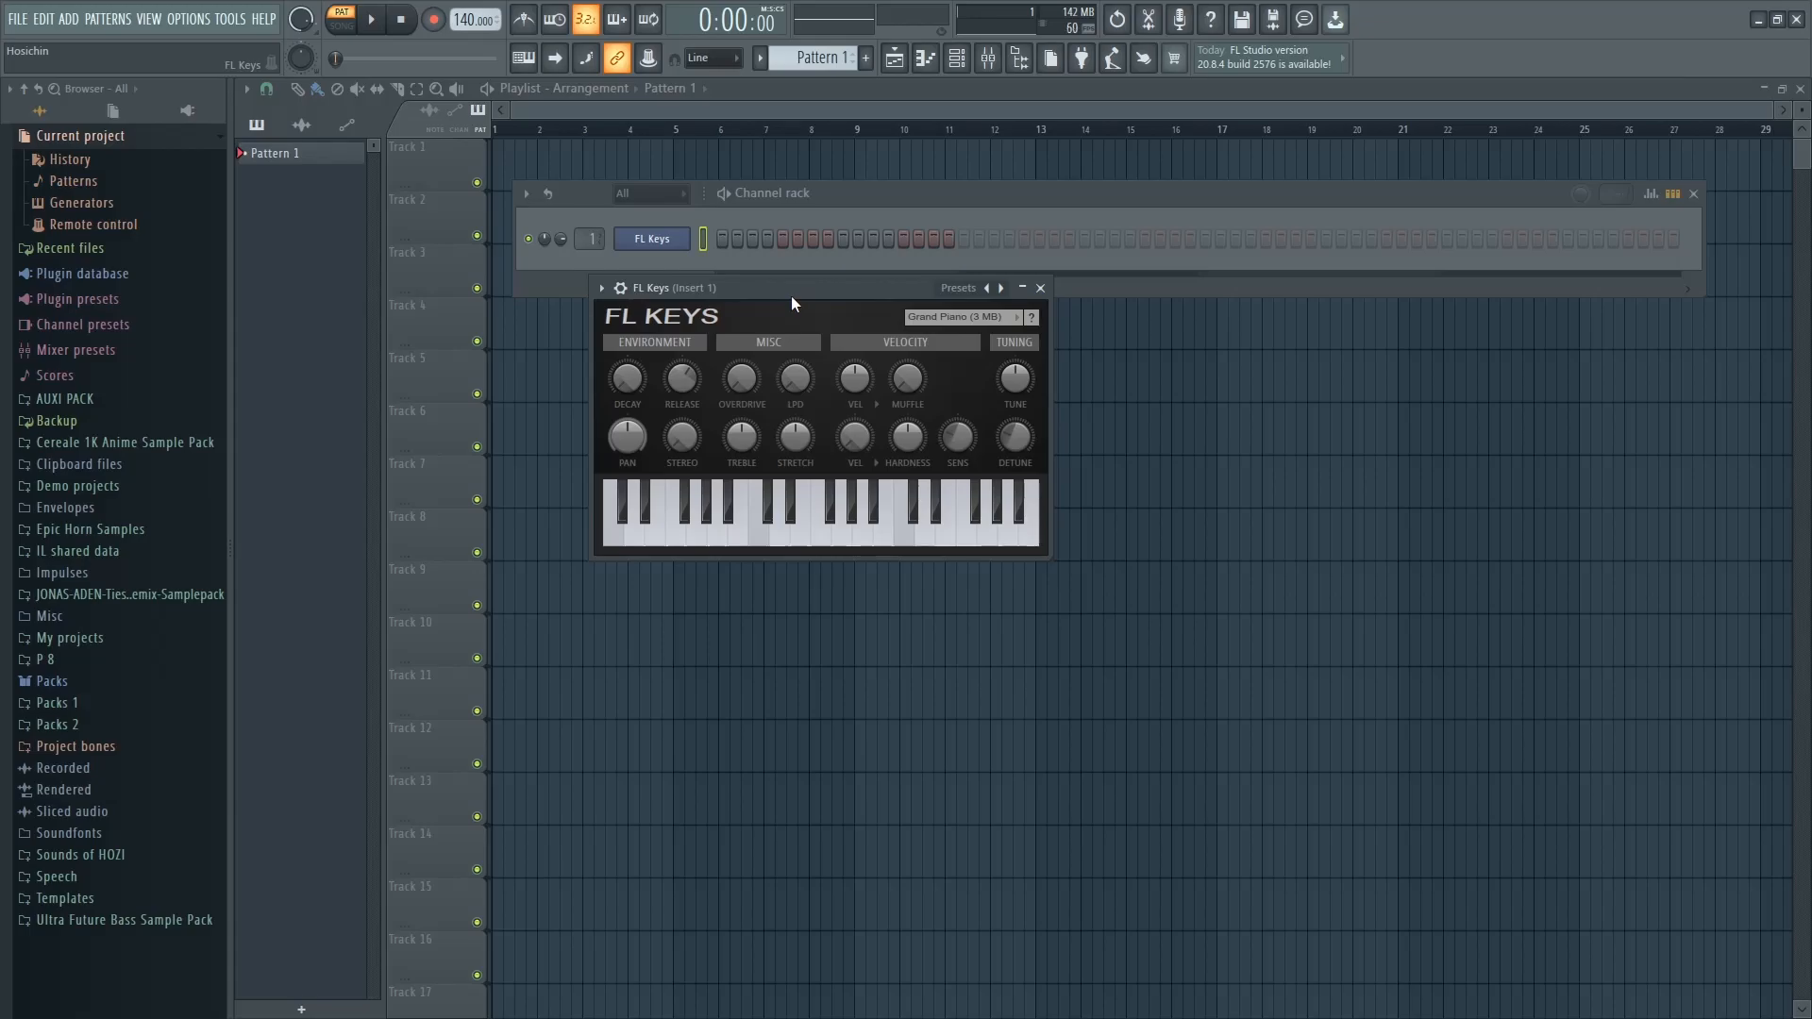
Move the FL Keys window clear of the channel rack and open the FL Keys channel's piano roll
left_click_drag(792, 293, 815, 396)
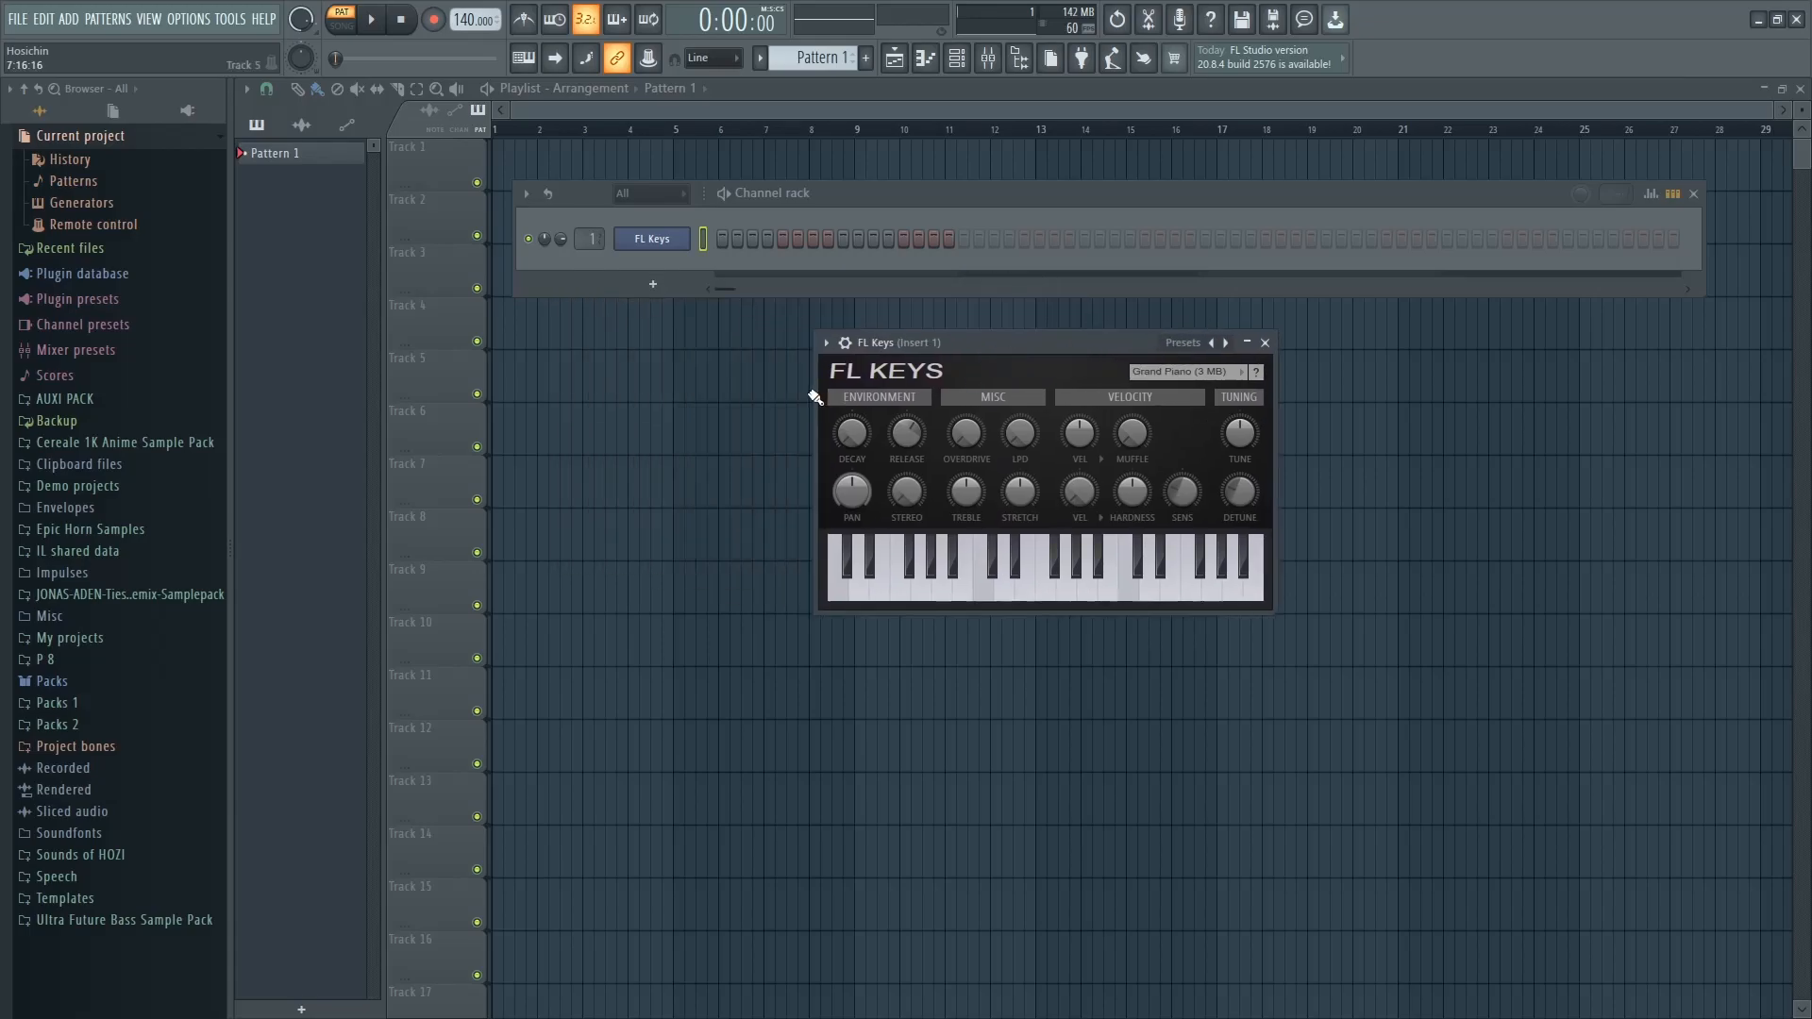
left_click_drag(1015, 348, 890, 347)
right_click(683, 238)
left_click(714, 238)
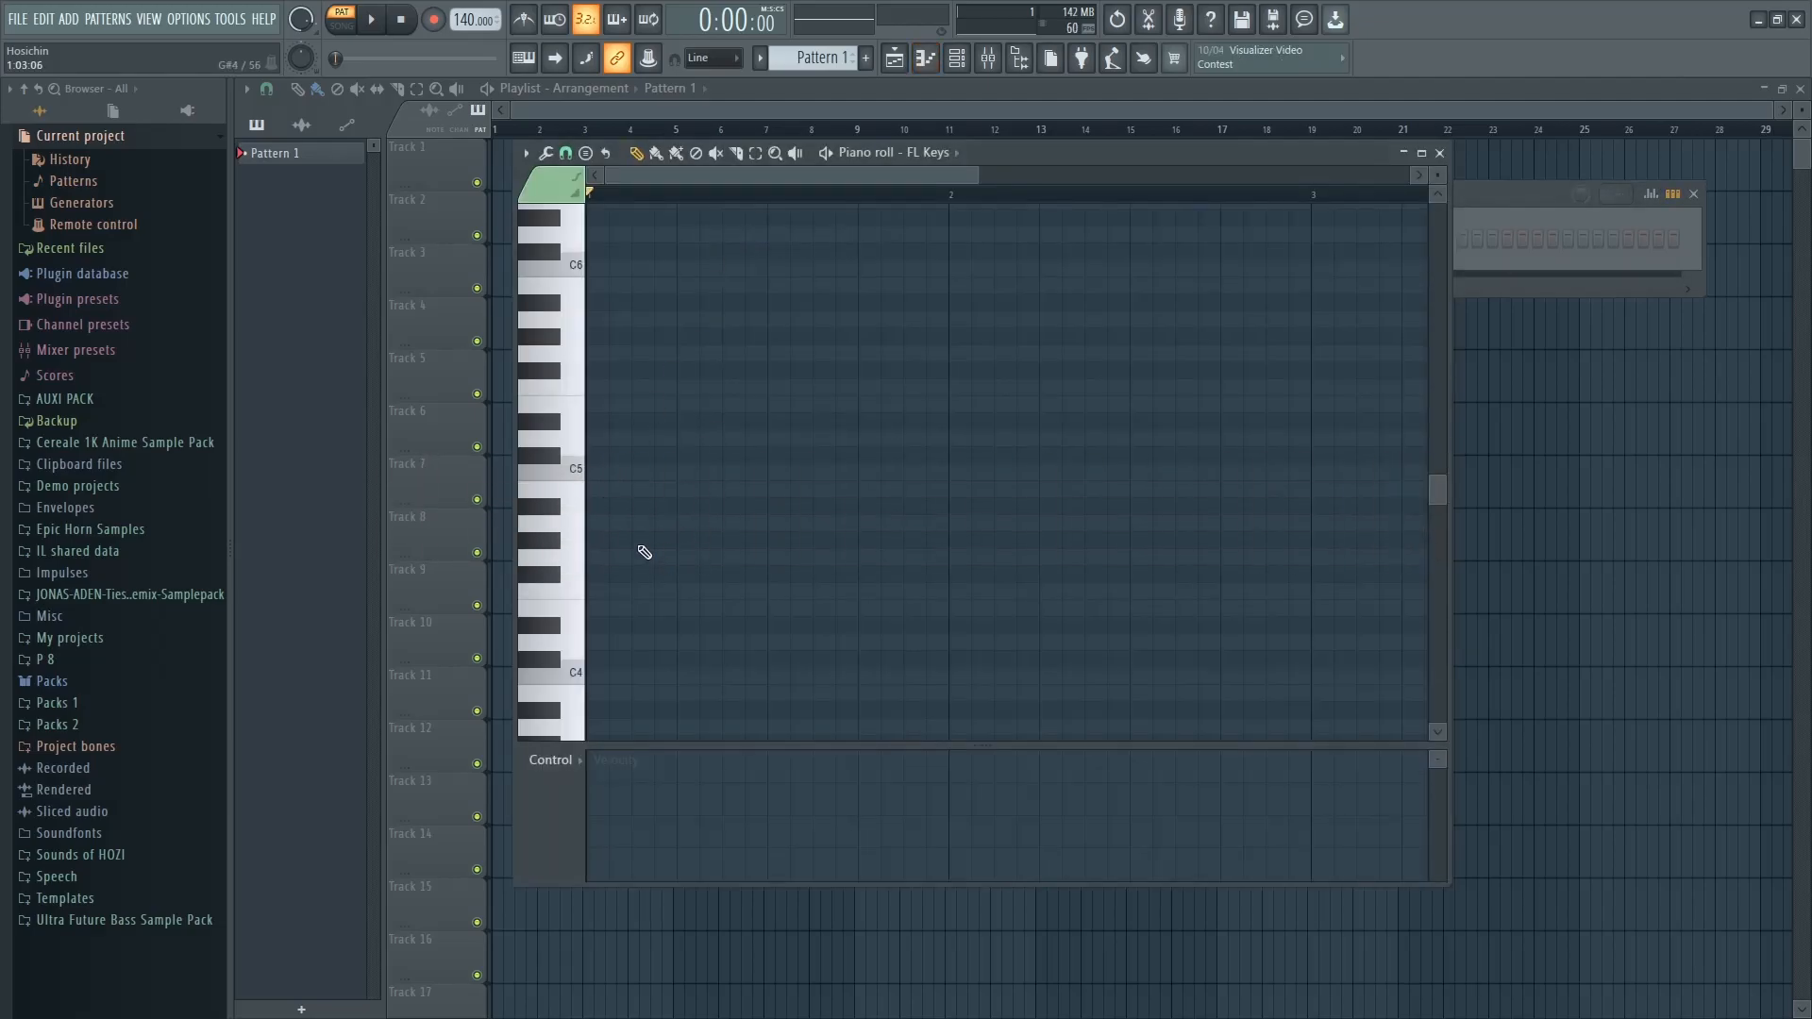
Lay out one-bar root notes G4, A4 and C4 across bars 1 to 3 and play them back
scroll(601, 522, "down", 1)
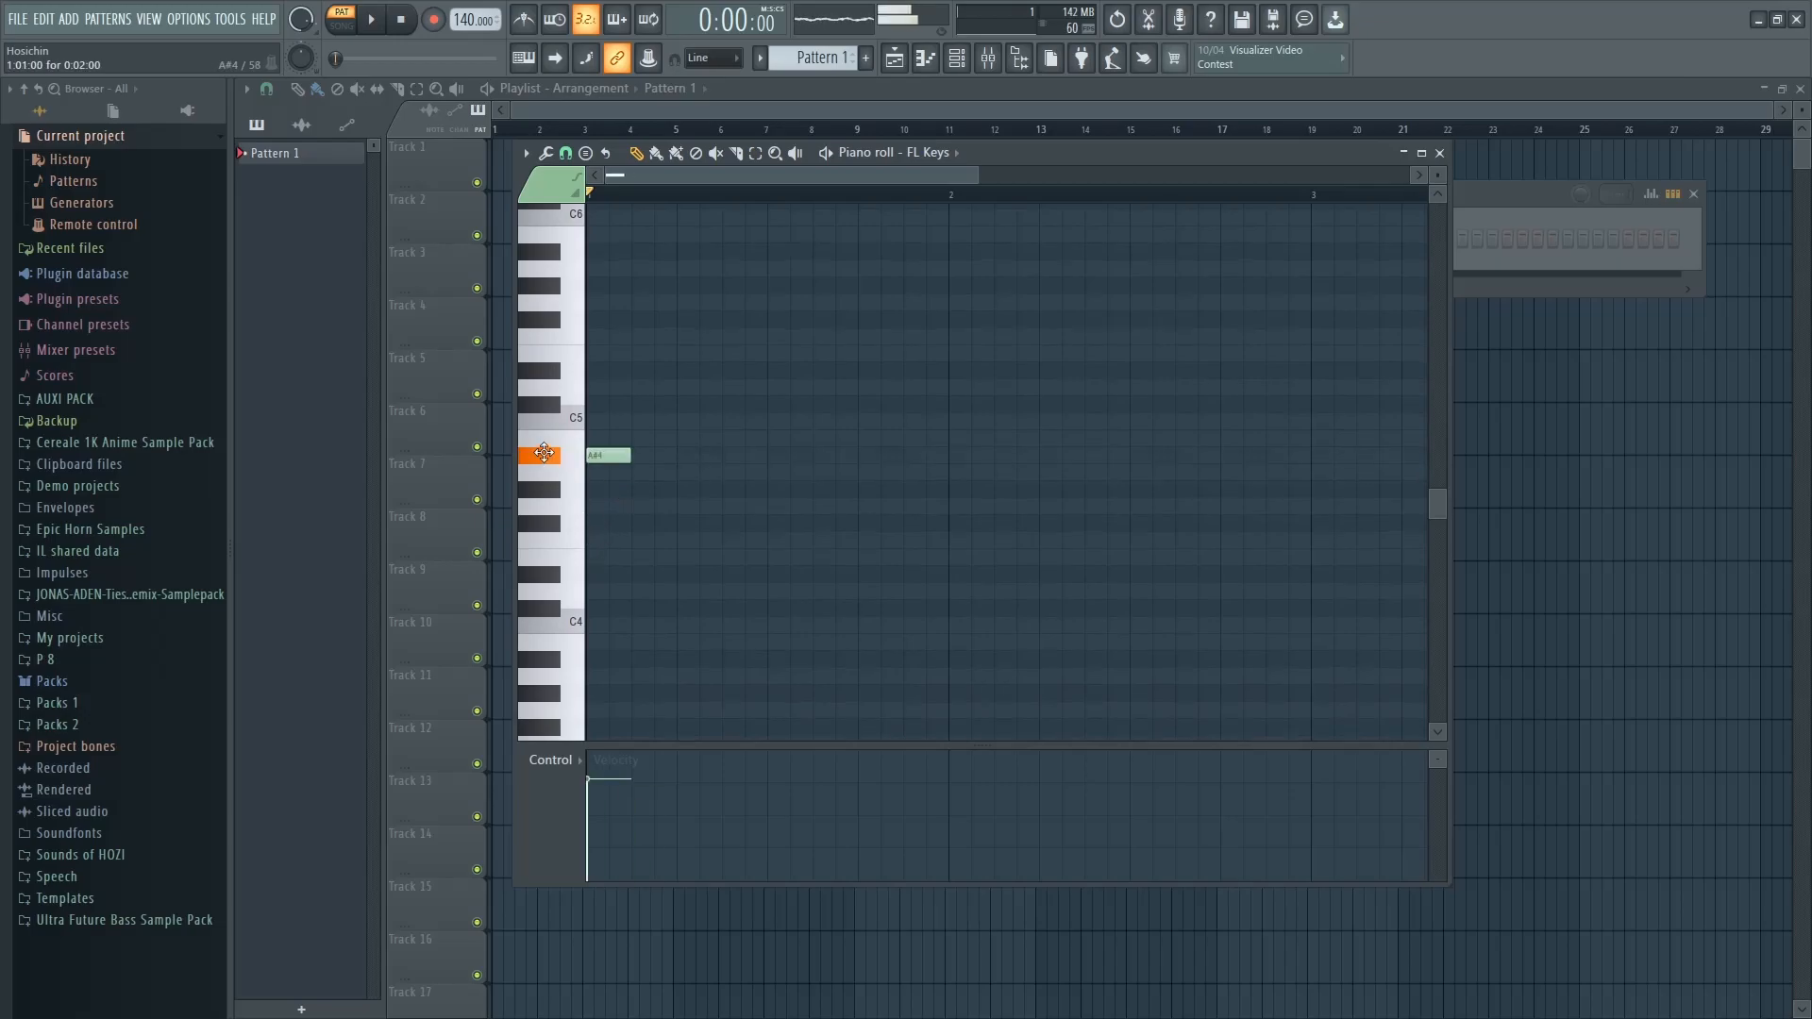
key("space")
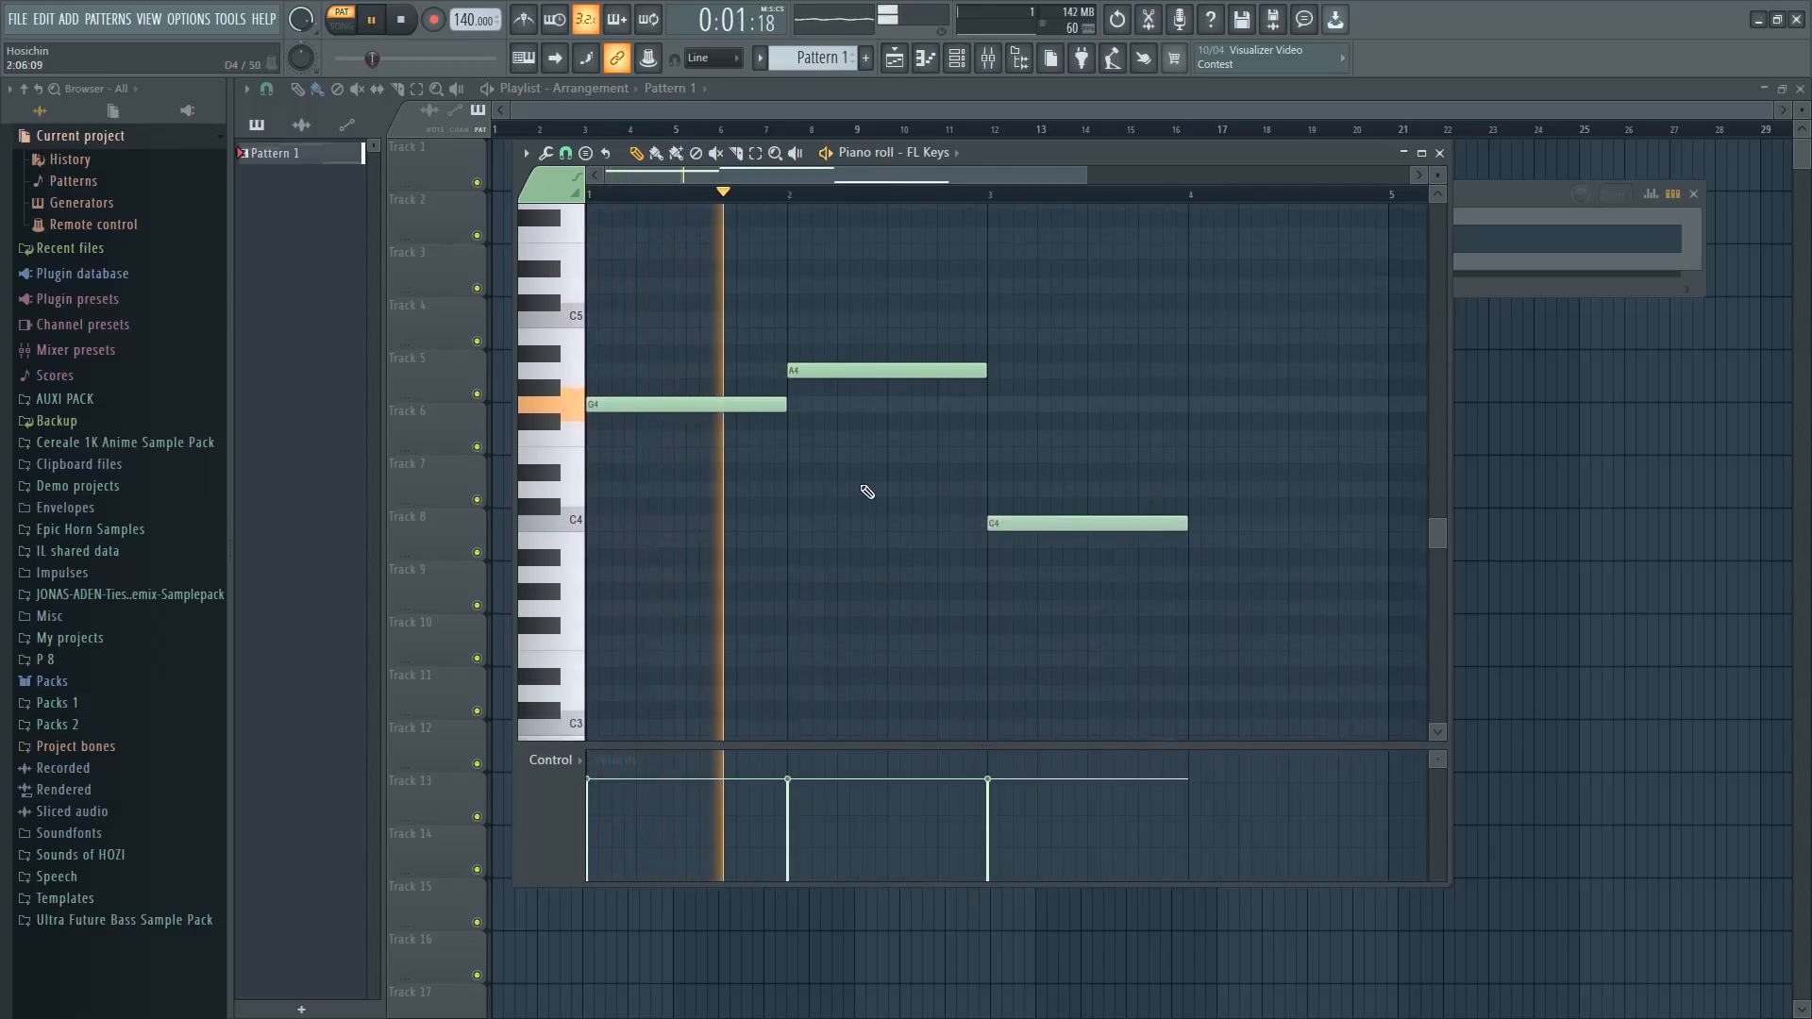
key("space")
key("space")
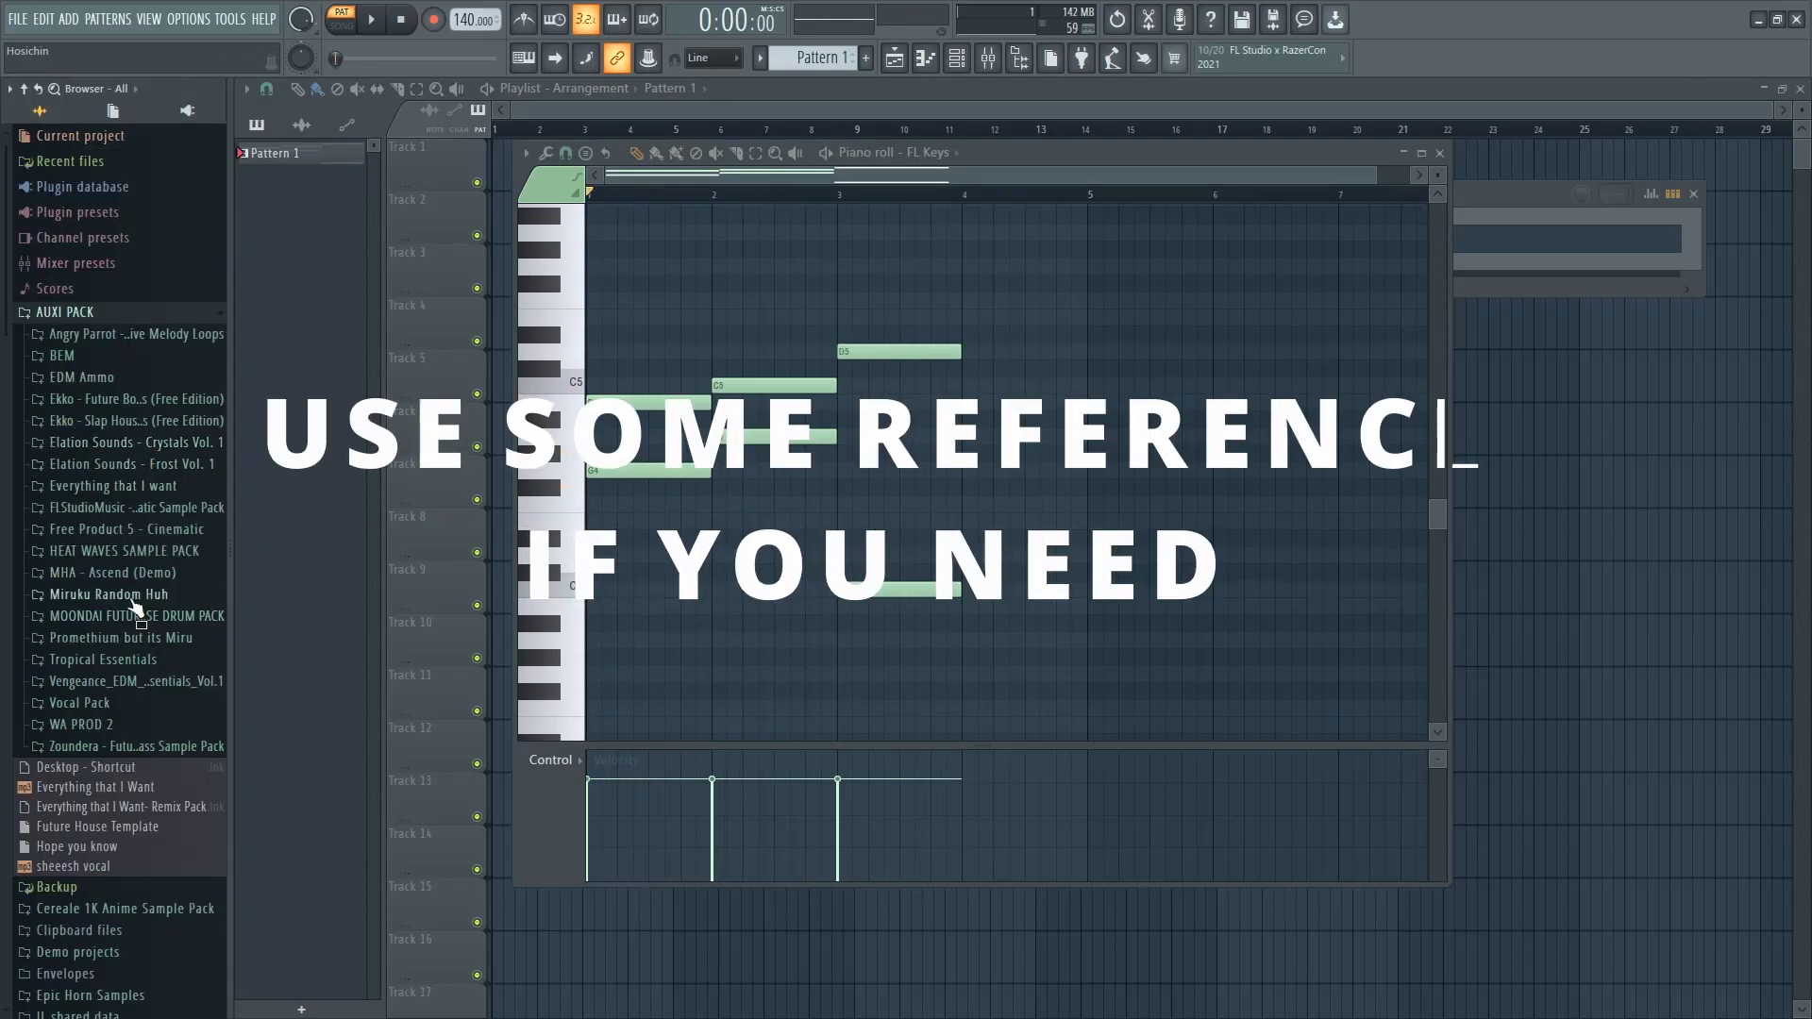
Preview the piano chord loop in the Chord Loops folder of the MHA - Ascend (Demo) pack as a reference
left_click(108, 573)
left_click(101, 659)
left_click(113, 679)
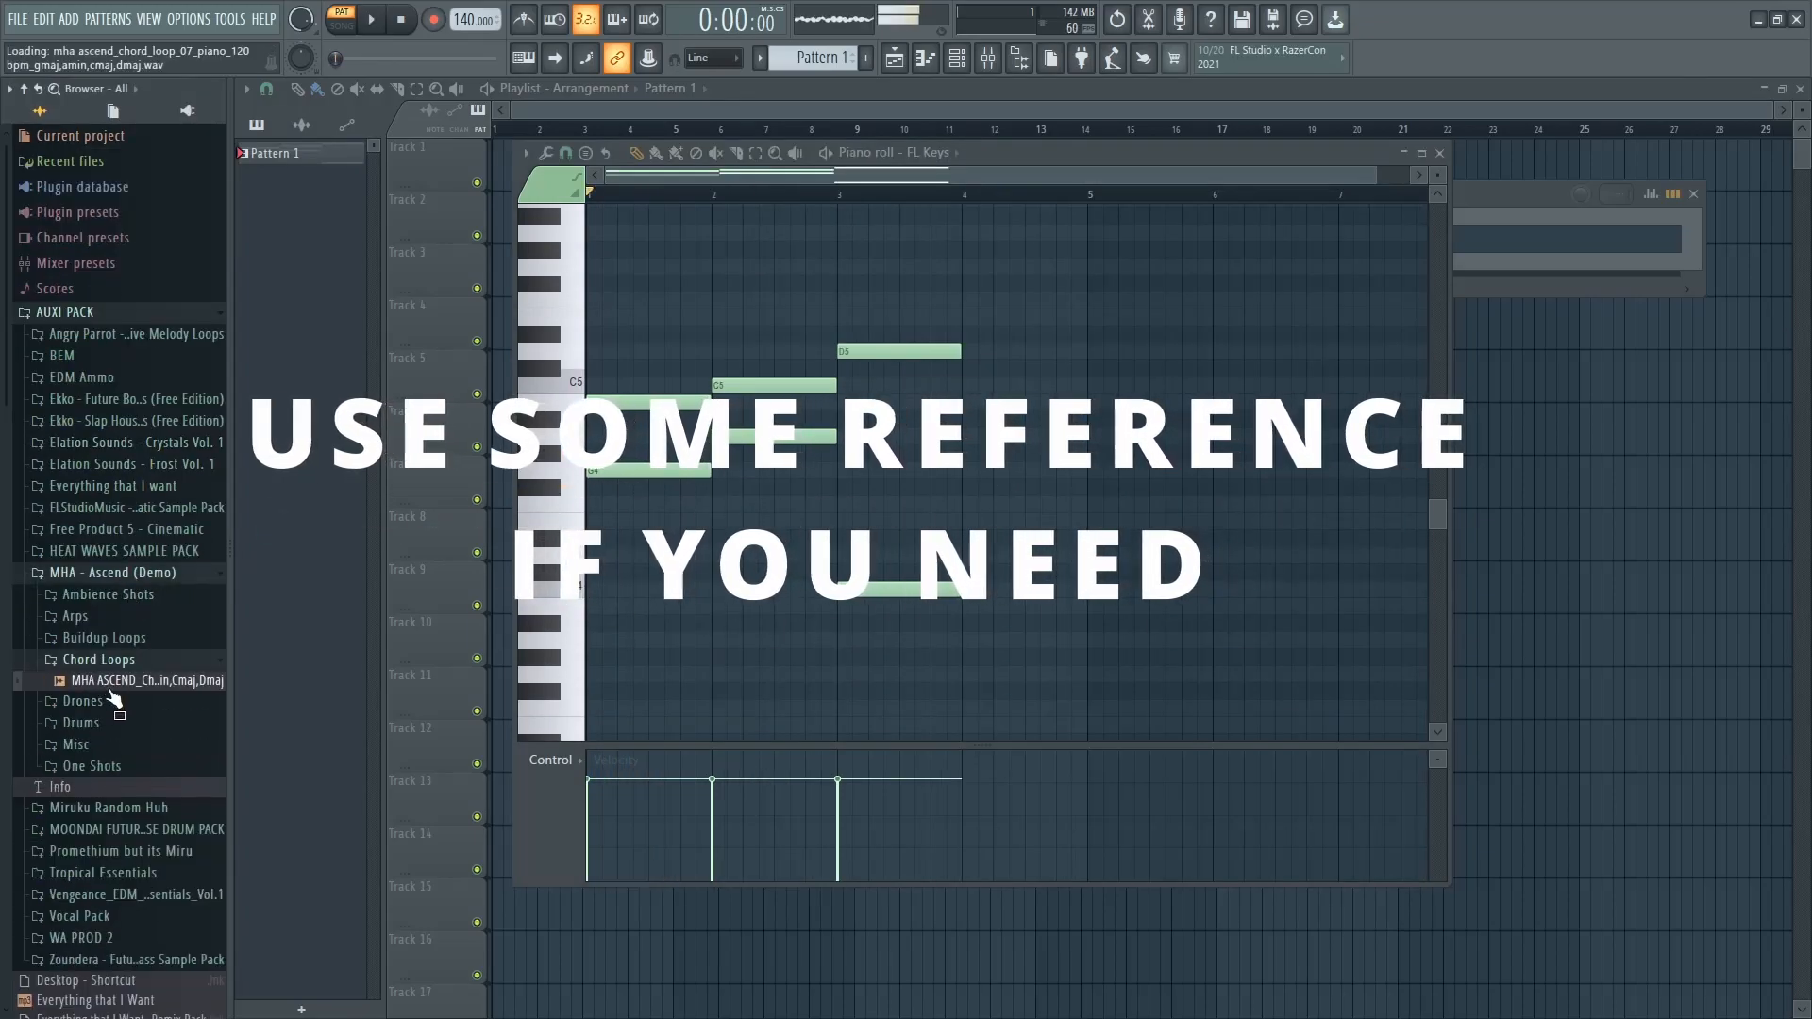
Add a one-bar D4 root note in bar 4 and build full chords over the four roots
left_click(975, 552)
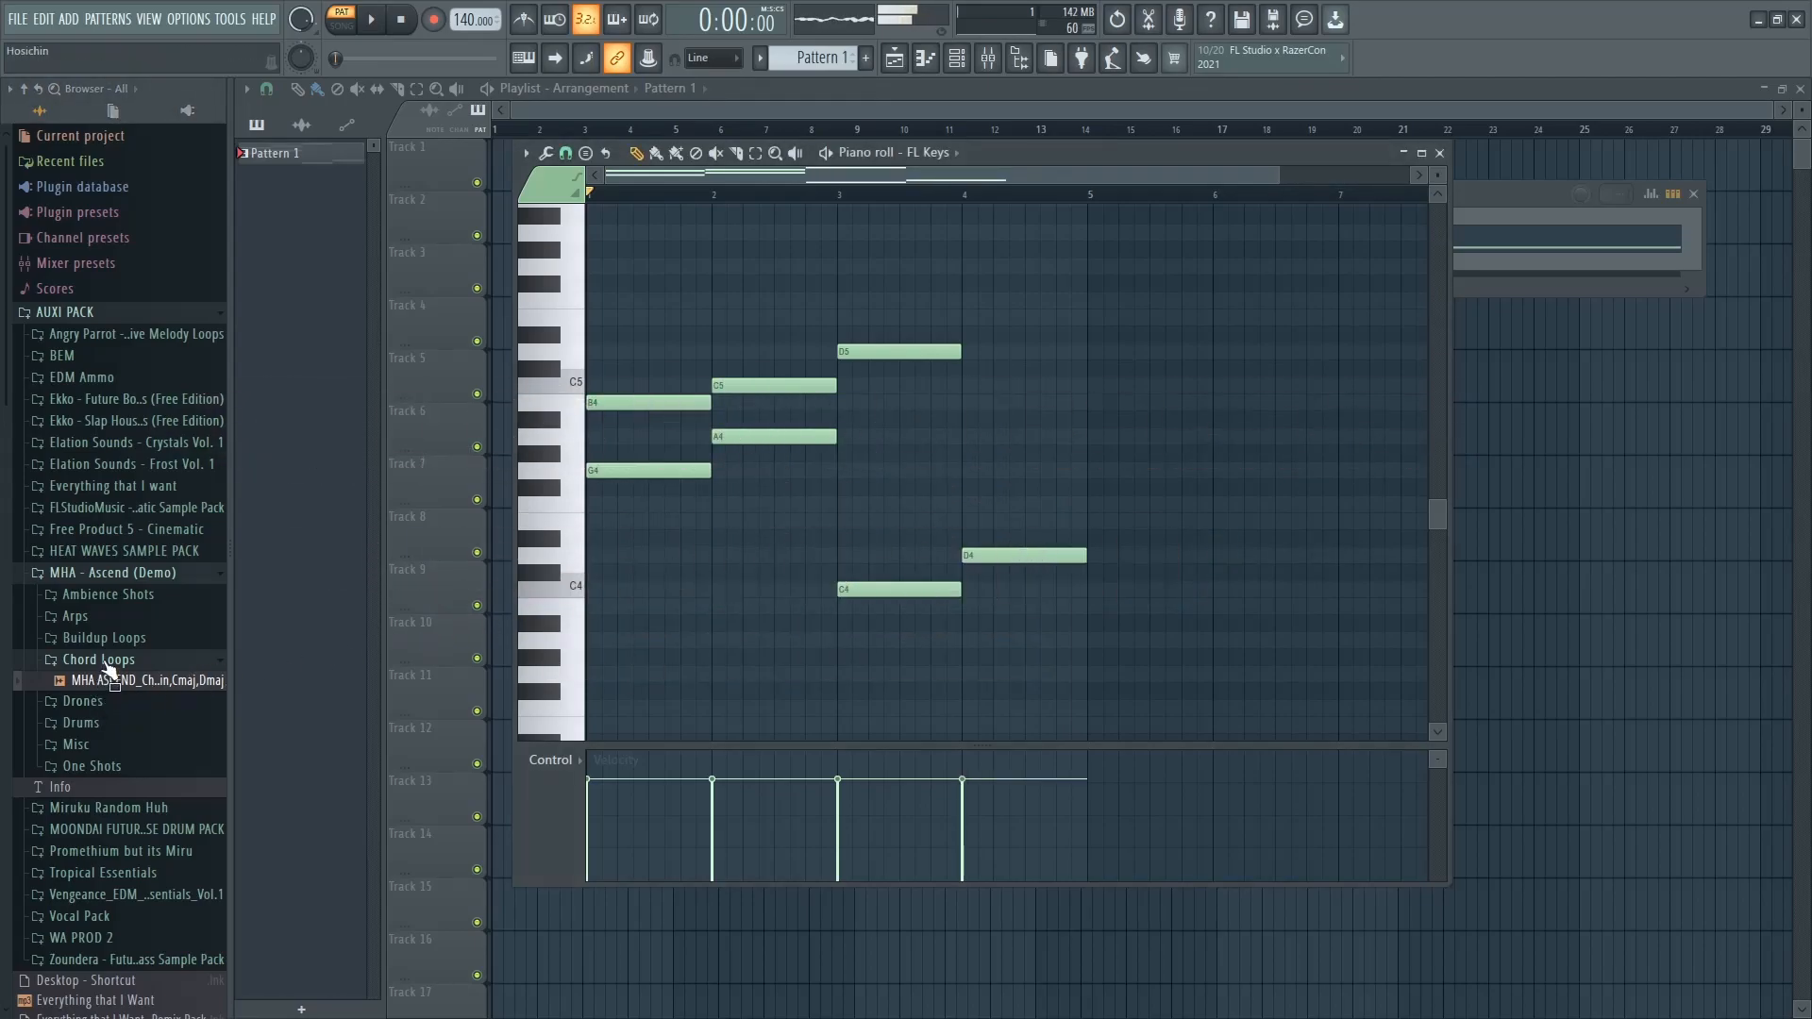
left_click(125, 575)
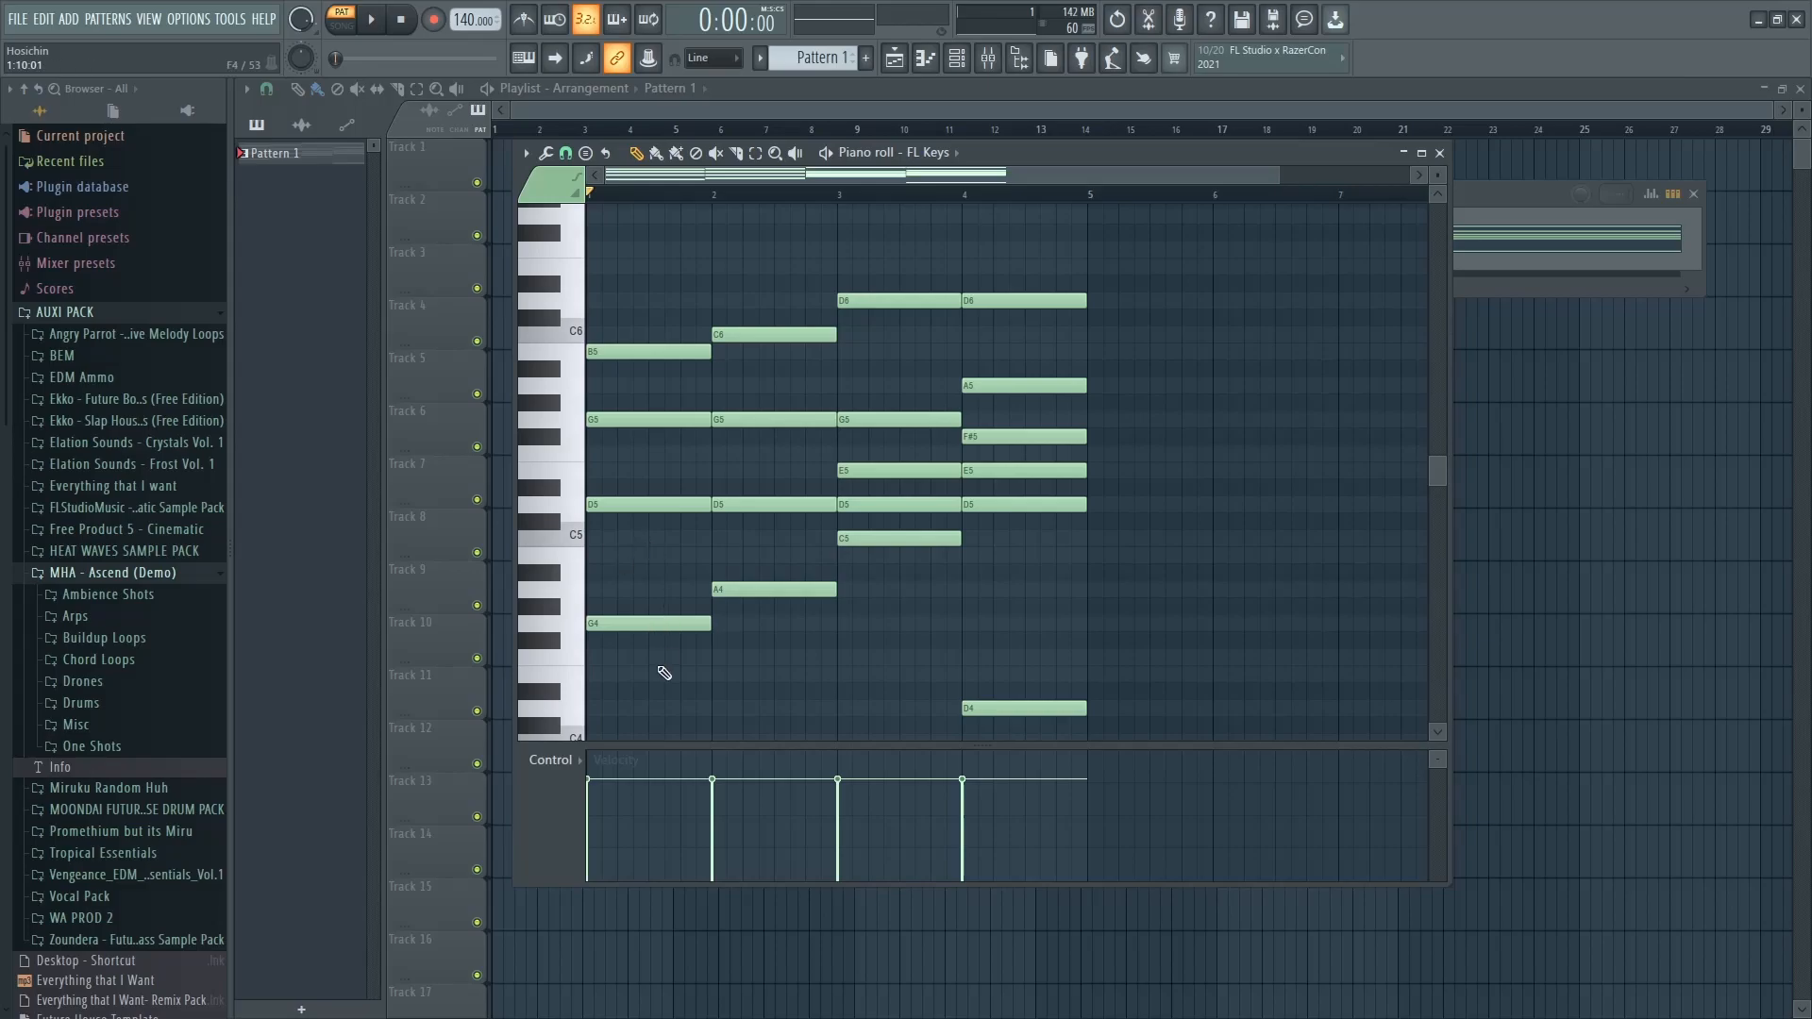
Play the chord progression and set the project tempo to 128 BPM
key("space")
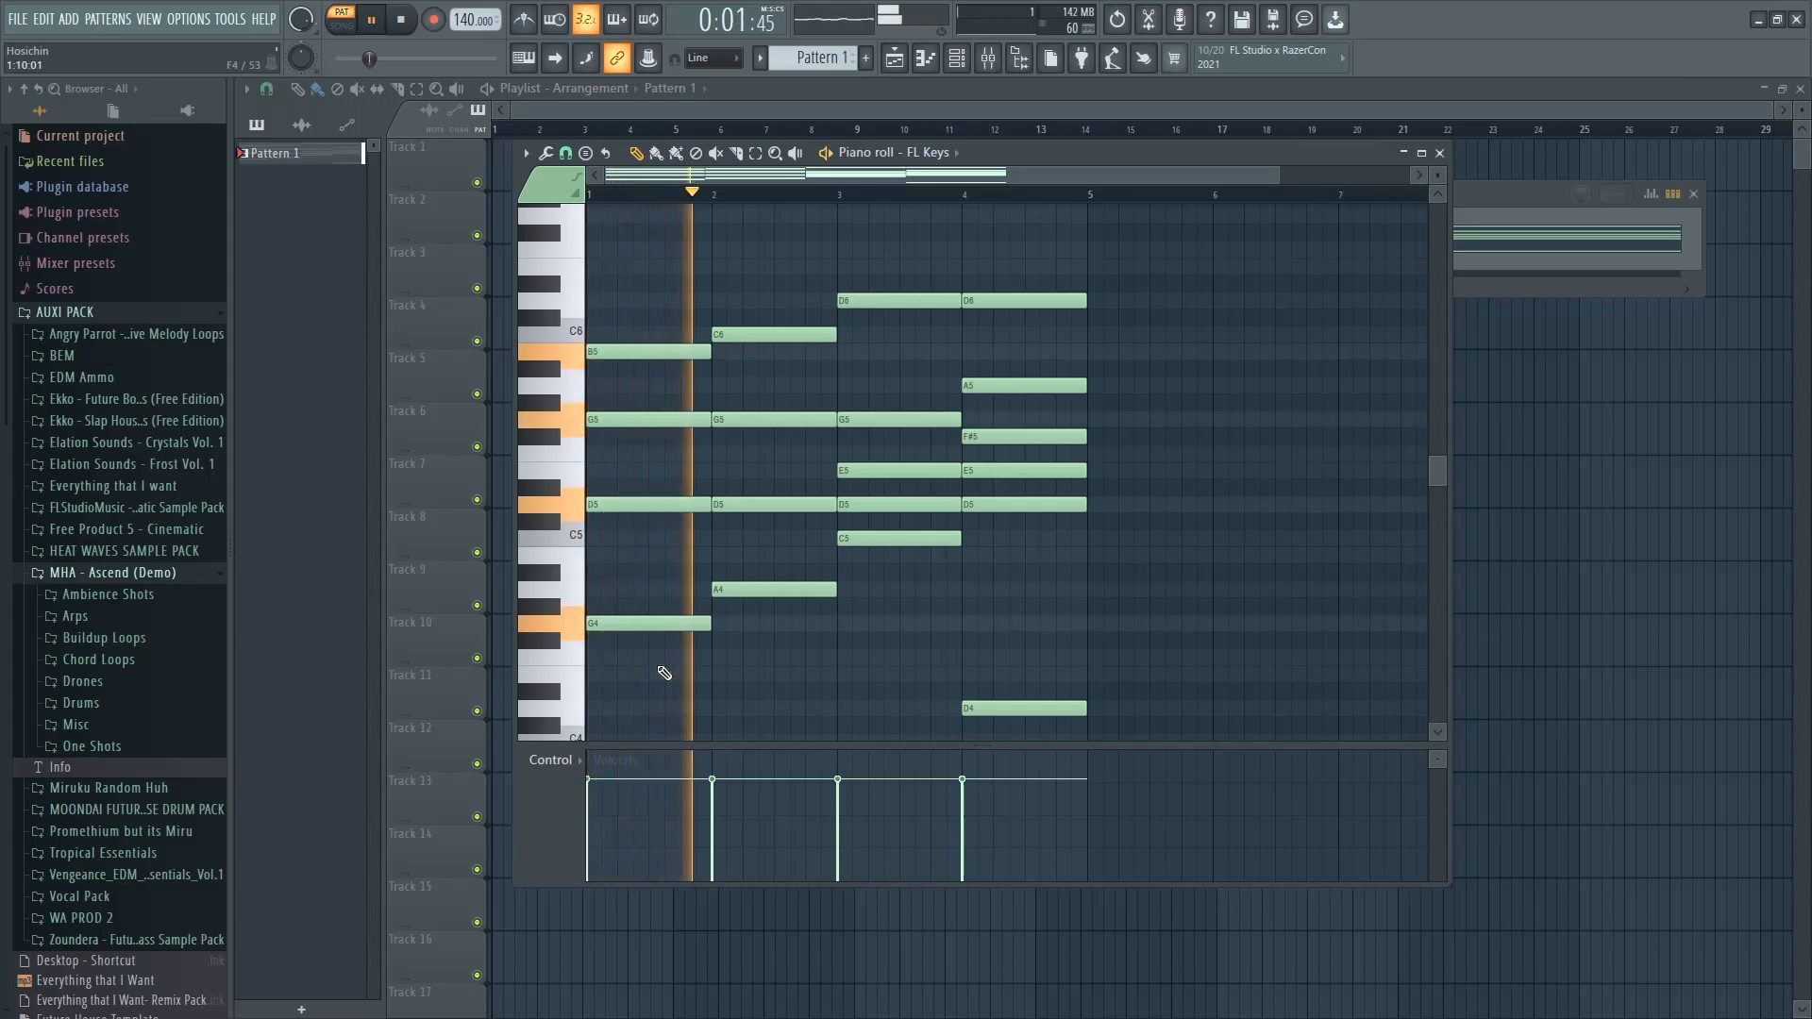
left_click_drag(466, 20, 475, 29)
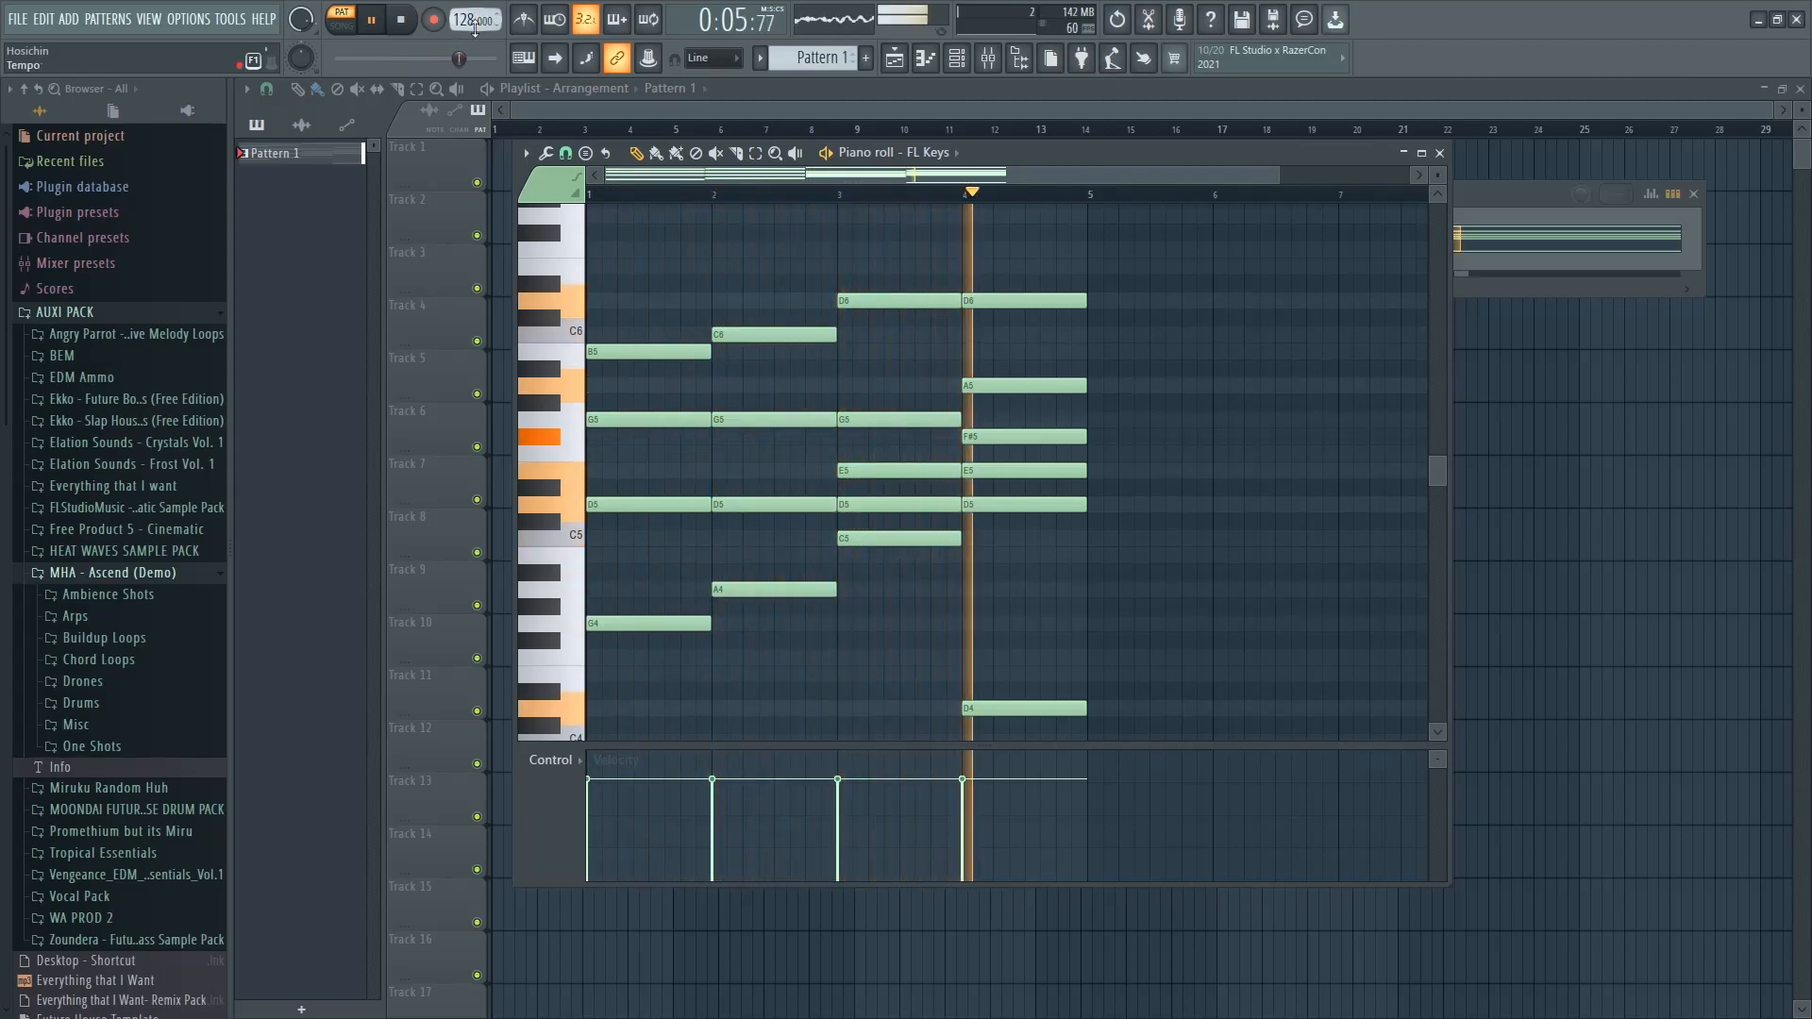
key("space")
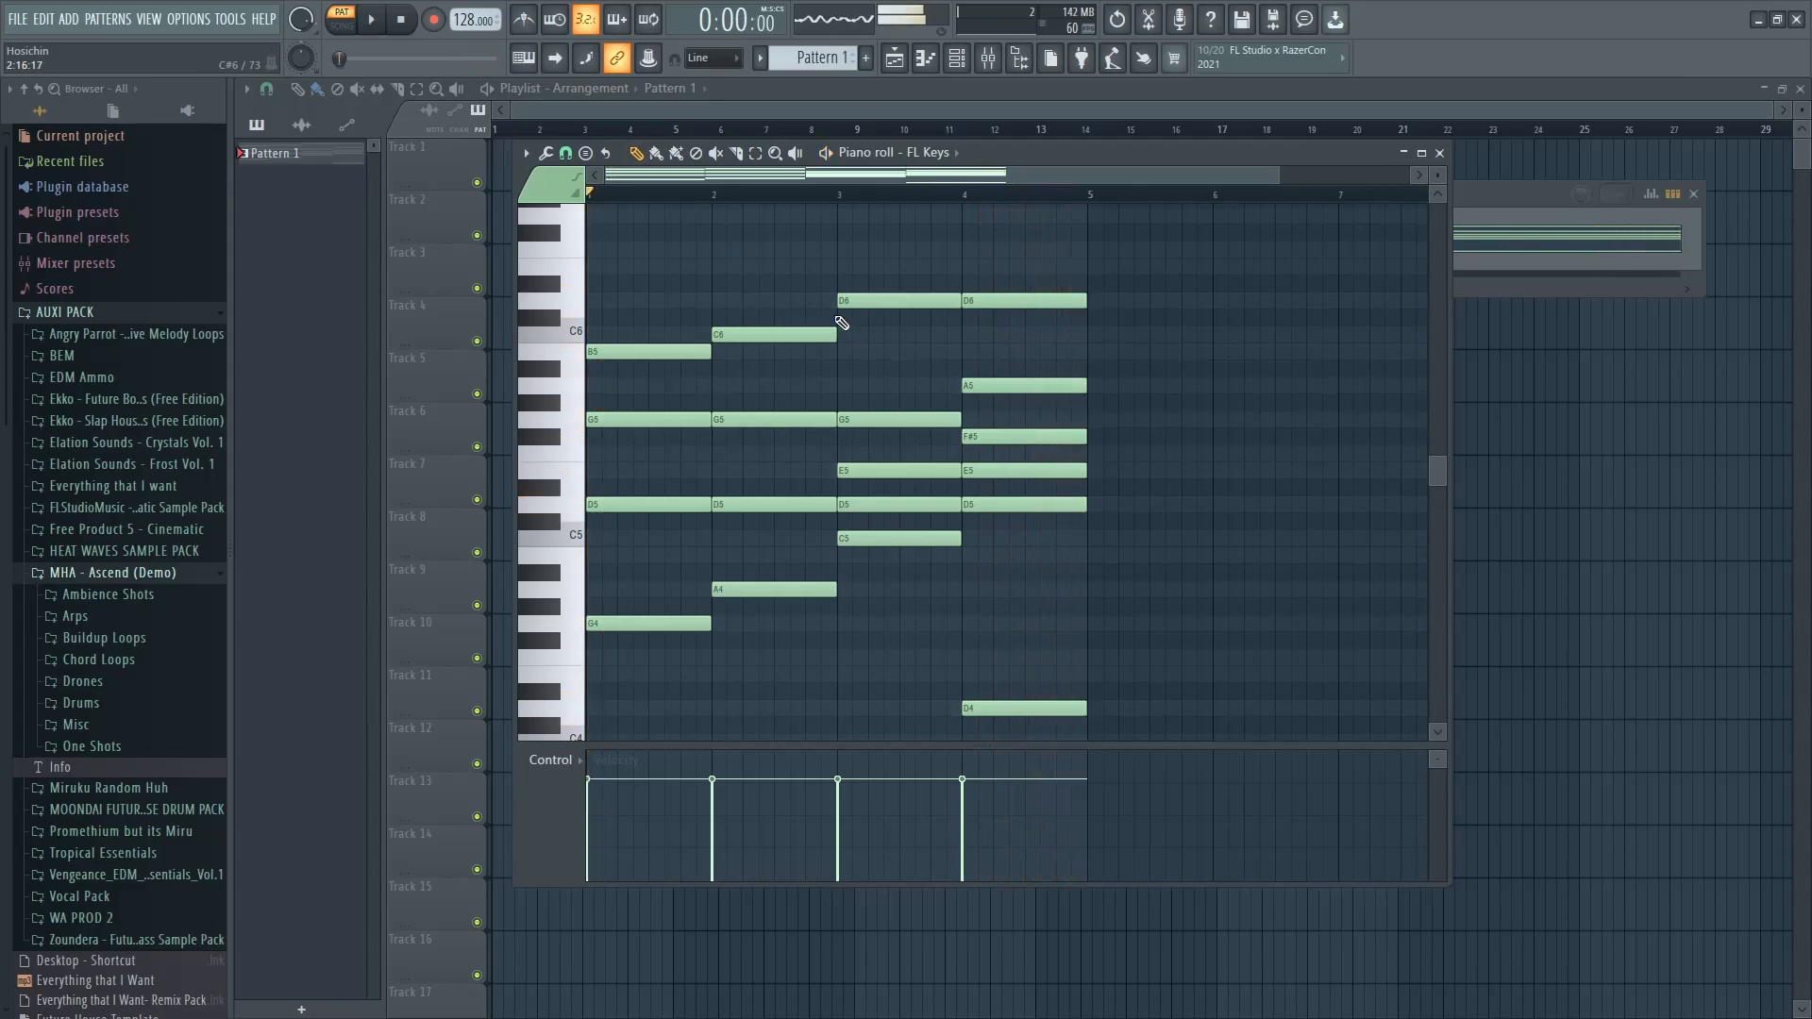
Start a melody above the bar 1 chord with quarter-bar G6 and A6 notes
scroll(771, 405, "up", 3)
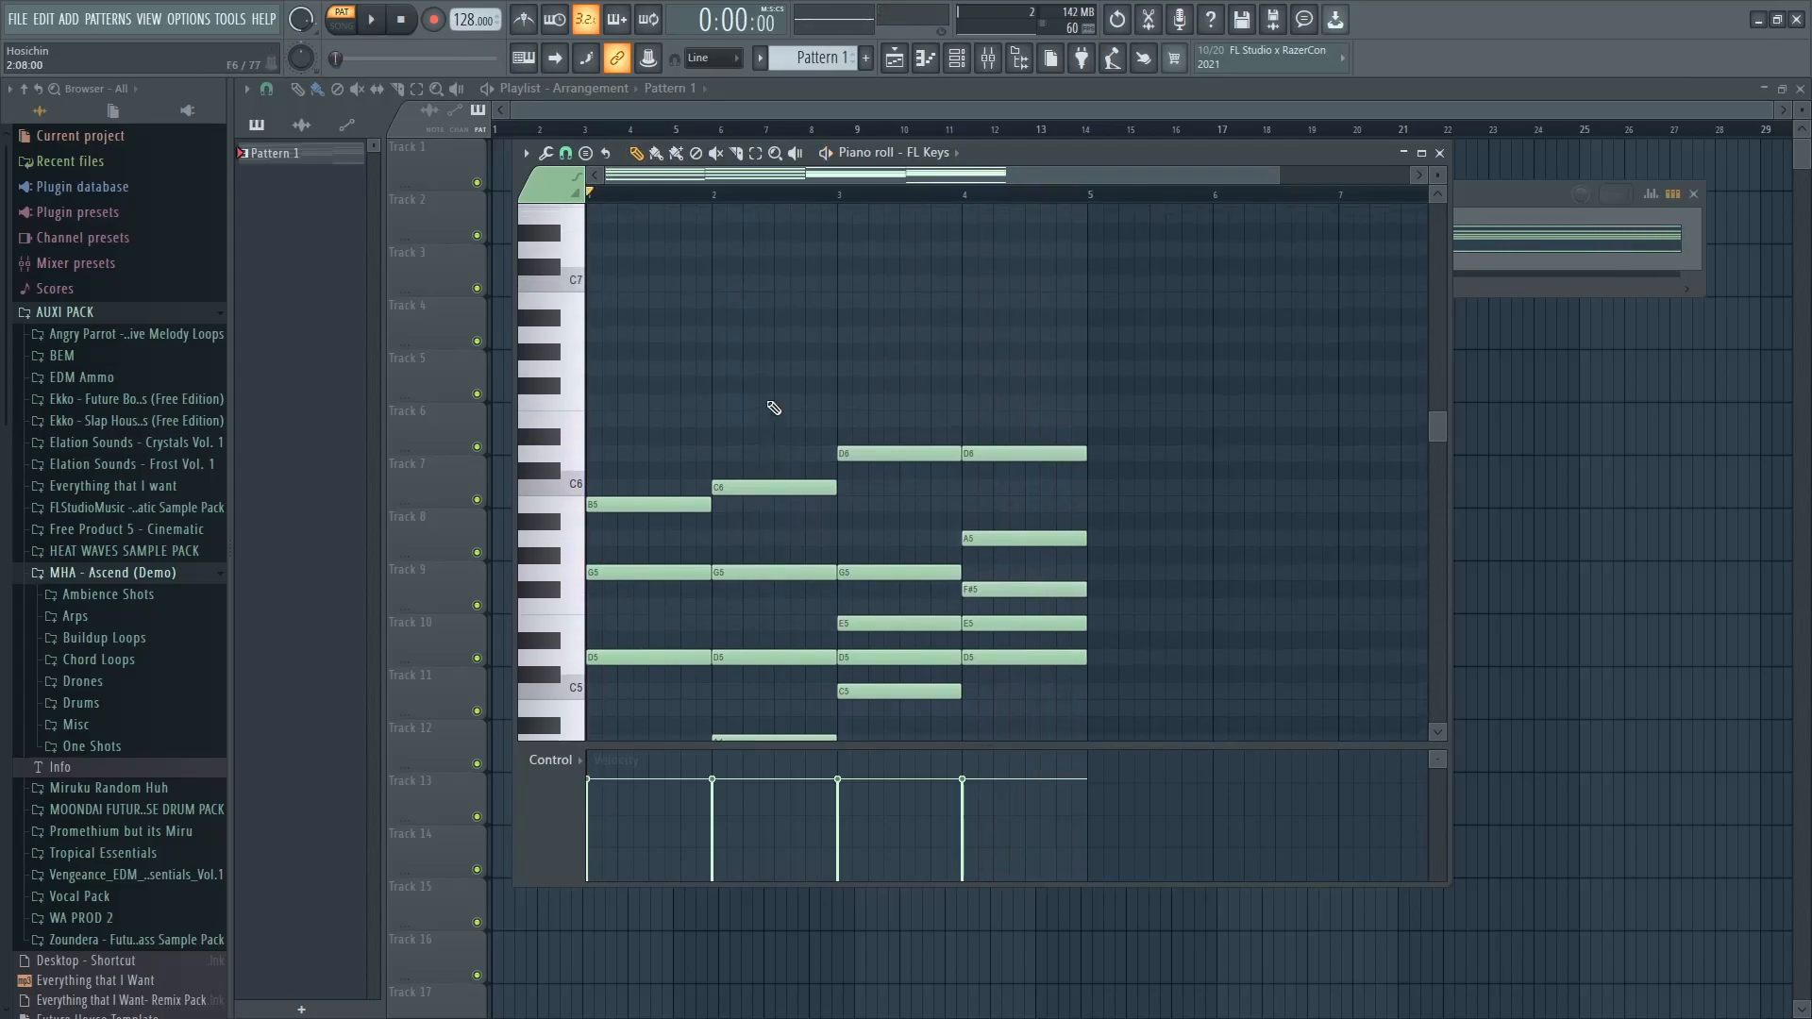
left_click(627, 283)
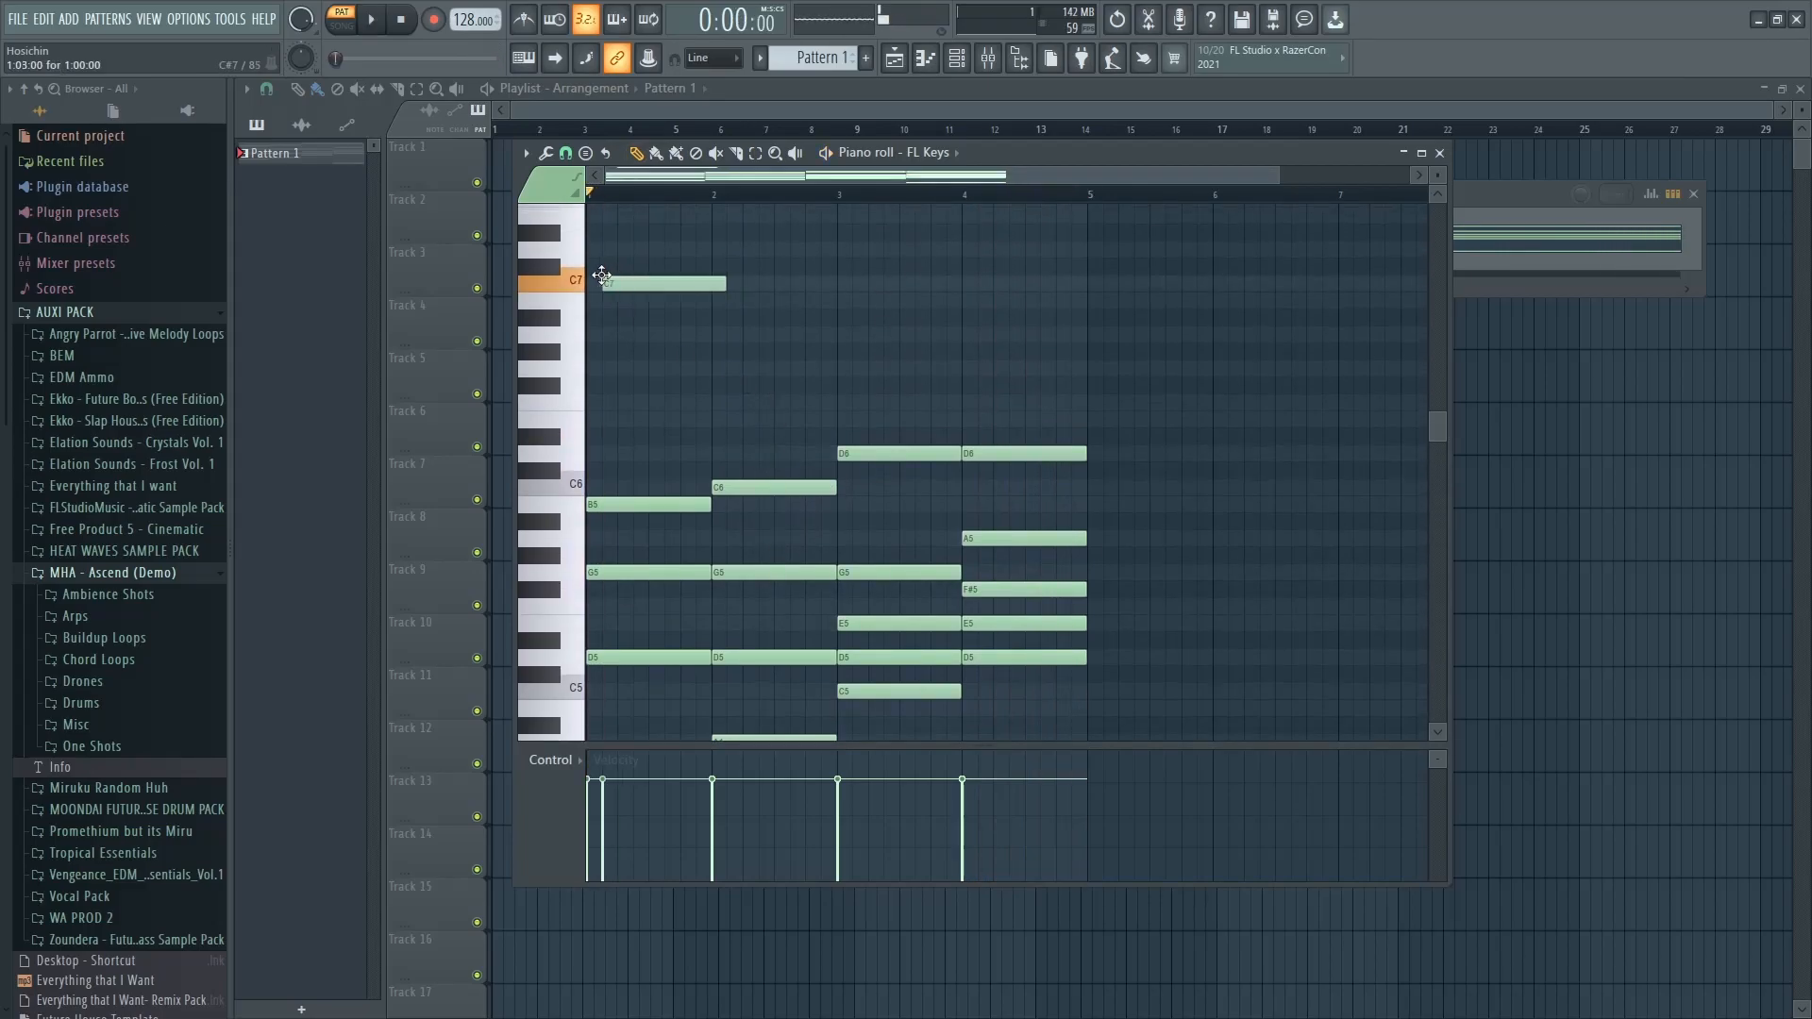
left_click_drag(709, 283, 691, 283)
left_click_drag(640, 282, 600, 368)
scroll(670, 369, "up", 2)
left_click(679, 364)
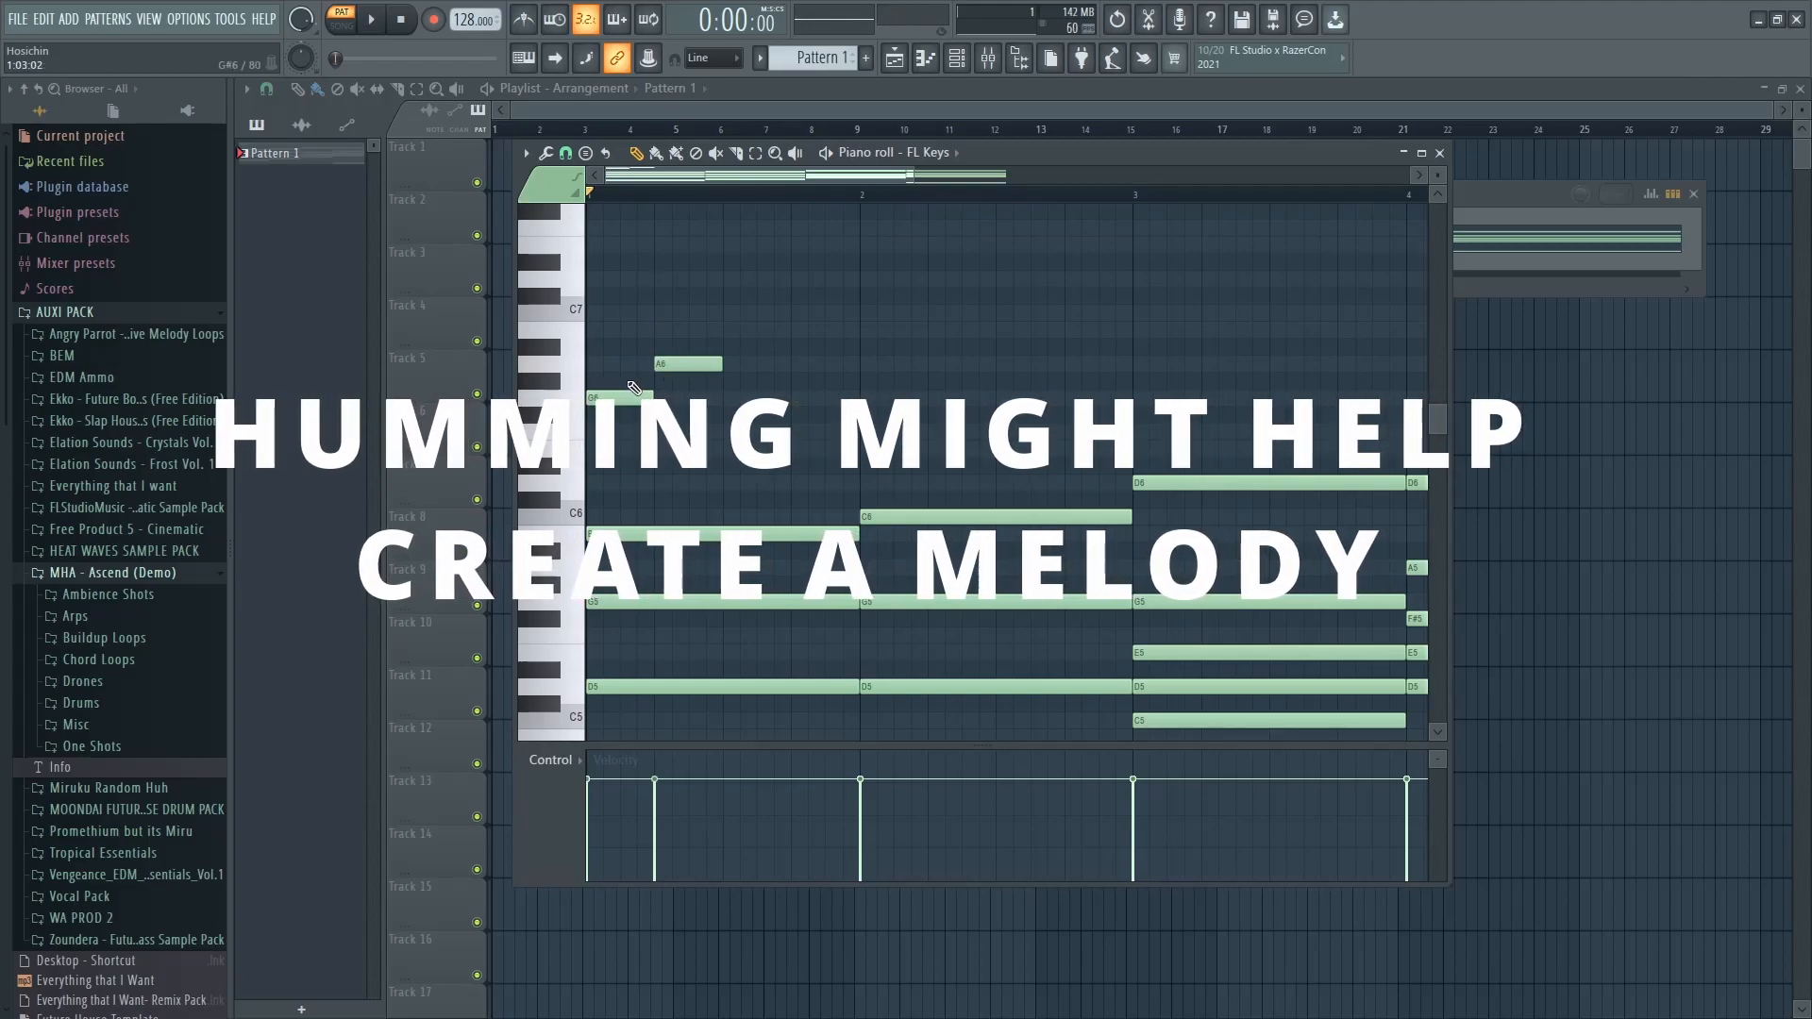
mouse_move(652, 397)
left_mouse_down()
mouse_move(614, 408)
mouse_move(651, 406)
left_mouse_up()
Continue the melody after A6 with a quarter-bar B6 and a D6 note, and play it back
key("space")
left_click(754, 329)
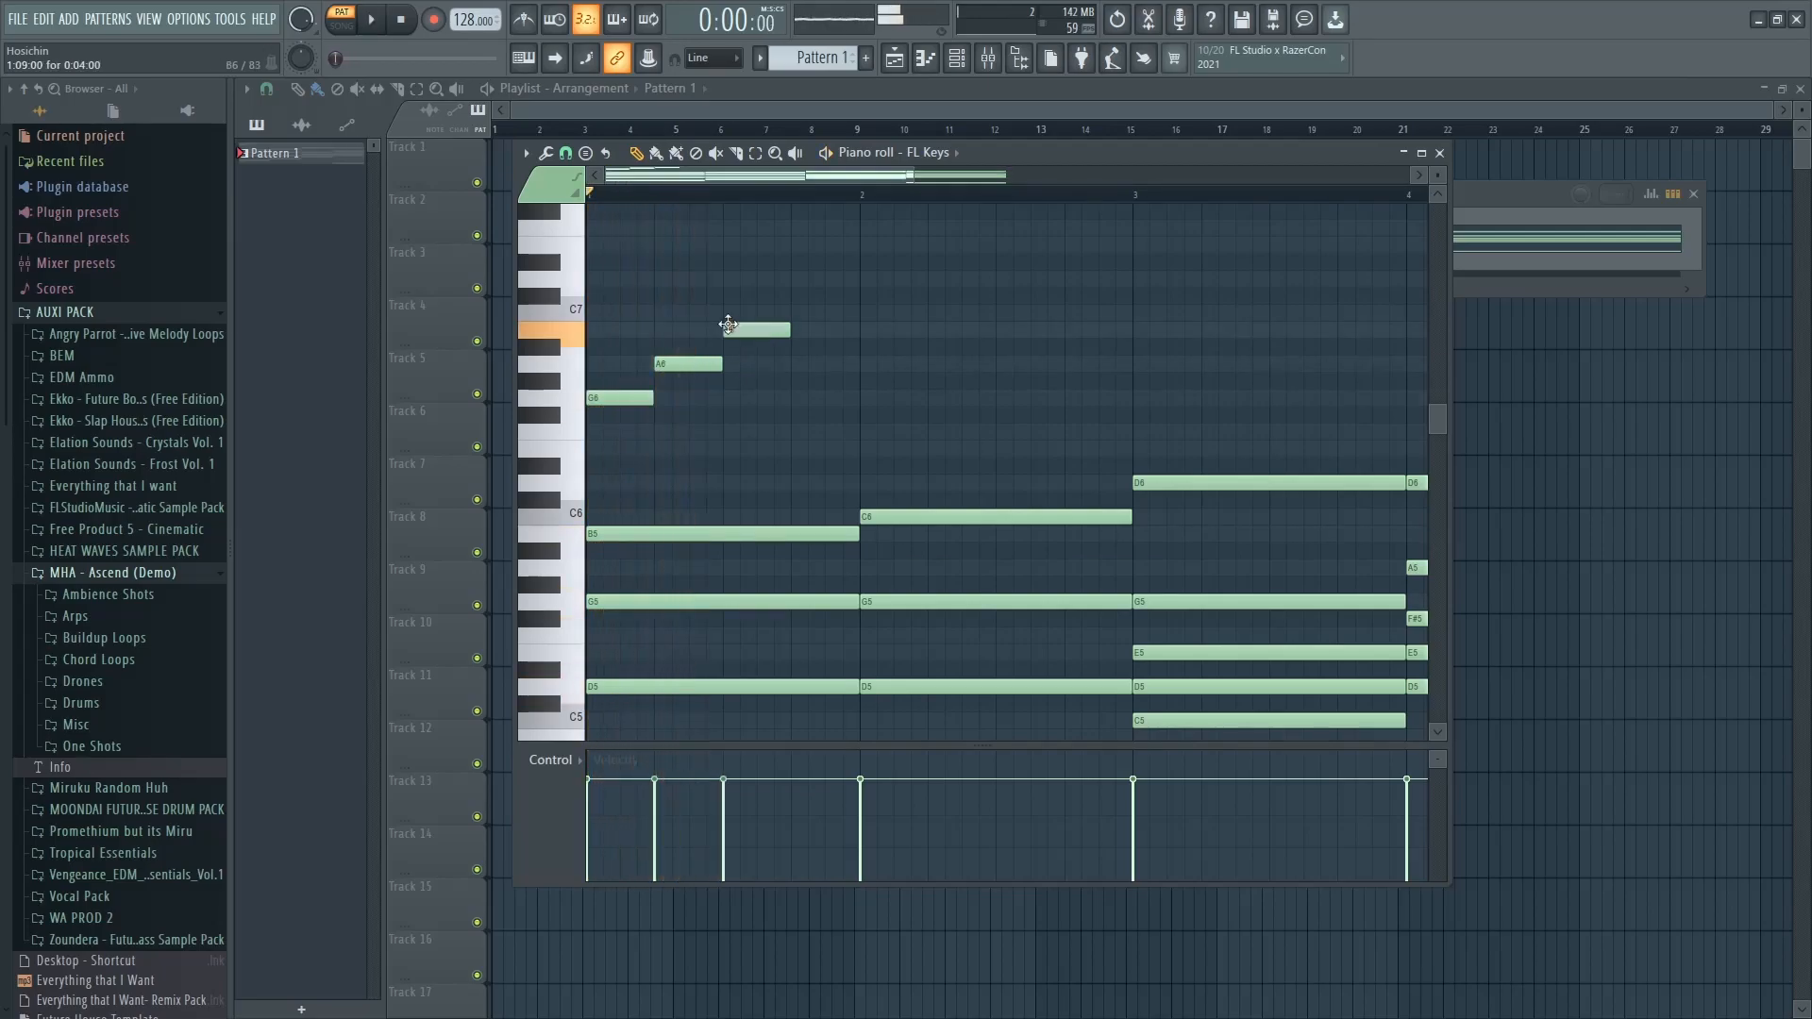
left_click(794, 450)
key("space")
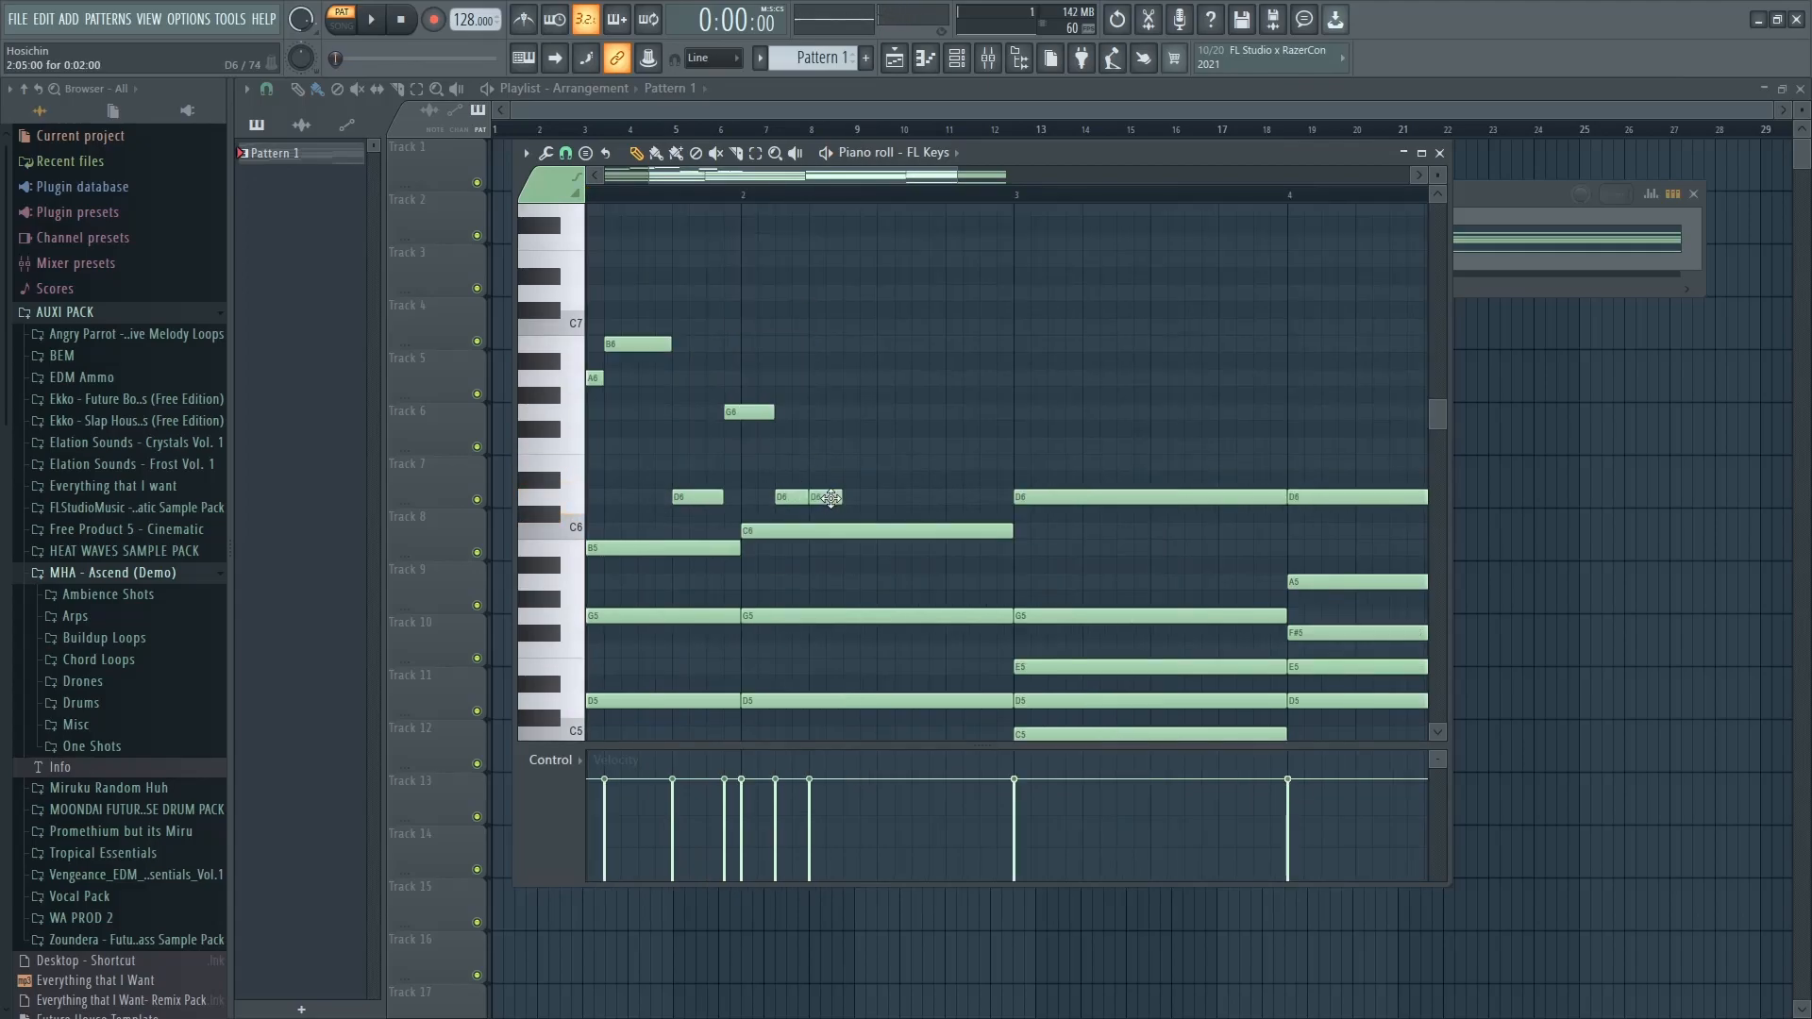
Extend the melody in bar 2 with another D6 and short G6 notes, checking it by playback
left_click_drag(821, 484, 822, 497)
left_click(860, 412)
key("space")
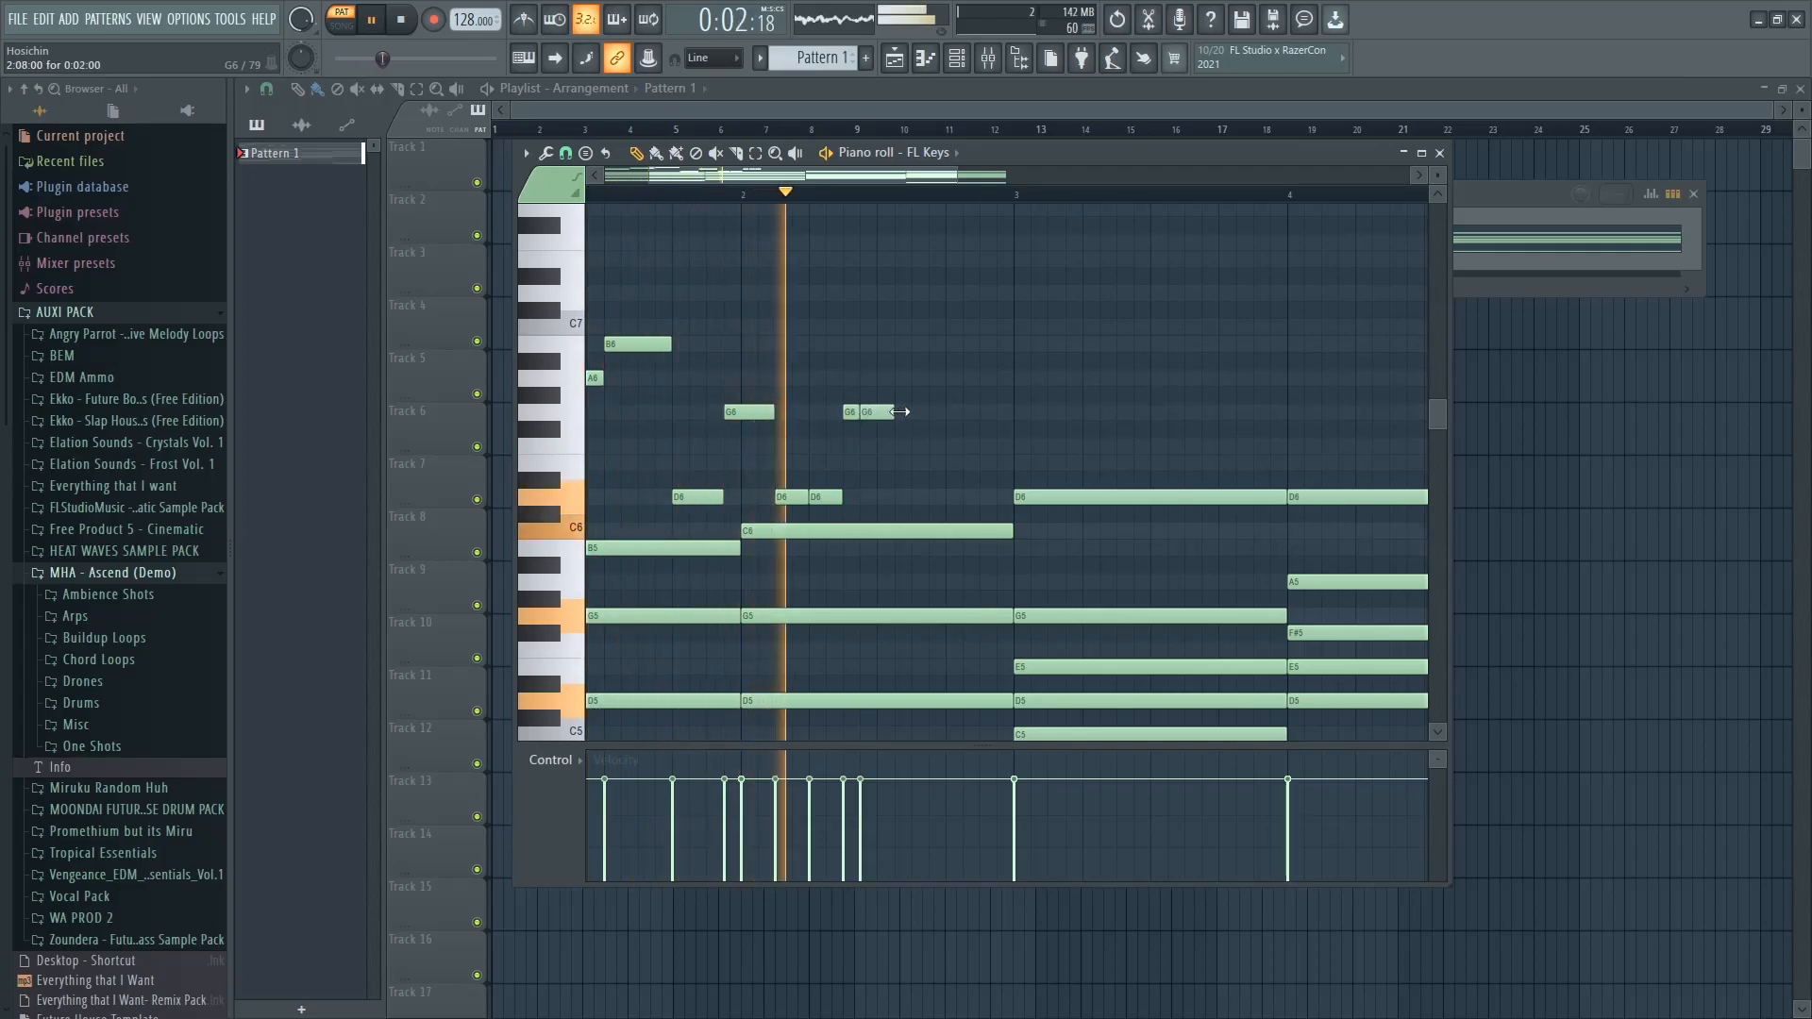
key("space")
left_click(868, 412)
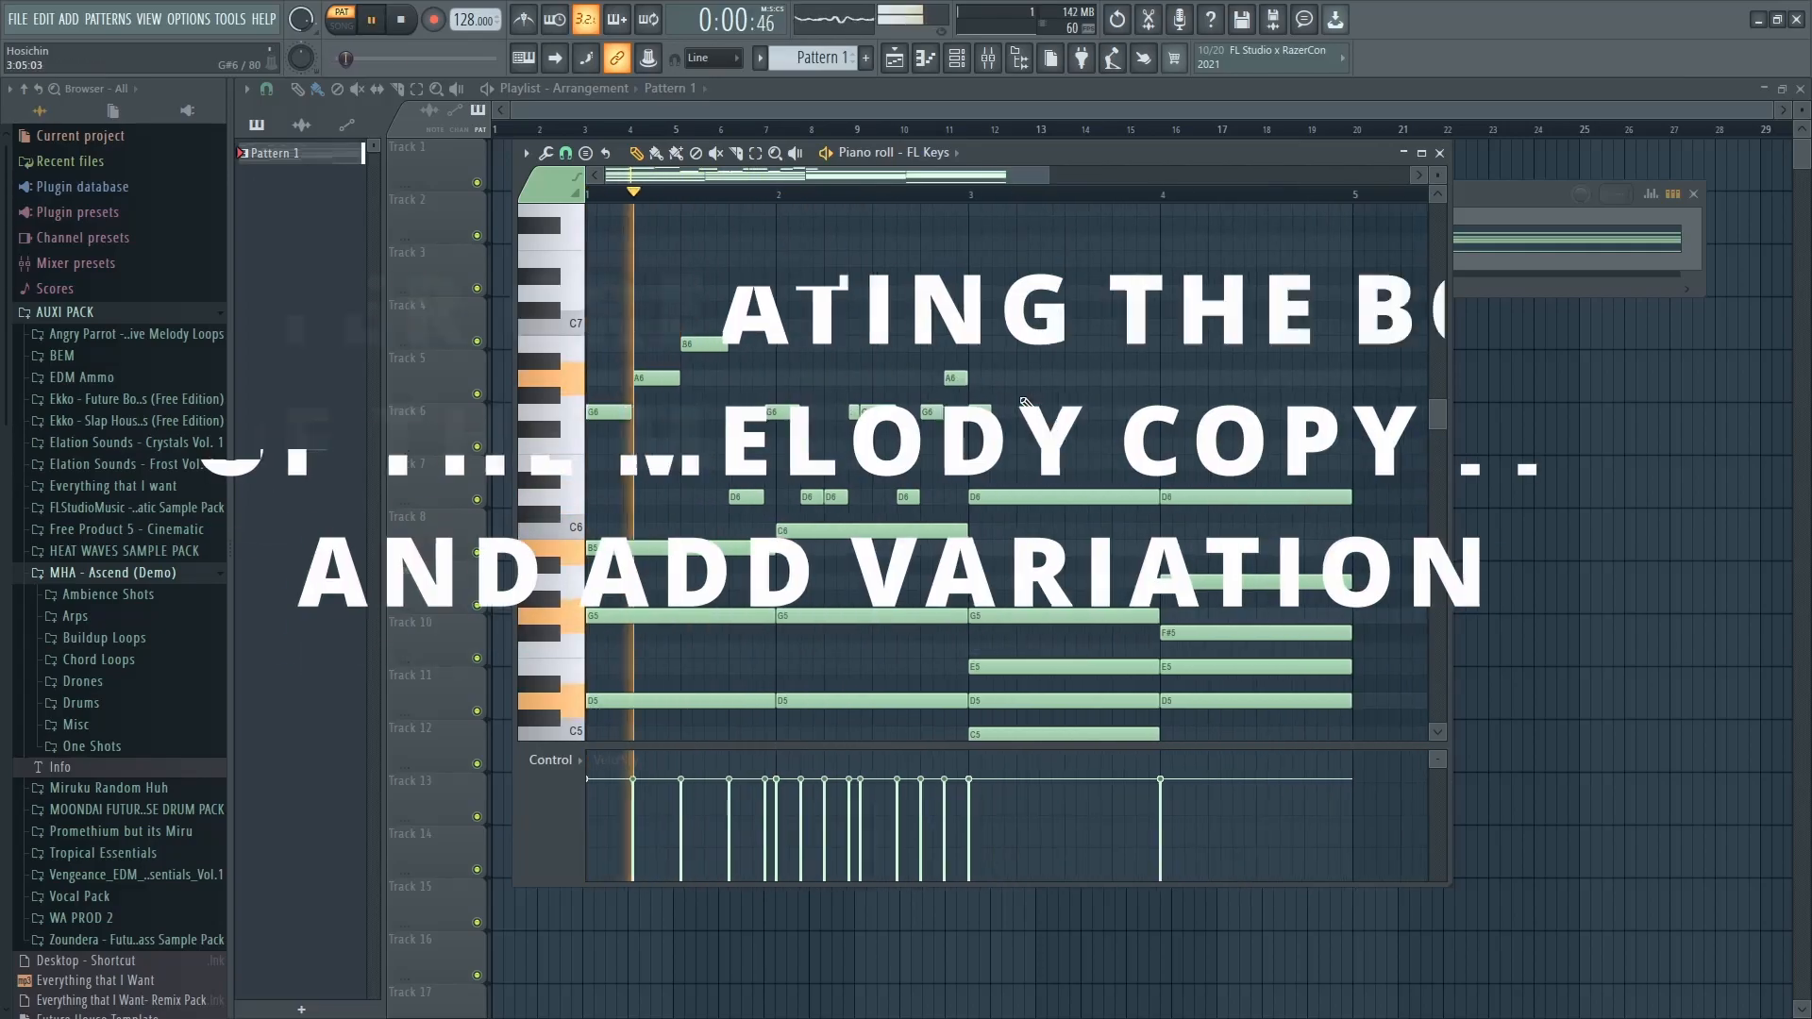
Copy the two-bar melody into bars 3 and 4 and play it back
left_click_drag(960, 504, 593, 330)
left_click_drag(613, 404, 1054, 419)
key("space")
key("space")
left_click(1058, 454, "ctrl")
key("space")
key("space")
Vary the copied melody by raising its G6 notes around bar 4 to A6 and its closing note to B6
left_click_drag(911, 418, 910, 383)
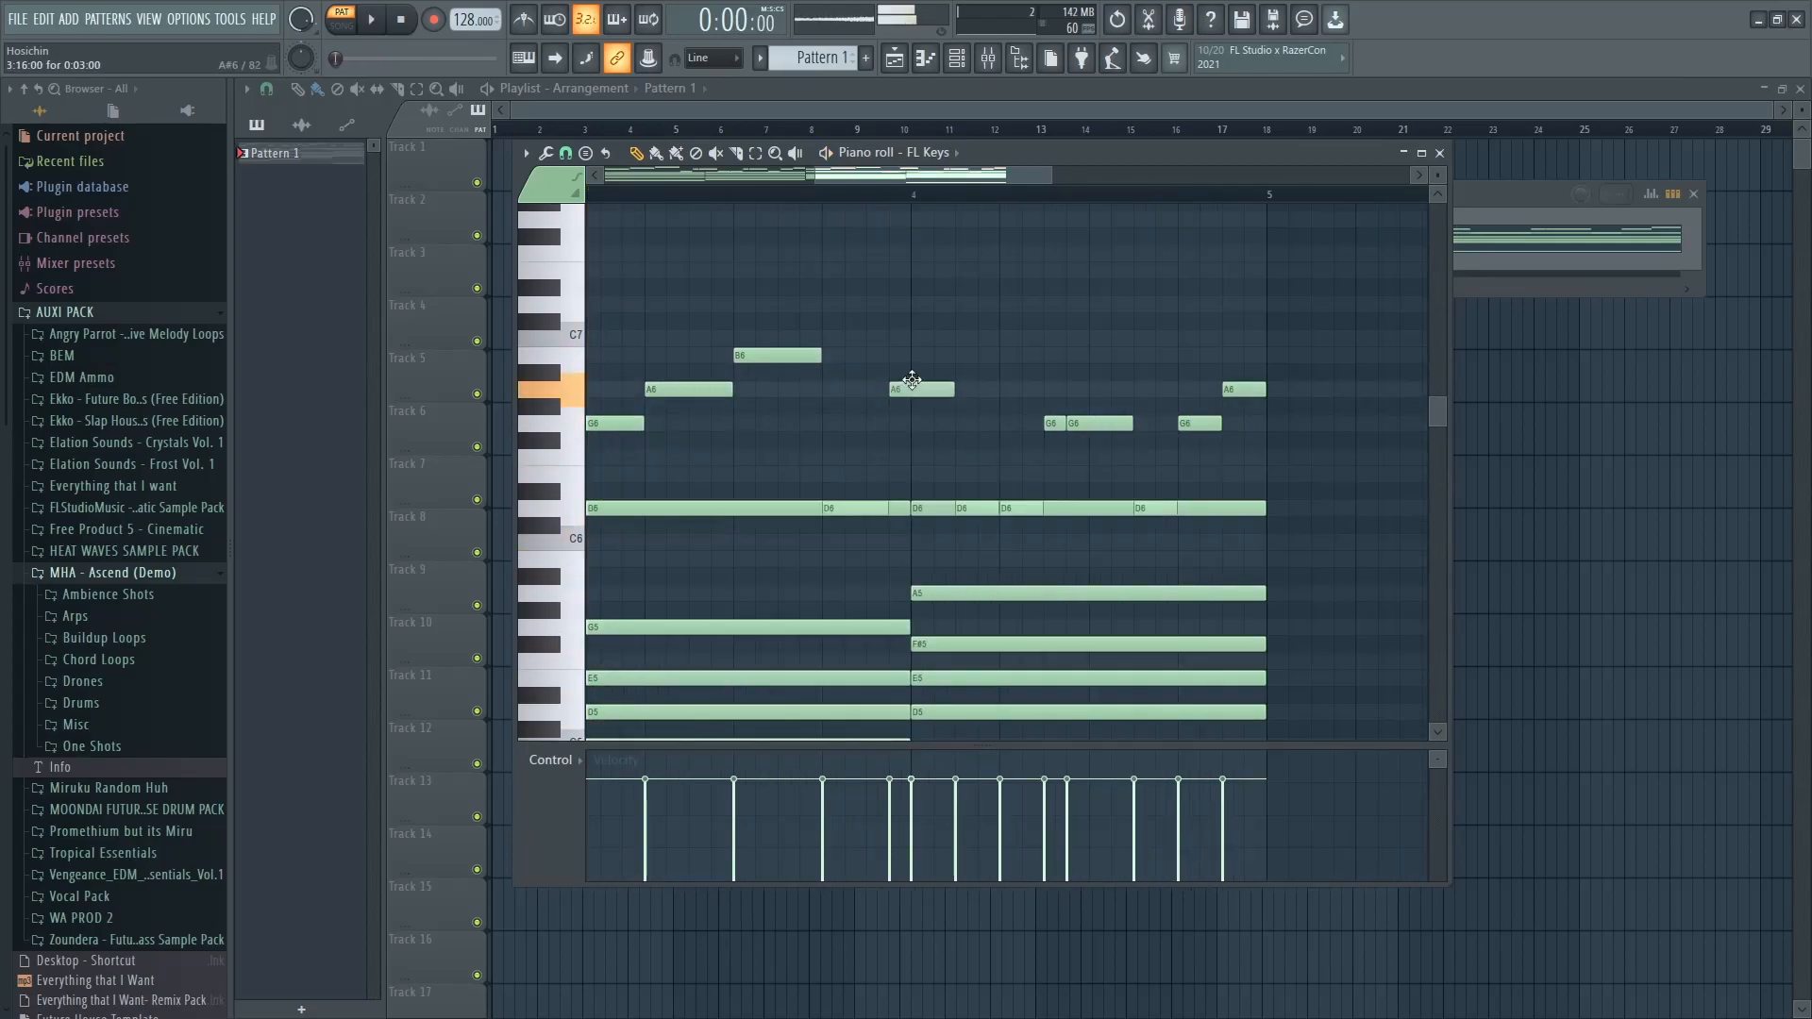
key("space")
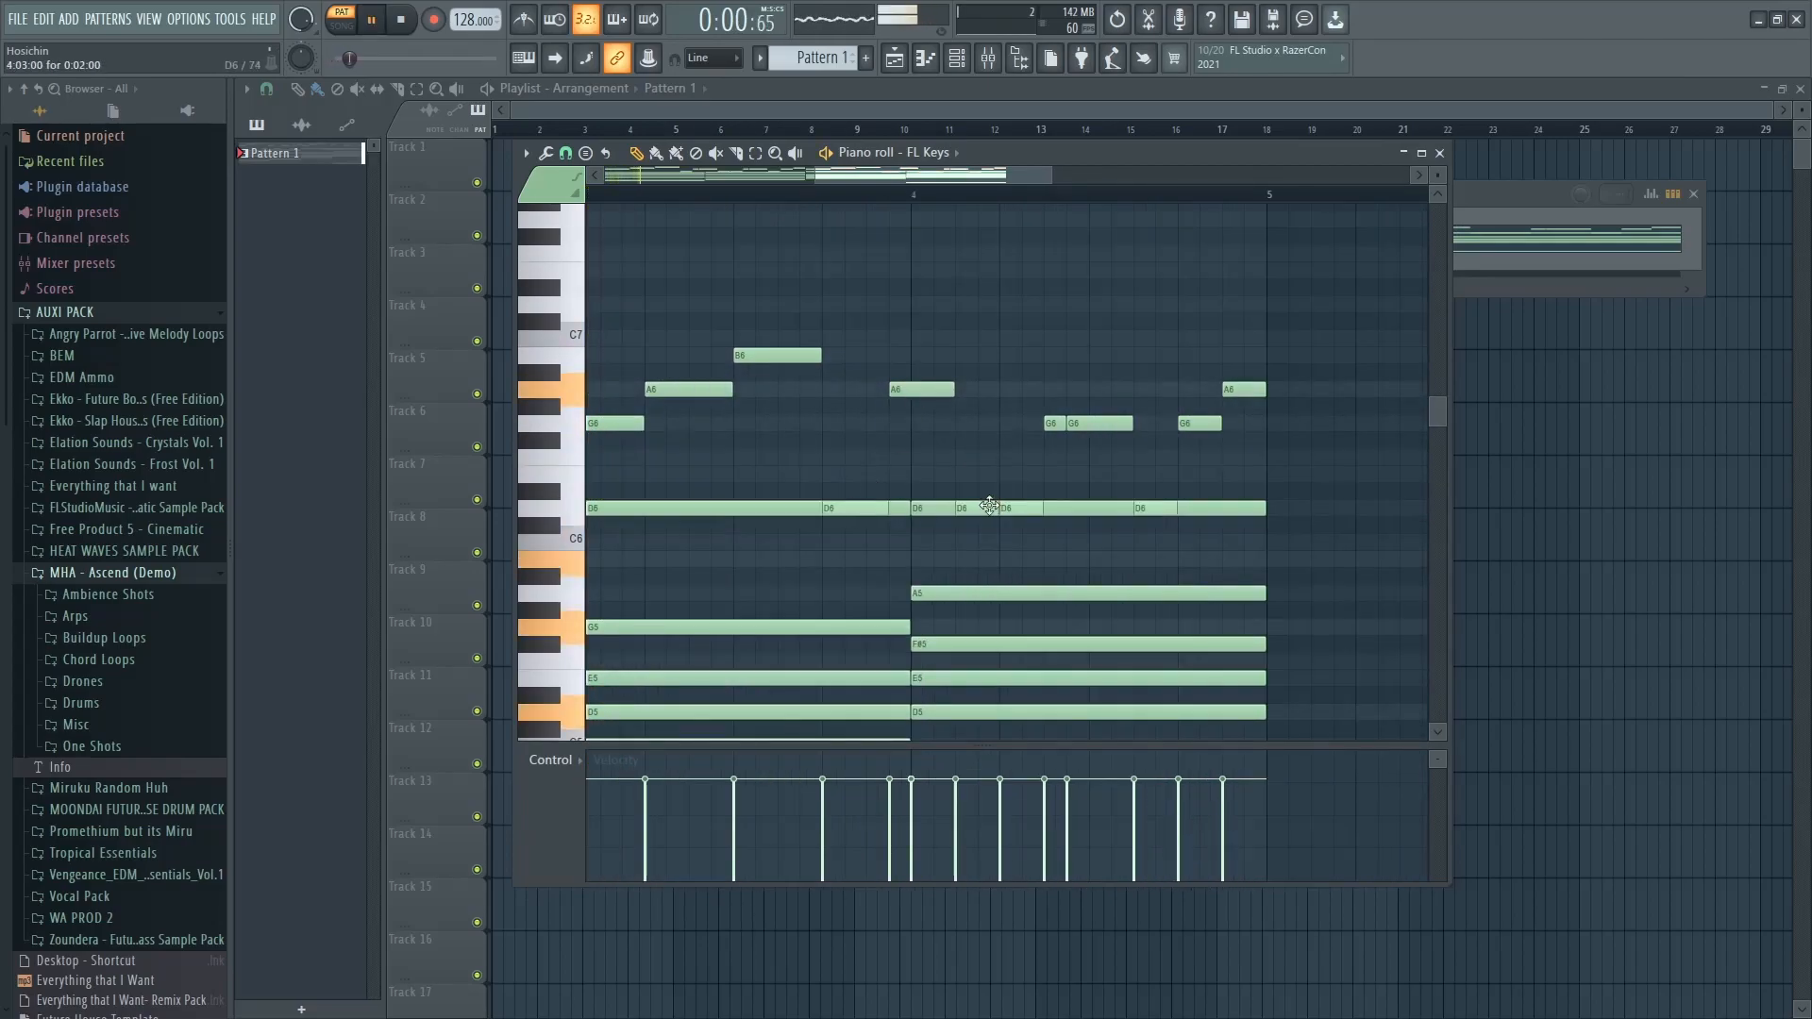
mouse_move(1051, 383)
left_mouse_down()
mouse_move(1084, 394)
mouse_move(1092, 439)
mouse_move(1098, 380)
left_mouse_up()
right_click(1083, 392)
left_click_drag(1199, 419, 1250, 349)
key("space")
key("space")
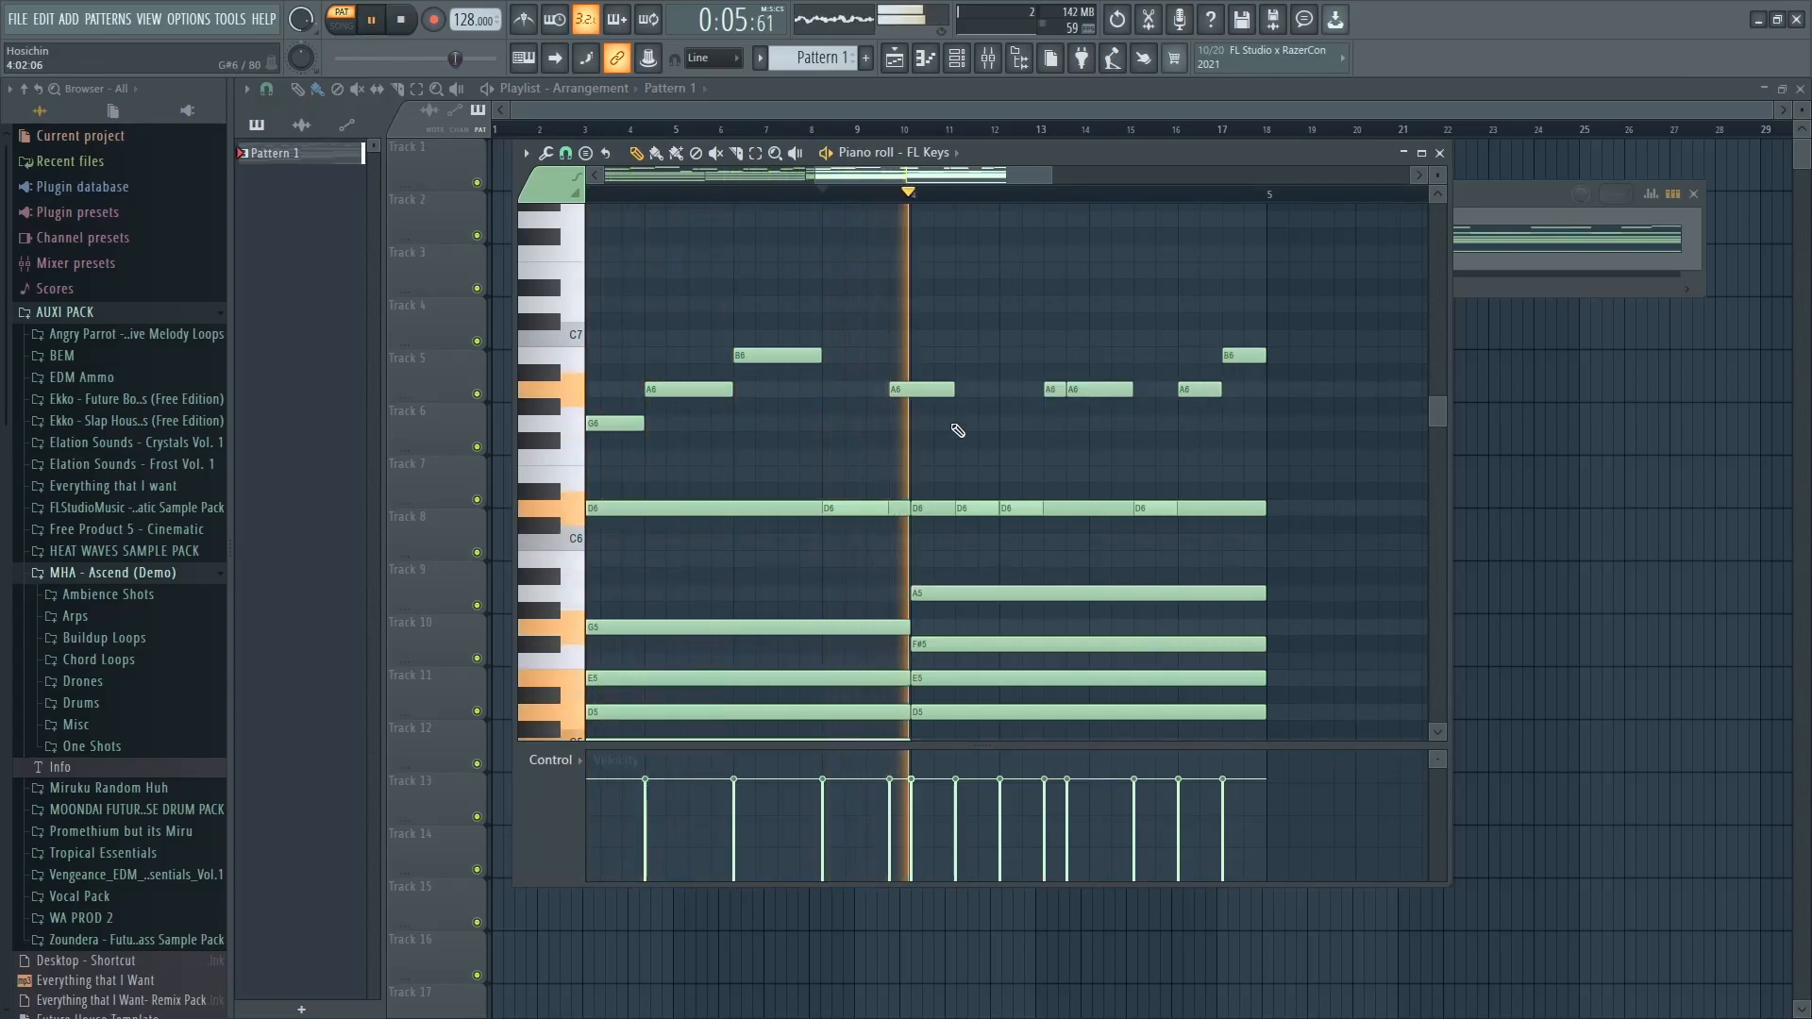
Raise the longer A6 in bar 4's melody to C7, rework the closing notes to B6 and G6, and play it
left_click_drag(1096, 389, 1096, 338)
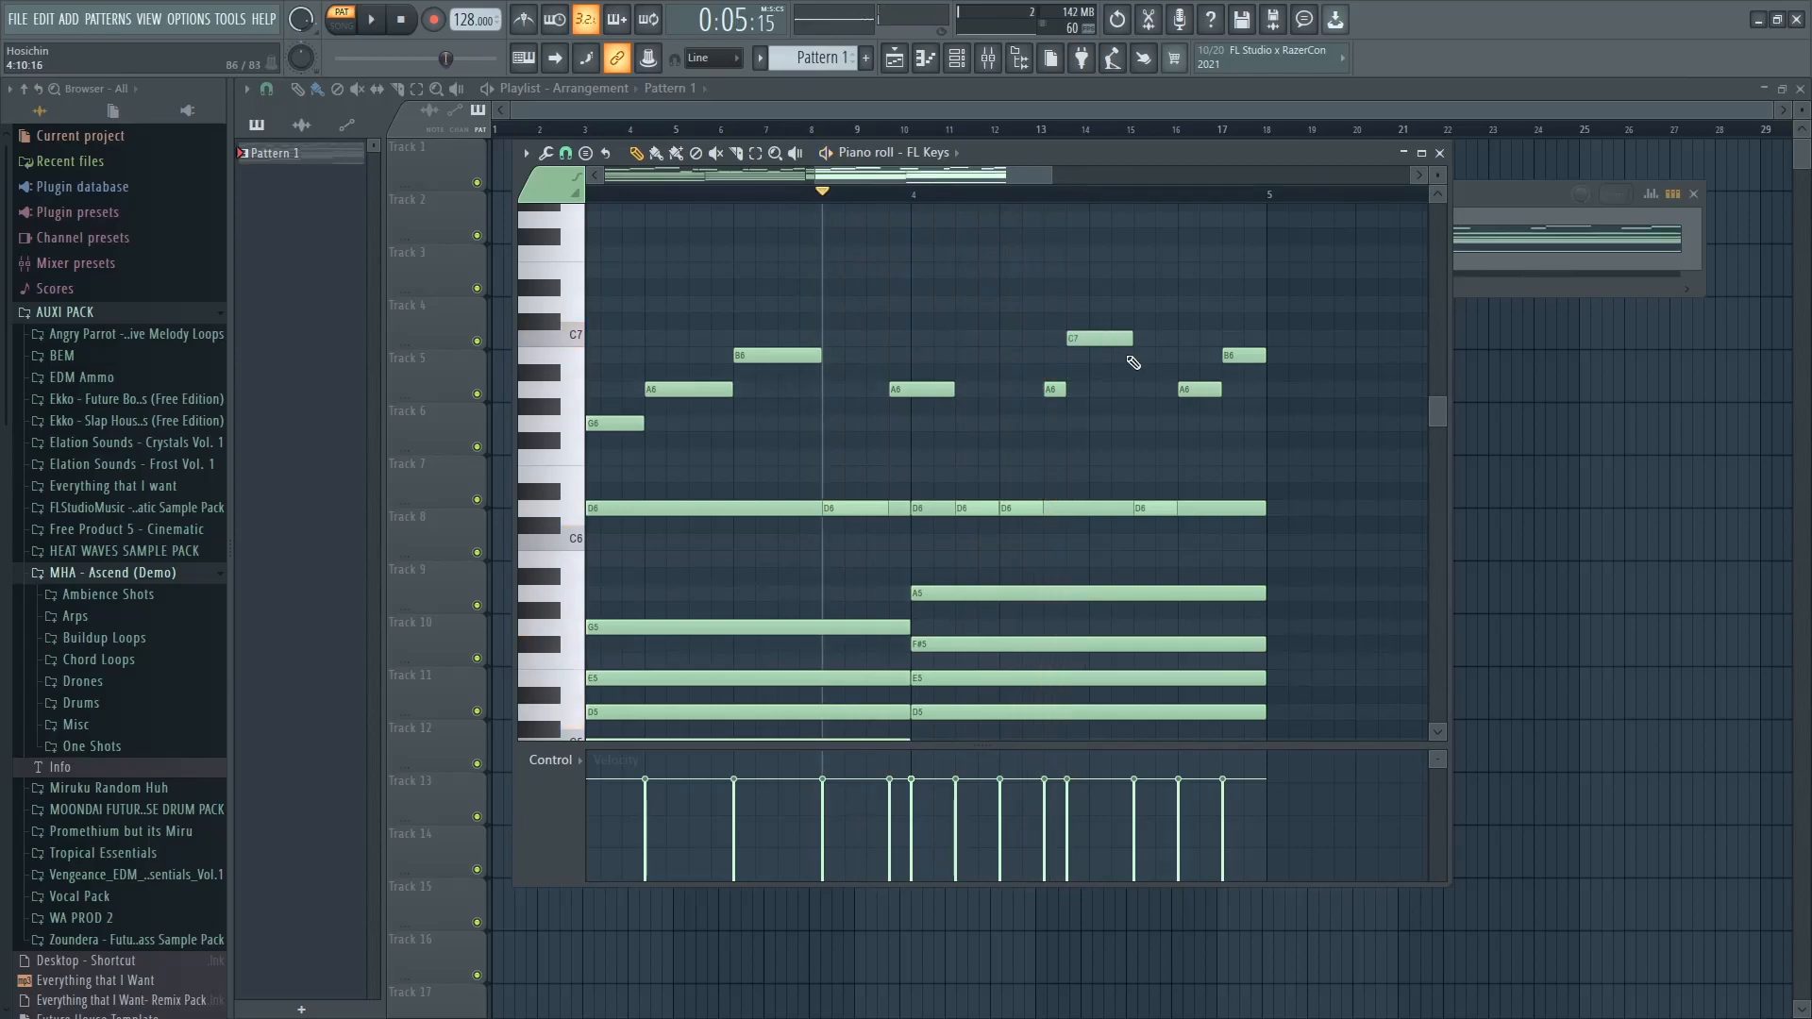
key("space")
mouse_move(1151, 507)
left_mouse_down()
mouse_move(1157, 340)
mouse_move(1197, 404)
mouse_move(1180, 408)
mouse_move(1241, 425)
mouse_move(1219, 425)
left_mouse_up()
right_click(1242, 356)
key("space")
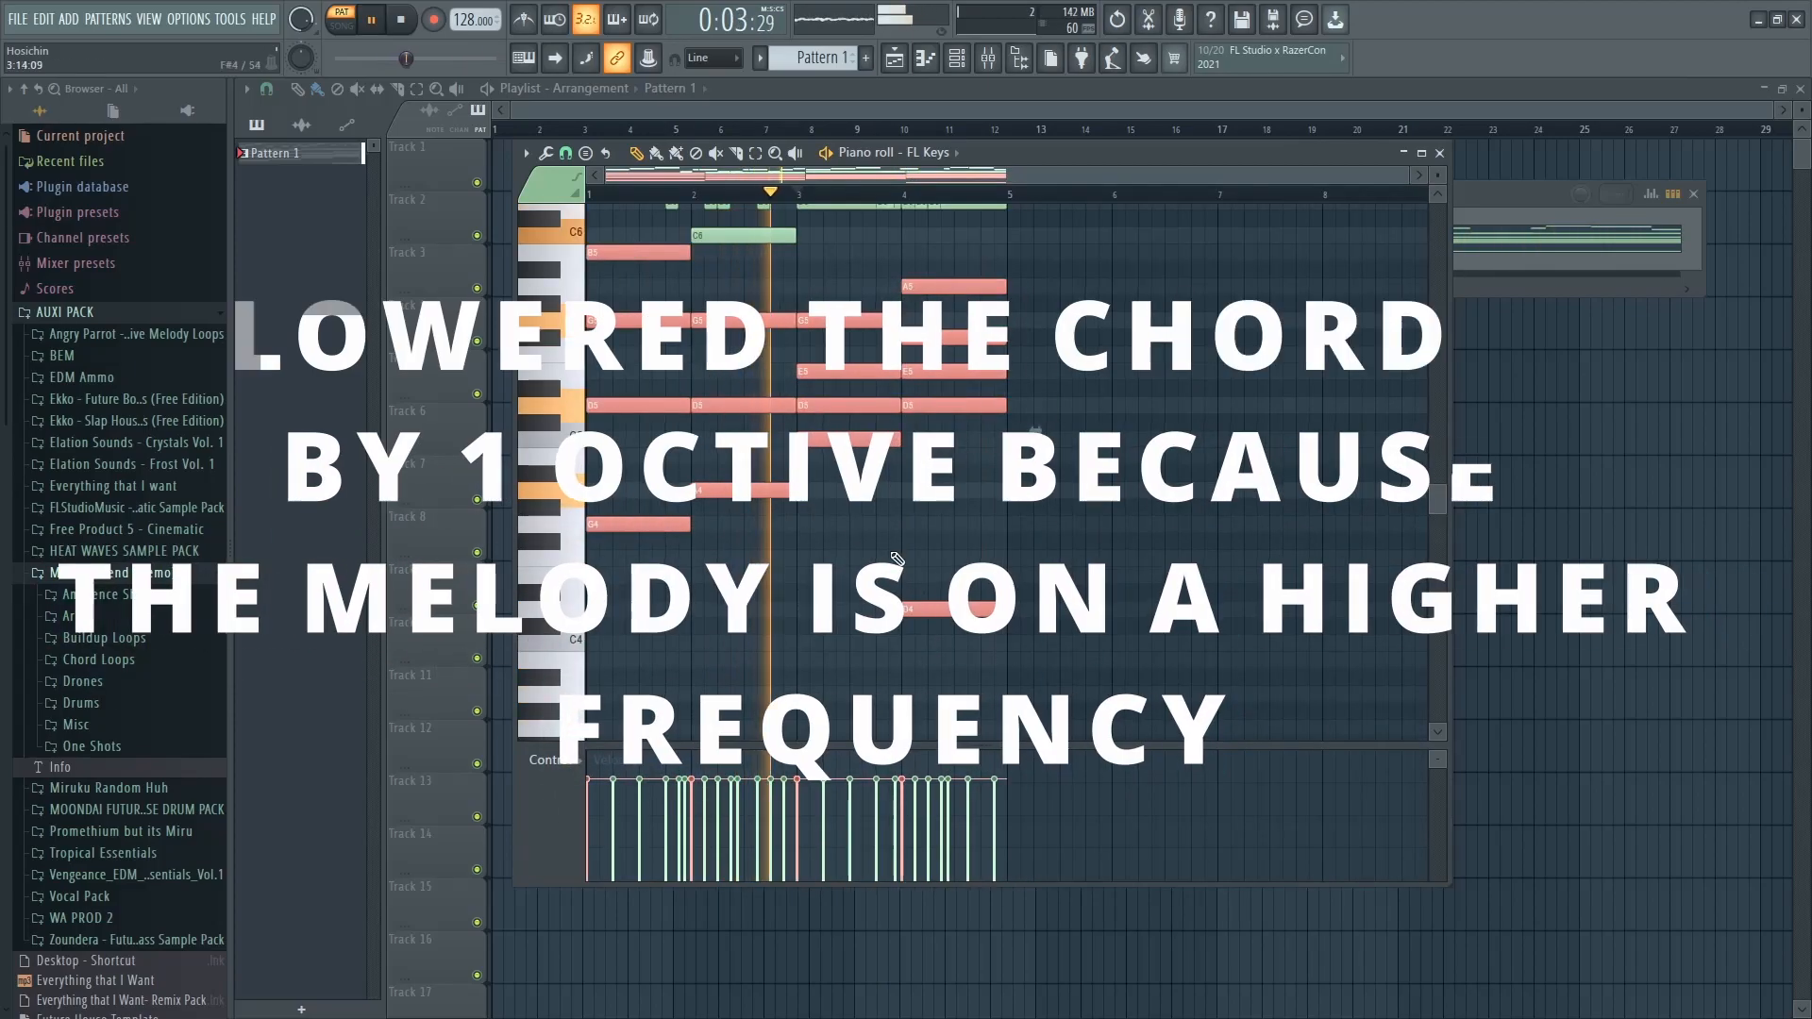
Lower all chord notes by one octave, including the top D6 notes in bars 3 and 4, and play the result
left_click_drag(613, 250, 600, 240)
key("ctrl+Down")
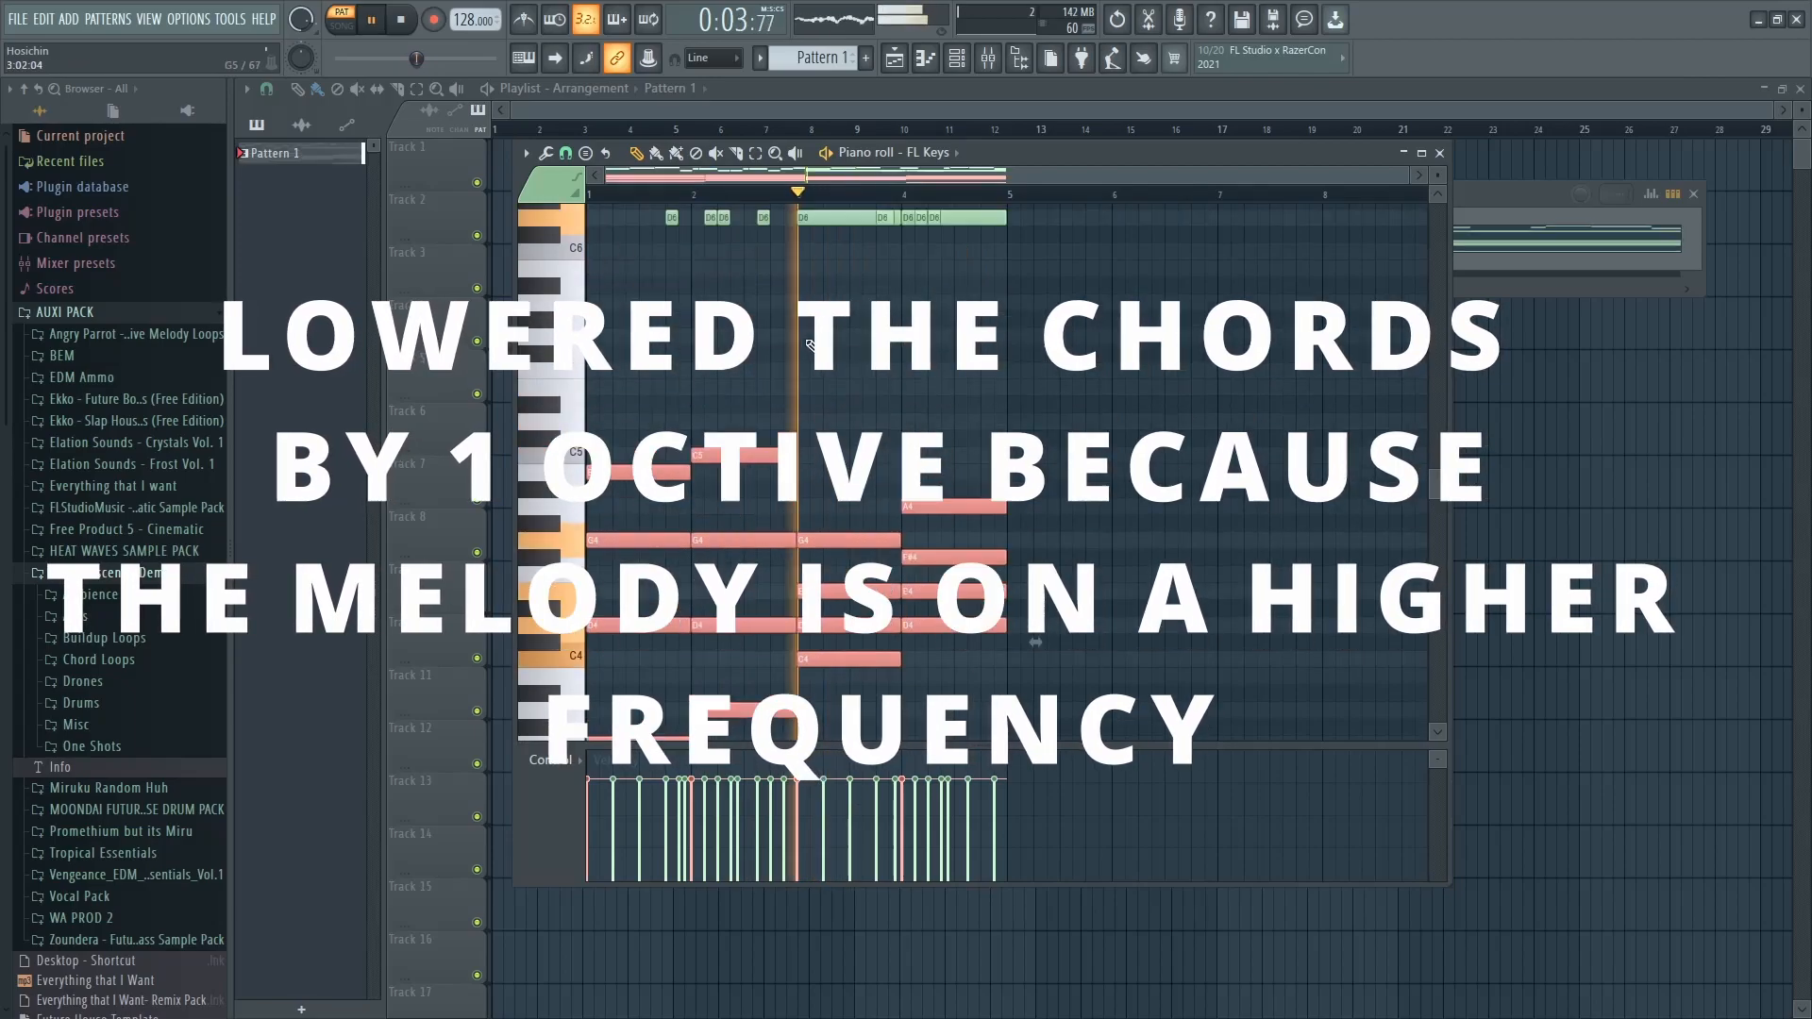
scroll(838, 368, "up", 3)
left_click(841, 359)
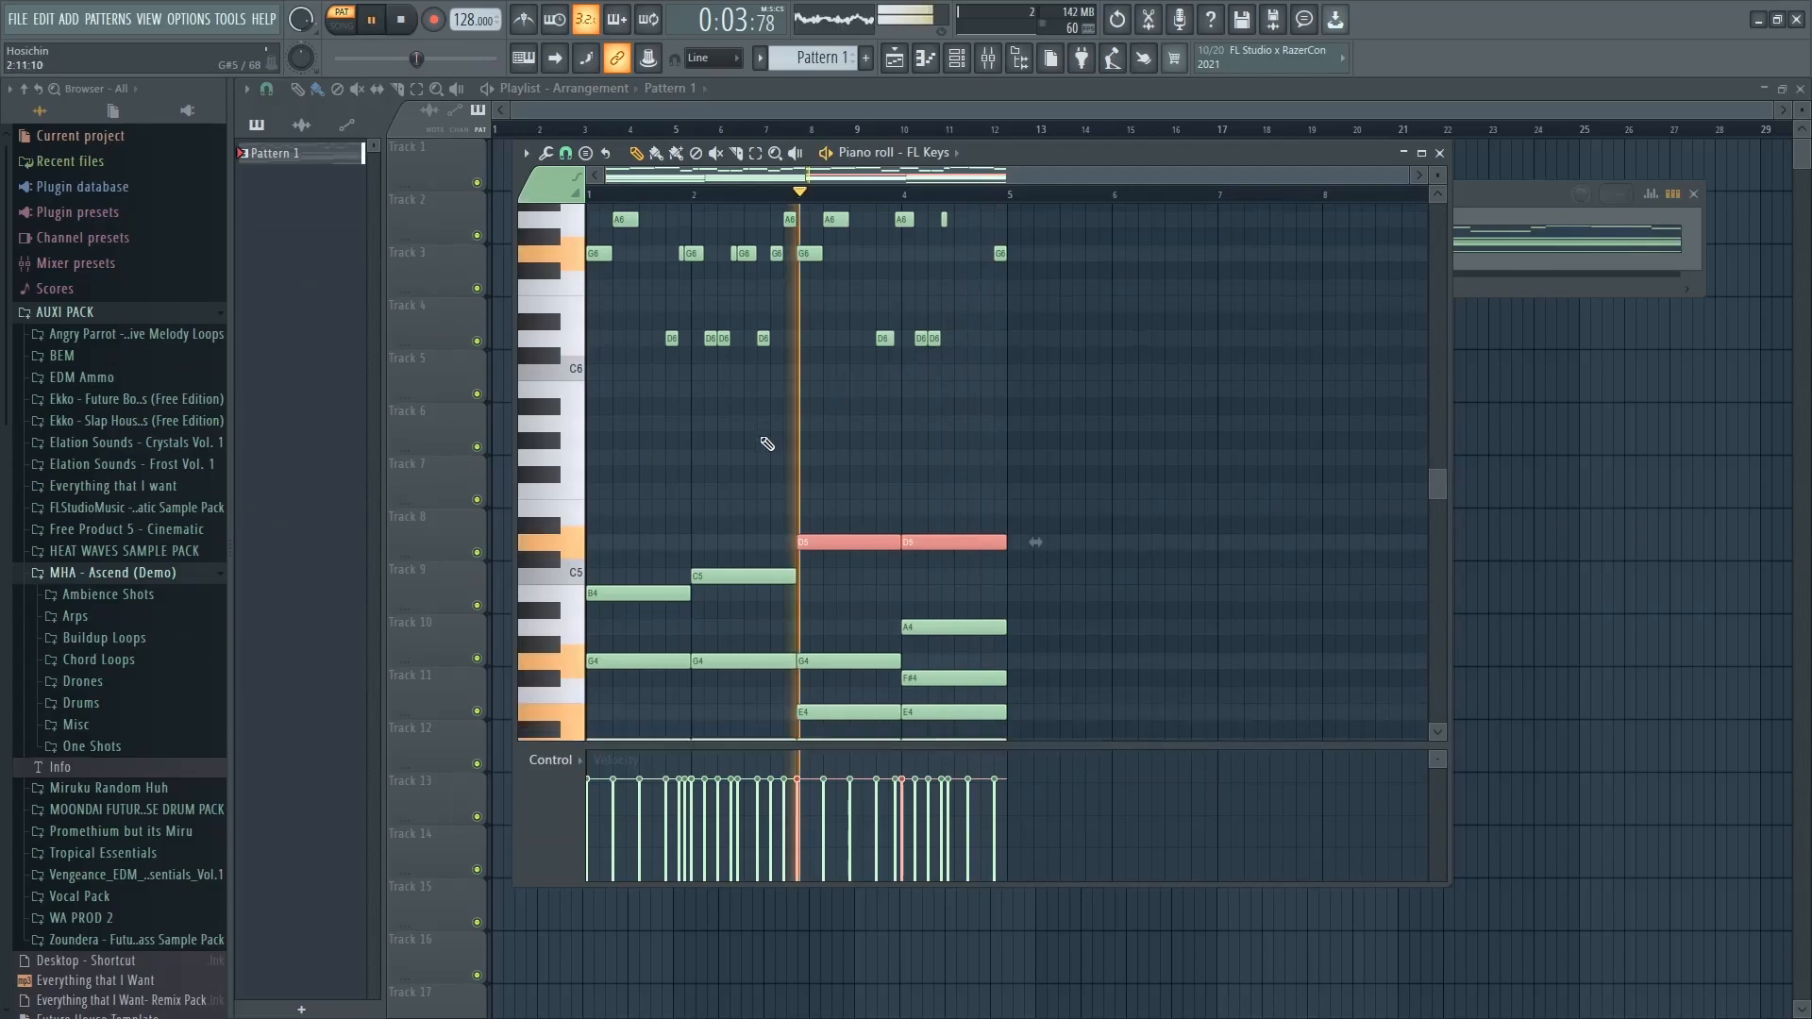
scroll(698, 321, "down", 3)
key("space")
scroll(661, 378, "down", 3)
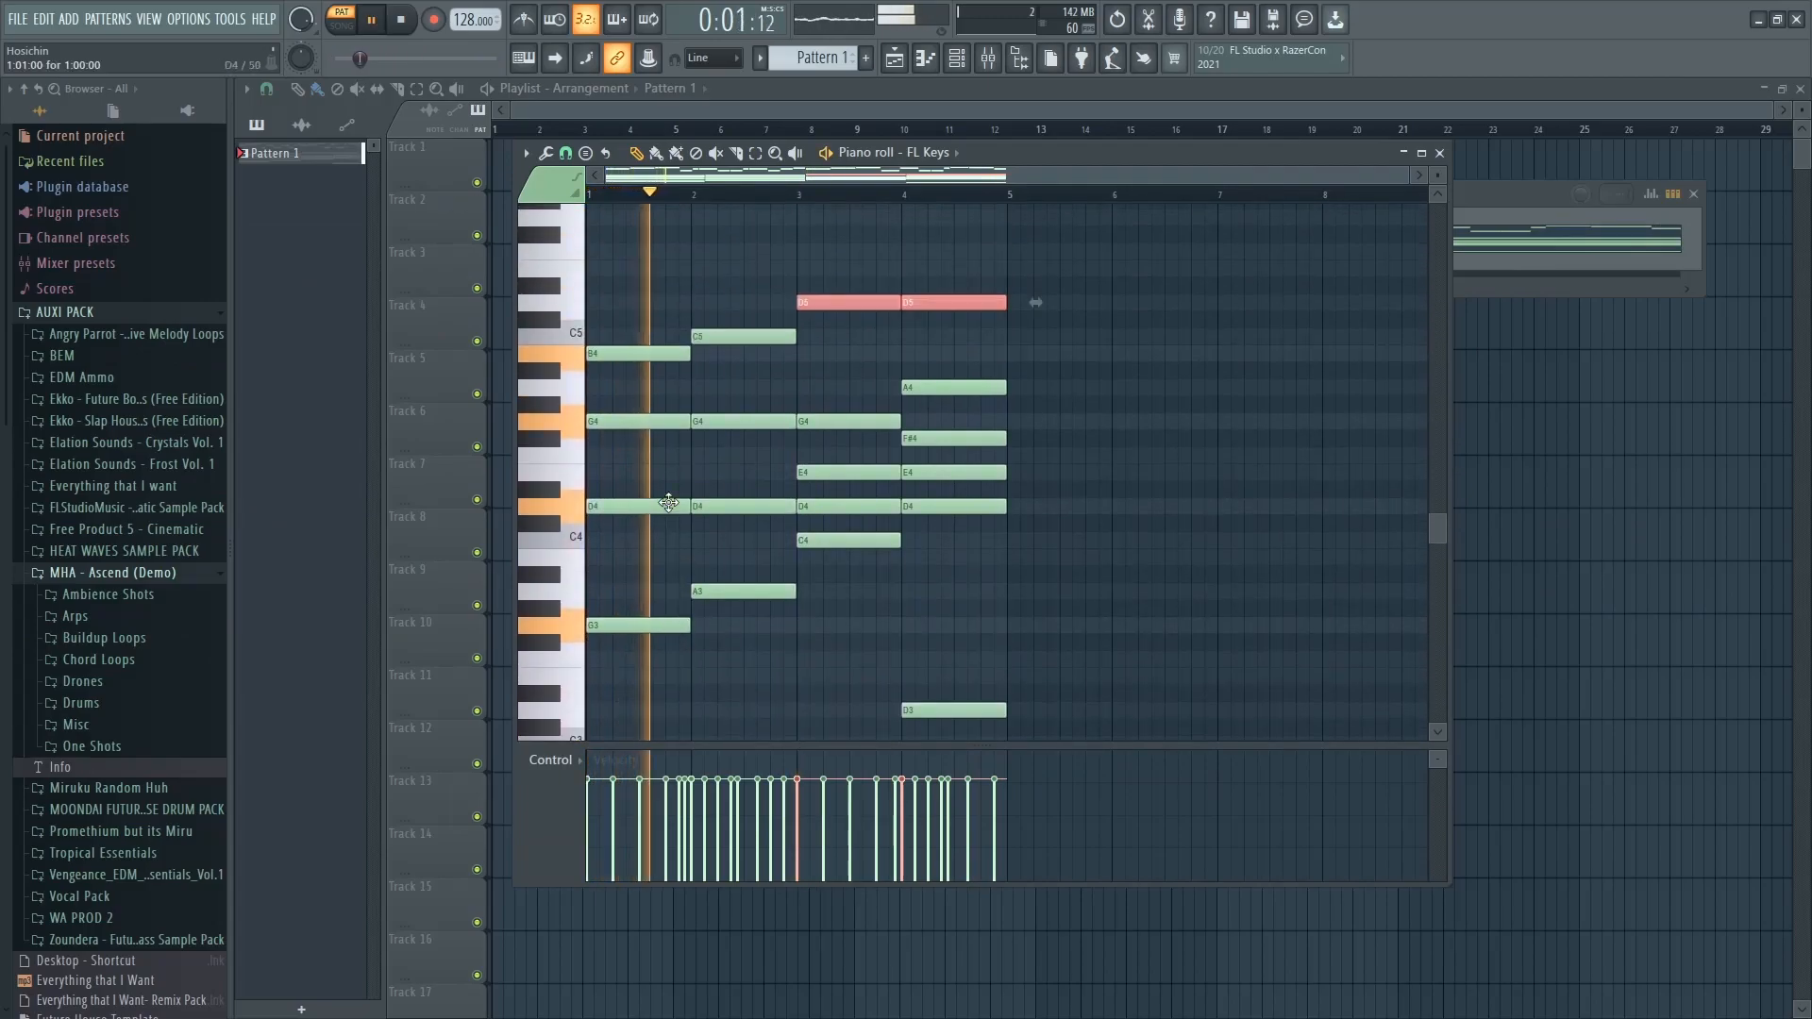
scroll(685, 458, "up", 2)
scroll(885, 598, "down", 3)
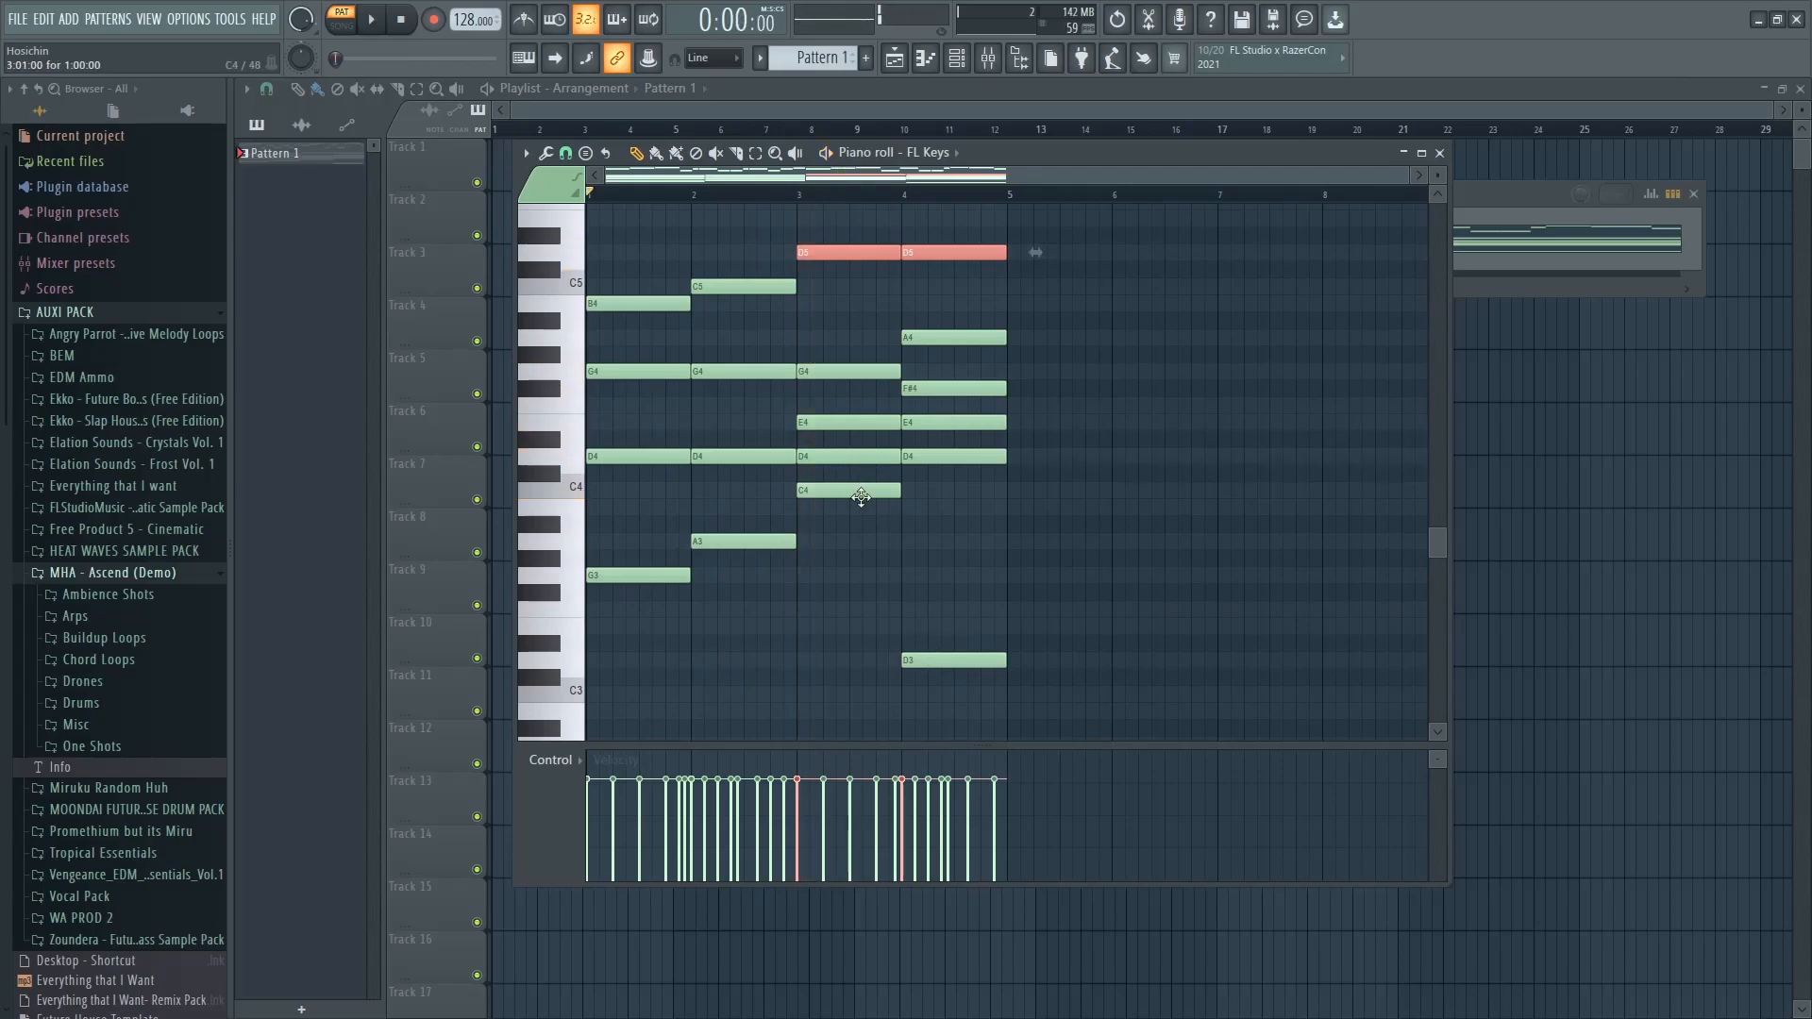
Try bar 3's D4 an octave higher, restore it, and raise that chord's E4 to E5 instead
left_click(853, 459, "ctrl")
key("ctrl+Up")
key("space")
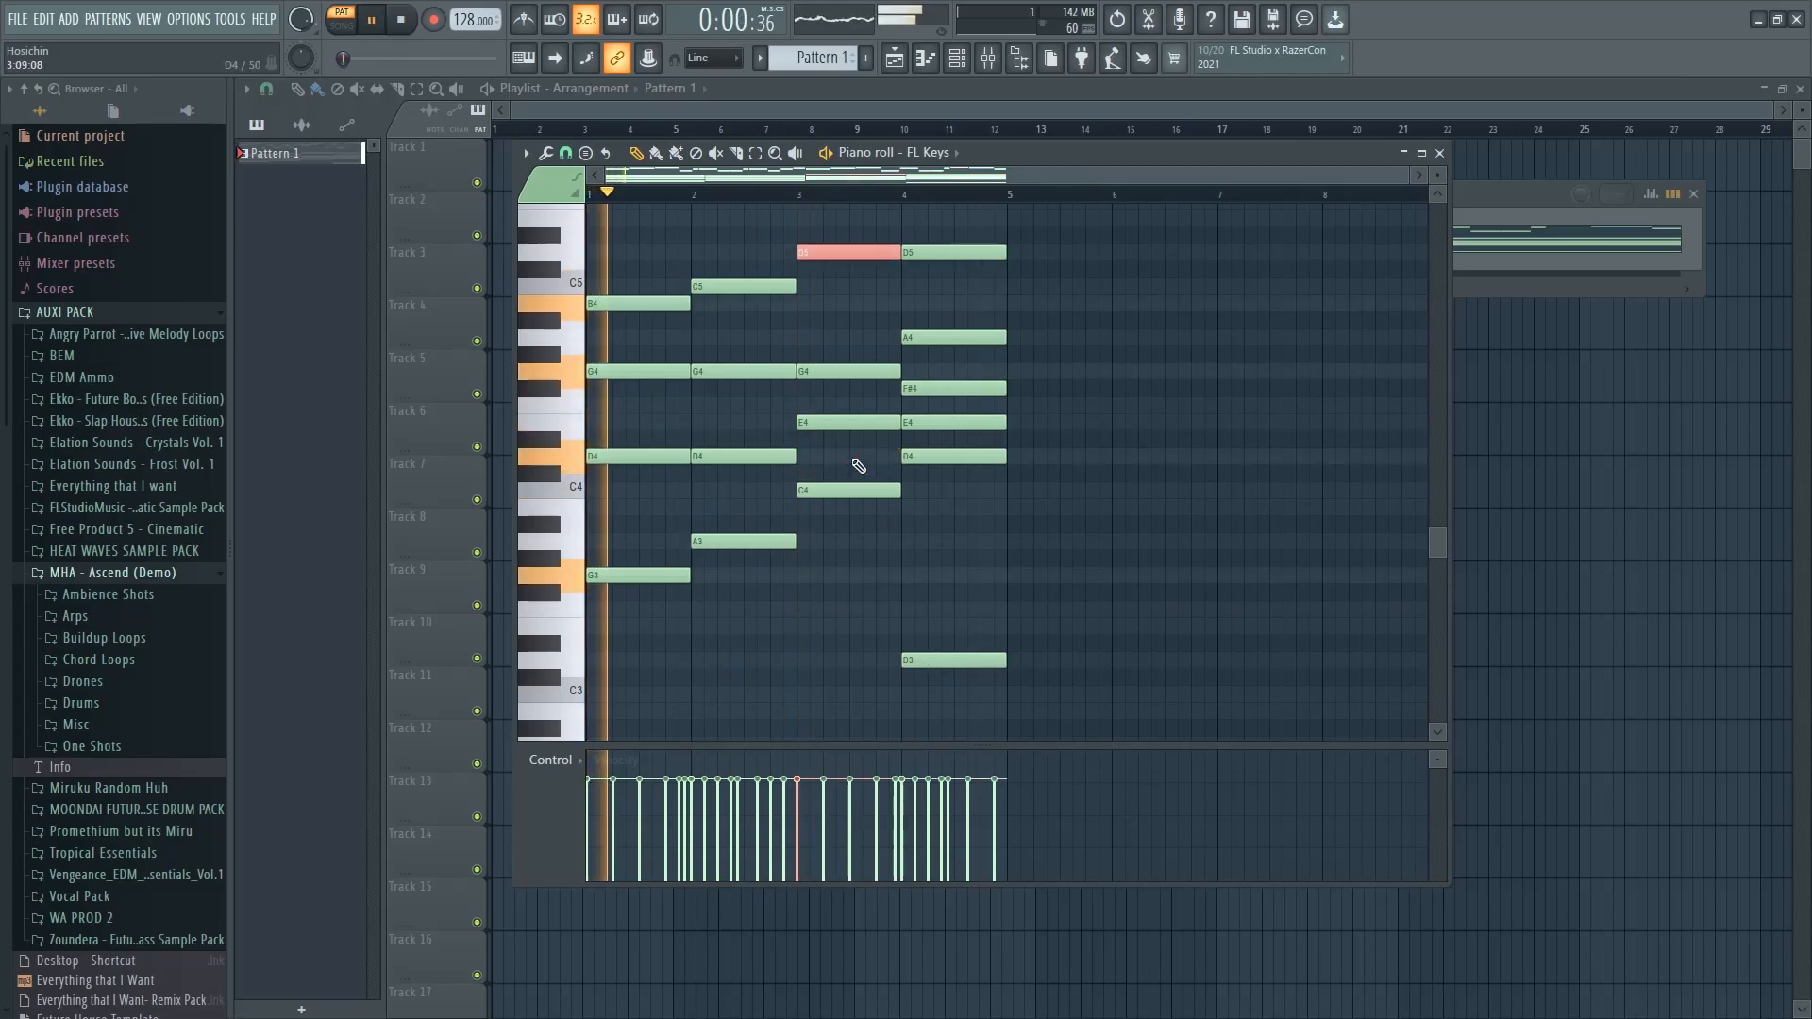
key("ctrl+Down")
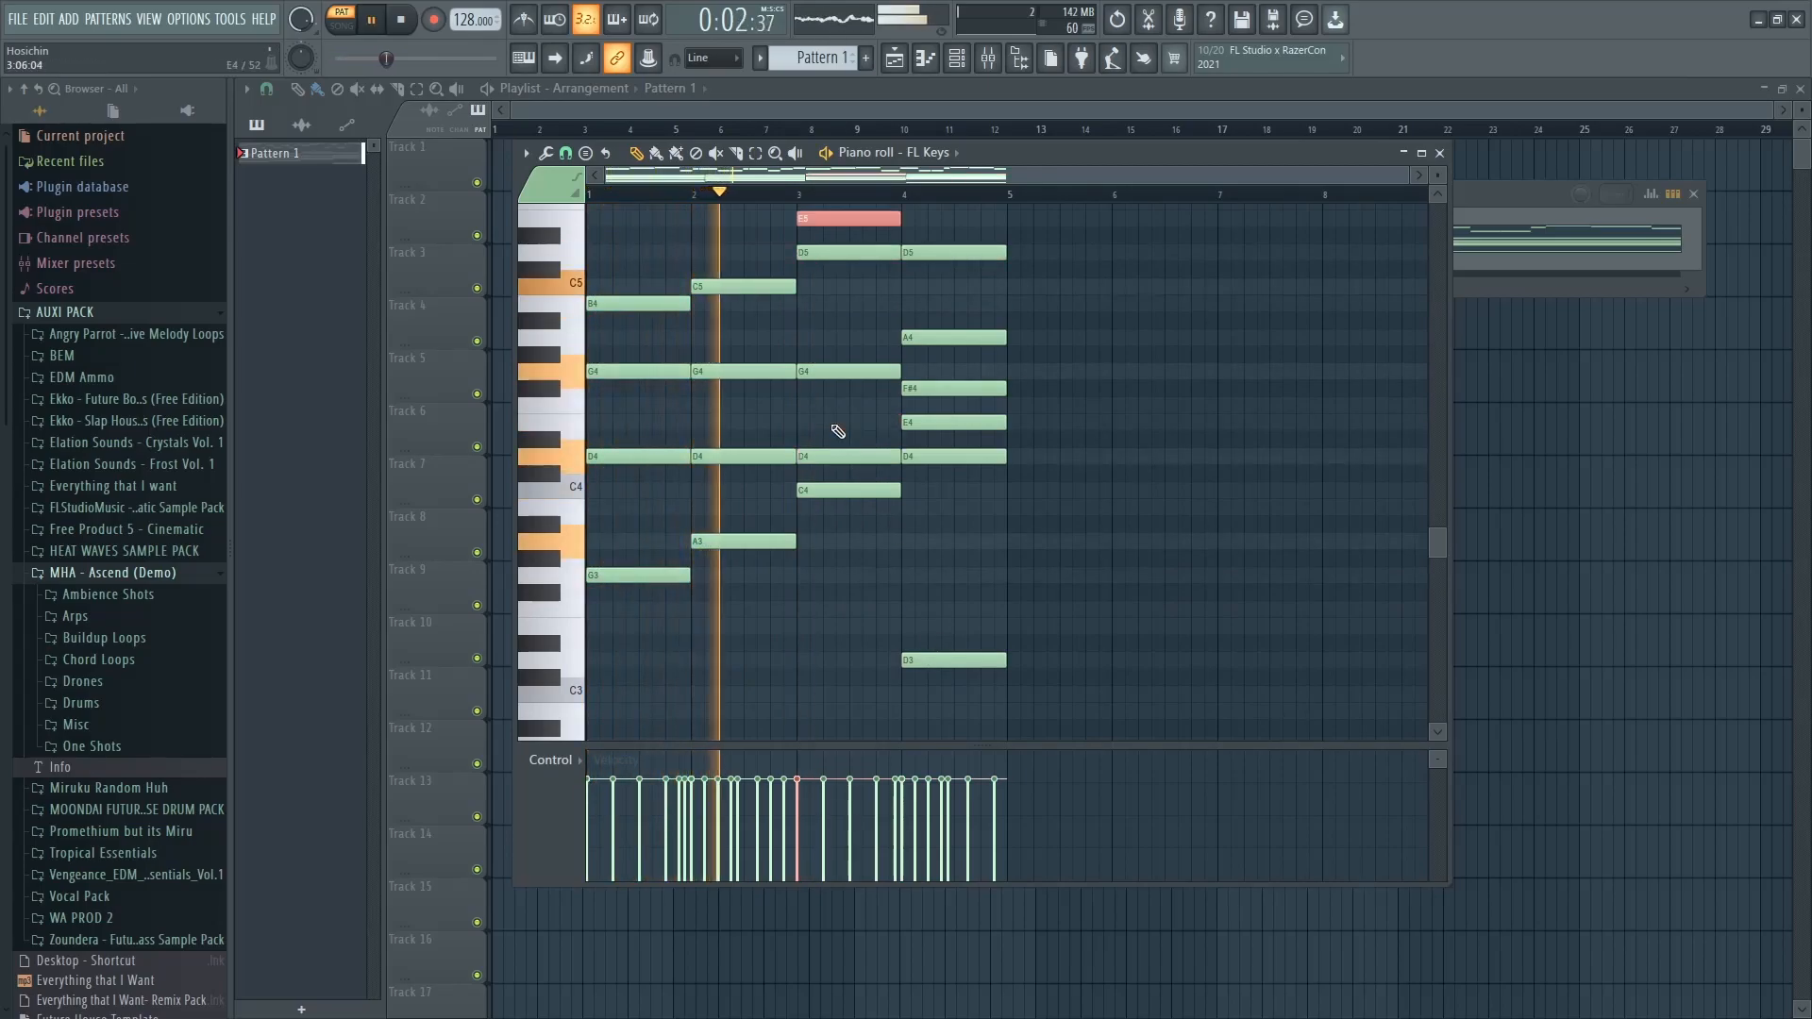
Add octave variation to the bar 4 chord by moving E4 up to E5 and F#4 up to F#5
scroll(886, 448, "up", 3)
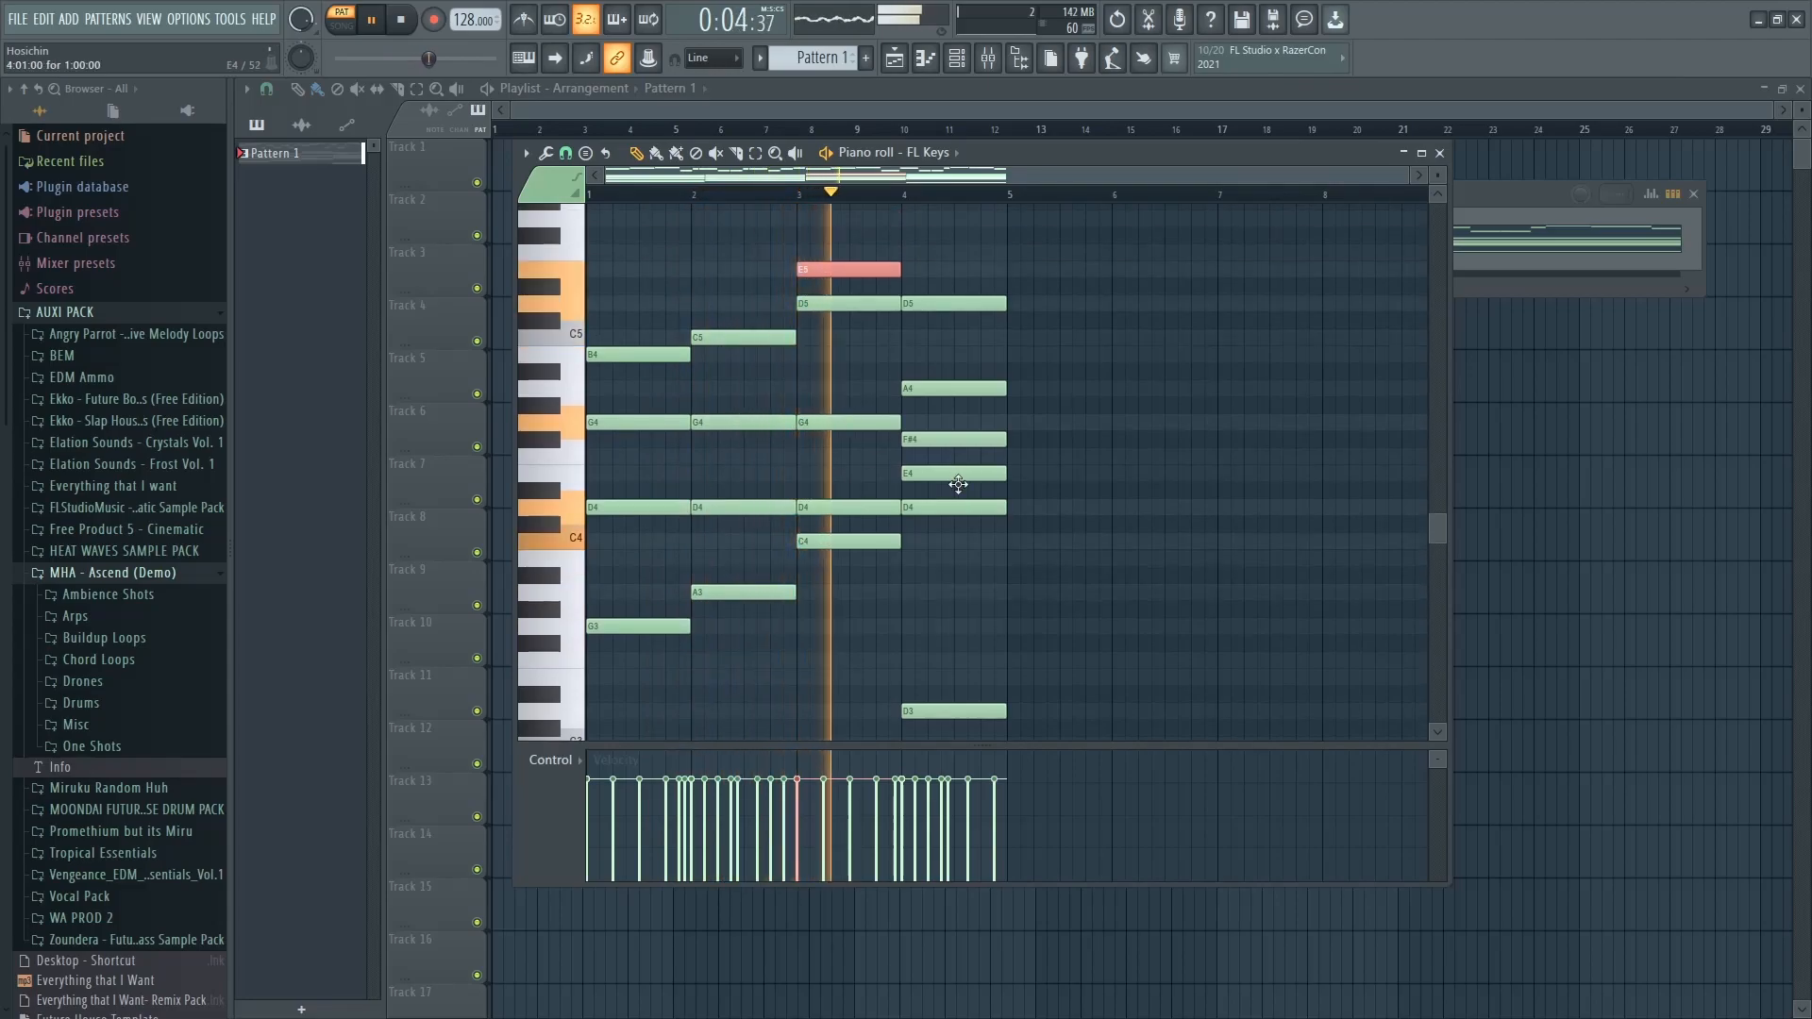
left_click(933, 473, "ctrl")
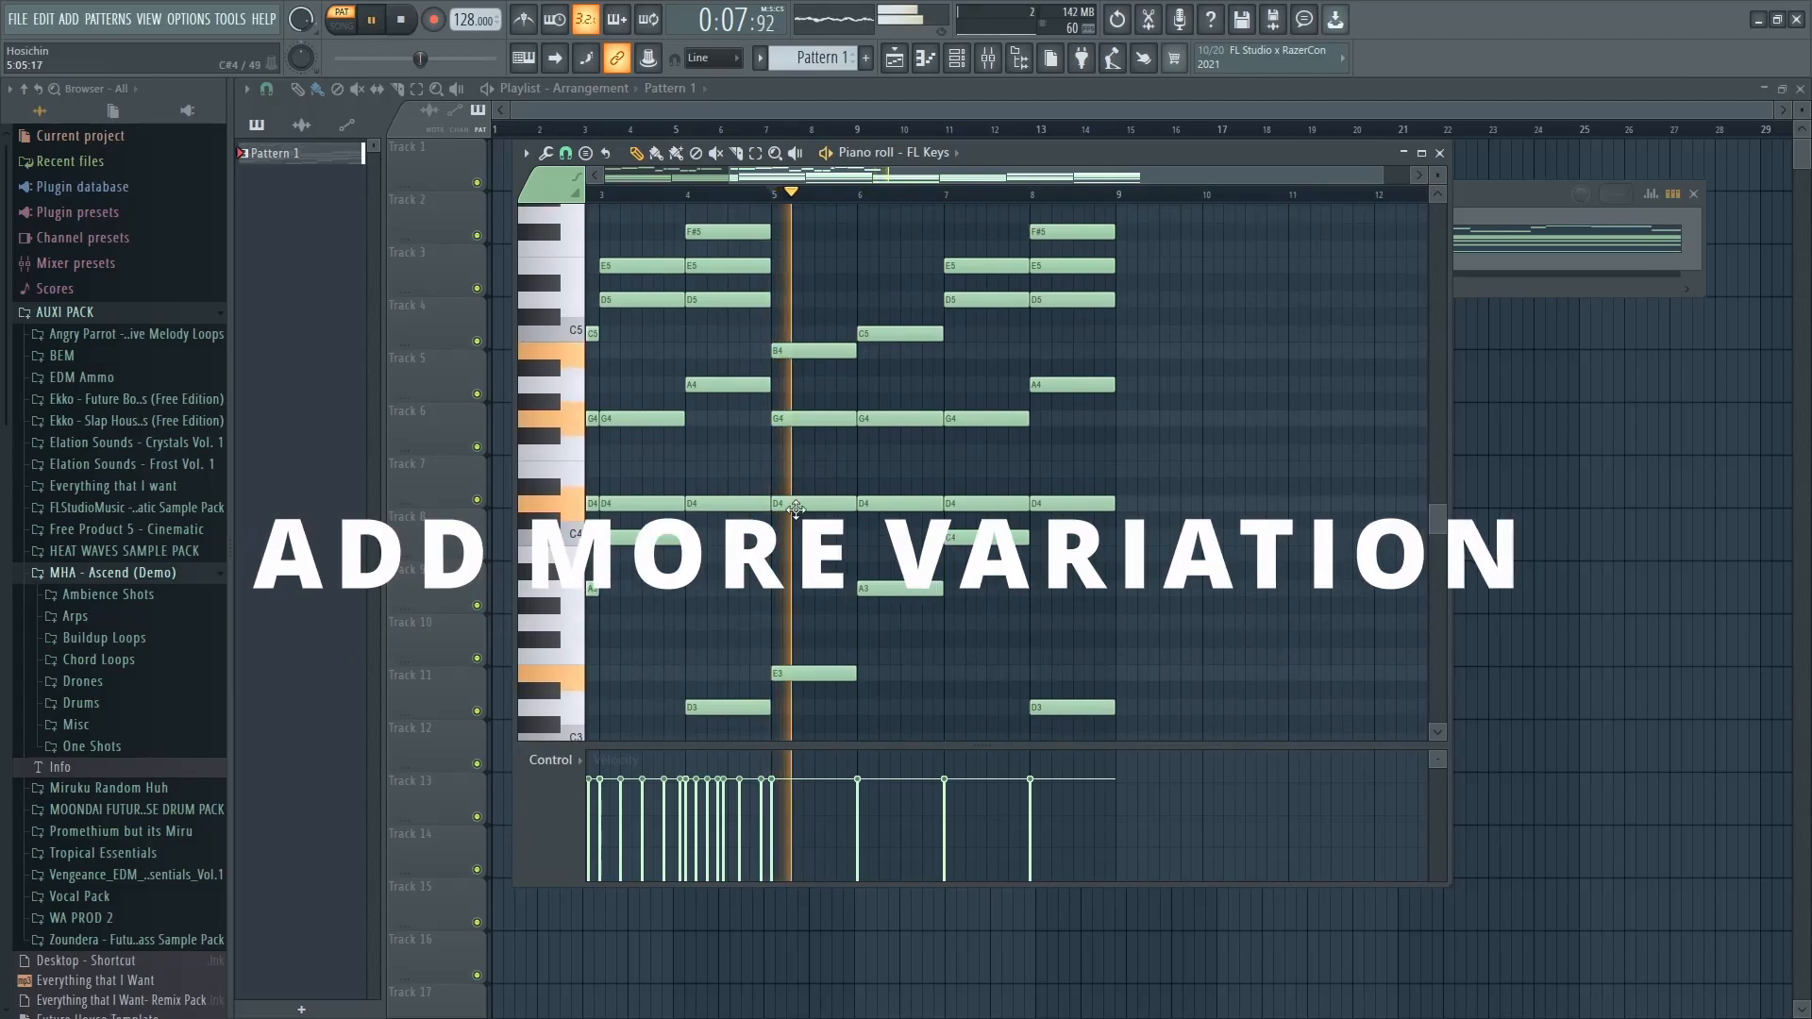
Vary the repeated chord in bar 5 by replacing D4 with E4 and adding a D5 on top, checking by playback
scroll(797, 512, "up", 3)
key("space")
key("space")
scroll(802, 496, "up", 3)
key("space")
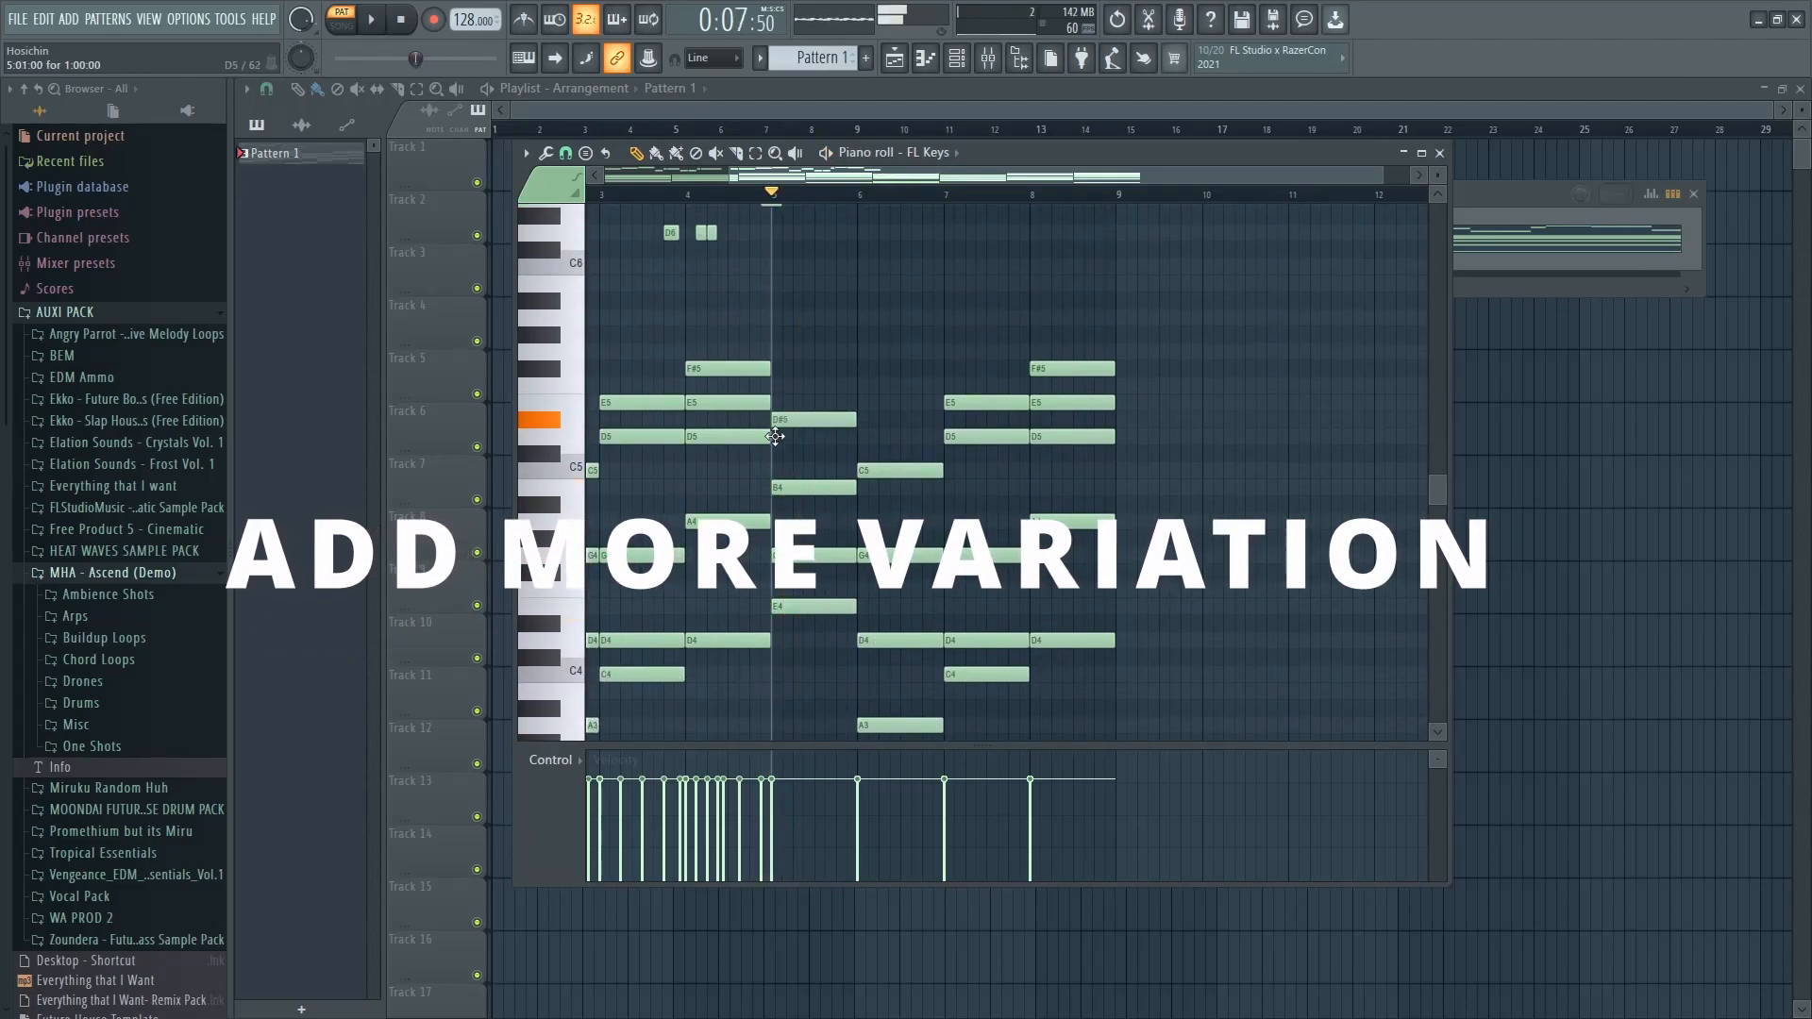
key("space")
Repeat the four-bar melody over bars 5 to 8 and look over the whole eight-bar pattern
scroll(780, 416, "up", 6)
scroll(780, 483, "up", 3, "ctrl")
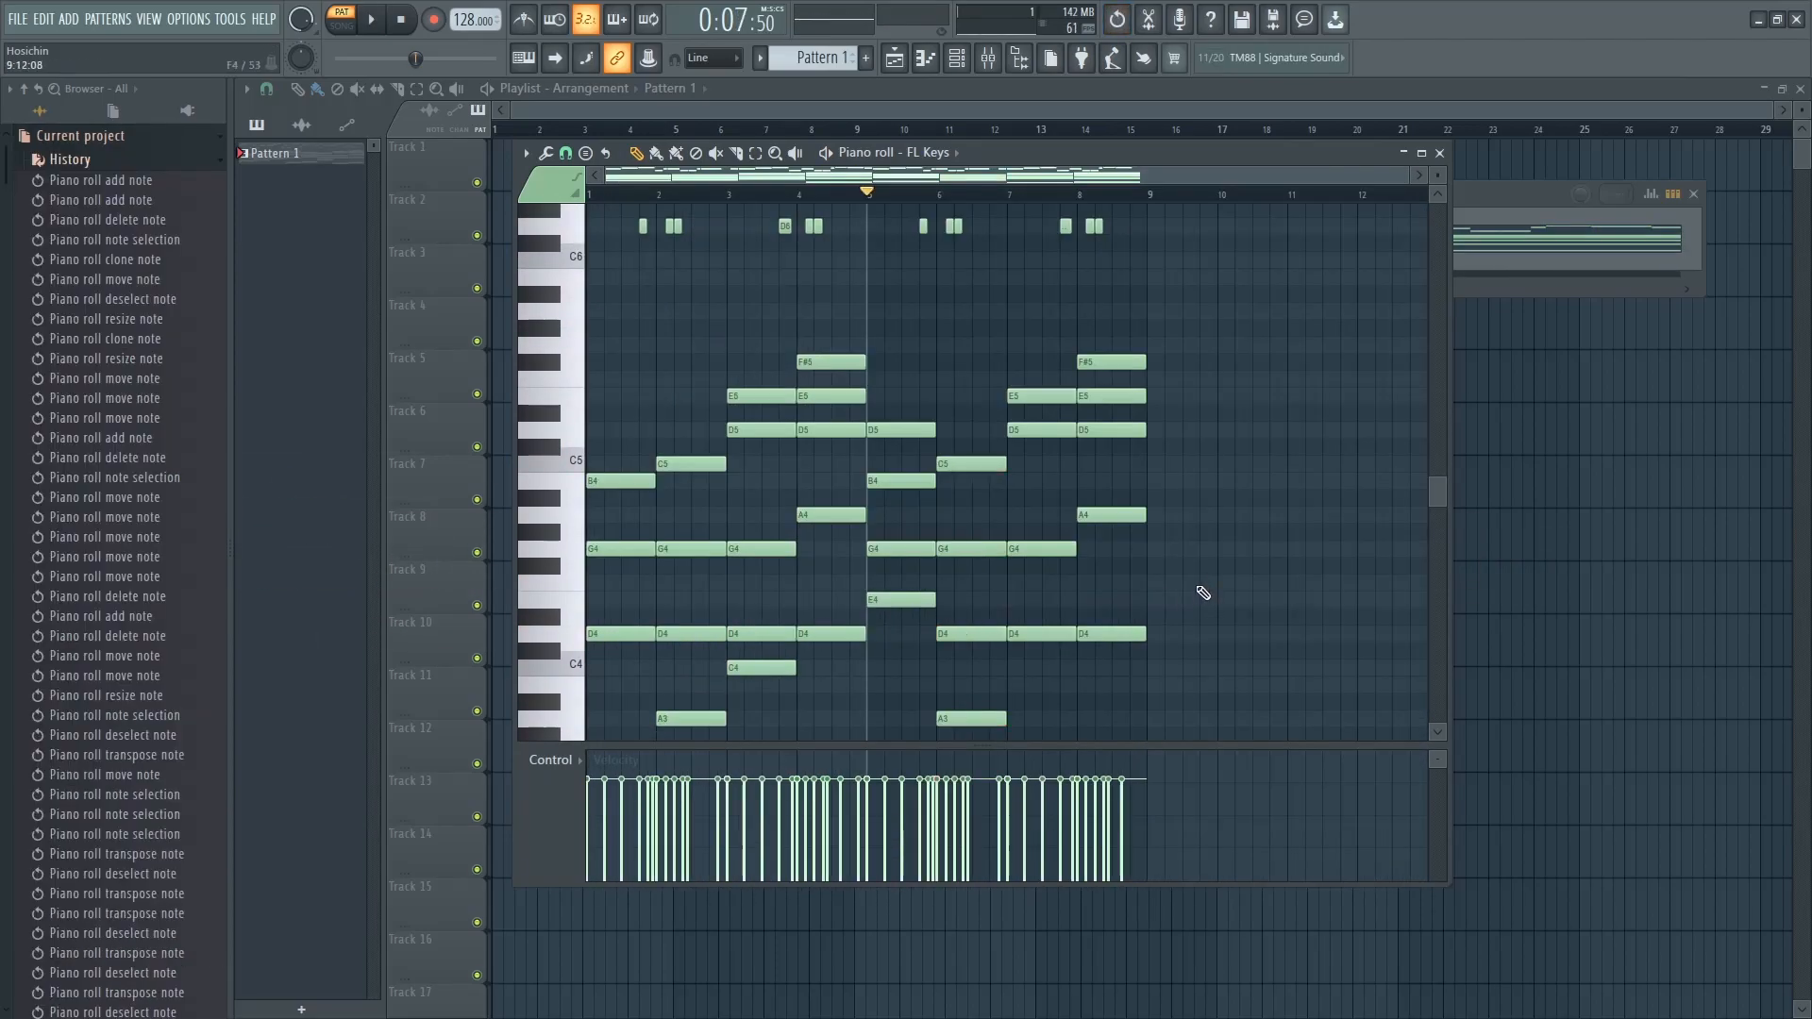
scroll(1193, 581, "down", 4, "alt")
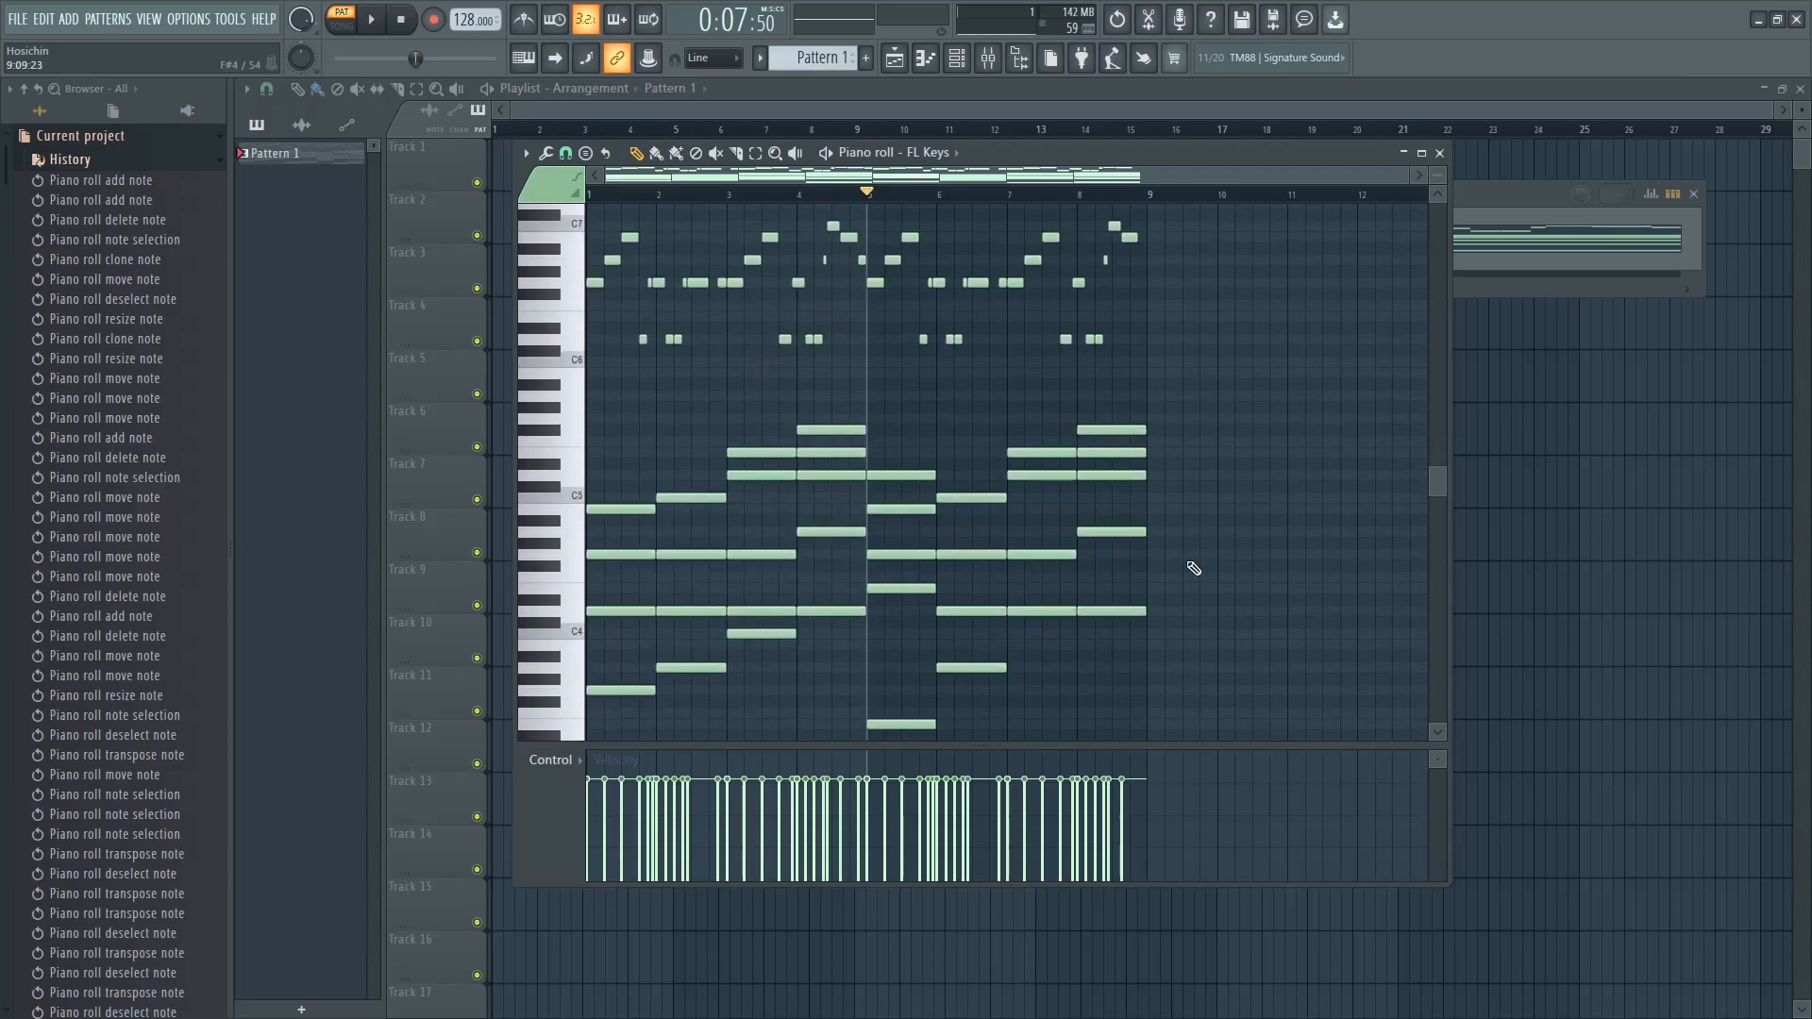
left_click_drag(1189, 564, 1293, 615)
scroll(614, 427, "up", 3, "alt")
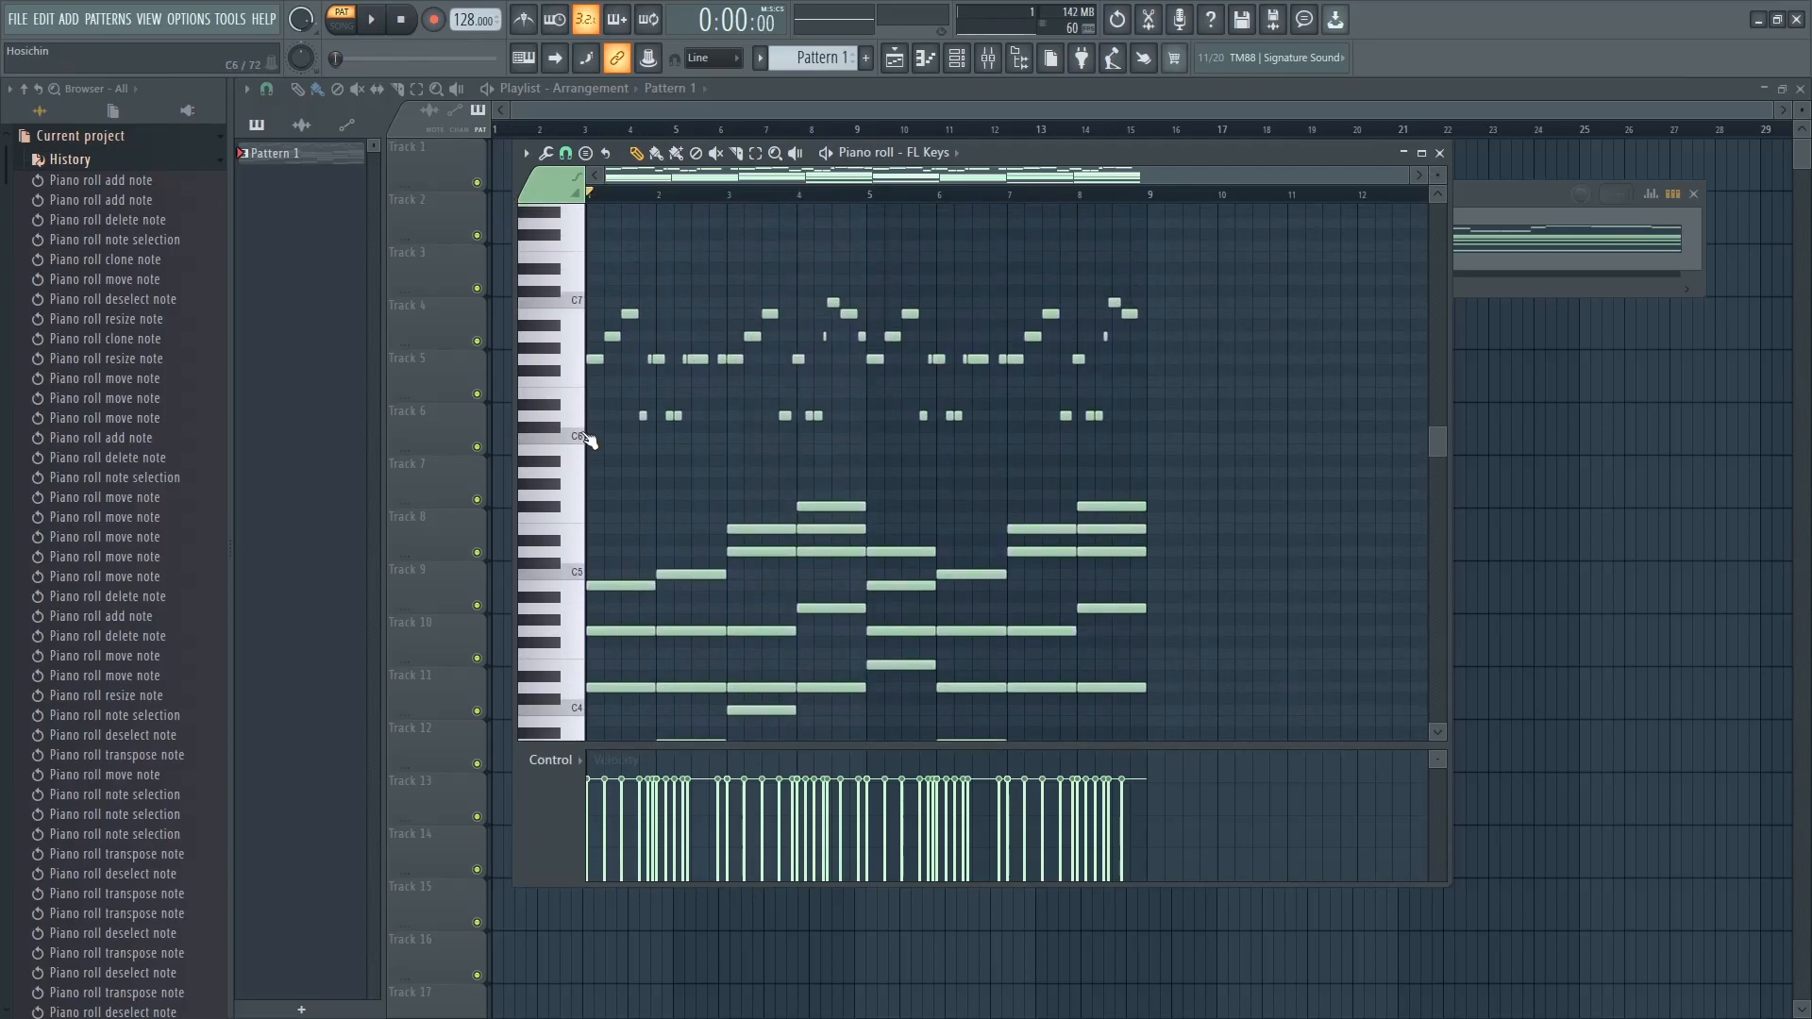
Play back the whole eight-bar pattern to check chords and melody, and close the piano roll
key("space")
scroll(647, 513, "up", 3)
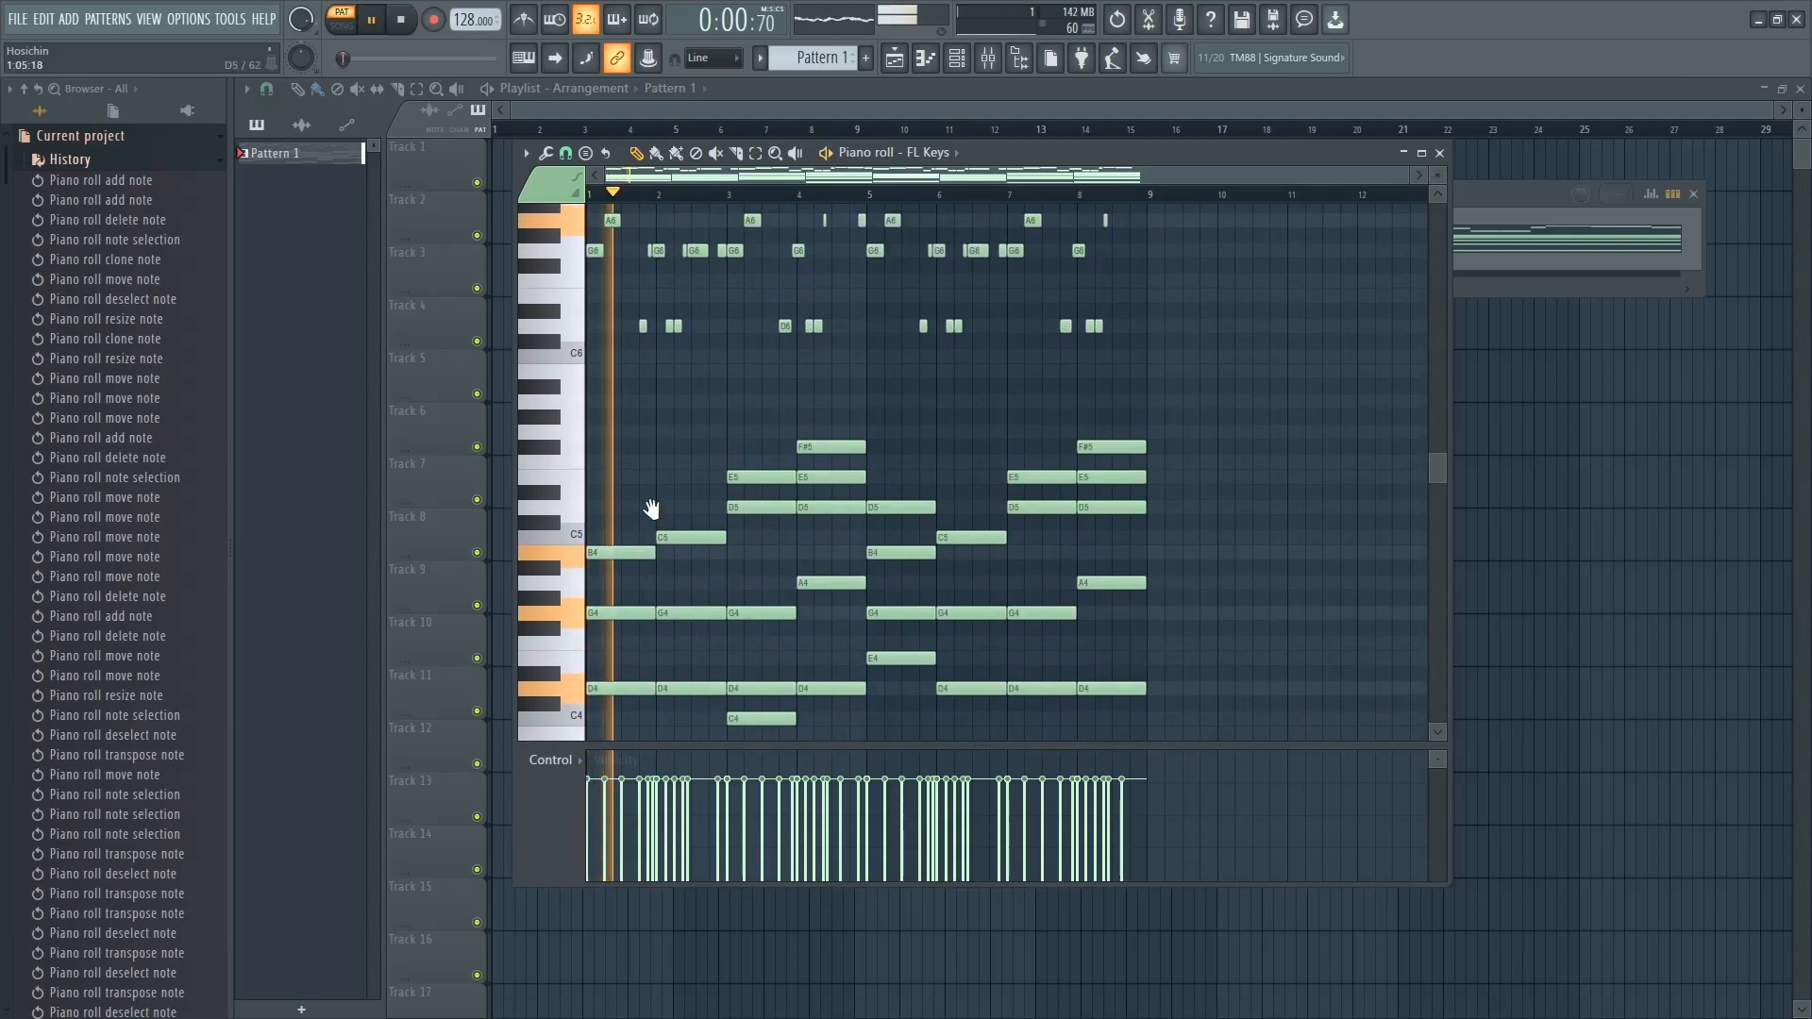
scroll(652, 515, "up", 3)
scroll(660, 517, "down", 2)
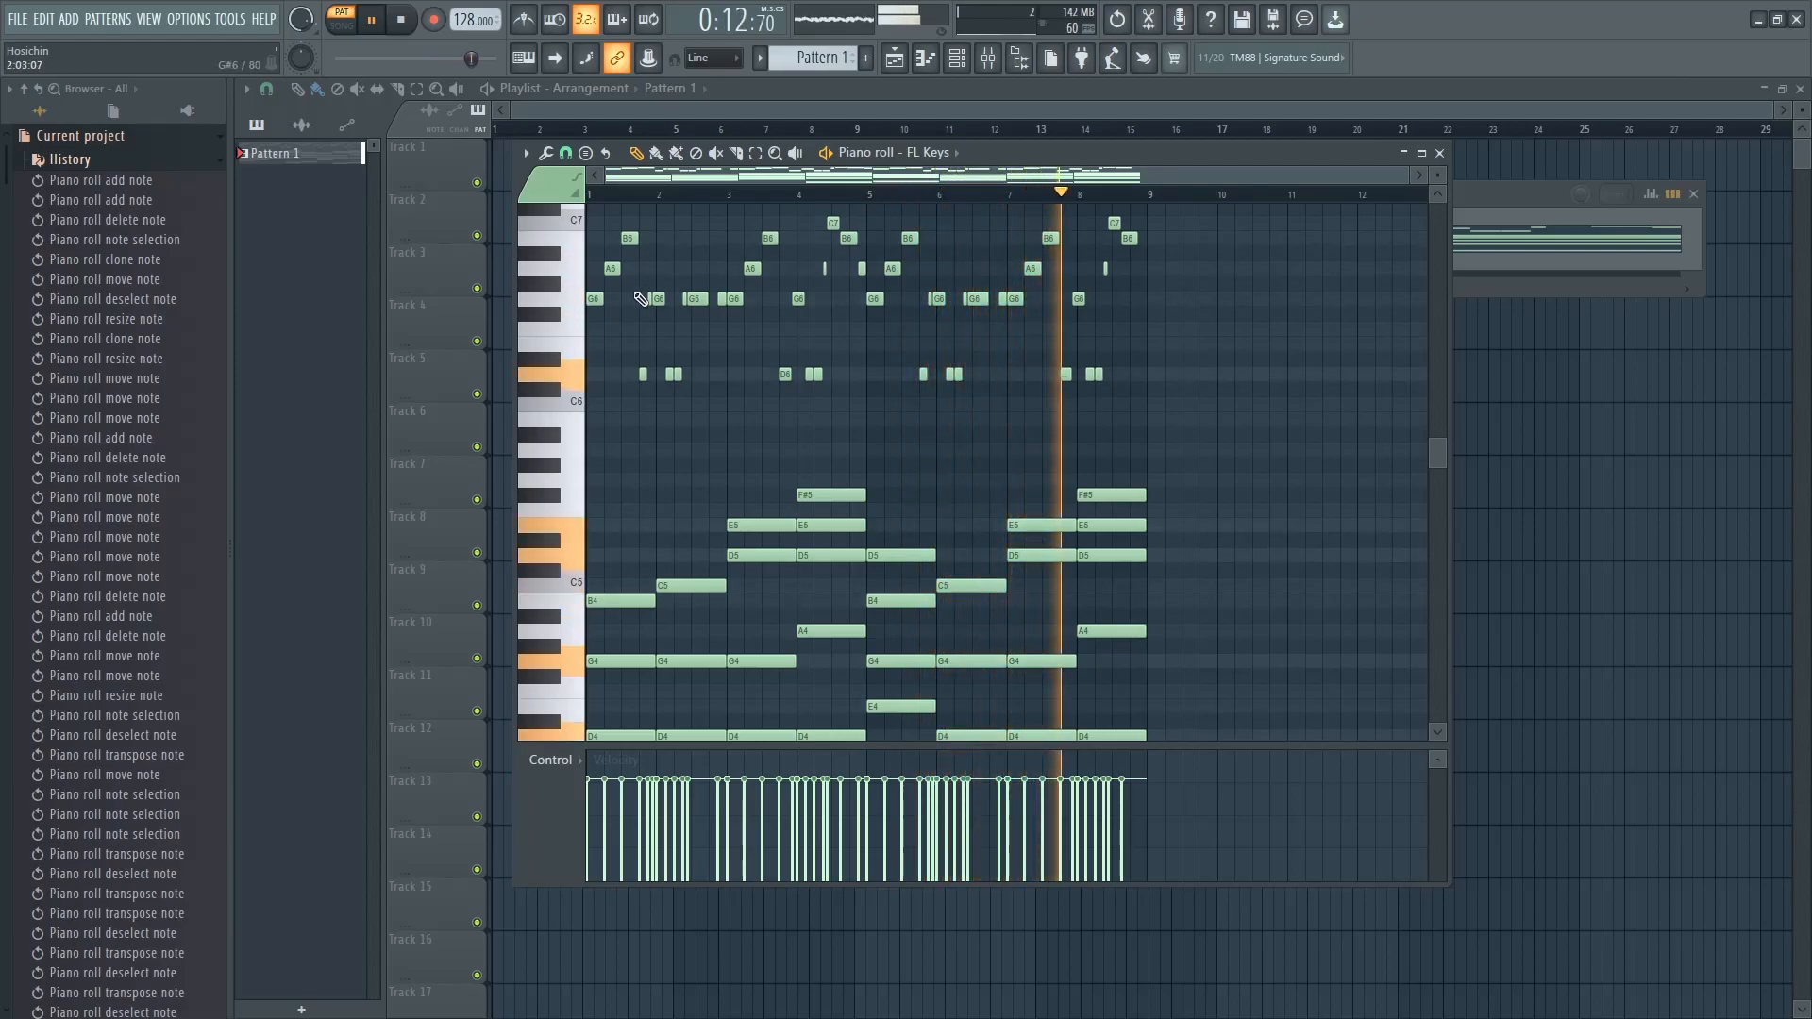
left_click(1441, 153)
key("space")
left_click_drag(1140, 197, 1117, 181)
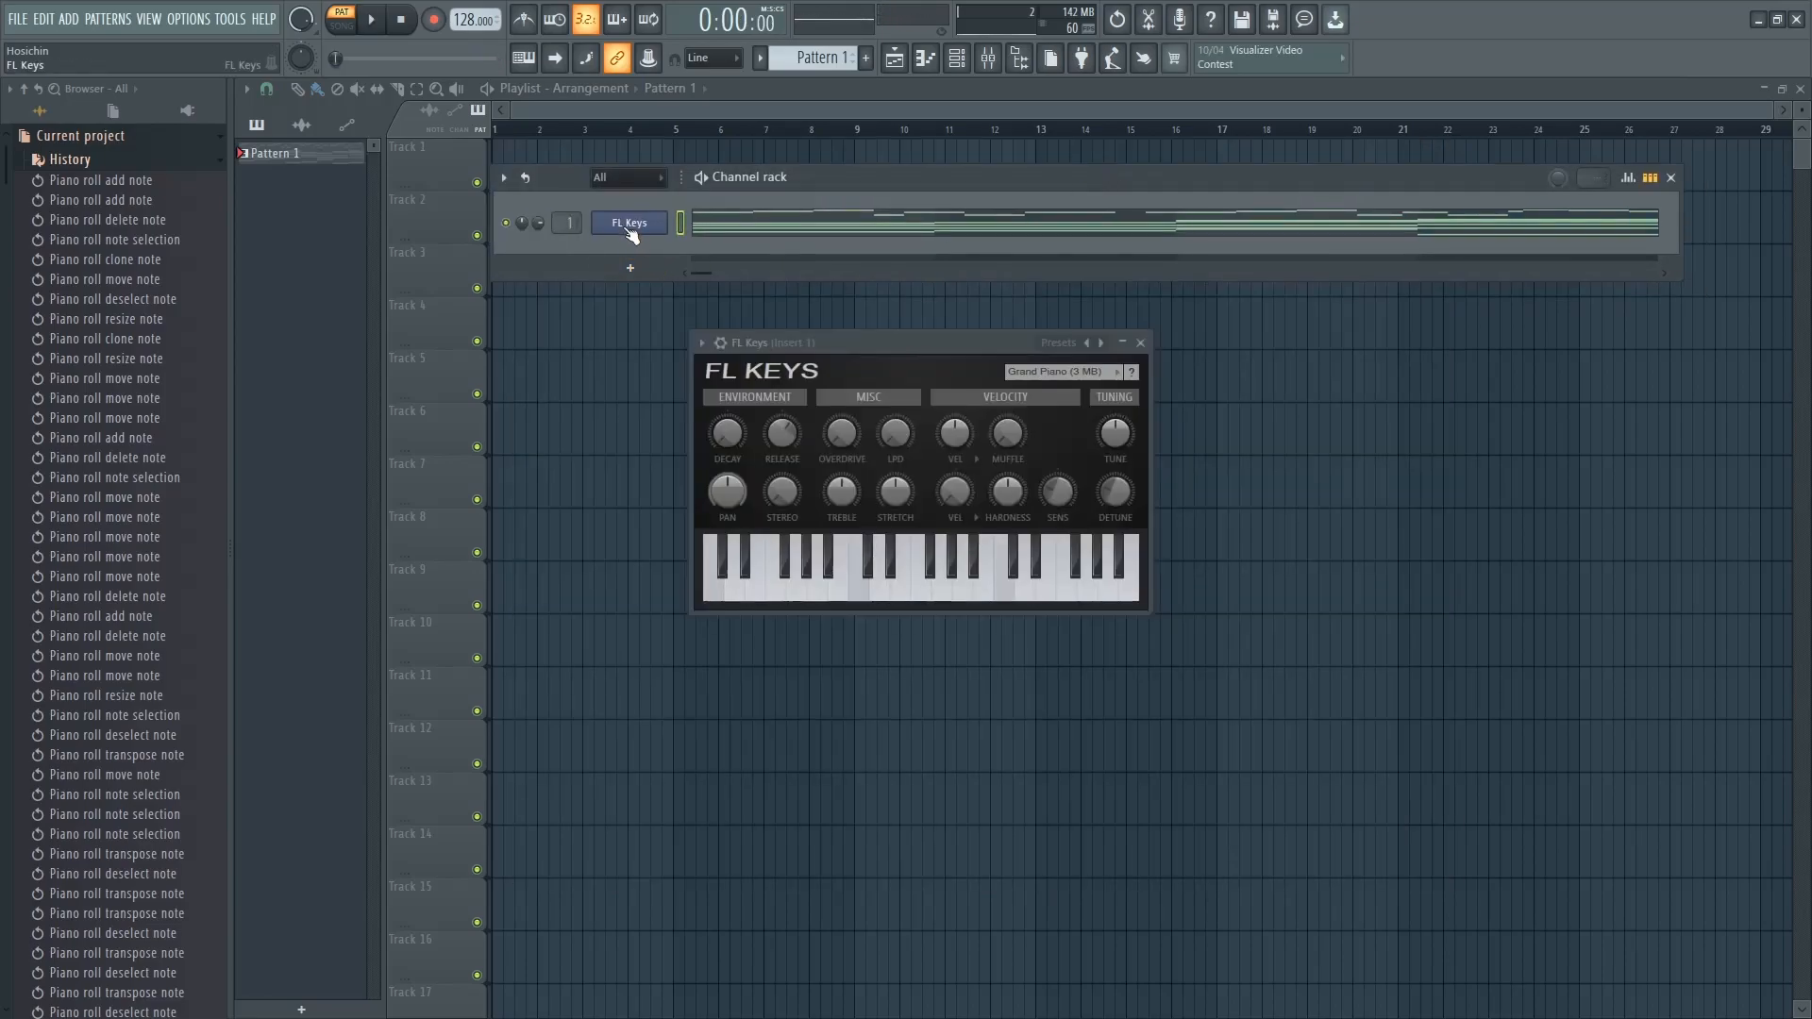
Add a Layer channel and a Vital channel, and load Vital's Chords Horns preset from the Mha Vital Soundbank Vol folder
right_click(627, 226)
mouse_move(717, 368)
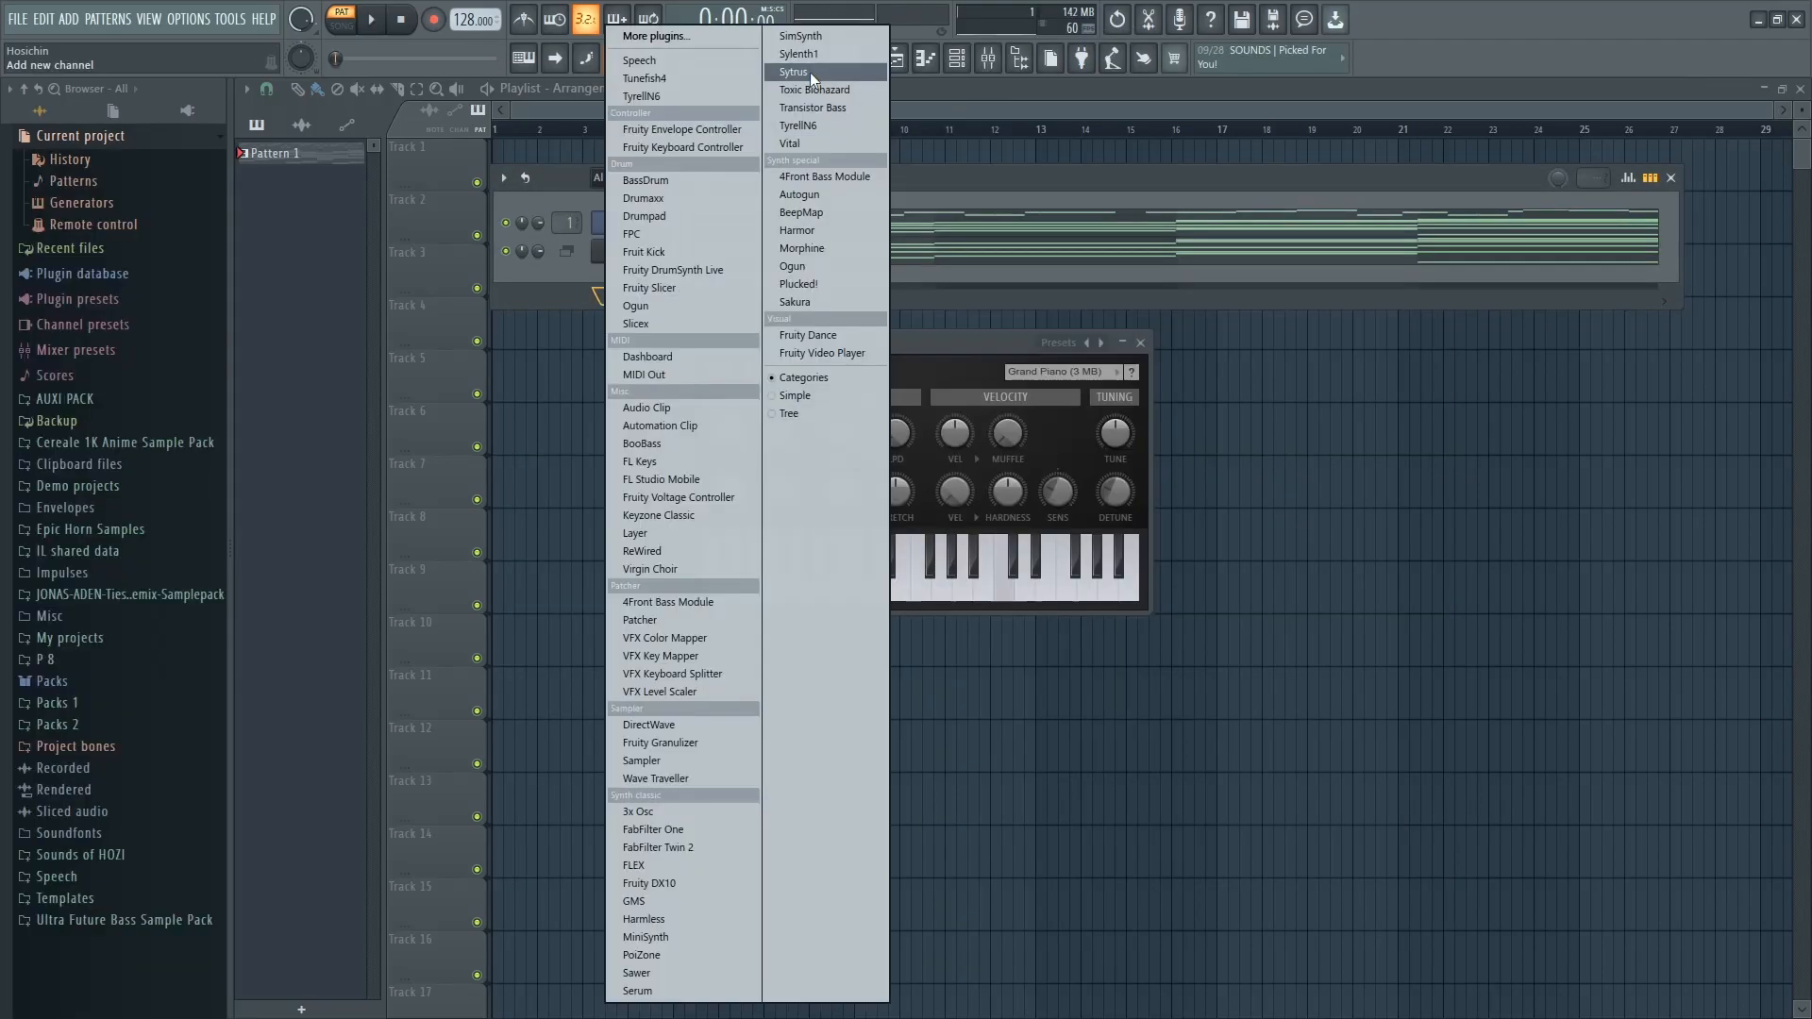
left_click(788, 136)
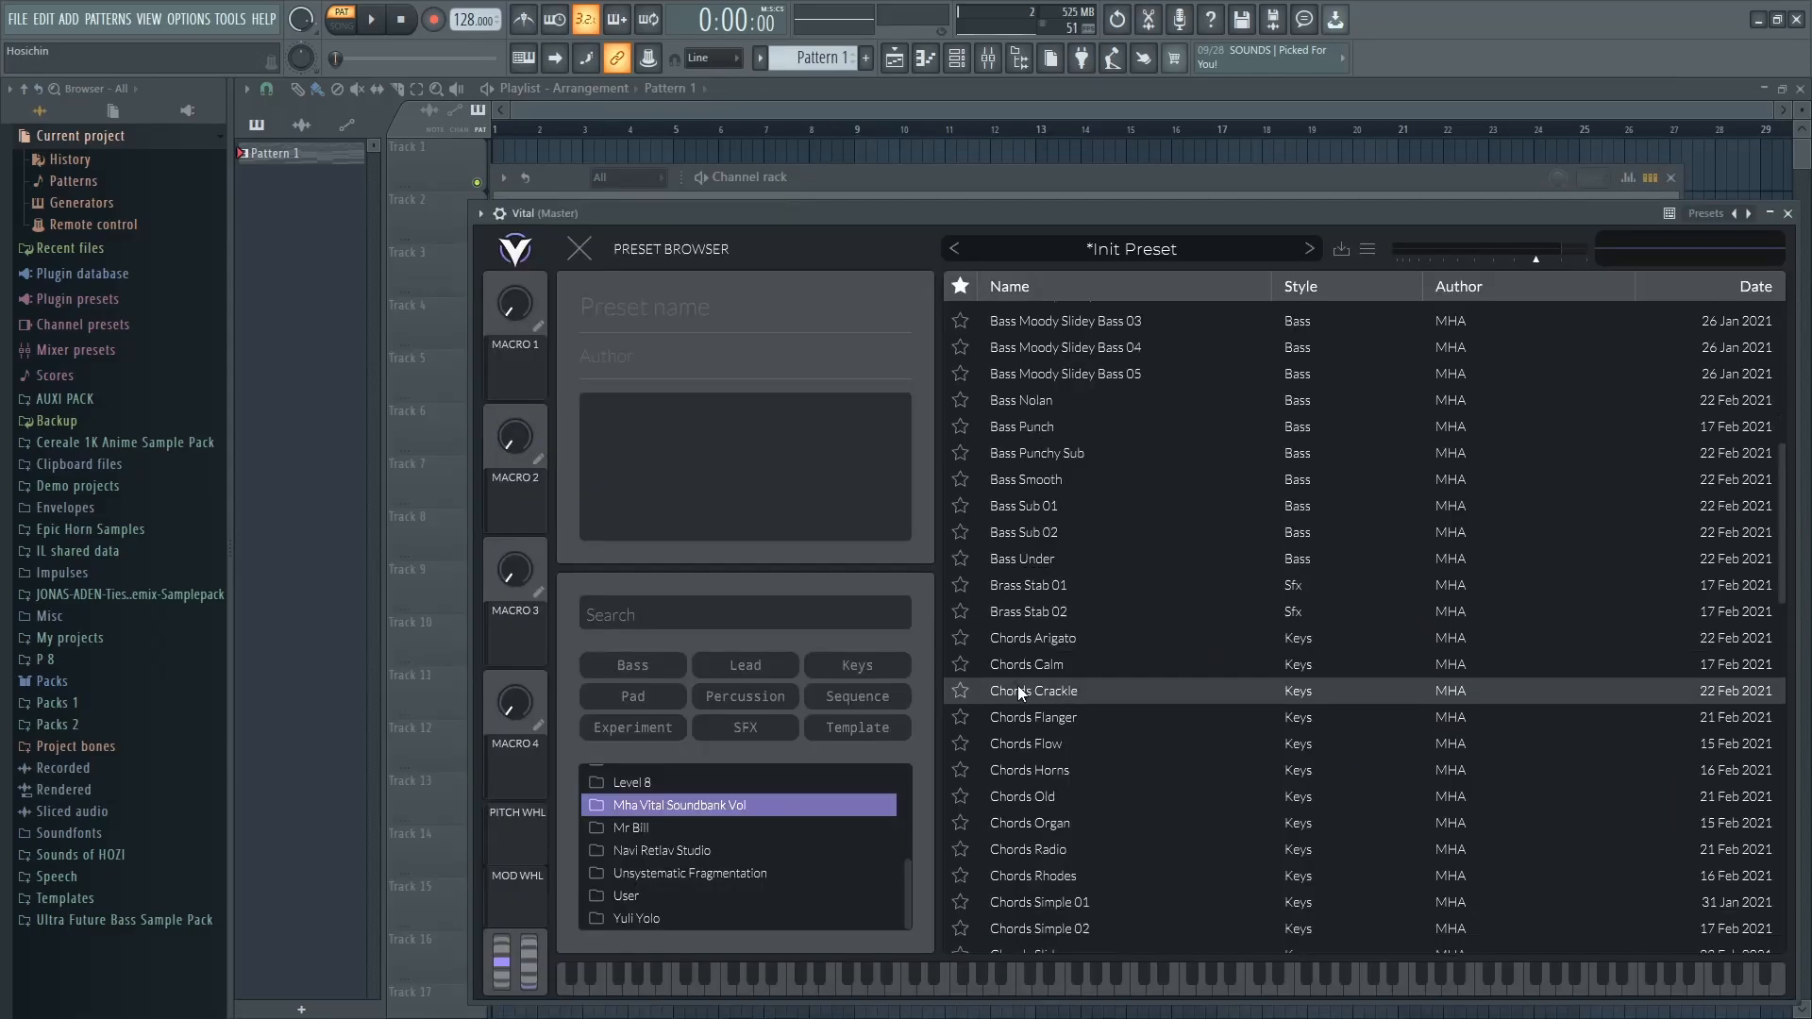
scroll(1017, 684, "down", 3)
left_click(1020, 675)
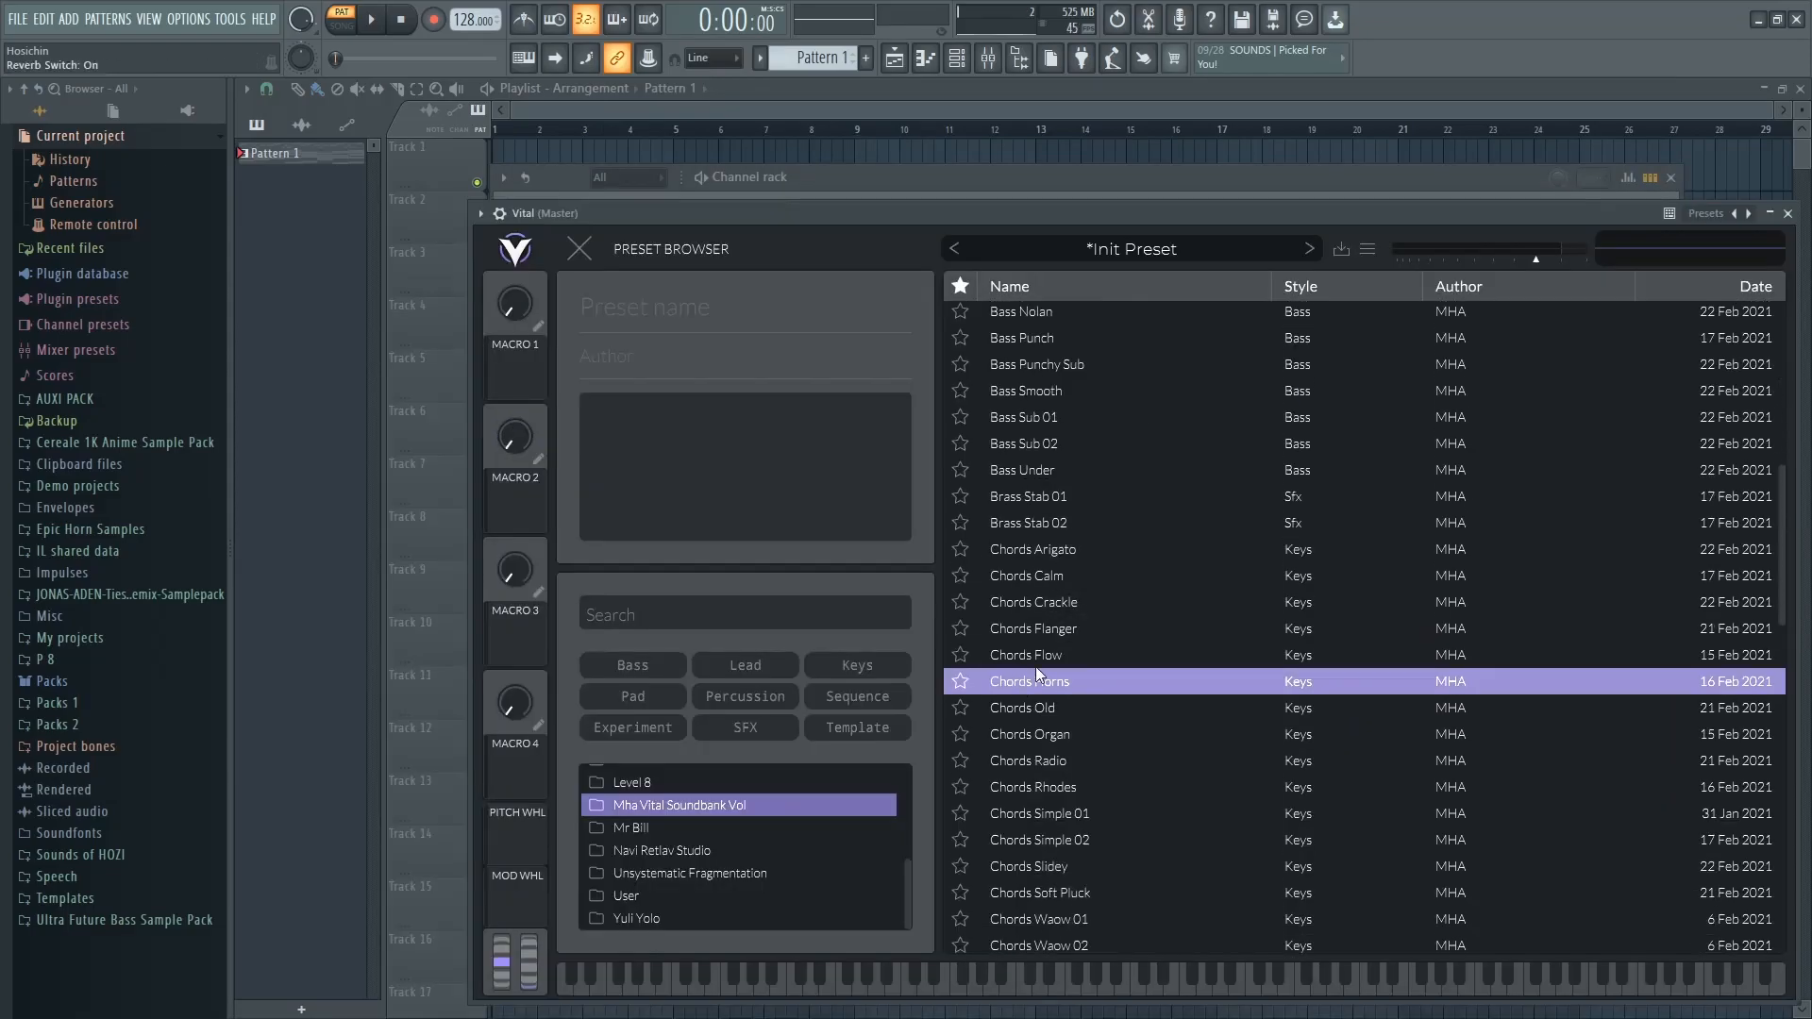
left_click_drag(1041, 216, 690, 156)
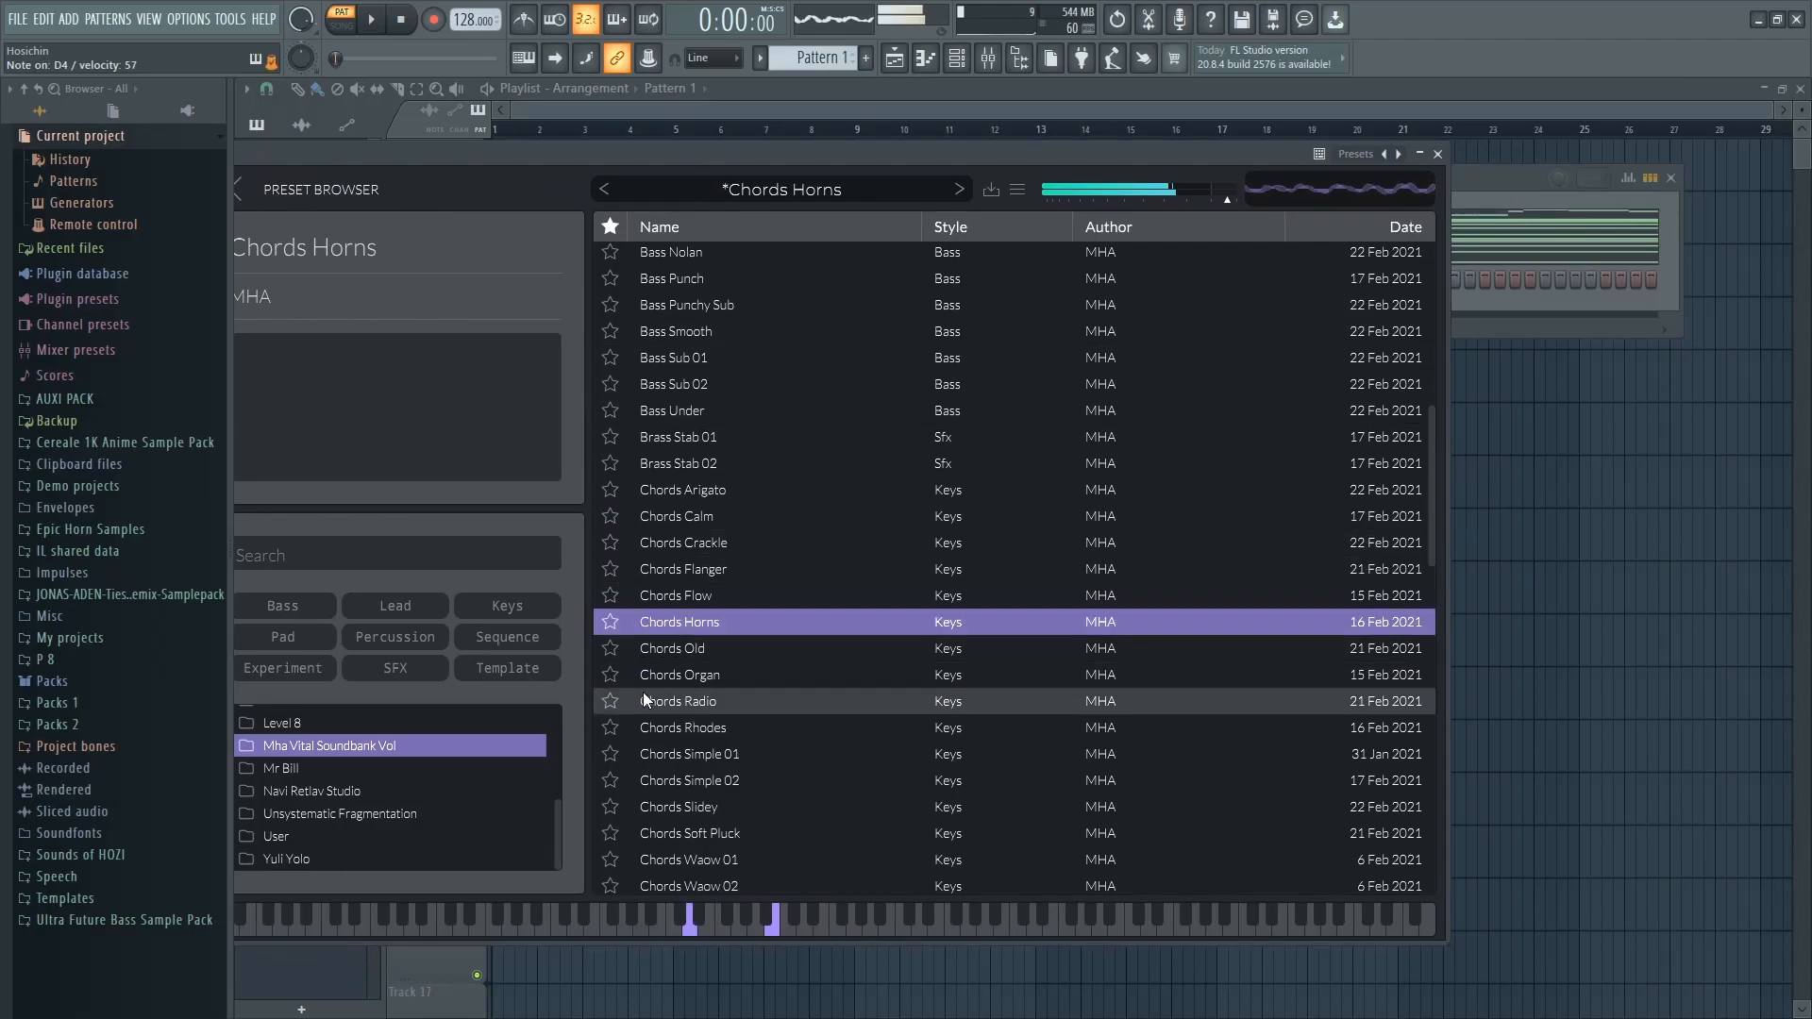
Audition Vital's Chords Old and Chords Simple presets and settle on Chords Simple 01
left_click(674, 648)
left_click(694, 754)
left_click(701, 775)
left_click(700, 755)
left_click_drag(672, 155, 789, 129)
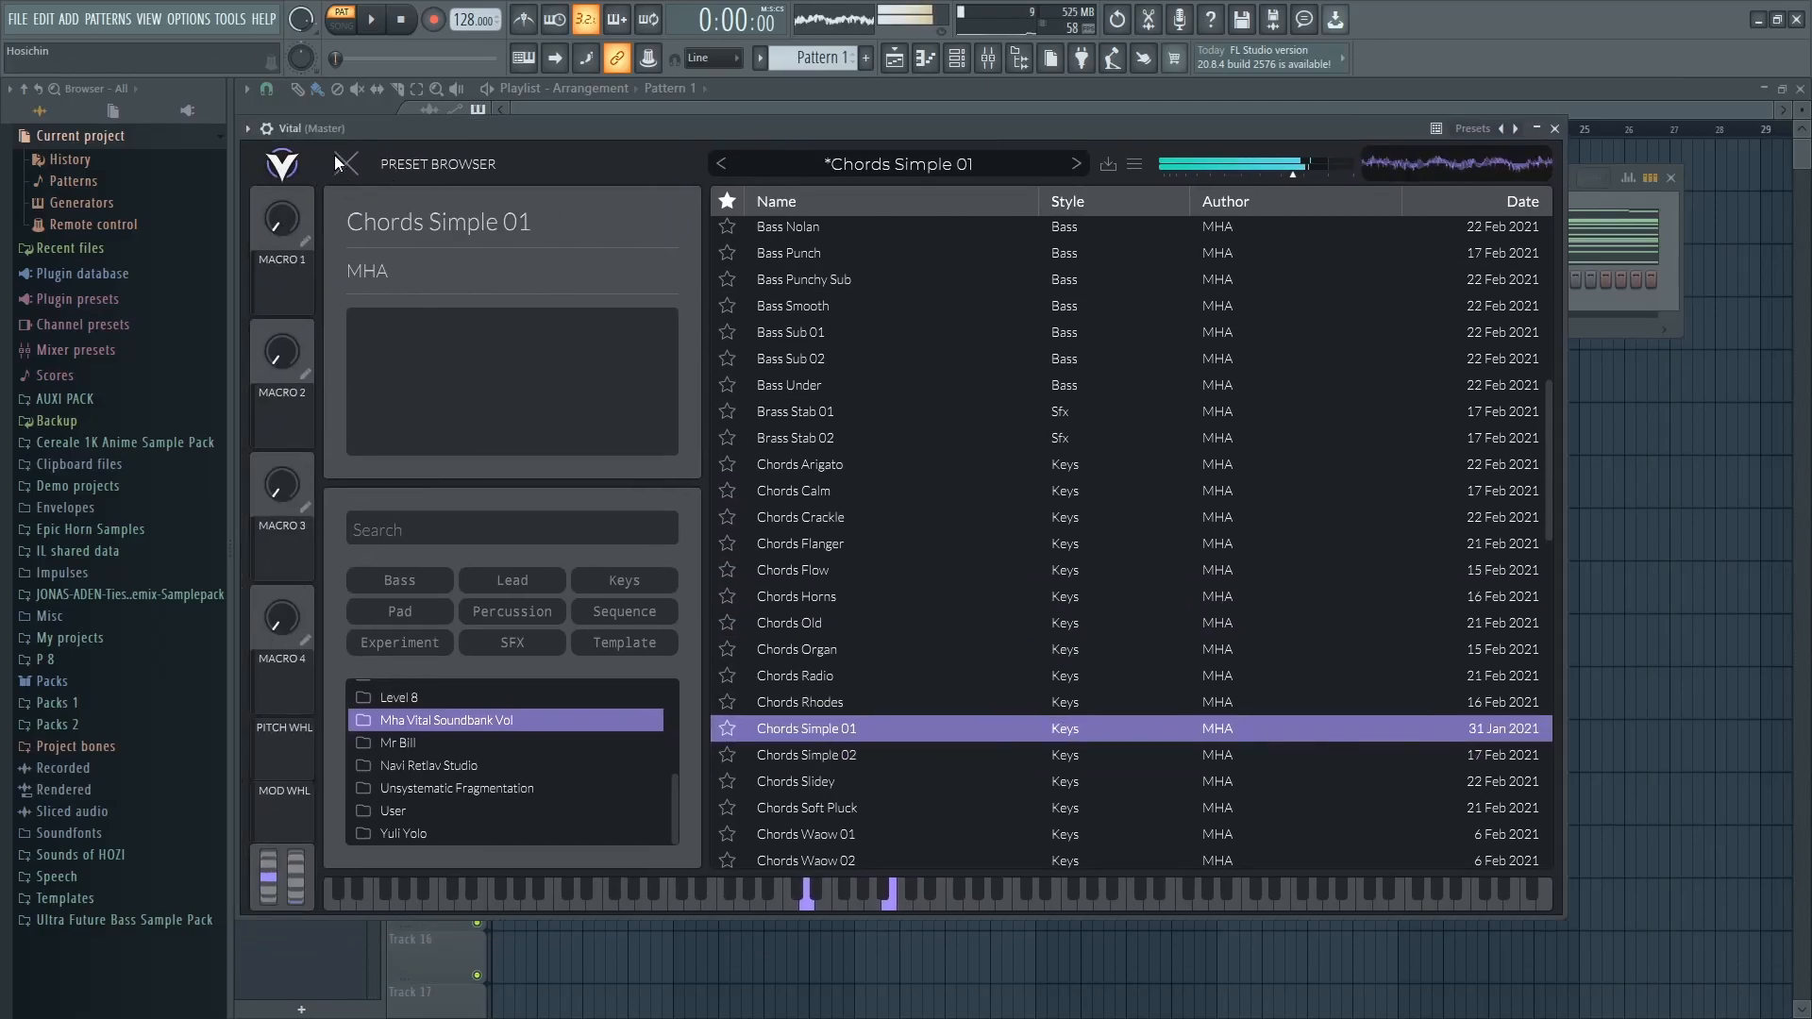
Open Vital's effects for the Chords Simple 01 preset and switch off Distortion
left_click(386, 163)
left_click(467, 162)
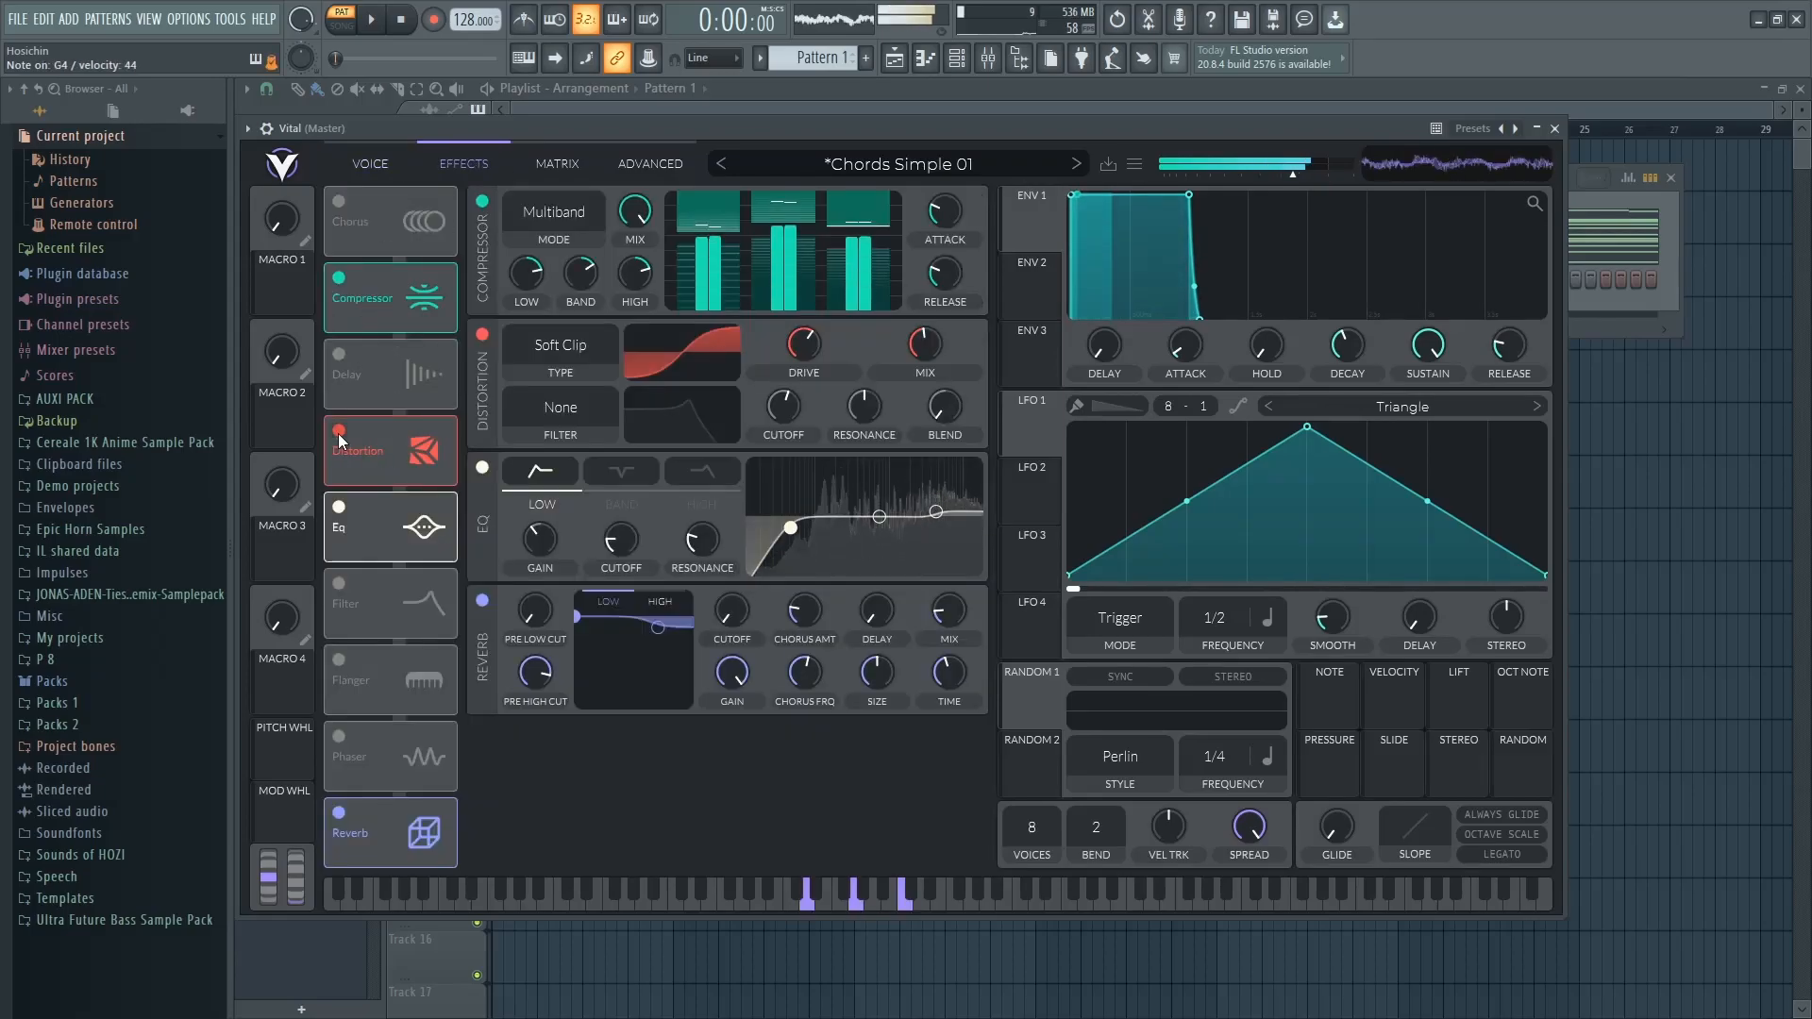
left_click(338, 433)
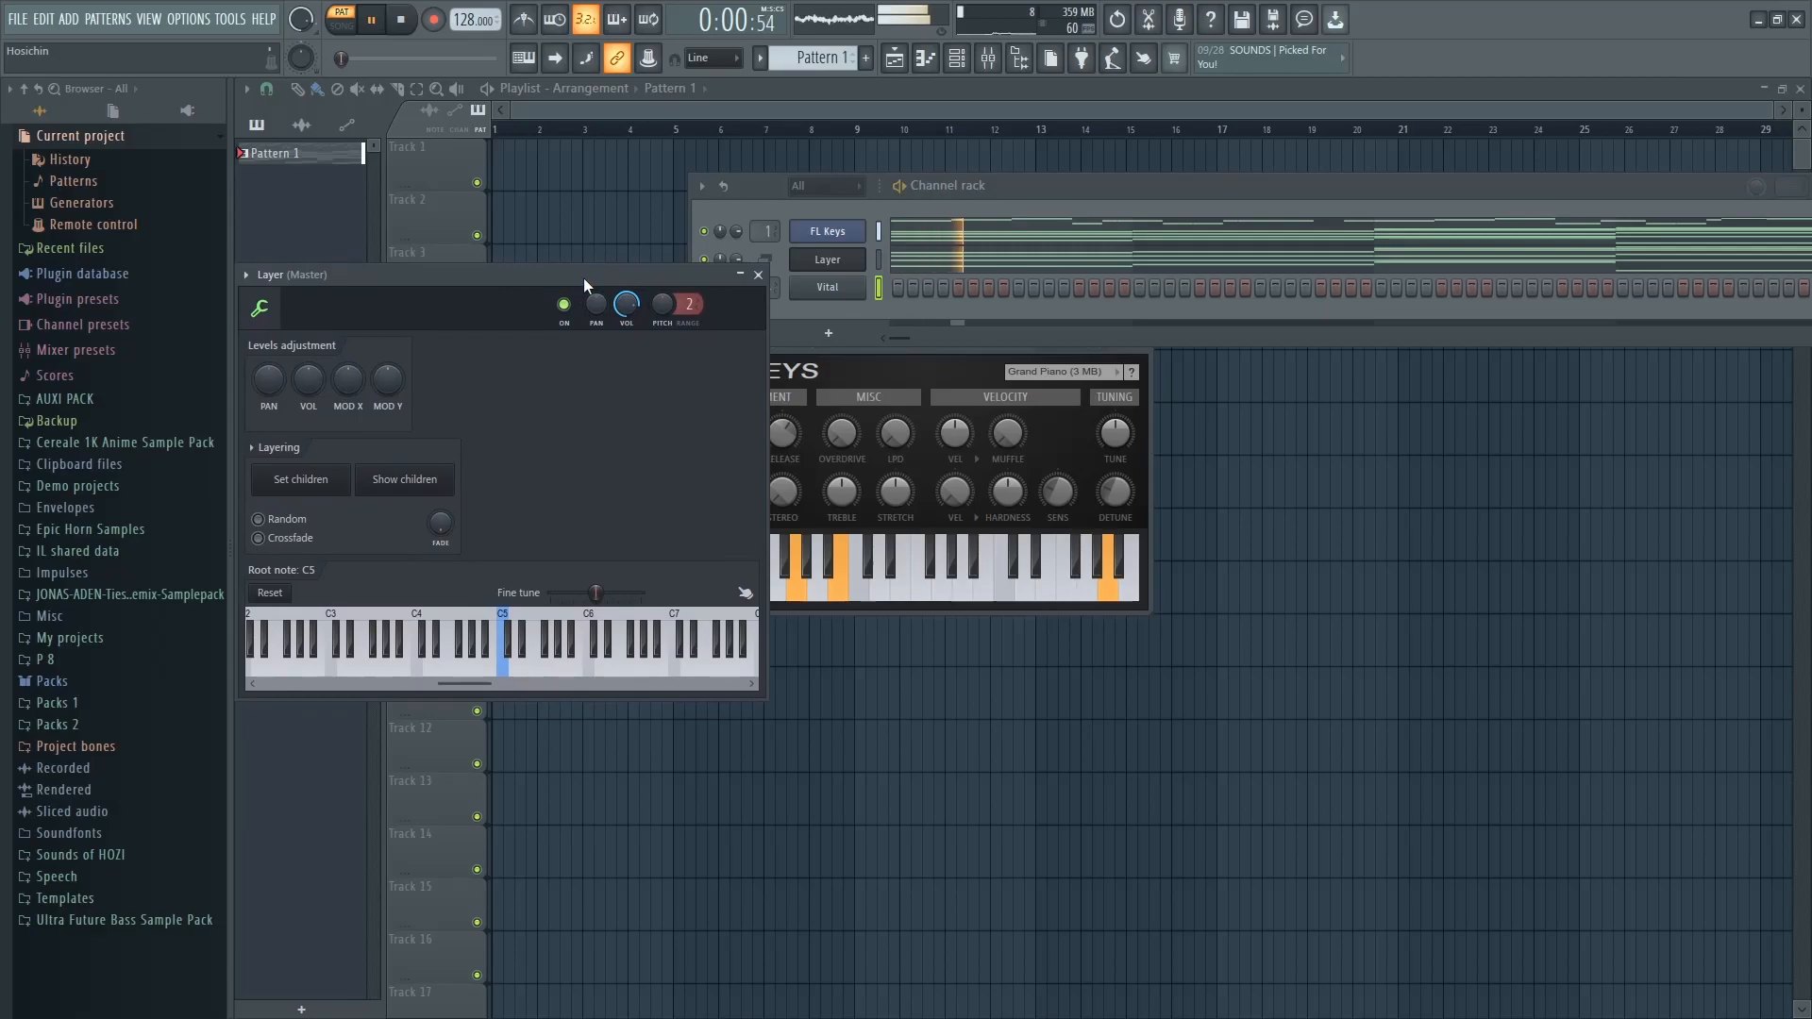
Close the Layer settings, route Vital to mixer track 2 and lower its volume slightly
left_click(758, 276)
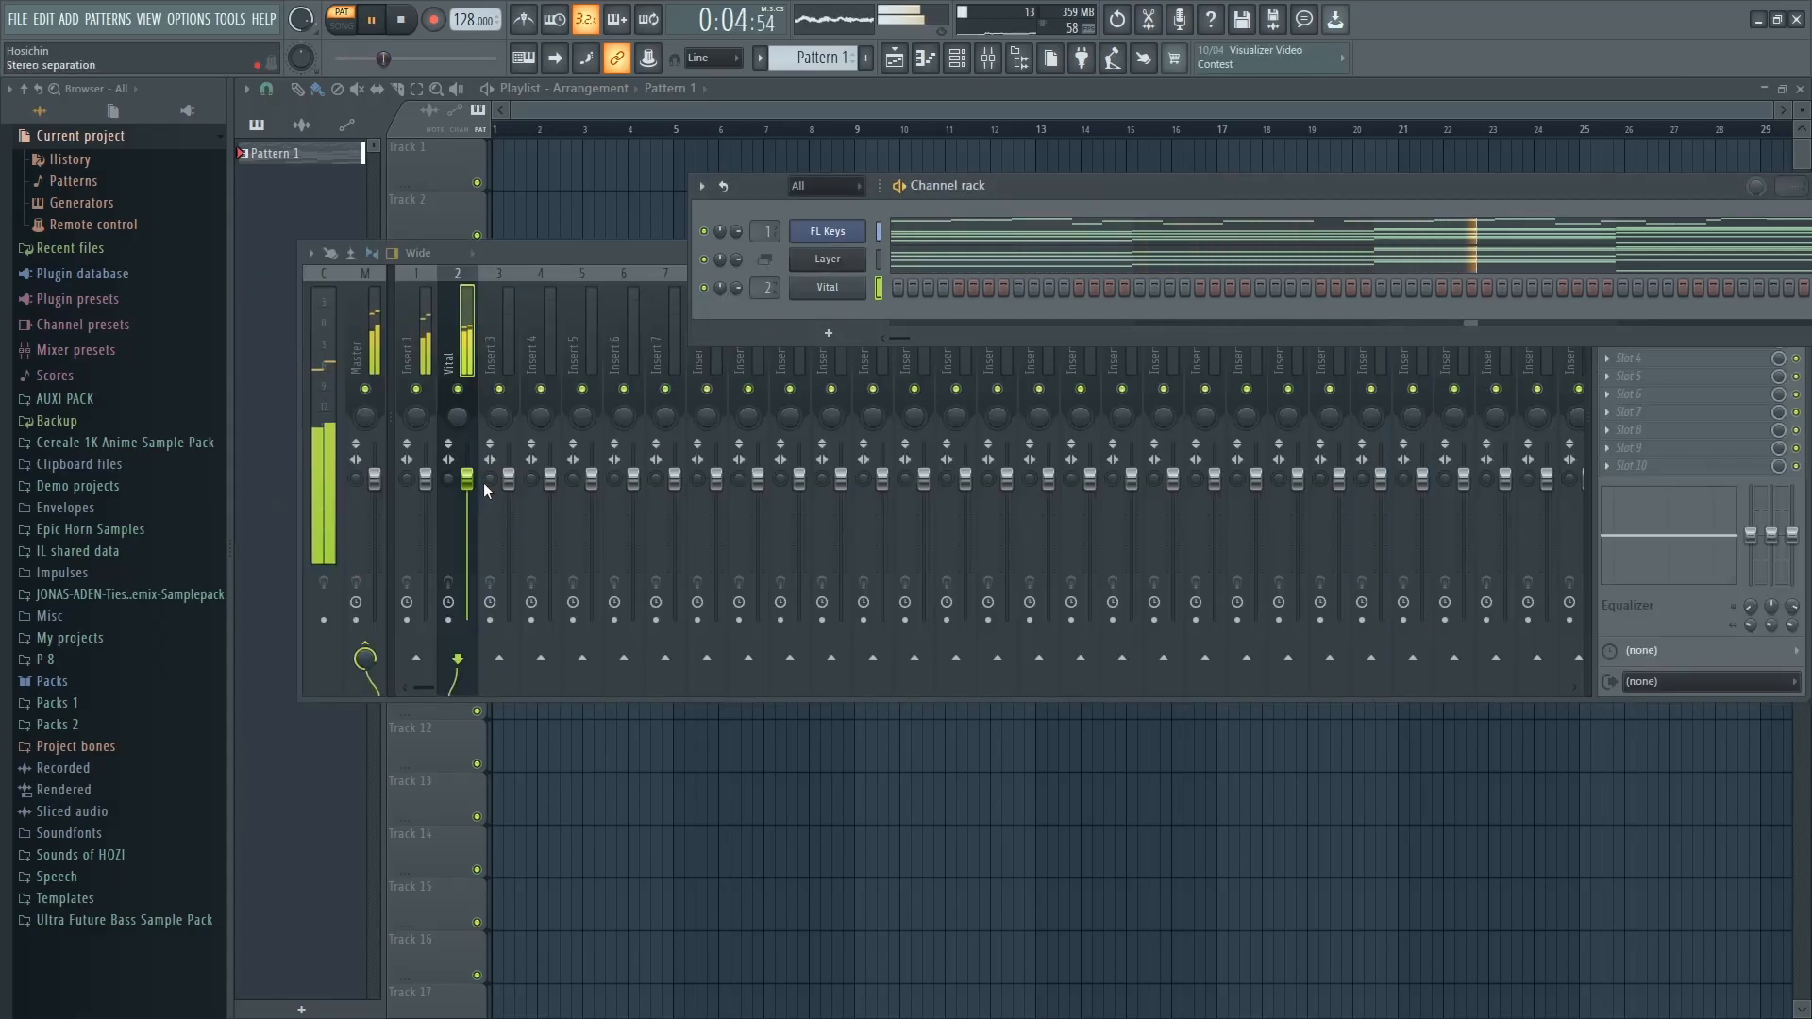
left_click_drag(466, 479, 466, 502)
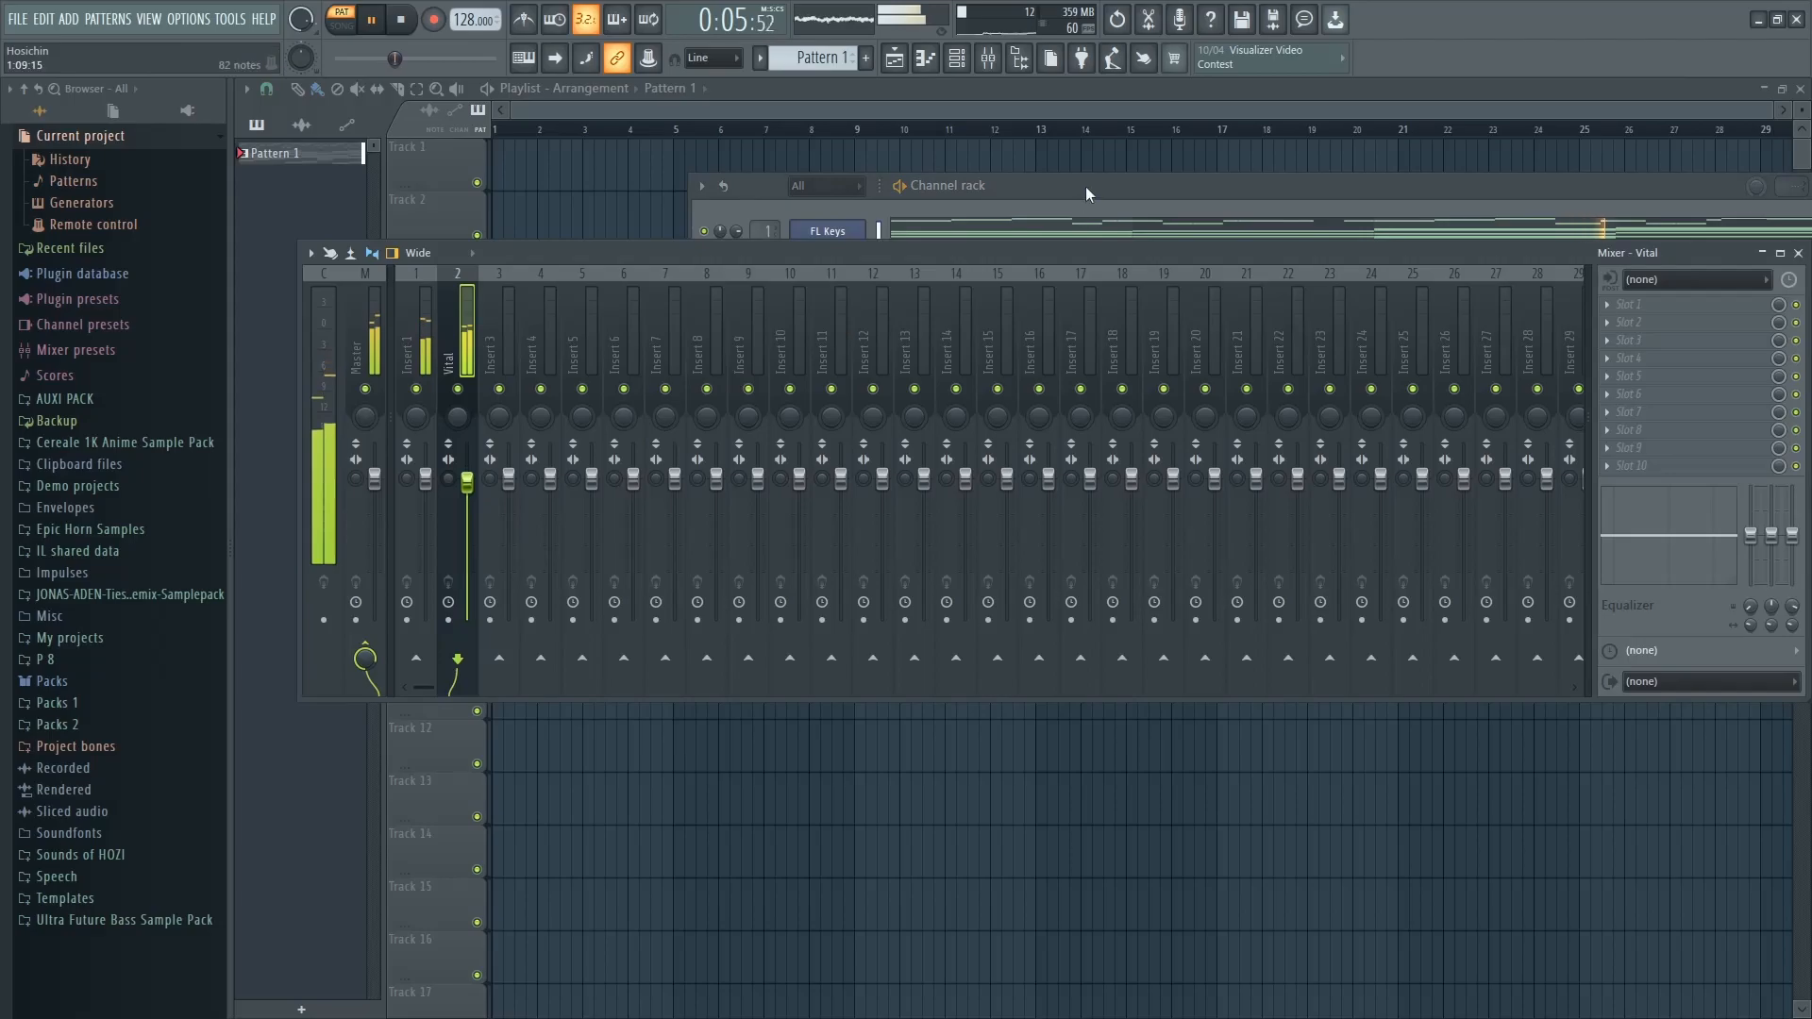
In the Layer's piano roll, shorten the bar 1 chord to just under one beat and duplicate it onto beat two
left_click(1088, 194)
left_click(1016, 236)
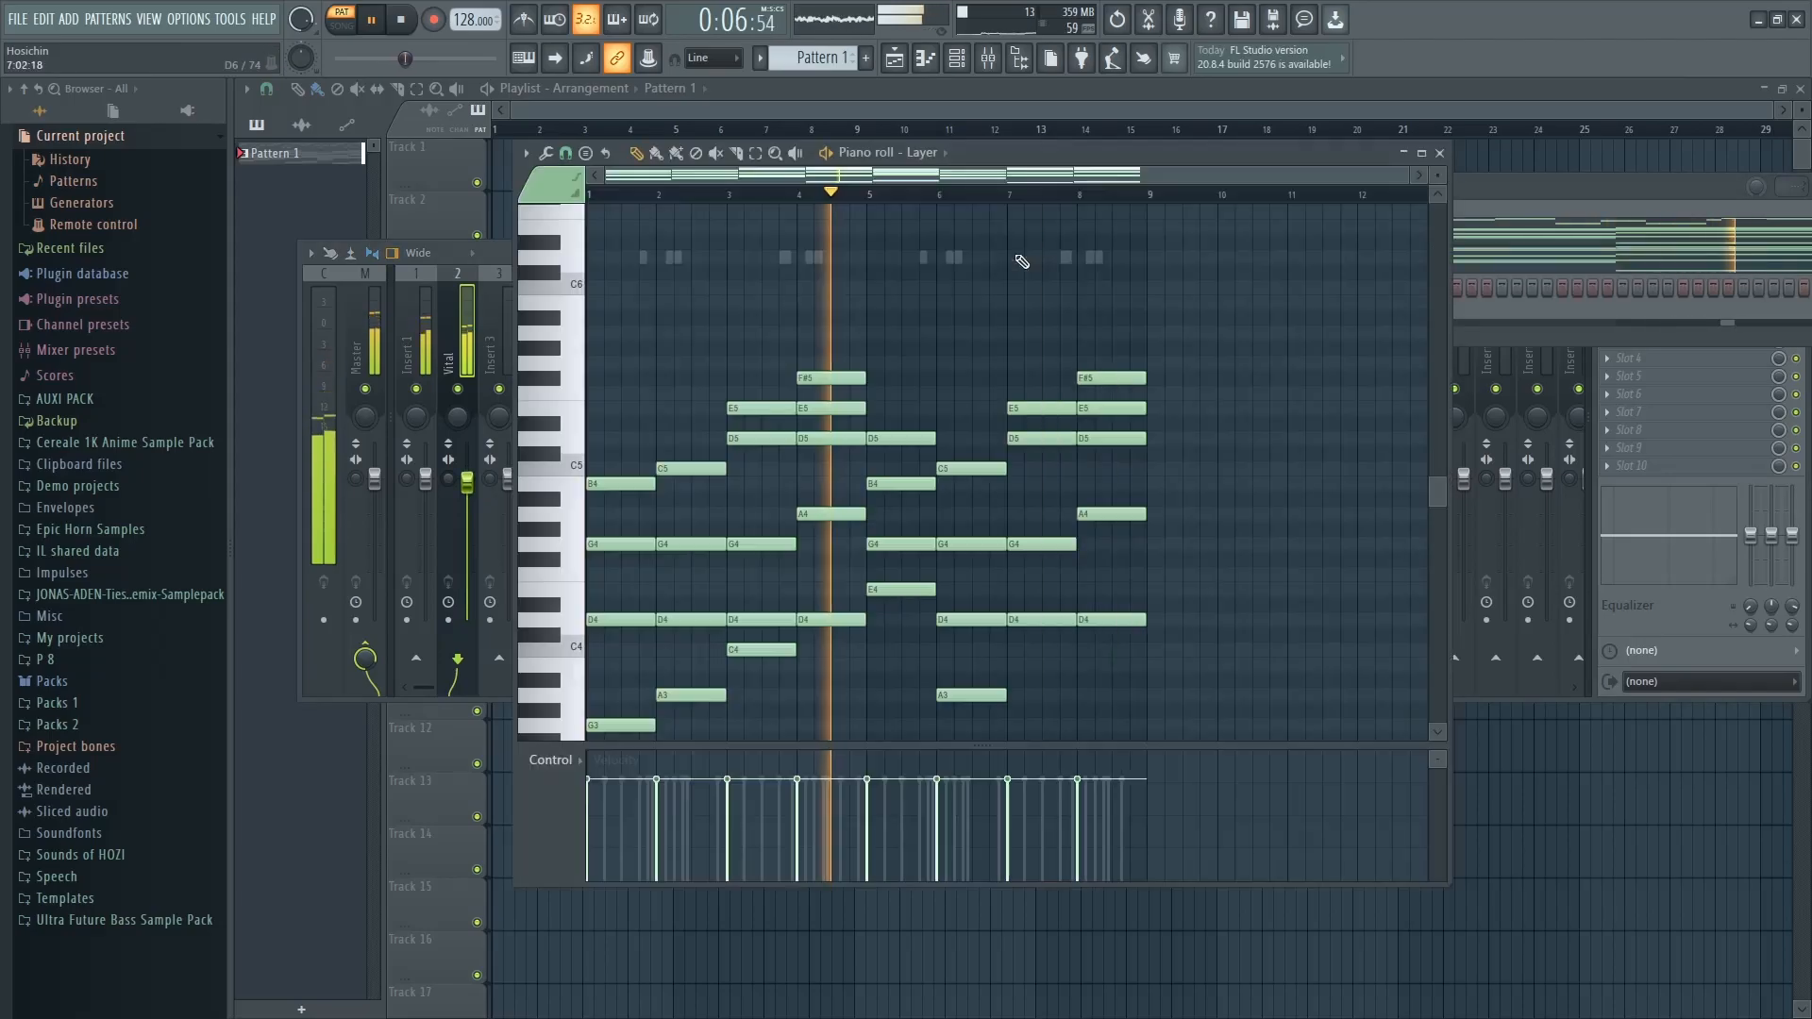
left_click_drag(715, 305, 593, 580)
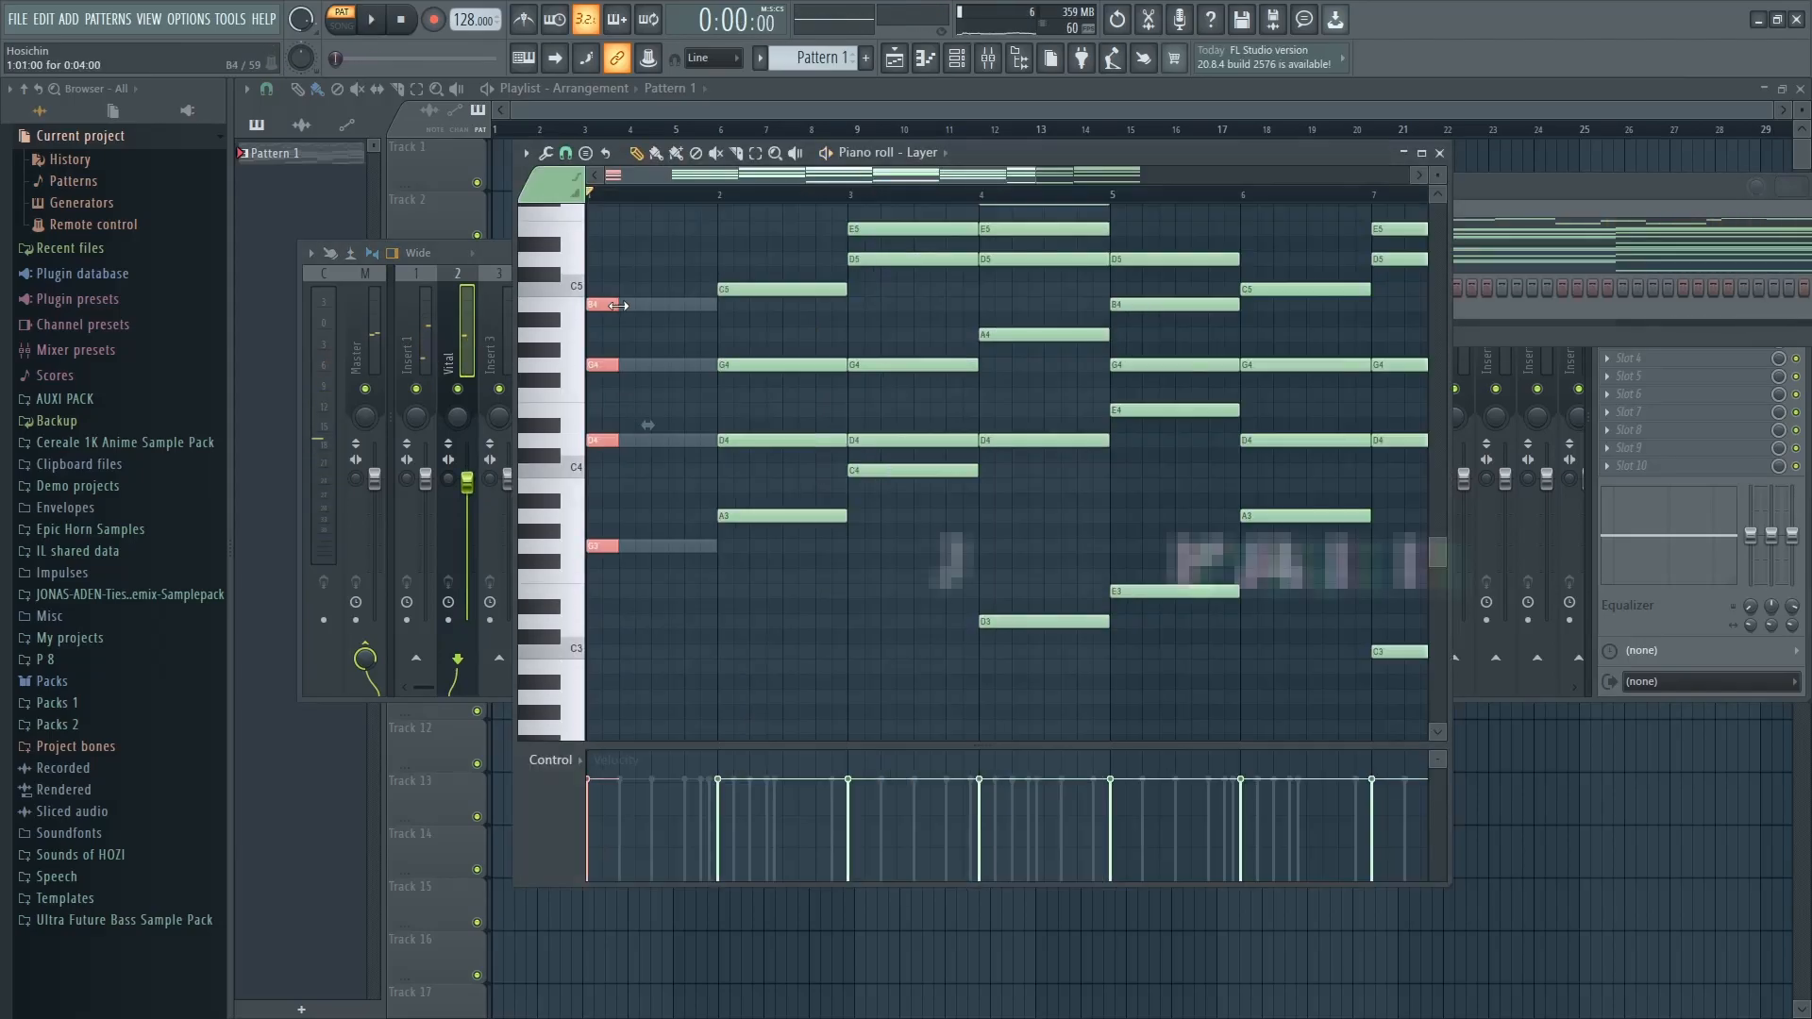
key("ctrl+b")
key("space")
key("space")
left_click_drag(650, 304, 645, 305)
key("space")
scroll(631, 320, "up", 3)
scroll(647, 327, "left", 1)
key("space")
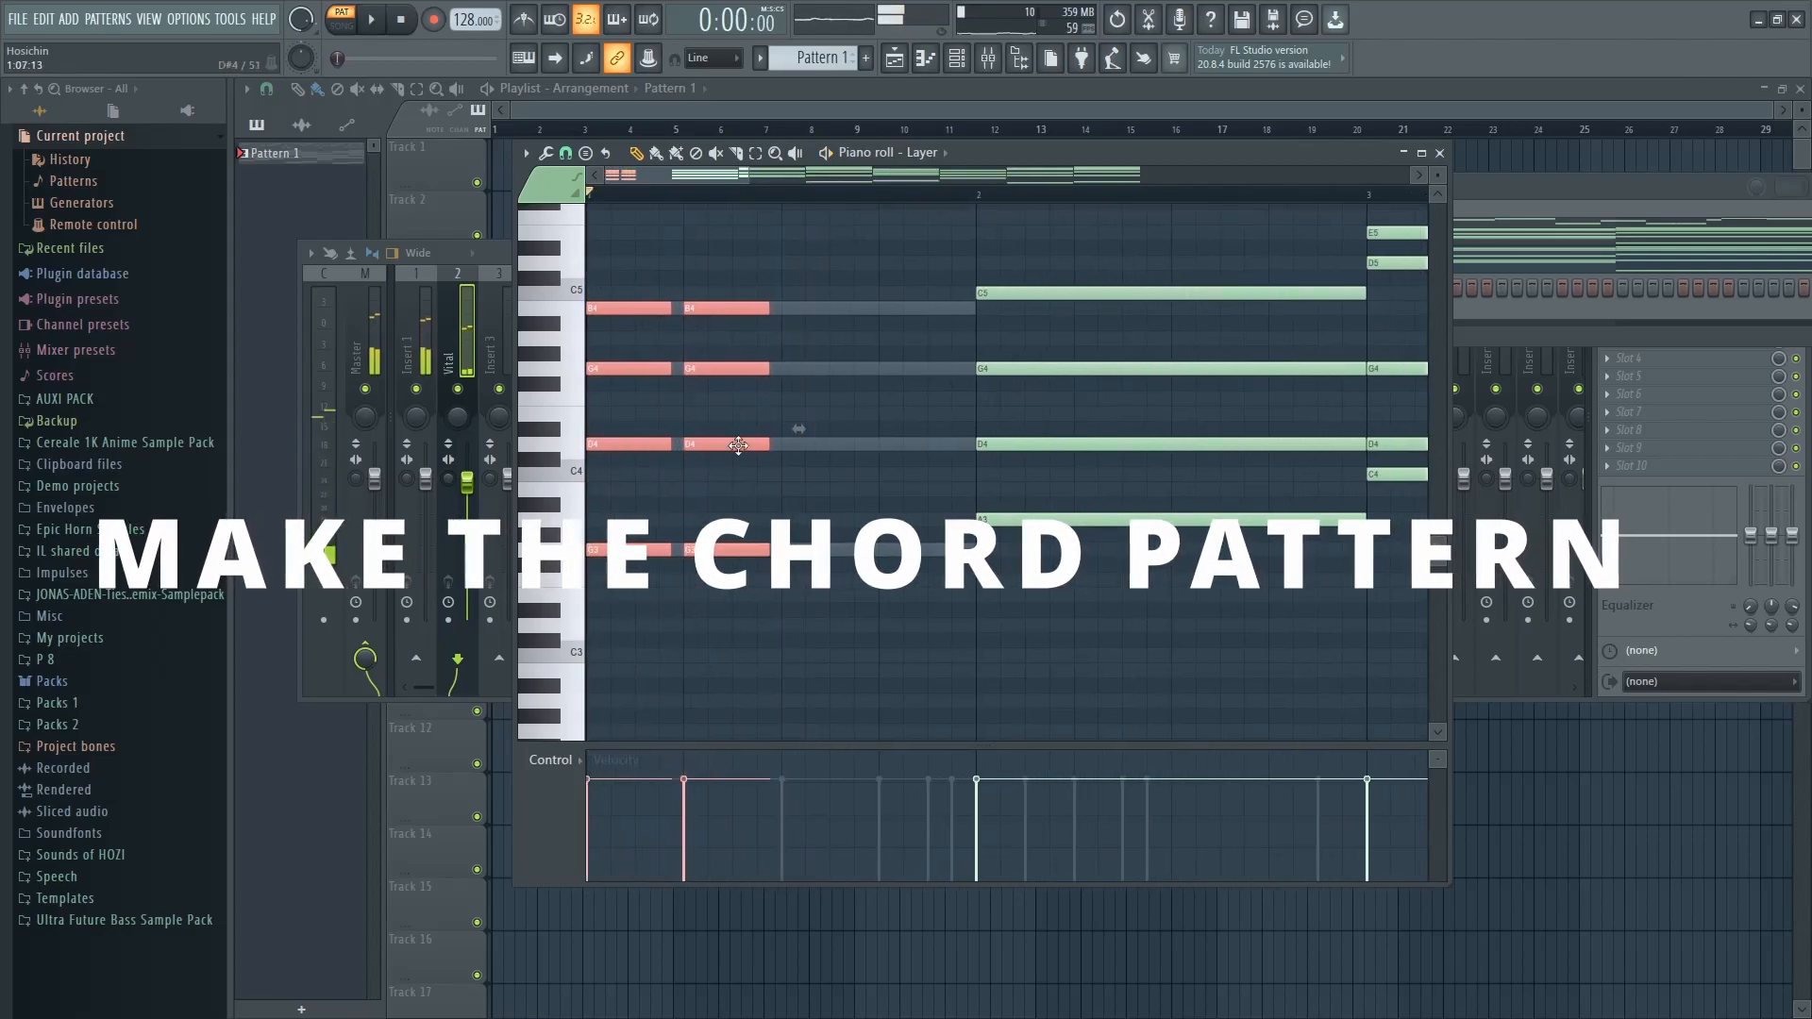
Shorten bar 1's first chord hit to half a beat and duplicate hits onto beats three and four, checking by playback
key("space")
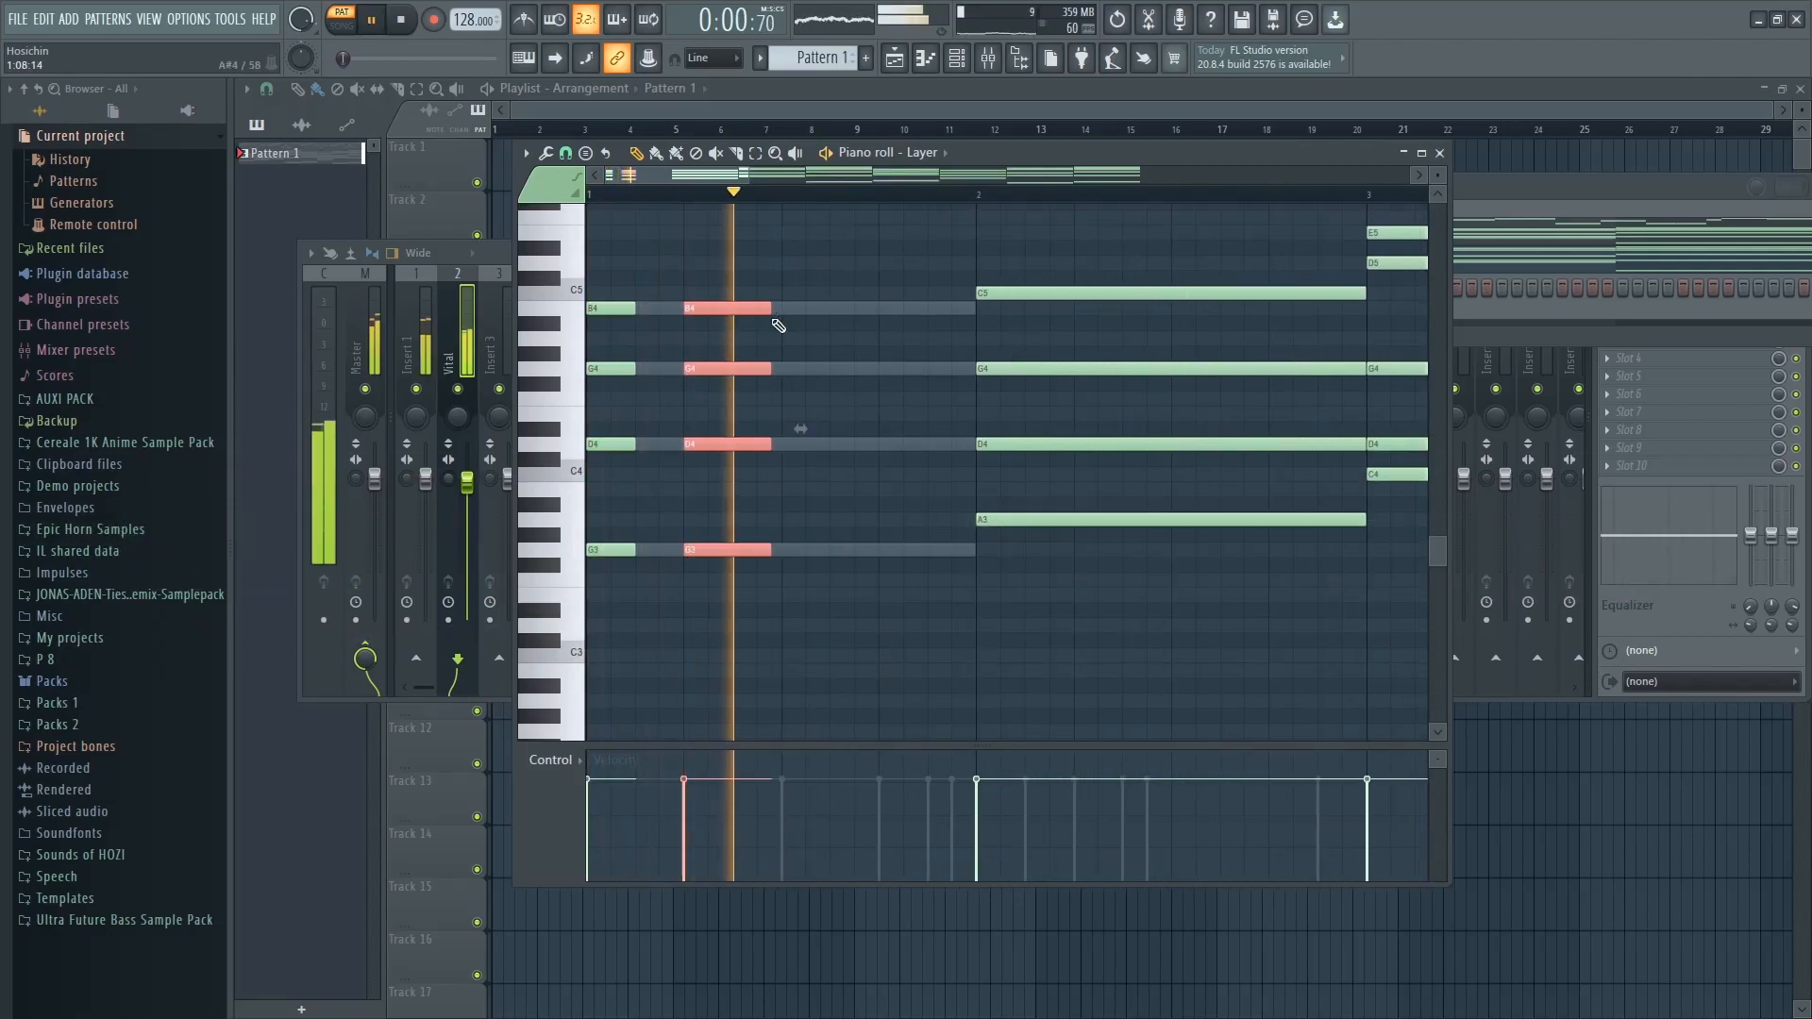
key("space")
key("ctrl+b")
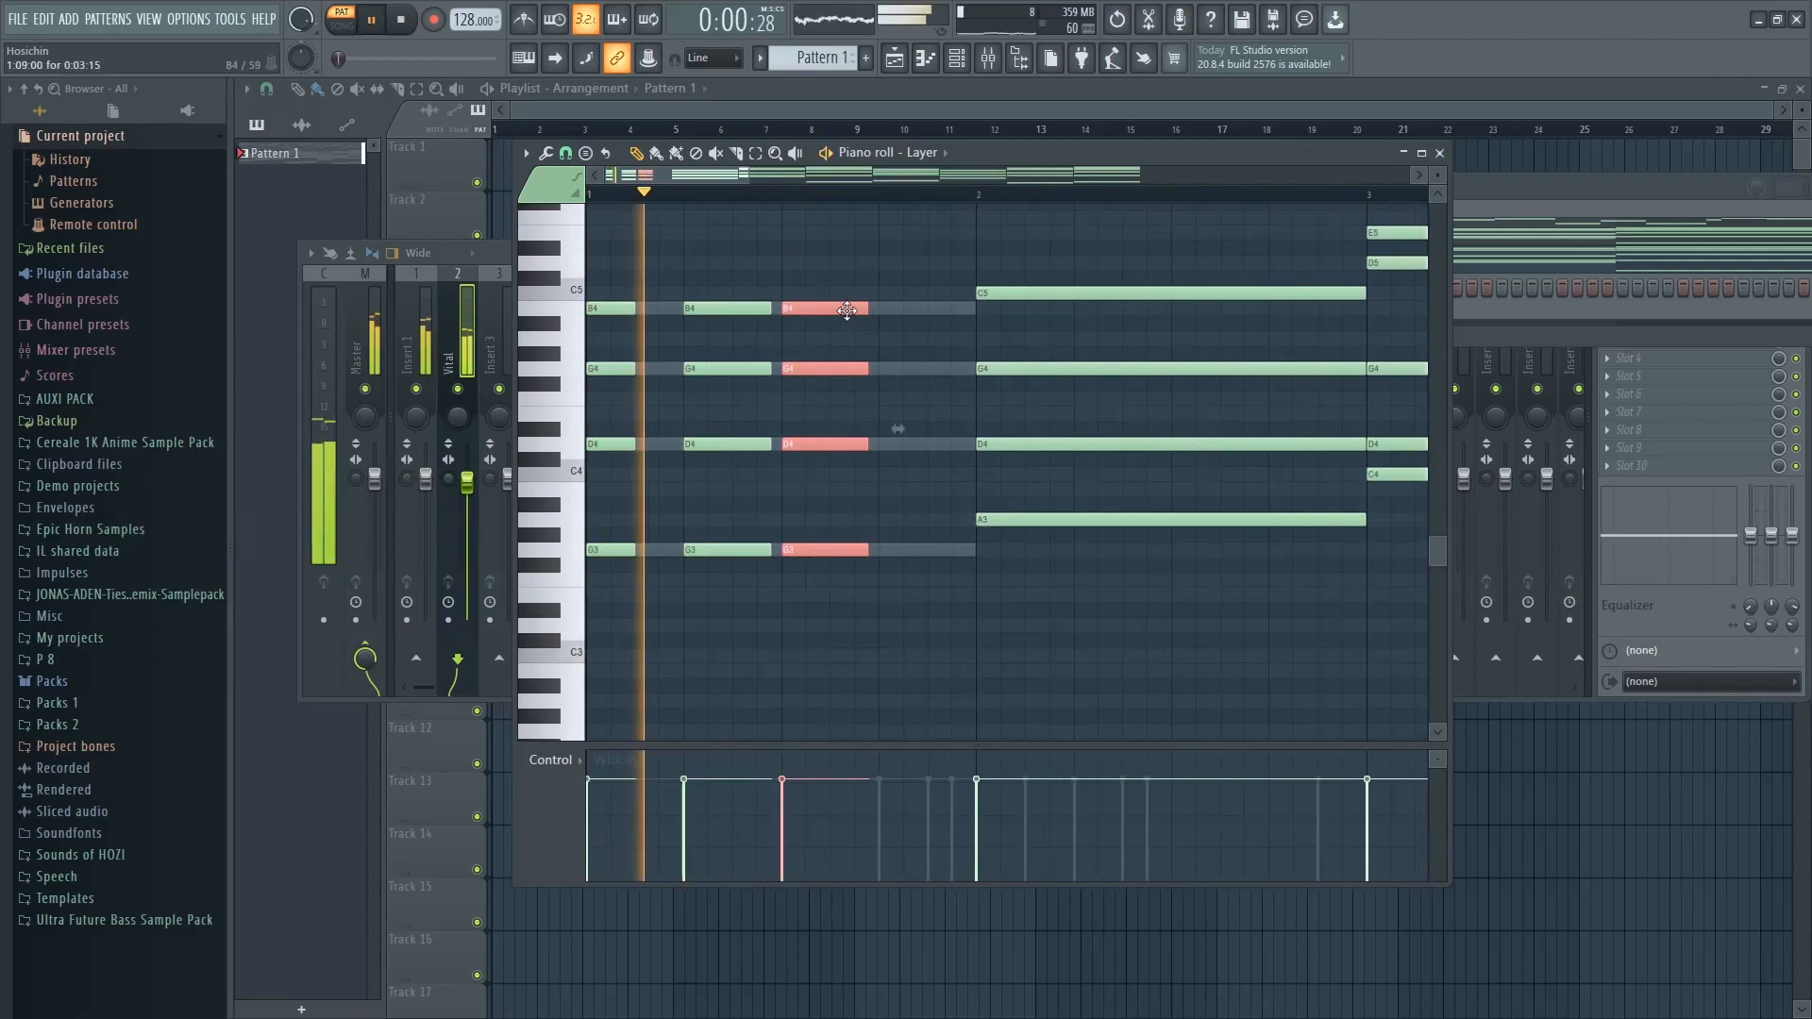
left_click_drag(846, 311, 728, 312)
key("space")
key("space")
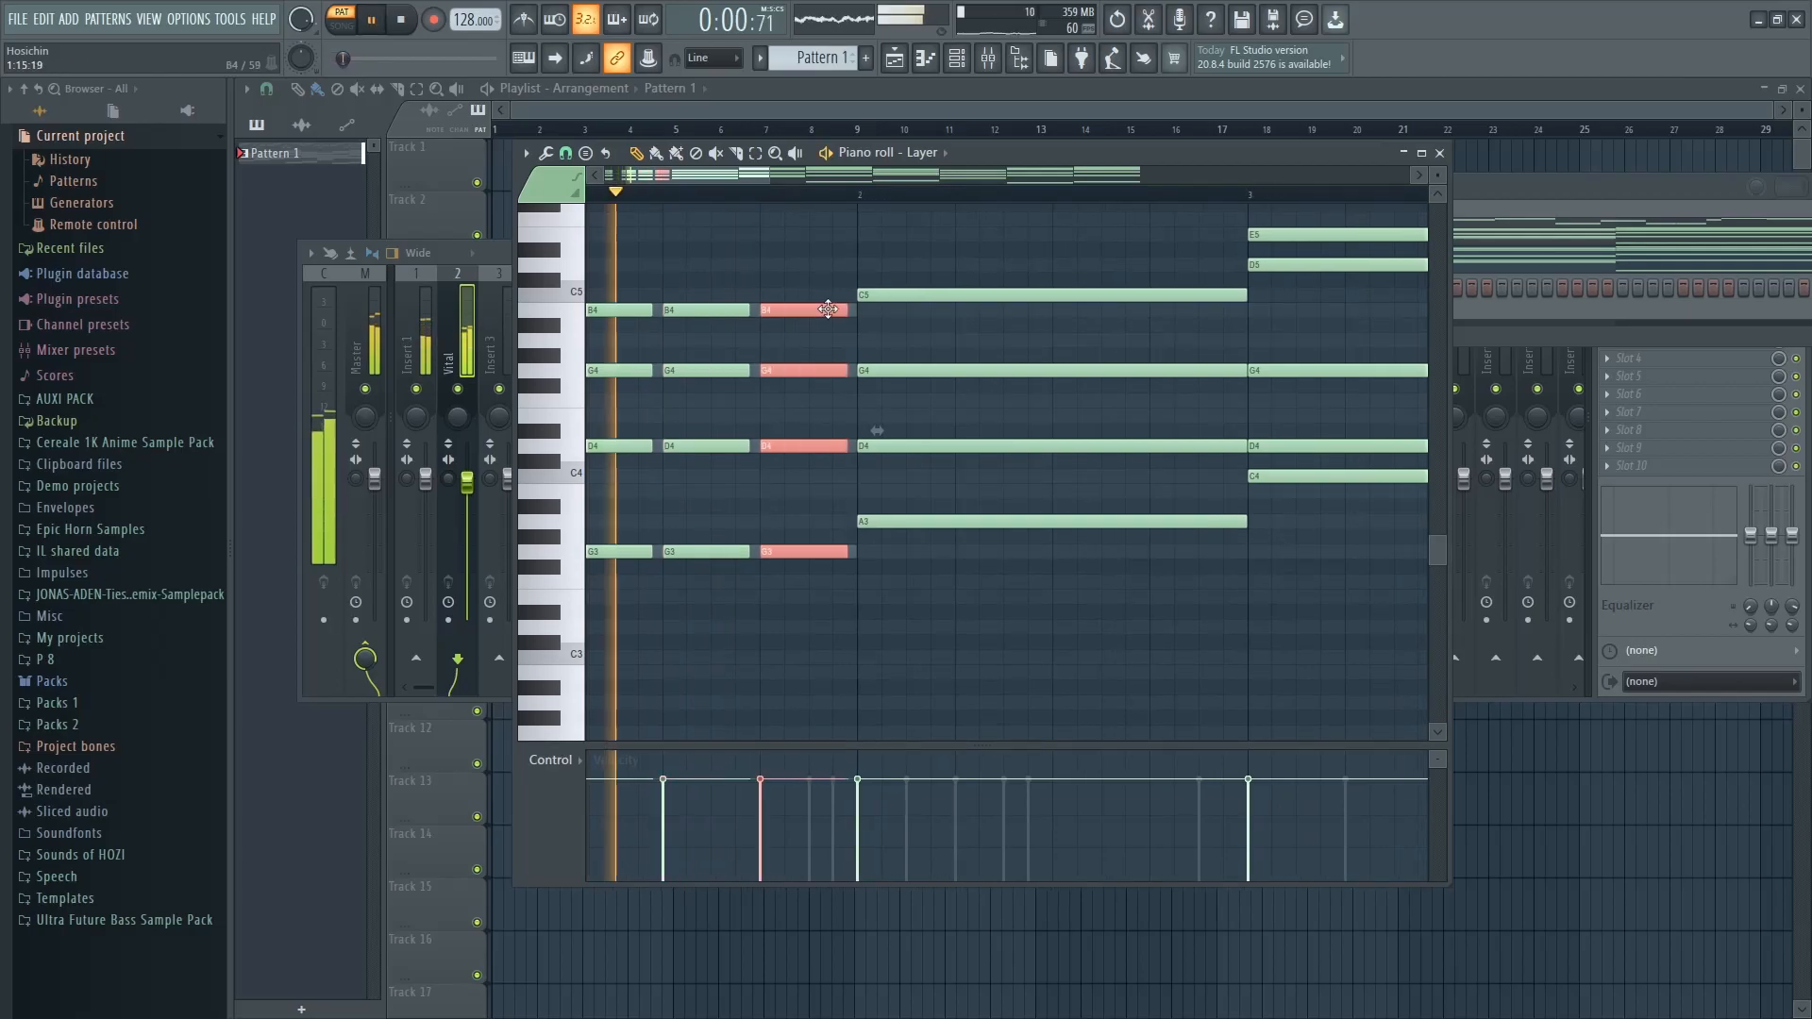
Chop the Layer's chords through bar 4 into short repeated hits, trimming the last hit to end before bar 5
scroll(839, 320, "up", 3)
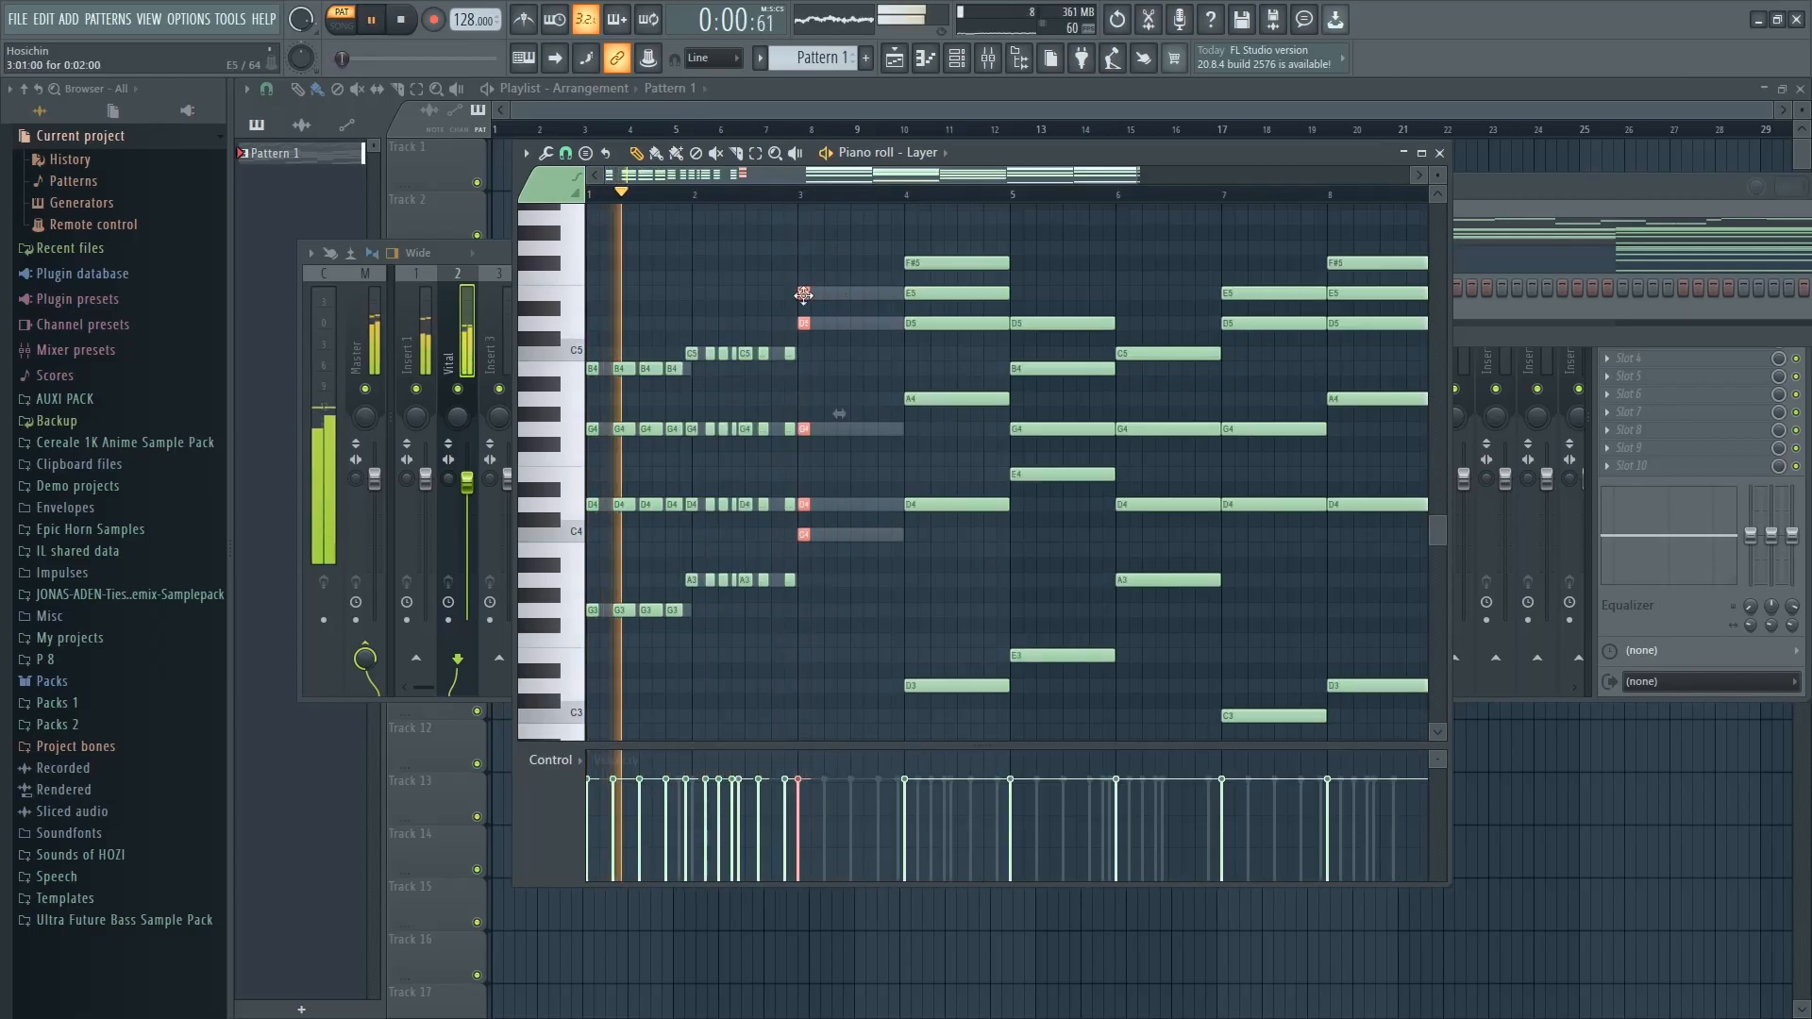
scroll(803, 295, "up", 3, "ctrl")
key("ctrl+b")
scroll(887, 409, "up", 5)
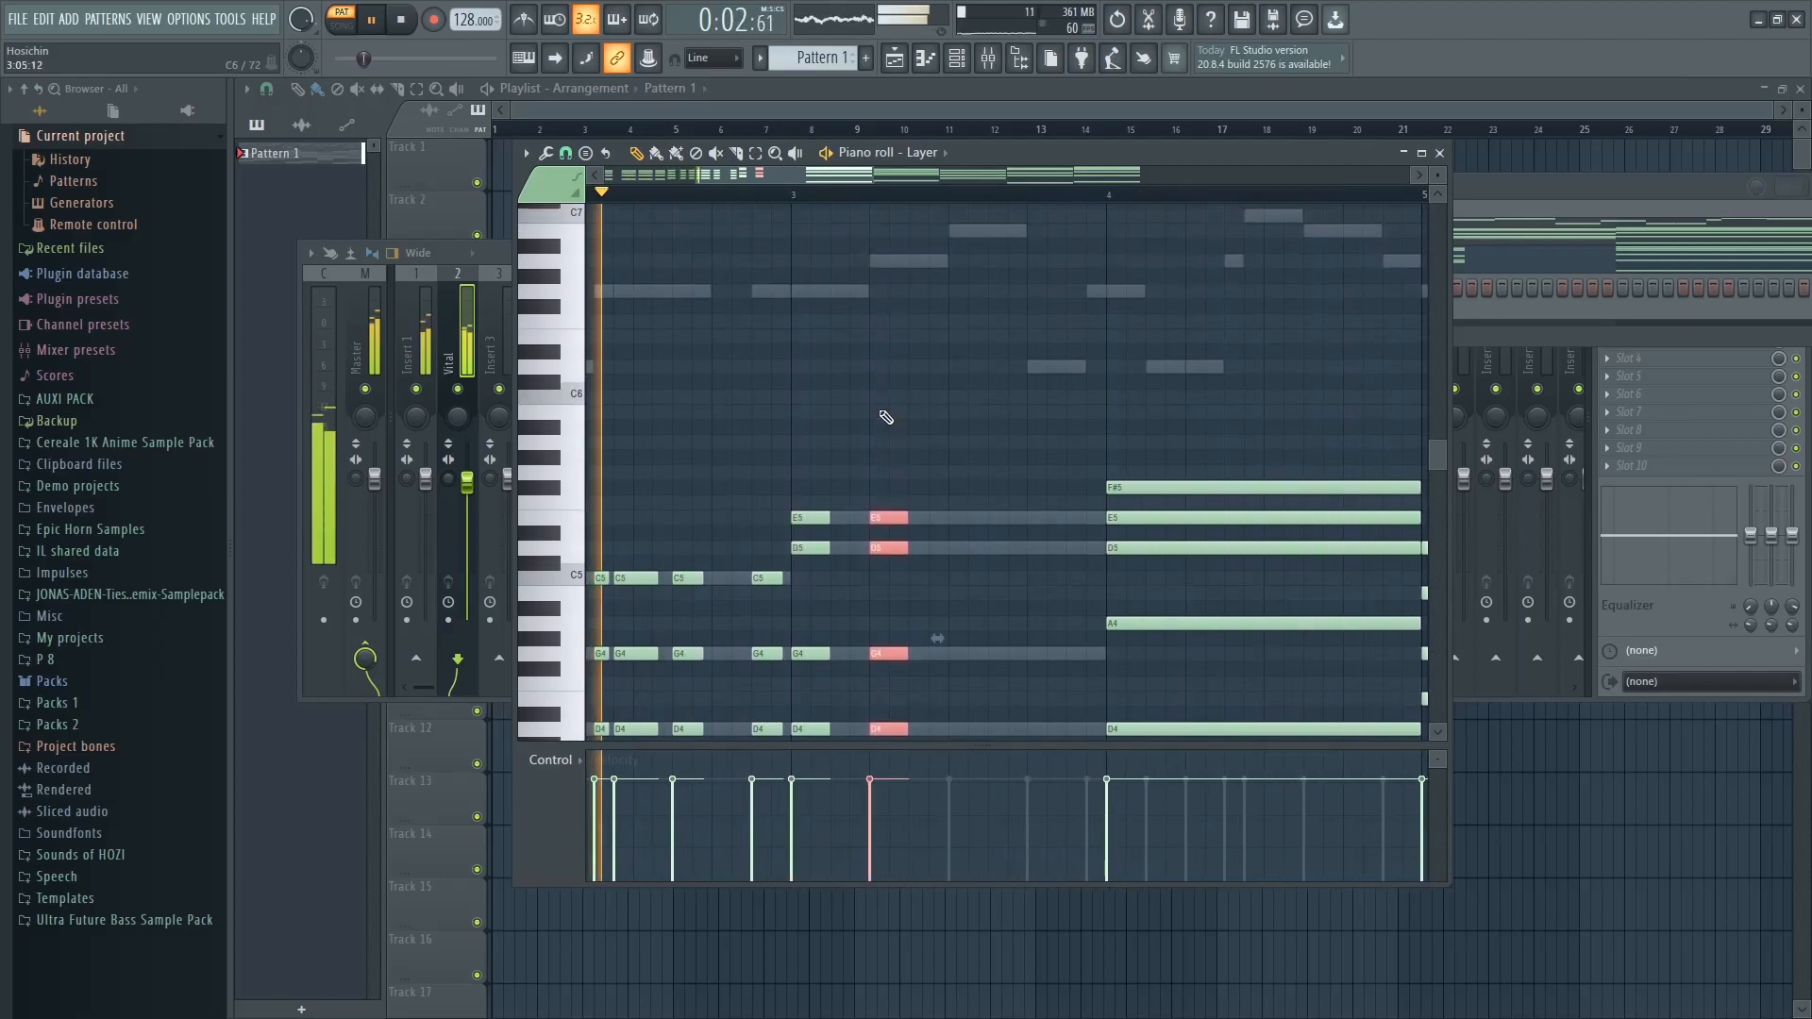
scroll(887, 409, "down", 4)
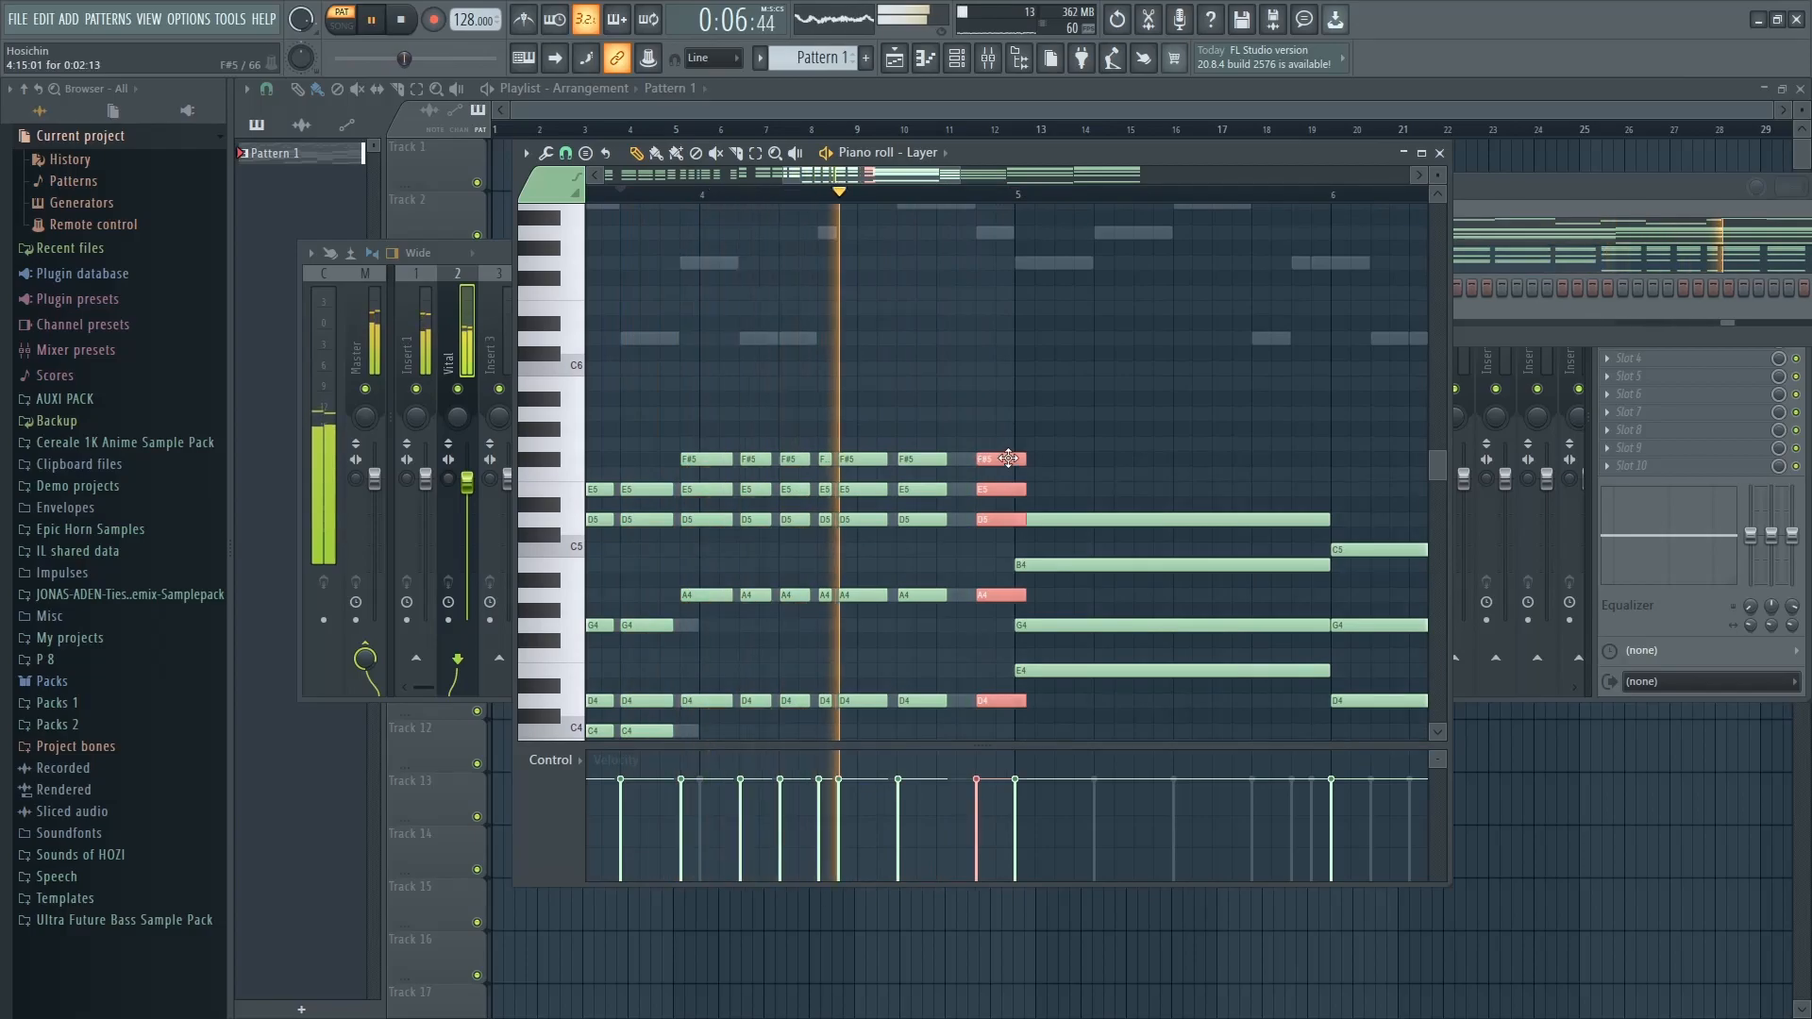
left_click_drag(1024, 460, 1003, 460)
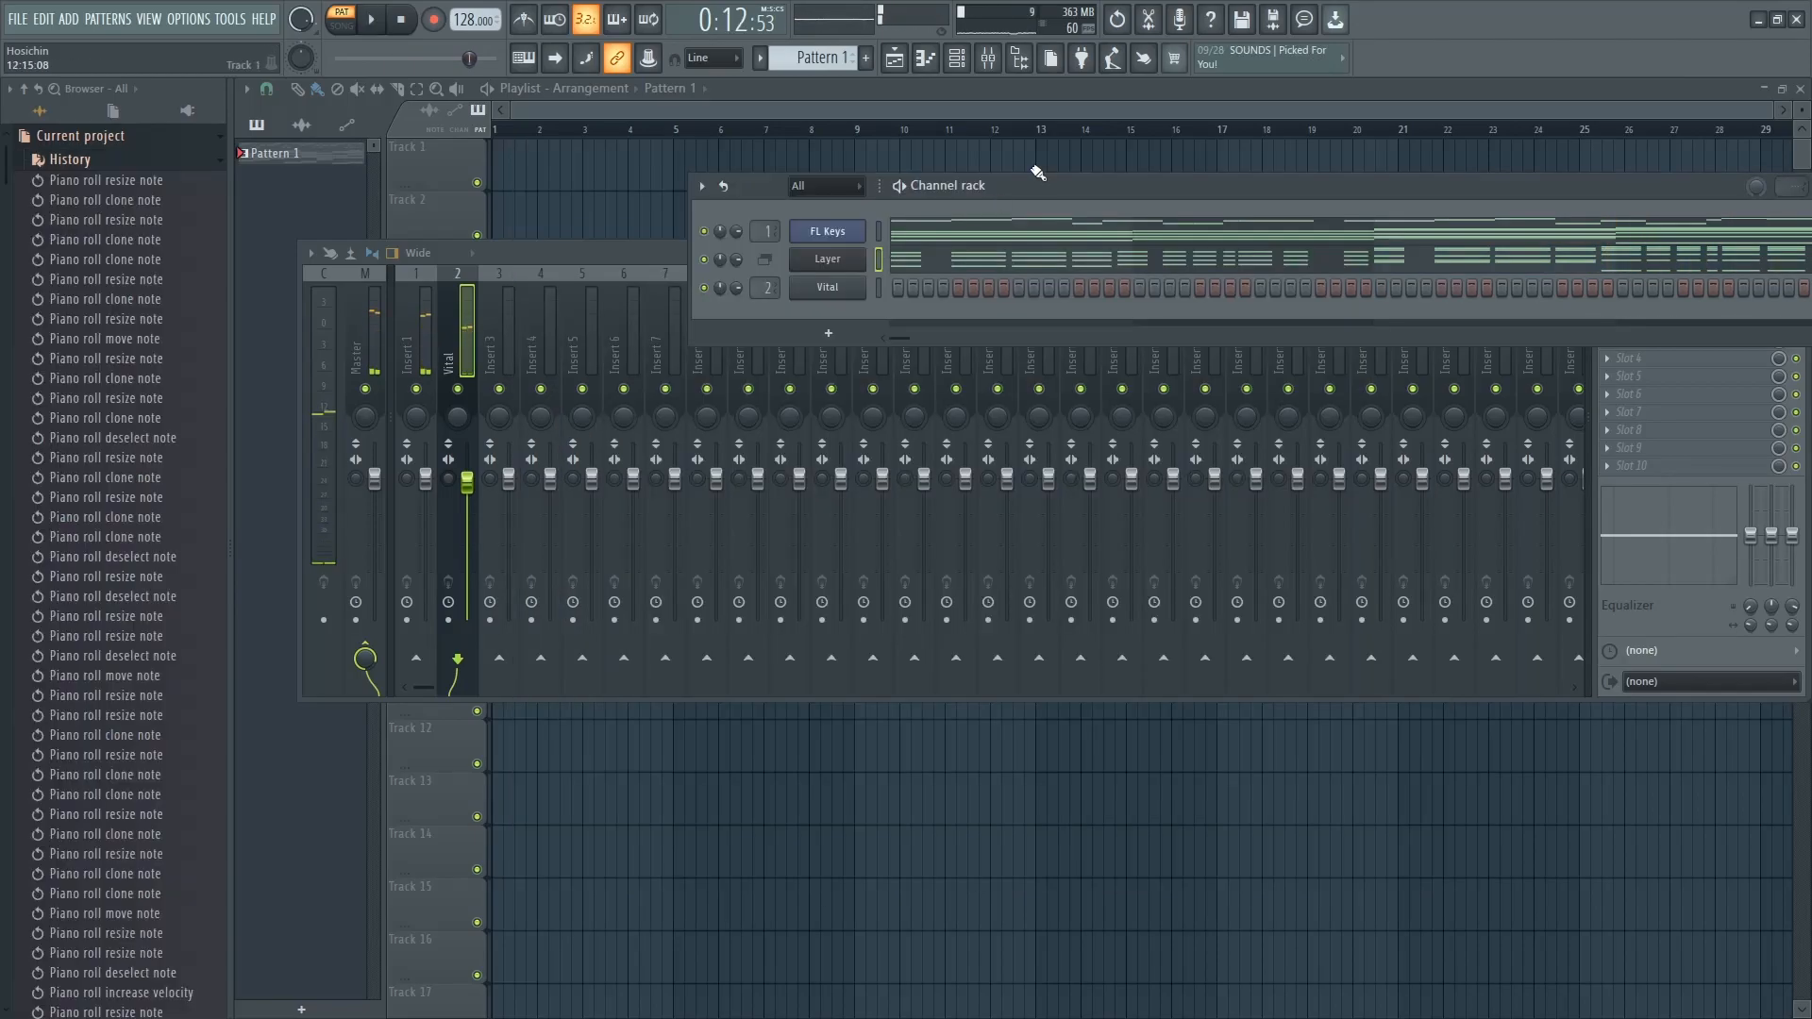
Look over the Layer's finished eight-bar chord rhythm in the piano roll and close it
left_click_drag(998, 182, 720, 169)
key("F7")
scroll(834, 504, "down", 3)
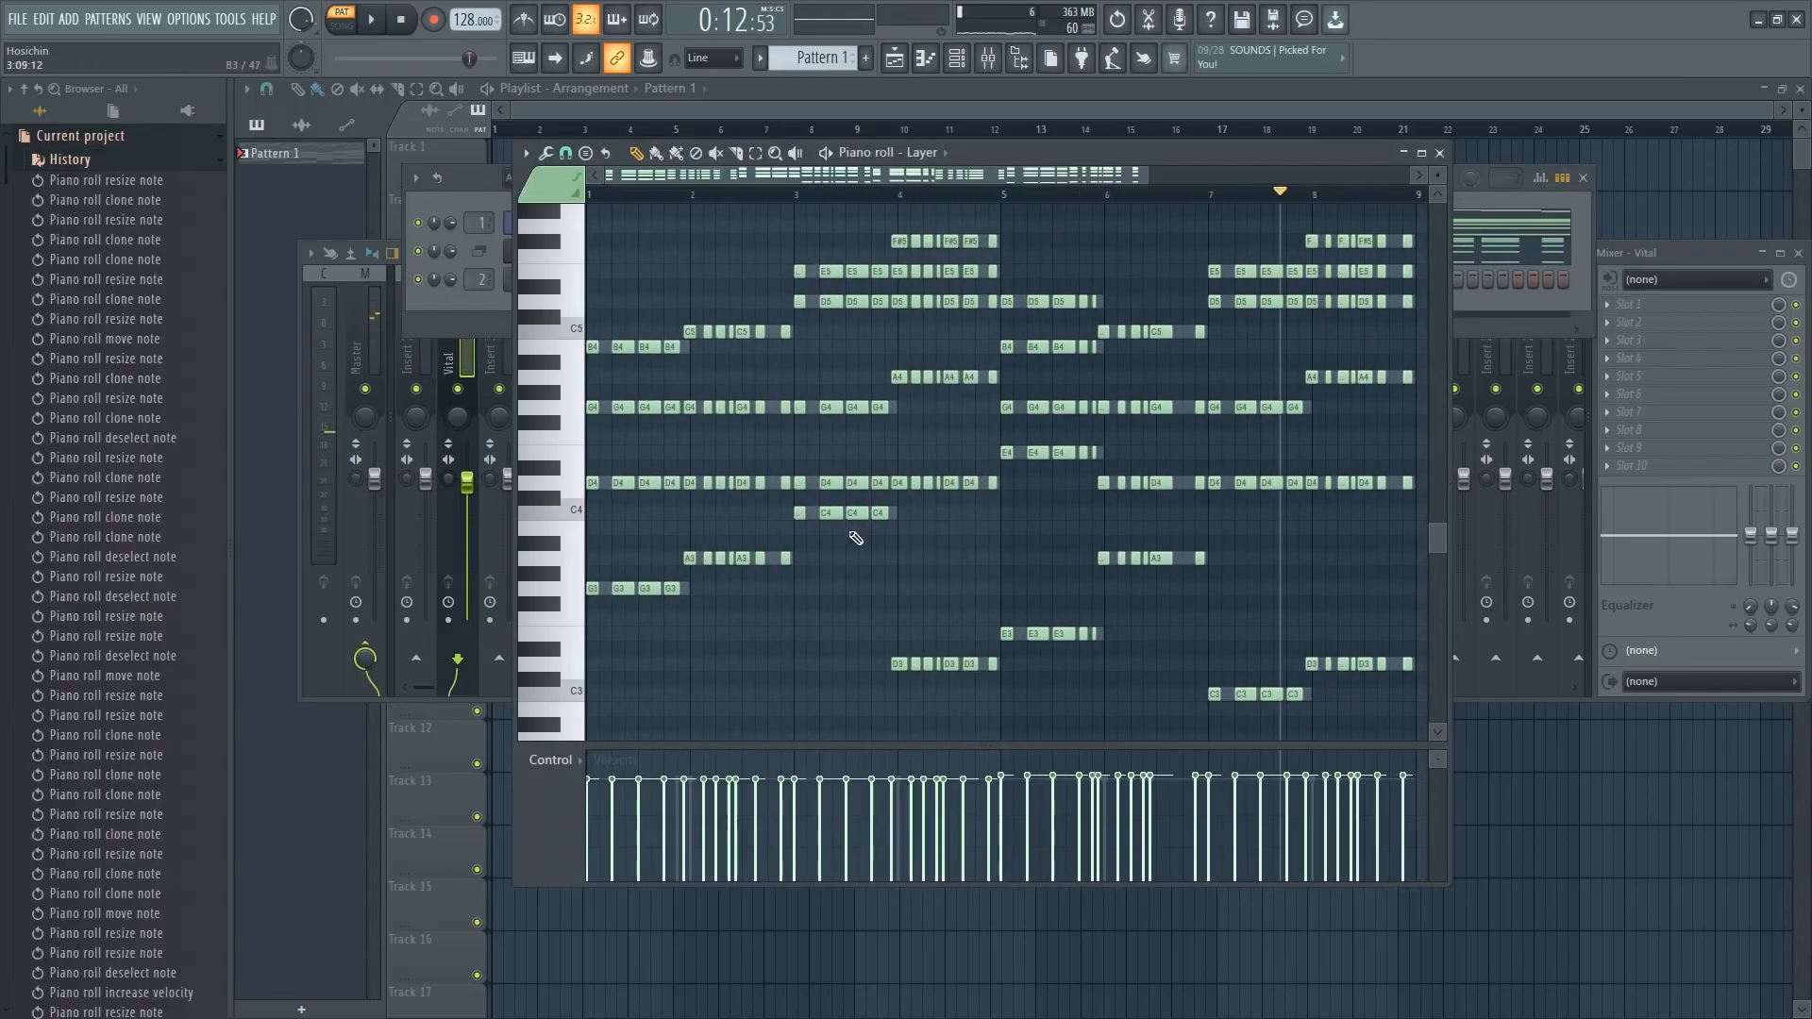
scroll(853, 537, "up", 8)
key("F7")
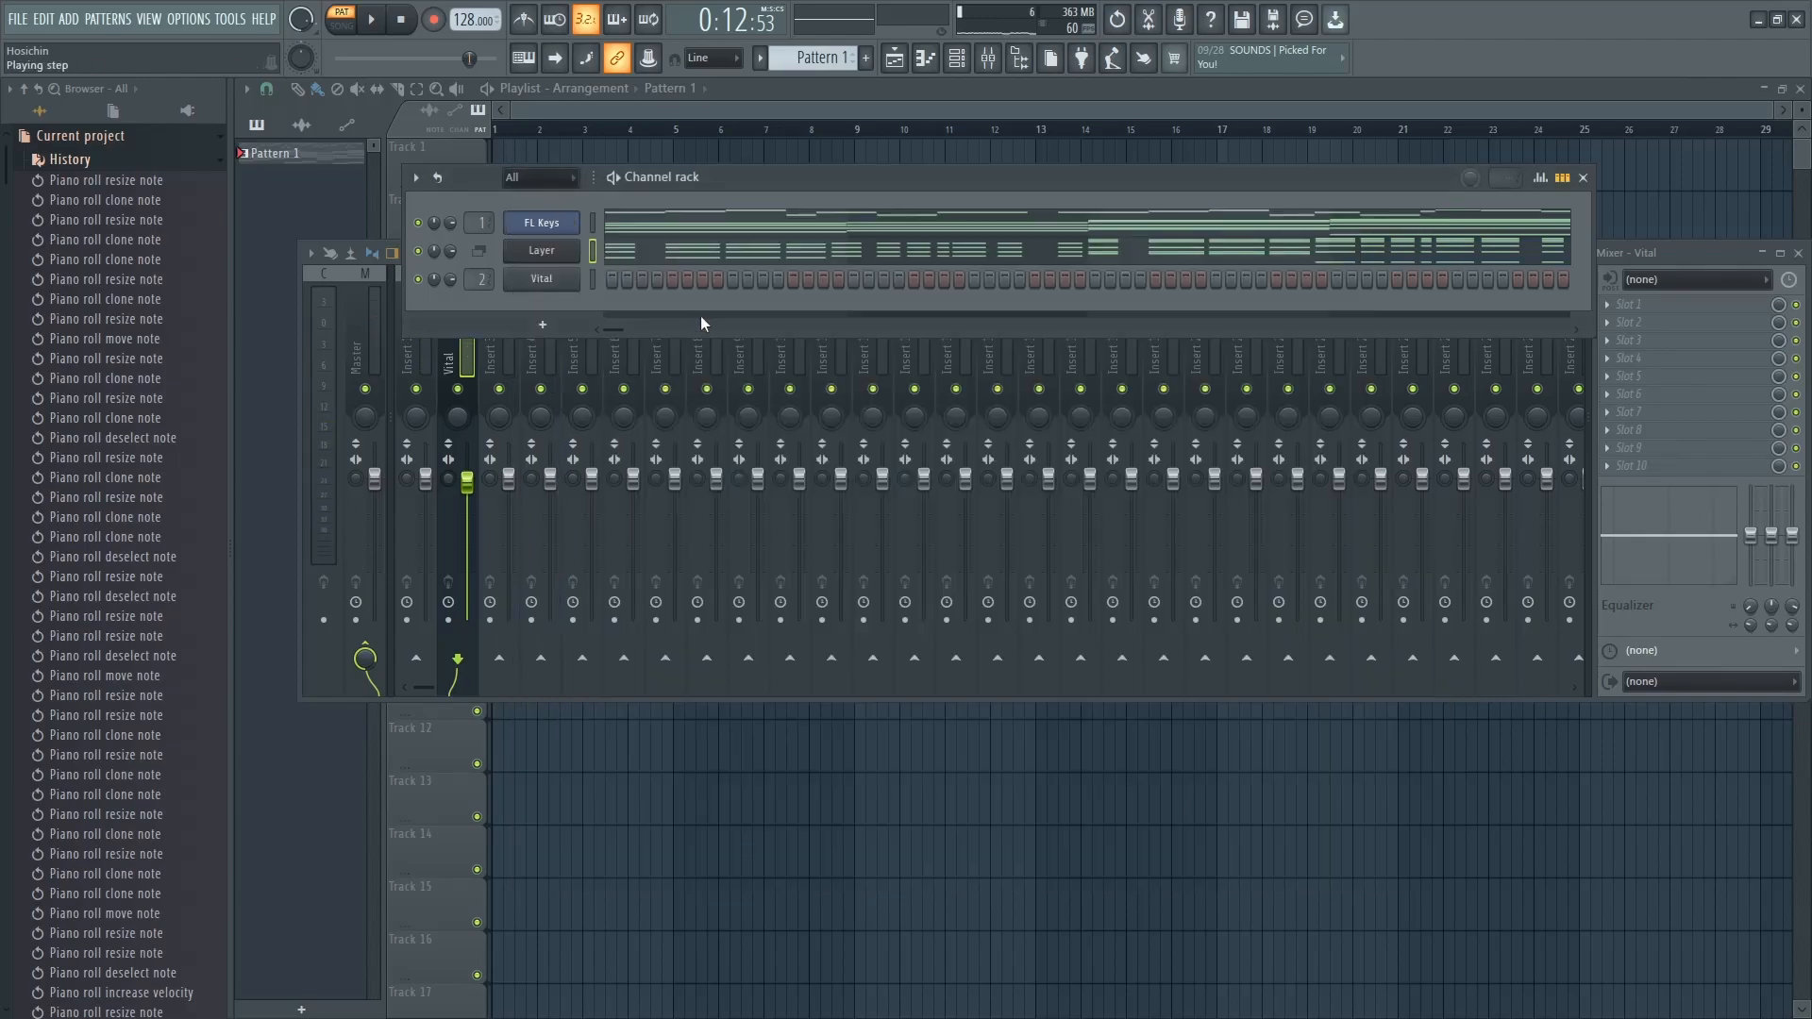
Remove the chord notes from FL Keys, keeping its melody, and check the result against the Layer's ghost notes
left_click(696, 233)
scroll(776, 513, "up", 3)
scroll(736, 507, "down", 4)
scroll(663, 497, "up", 3)
scroll(811, 548, "up", 7)
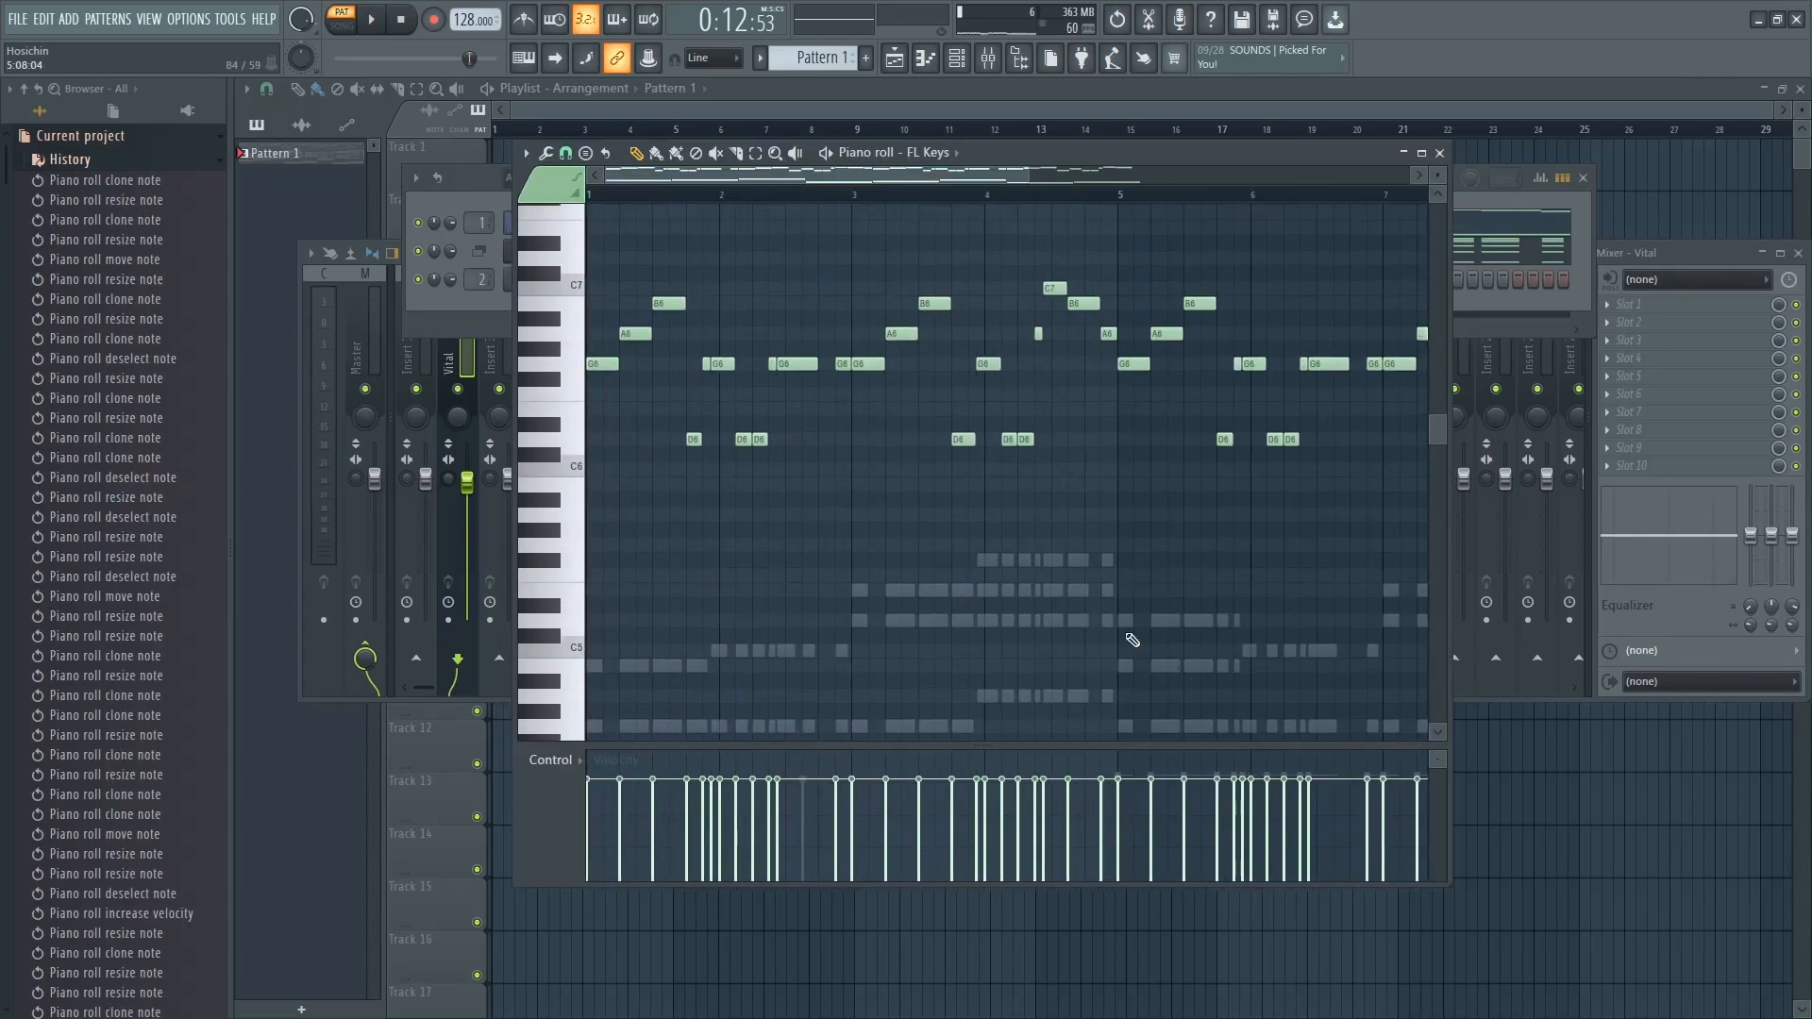
scroll(808, 444, "down", 3)
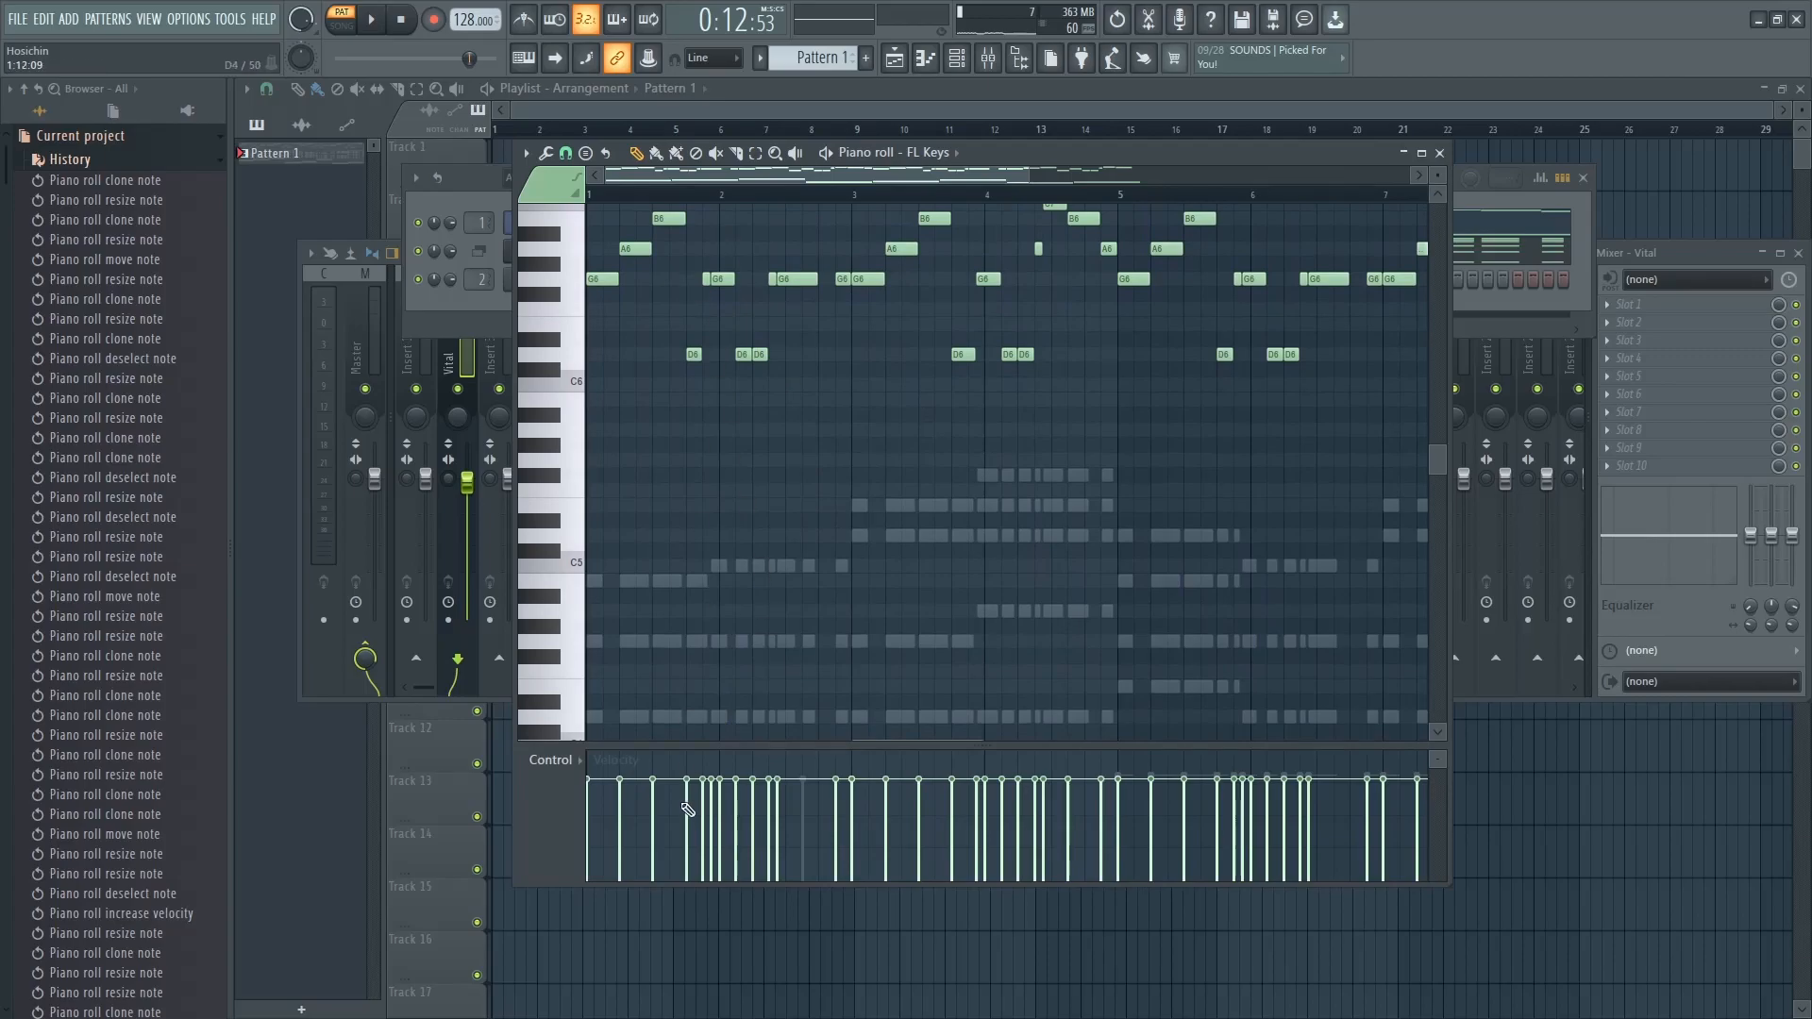
left_click_drag(1144, 668, 1003, 752)
key("F7")
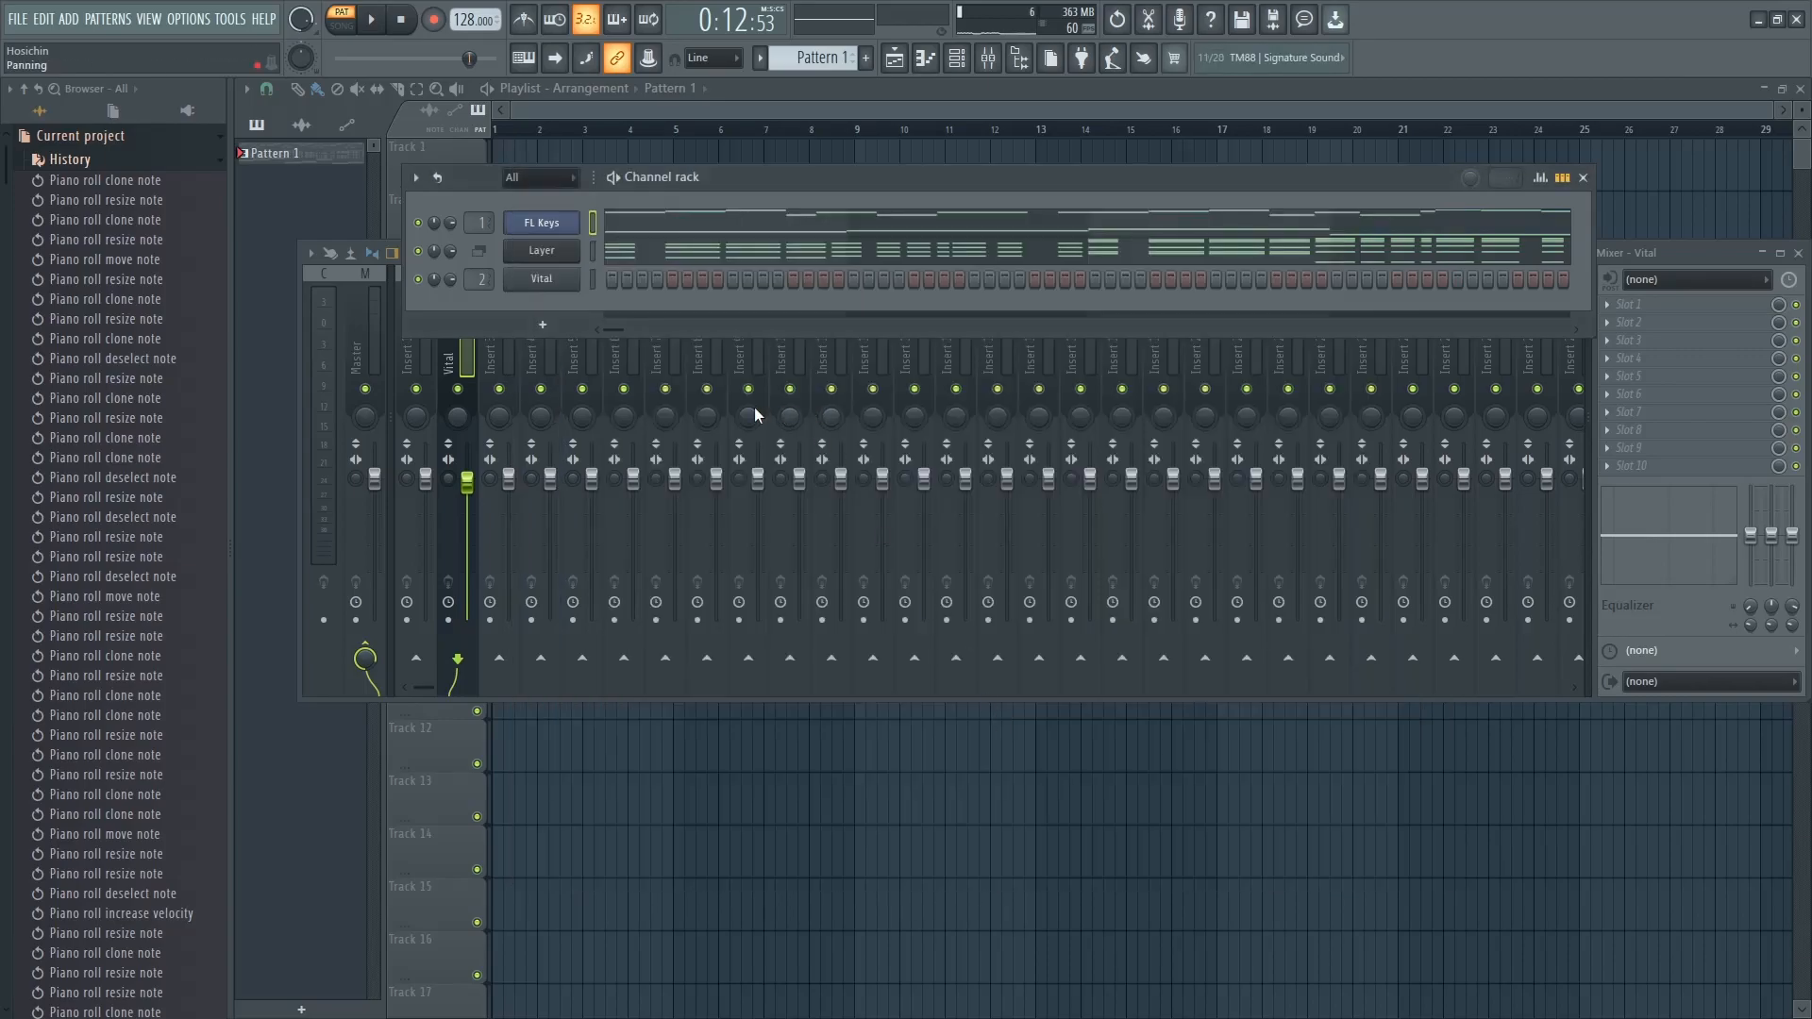
Add a Serum channel and load the MHA_Chords 01 Ambient preset
left_click(542, 323)
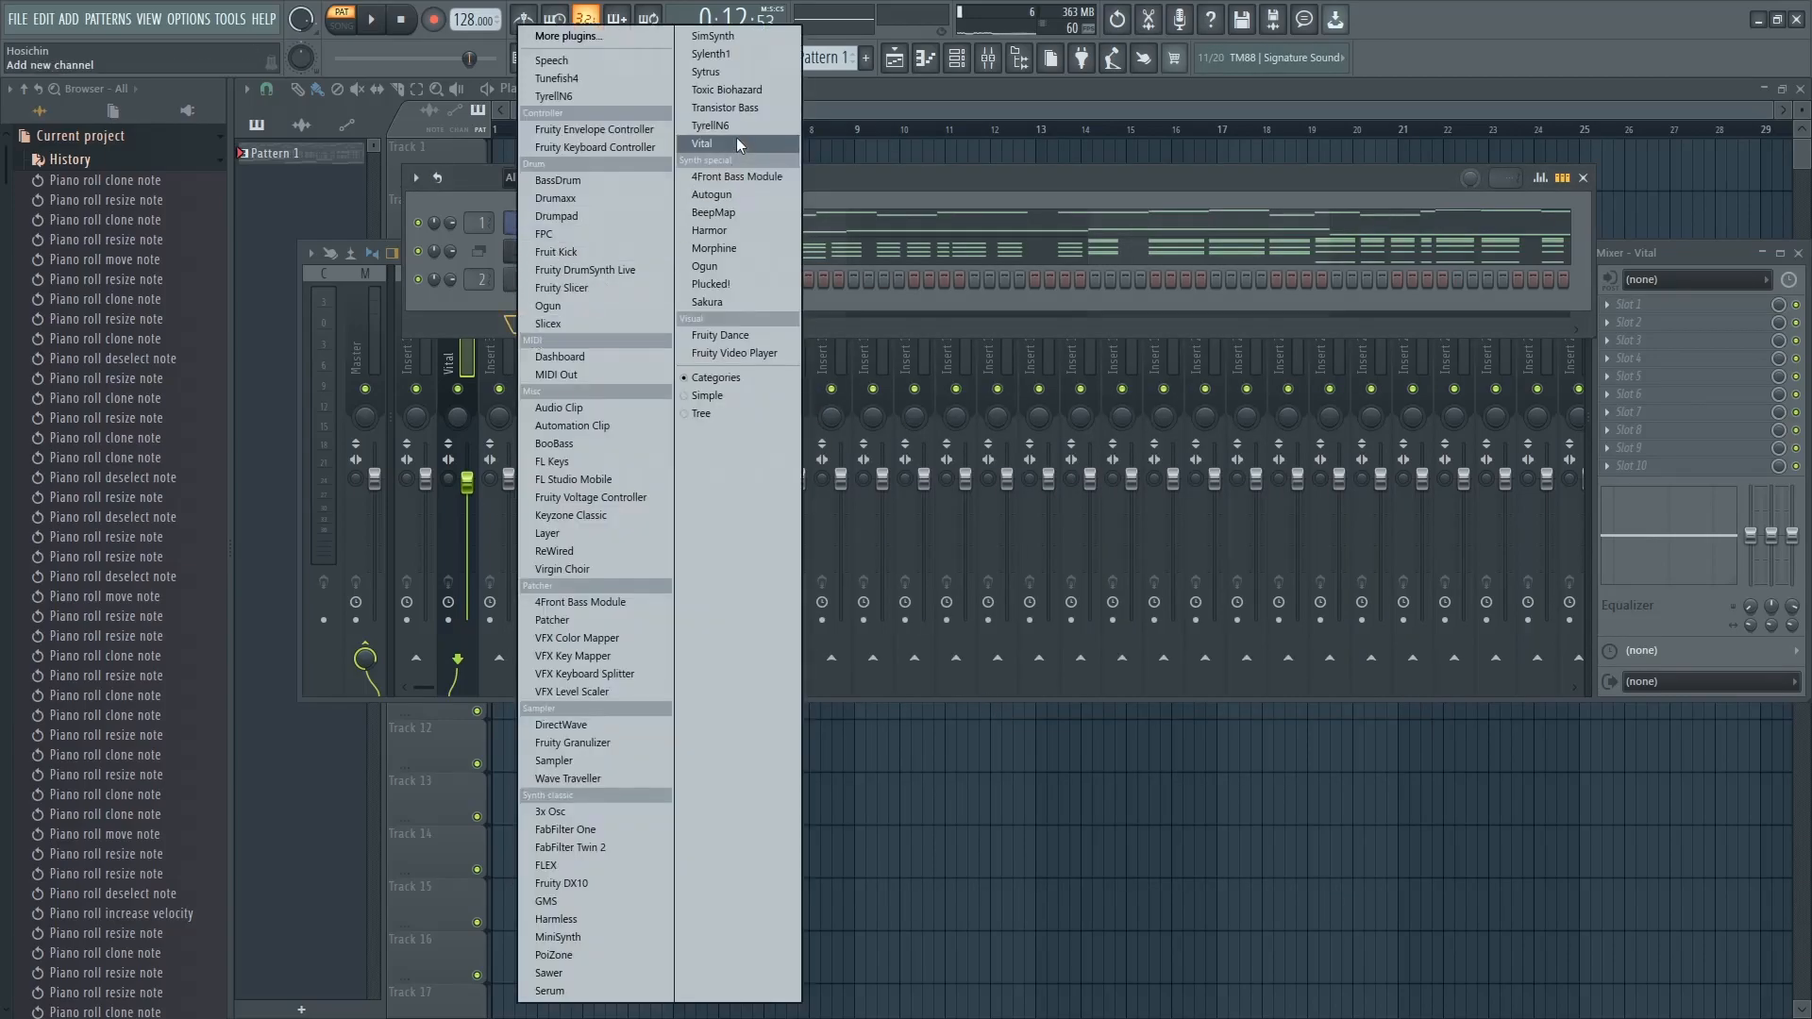
left_click(582, 990)
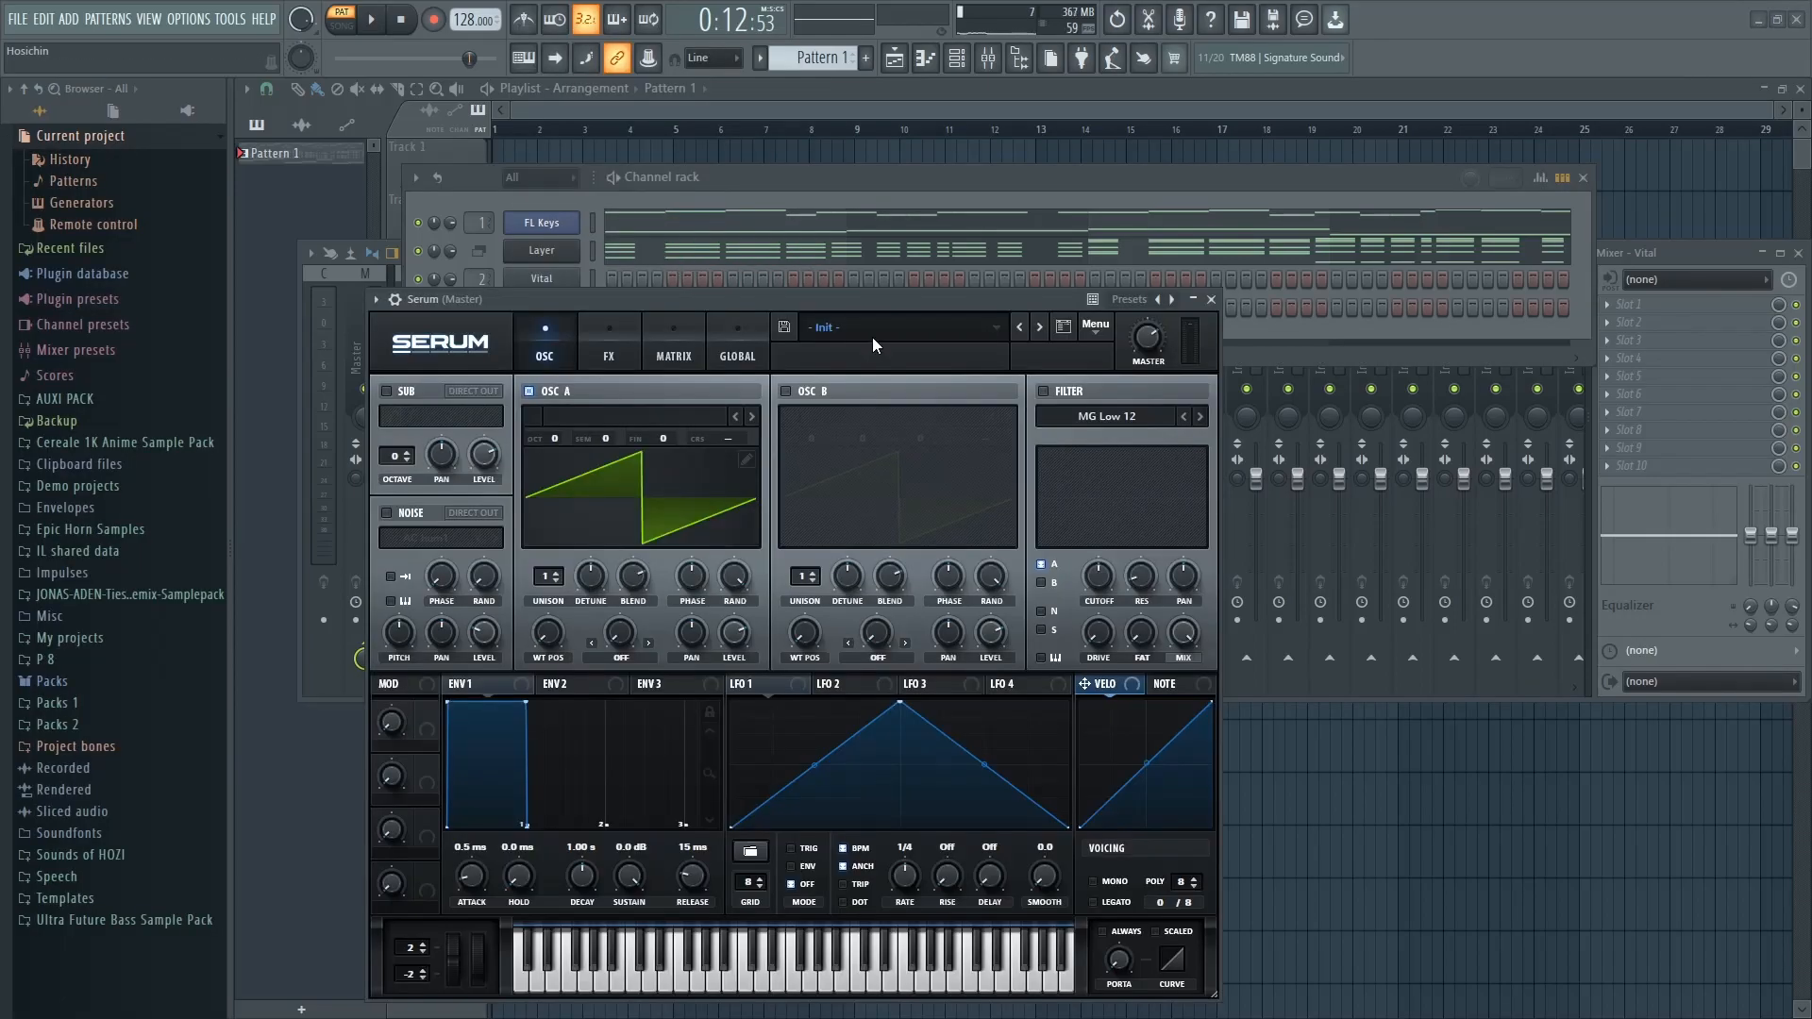
left_click(872, 332)
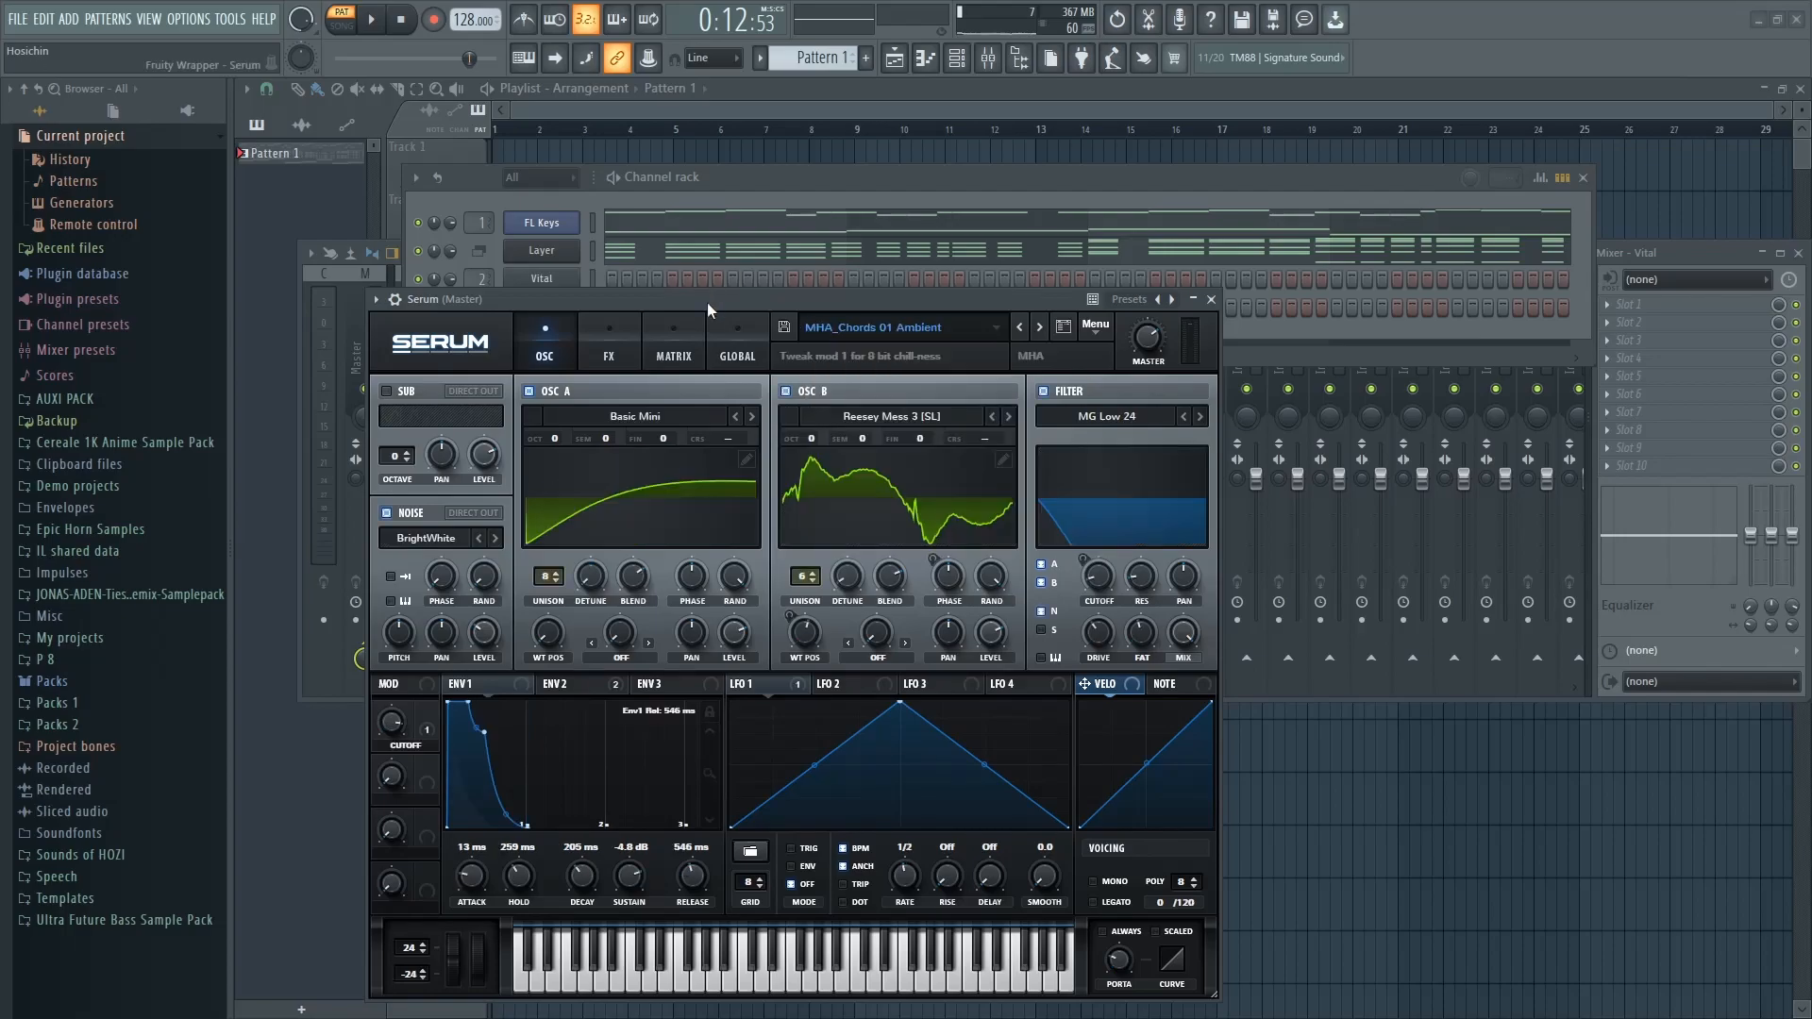
left_click_drag(706, 302, 777, 258)
Route Serum to mixer track 3, set Vital and Serum as the Layer's children, and play the pattern
left_click(801, 172)
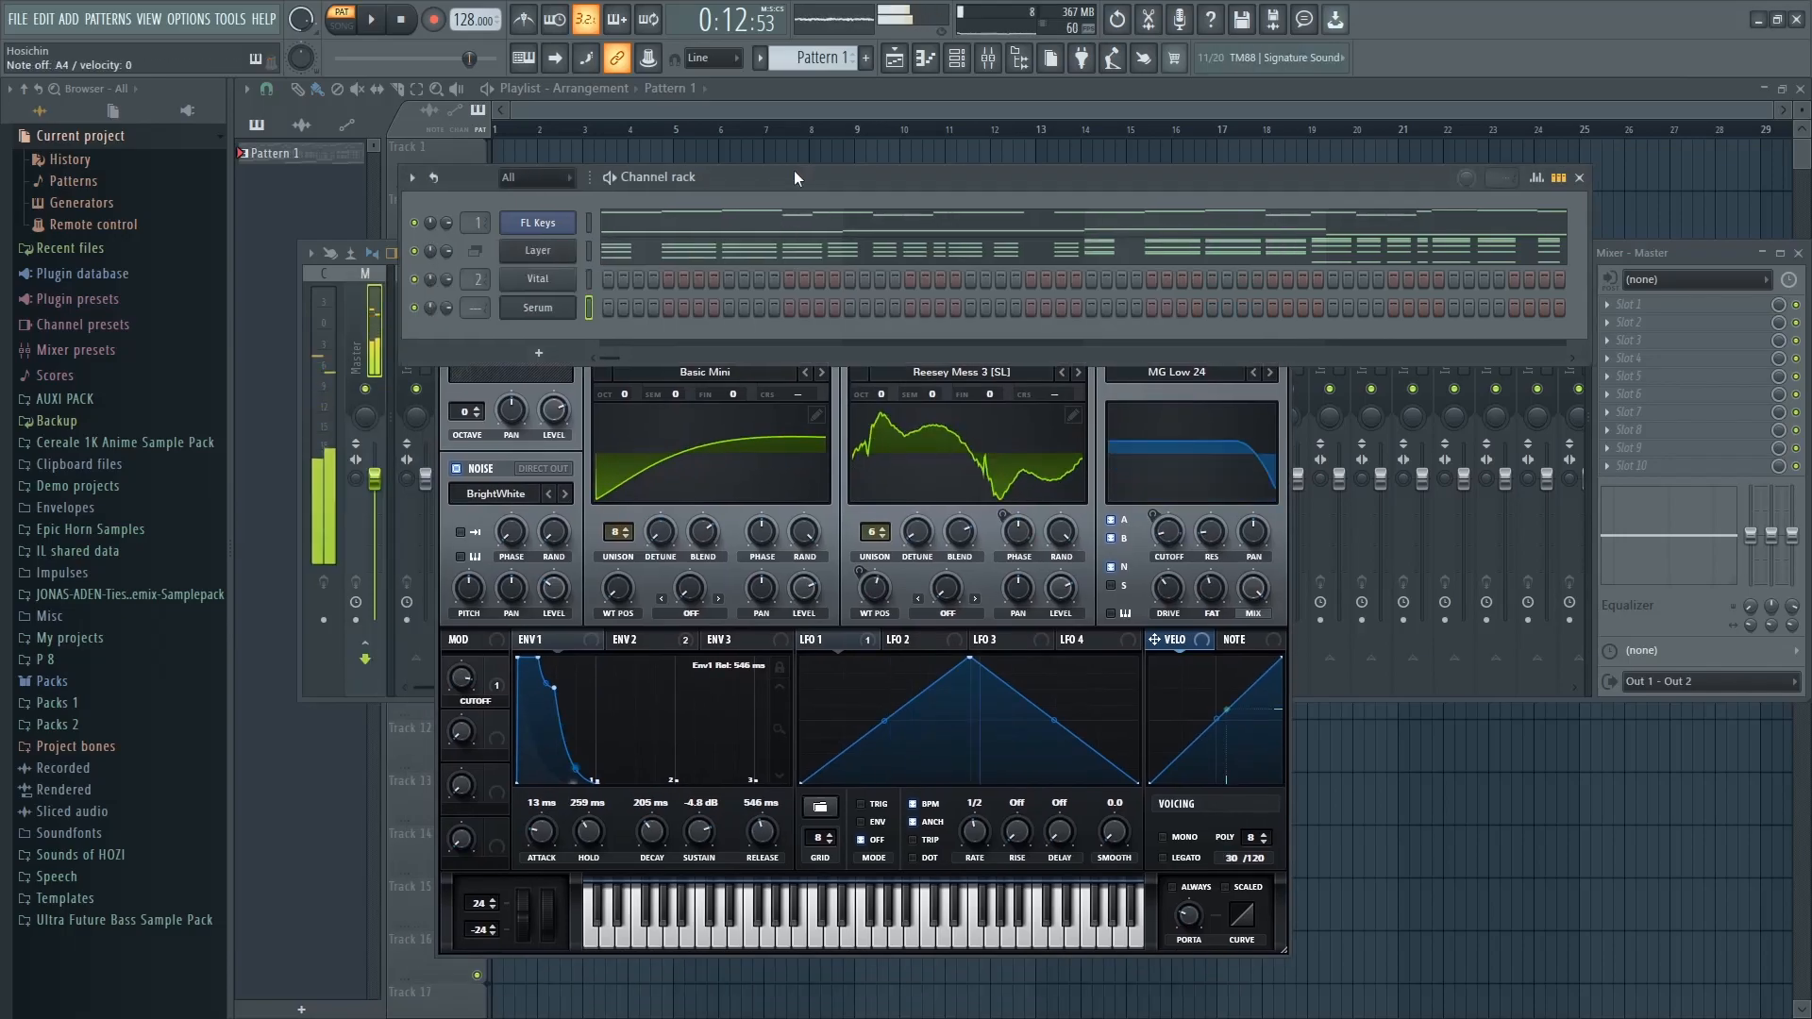
left_click_drag(800, 172, 771, 165)
key("ctrl+l")
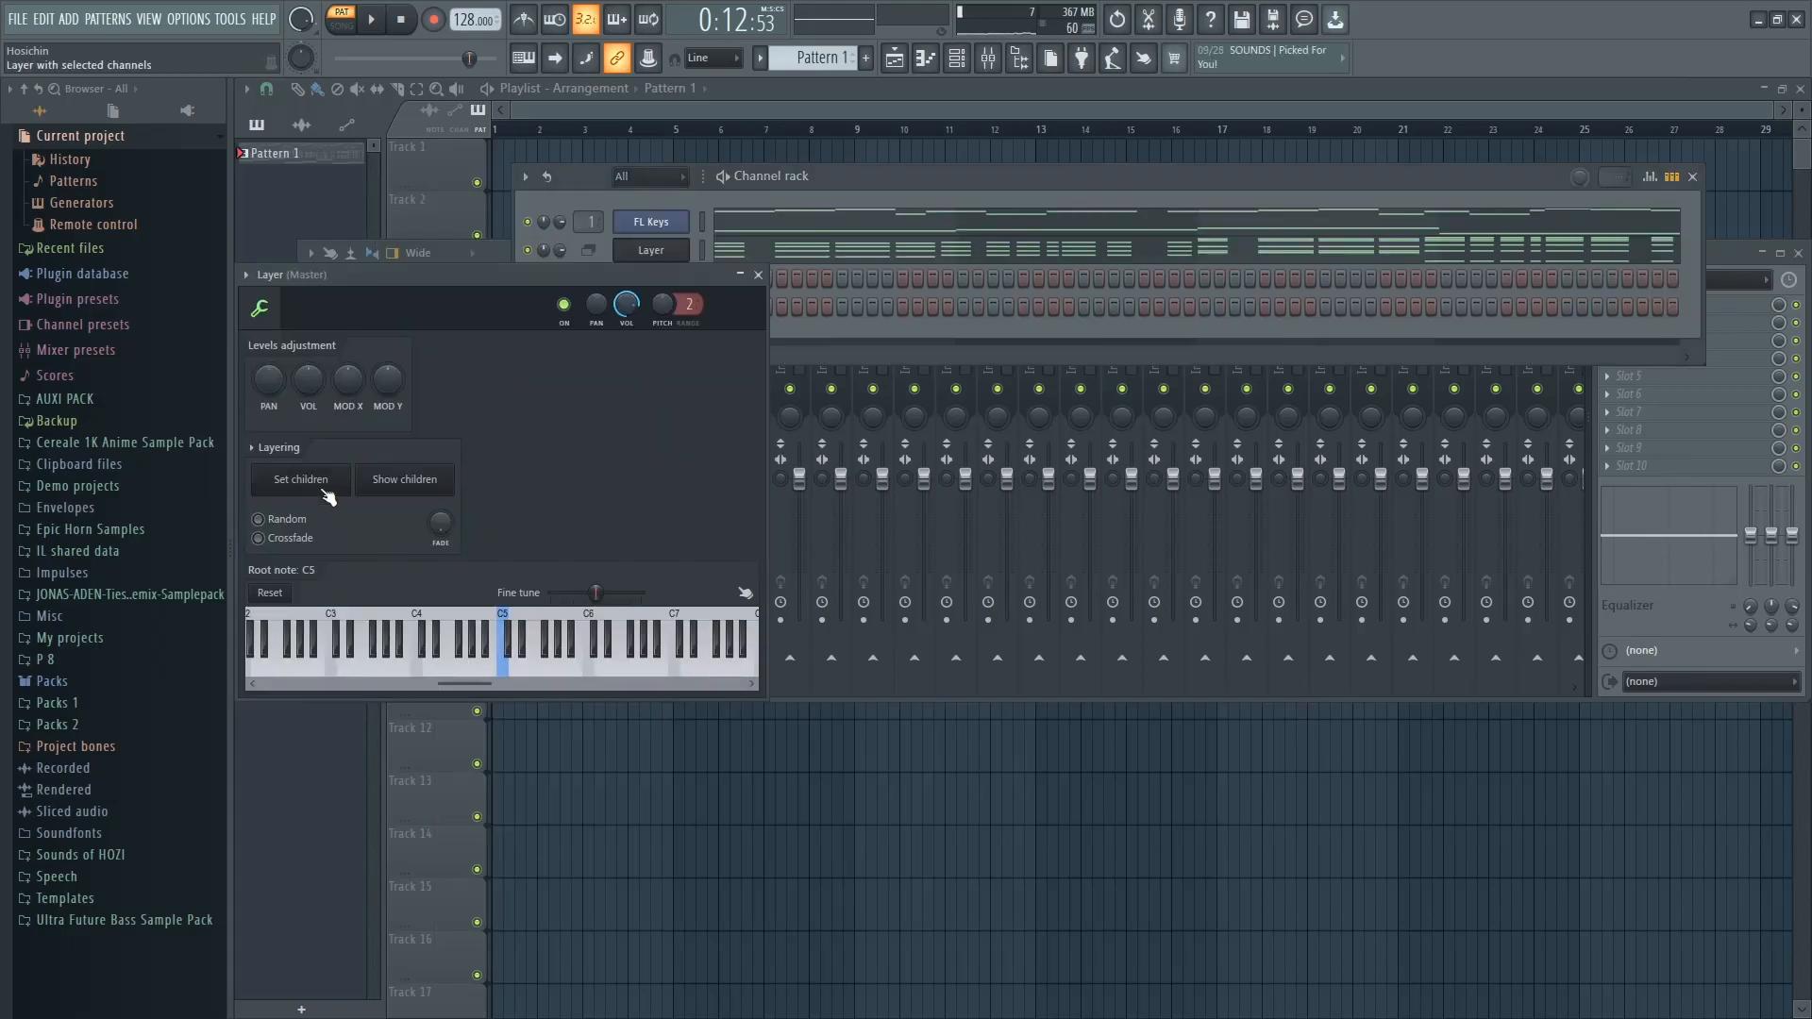
key("space")
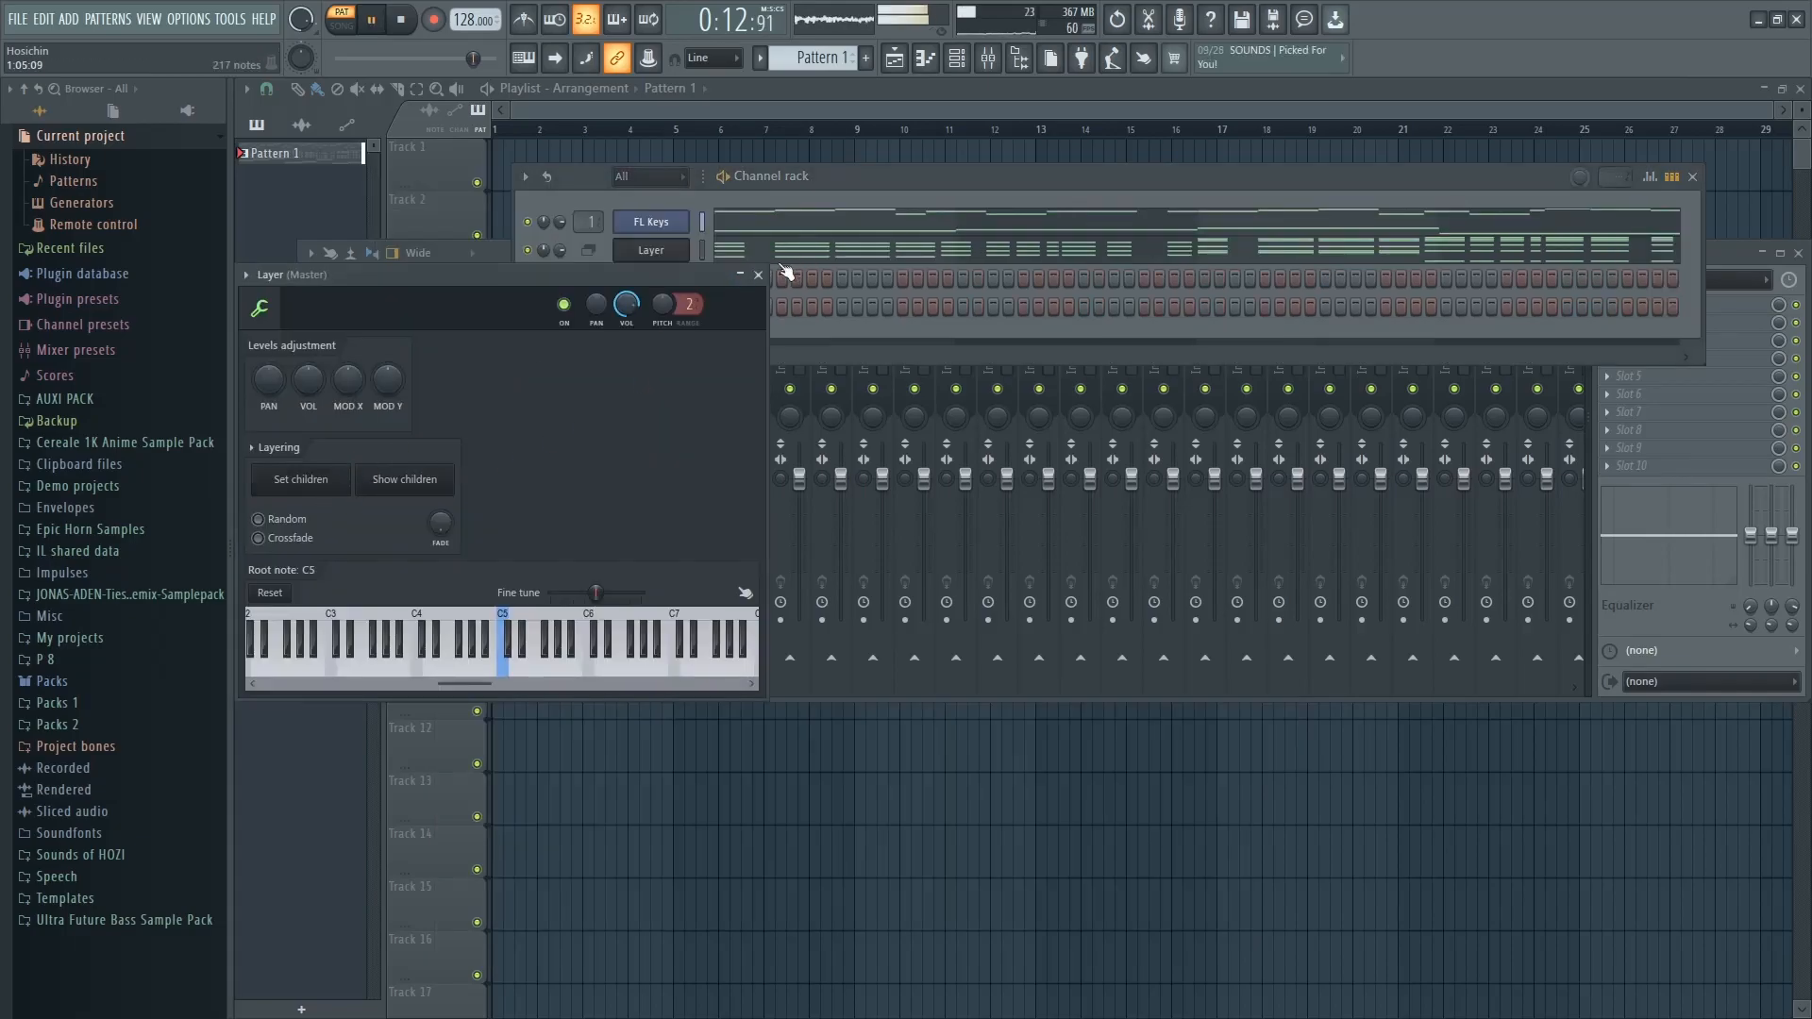
Close the Layer settings and lower Serum's mixer track volume to about -14 dB
left_click(751, 270)
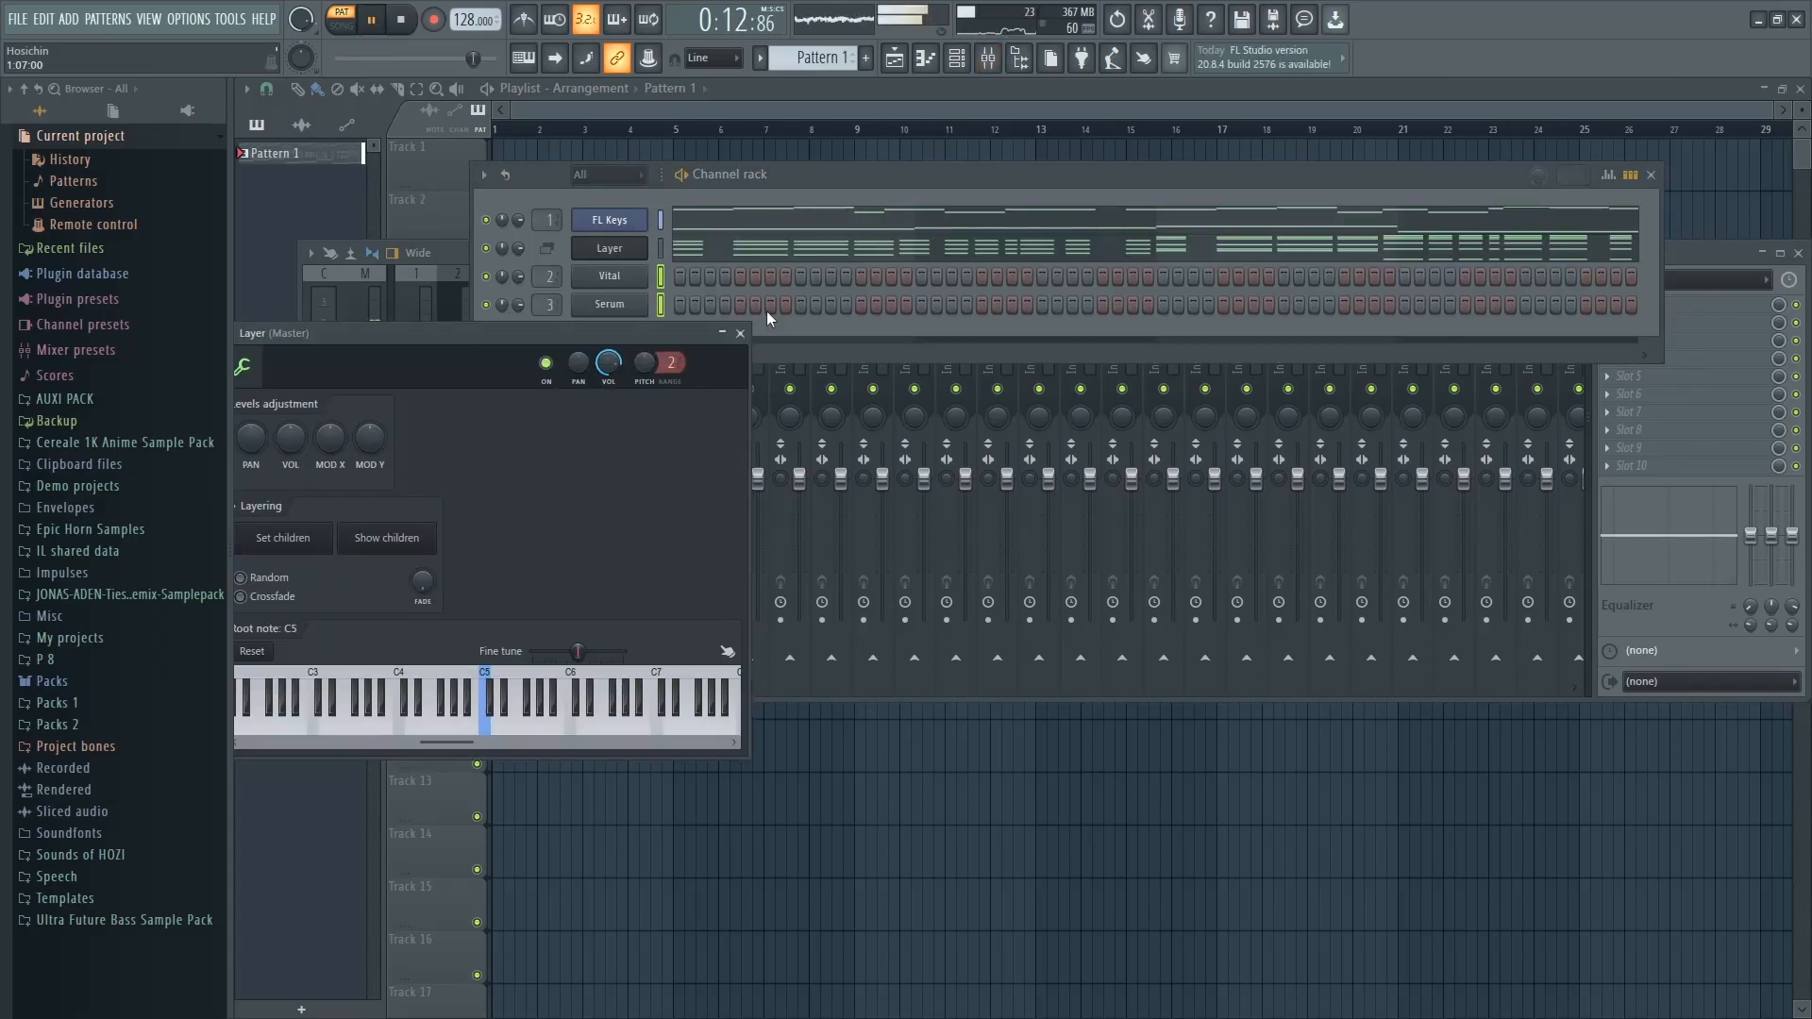
left_click(739, 342)
left_click(519, 545)
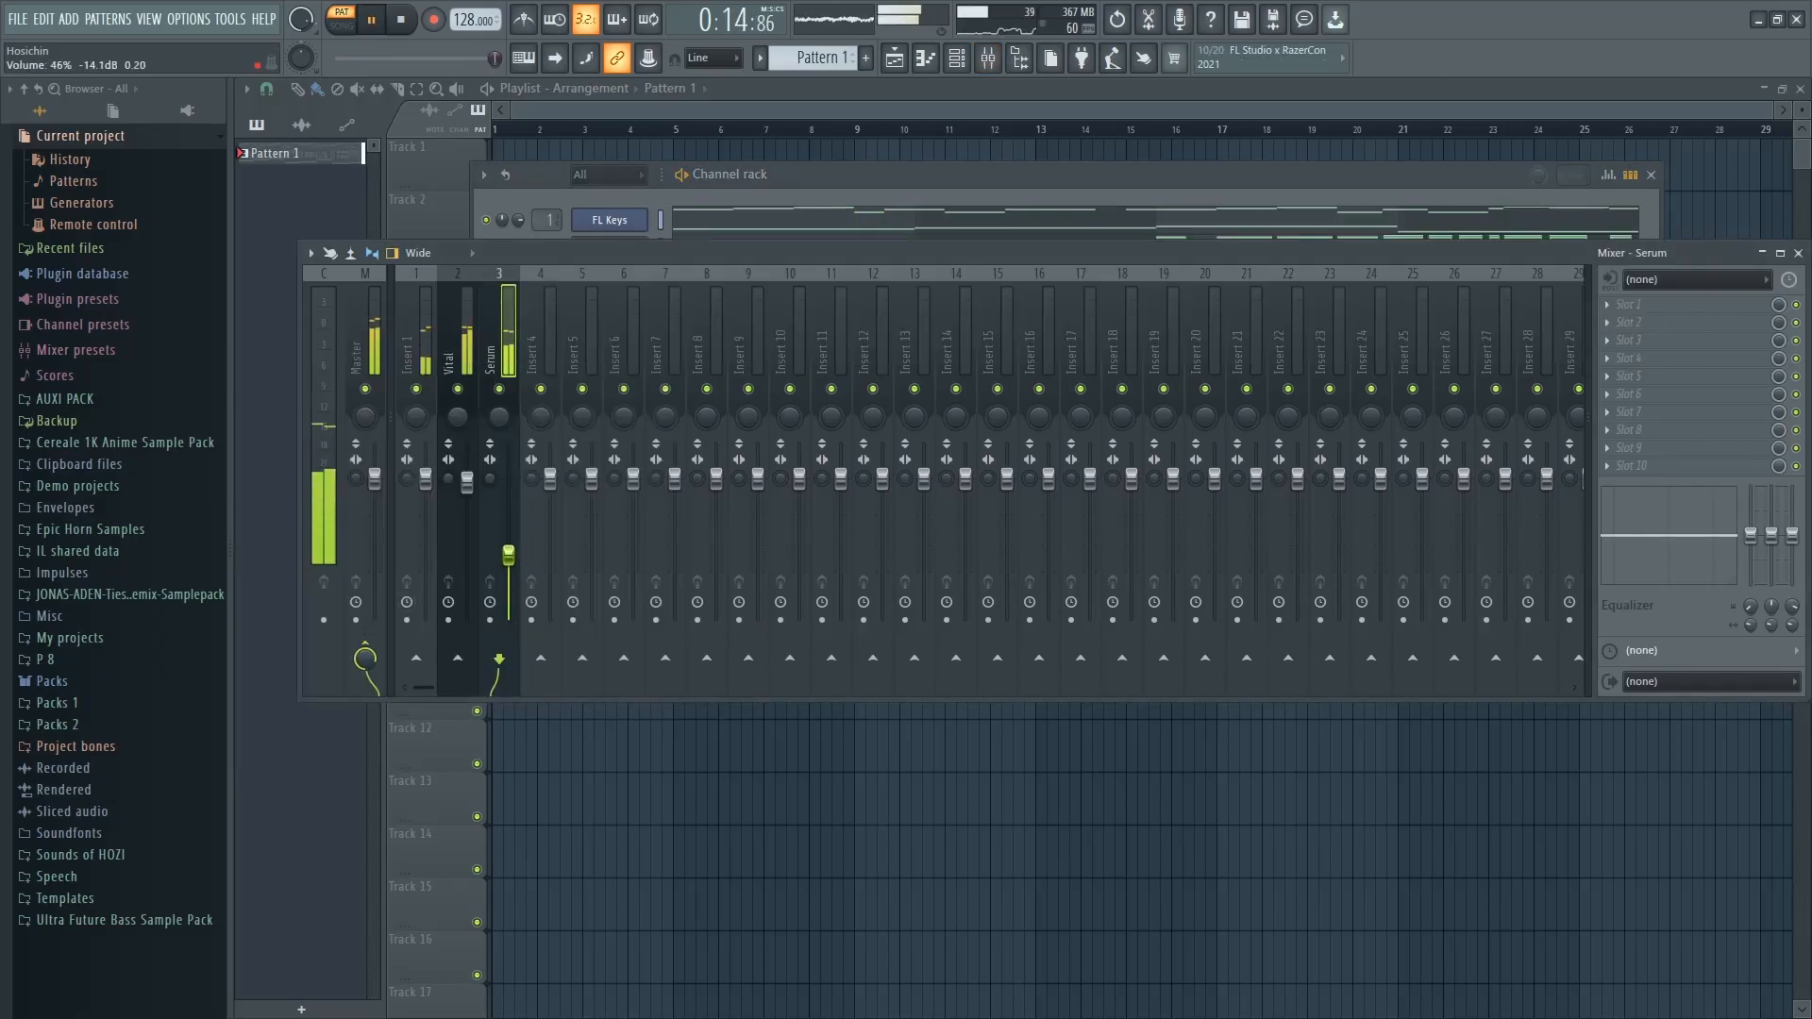
Select the mixer tracks from Vital through Insert 6 and route them to Insert 10 only
left_click(859, 204)
left_click(463, 358)
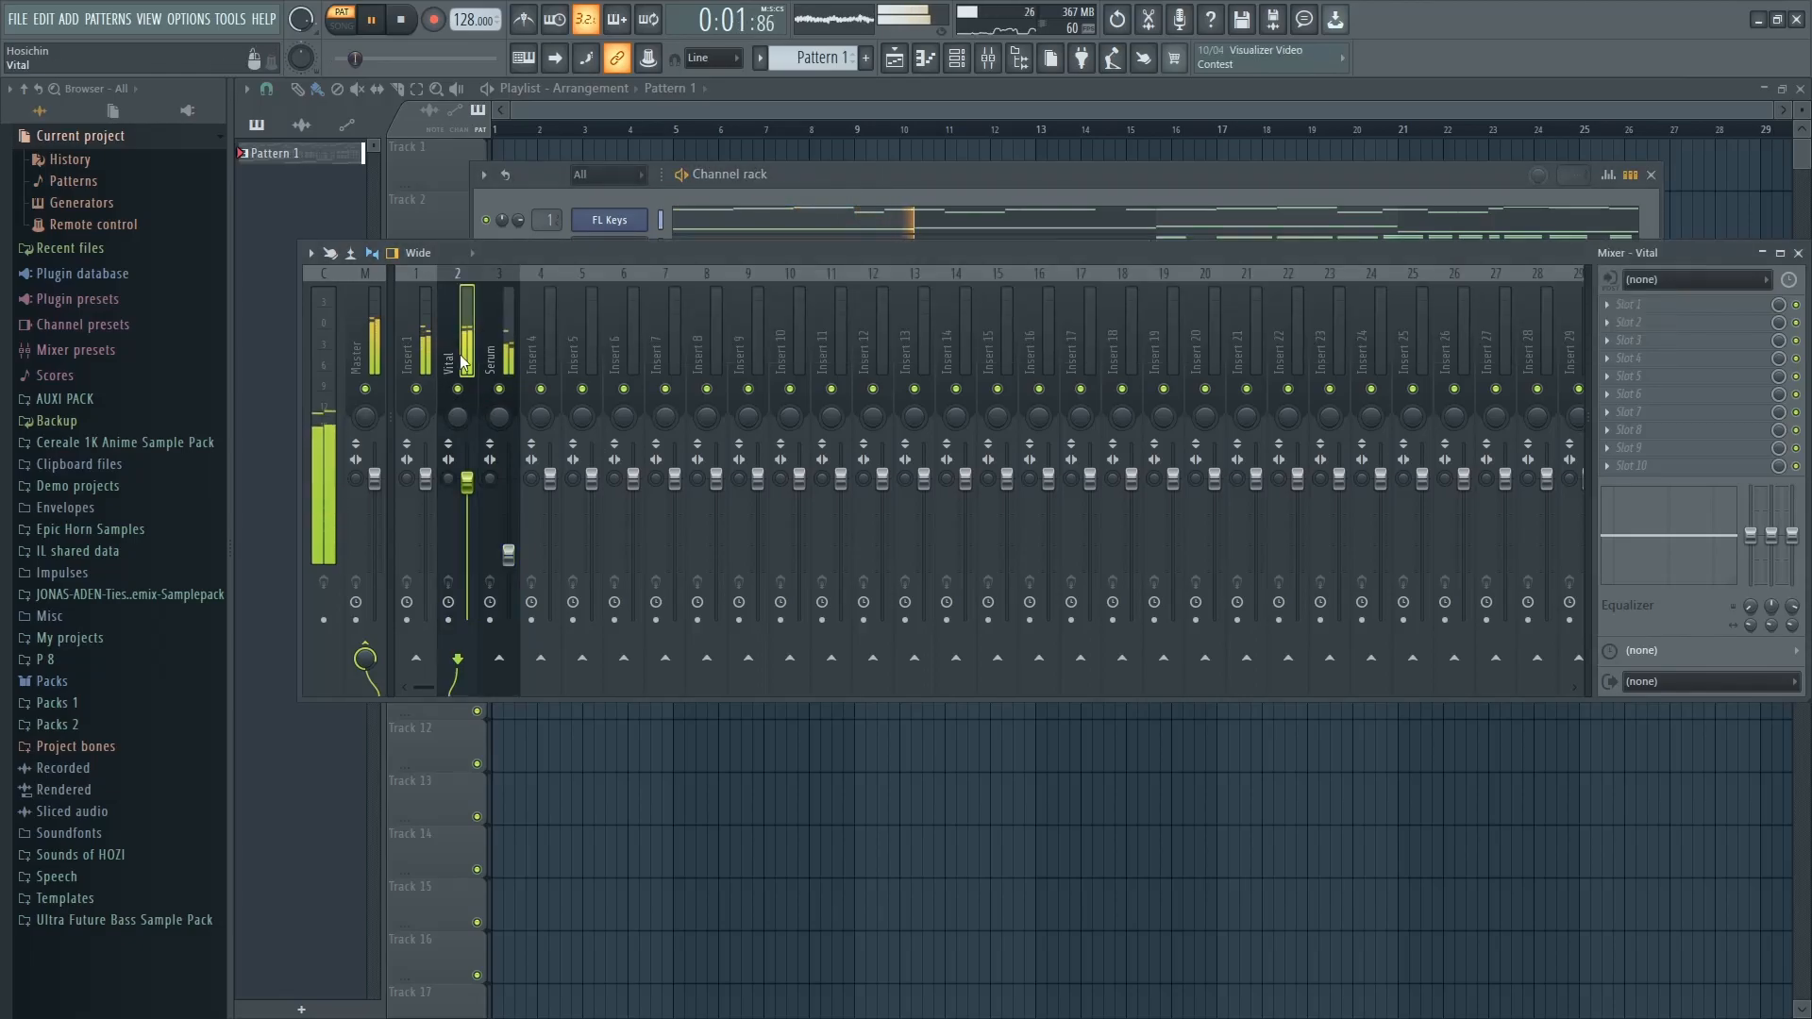
left_click(754, 203)
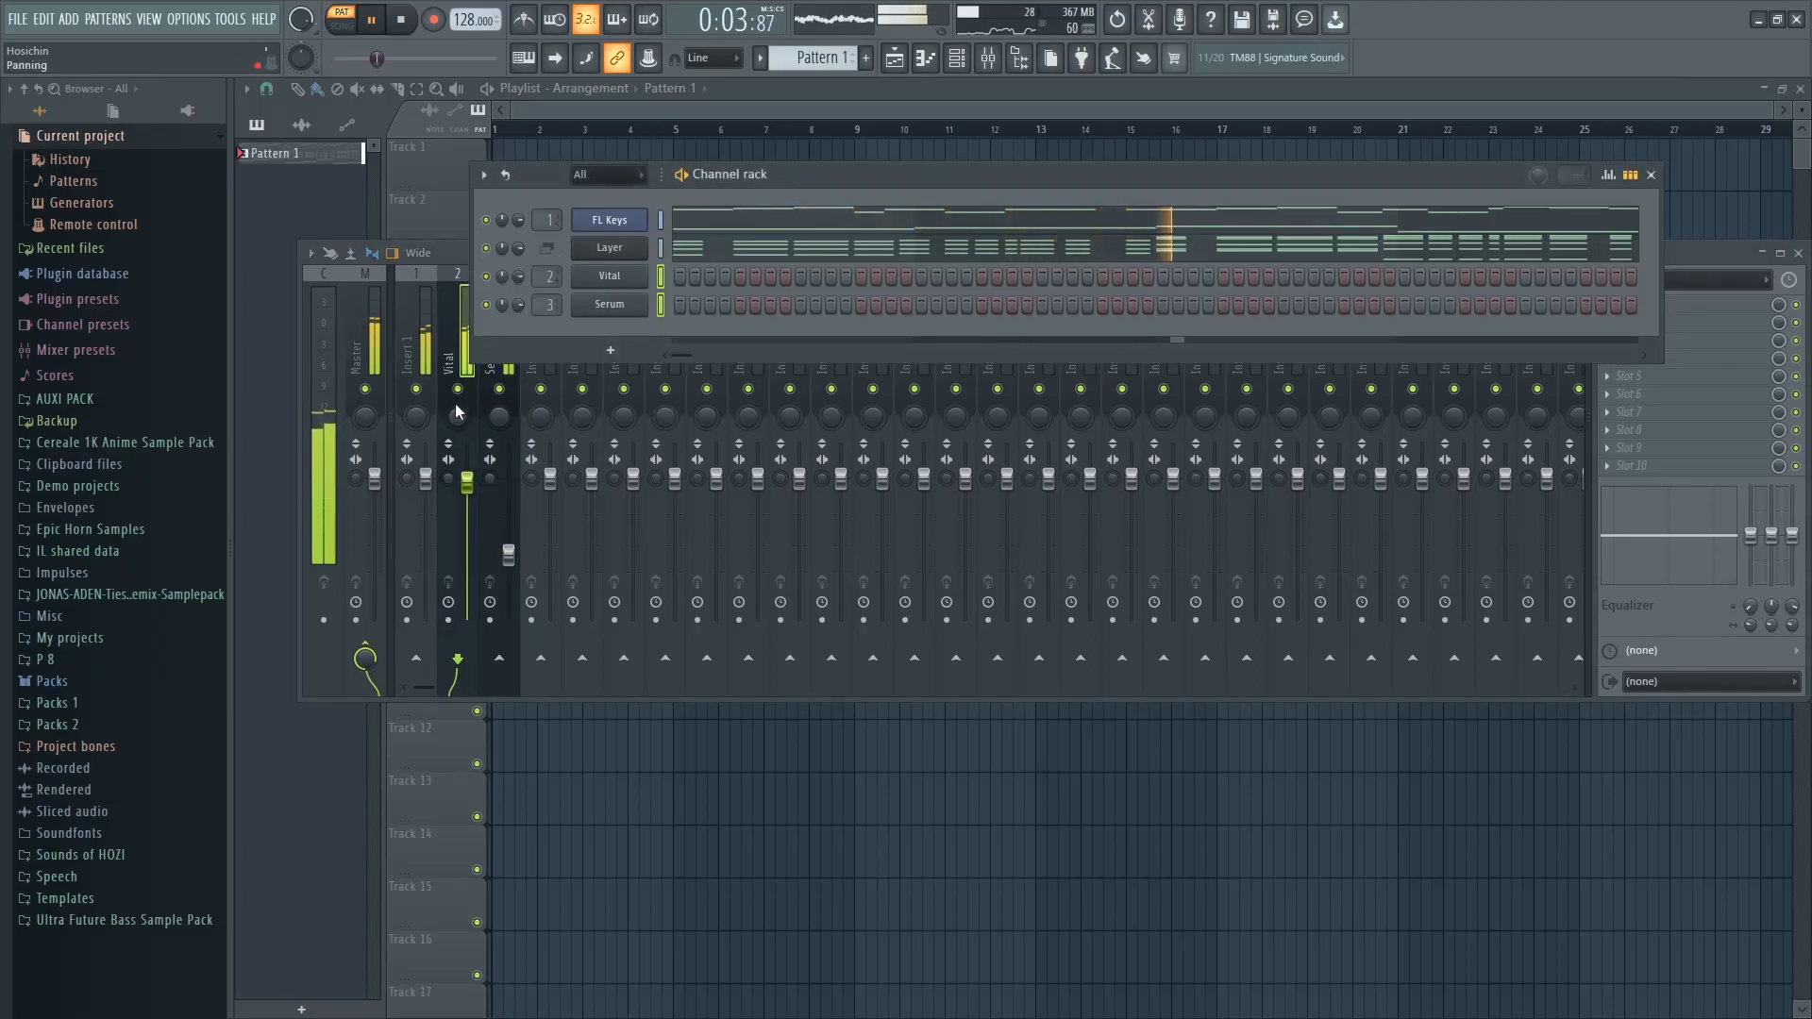
left_click(465, 366)
left_click(510, 362, "ctrl+shift")
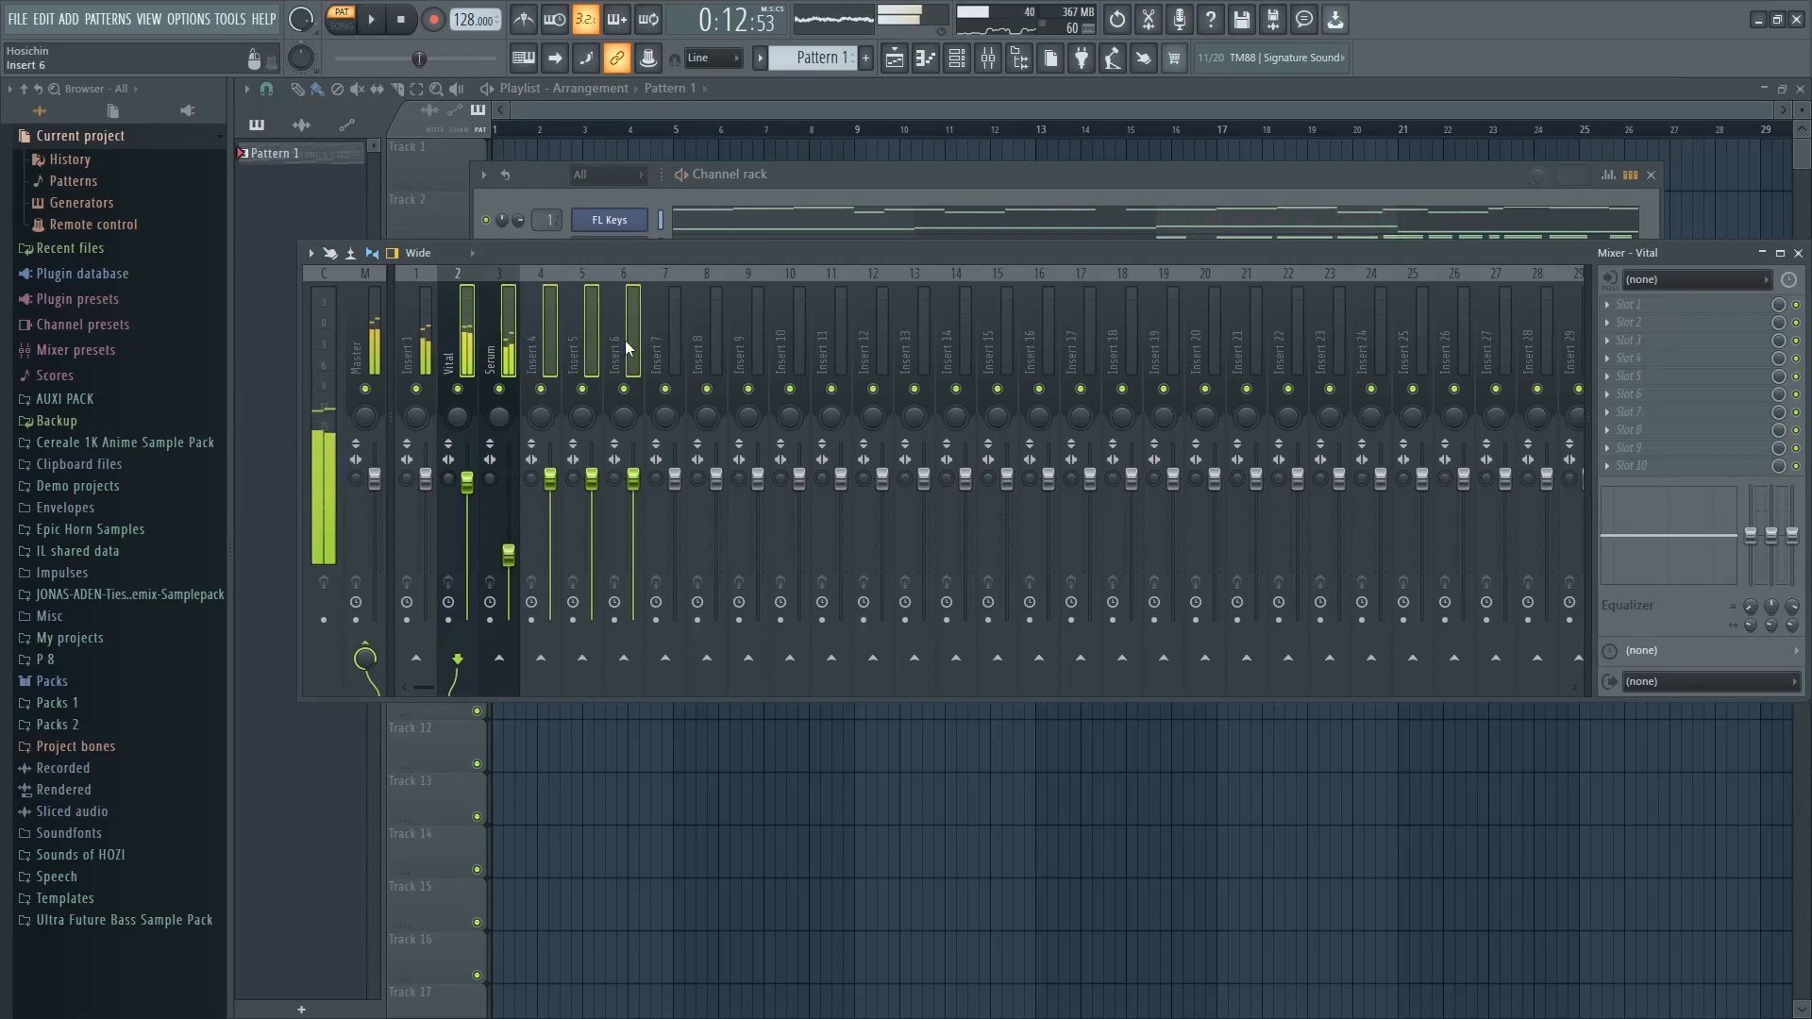
key("space")
right_click(790, 658)
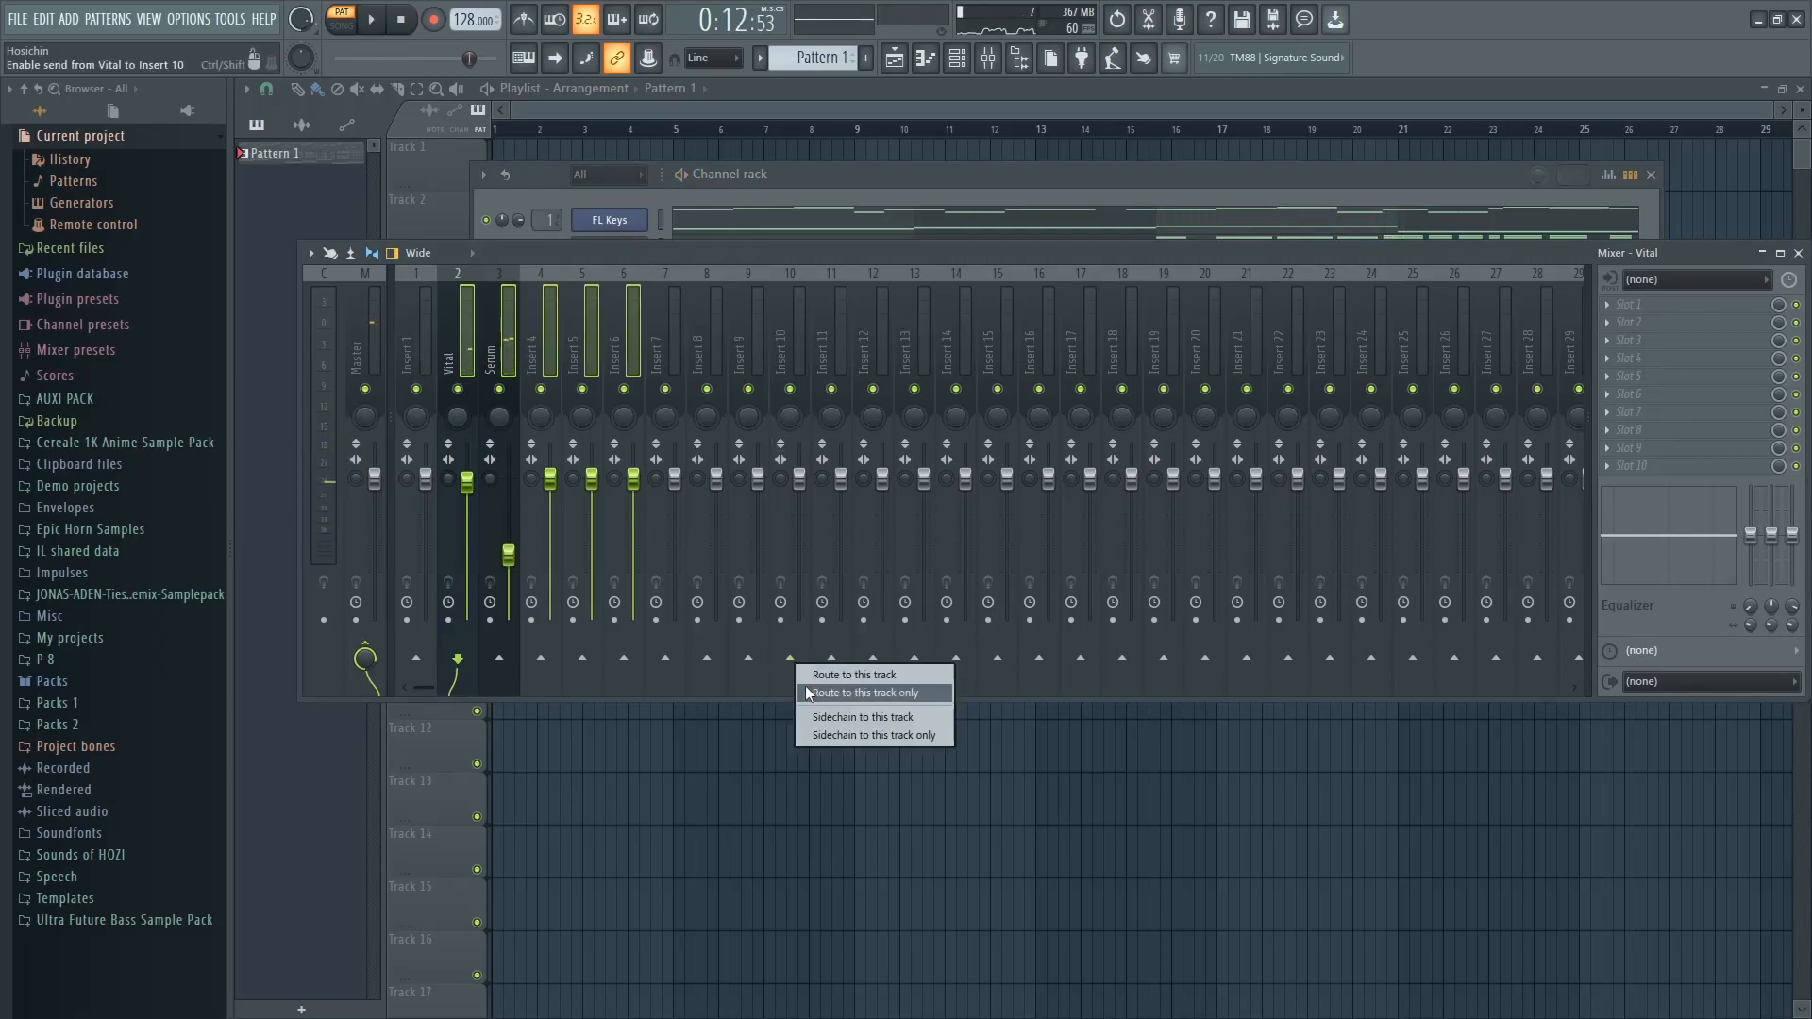
left_click(830, 692)
Dock mixer track Insert 10 on the left side, beside the Master track
left_click(795, 342)
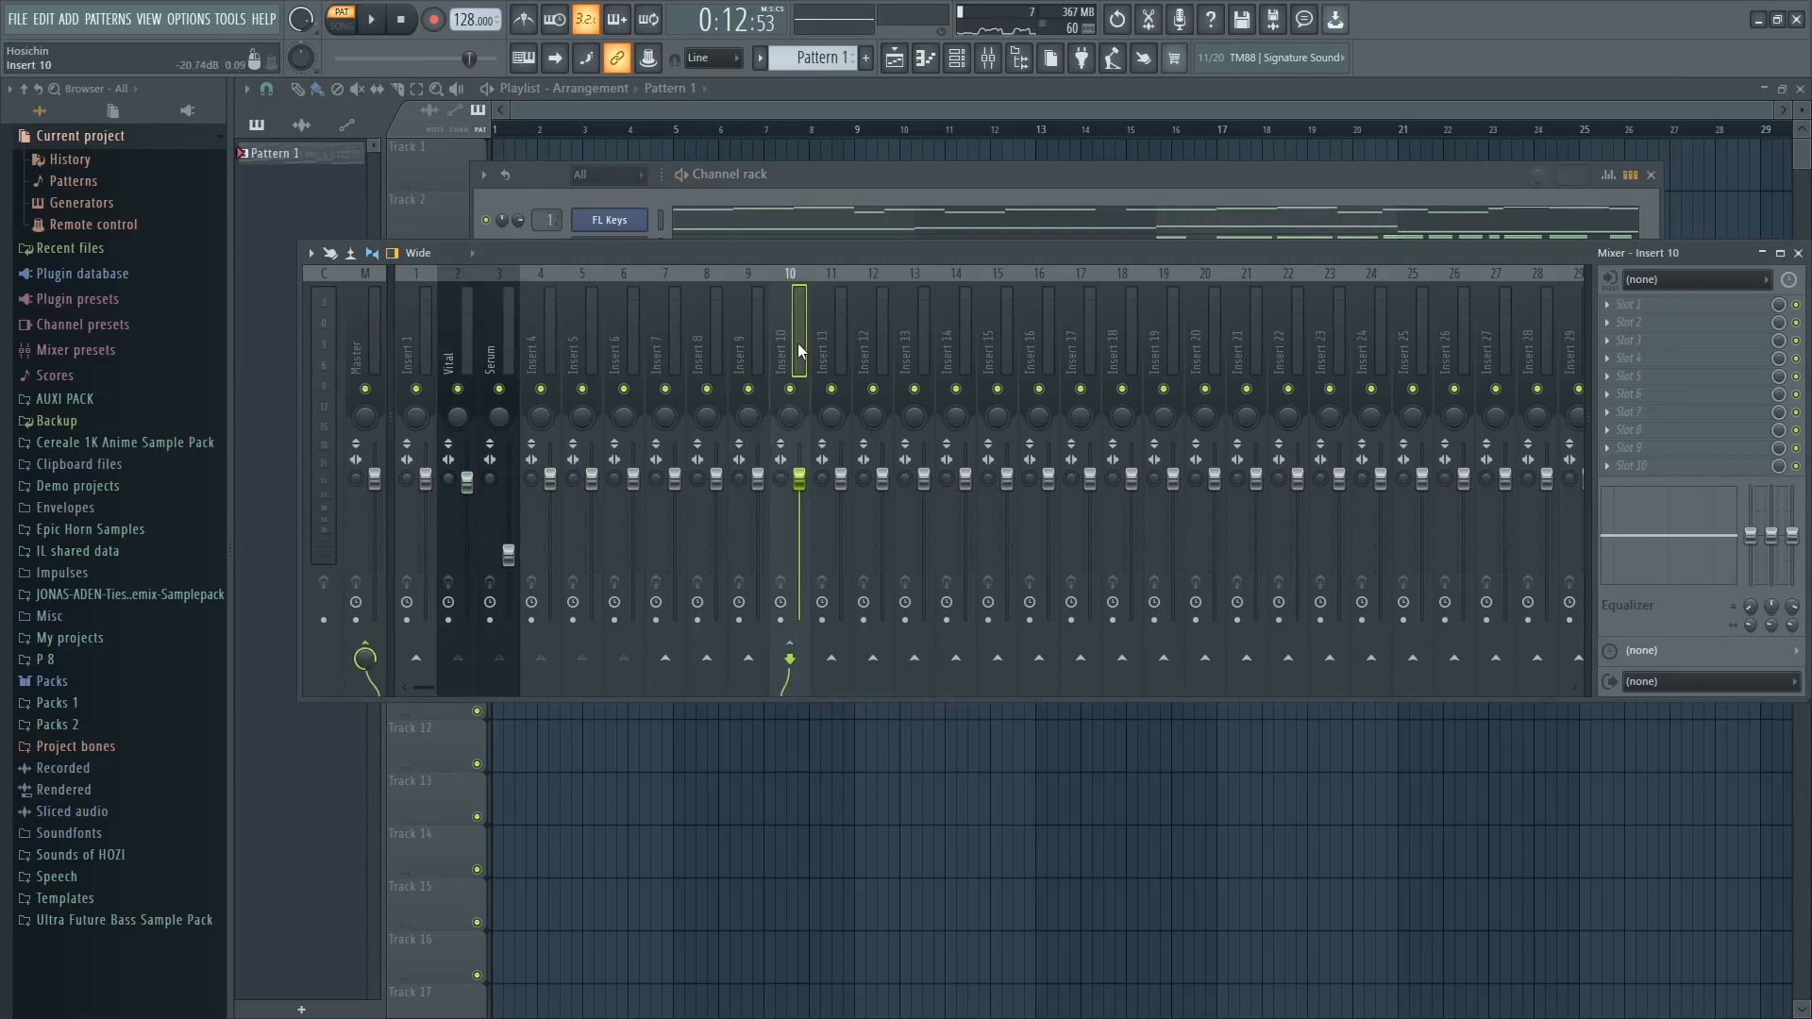
right_click(796, 342)
mouse_move(920, 498)
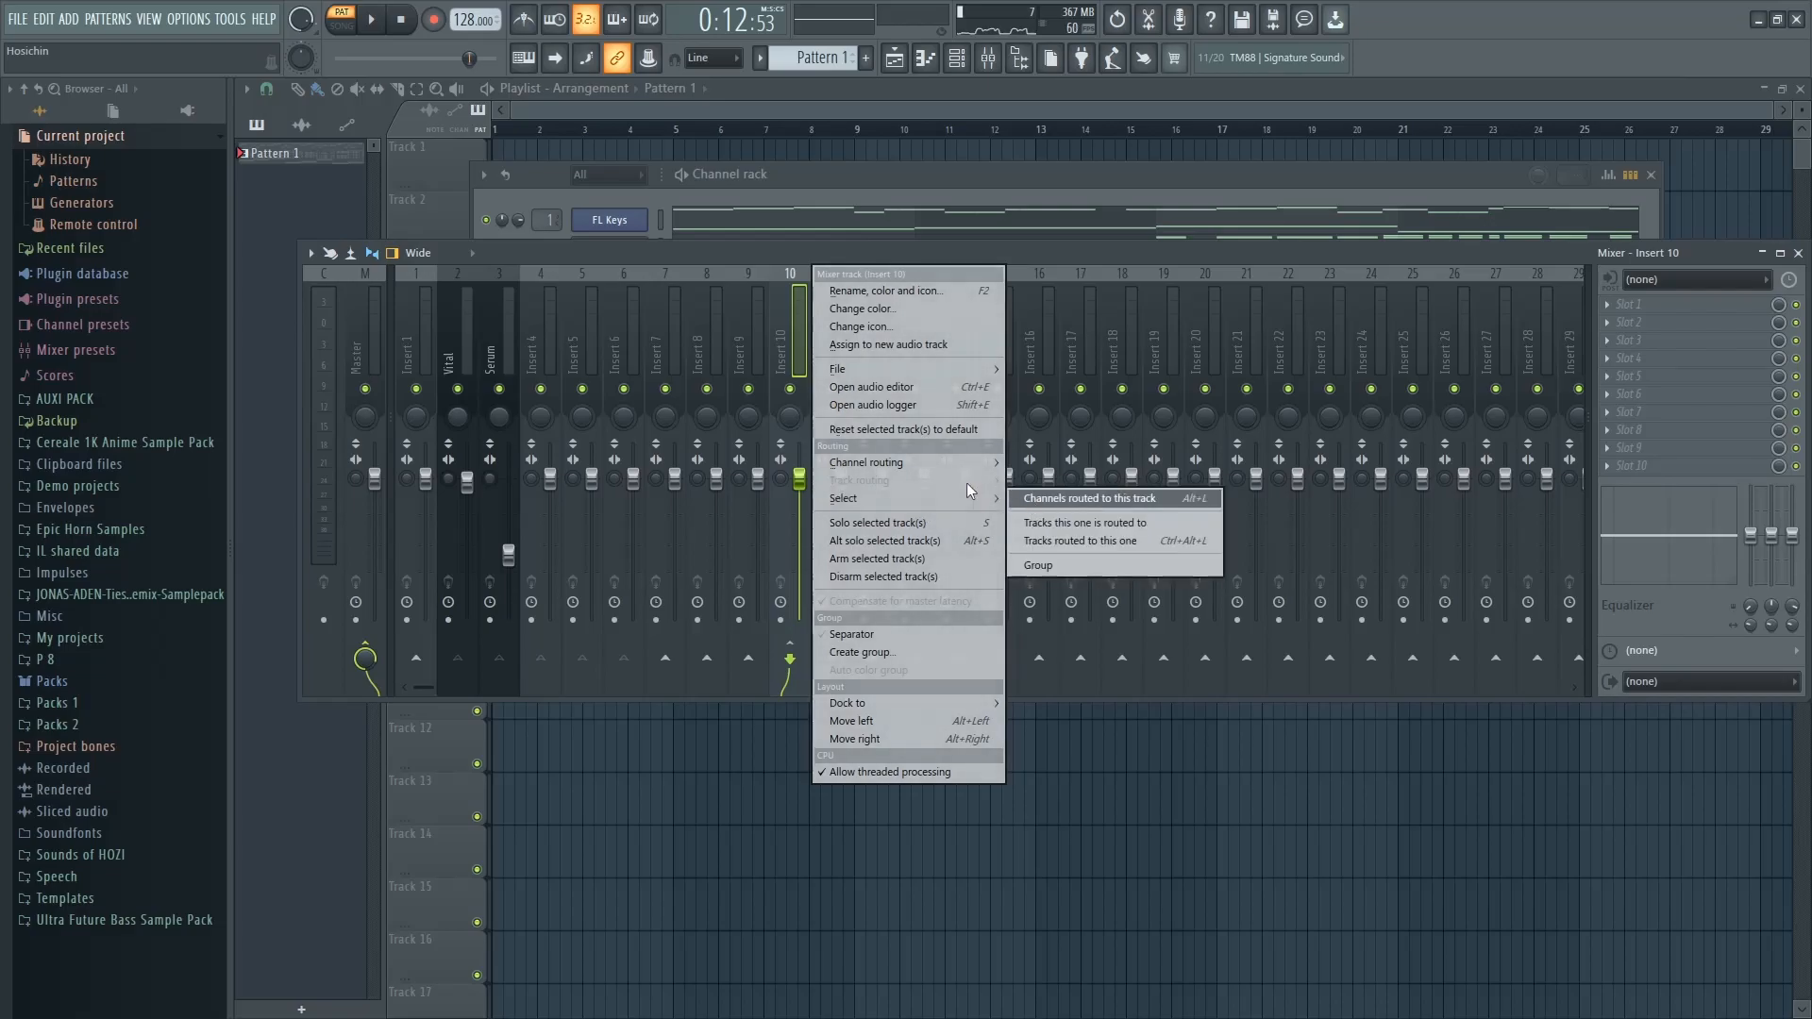
mouse_move(1002, 469)
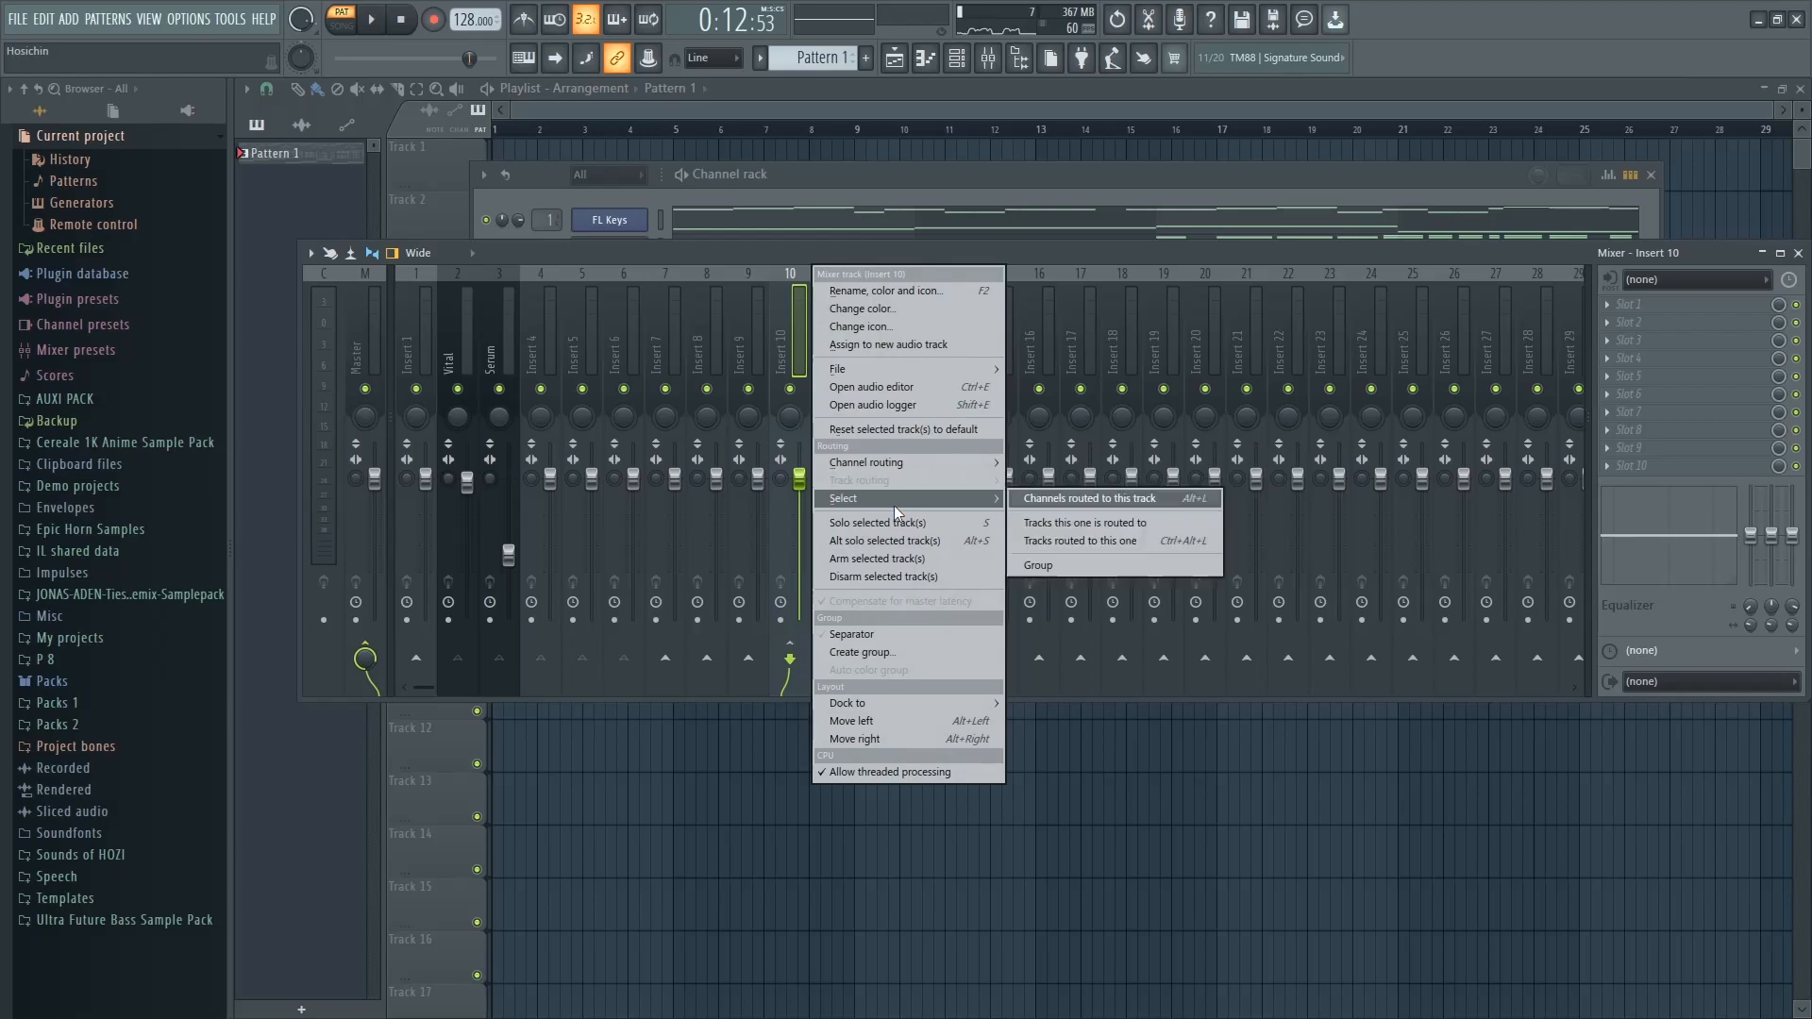
mouse_move(871, 706)
left_click(1030, 705)
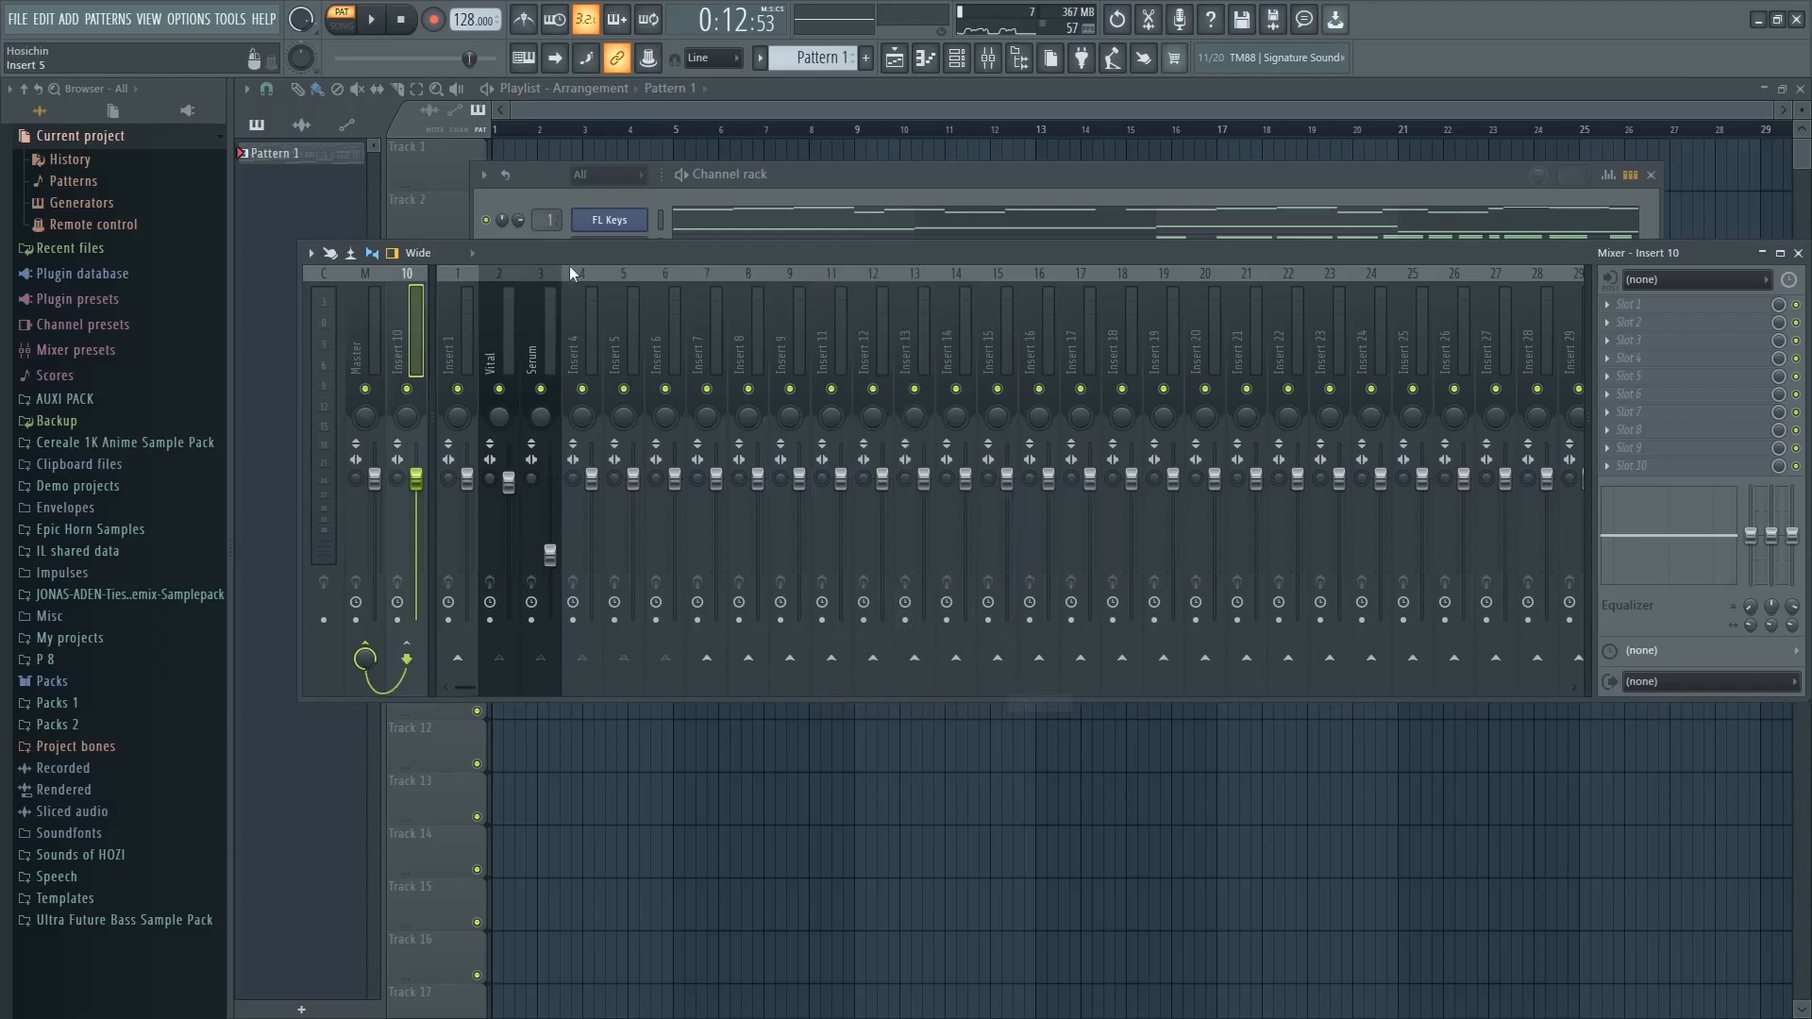
Load Kickstart in effect slot 10 of Insert 10 and play the pattern to hear the pumping
left_click(1694, 466)
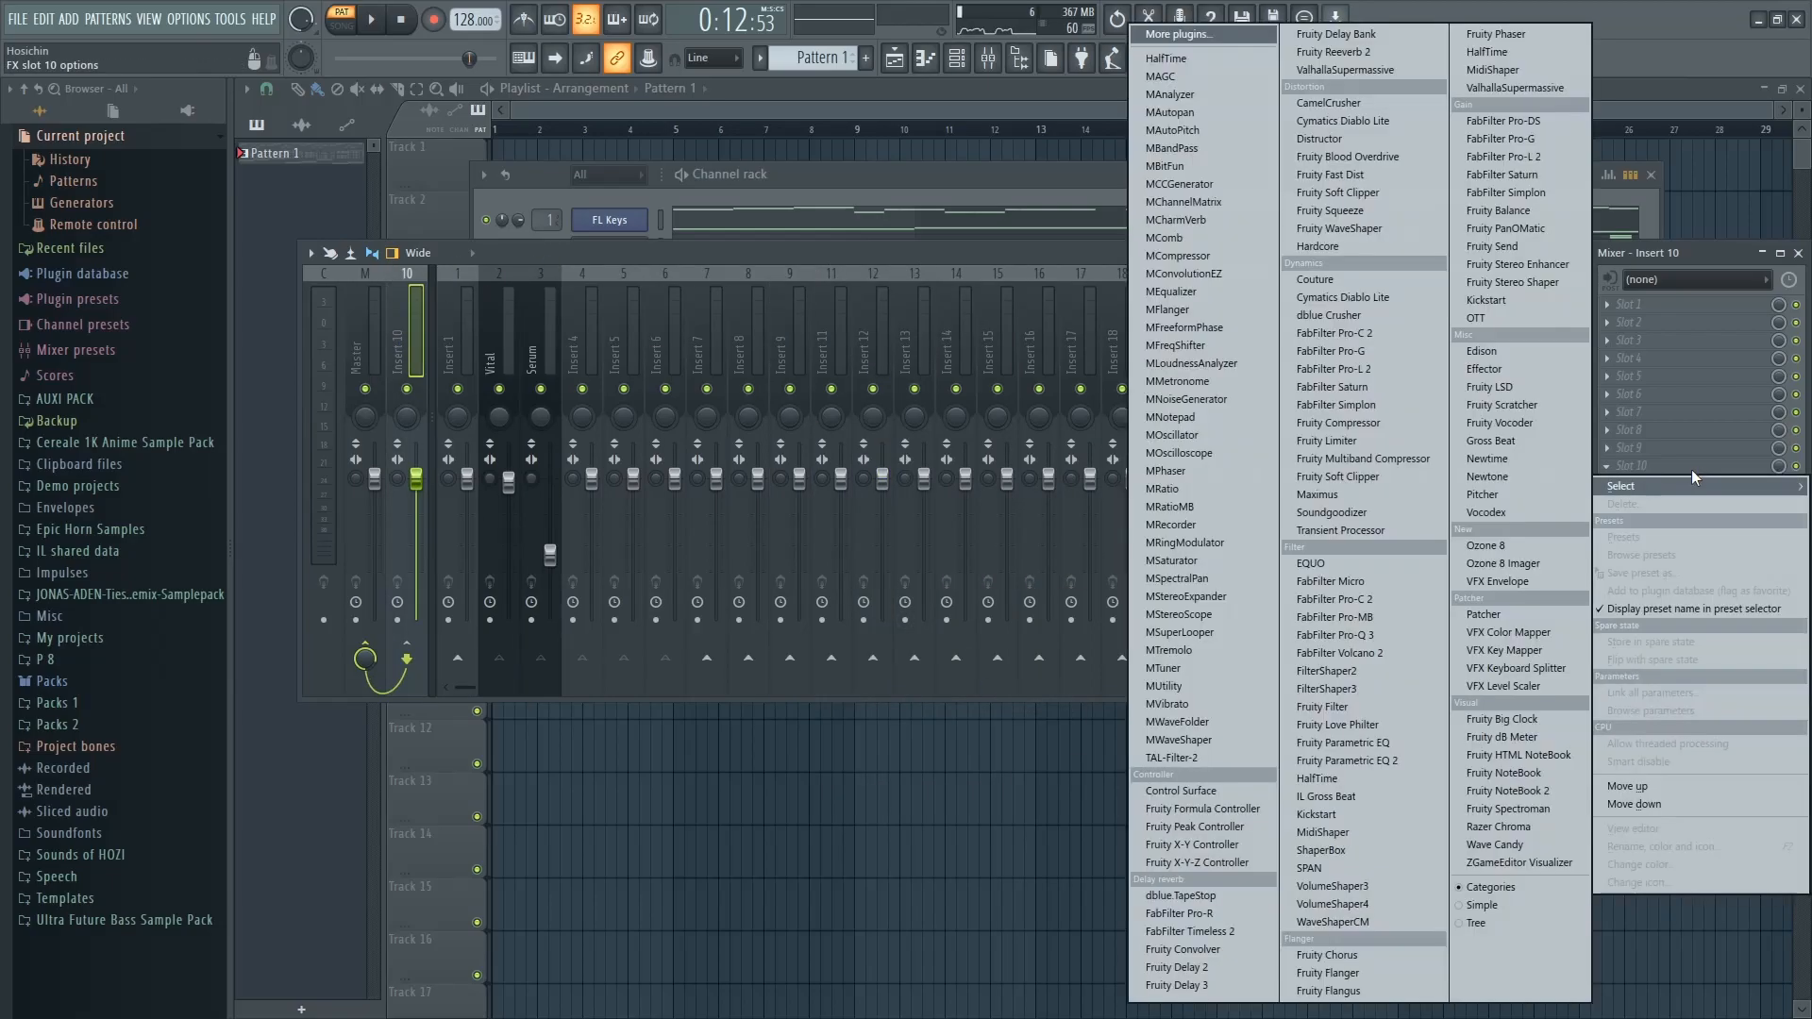
left_click(1480, 300)
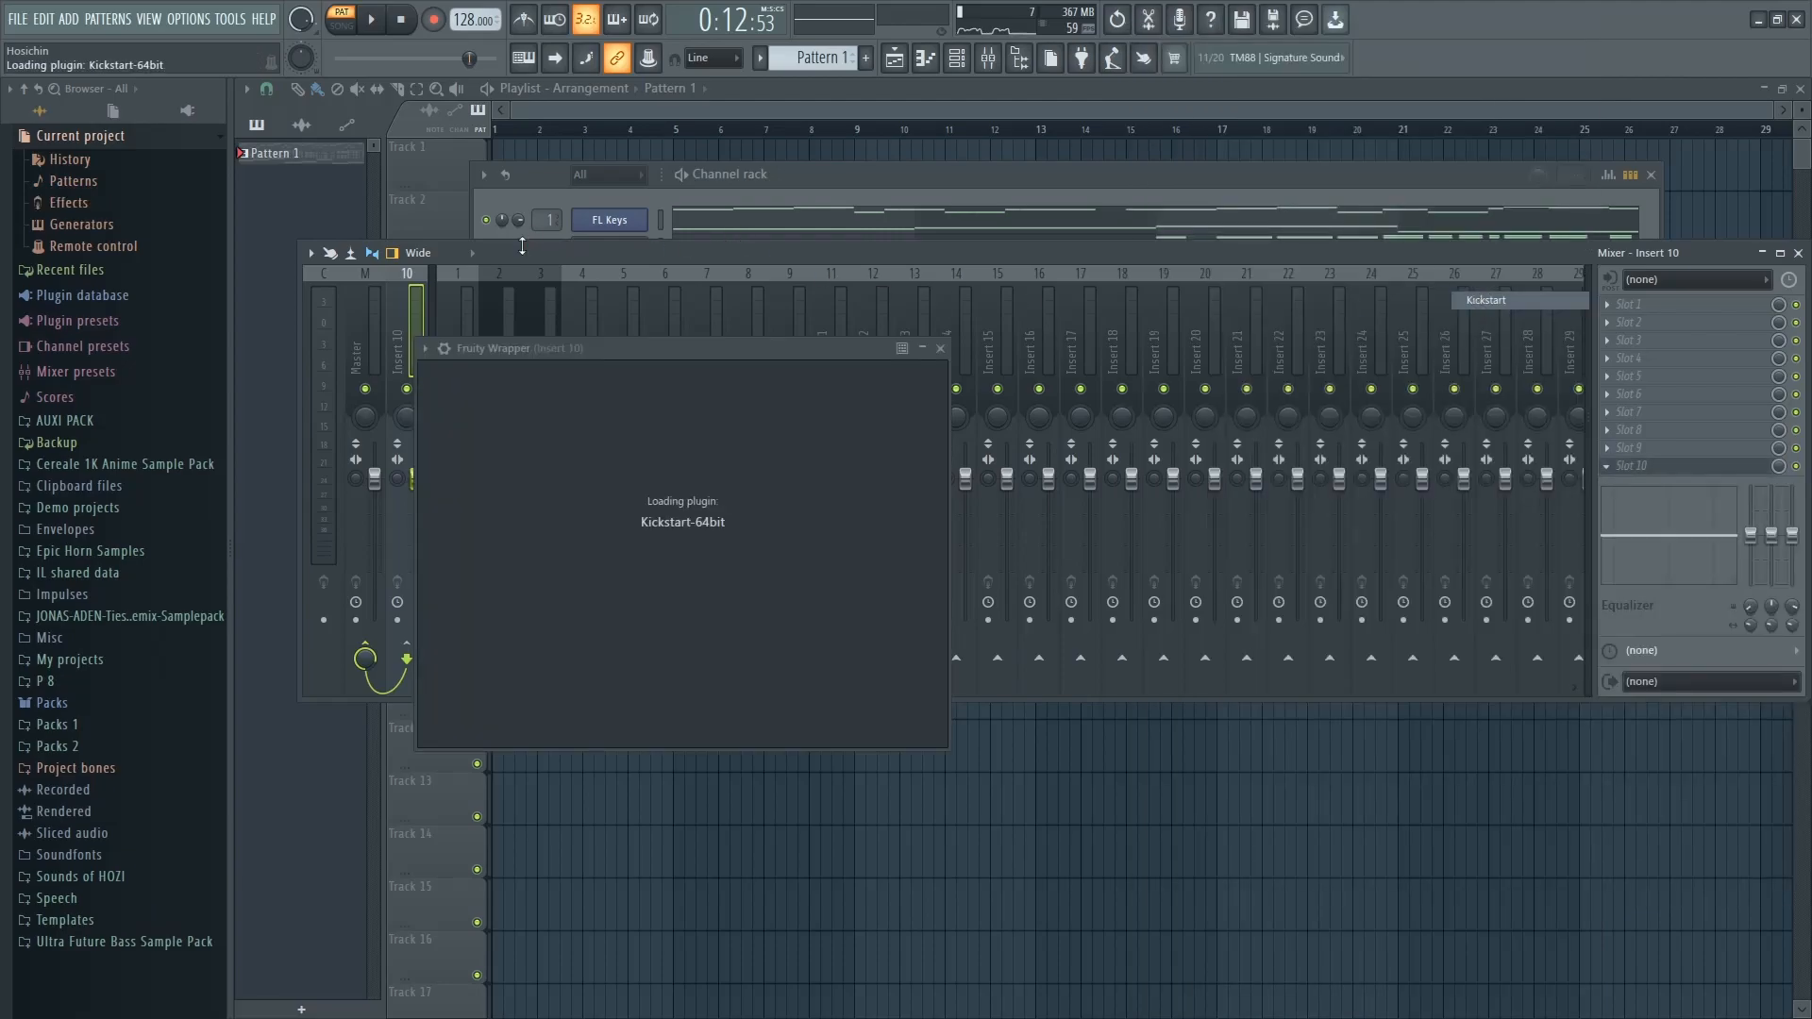
key("space")
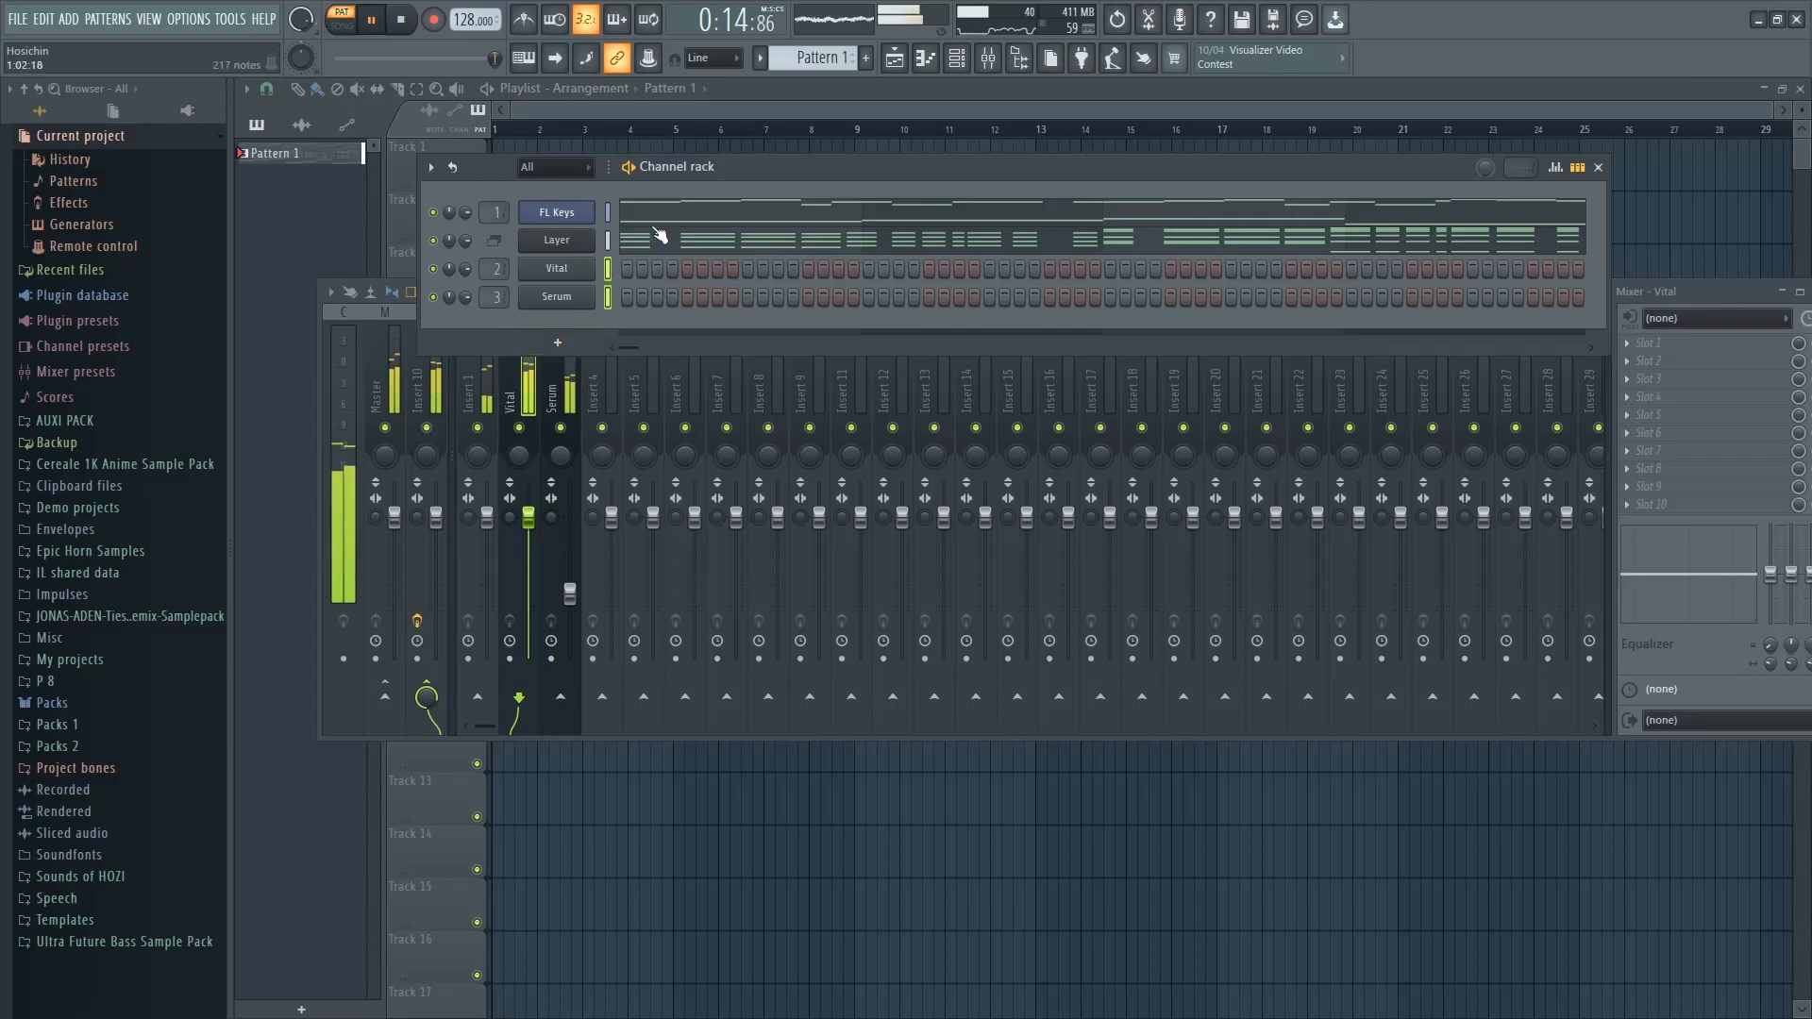
key("space")
Place Pattern 1 on playlist Track 3 at bar 9 and play the song from there
left_click_drag(357, 153, 914, 287)
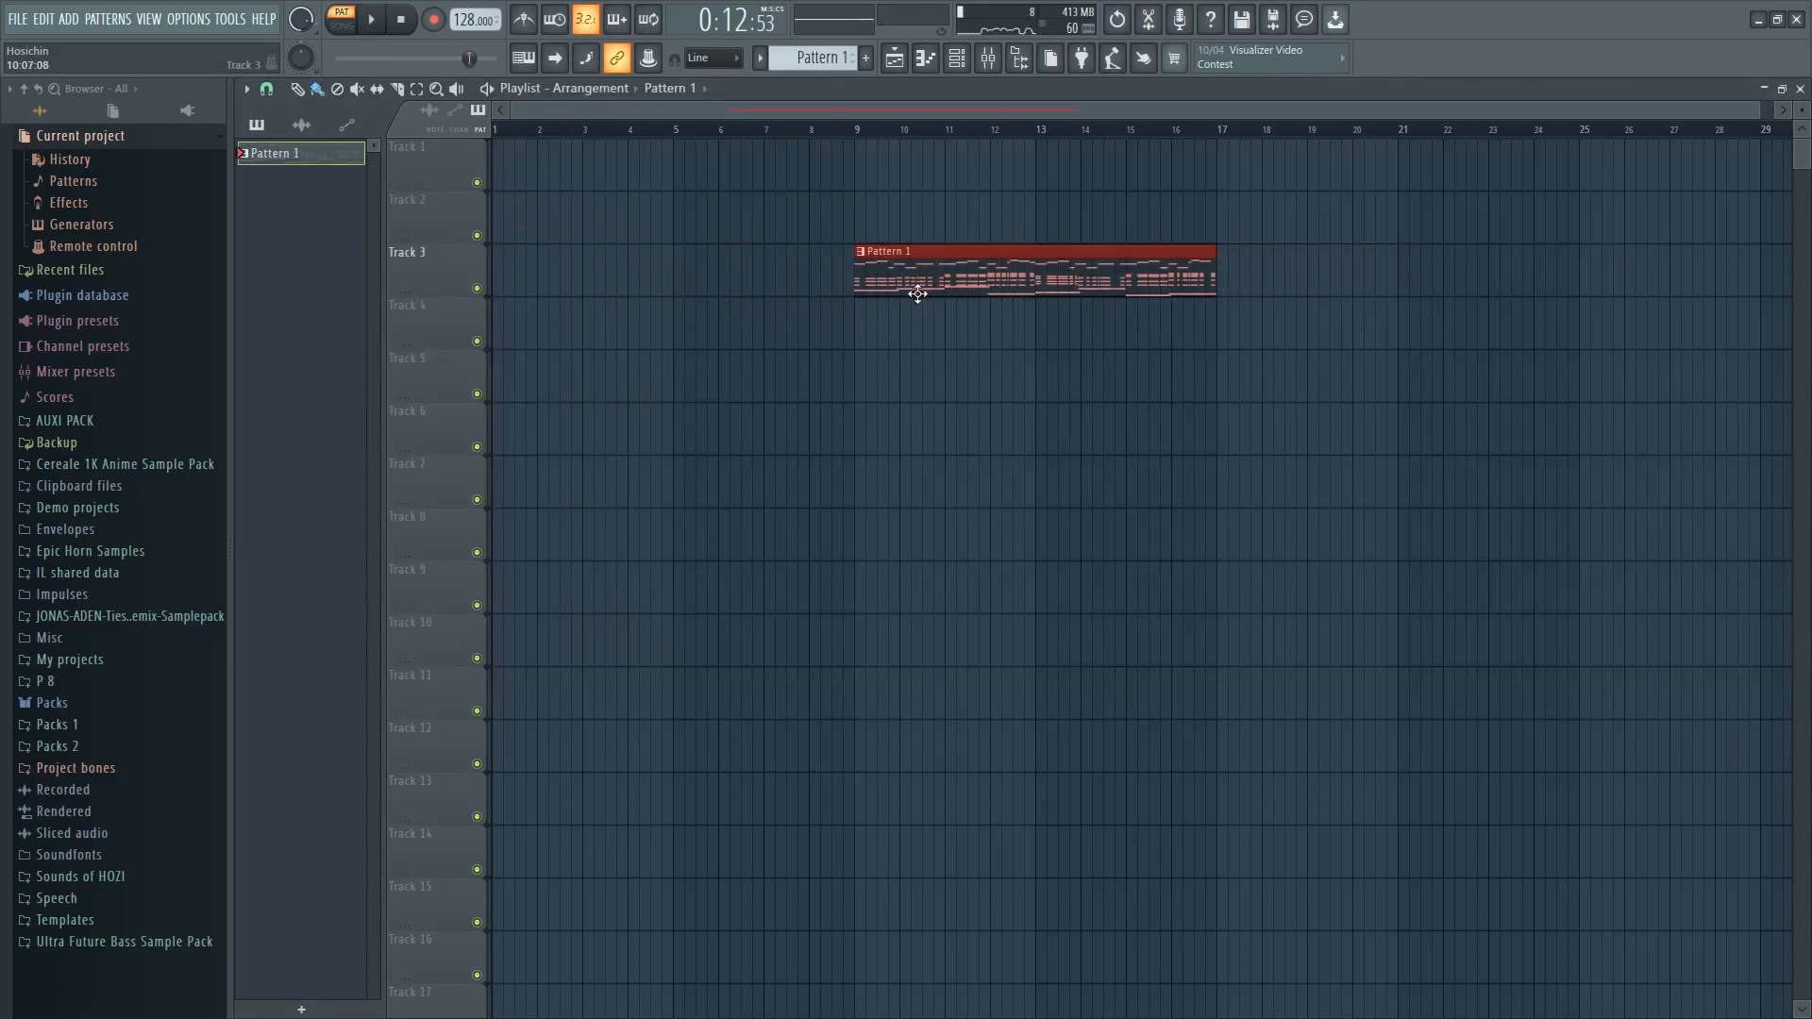
left_click(862, 134)
key("space")
Add a second Serum channel and load the MHA_Chords 05 Plucky preset from MHA Serum Vol 1
left_click(955, 59)
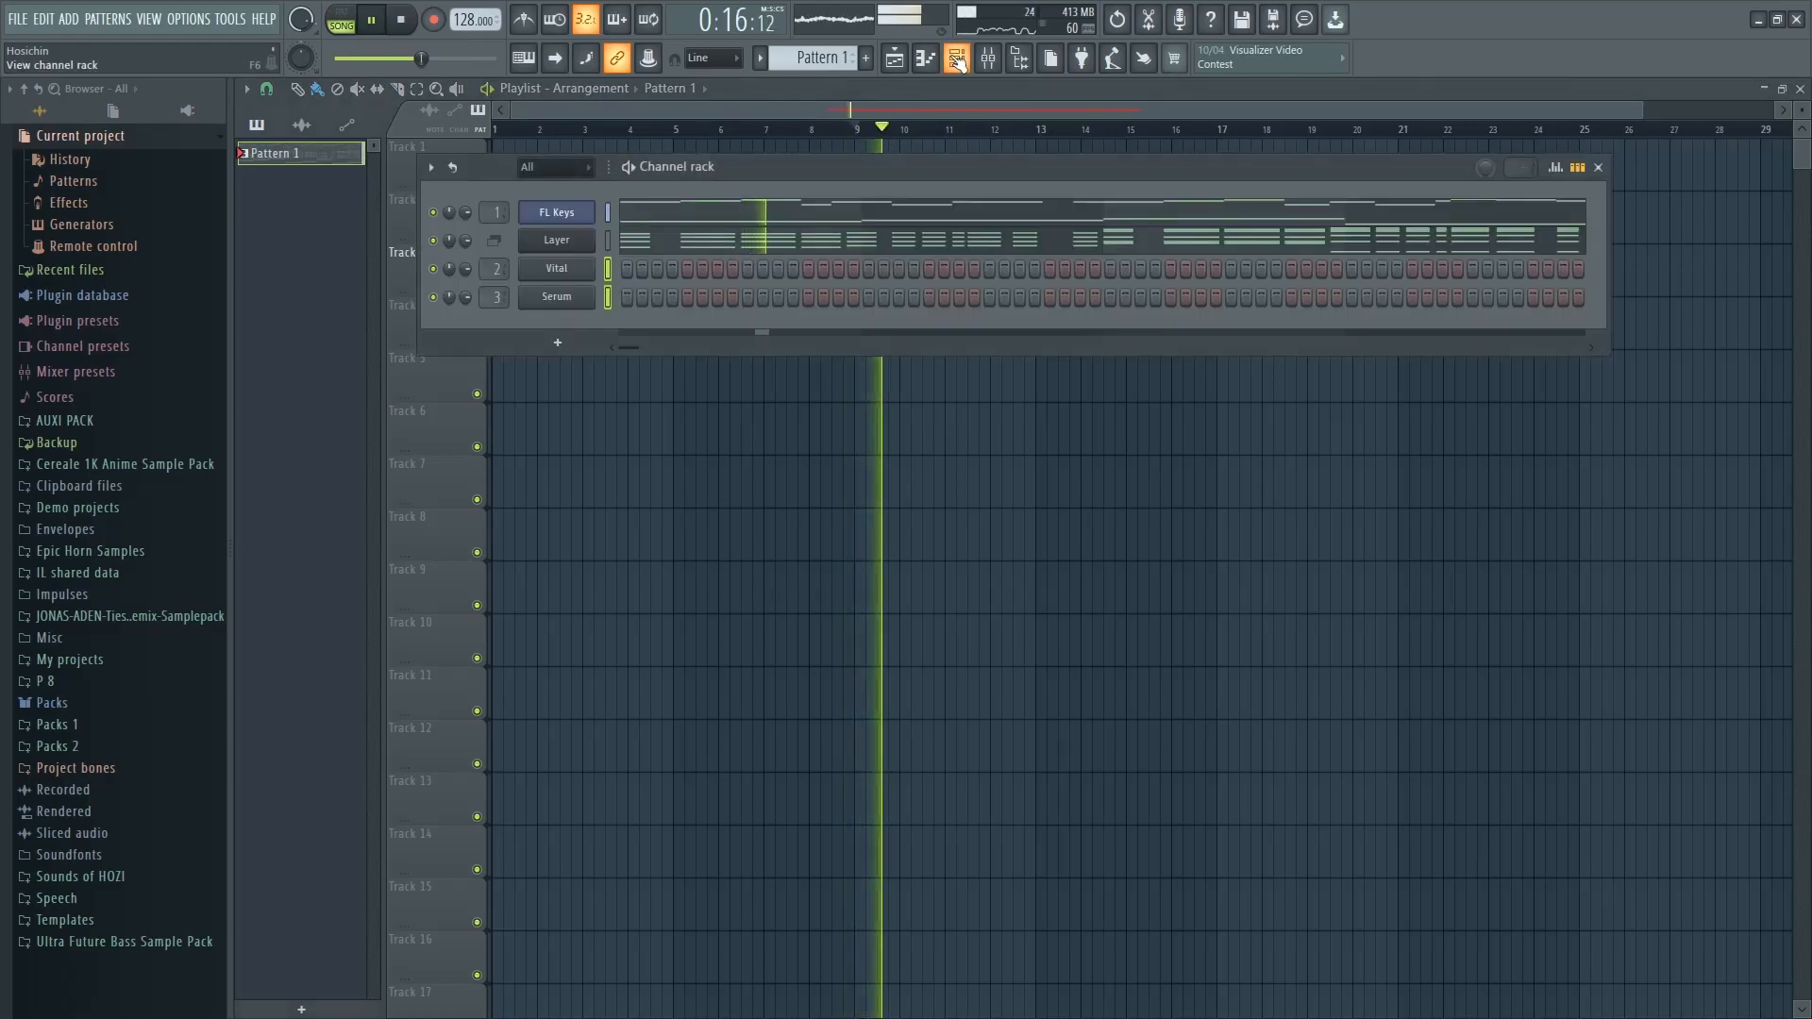
left_click(557, 343)
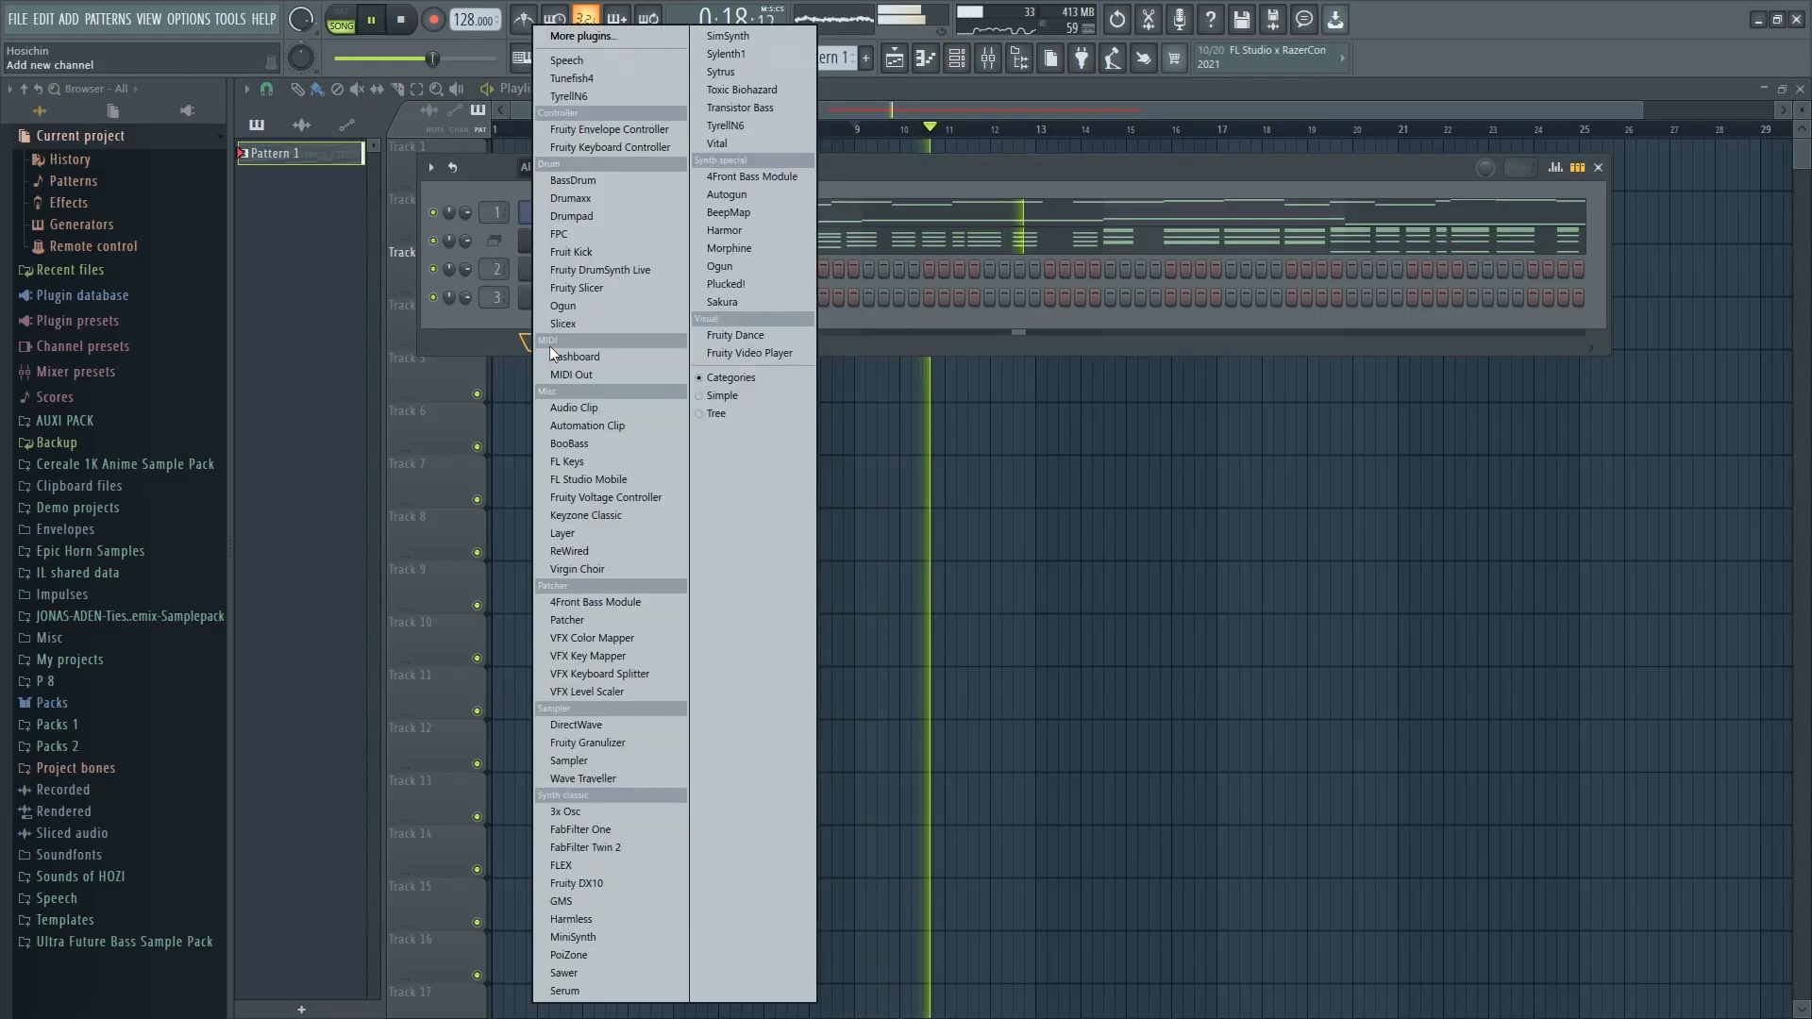
left_click(614, 989)
key("space")
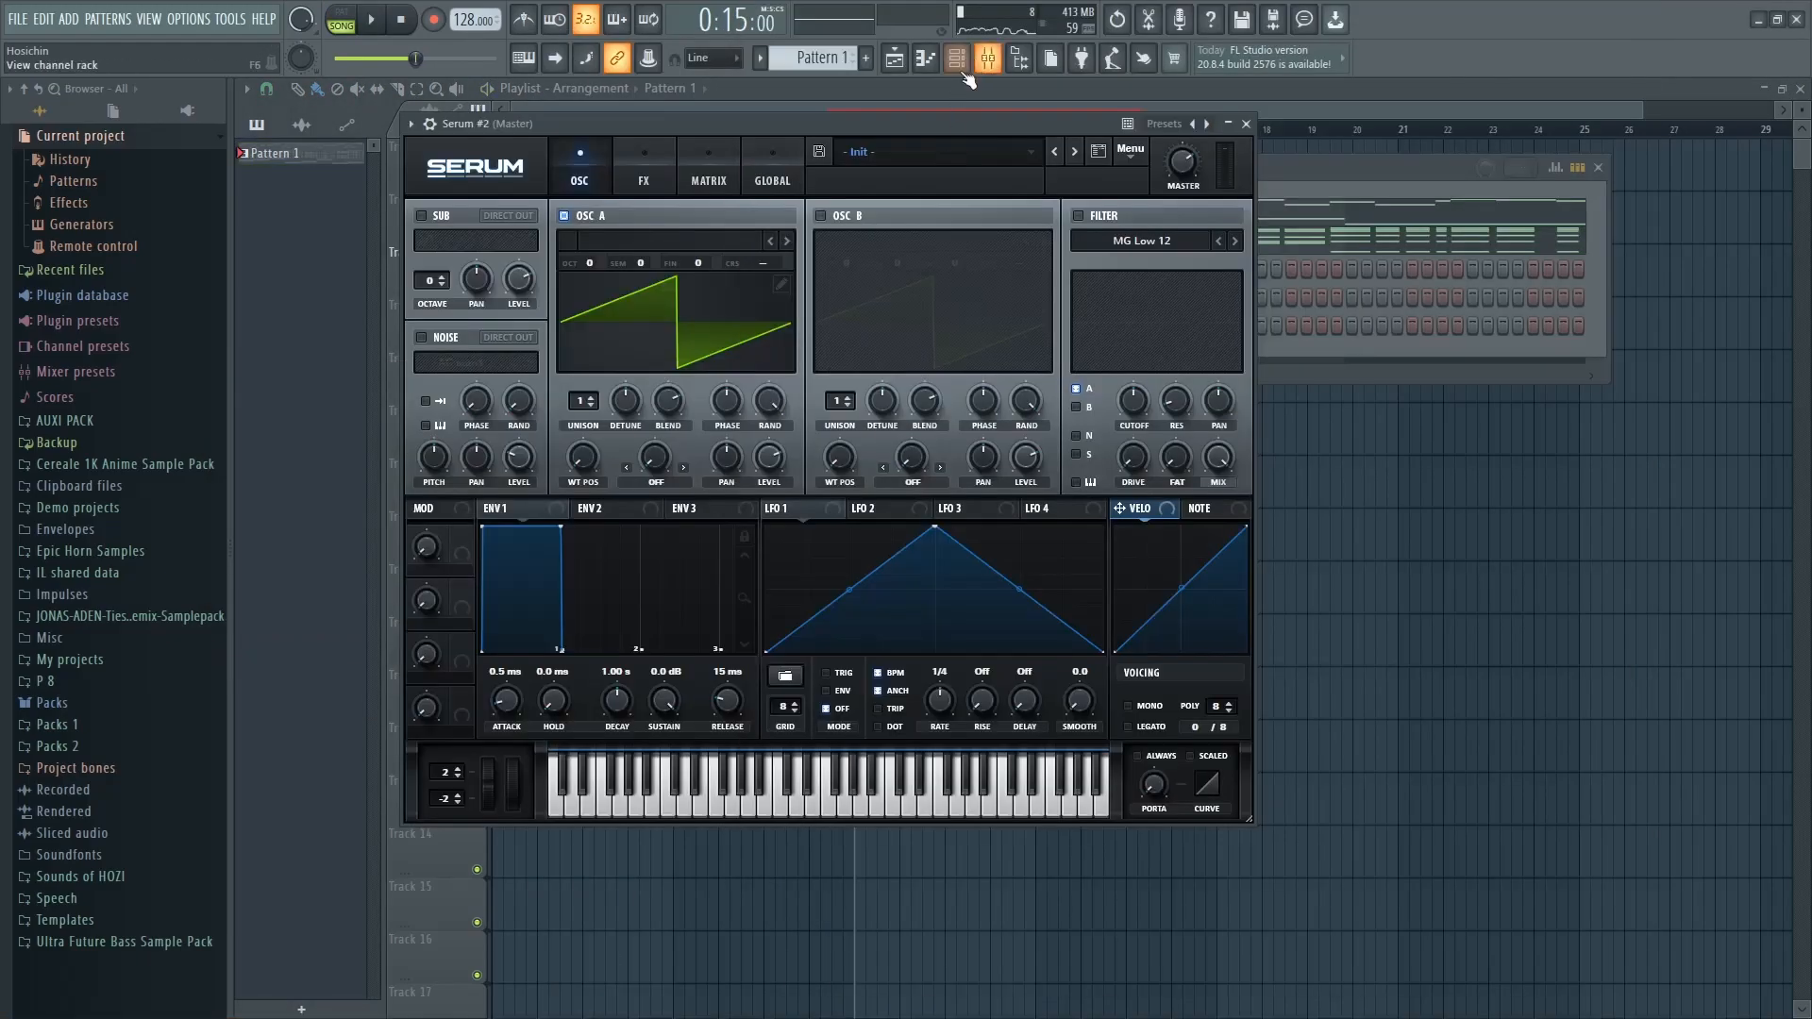
left_click_drag(878, 119, 919, 120)
left_click(937, 156)
mouse_move(993, 201)
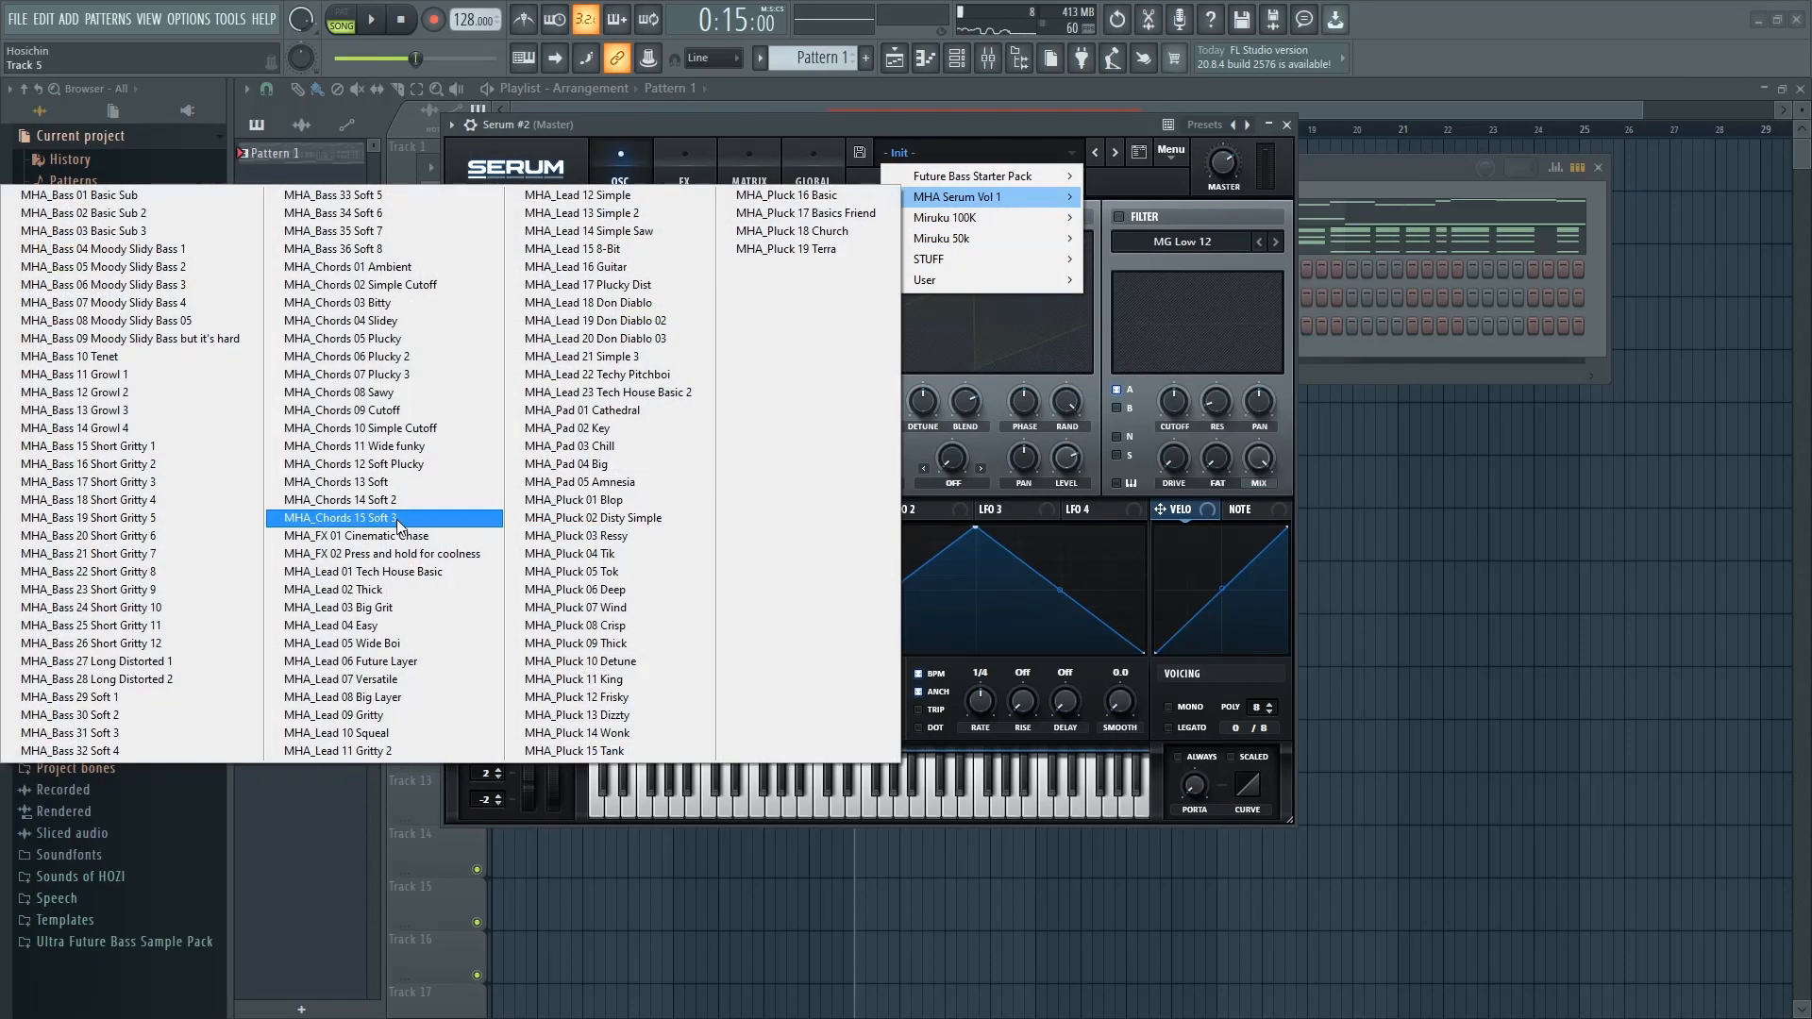
left_click(399, 337)
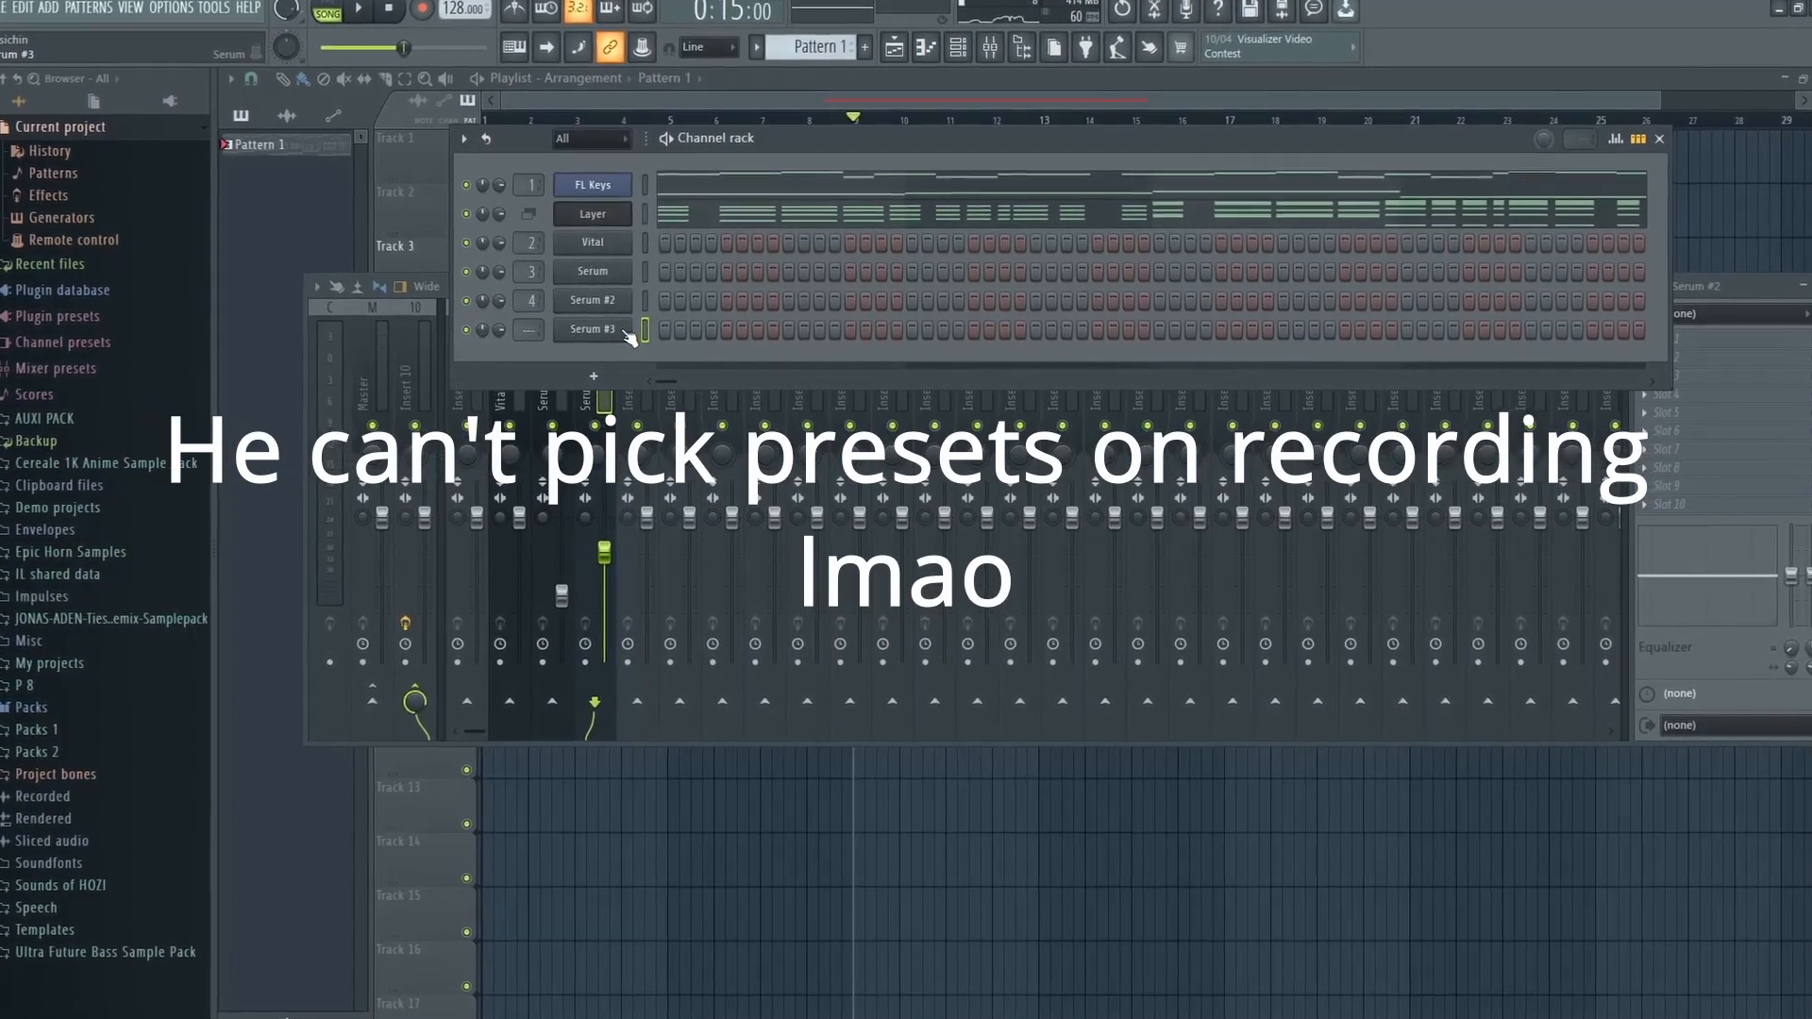
Route Serum #3 to mixer track 5 and lower that track's volume slightly
key("ctrl+l")
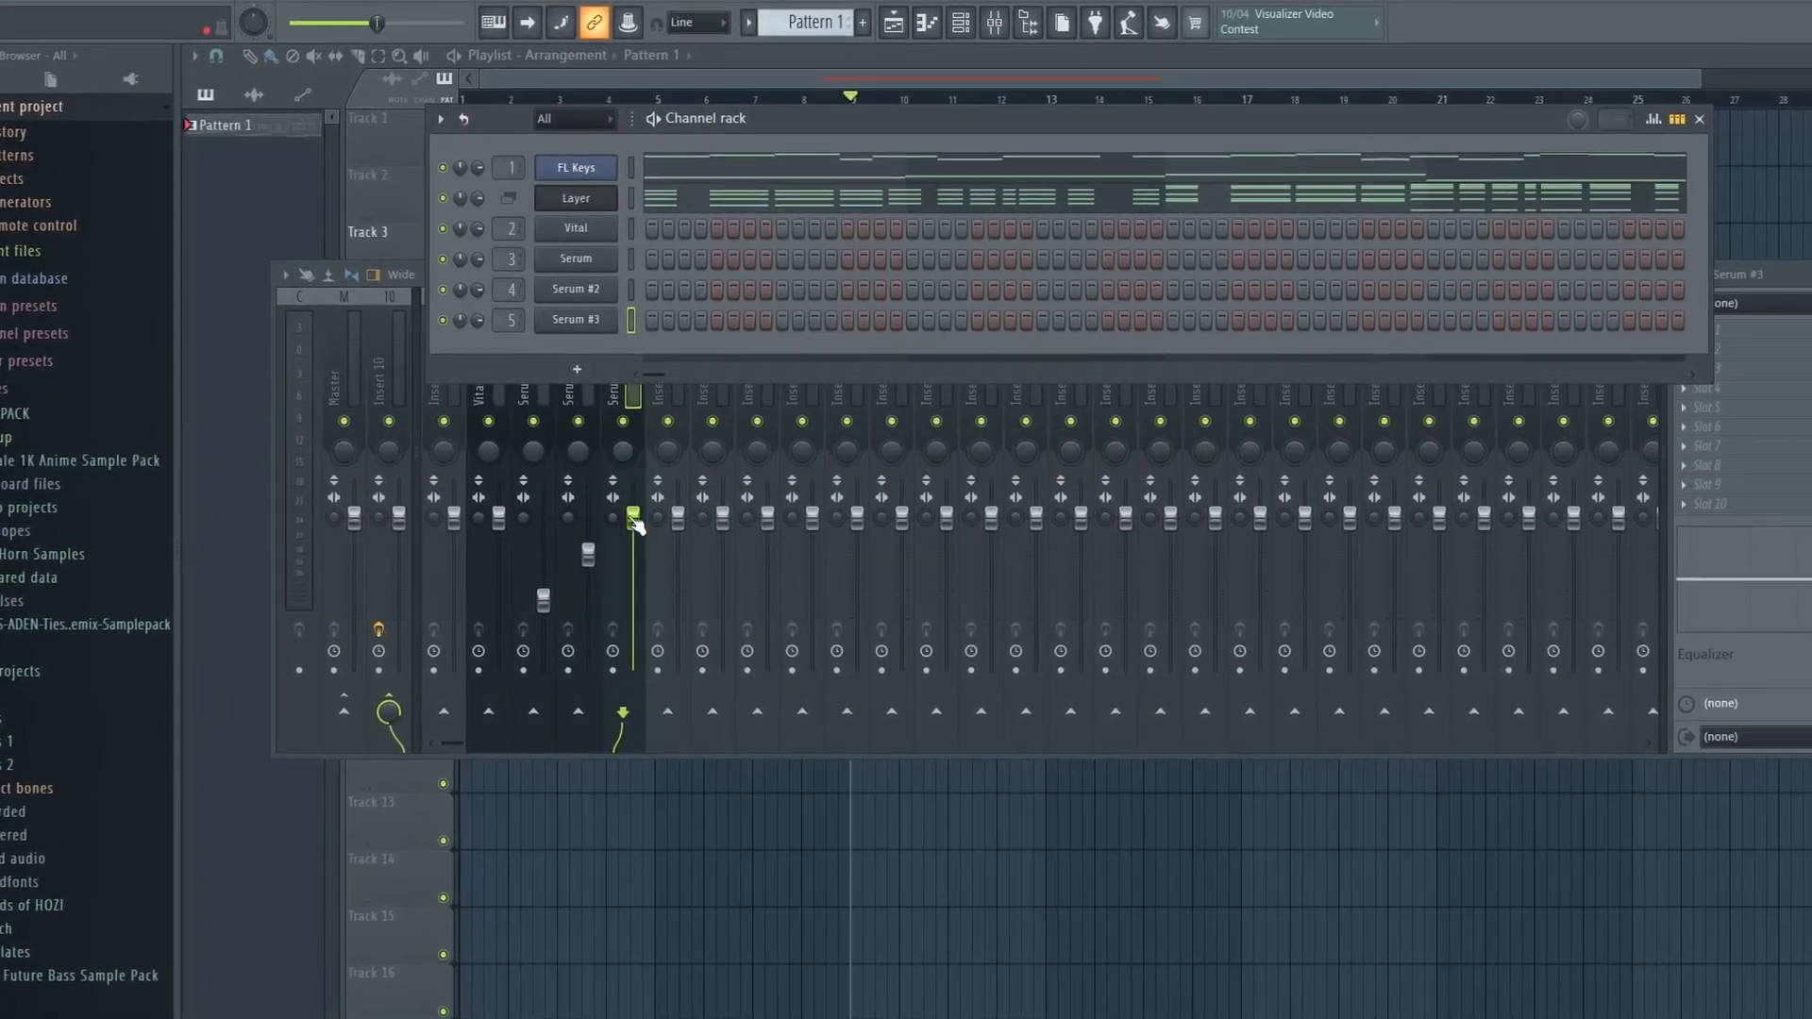
left_click_drag(633, 523, 633, 552)
left_click(787, 118)
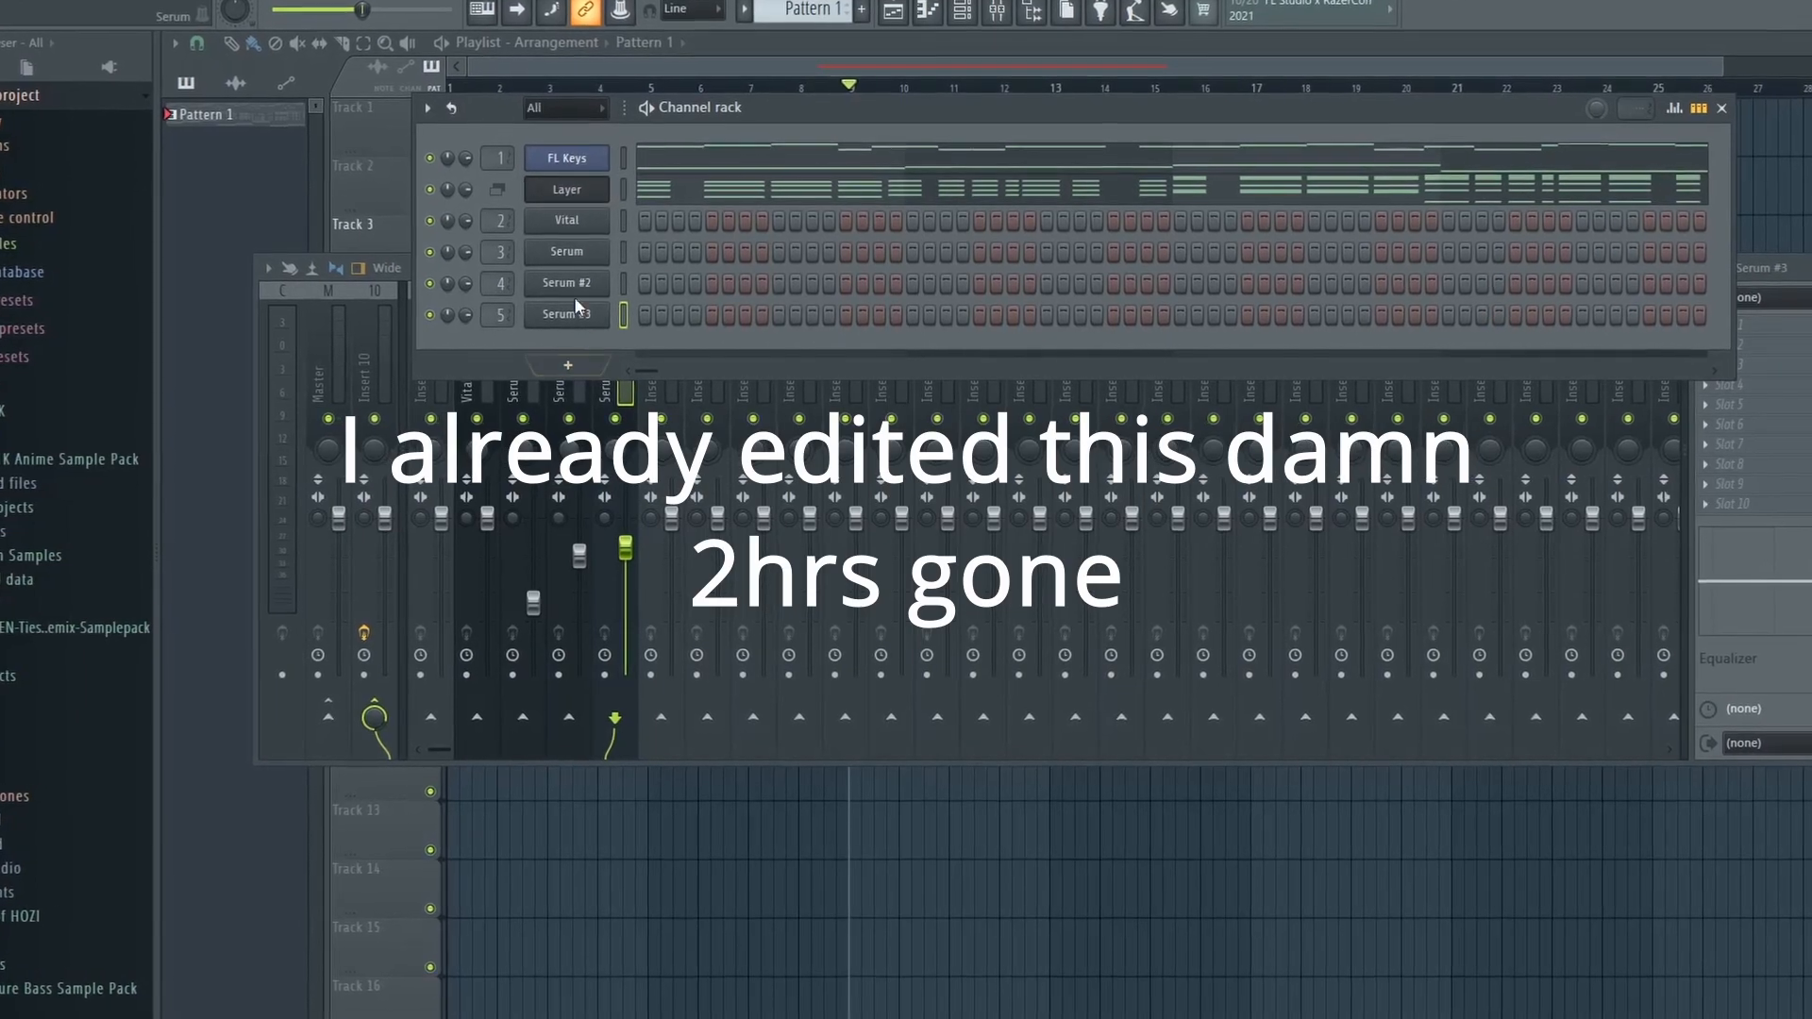
right_click(599, 311)
left_click(913, 331)
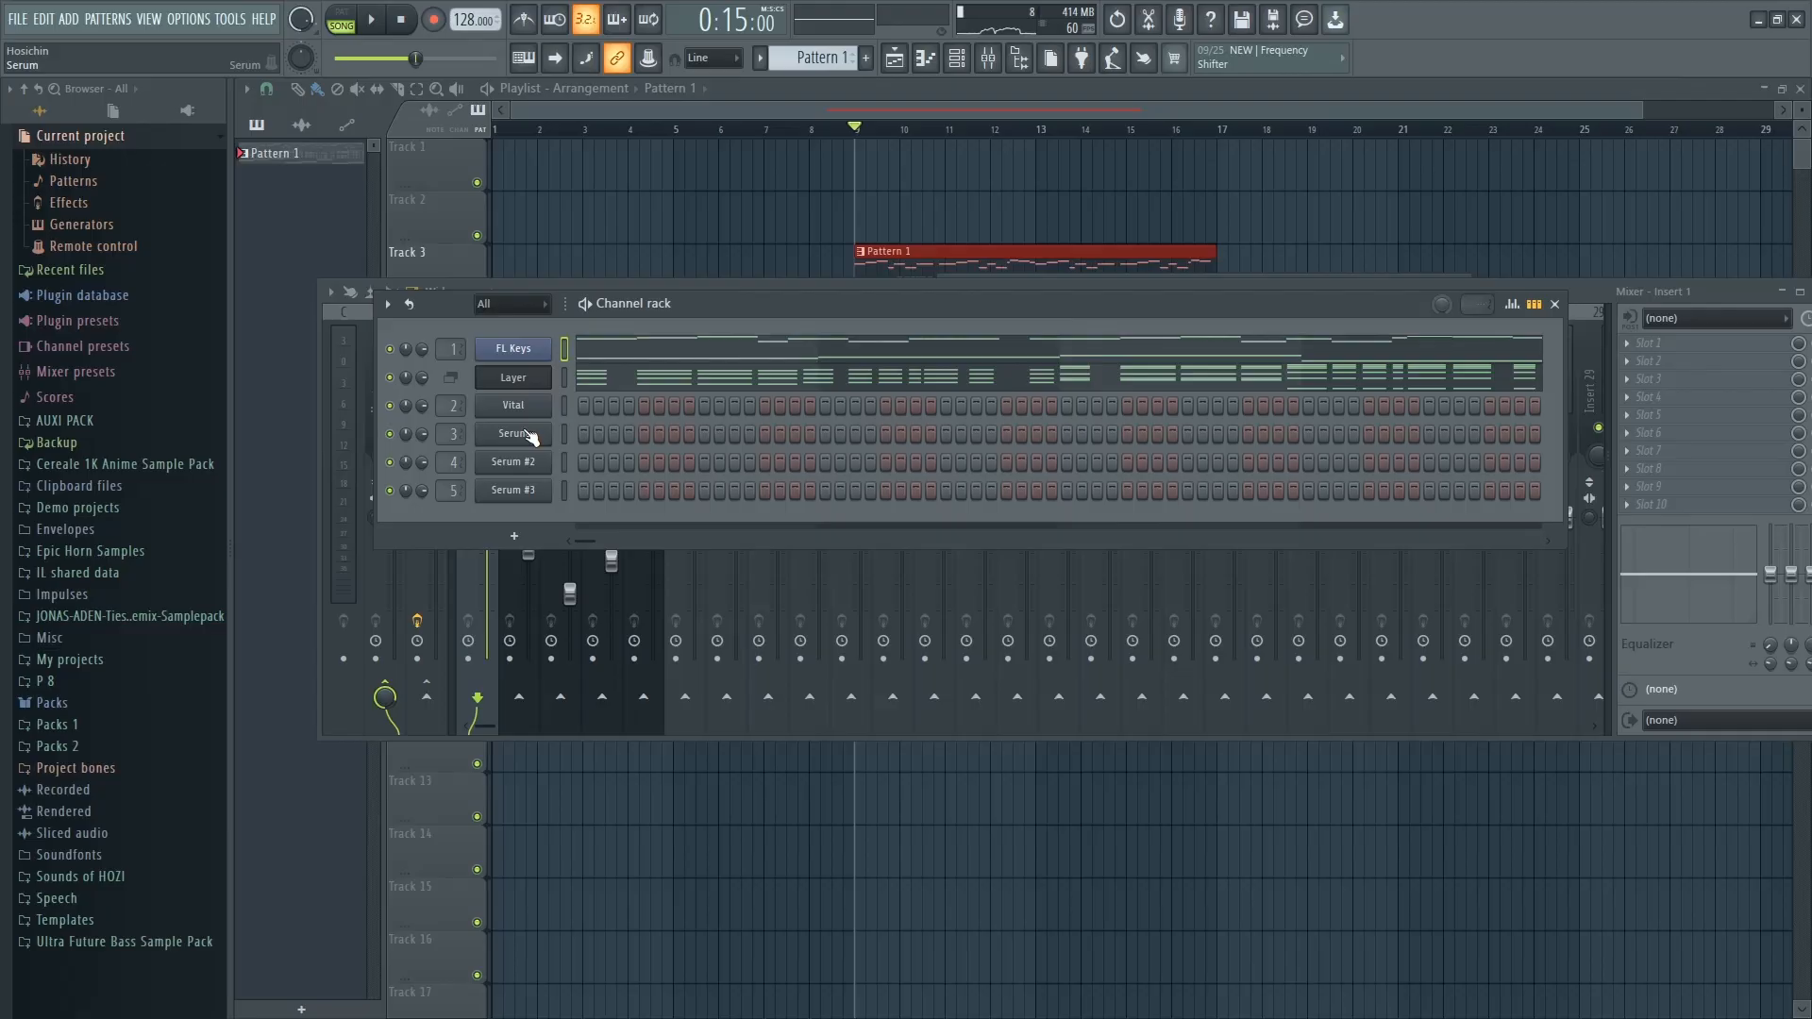
Add a second Layer channel and copy the chord notes from the first Layer into it
left_click(536, 380)
left_click(504, 546)
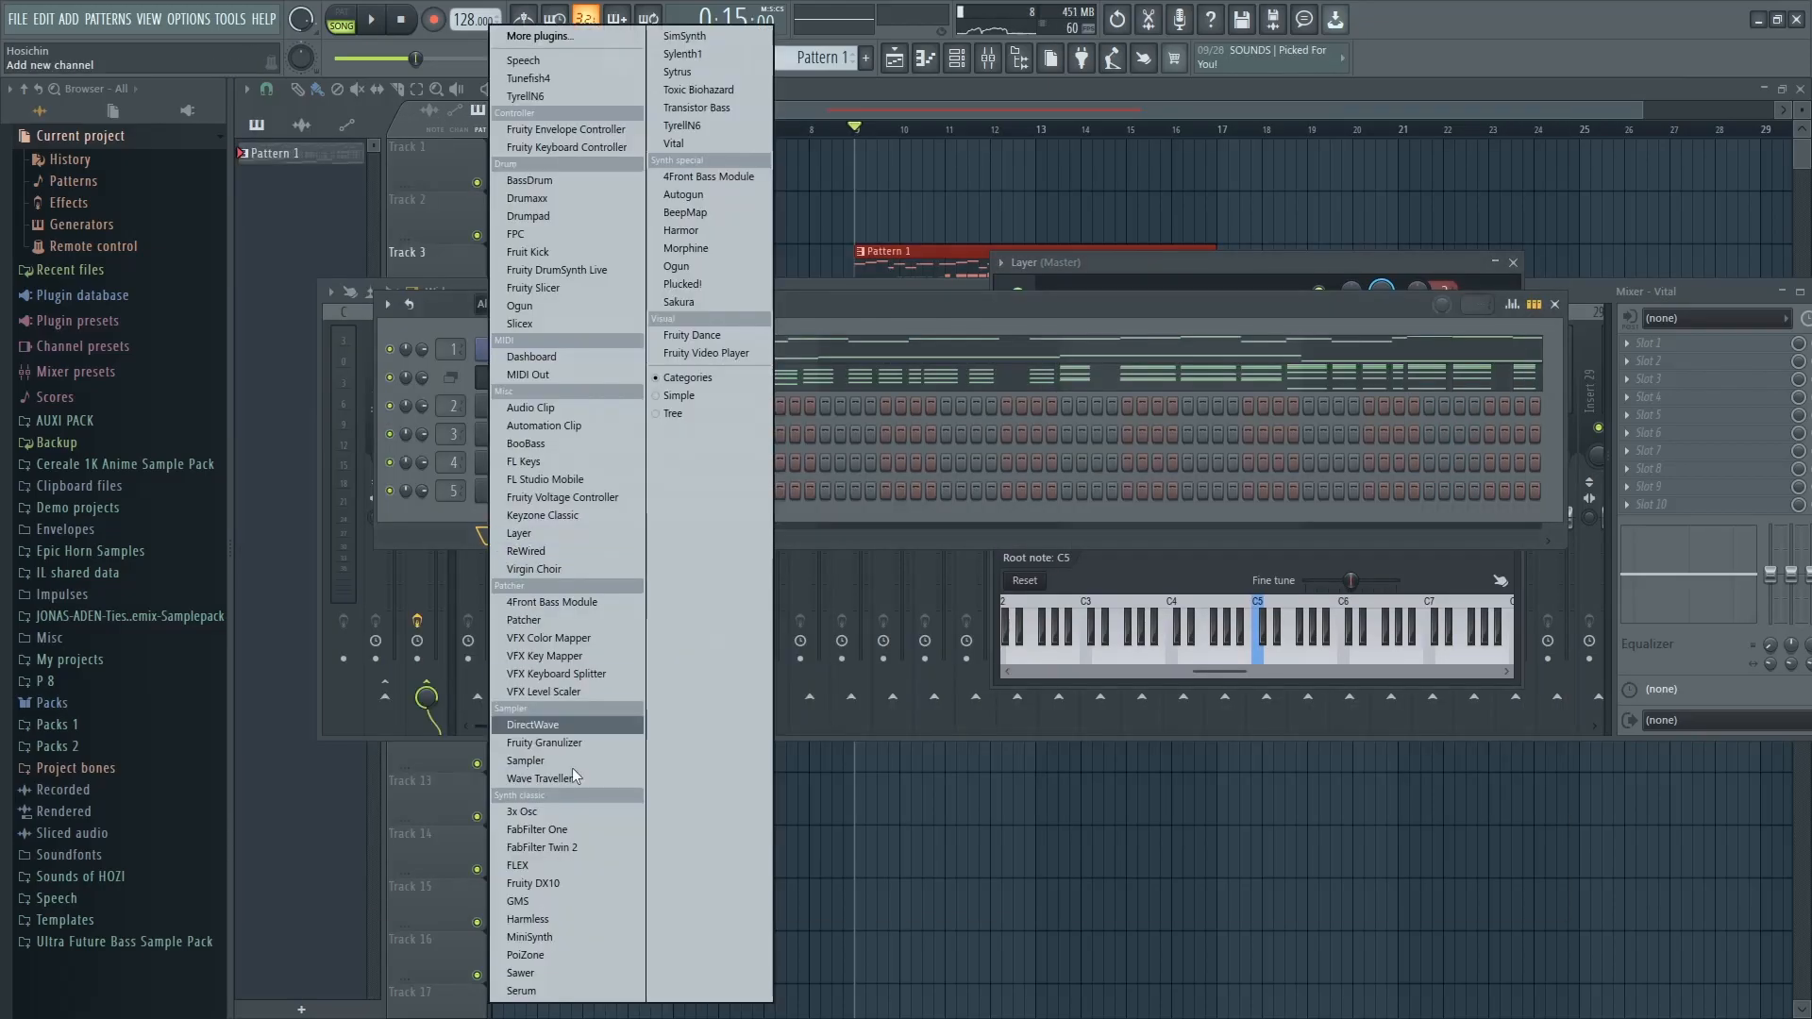
left_click(555, 547)
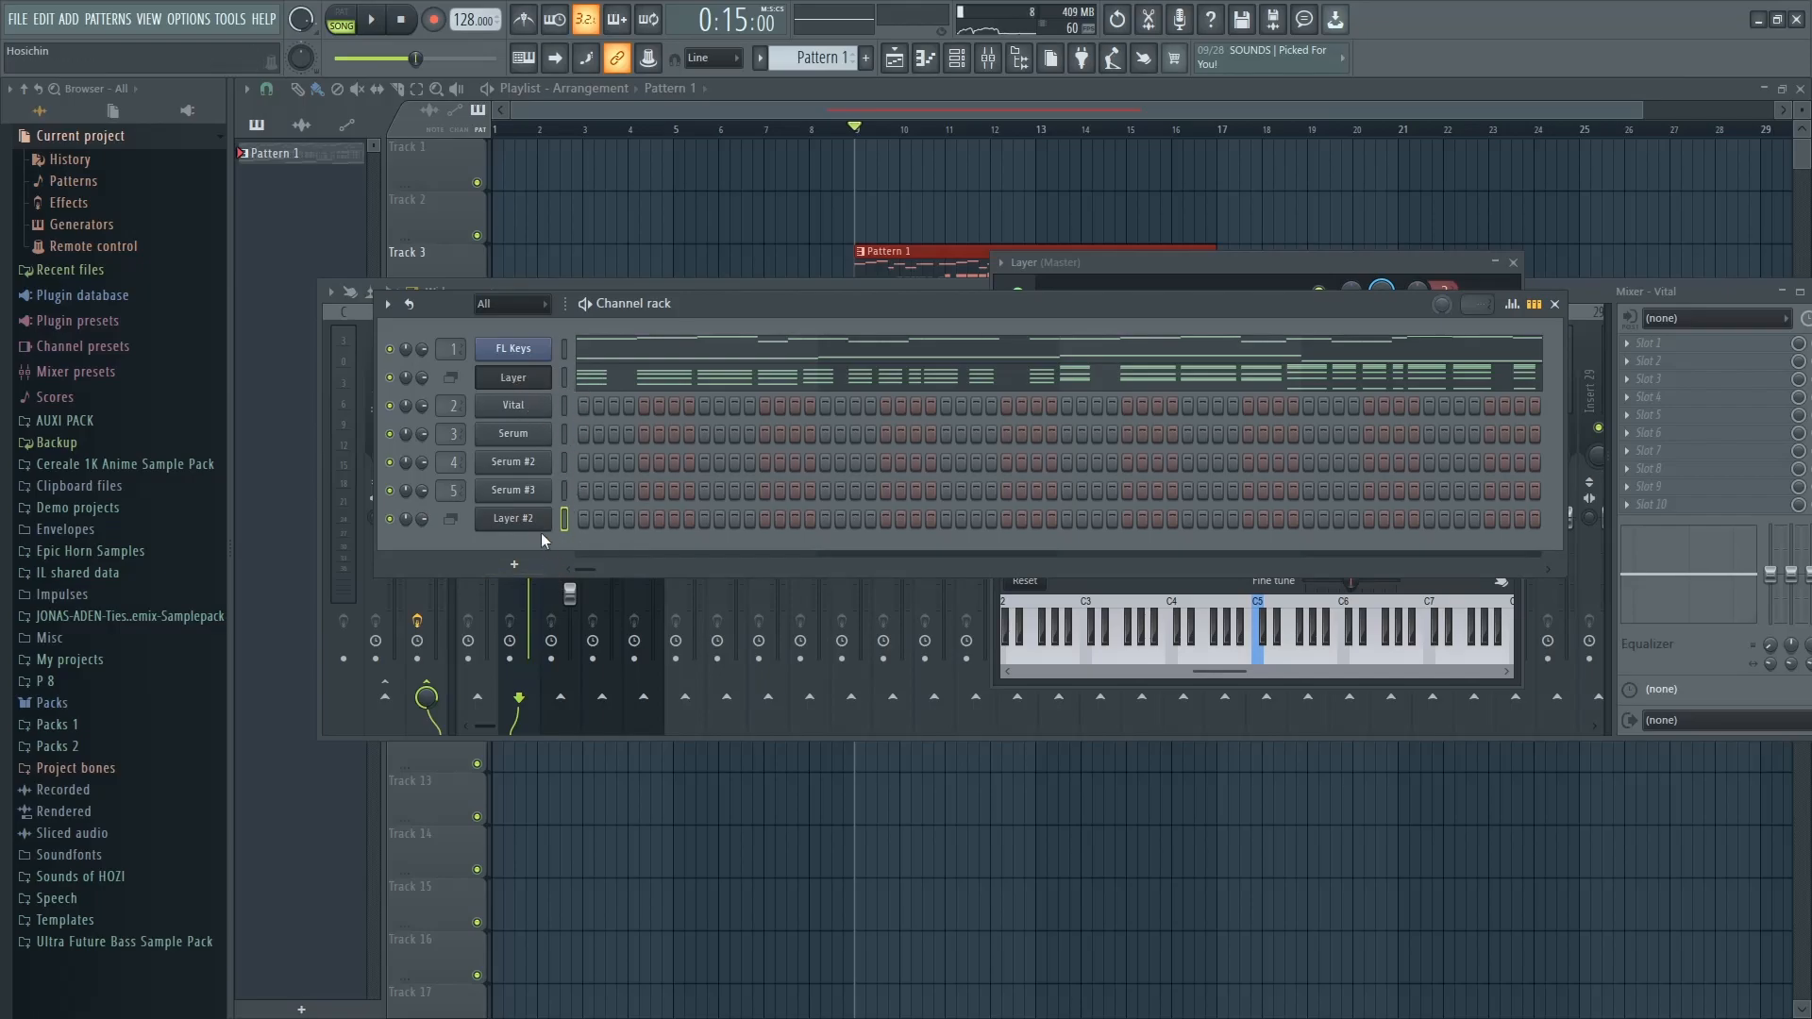
right_click(551, 375)
left_click(750, 399)
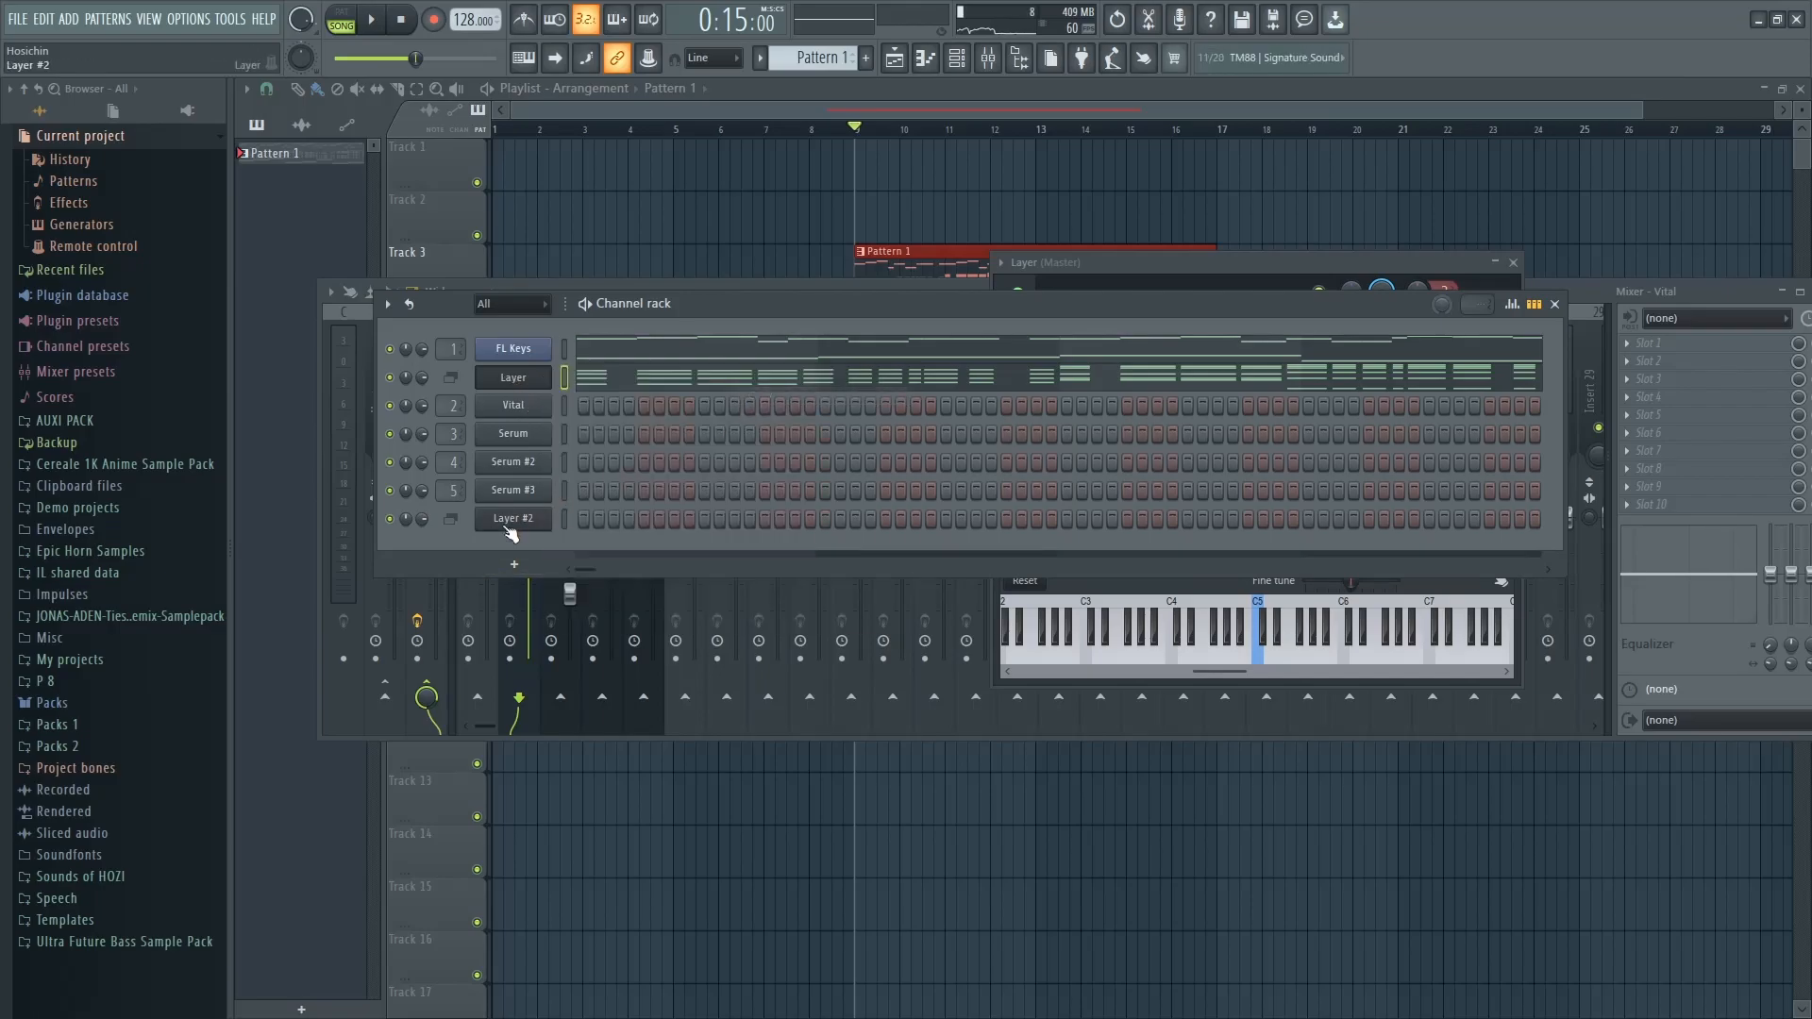
right_click(551, 511)
left_click(759, 554)
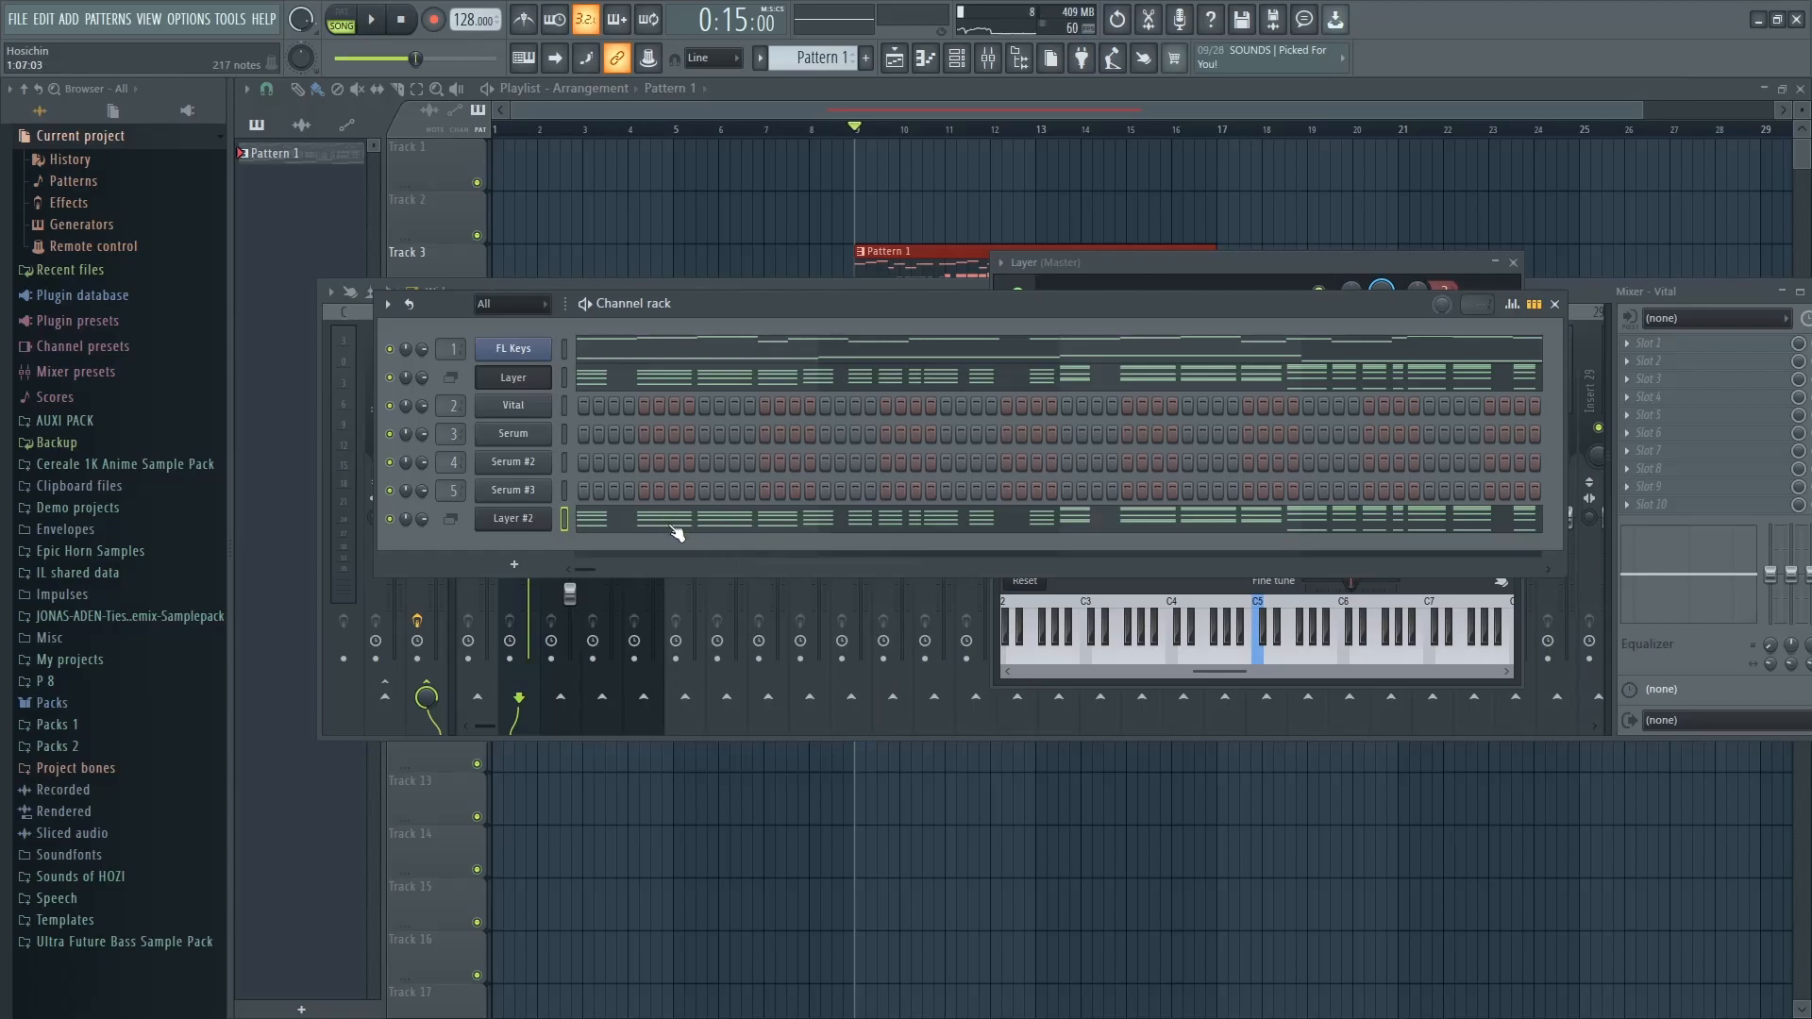
Set Vital, Serum, Serum #2 and Serum #3 as the children of Layer #2, closing the first Layer's settings
left_click(542, 517)
left_click_drag(615, 173, 1335, 256)
left_click(1513, 263)
left_click_drag(564, 411, 568, 488)
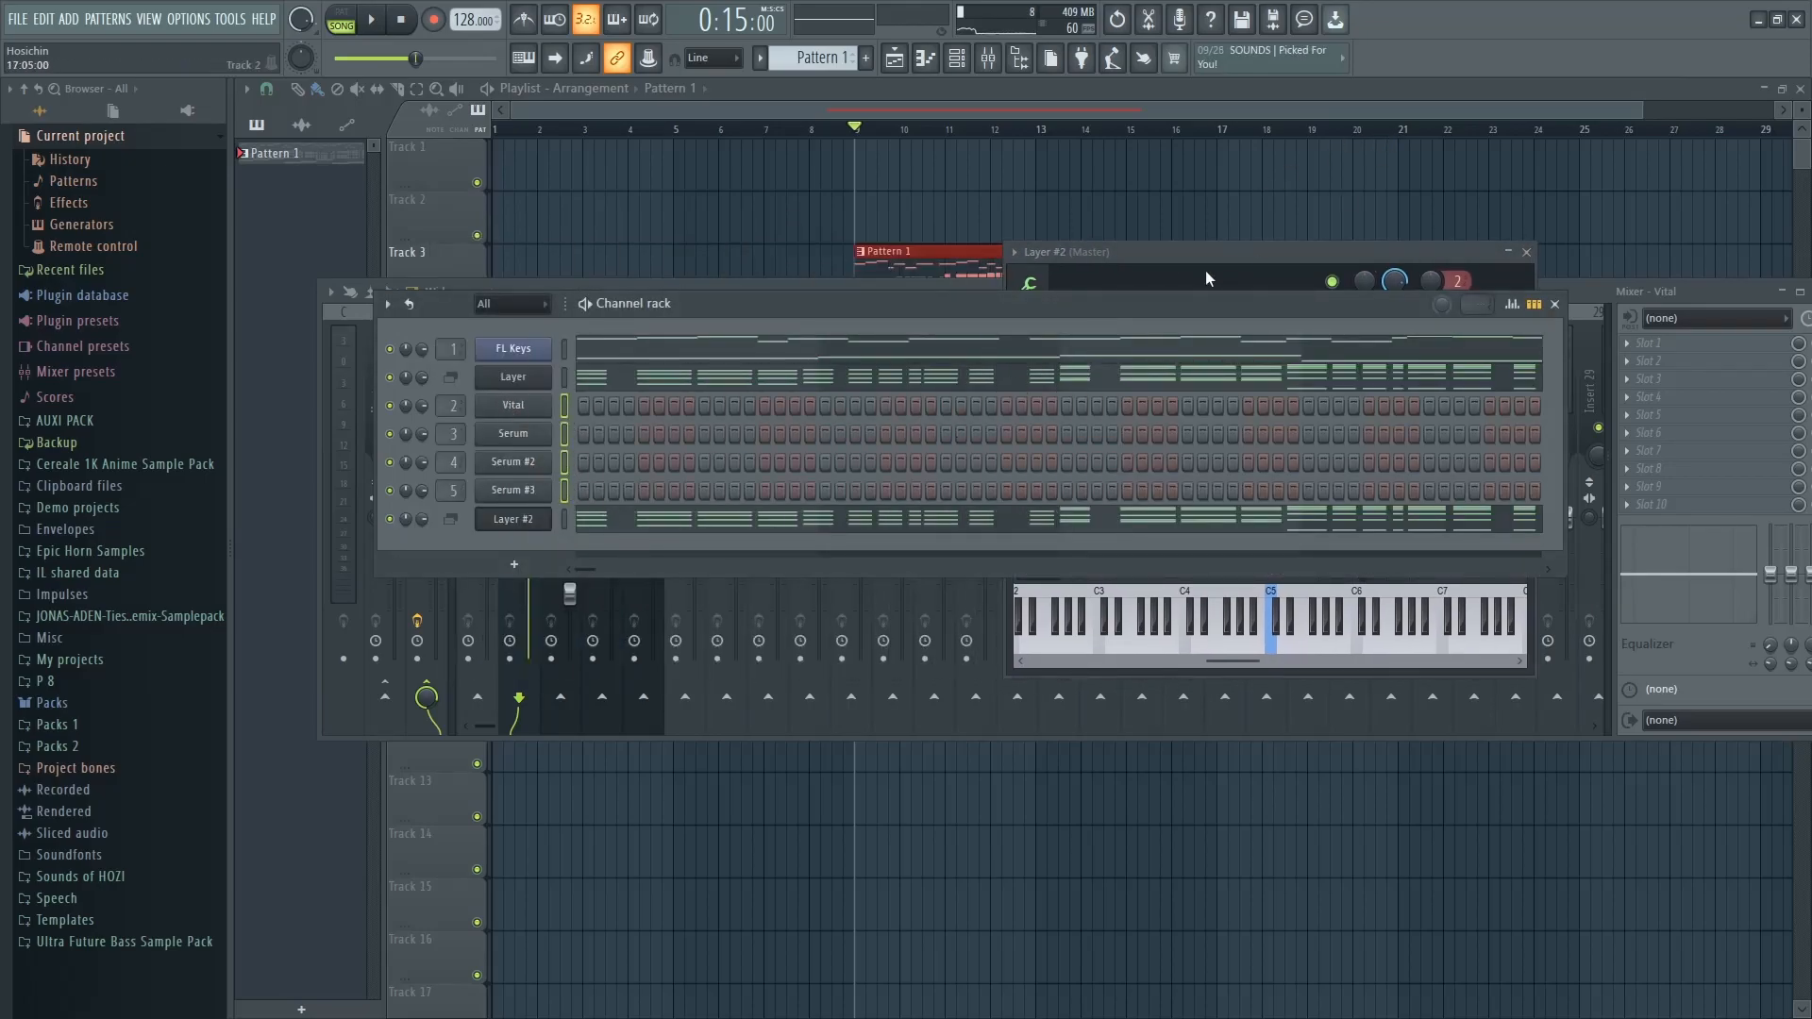
left_click_drag(1205, 272, 1202, 222)
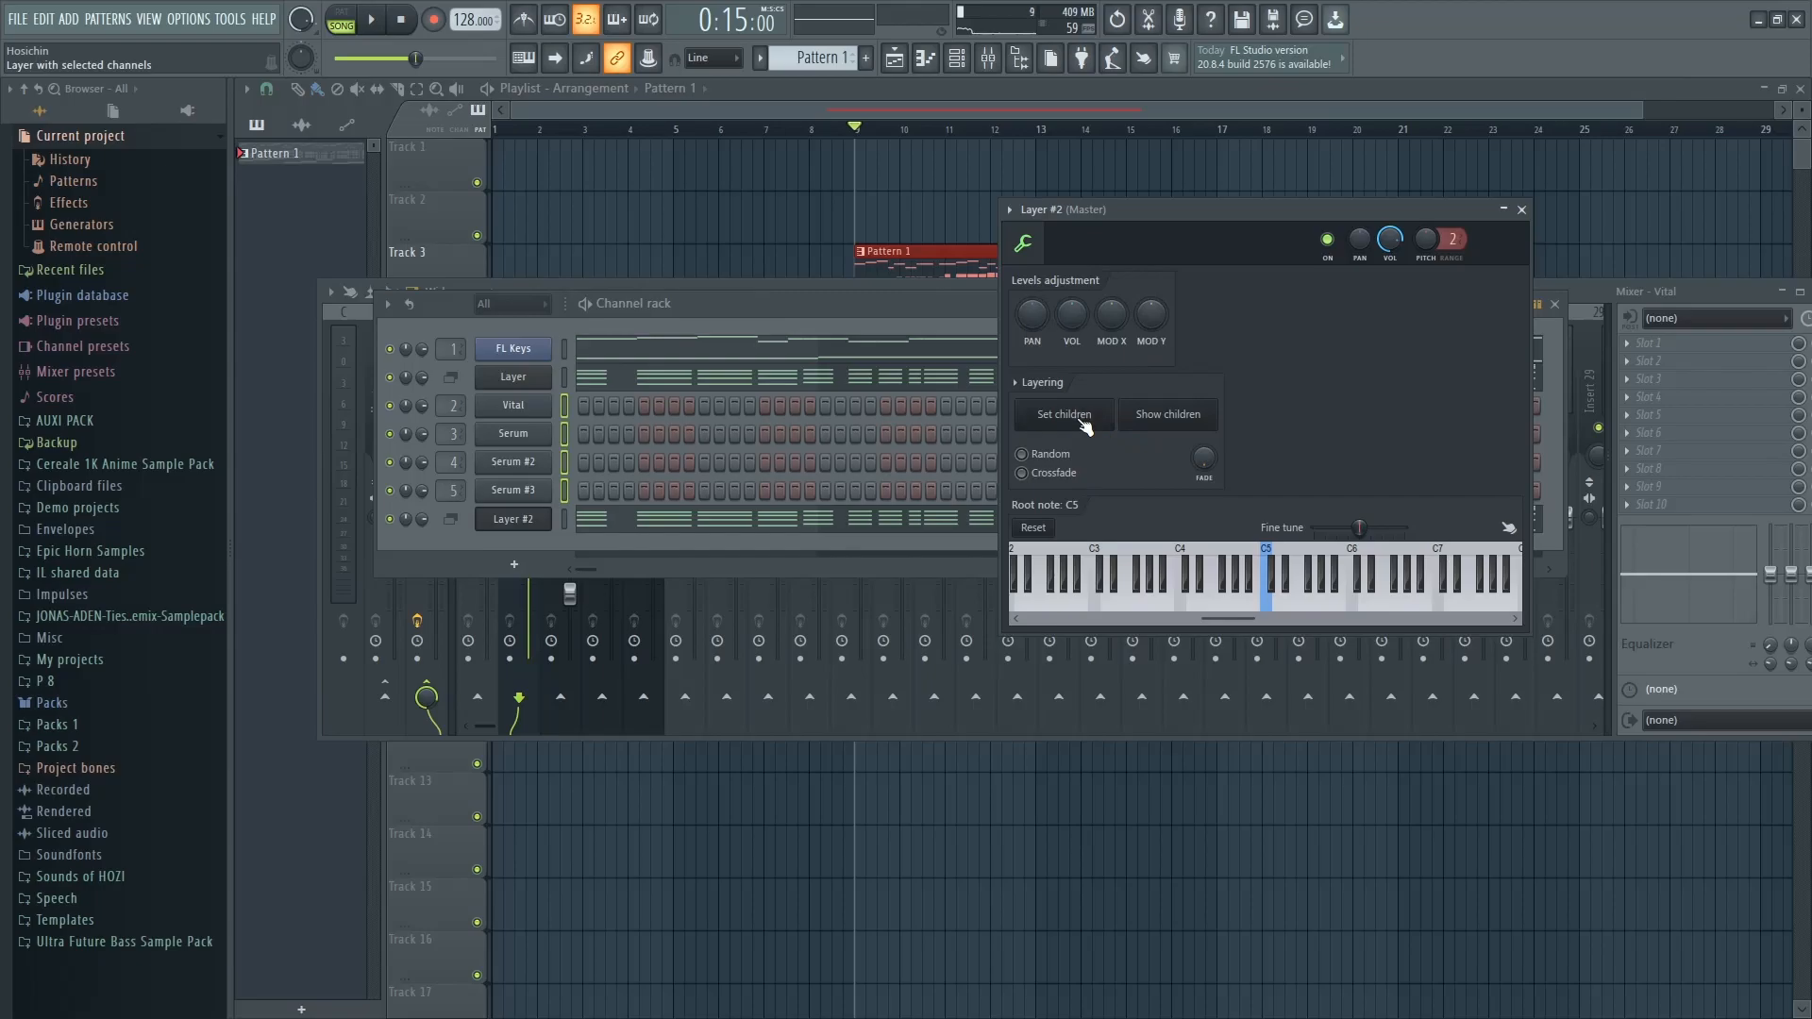
Mute FL Keys and the first Layer, and play the song to hear Layer #2 alone
left_click(403, 535)
key("space")
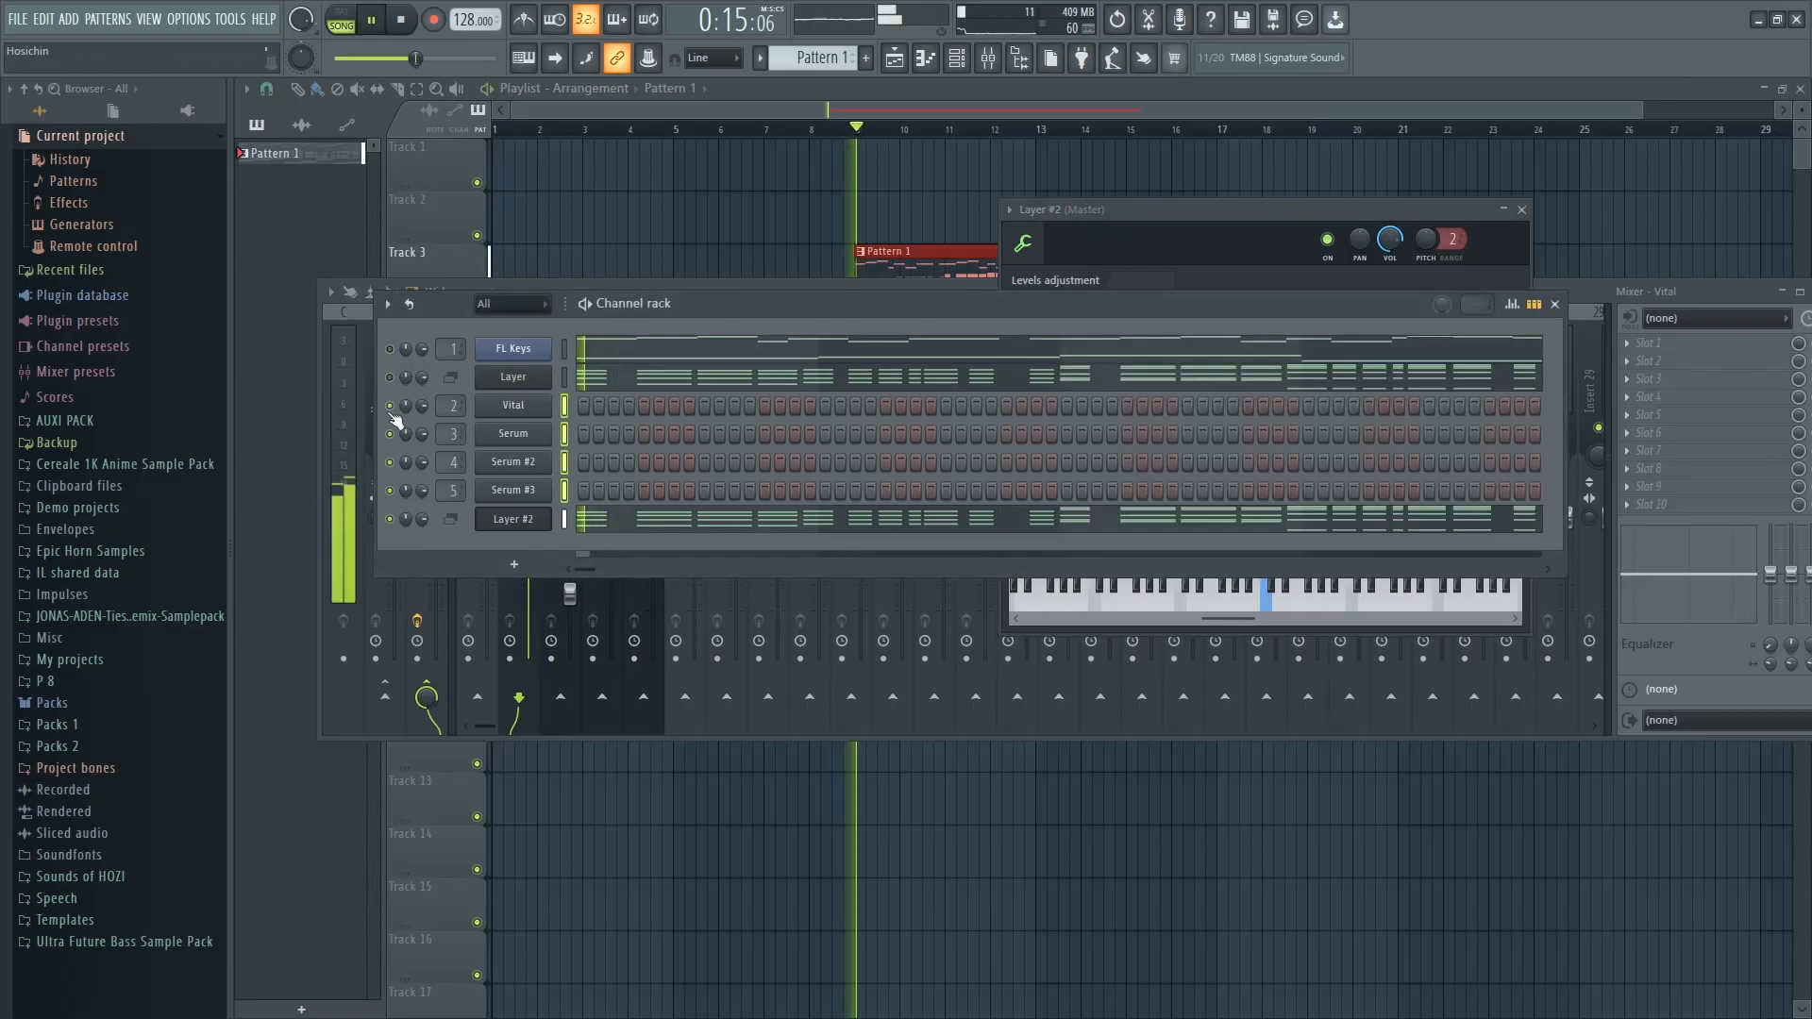
left_click(1202, 215)
left_click_drag(1202, 212, 1202, 203)
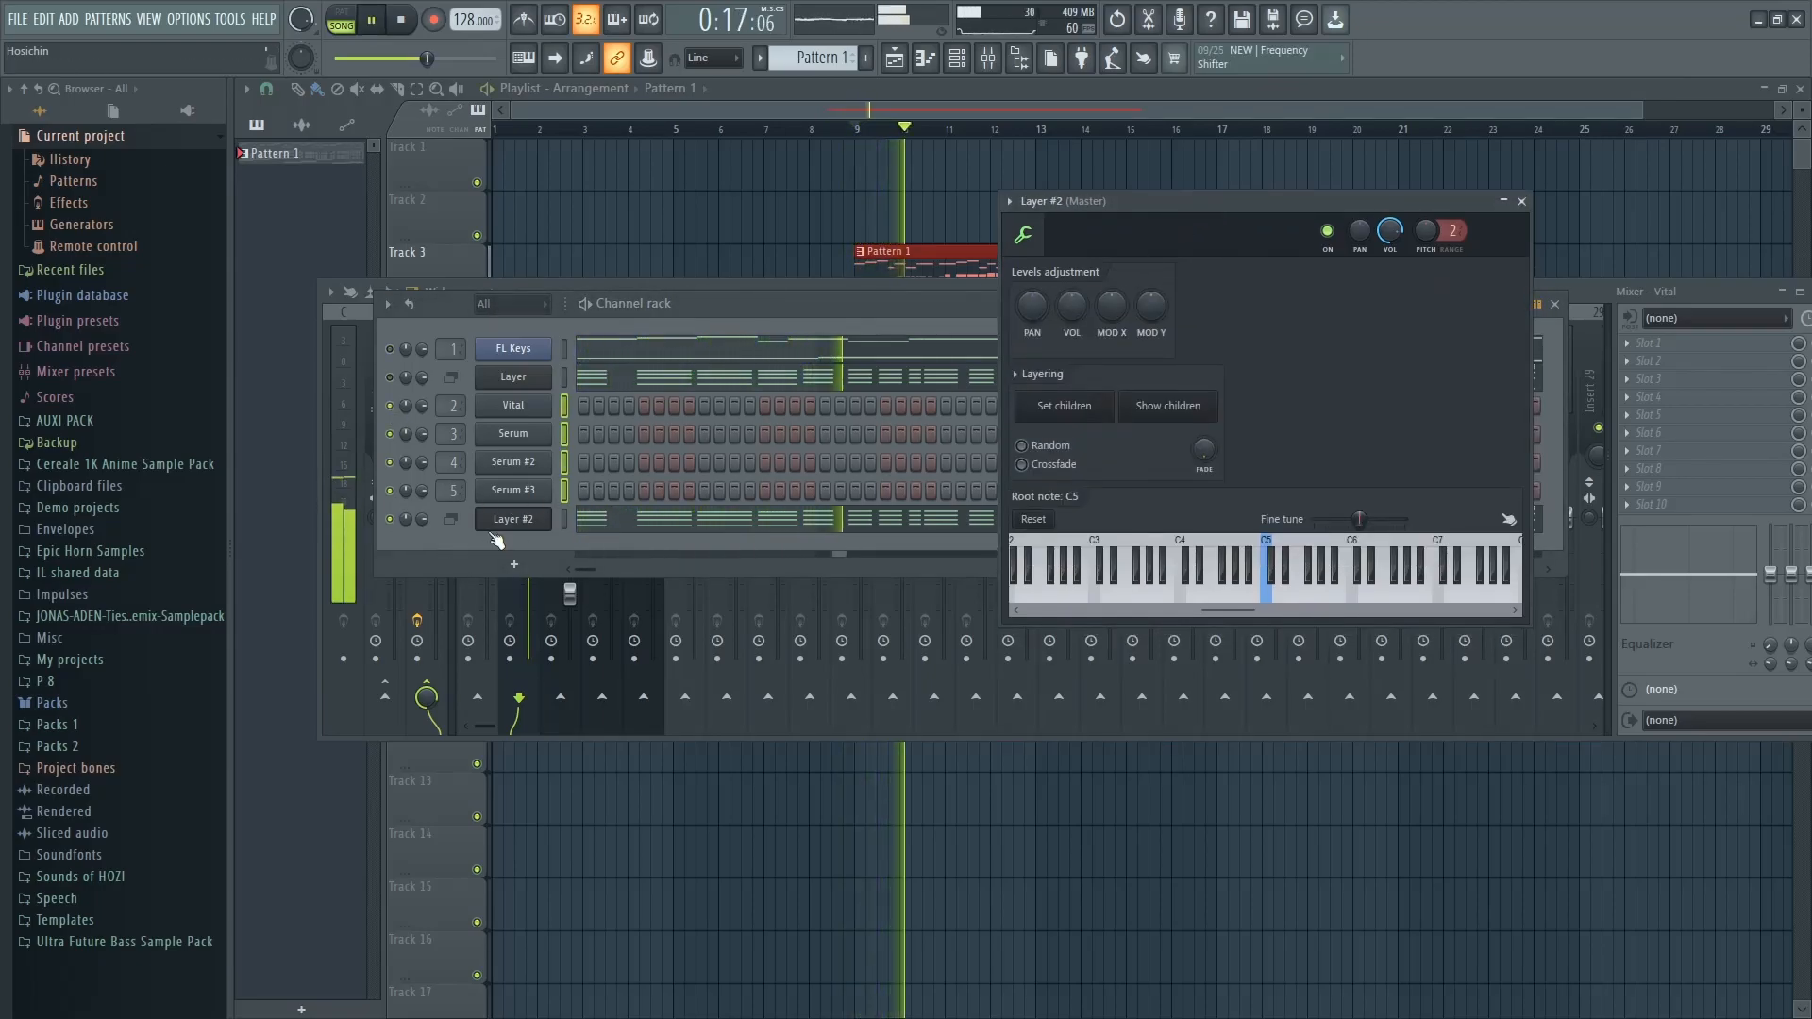
key("space")
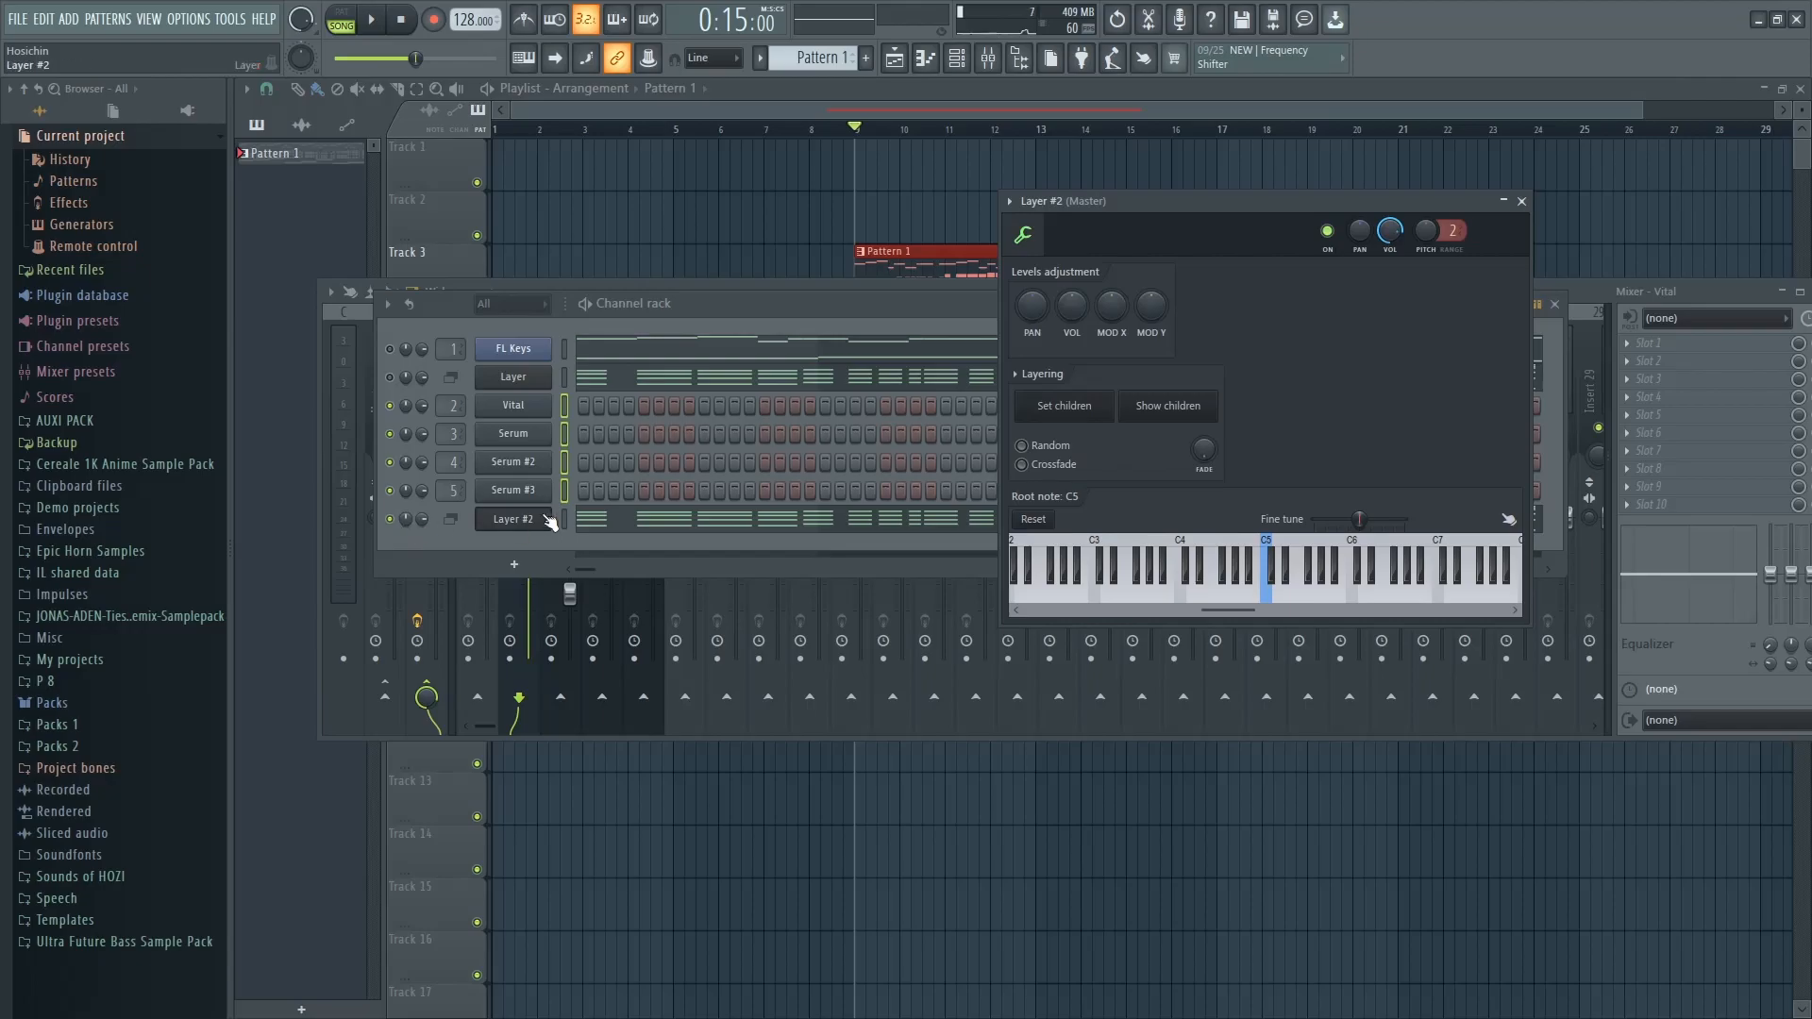
Try raising the G4 notes of Layer #2's second chord by two semitones to A4, and play the result
left_click(602, 525)
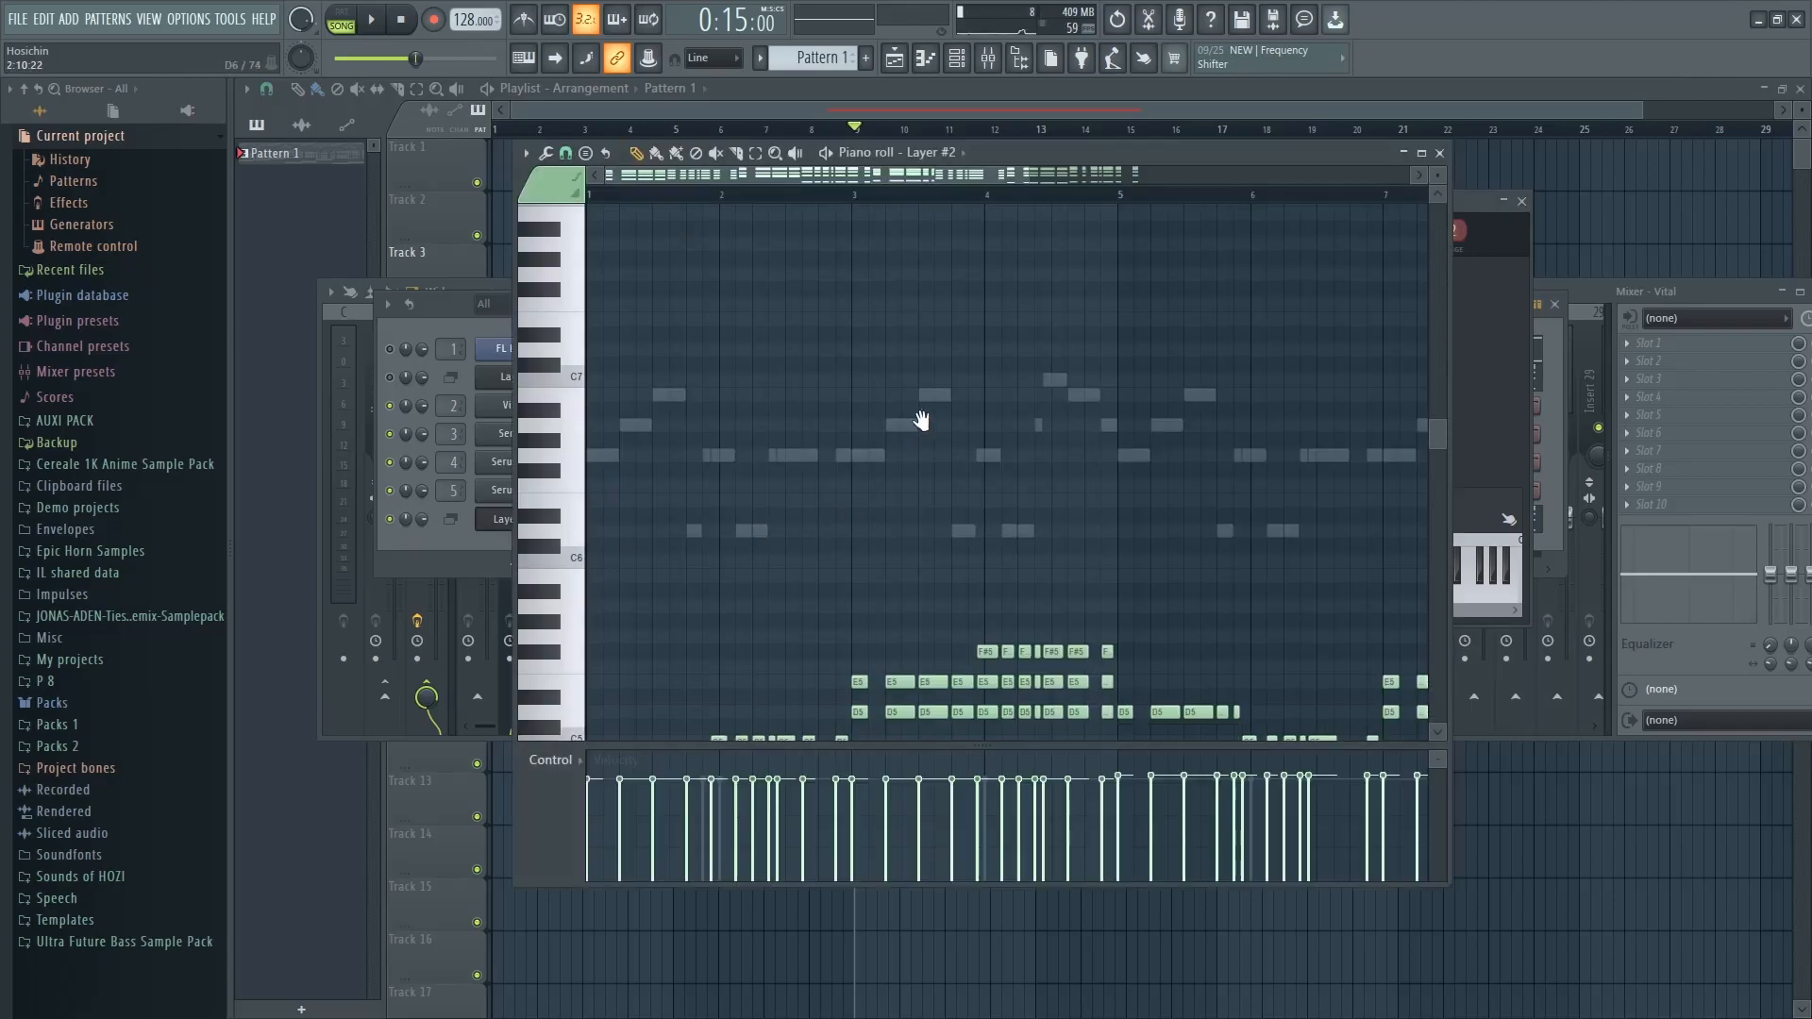
key("space")
scroll(829, 372, "up", 2)
key("space")
left_click_drag(772, 424, 1157, 424)
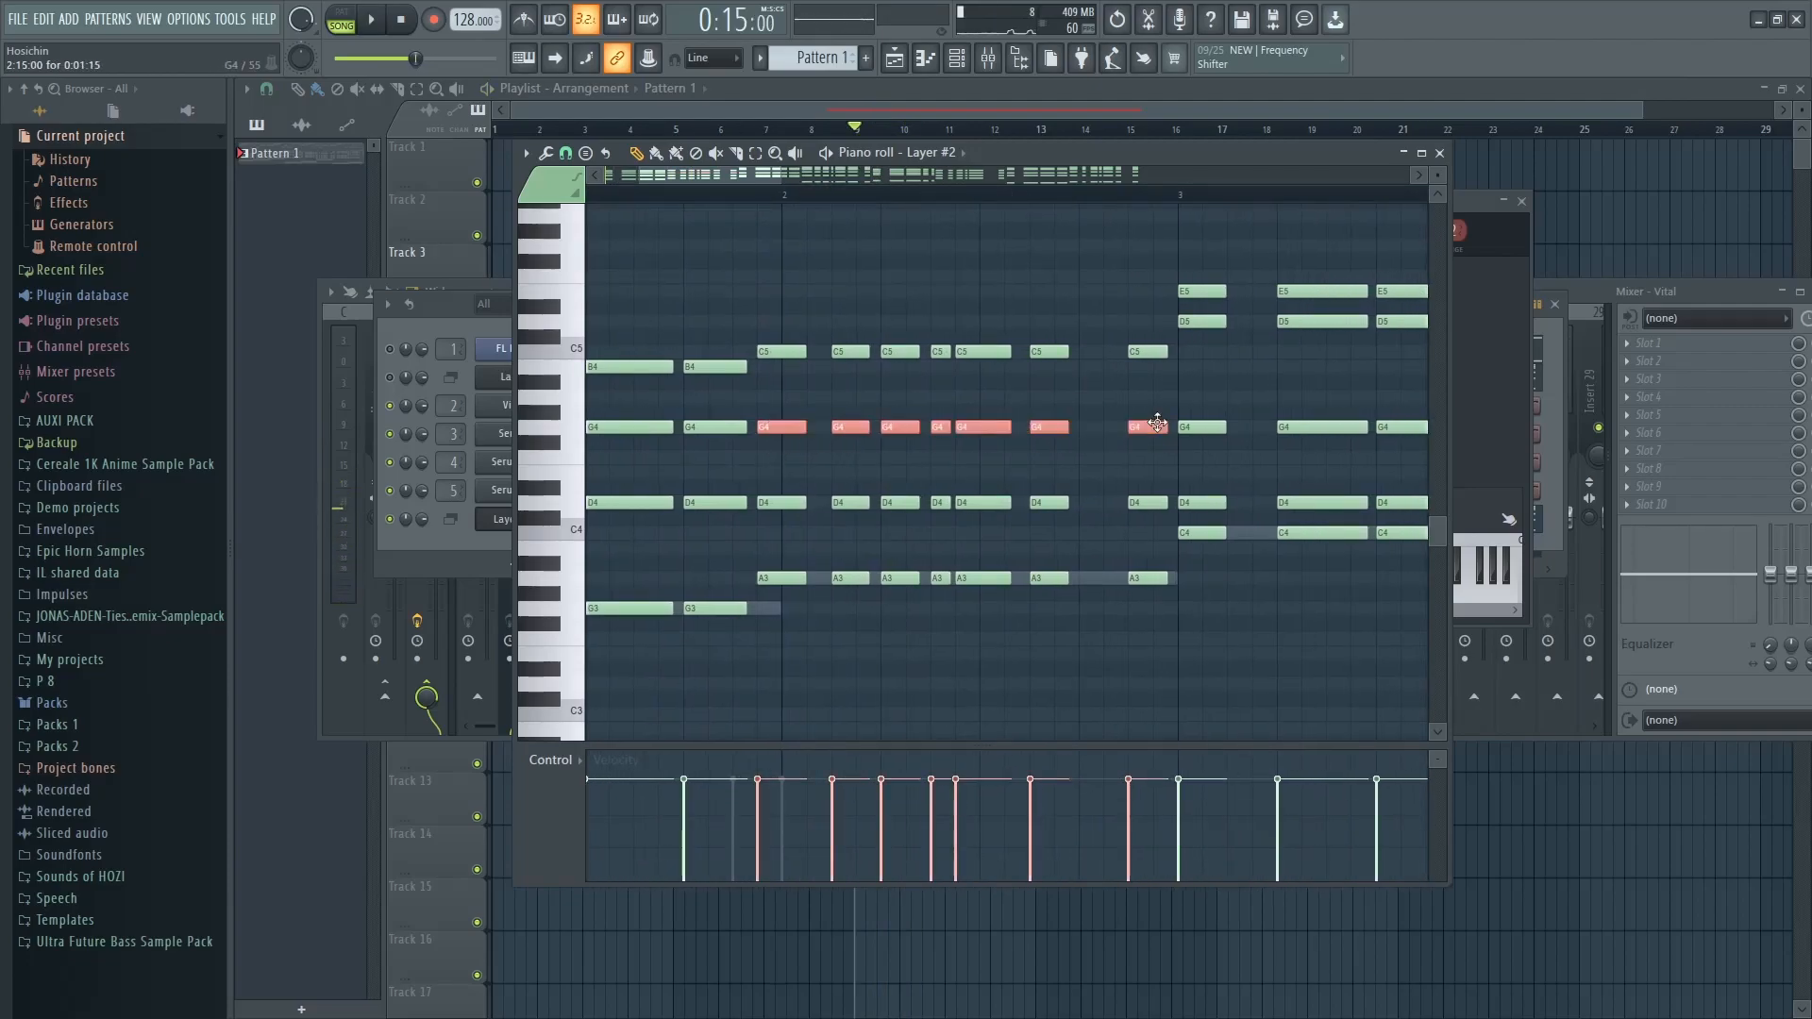
key("Up")
key("Up")
key("space")
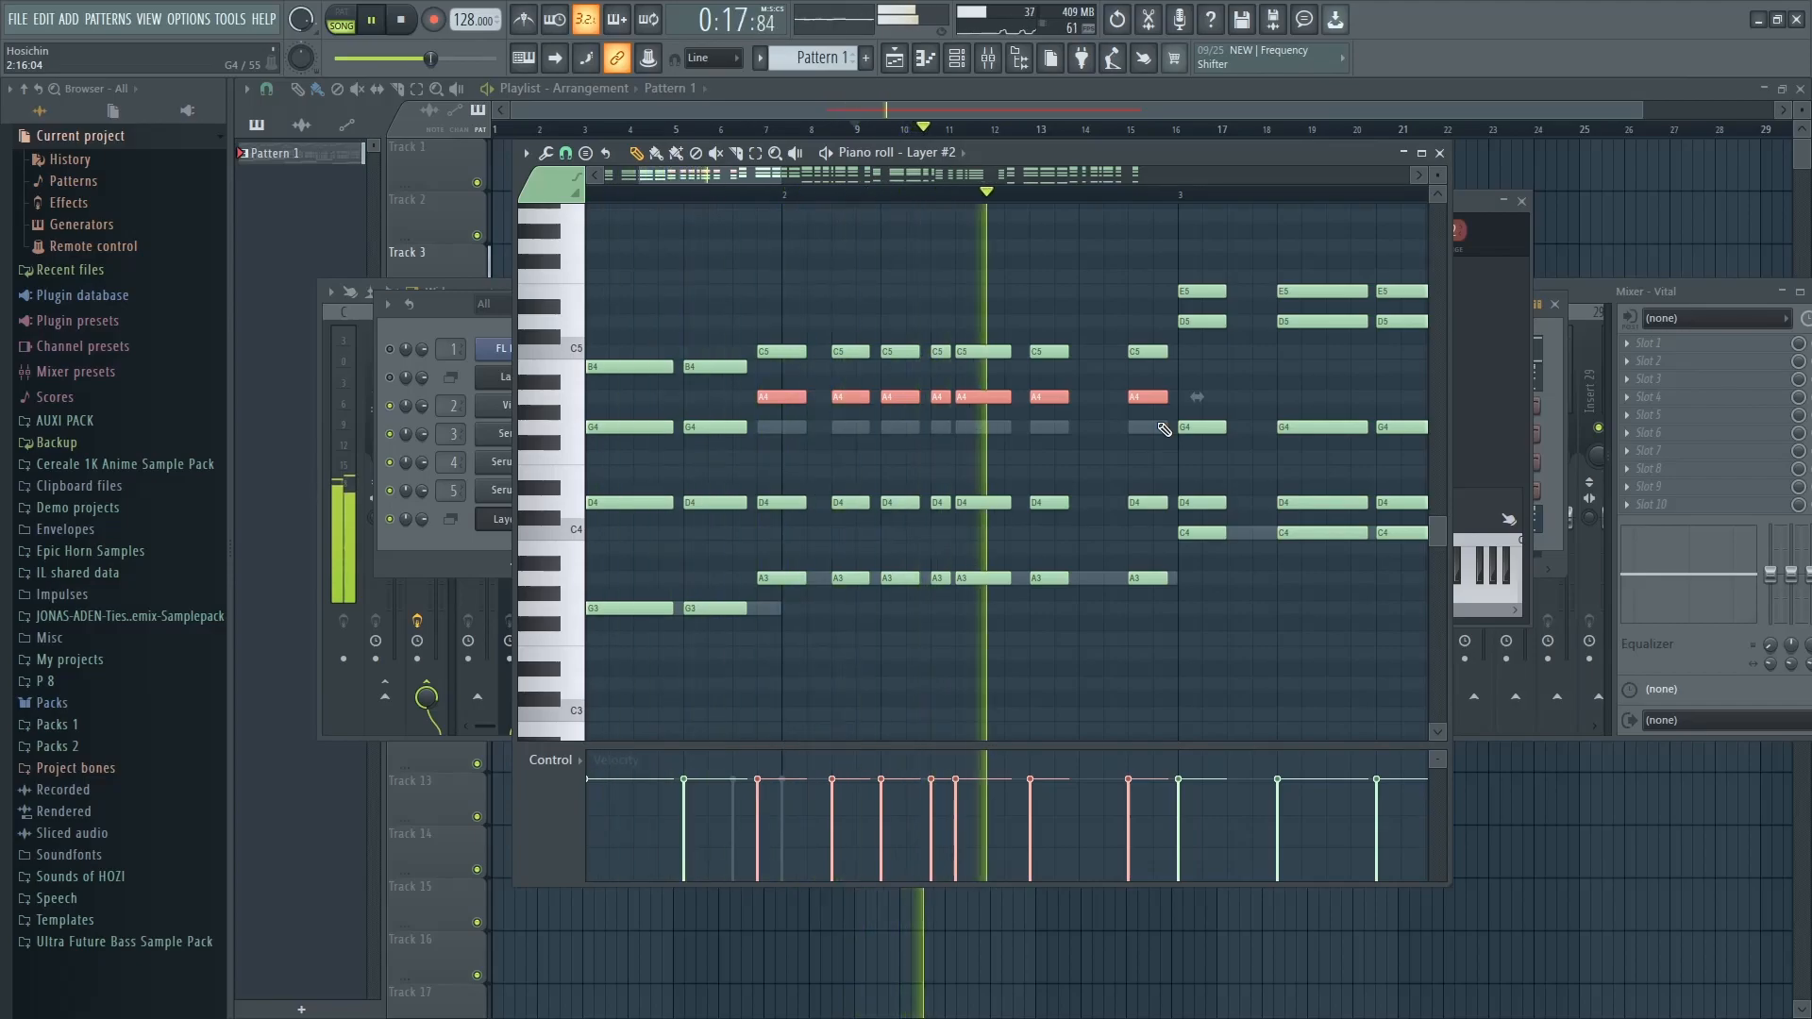
key("space")
key("Down")
key("Down")
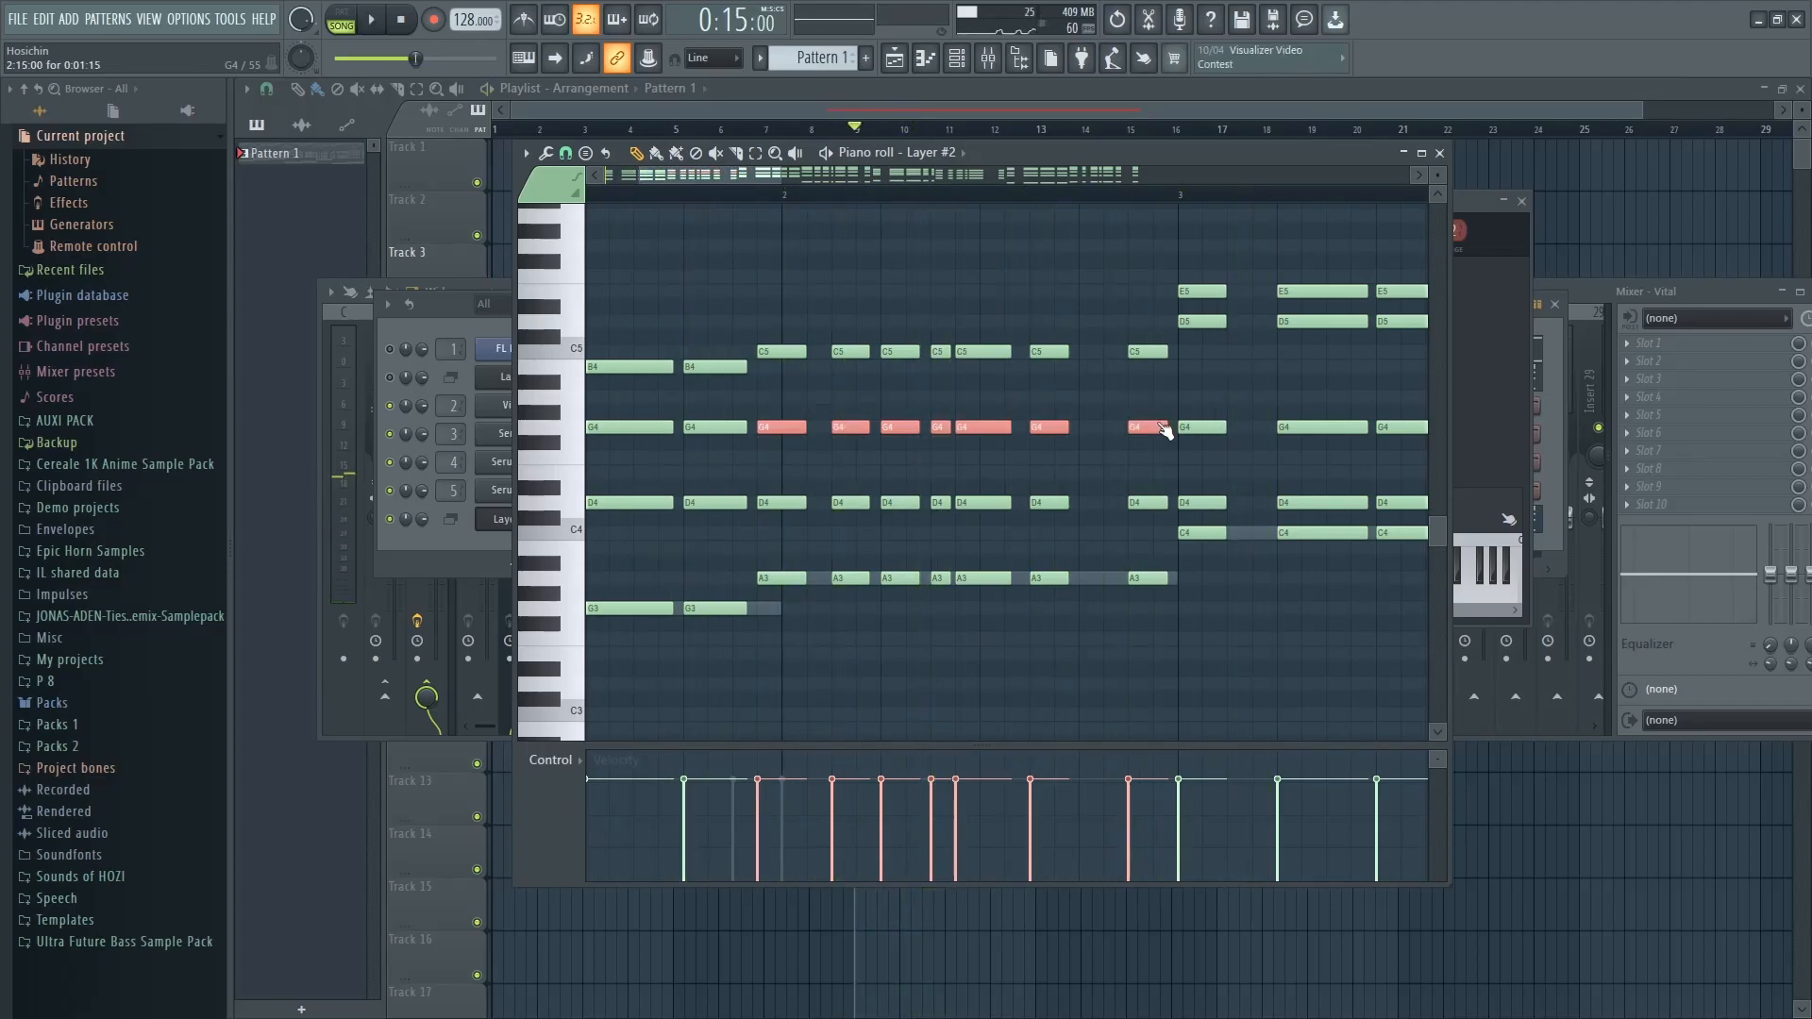
key("F7")
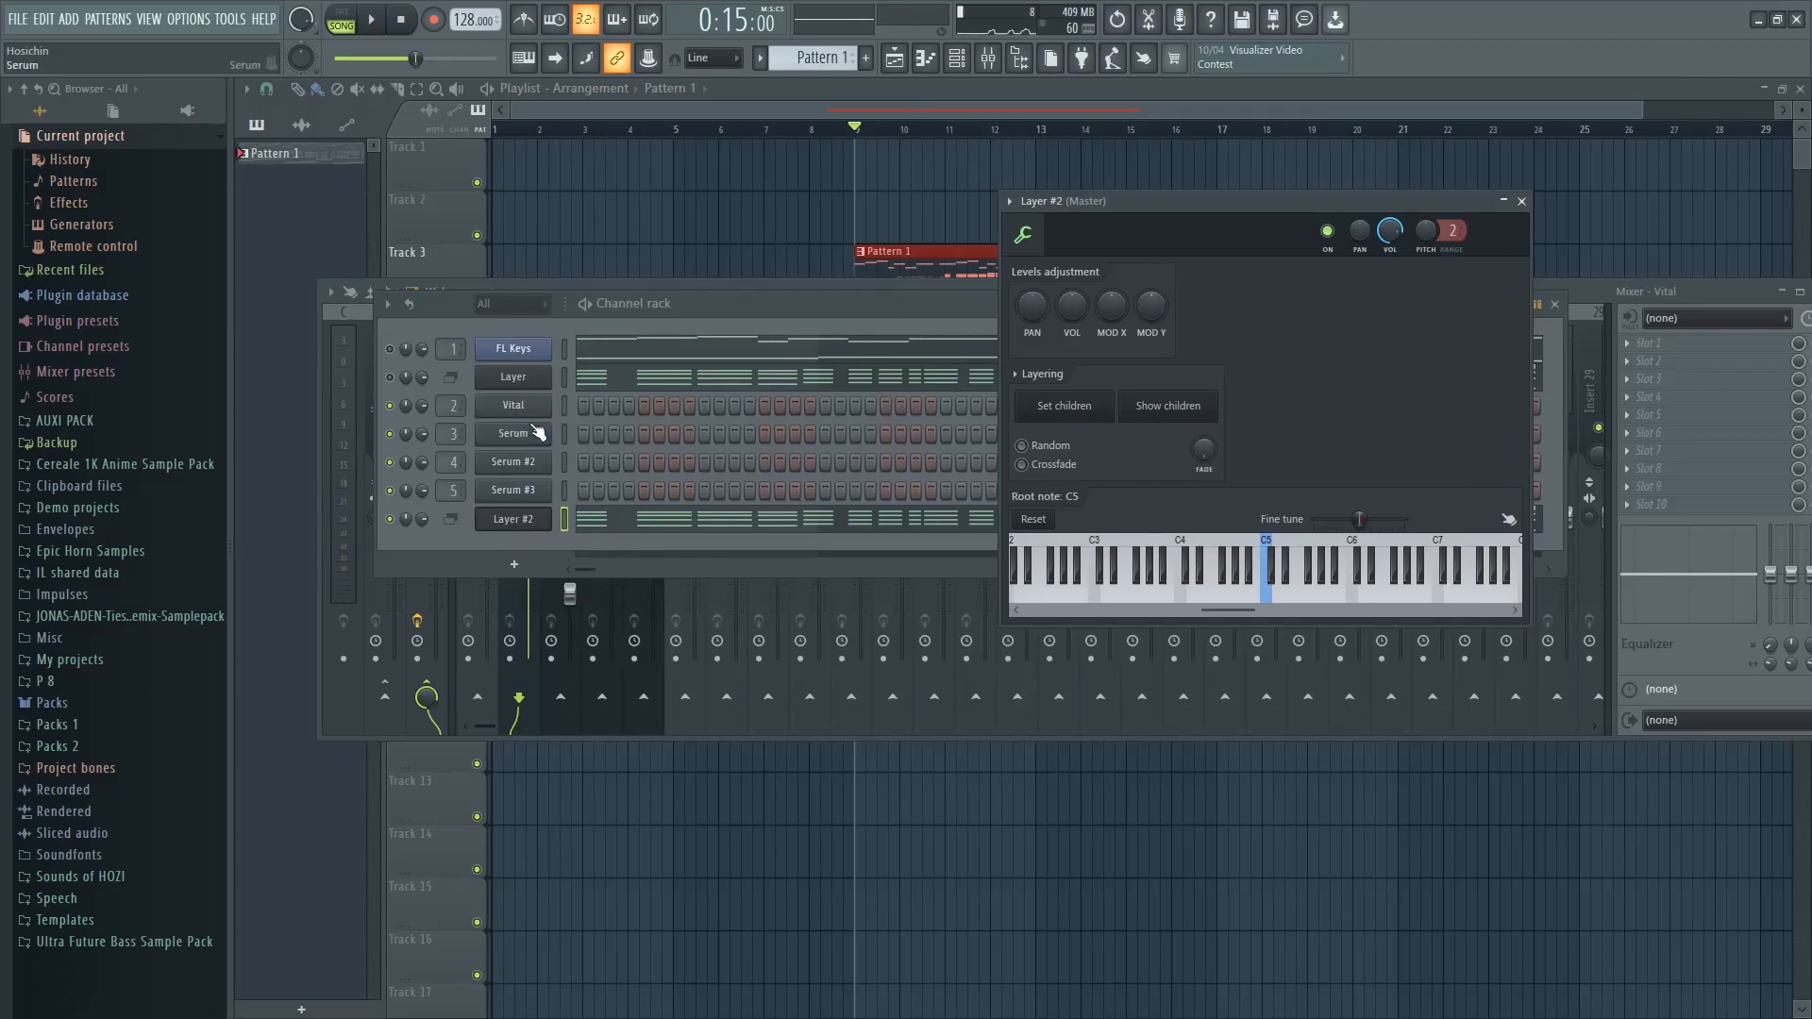
Delete the Layer #2 channel from the channel rack
left_click(560, 405)
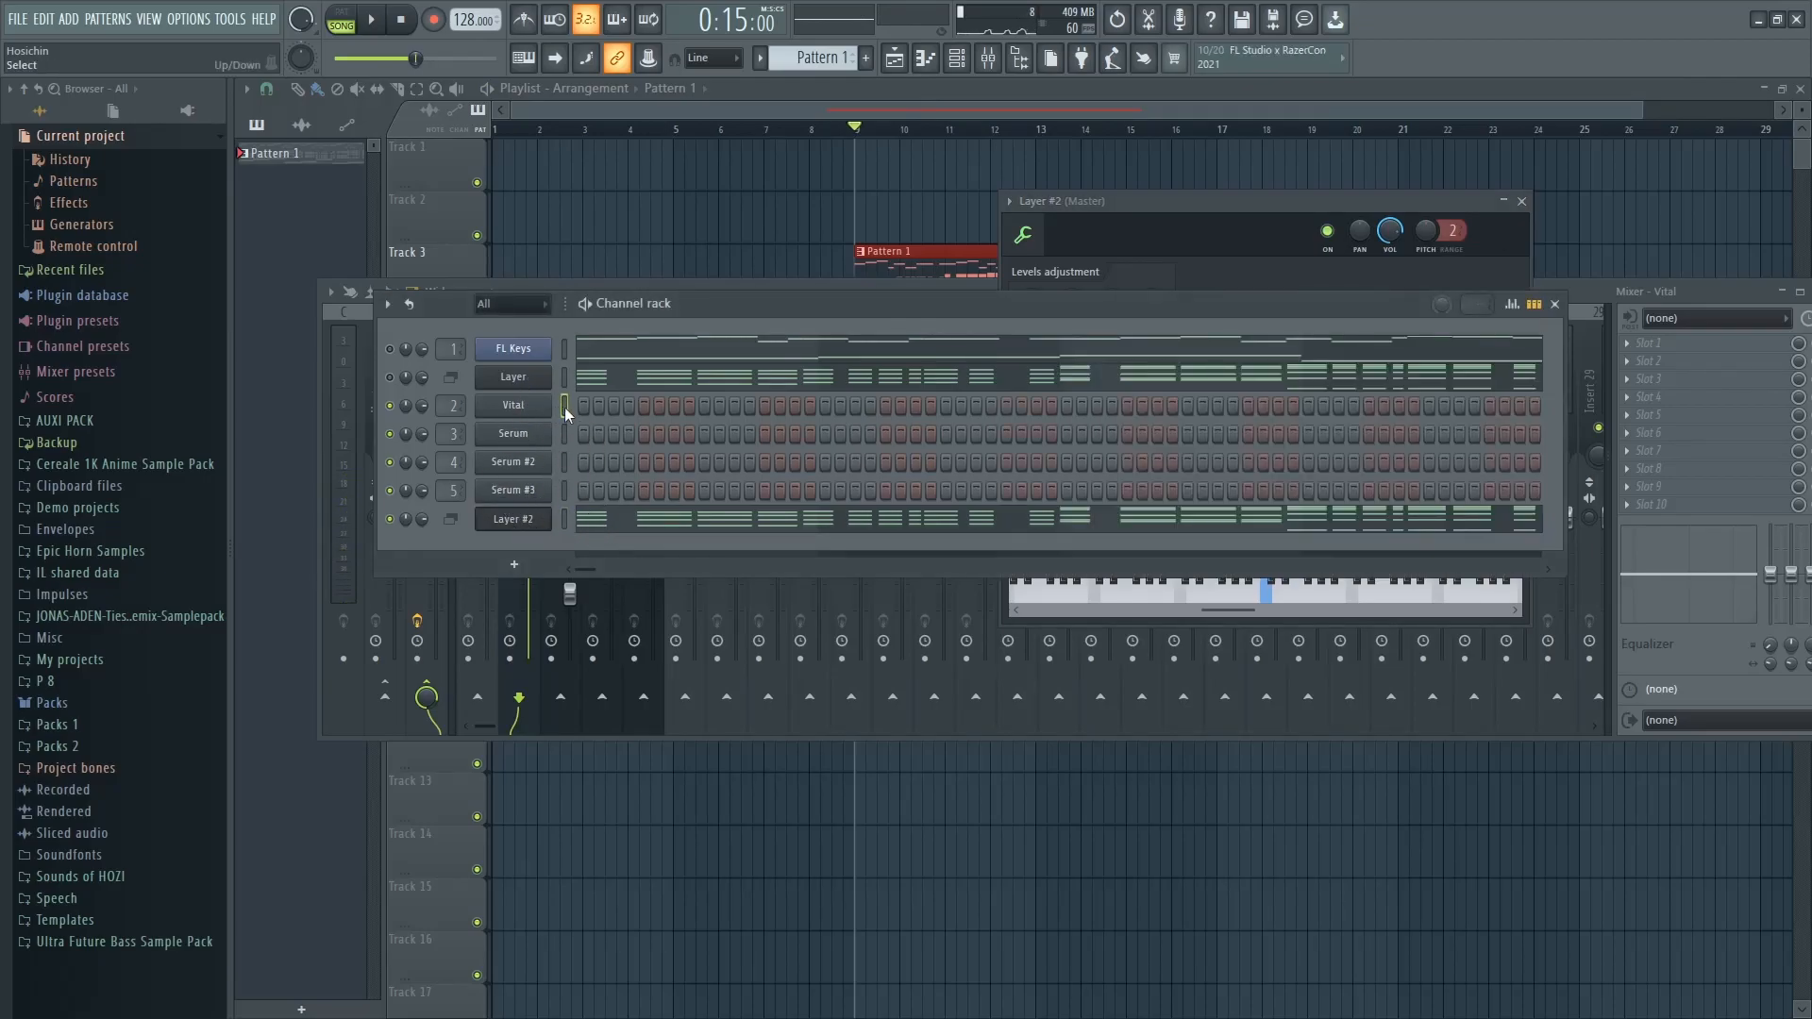
right_click(559, 516)
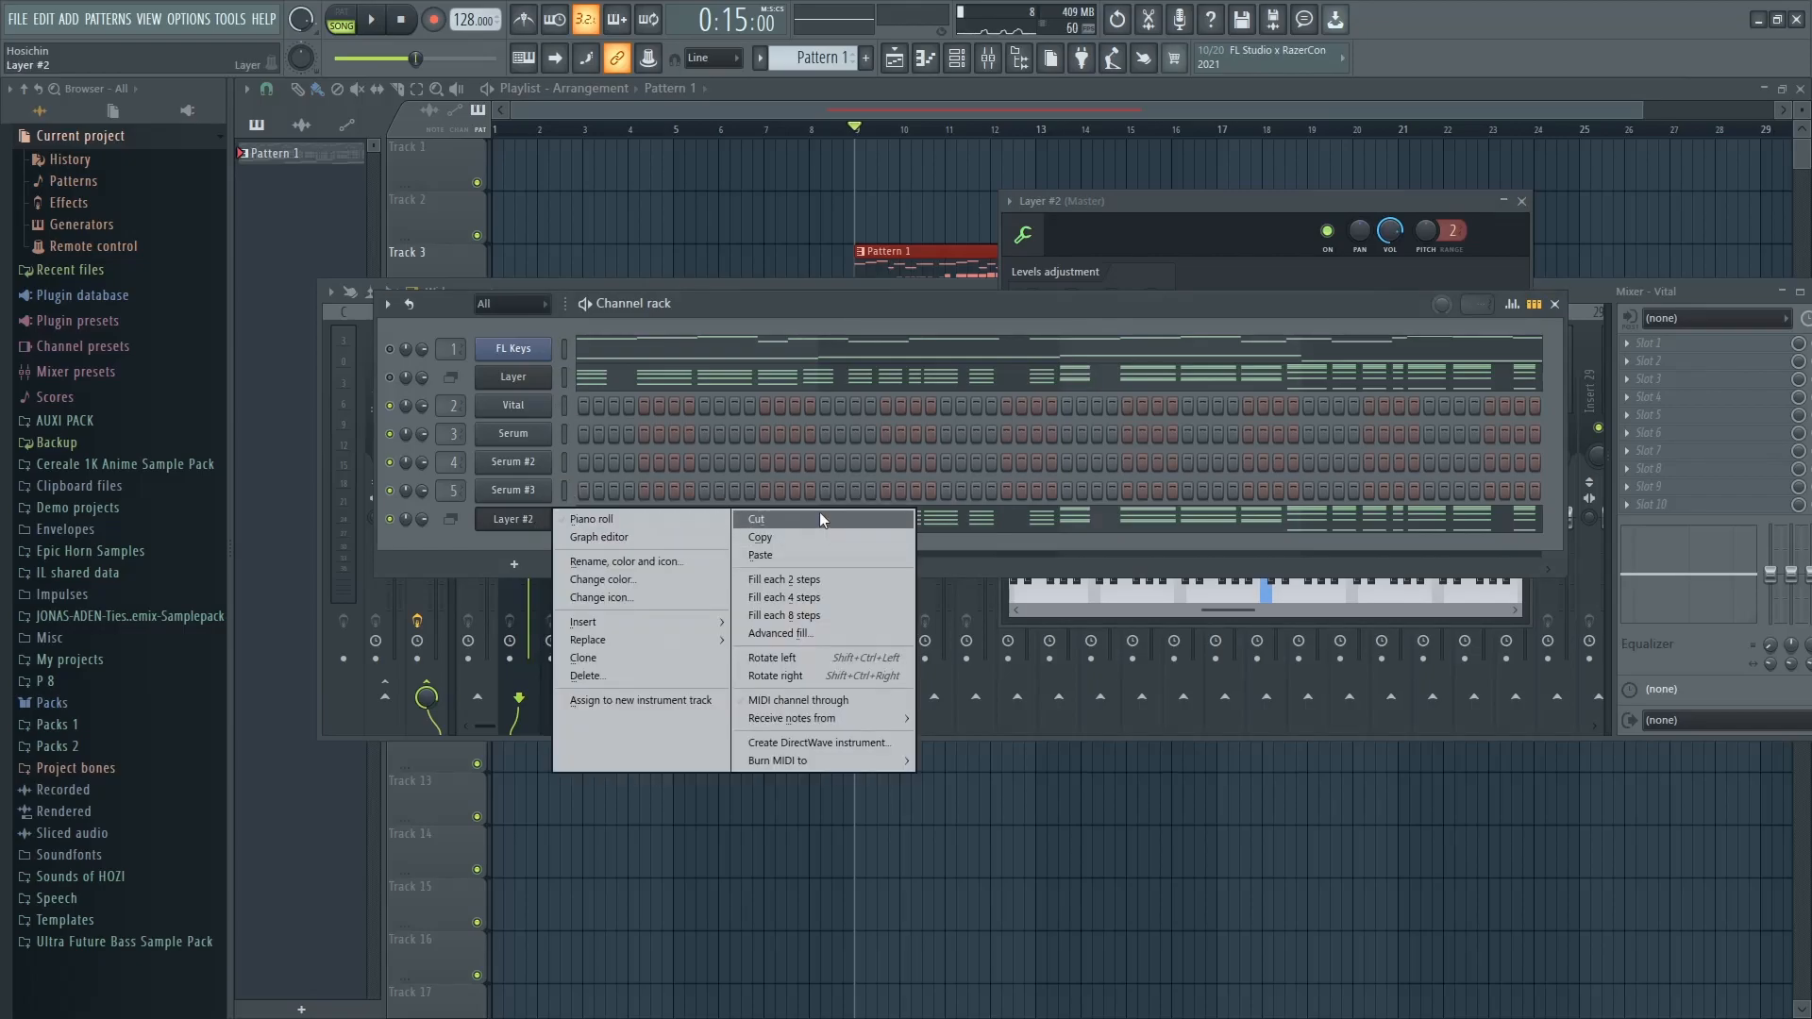
left_click(612, 674)
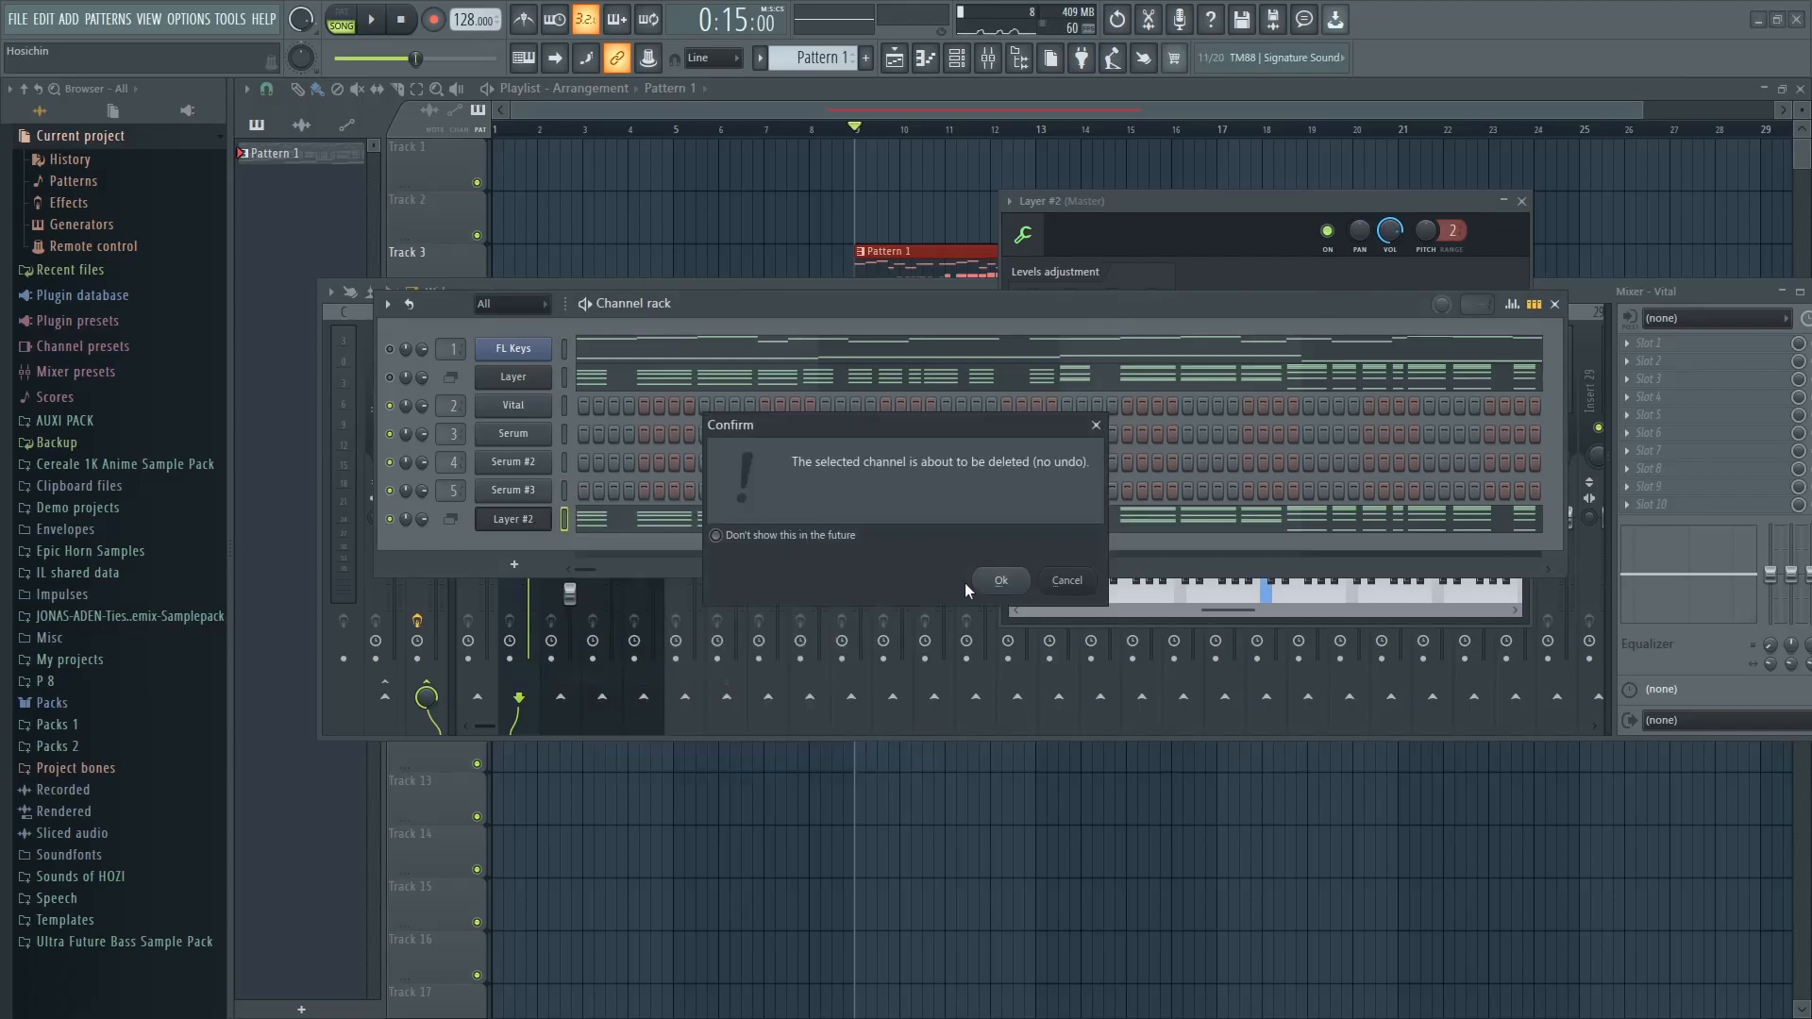
left_click(974, 581)
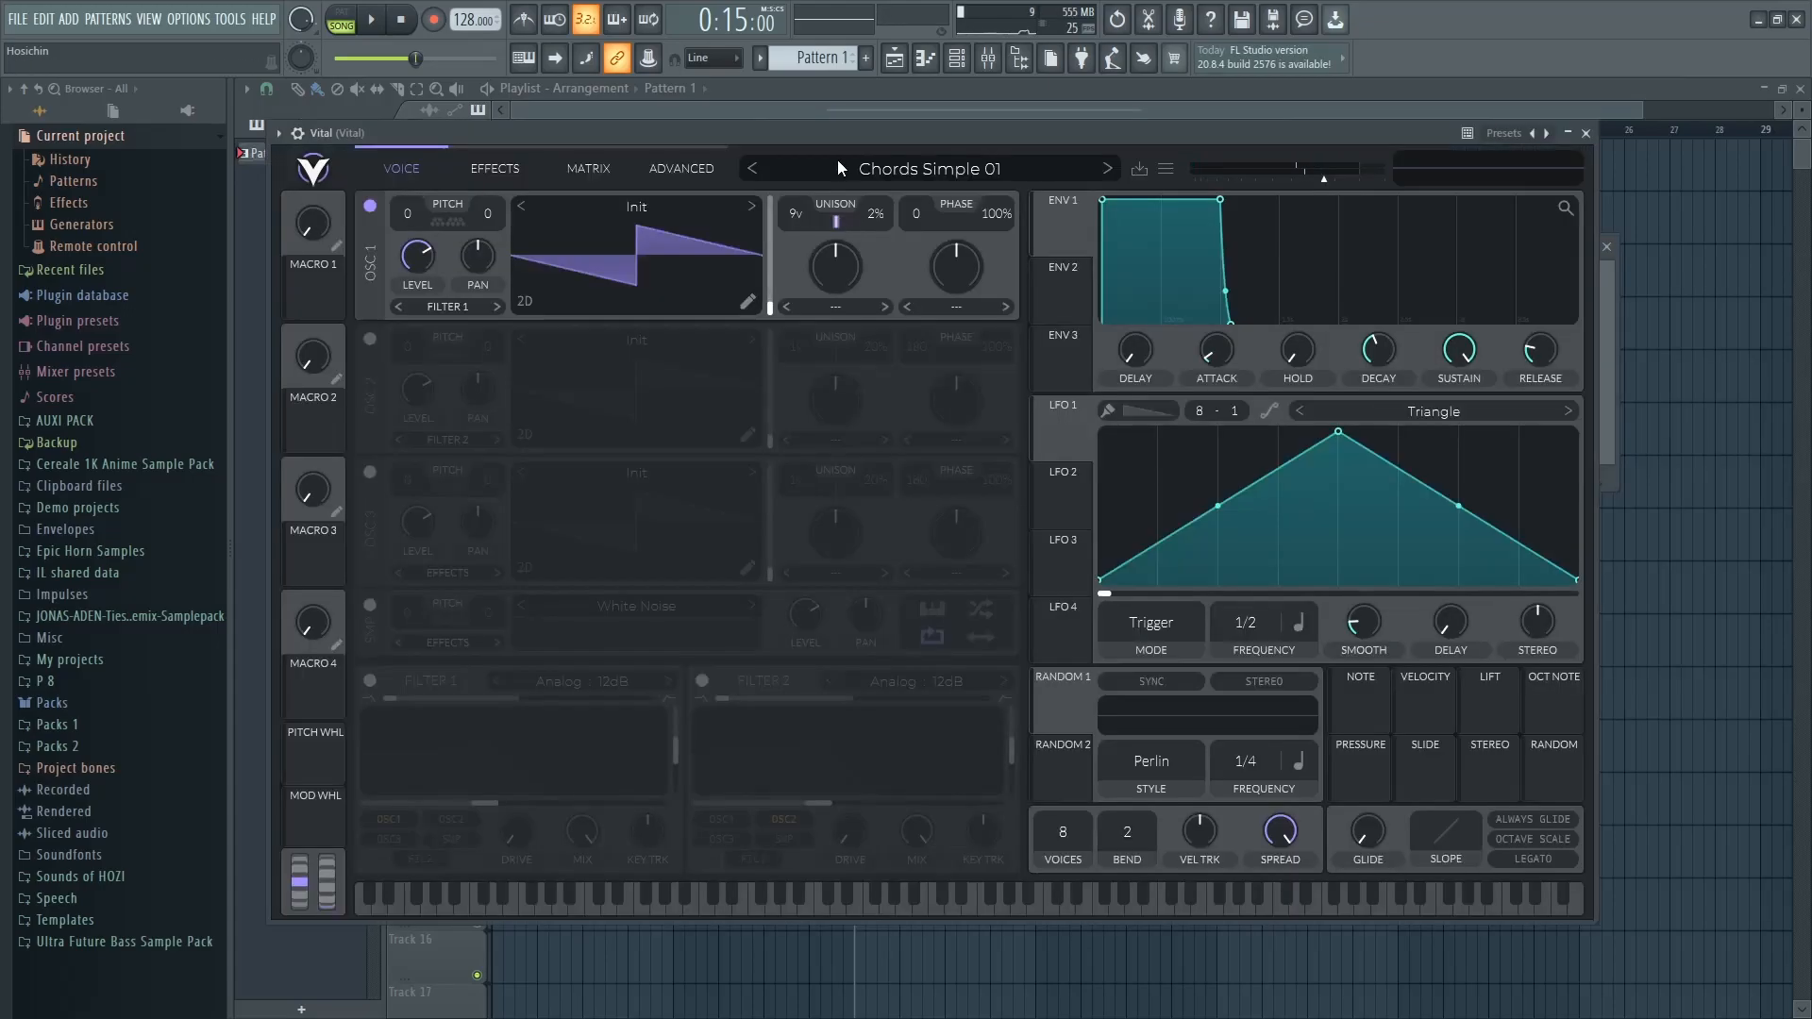
Examine Vital's Chords Simple 01 patch and its compressor, EQ and reverb effects, closing the synth when finished
left_click_drag(833, 138, 858, 138)
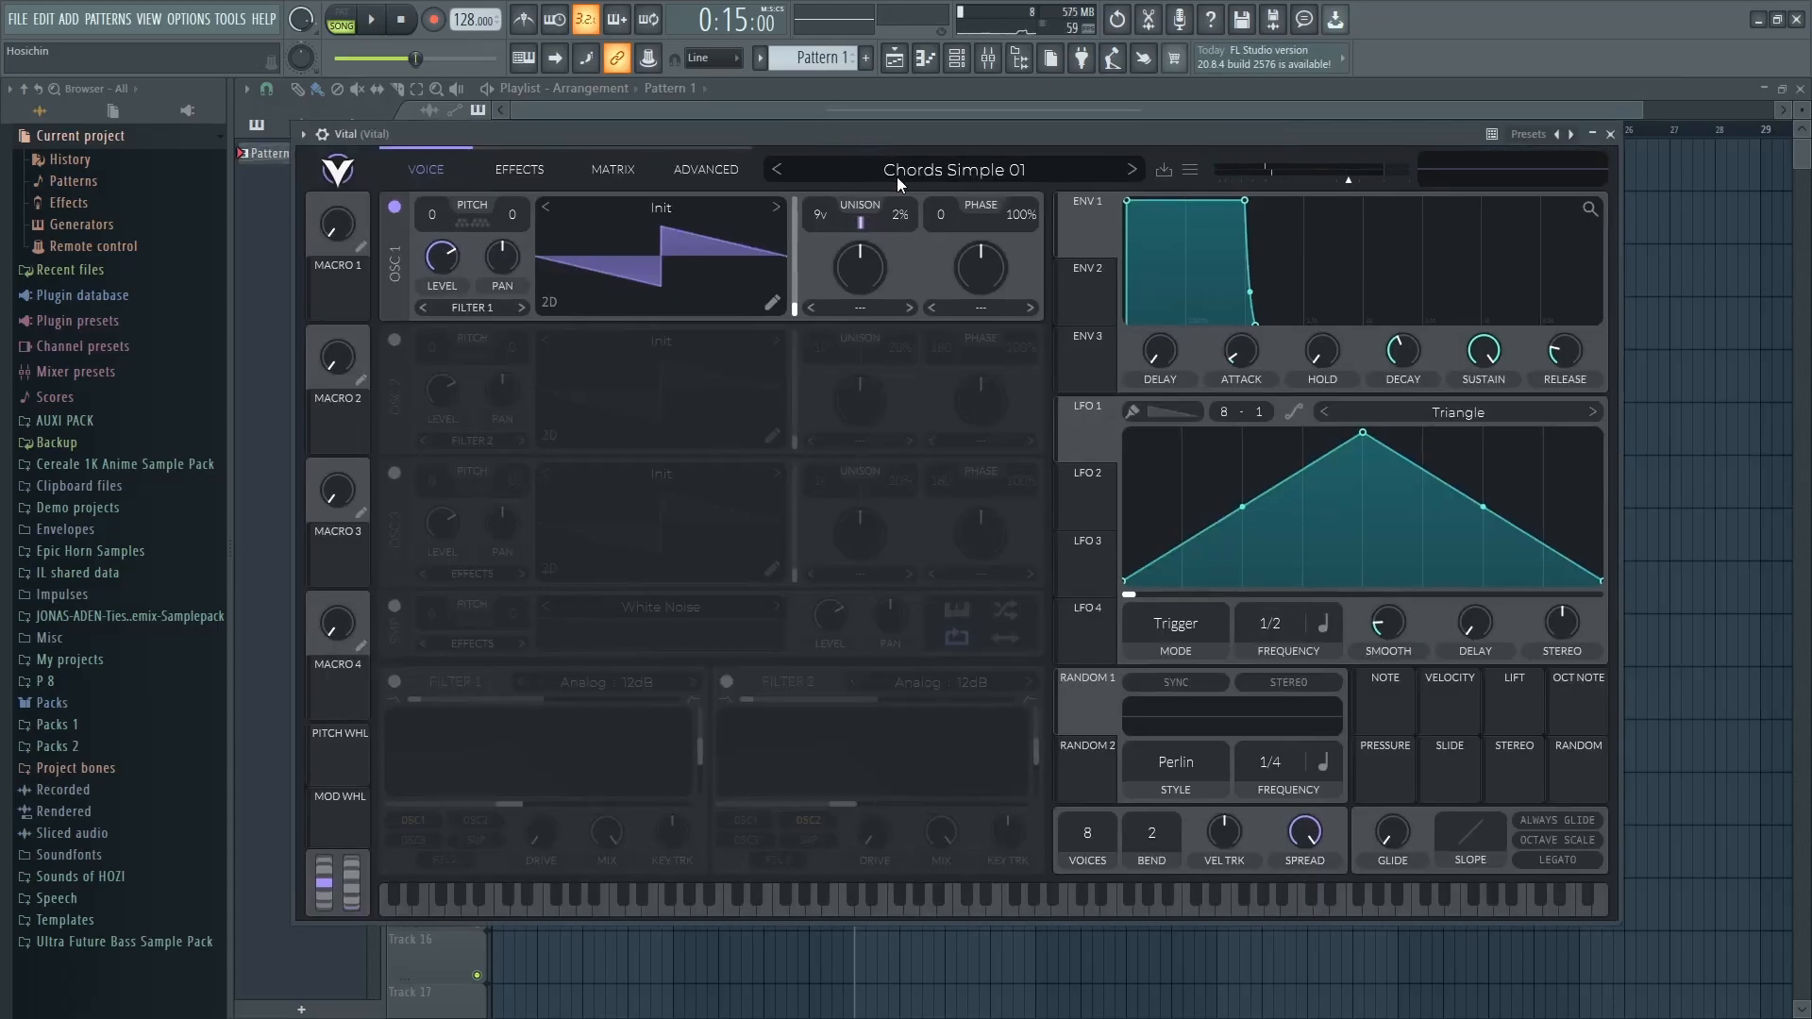
left_click(556, 170)
left_click_drag(581, 141, 695, 154)
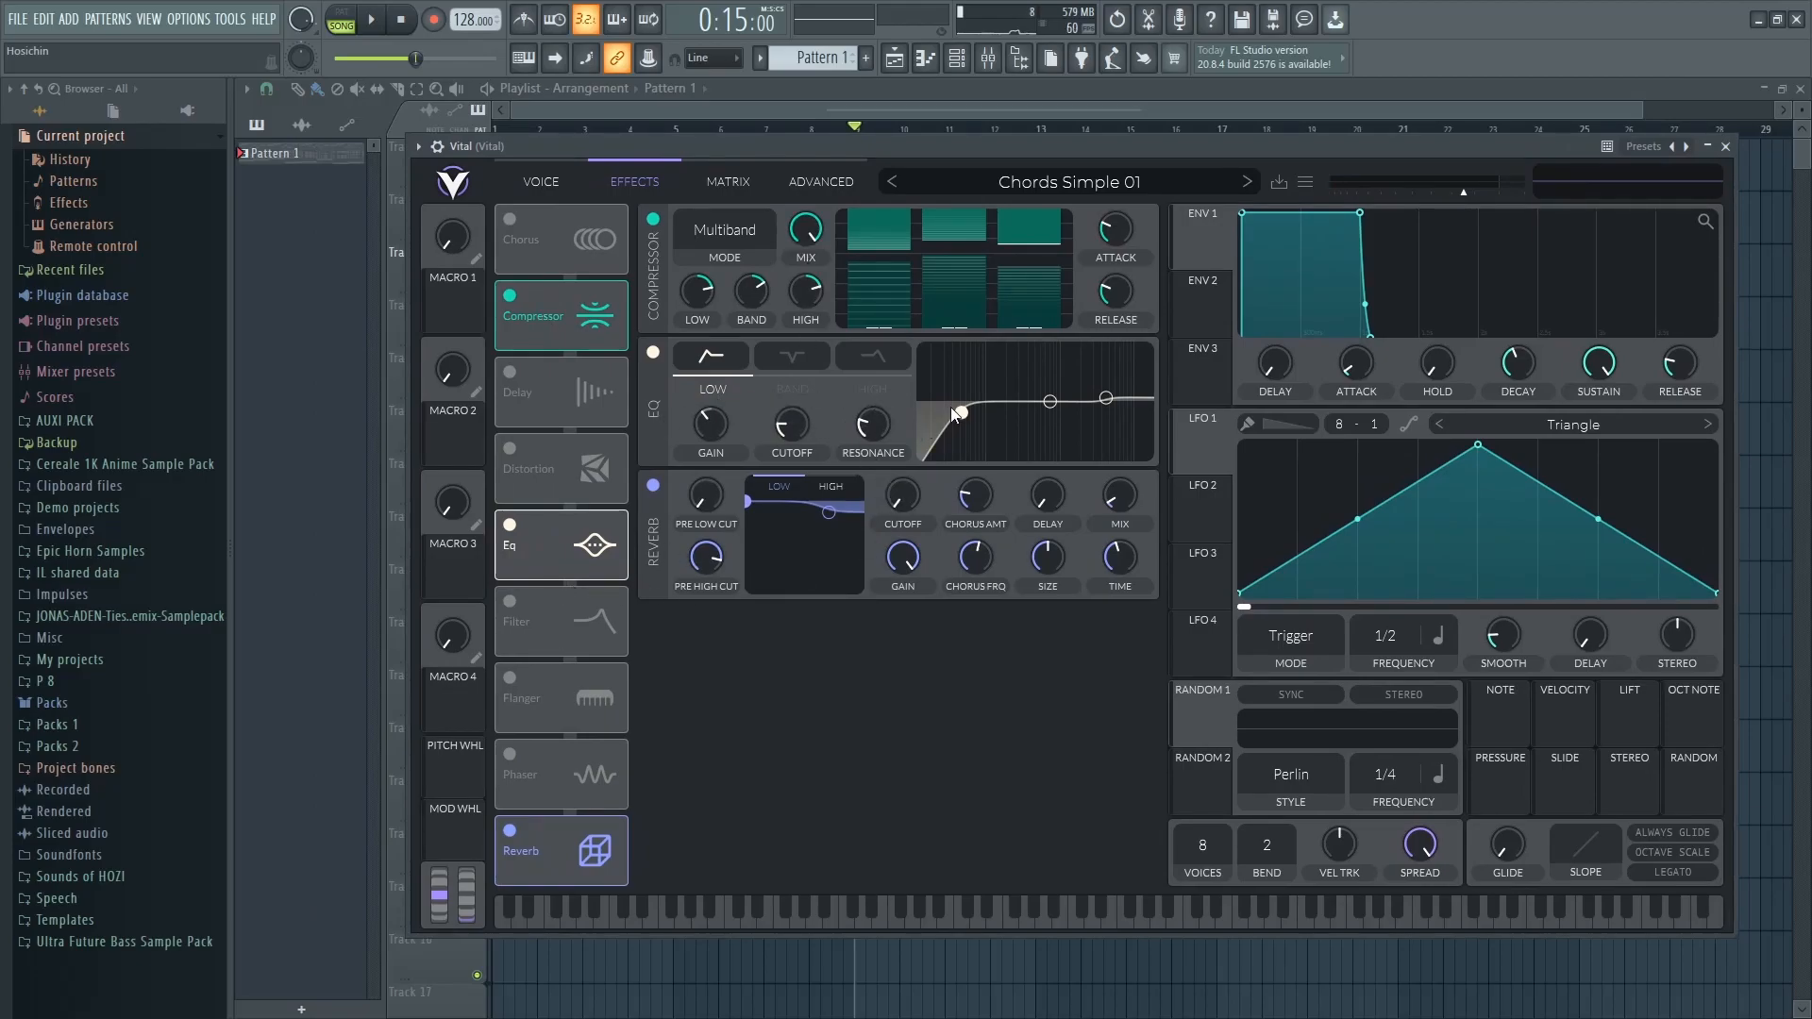
key("Escape")
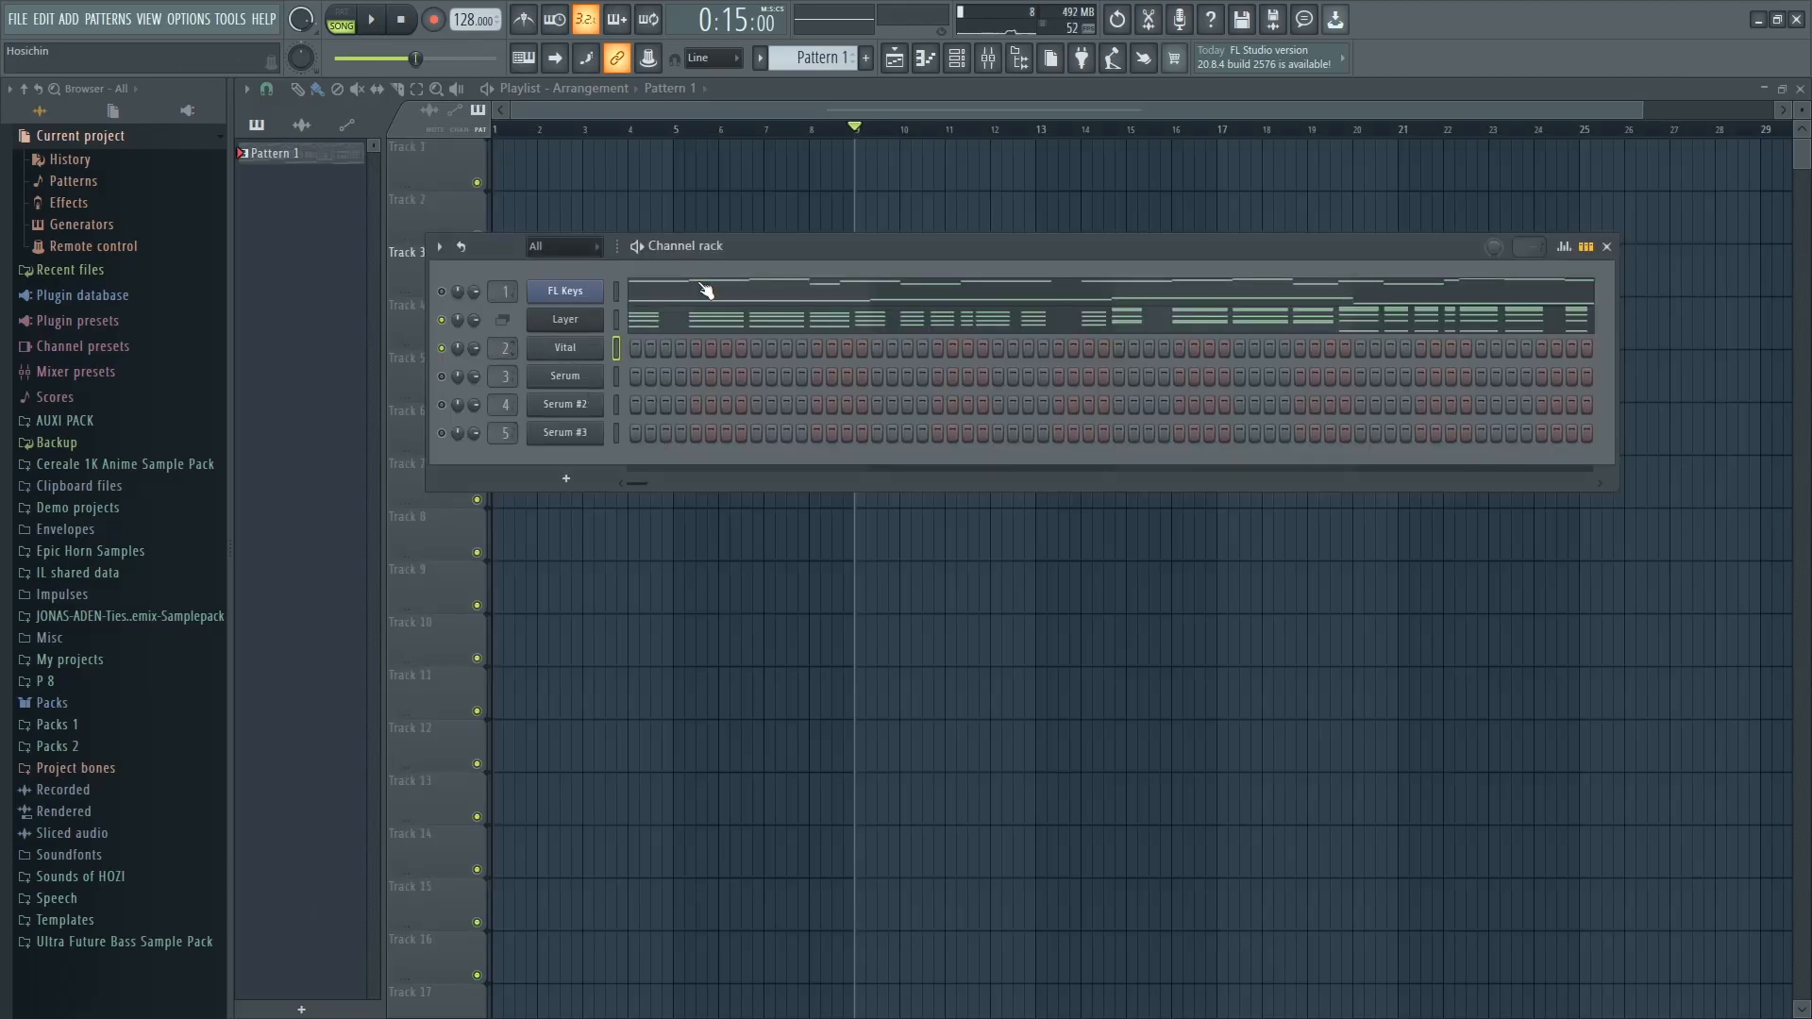
Play Serum on its own and examine the oscillators and effects of its MHA_Chords 01 Ambient preset
key("space")
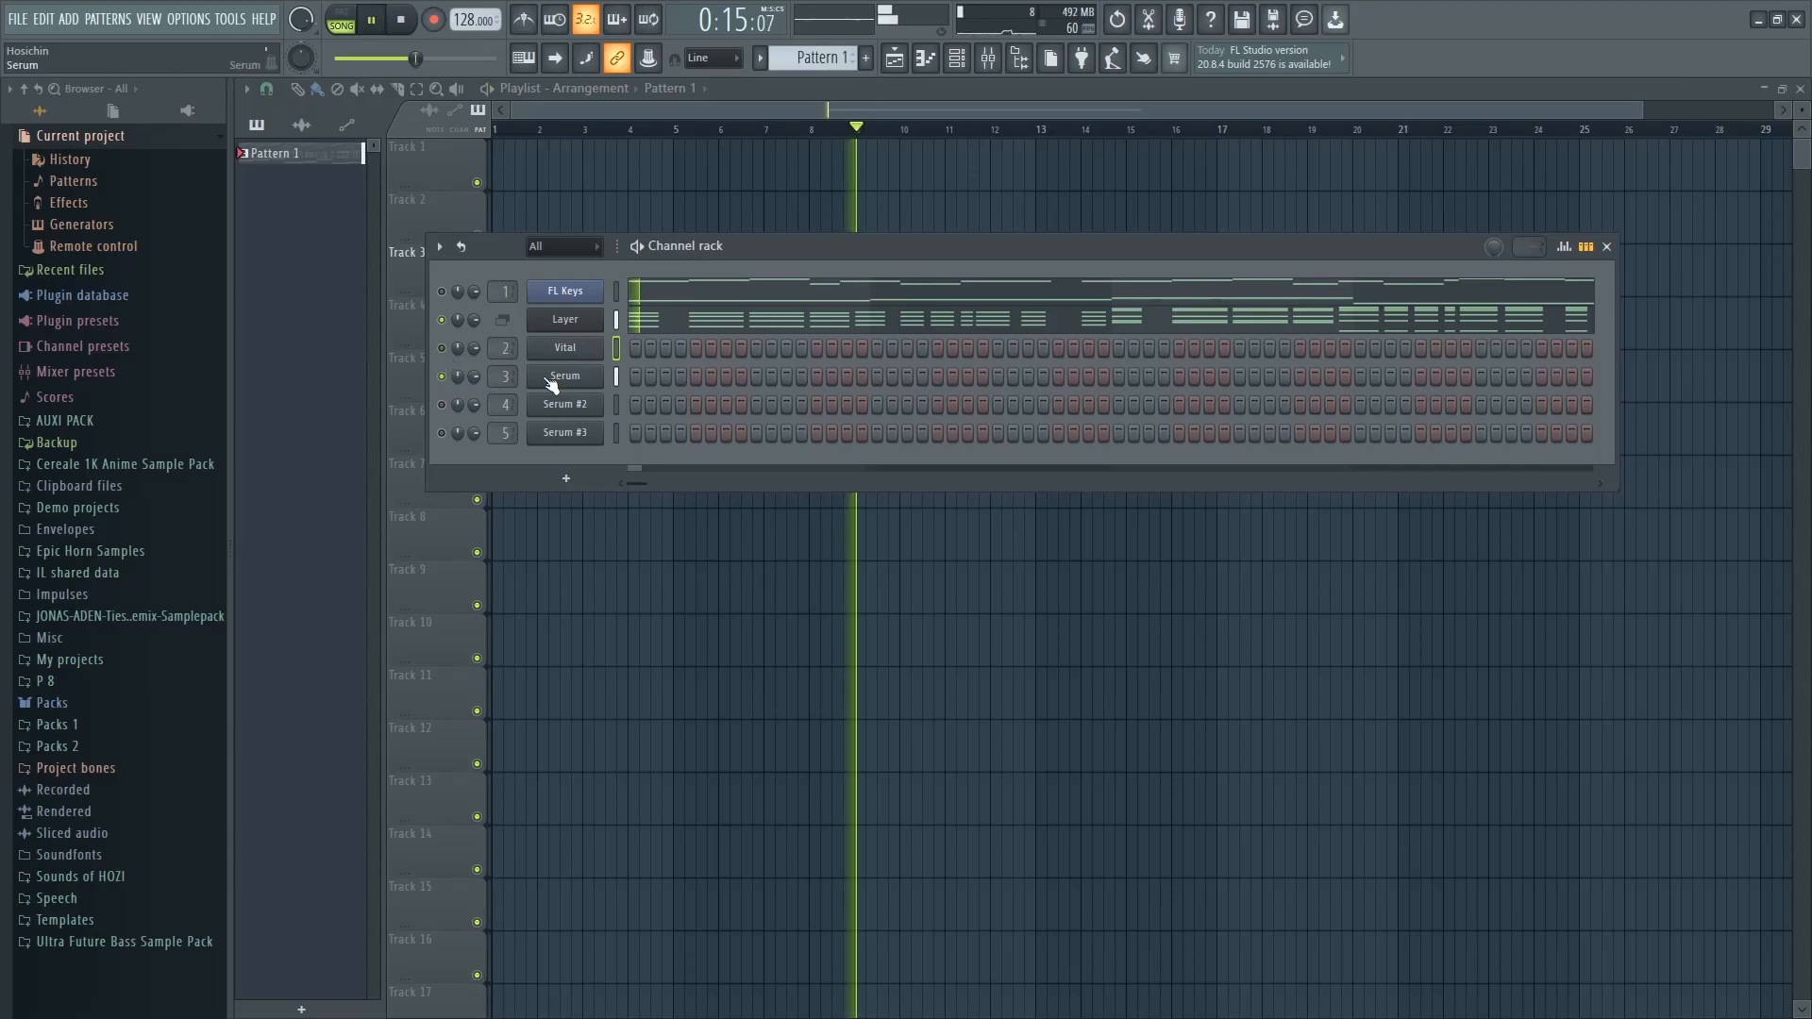
left_click(566, 375)
left_click_drag(768, 168, 1050, 168)
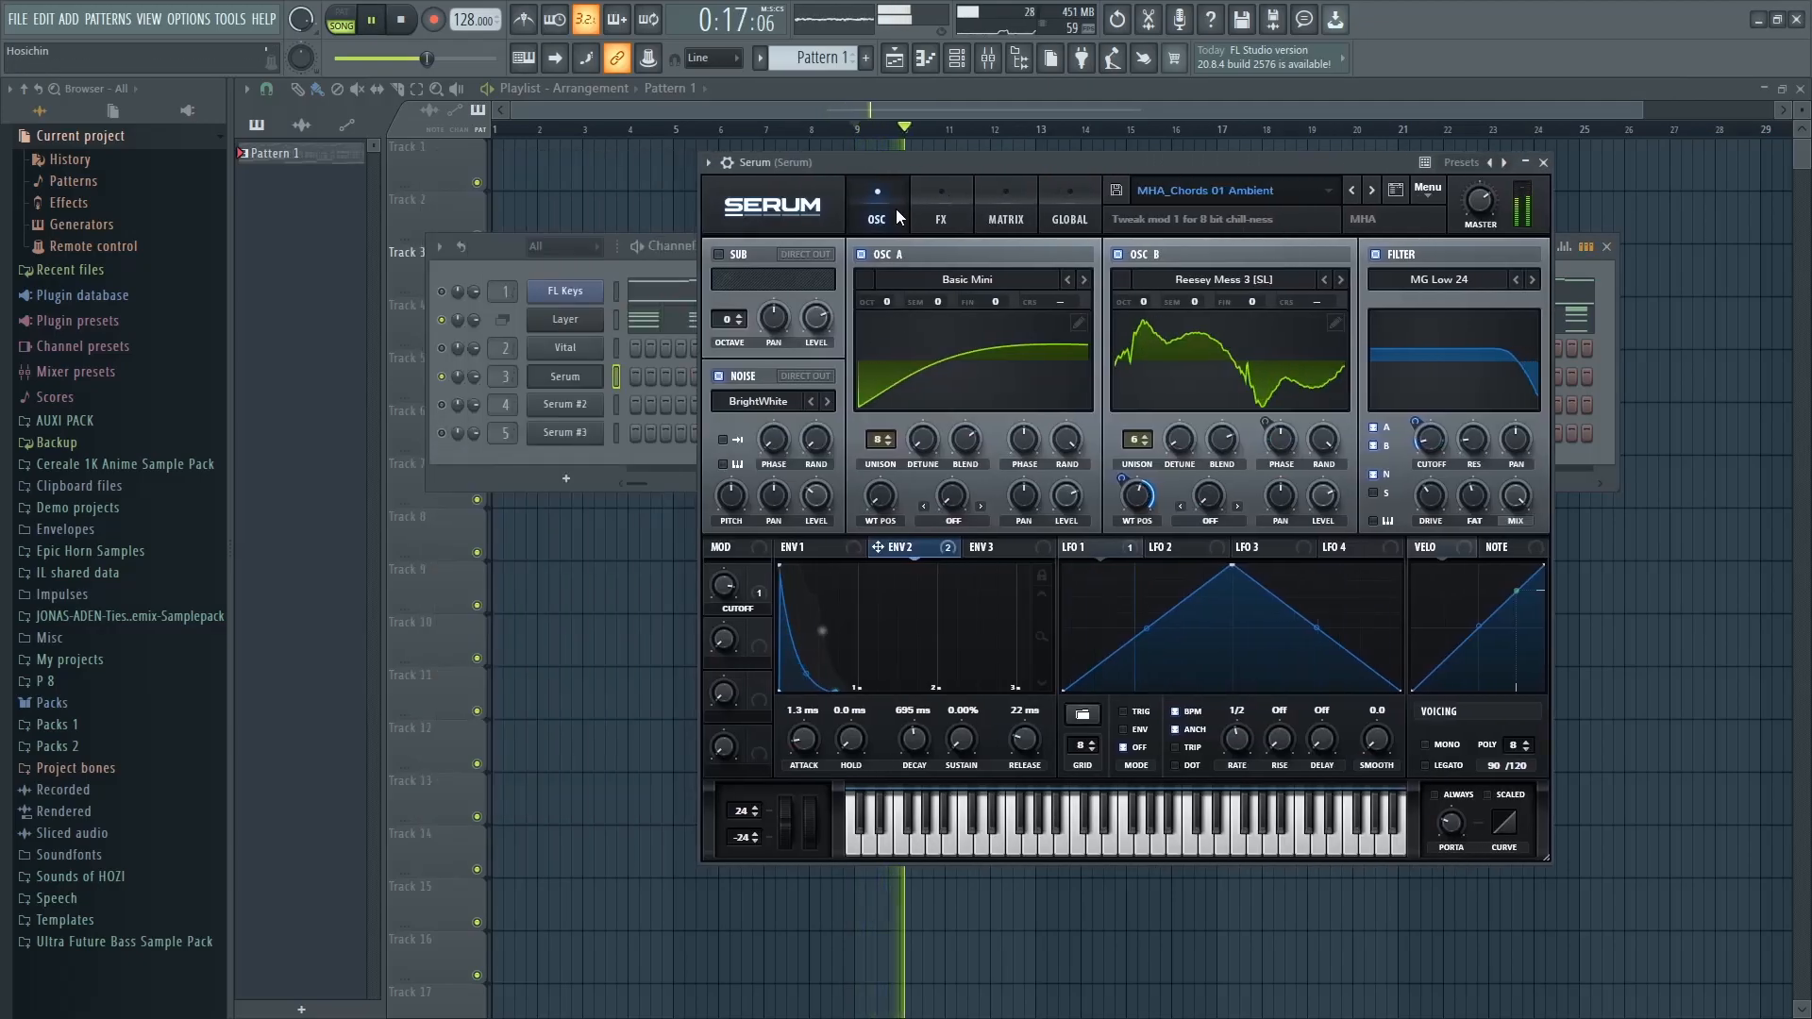
left_click(940, 208)
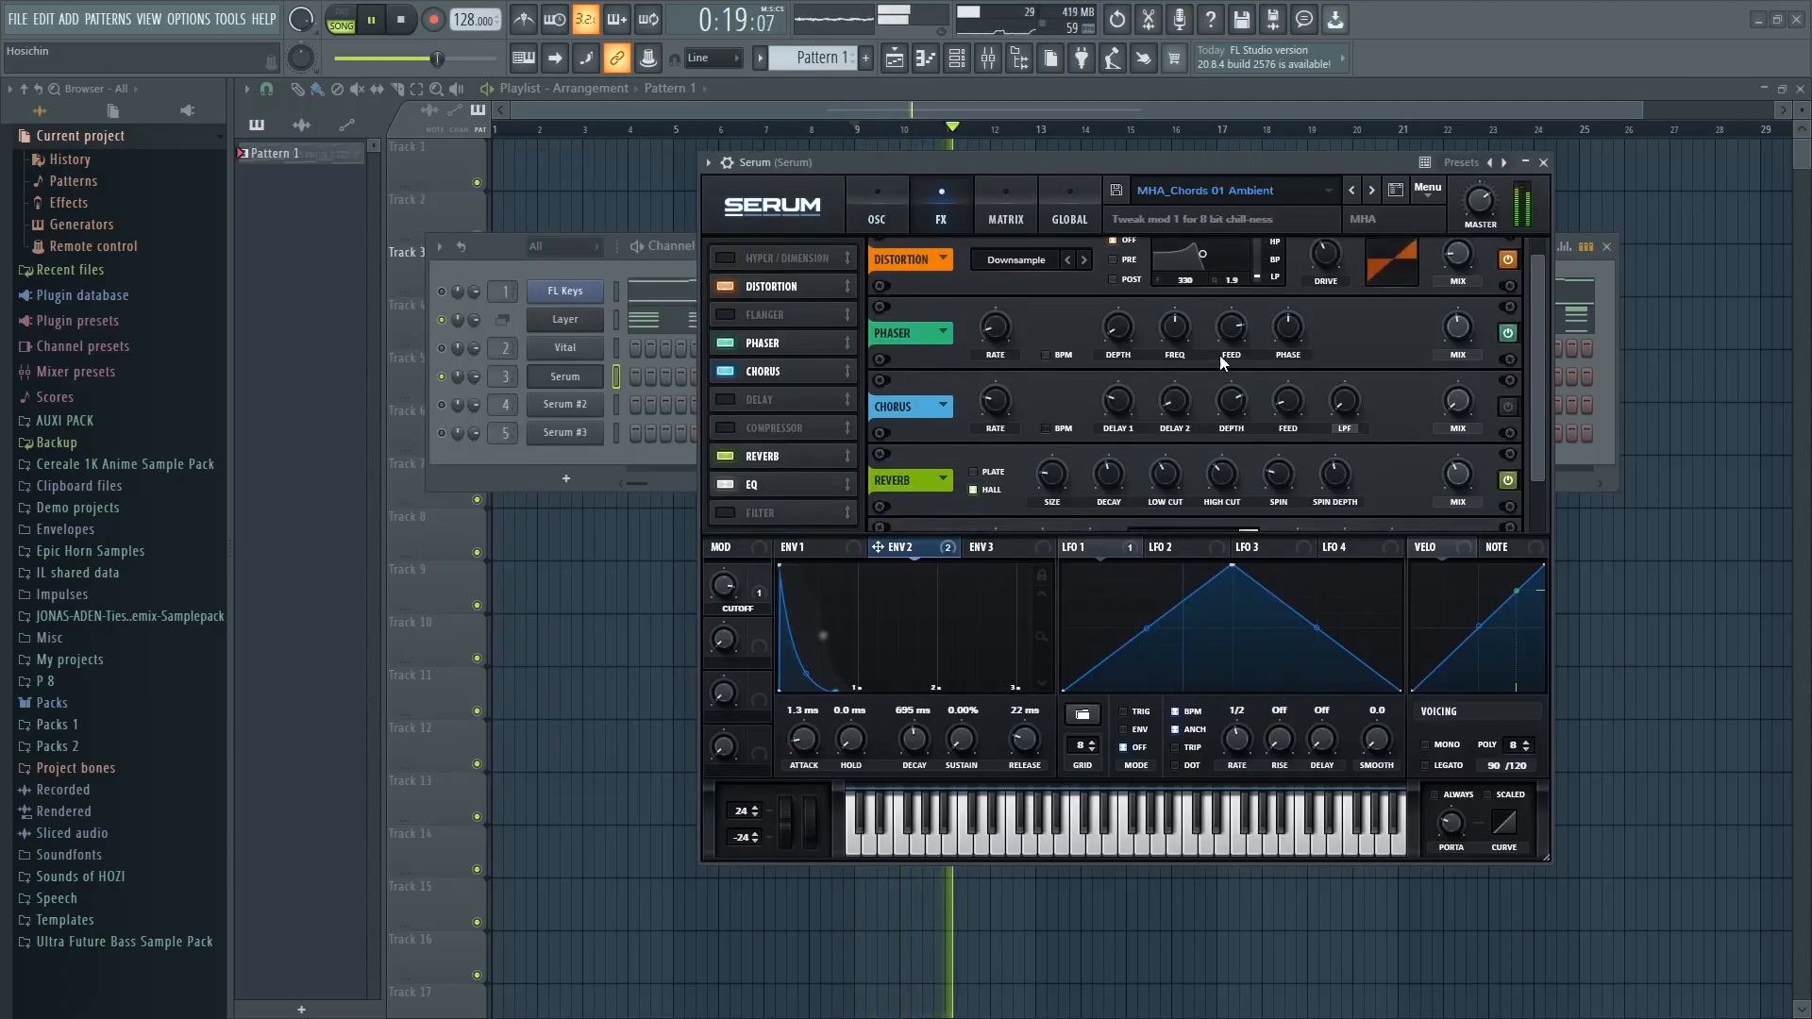
scroll(938, 453, "down", 1)
left_click(878, 205)
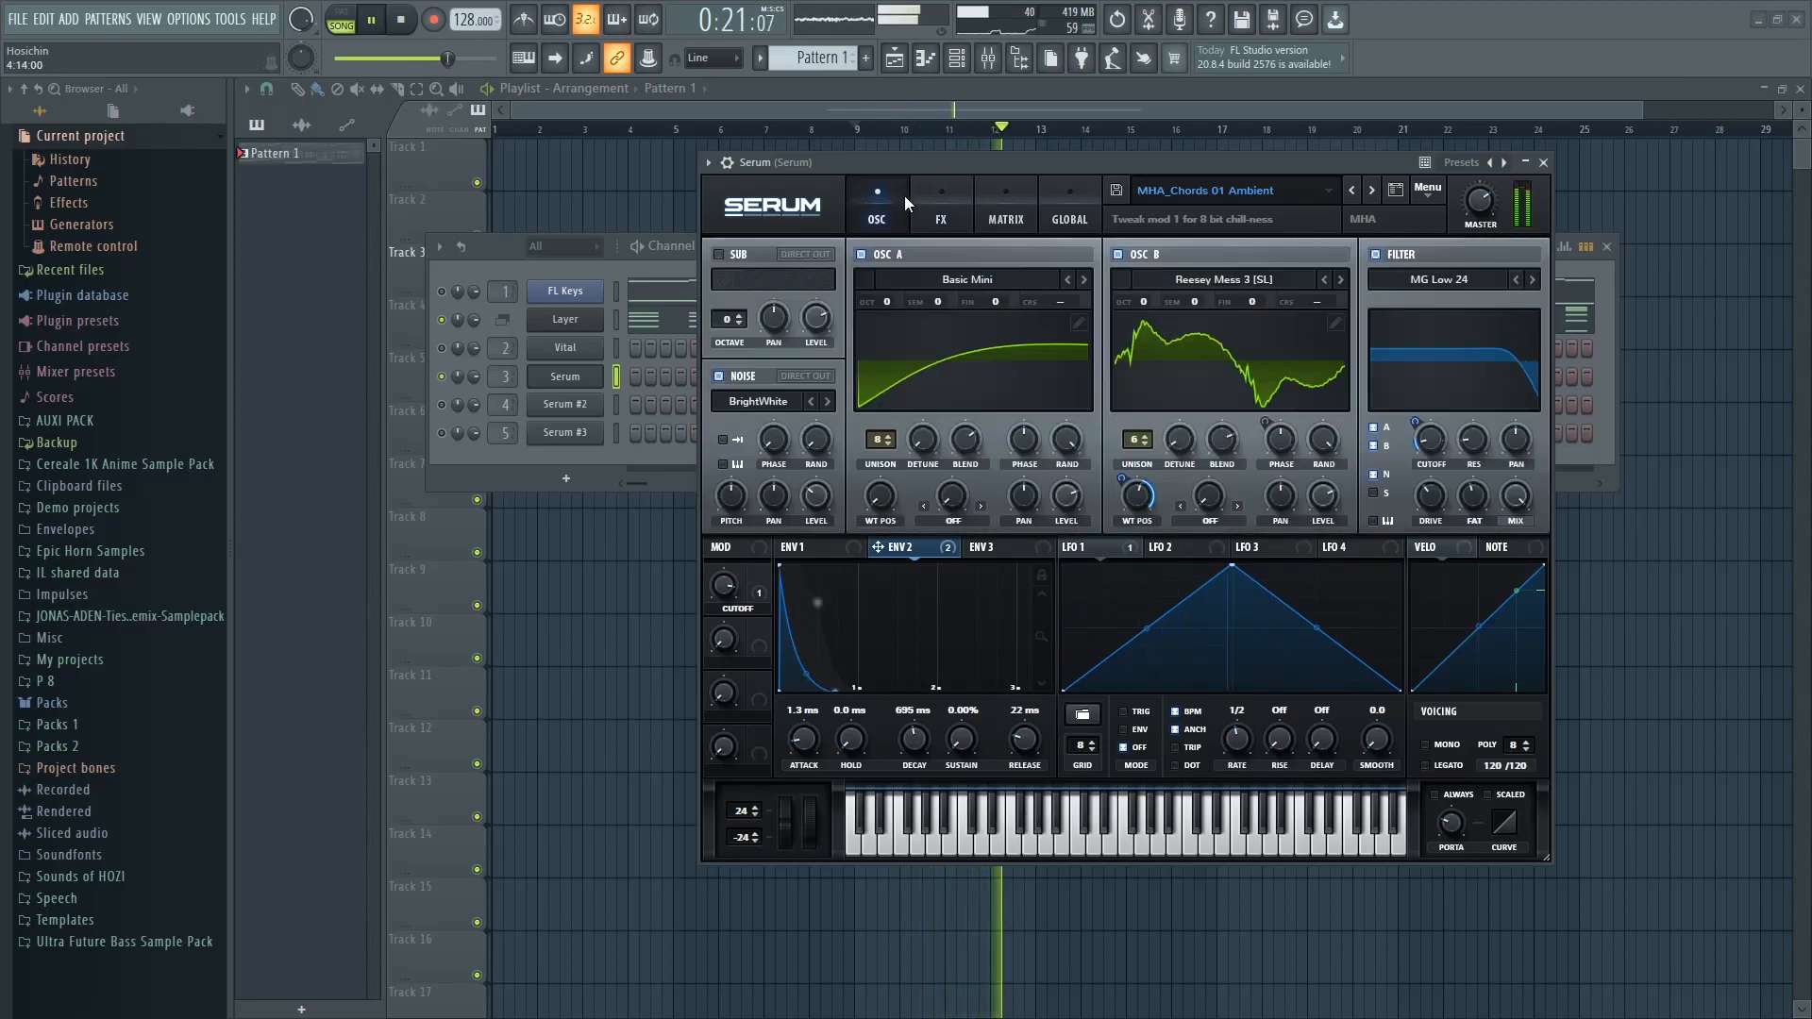
left_click_drag(979, 165, 917, 164)
left_click(566, 377)
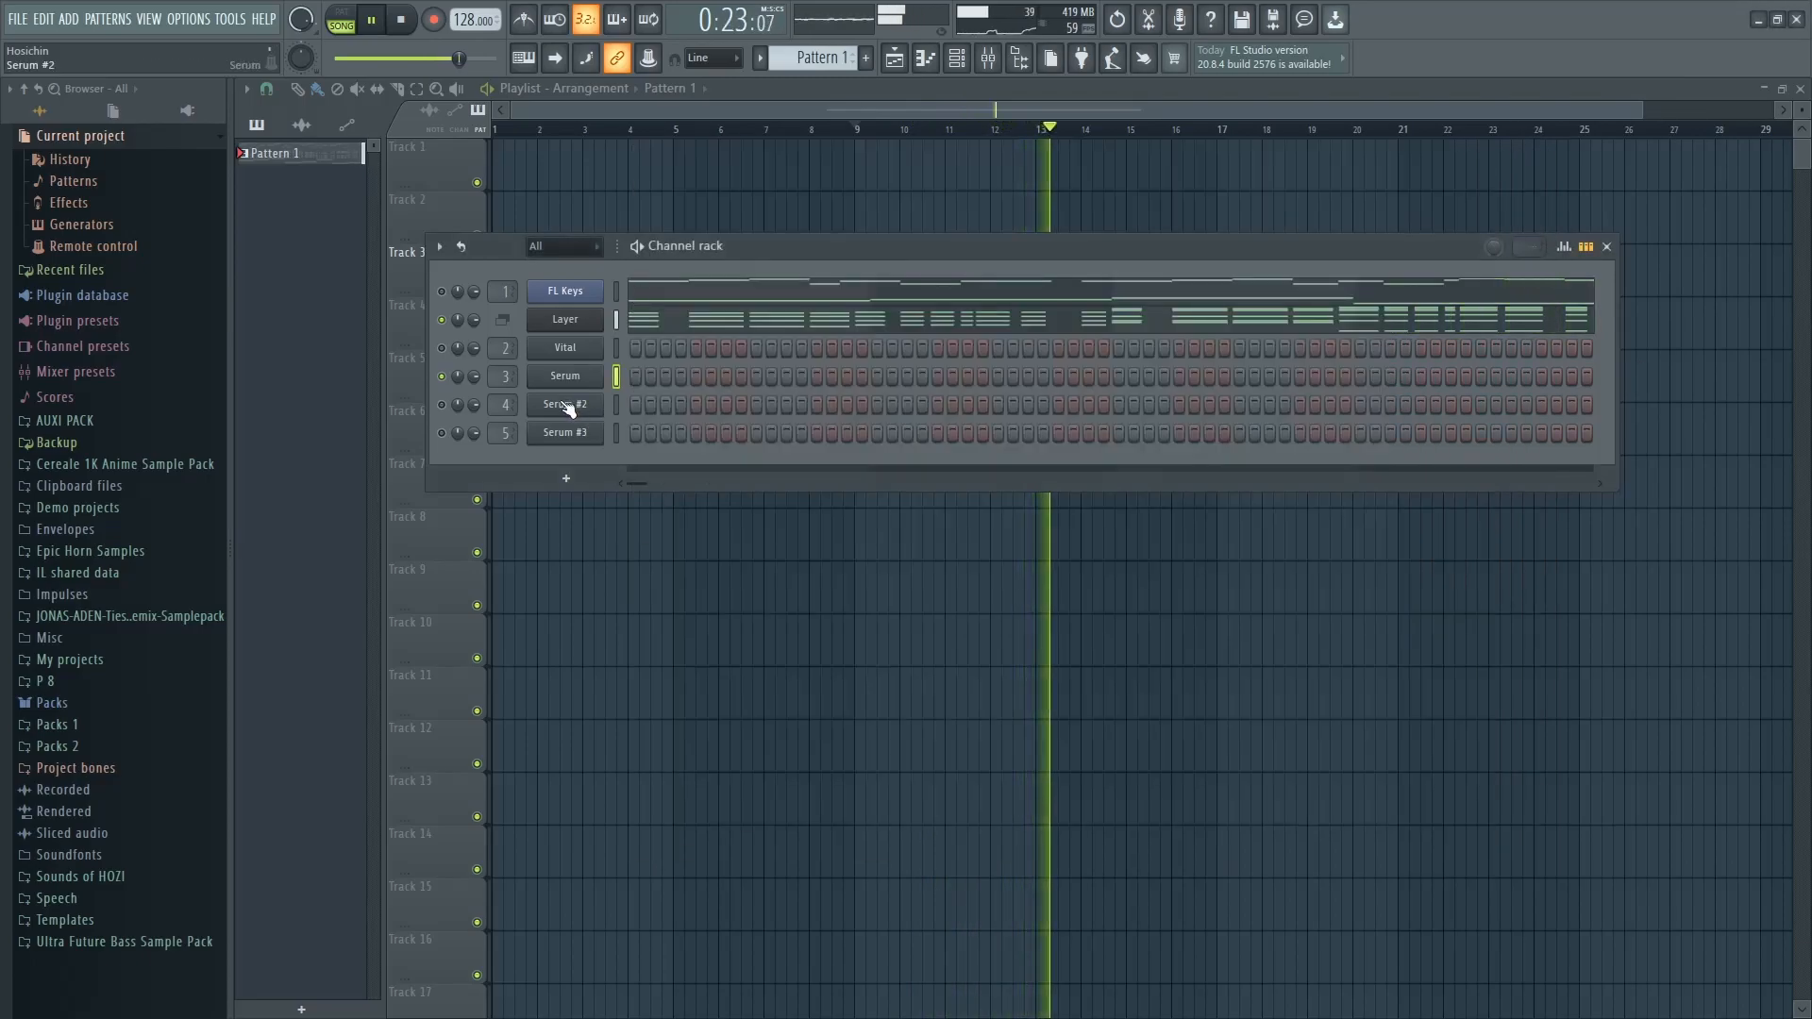
Play Serum #2 on its own and examine the oscillators and effects of its MHA_Chords 05 Plucky preset
key("space")
left_click(585, 410)
left_click_drag(991, 158, 885, 155)
key("space")
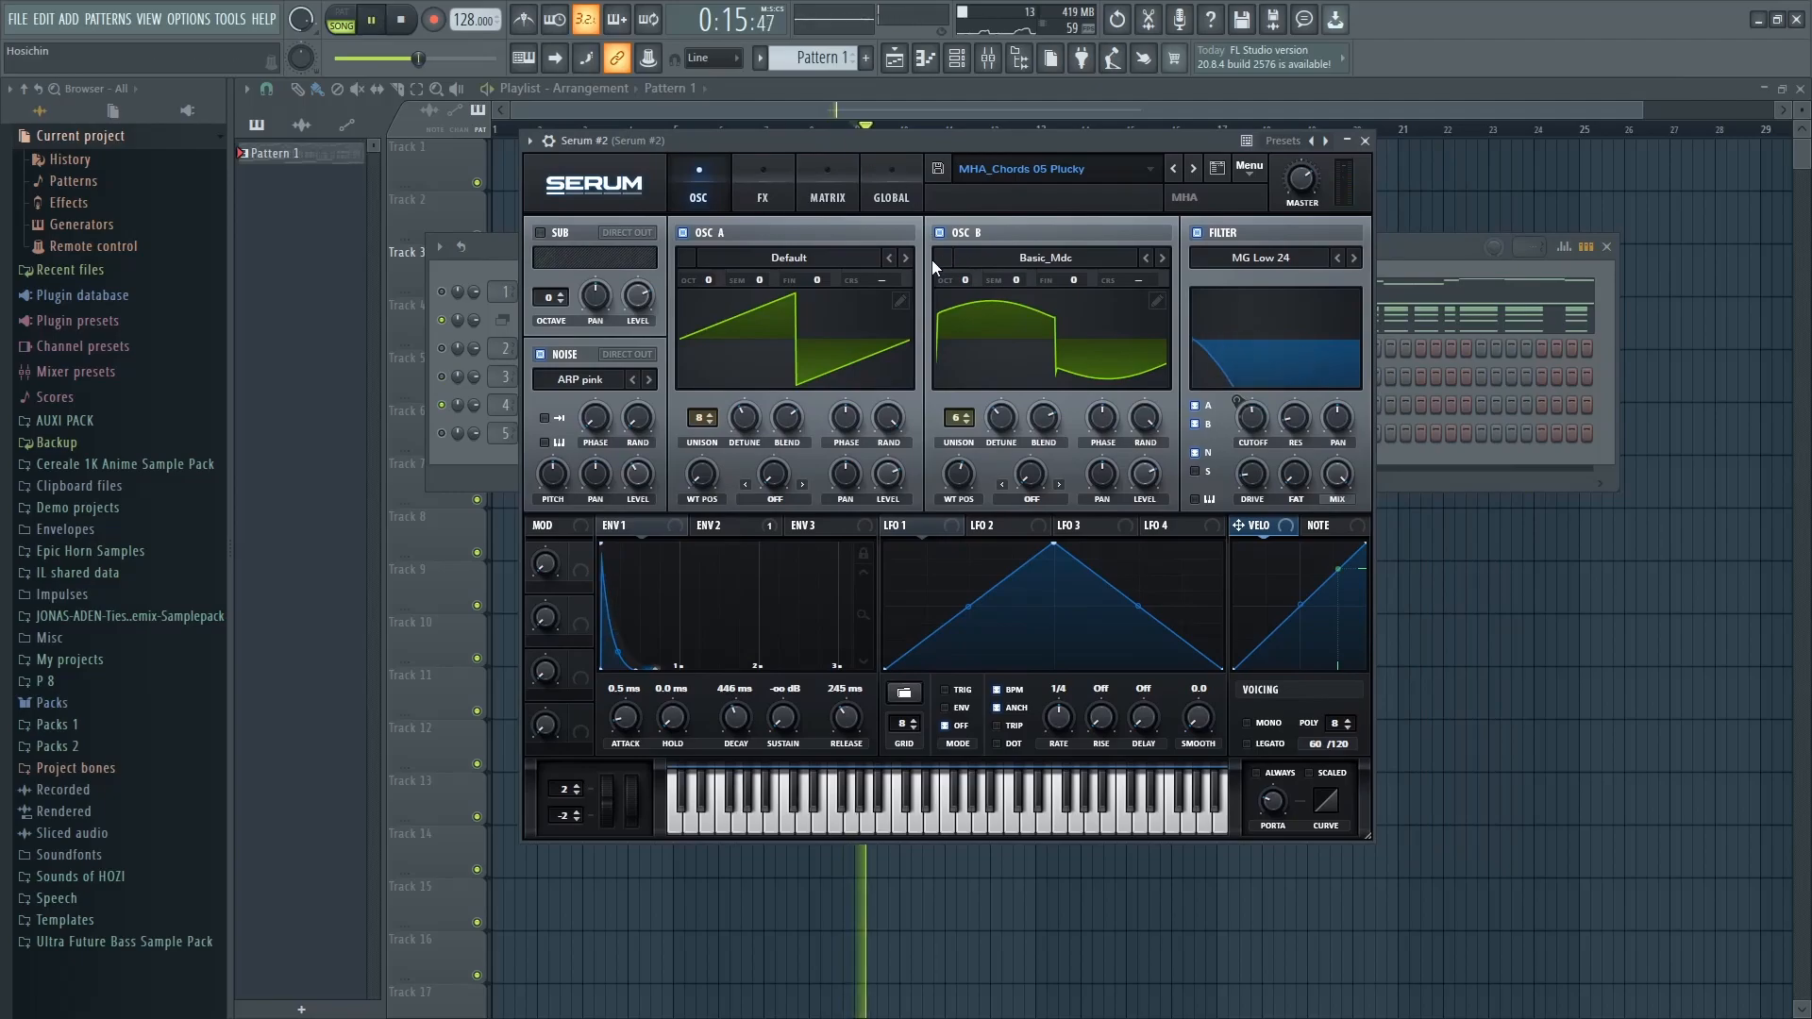
left_click(762, 197)
left_click_drag(759, 142, 797, 178)
scroll(1416, 396, "down", 2)
left_click(755, 231)
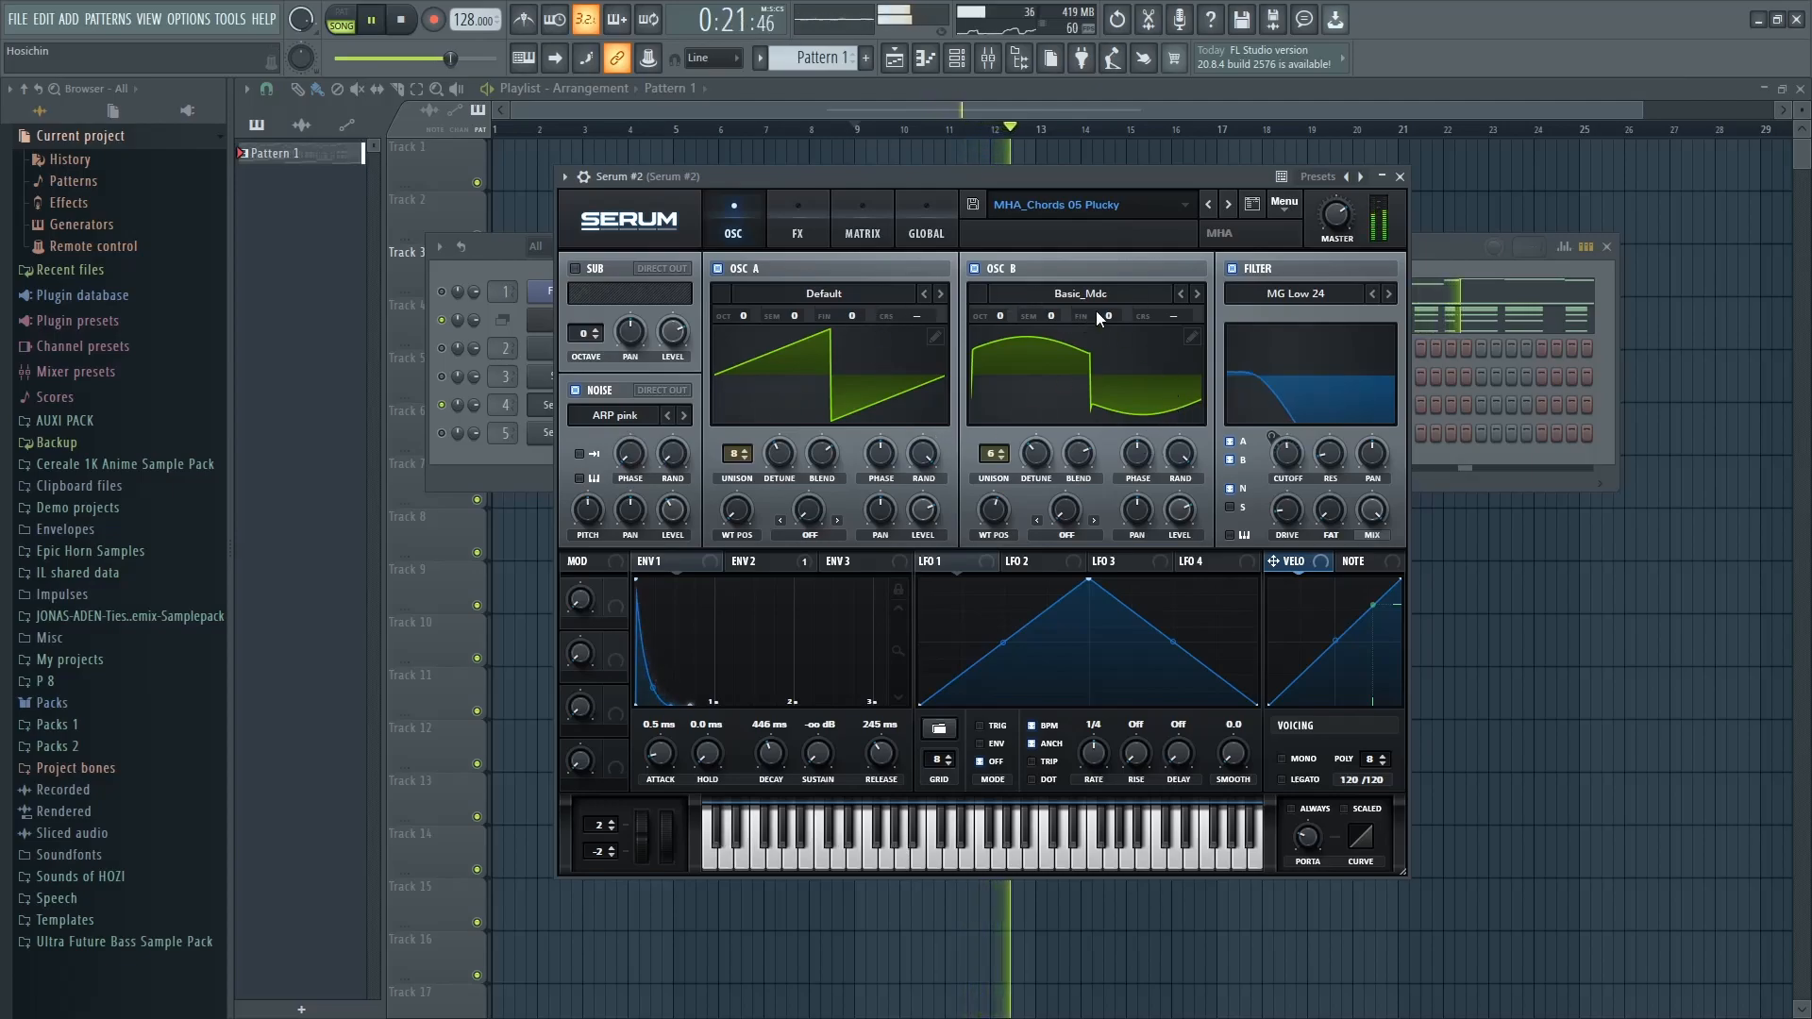
left_click(541, 406)
key("space")
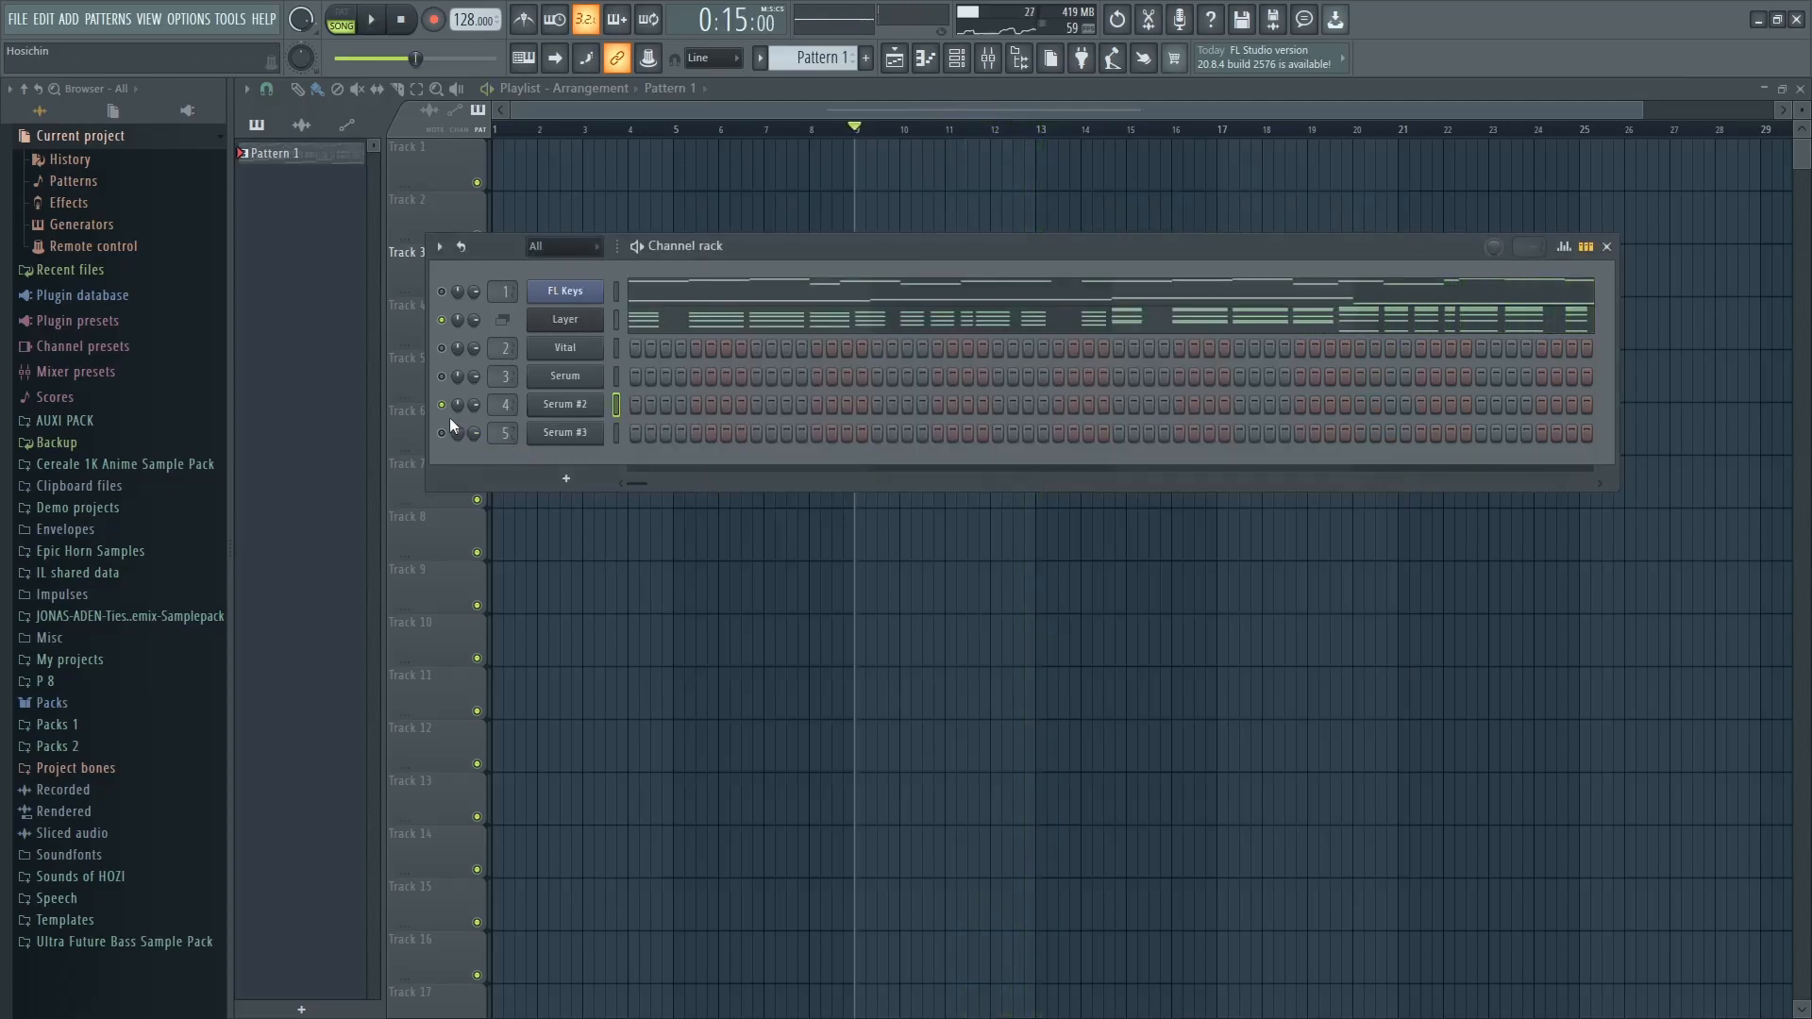
Play Serum #3 on its own and examine its CH - Init preset, including the effects, Env 2 and Osc A octave
key("space")
left_click(564, 433)
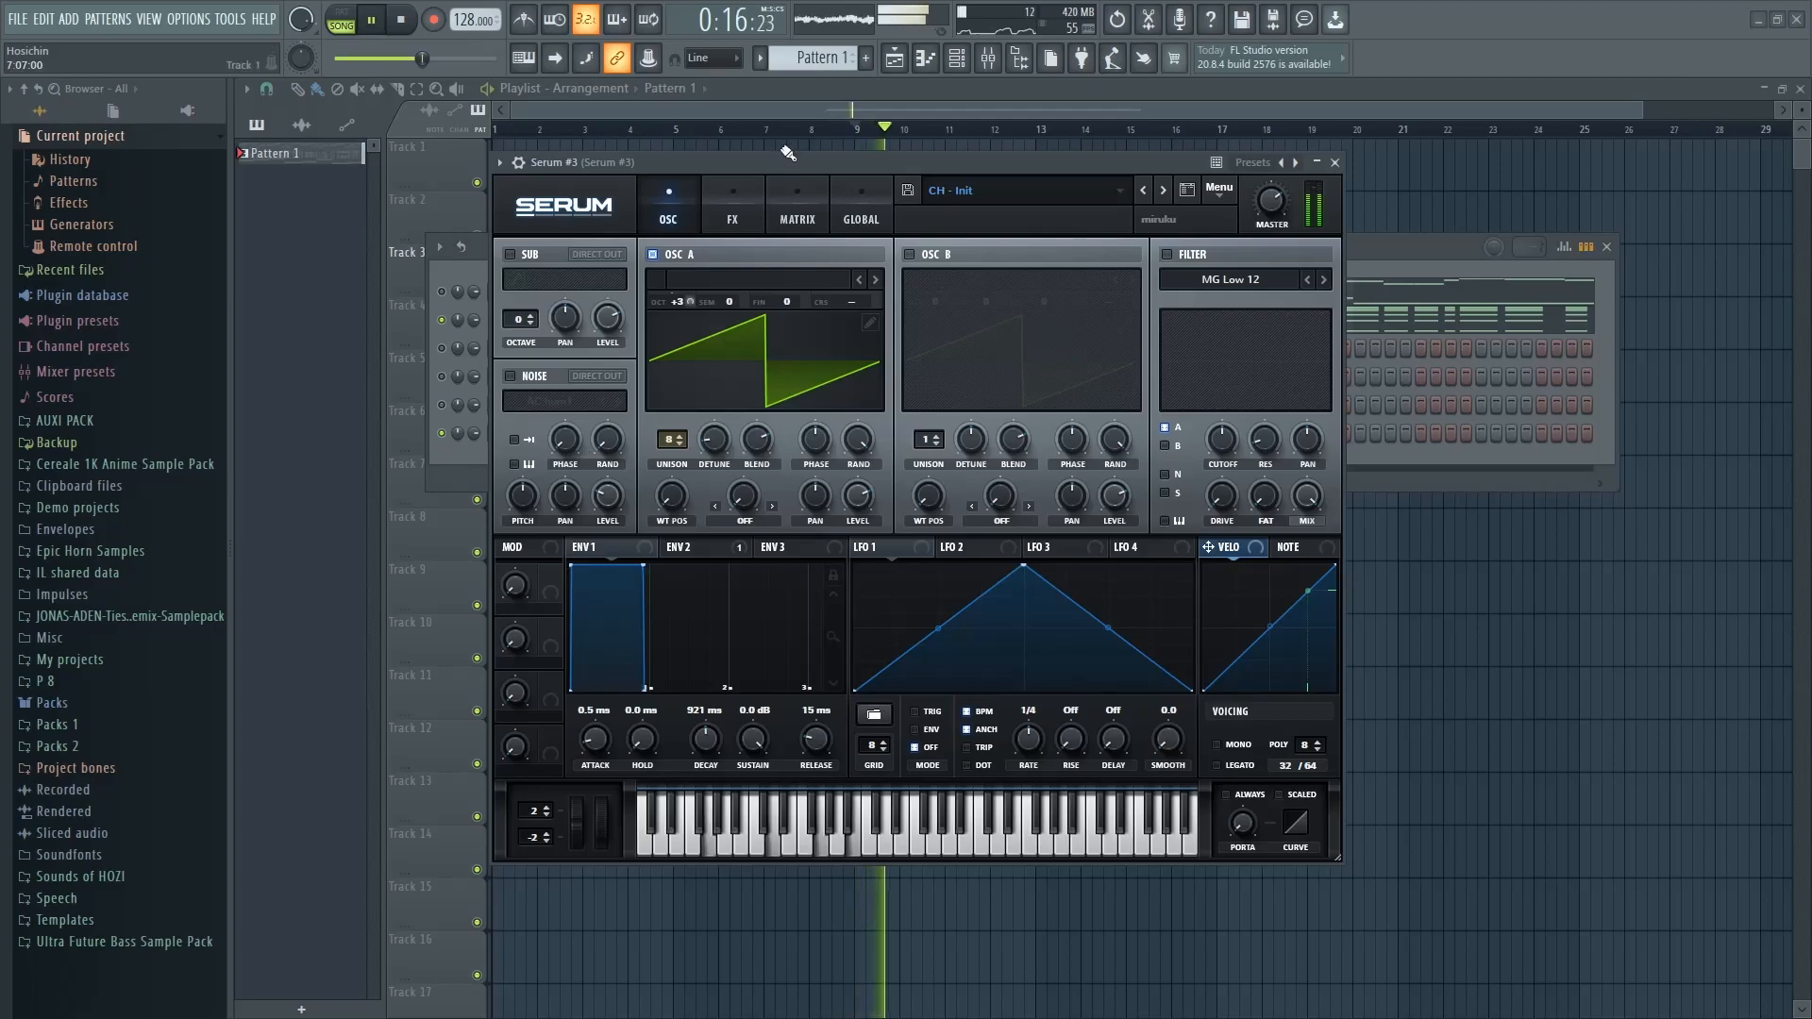
left_click_drag(821, 172, 783, 183)
key("space")
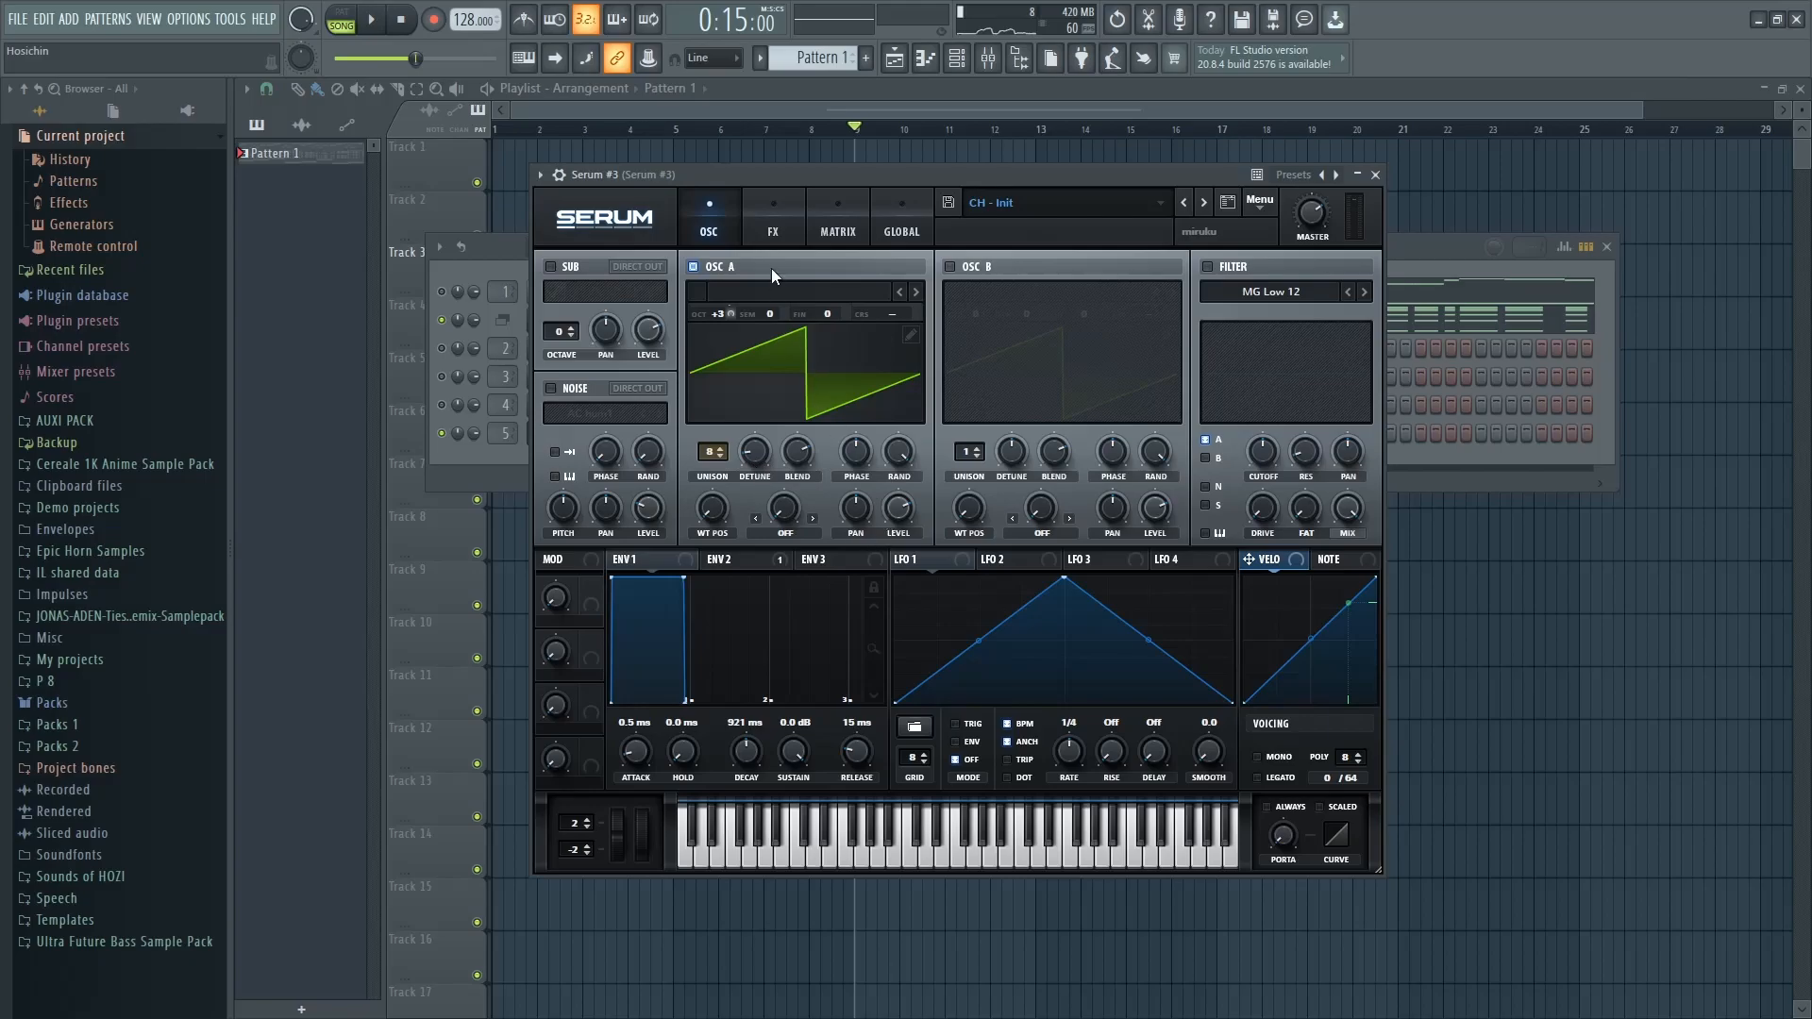
left_click(772, 224)
left_click(700, 223)
left_click(769, 561)
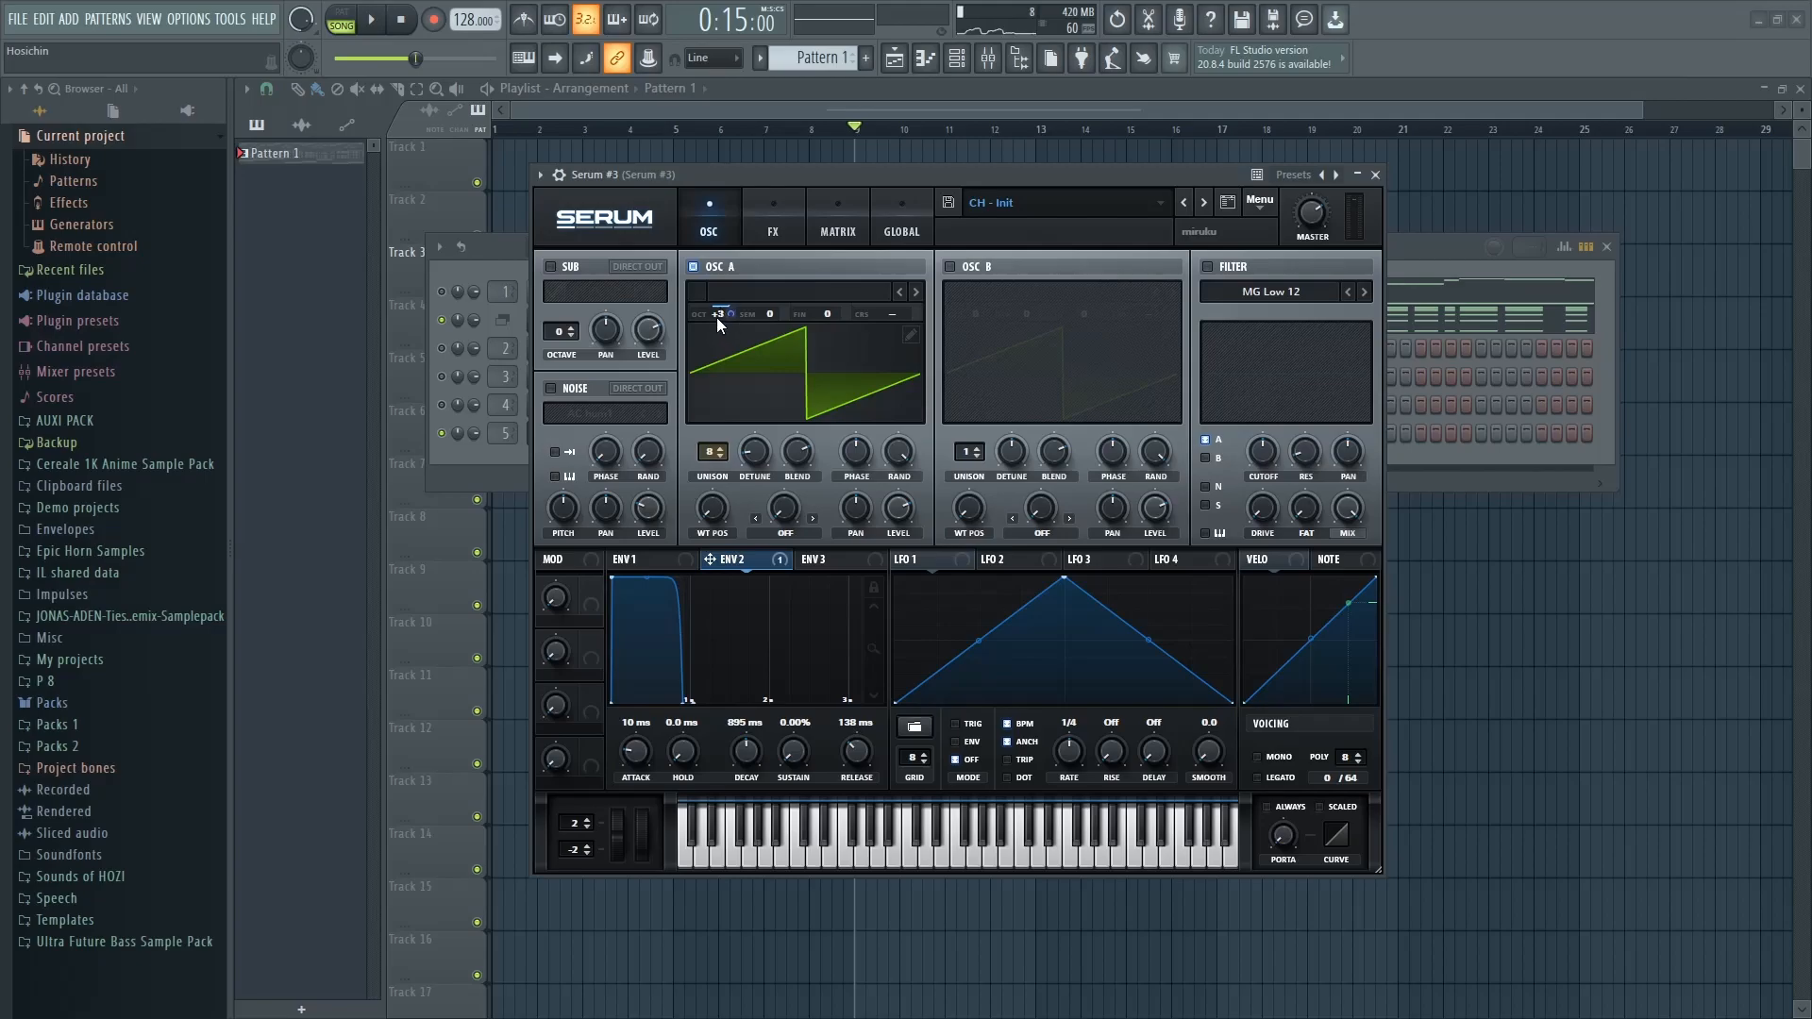
left_click_drag(800, 175, 839, 184)
key("space")
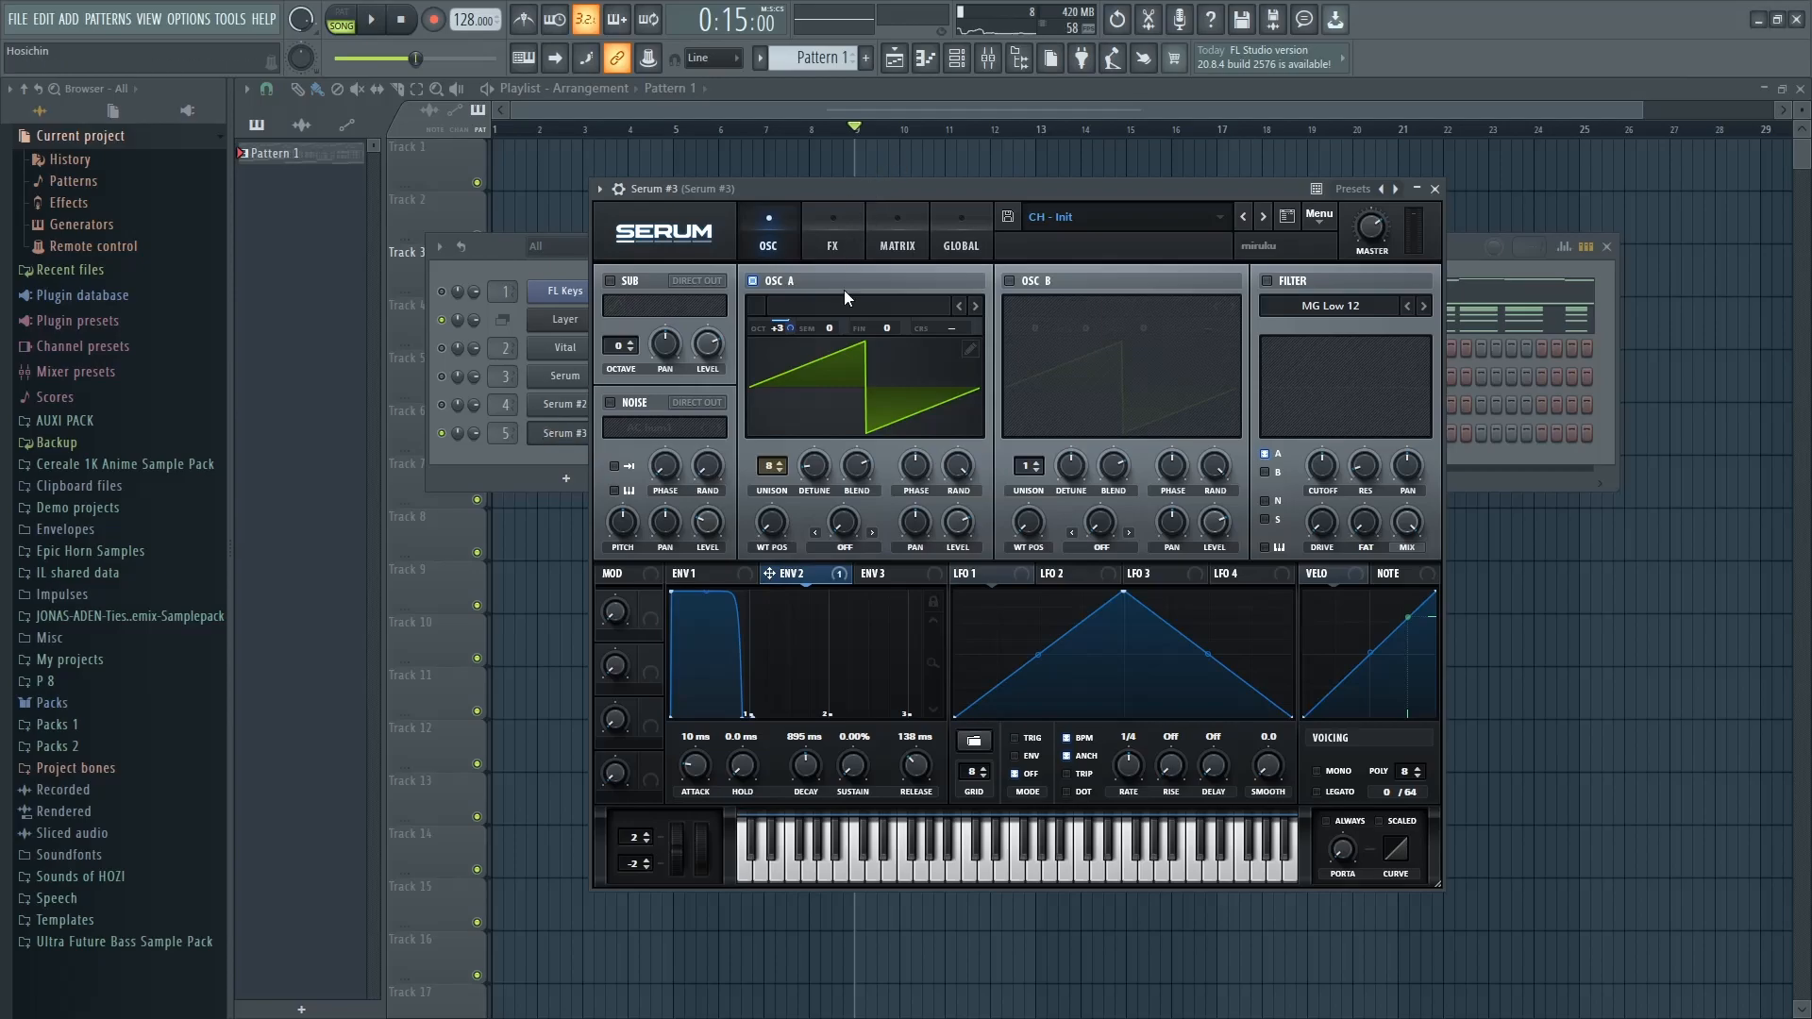
key("Escape")
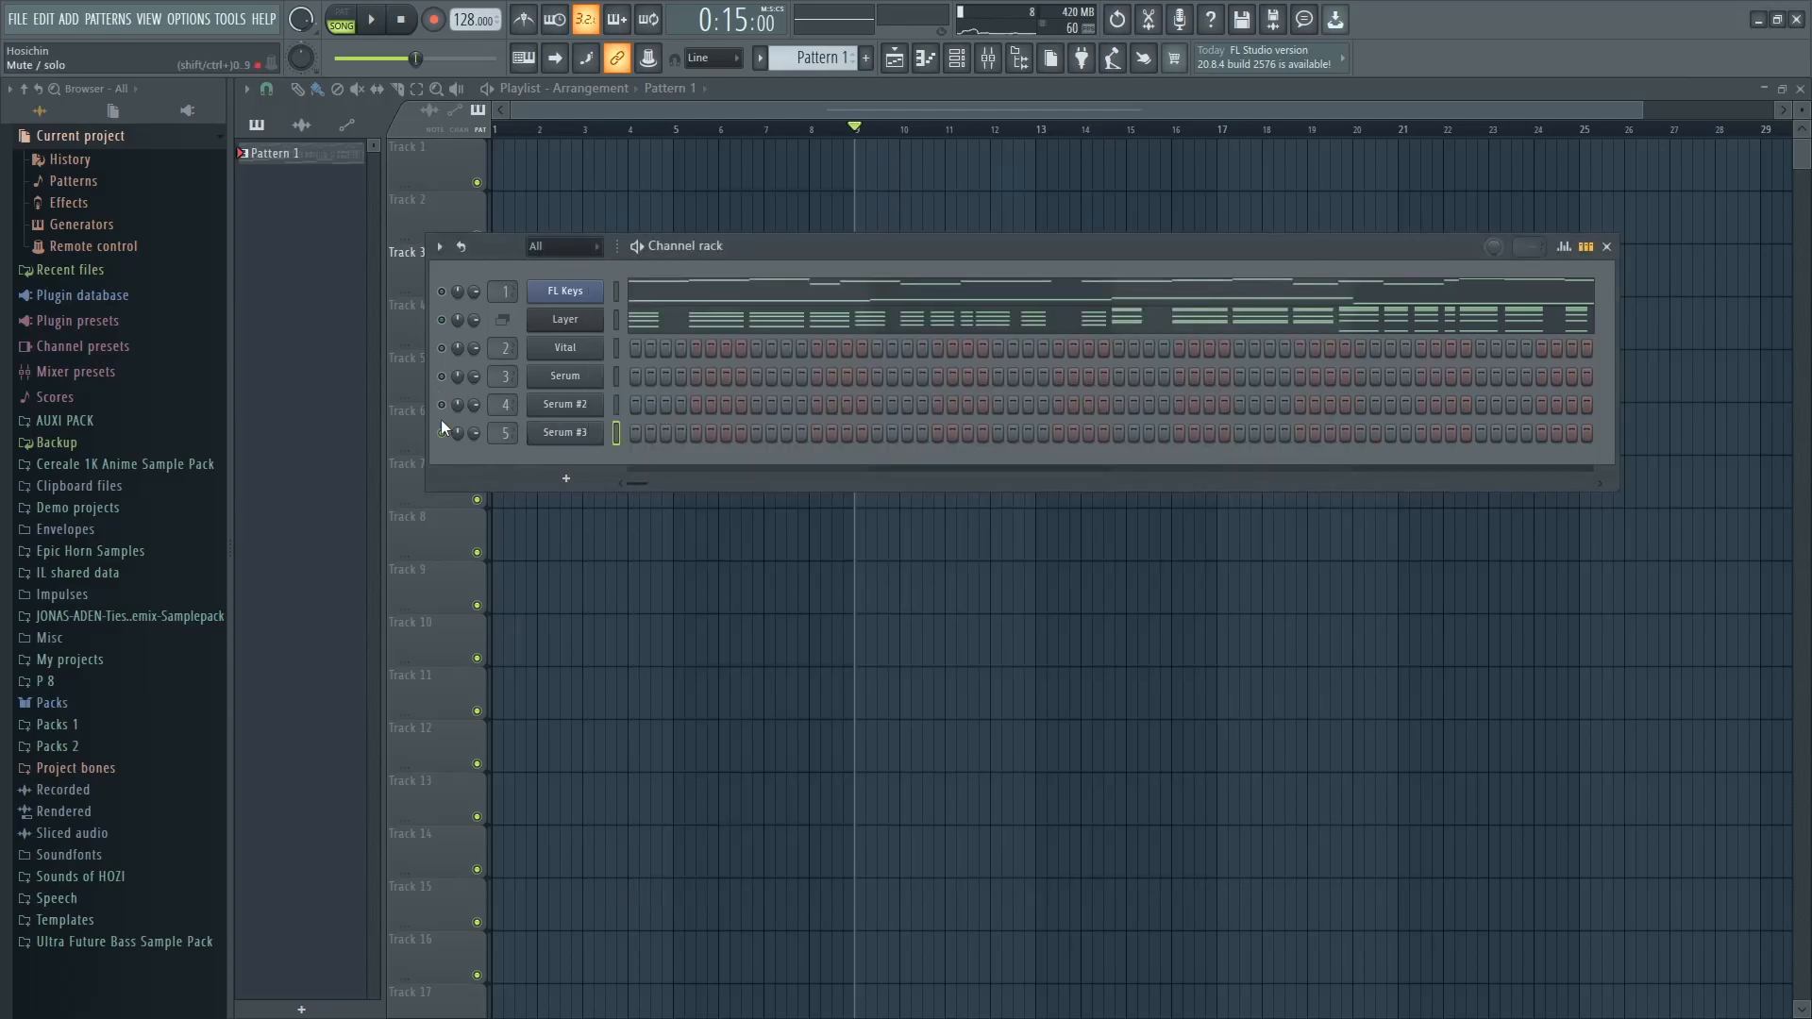
Play all four chord synths together and lower Serum #3's mixer fader slightly
key("space")
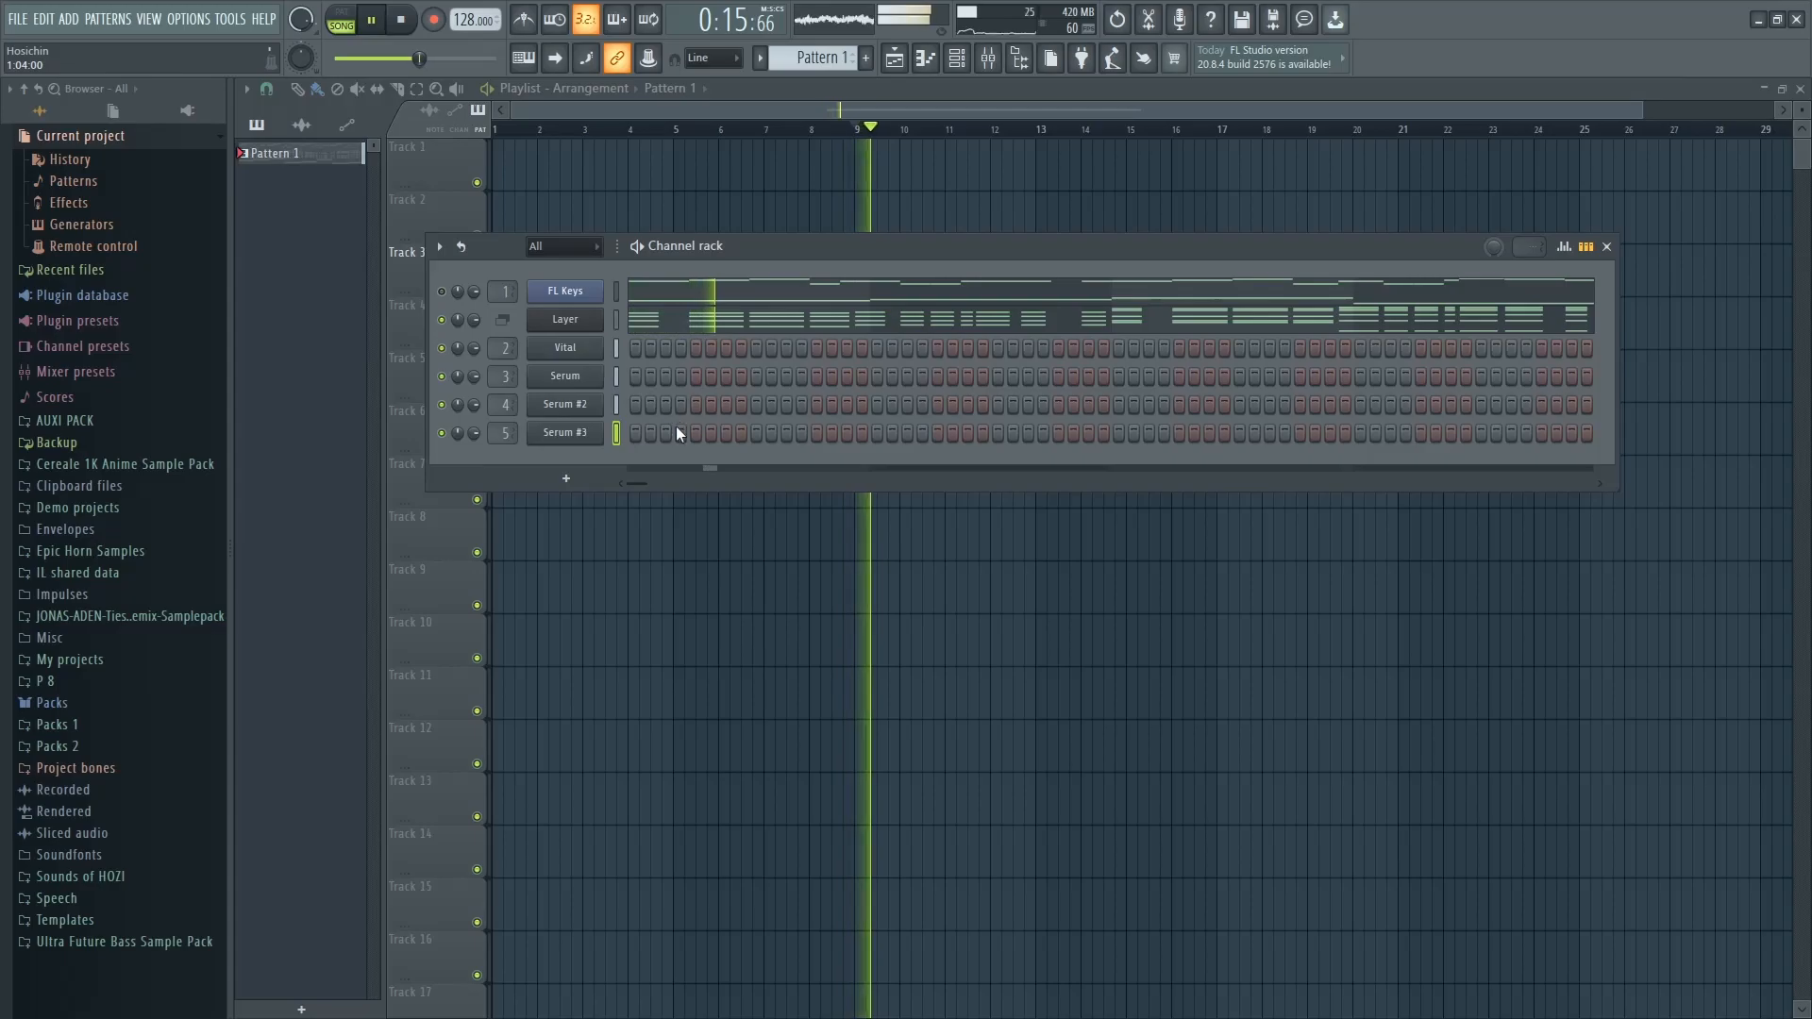
left_click(986, 59)
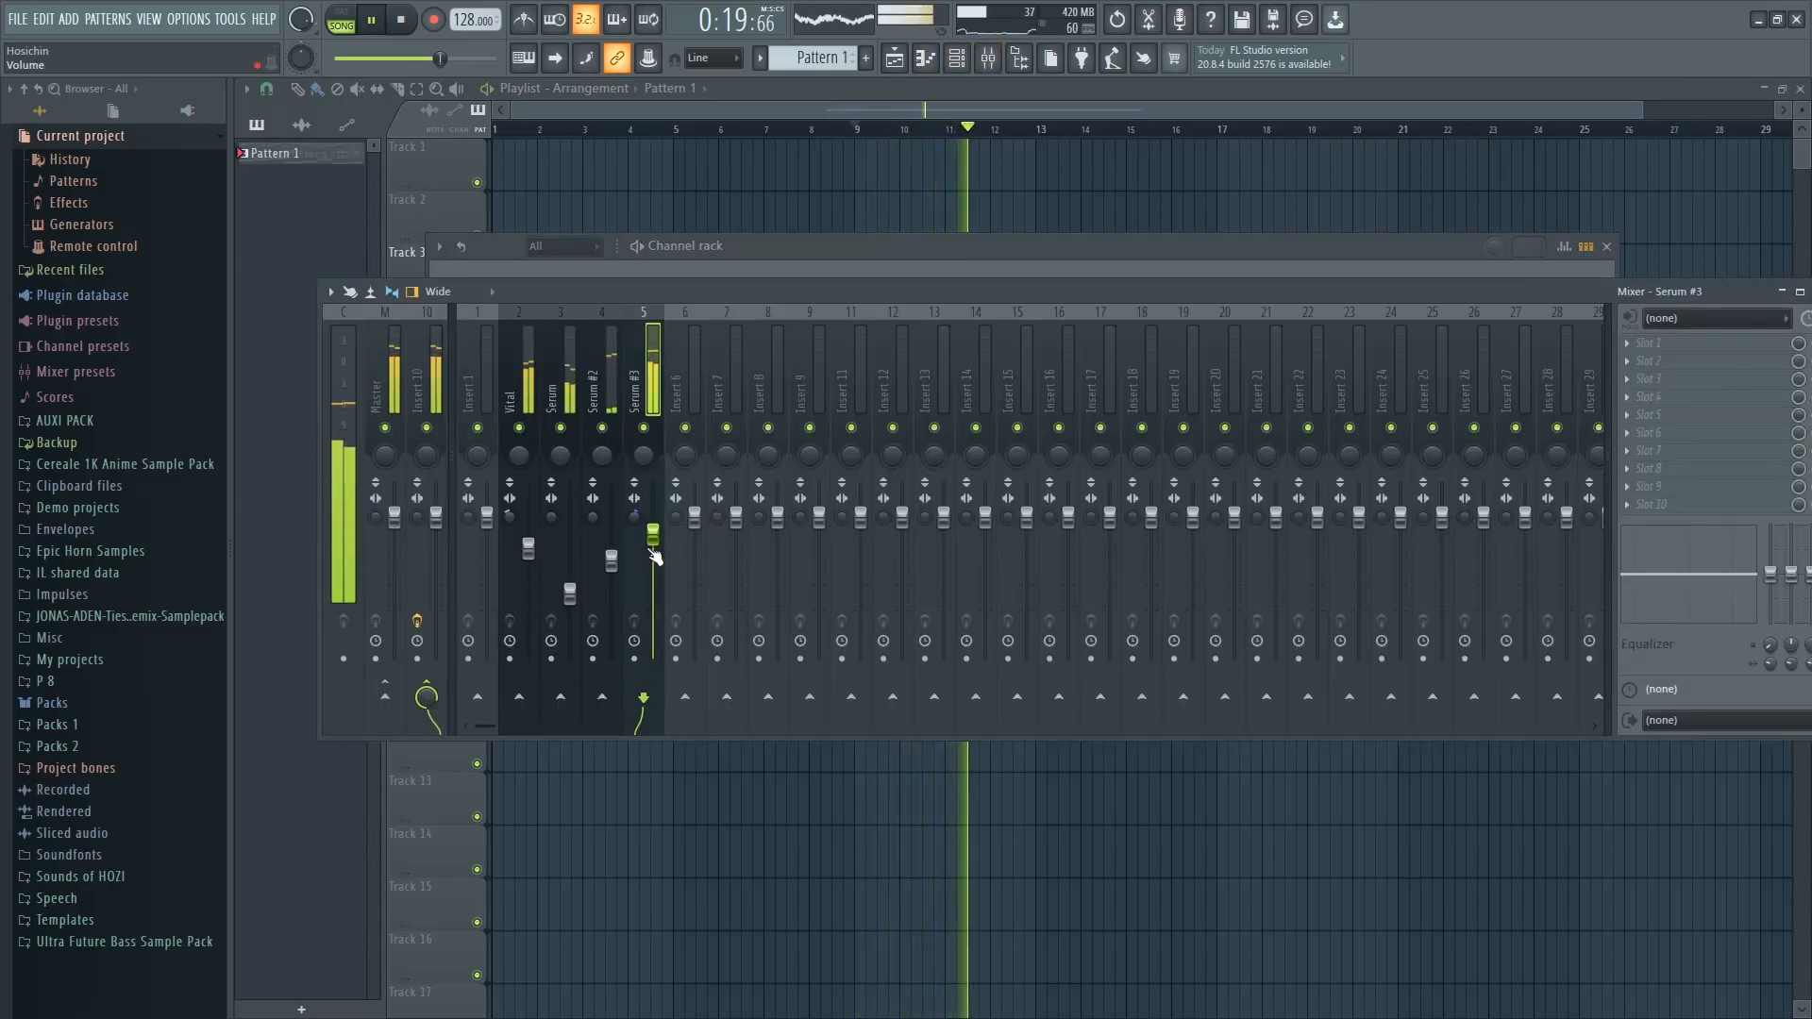
left_click_drag(652, 535, 652, 538)
left_click(795, 249)
key("space")
Delete the last two hits of the A3–D4–G4–C5 chord in bar 2 of the Layer channel's notes
left_click(554, 325)
left_click(587, 312)
right_click(594, 313)
left_click(657, 325)
key("space")
scroll(797, 491, "down", 3)
left_click_drag(813, 544, 595, 704)
scroll(717, 580, "up", 3)
left_click_drag(716, 574, 777, 288)
key("Delete")
left_click_drag(744, 432, 904, 467)
key("space")
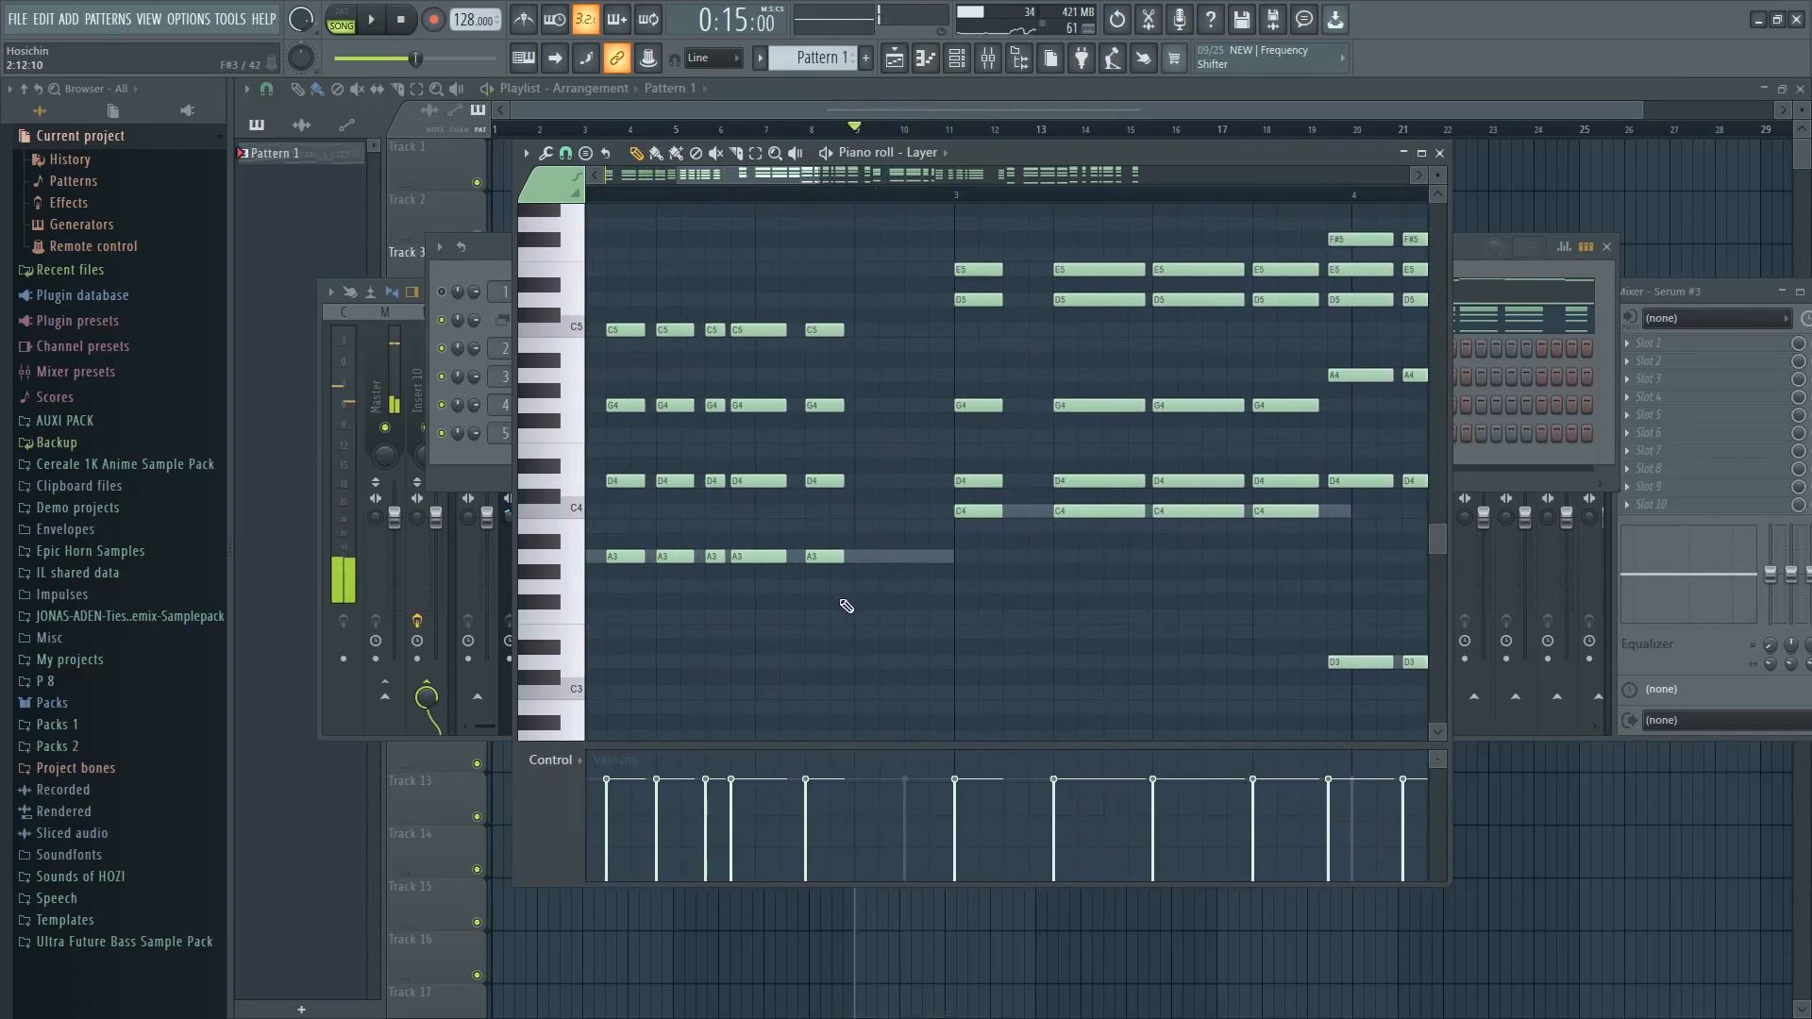
left_click_drag(850, 610, 807, 276)
key("Delete")
Lengthen the last remaining A3–D4–G4–C5 chord hit in bar 2 during playback
key("space")
scroll(684, 209, "down", 2)
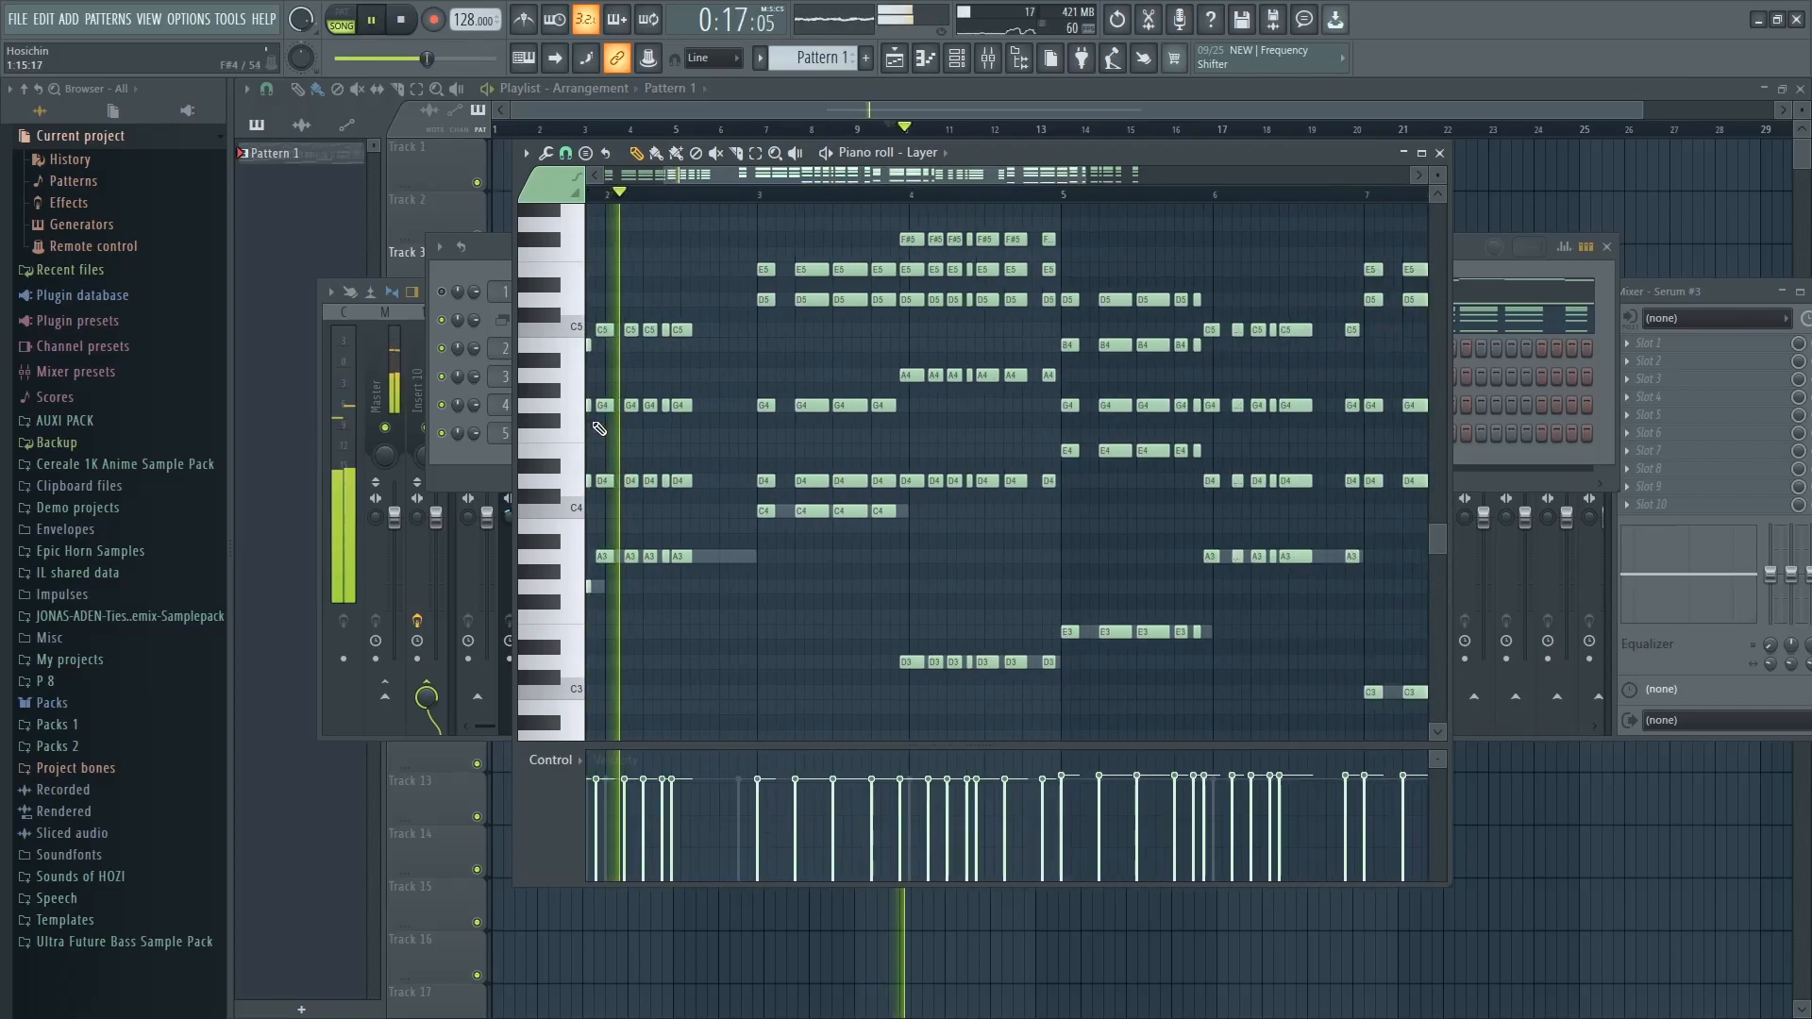
left_click_drag(721, 572, 760, 253)
key("space")
key("space")
left_click_drag(729, 332, 766, 334)
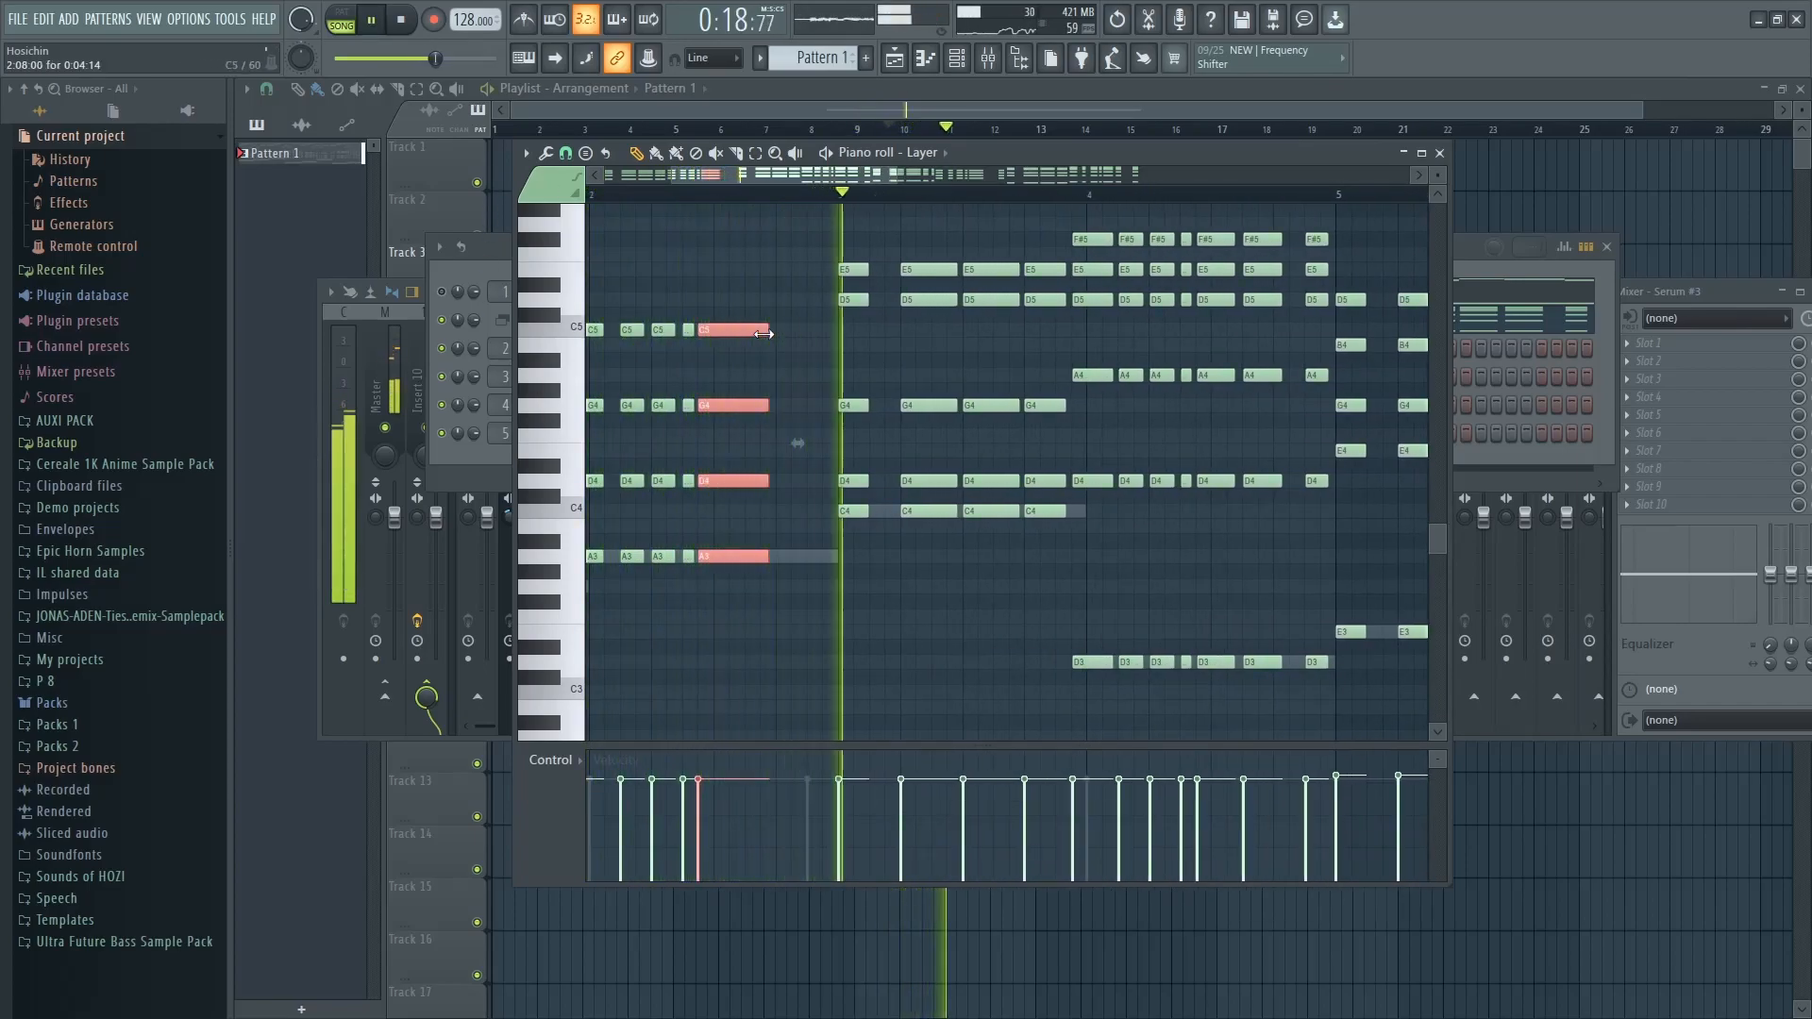
scroll(745, 397, "down", 3)
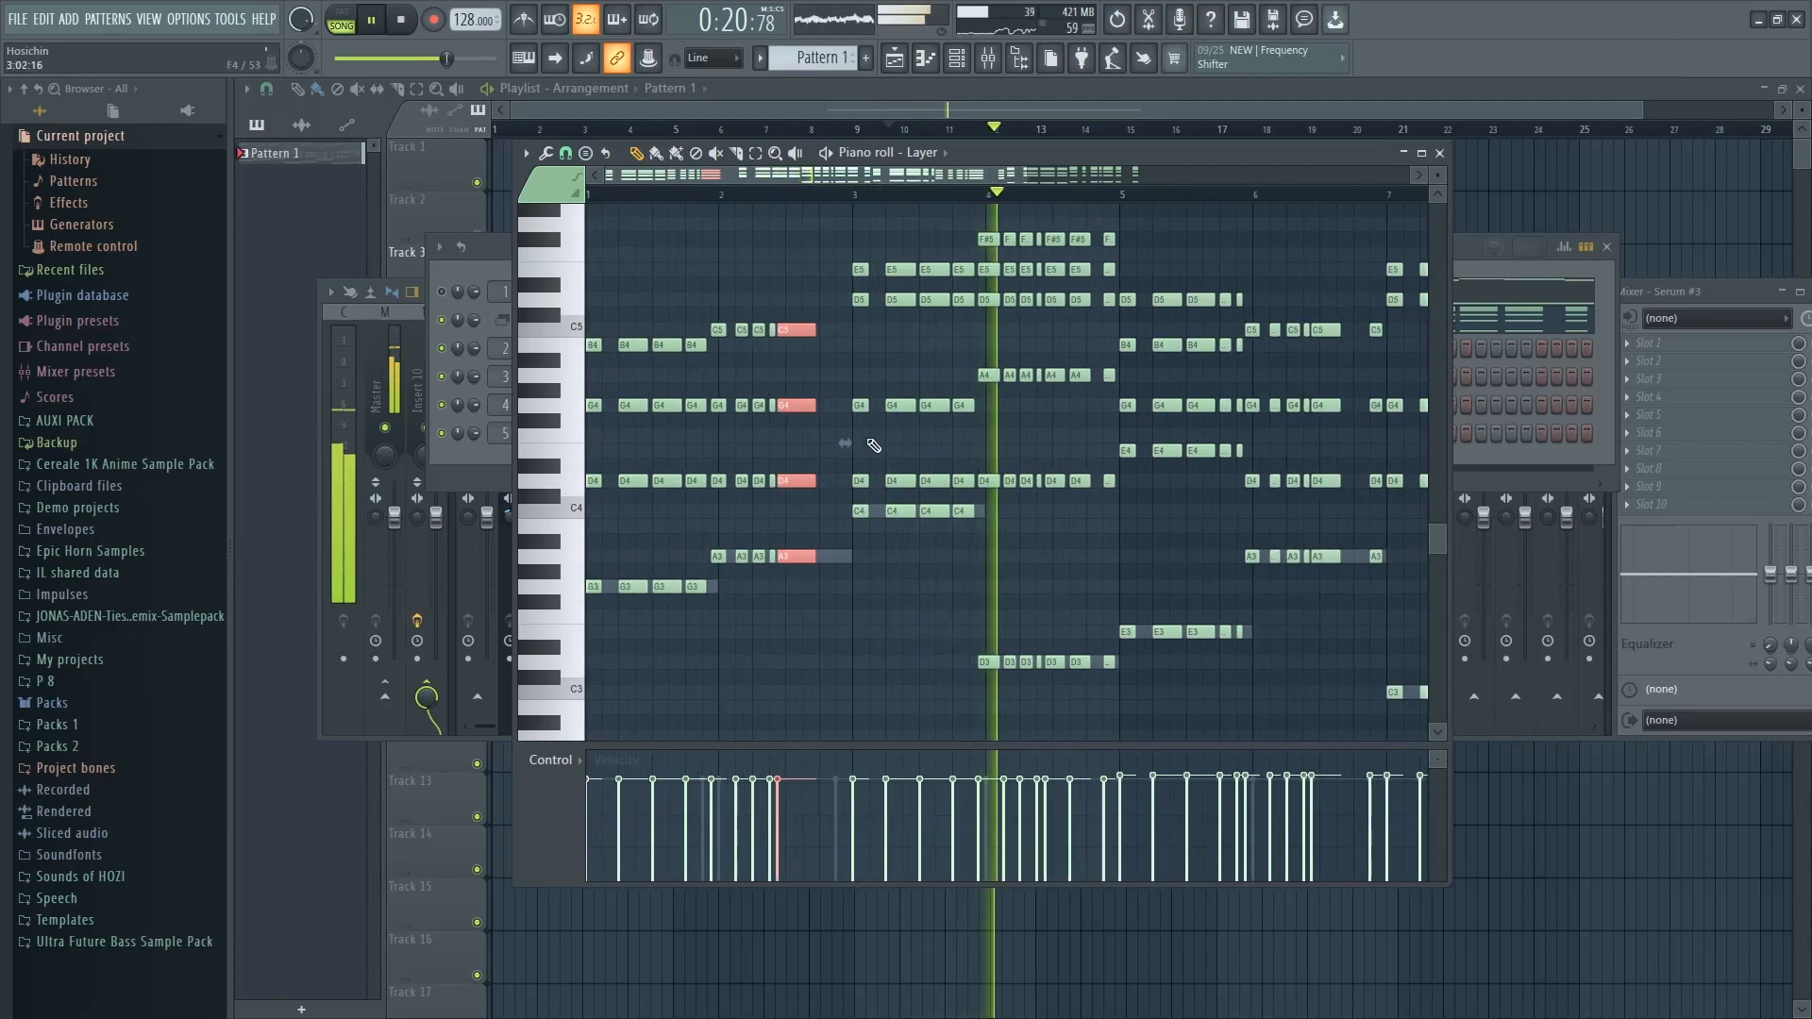
Delete the chord hit just before bar 7 and lengthen the preceding A3–D4–G4–C5 hit, closing the piano roll
scroll(829, 614, "up", 5)
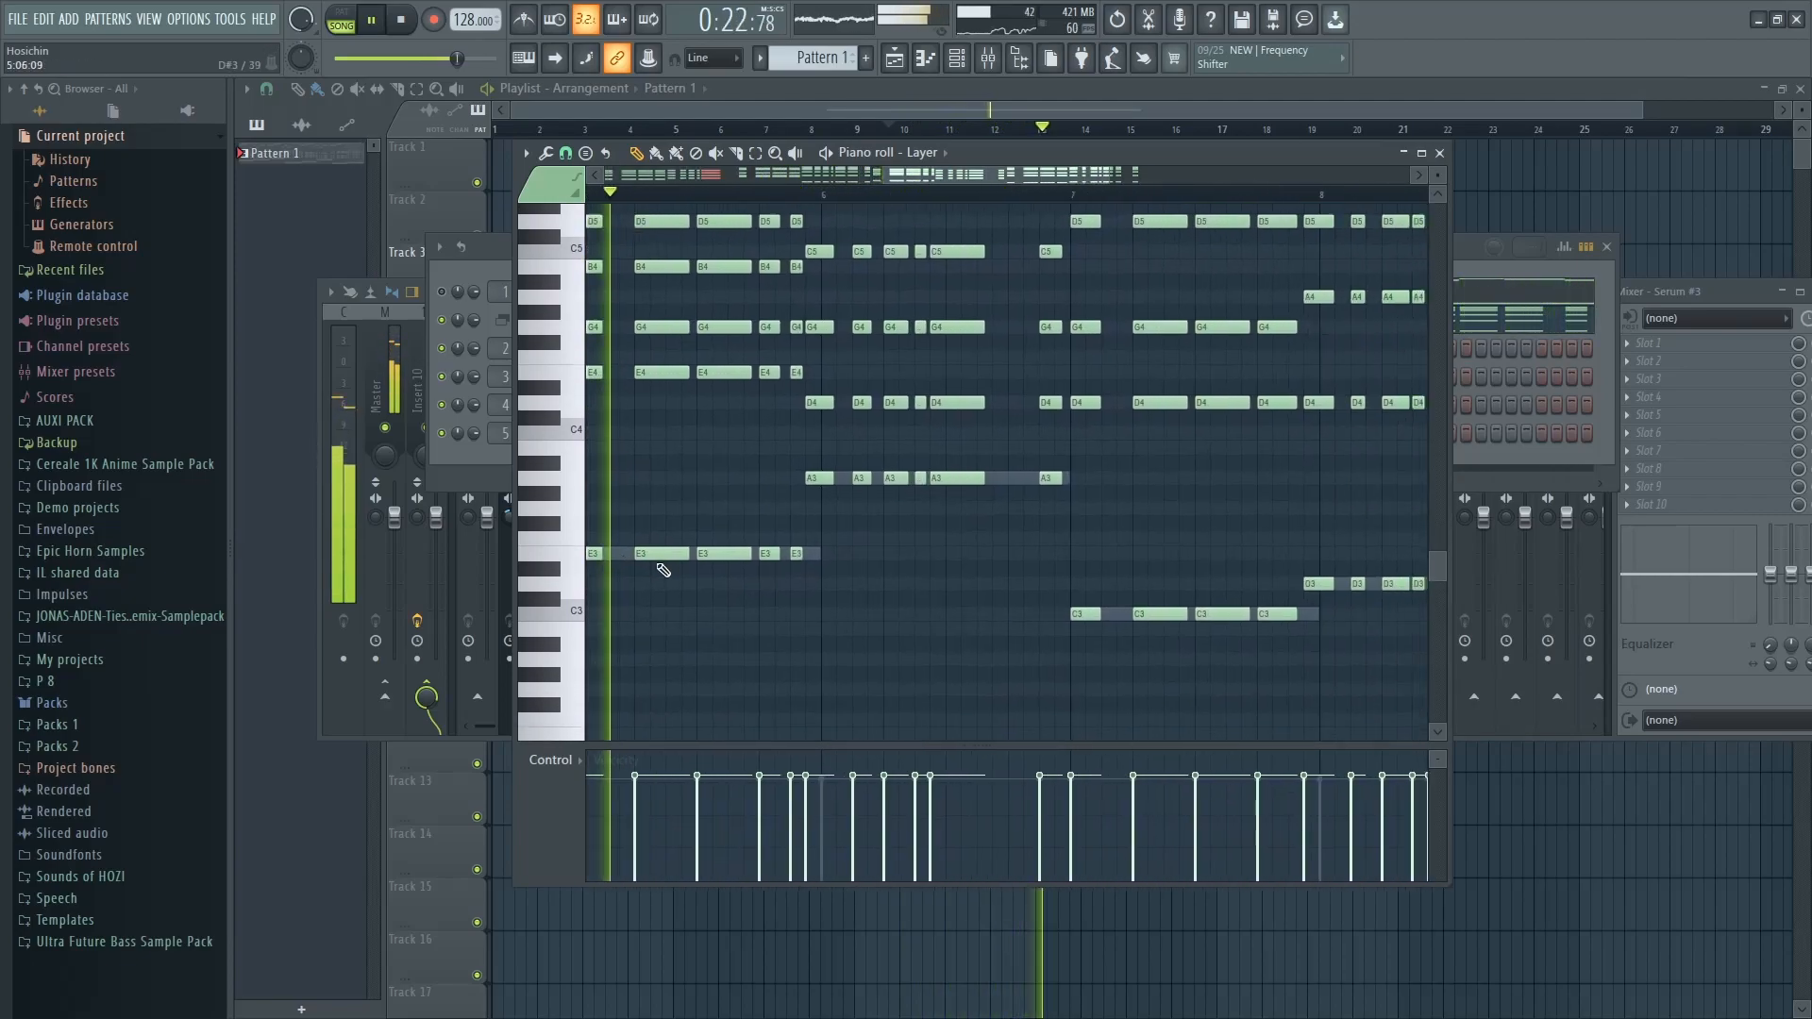
left_click_drag(1022, 493, 1019, 226)
key("Delete")
left_click_drag(950, 523, 979, 247)
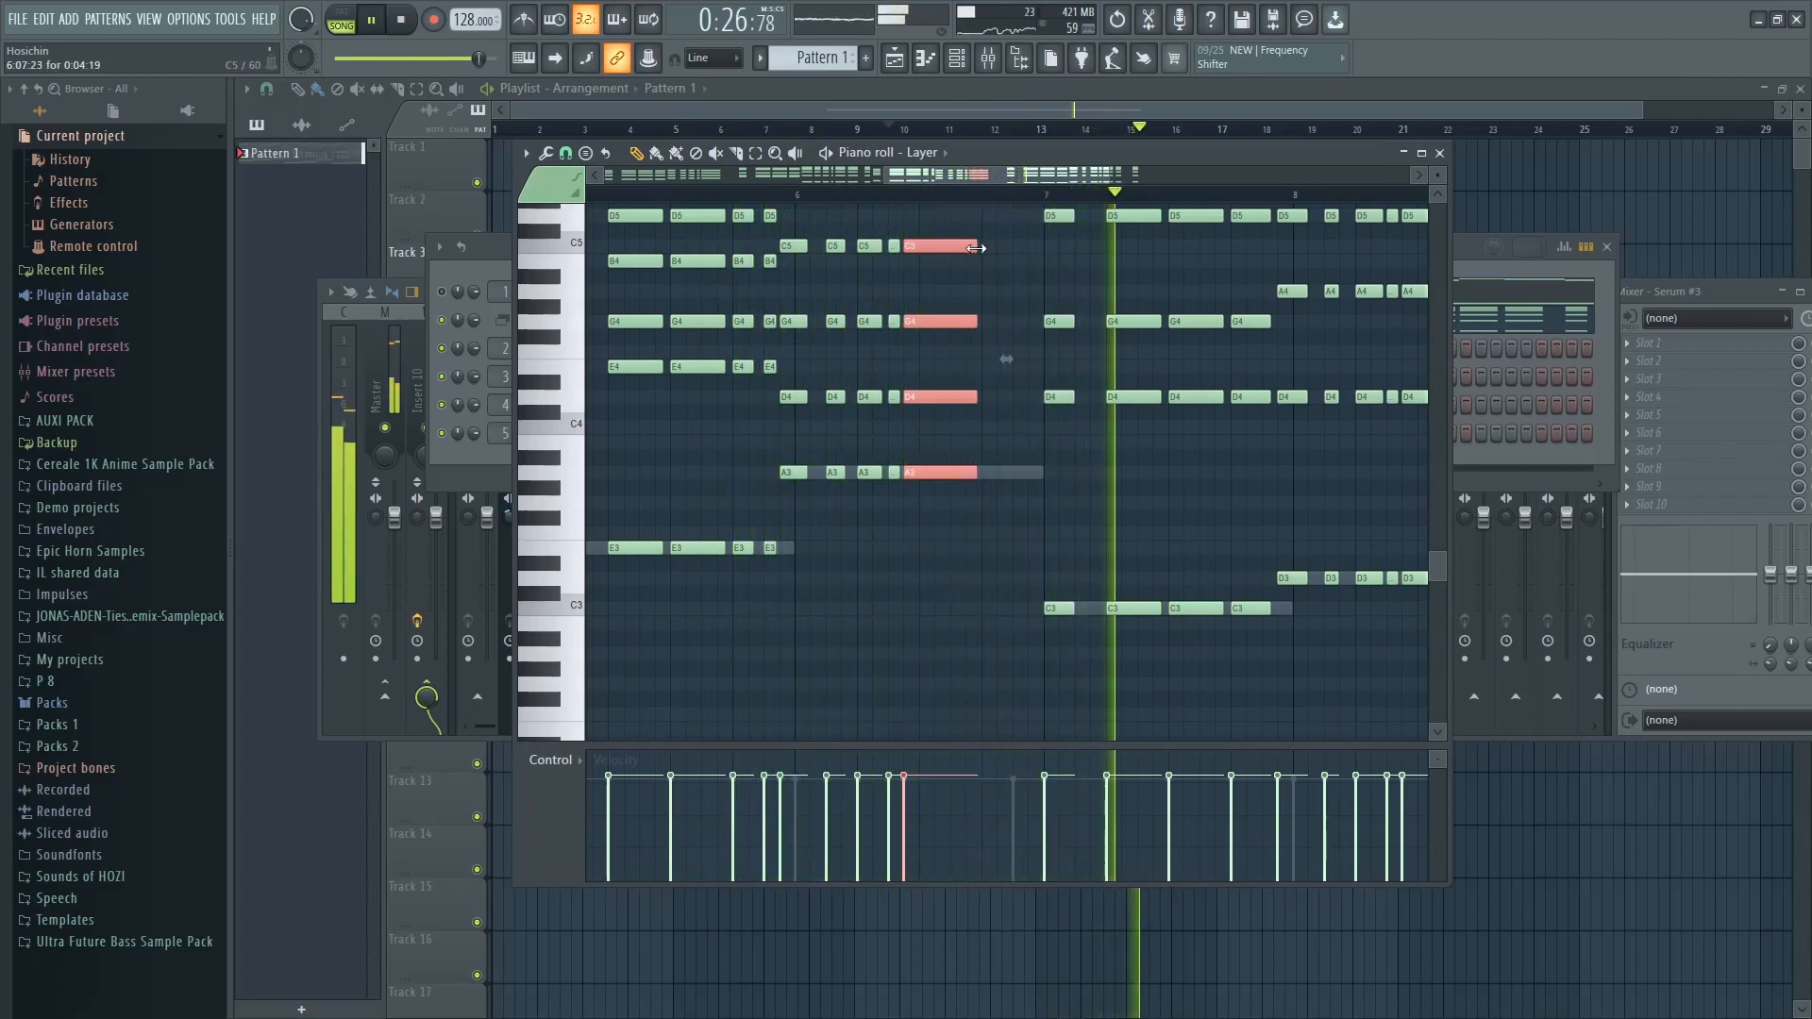
scroll(1000, 412, "down", 4)
scroll(1076, 614, "up", 5)
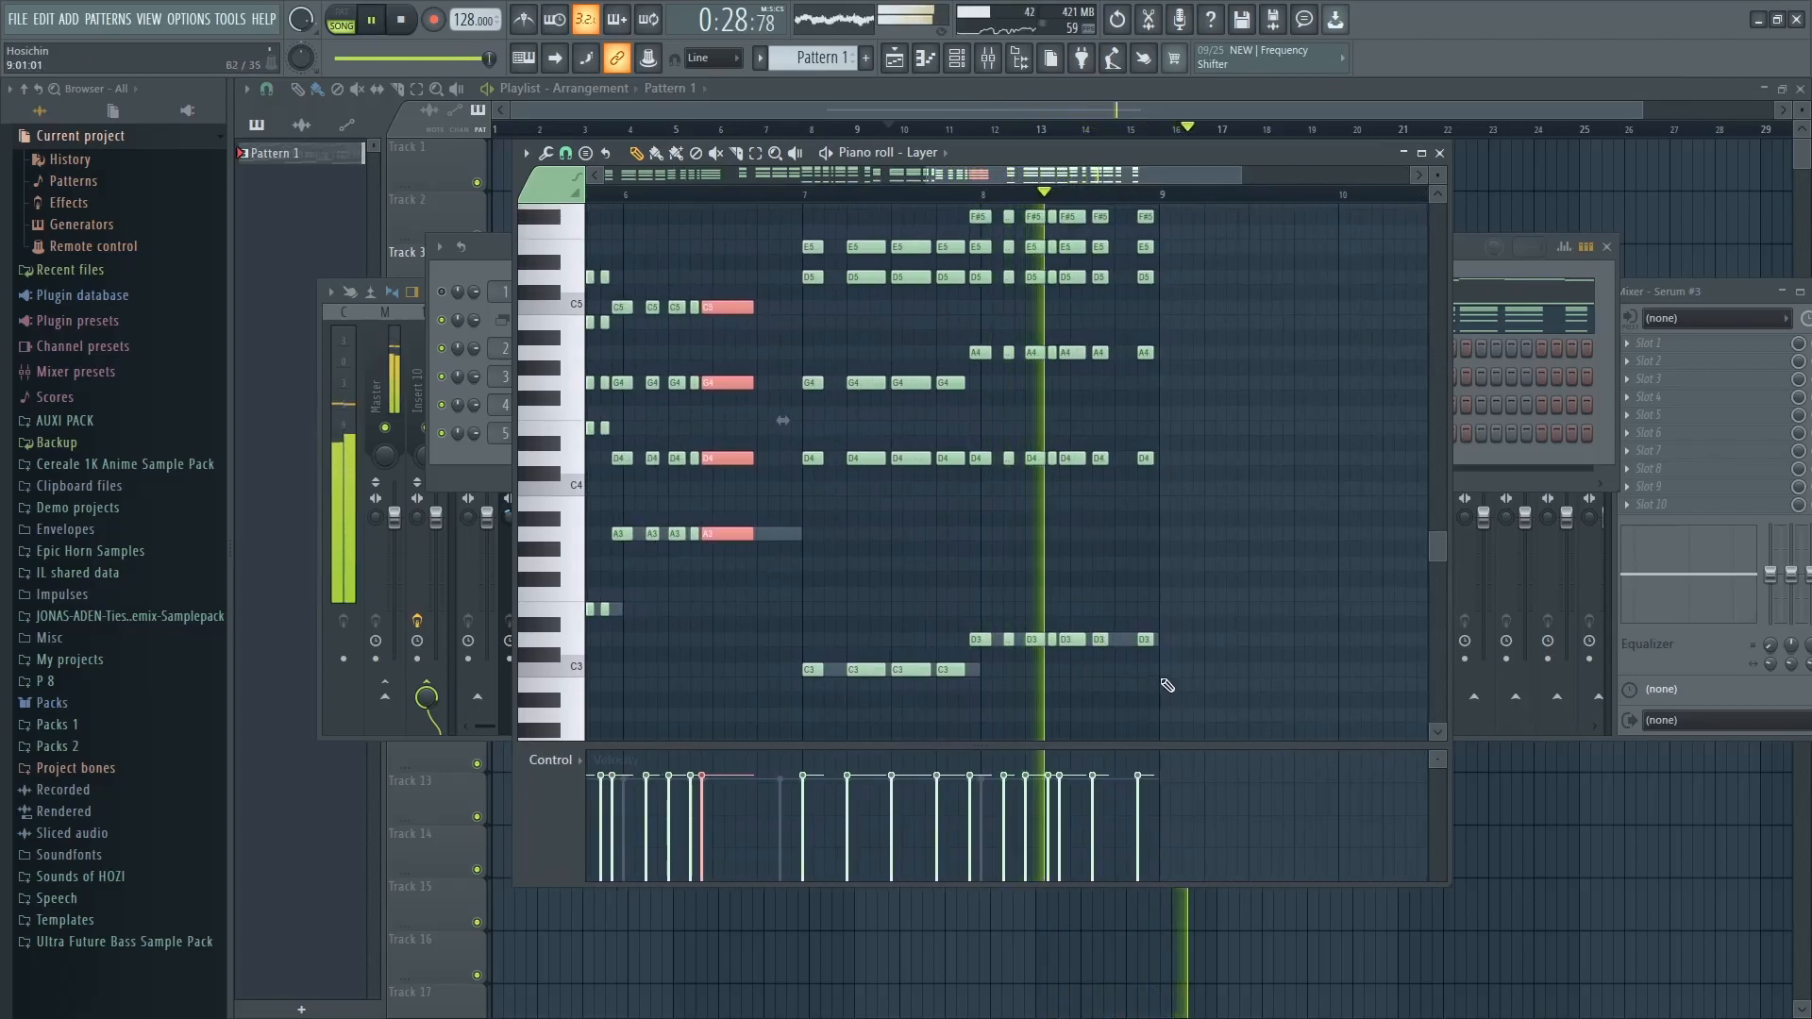
scroll(983, 635, "down", 1)
key("Escape")
key("space")
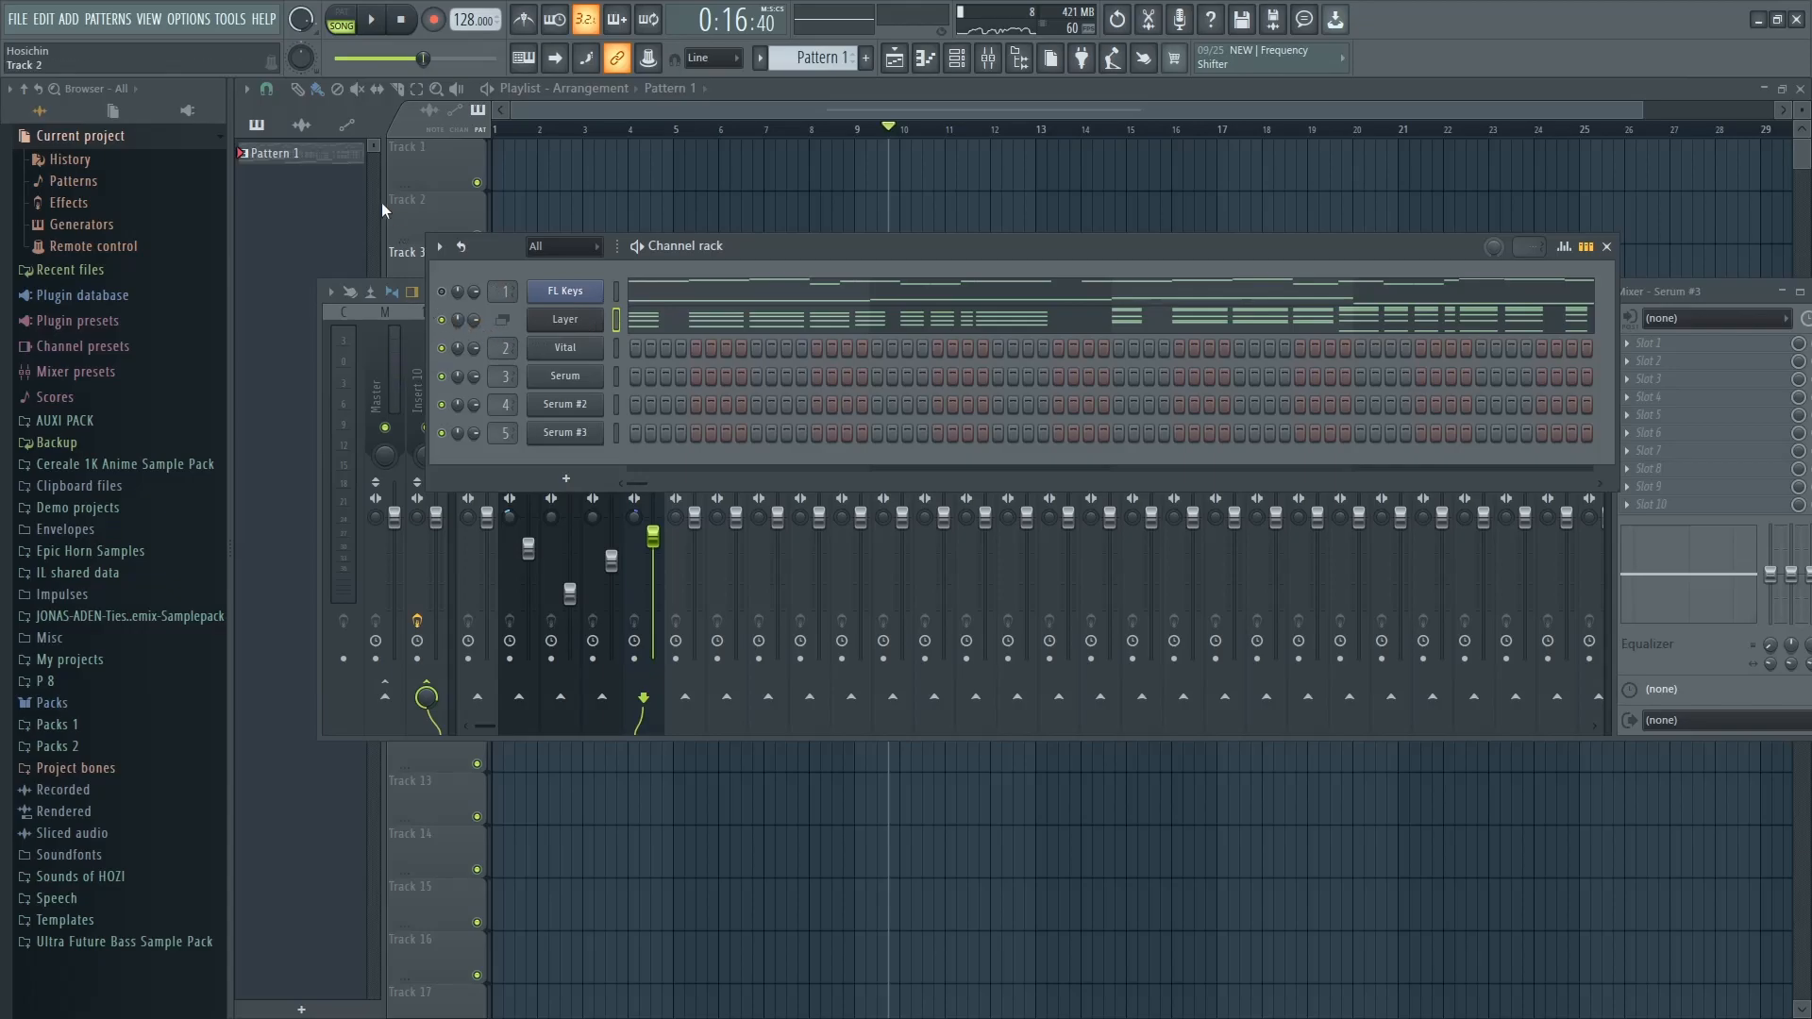
Split Pattern 1 by channel, and place the FL Keys clip on Track 1 and the Layer clip on Track 4, both at bar 9
right_click(286, 163)
left_click(347, 467)
left_click_drag(985, 249, 957, 358)
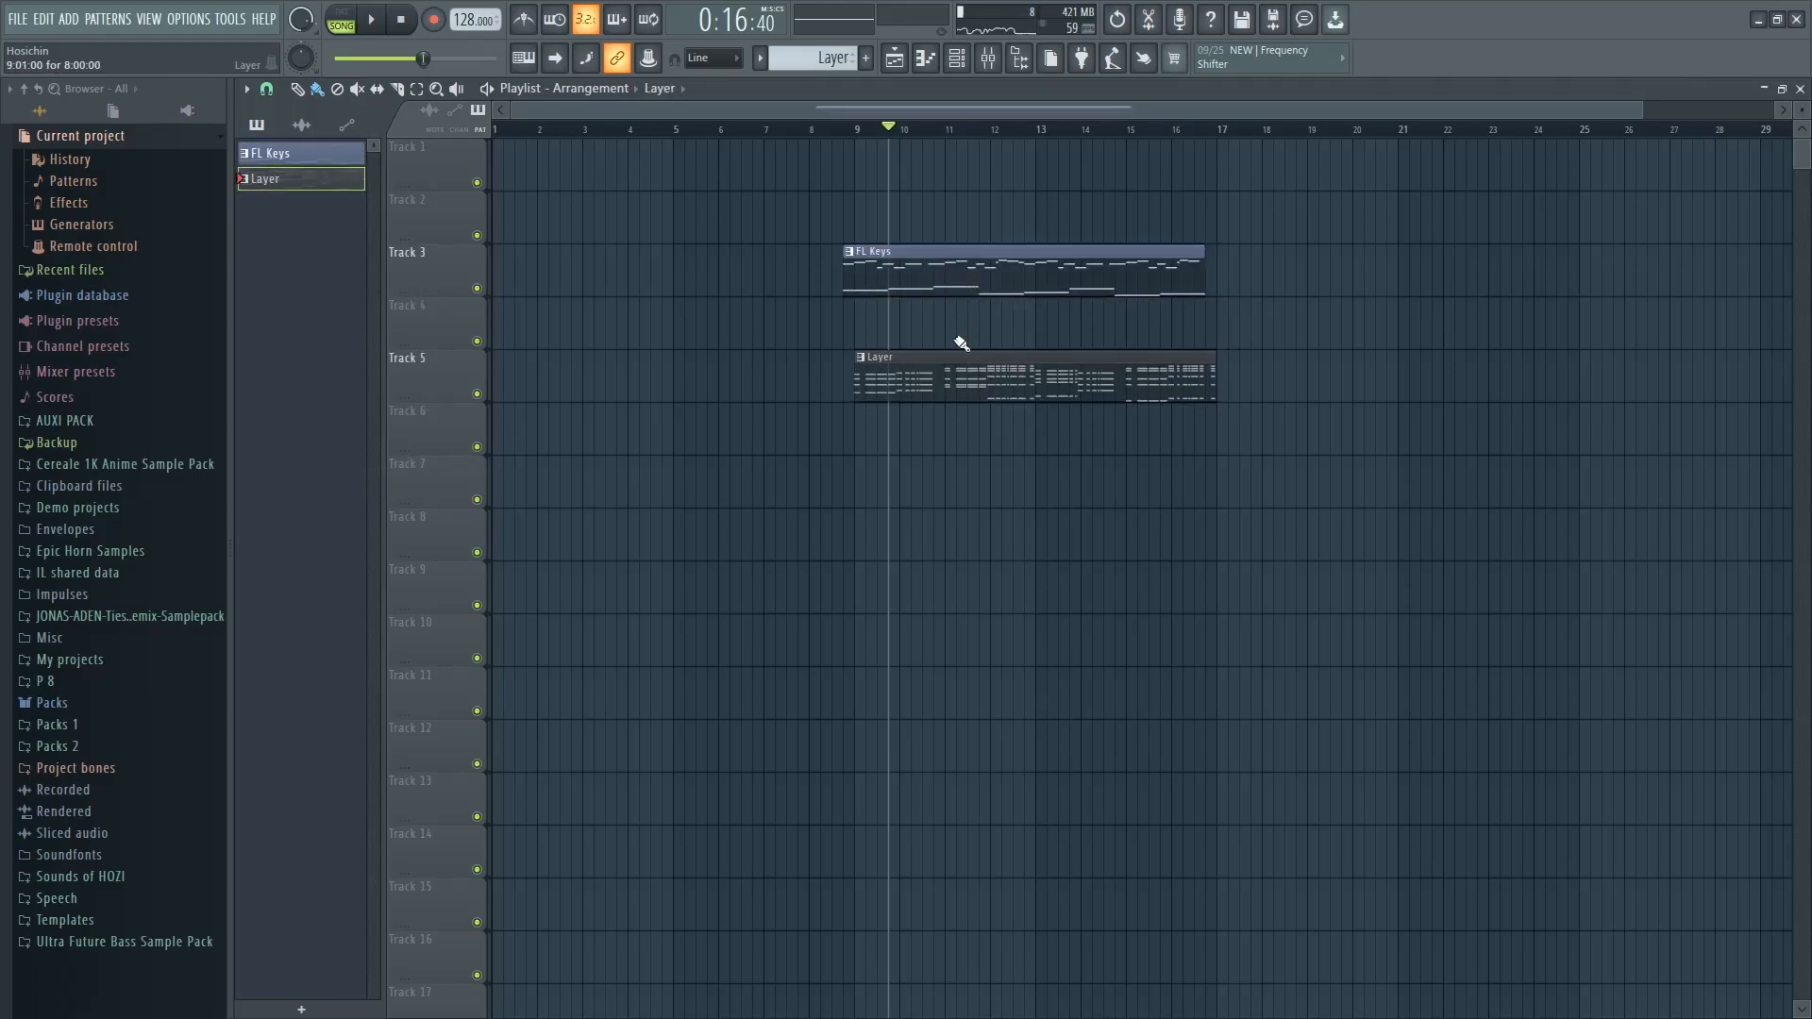
left_click_drag(953, 253, 964, 148)
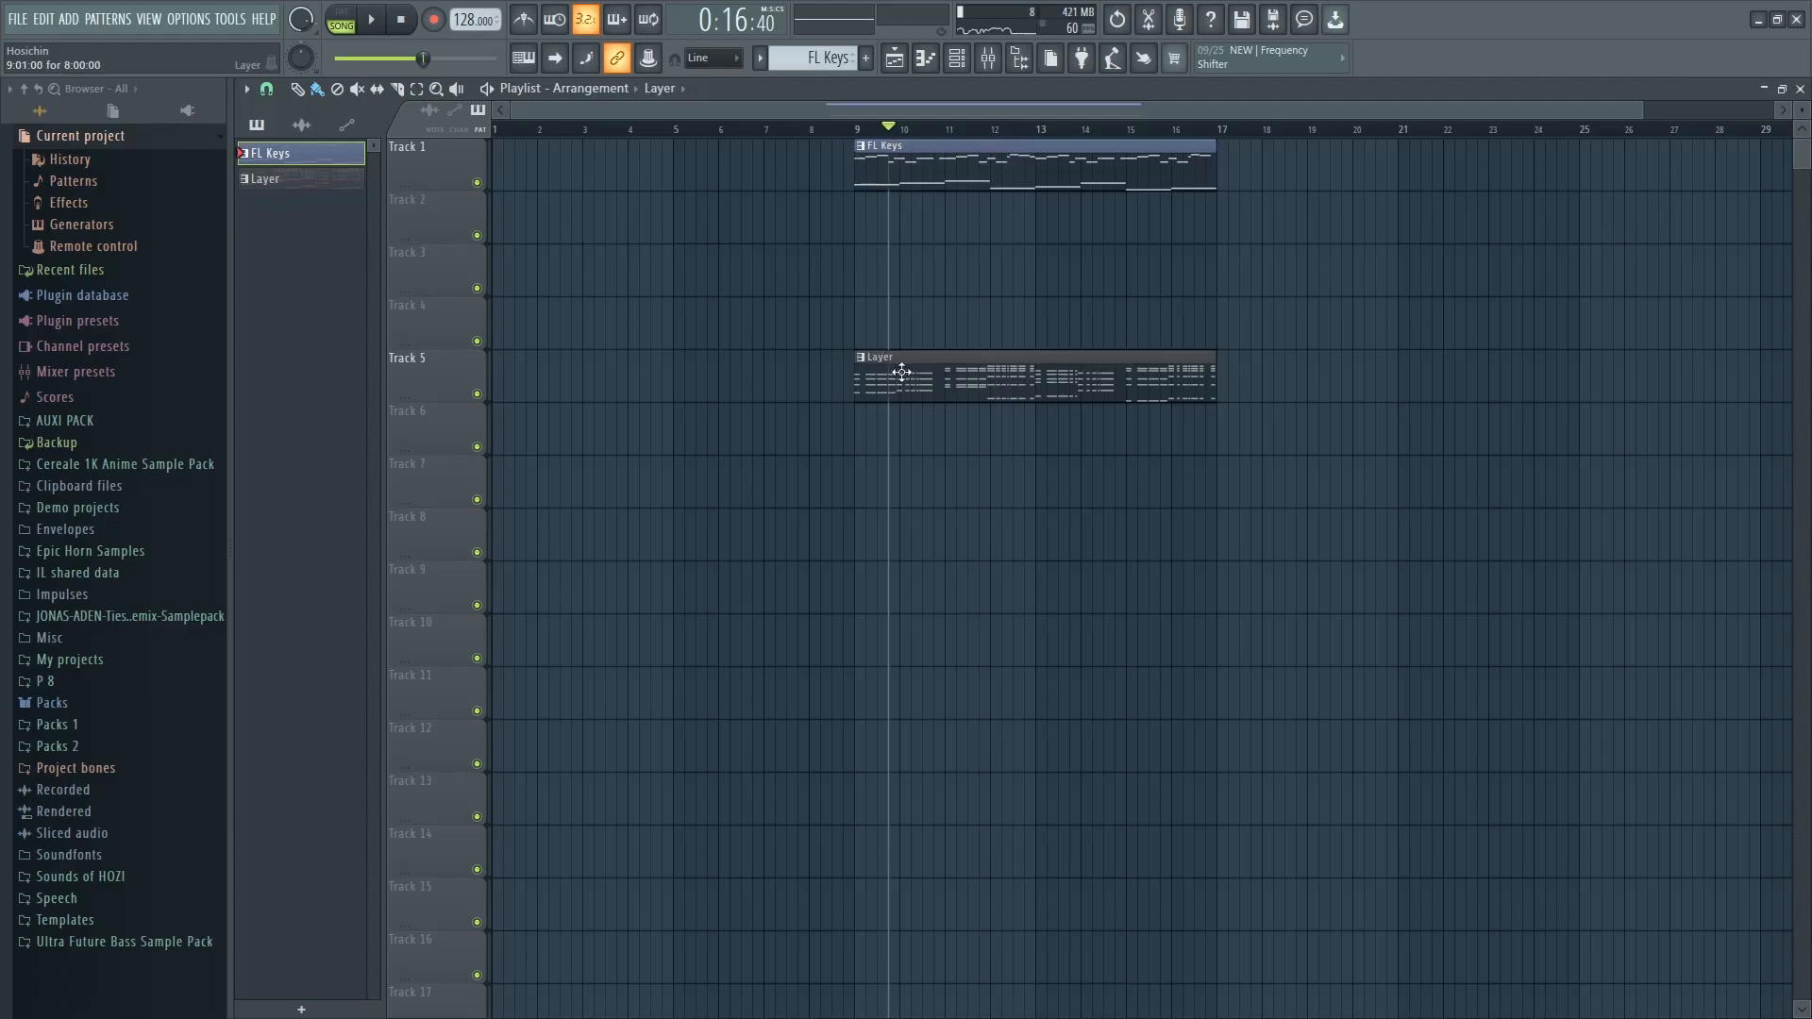
left_click_drag(903, 380, 905, 327)
Play the Layer clip from bar 9 with Track 1 muted, and unmute the track after listening
left_click(479, 184)
left_click(863, 129)
key("space")
scroll(877, 437, "up", 3)
left_click_drag(878, 437, 697, 448)
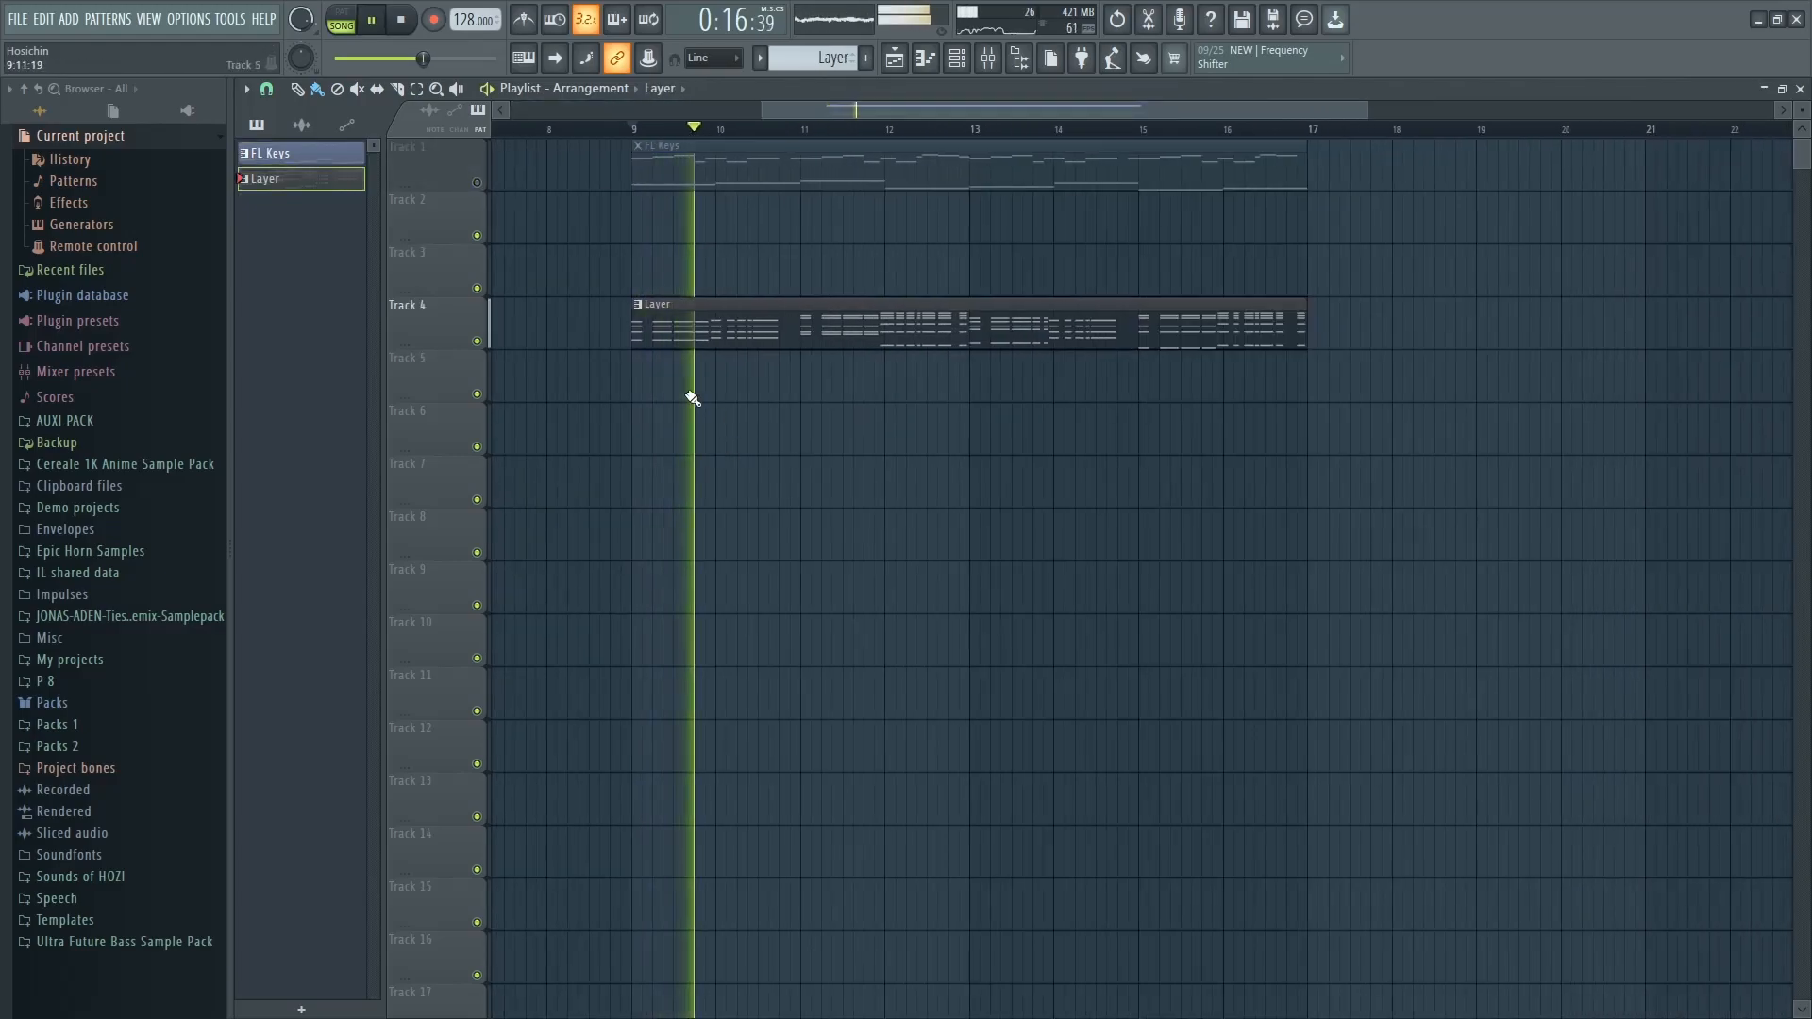
key("space")
left_click(479, 184)
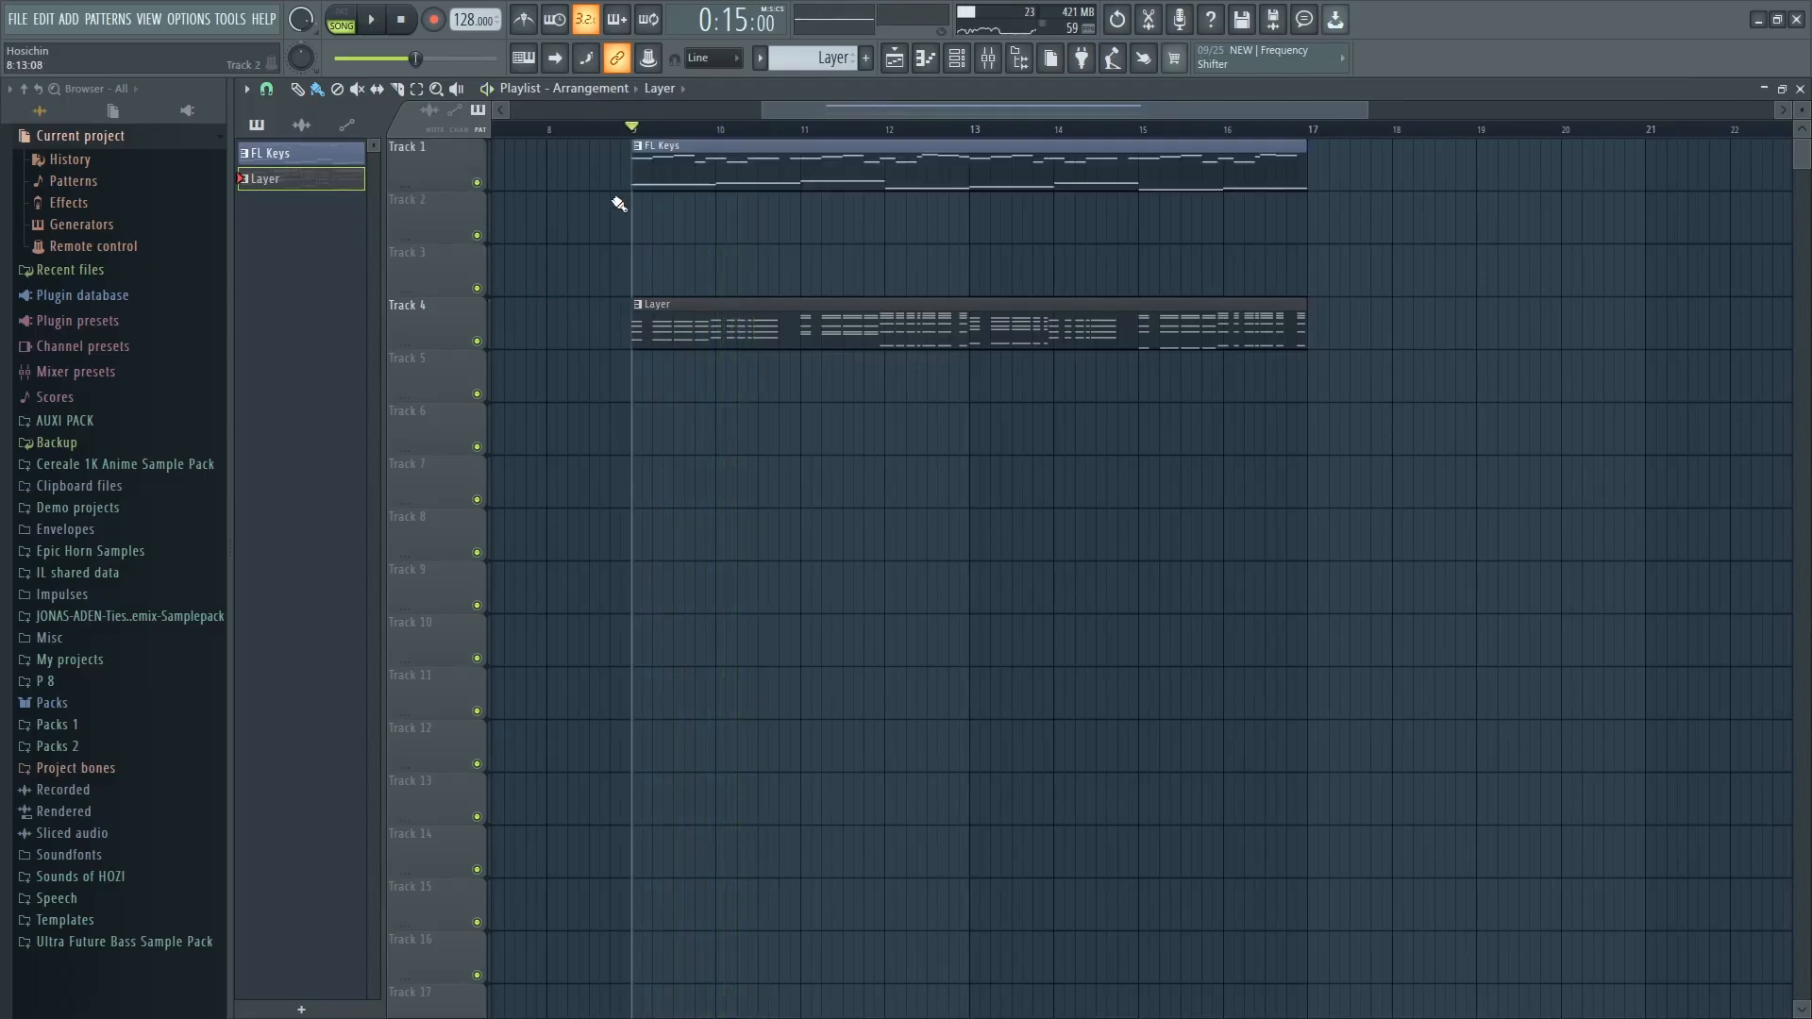
Copy the long root notes from the FL Keys pattern into the Layer #2 channel's piano roll in Pattern 3
double_click(672, 187)
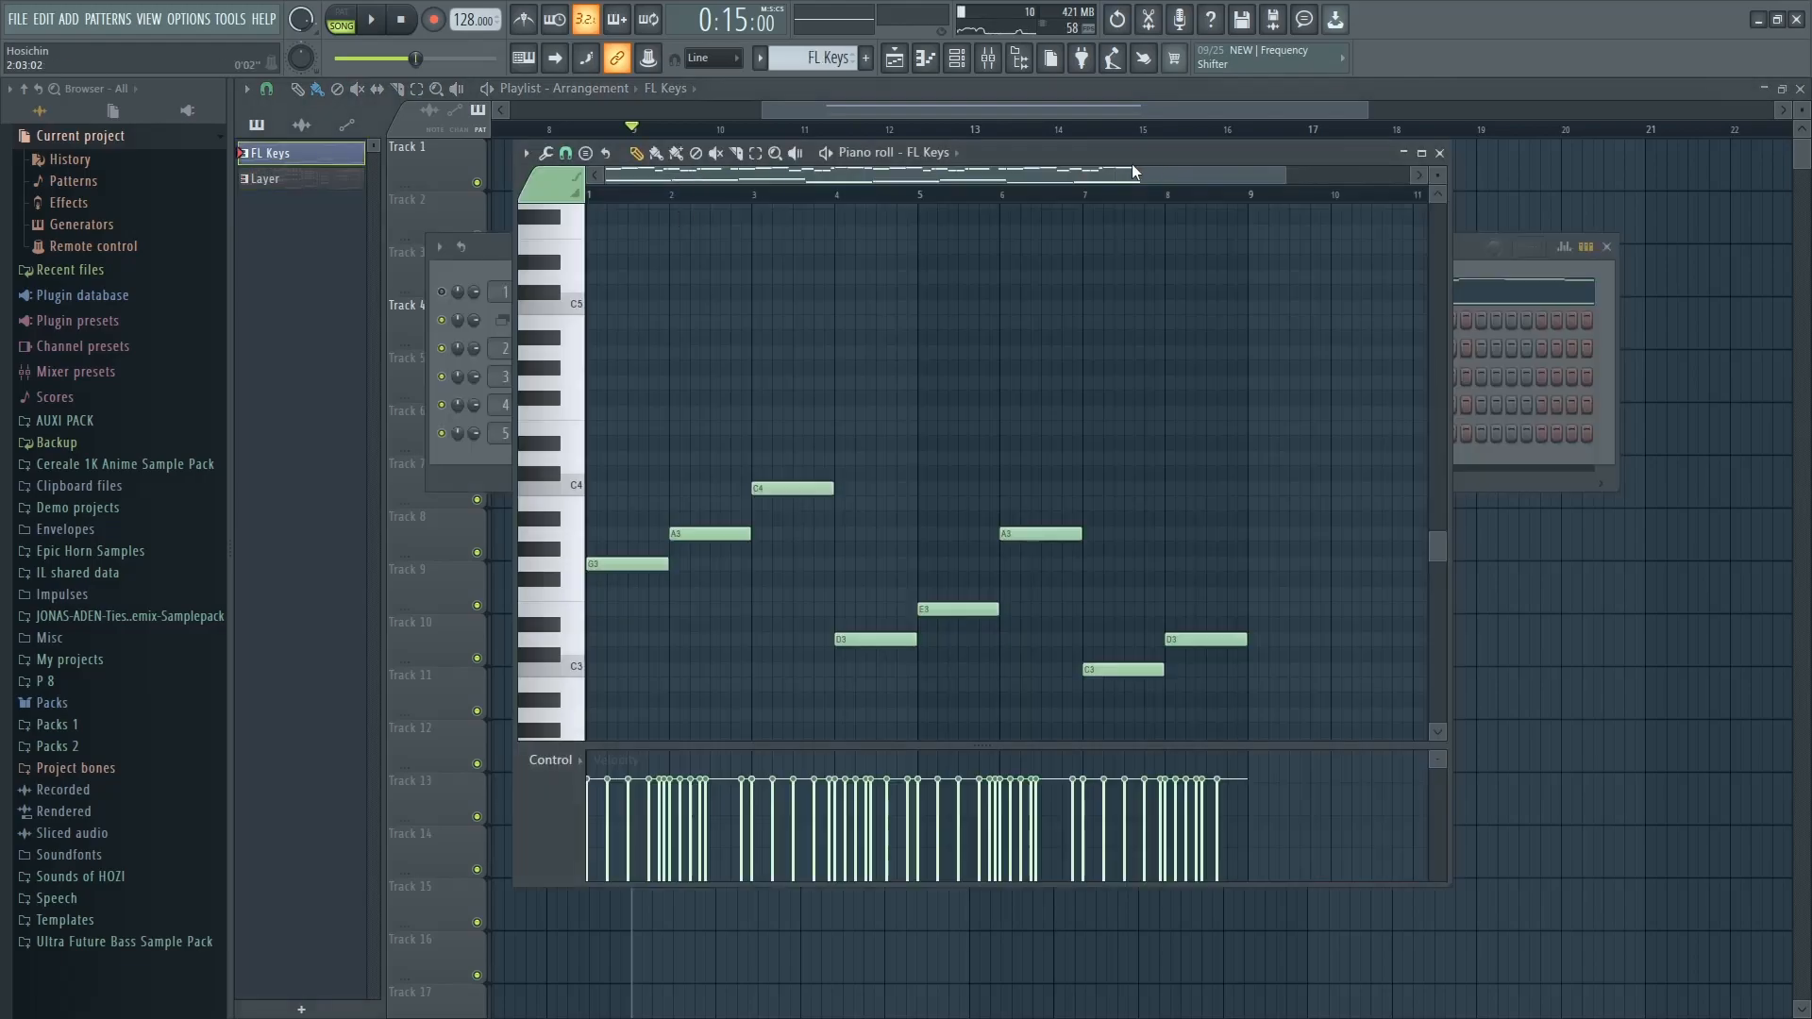
key("ctrl+a")
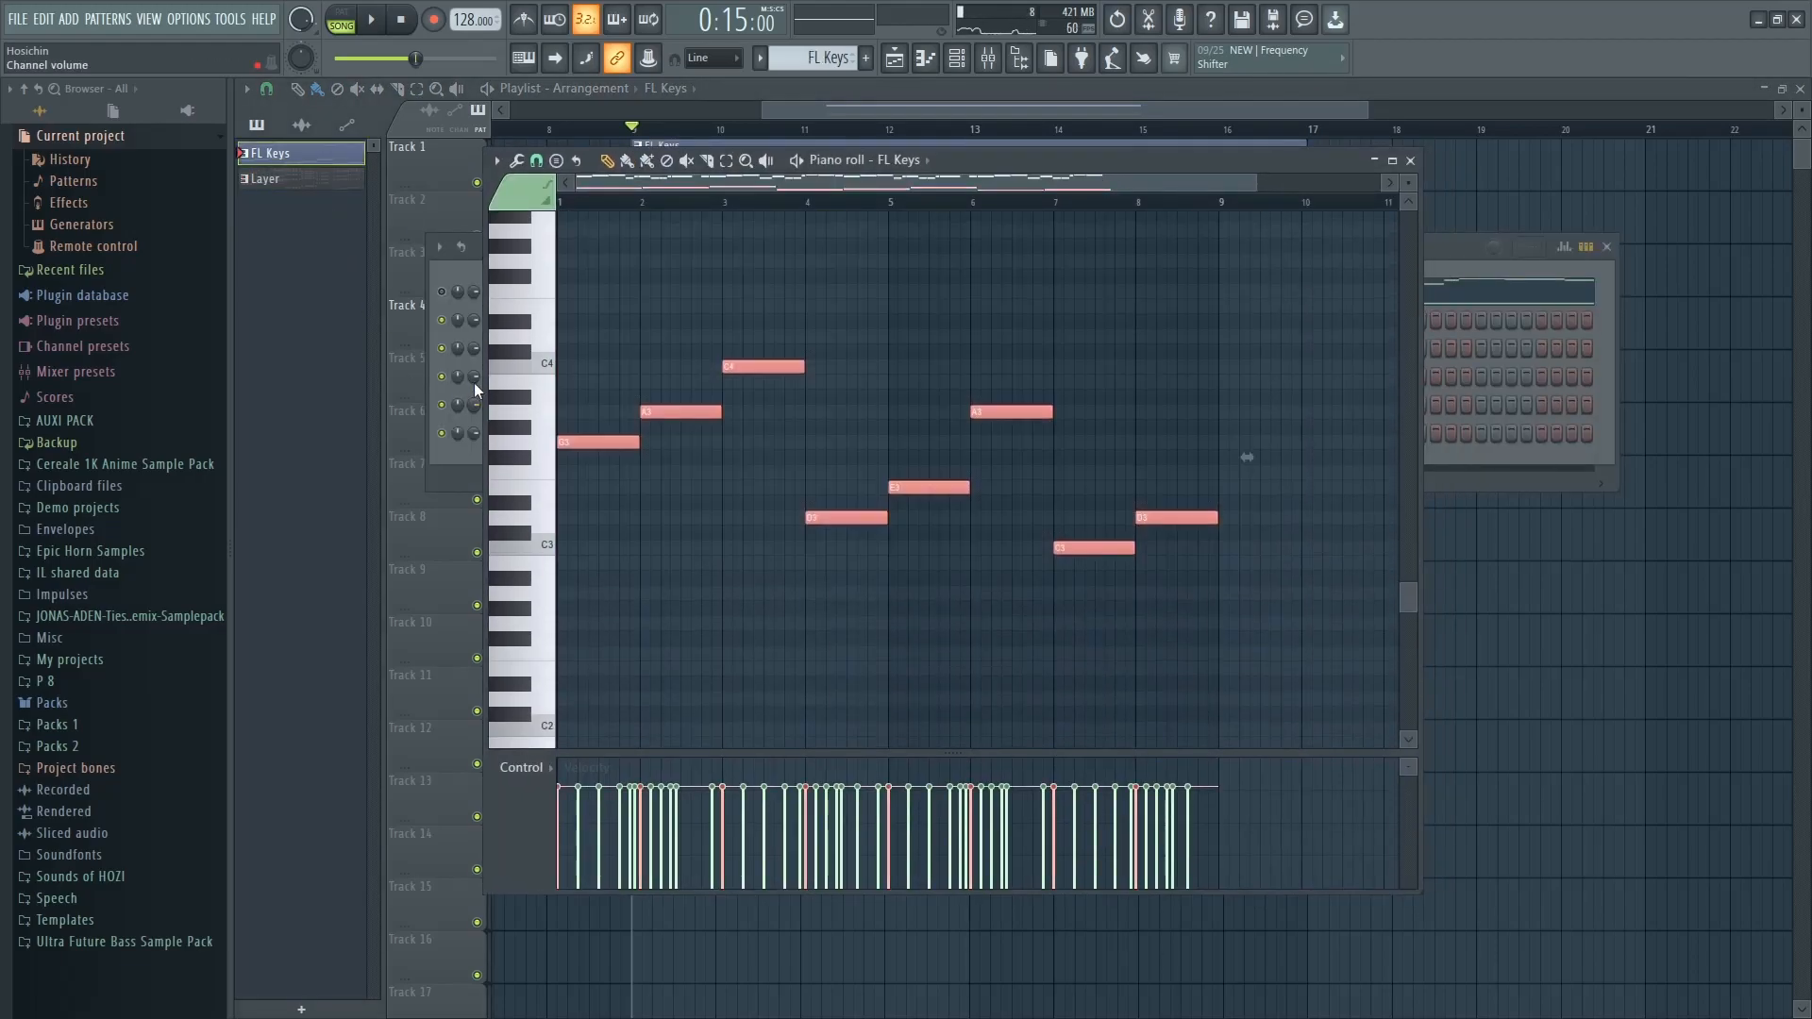
key("F7")
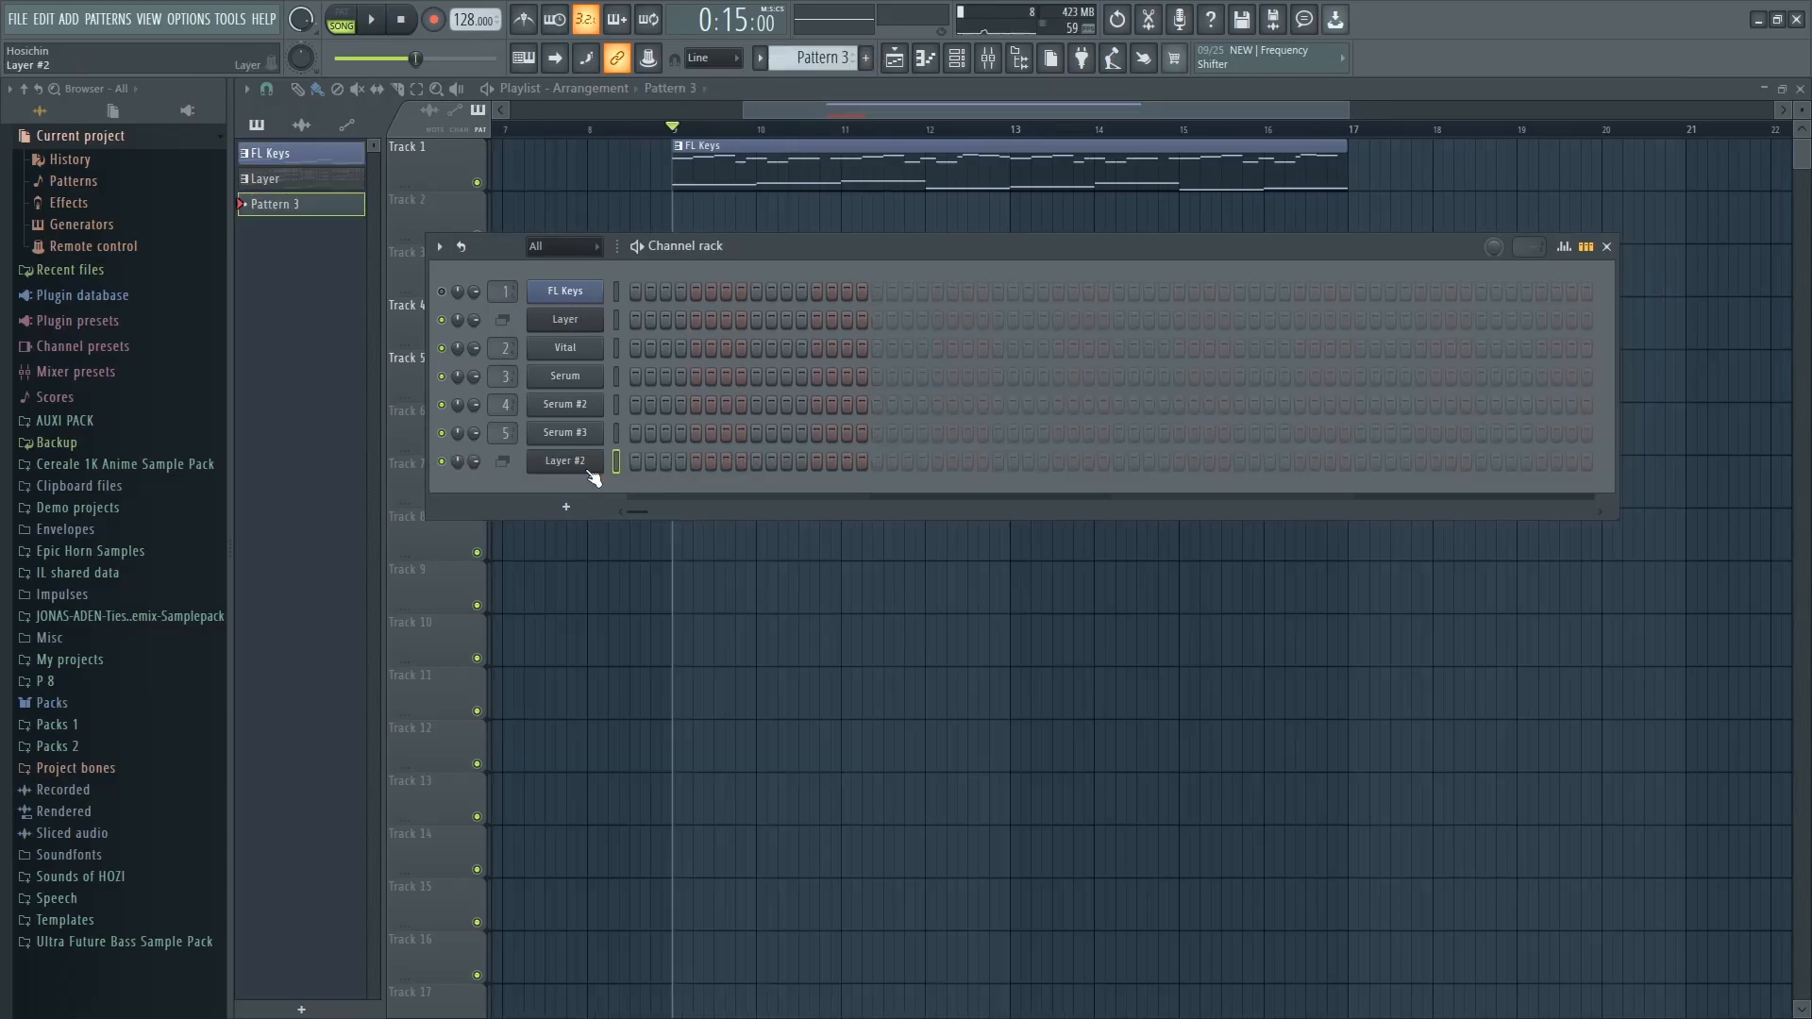
right_click(587, 462)
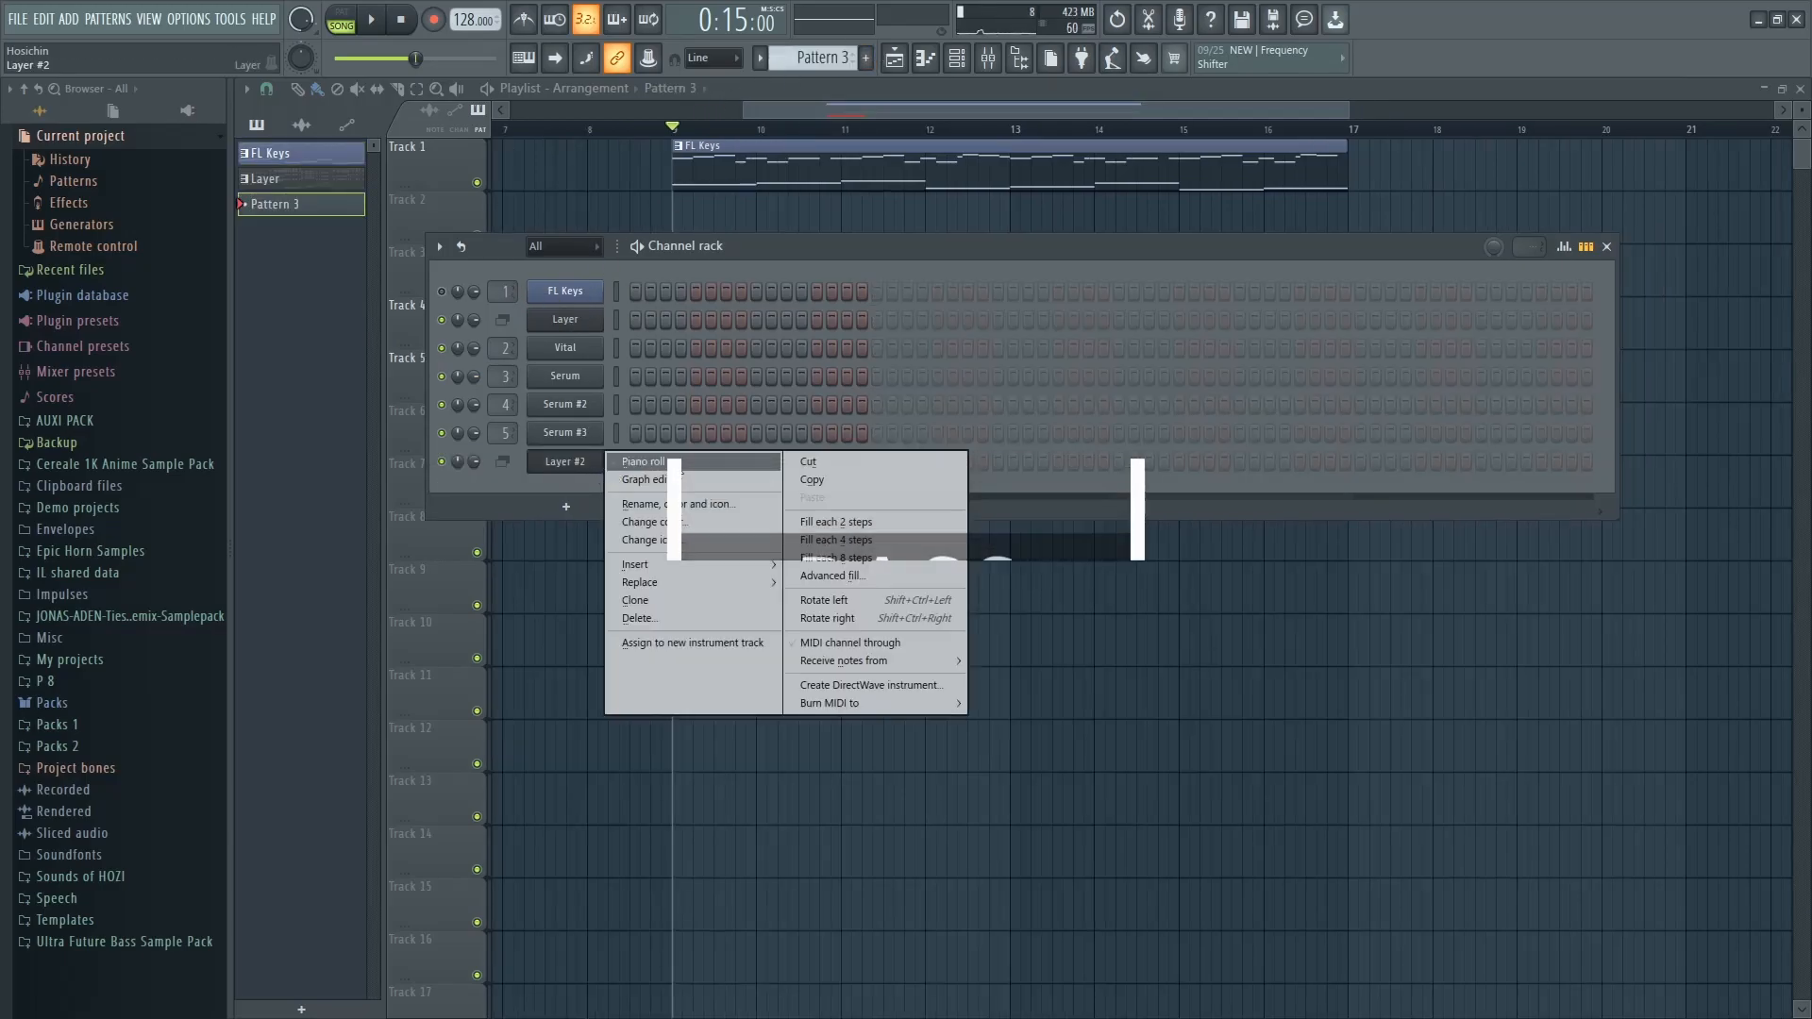
left_click(672, 462)
key("ctrl+v")
scroll(672, 463, "down", 1)
scroll(672, 462, "up", 3)
scroll(672, 462, "down", 4)
left_click(678, 451, "ctrl")
scroll(672, 453, "up", 1)
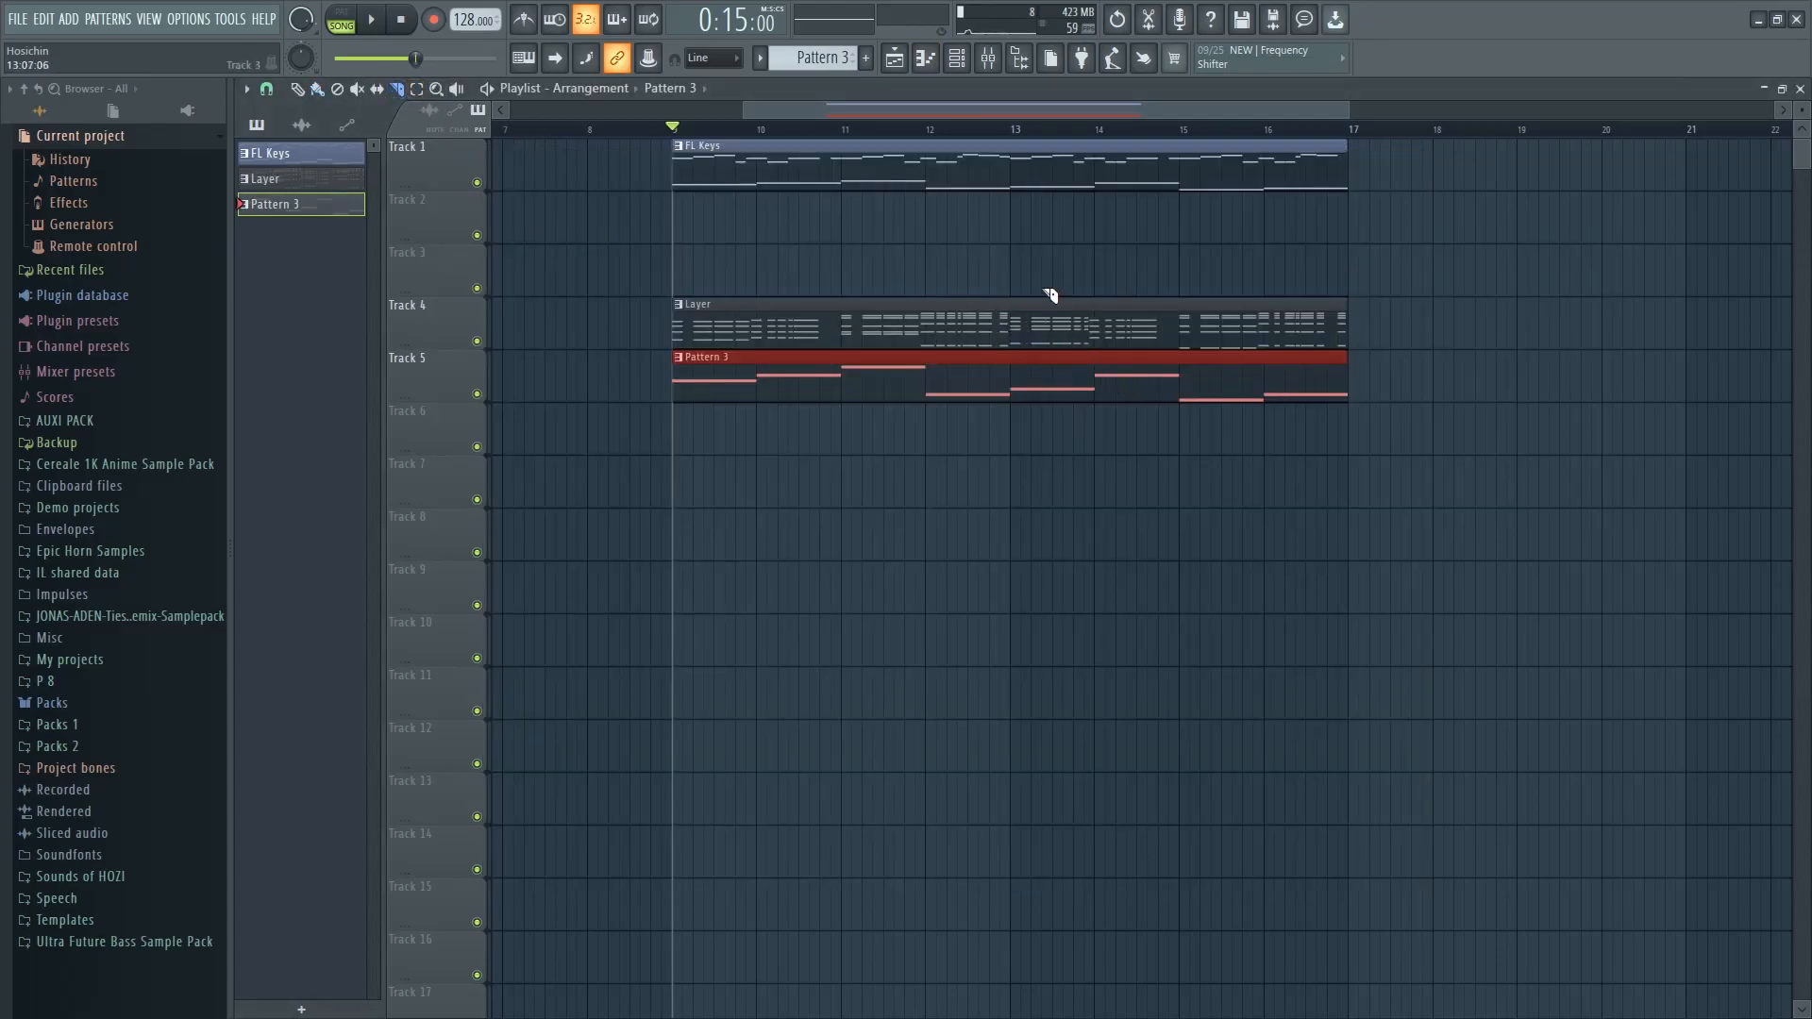
Slice the Layer and Pattern 3 clips at bar 13 and move their second halves to bar 21
left_click_drag(1009, 241, 1012, 403)
left_click(299, 89)
left_click_drag(1135, 506, 1096, 335)
mouse_move(1087, 327)
left_mouse_down()
mouse_move(1594, 320)
mouse_move(1749, 341)
left_mouse_up()
Duplicate the four-bar Layer and Pattern 3 clips at bar 9 so they fill bars 13 to 21
left_click_drag(1038, 505, 876, 304)
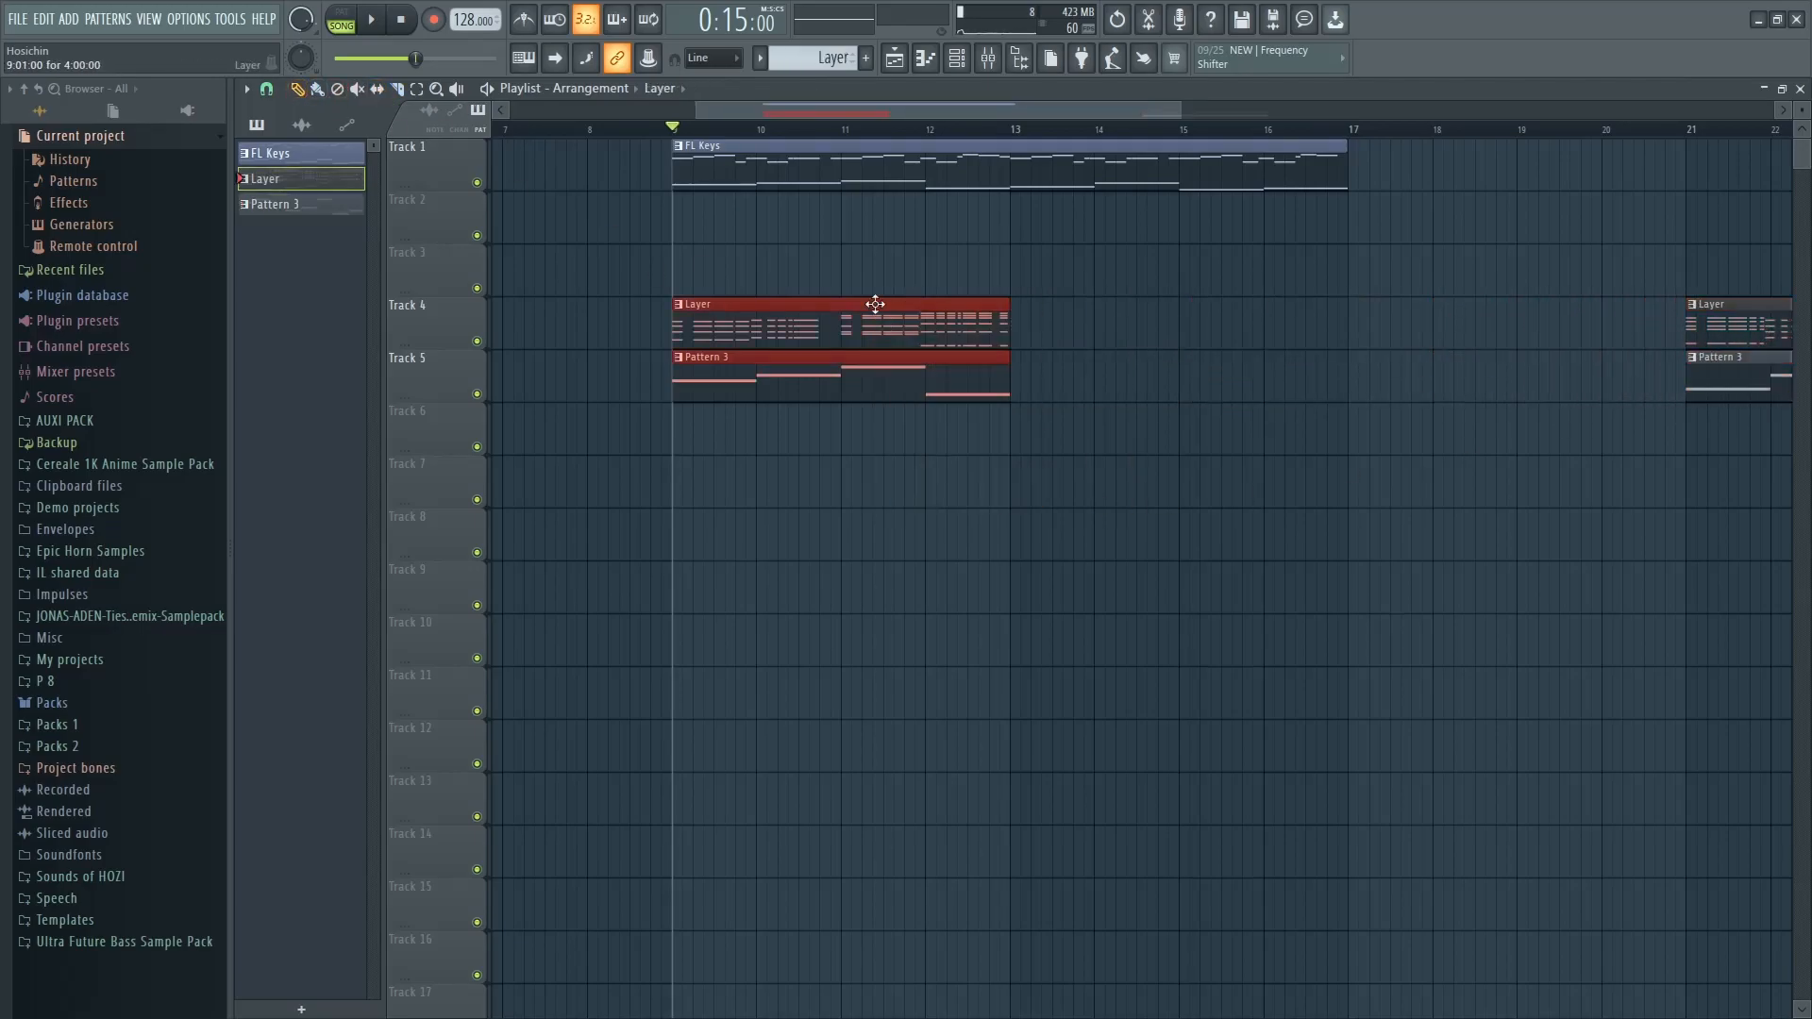
key("ctrl+b")
key("ctrl+b")
key("ctrl+b")
key("ctrl+z")
scroll(875, 304, "down", 2)
left_click(1382, 442, "ctrl")
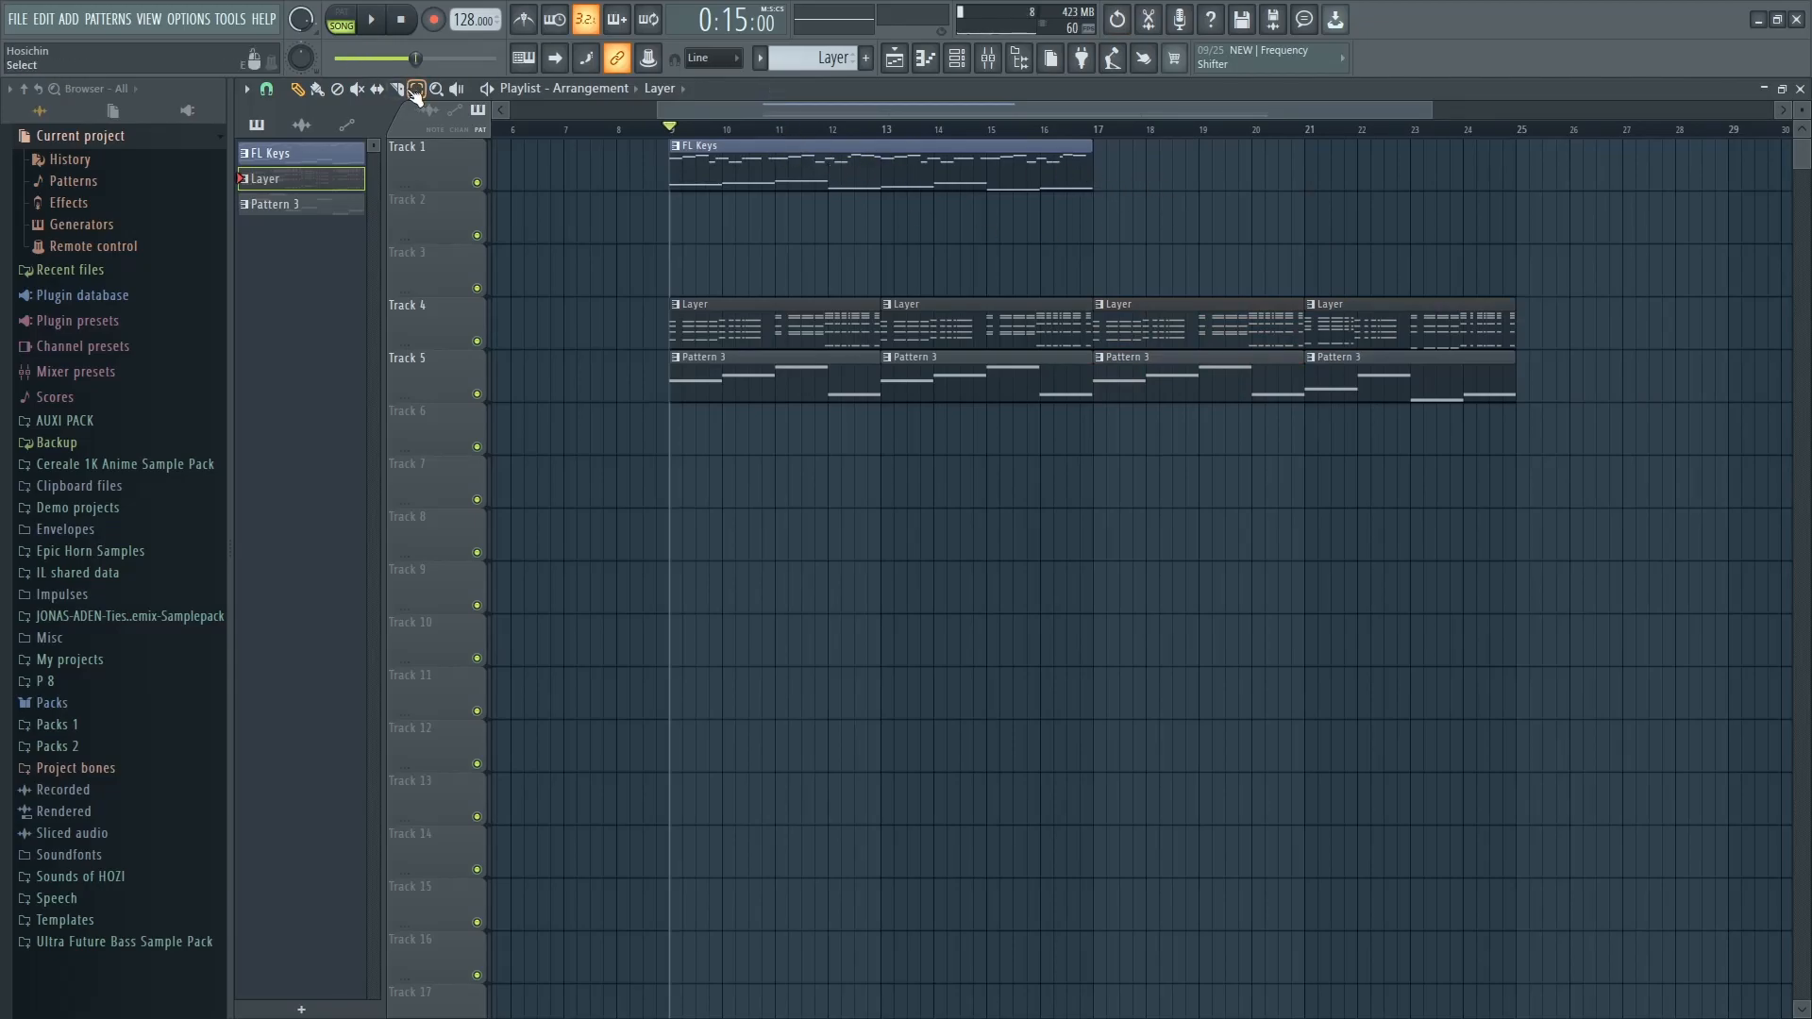
Slice the FL Keys clip at bar 13, move its second half to bar 21, and fill the gap with duplicates of the first half
left_click(885, 184)
key("p")
left_click_drag(912, 175, 1334, 169)
left_click(821, 169, "ctrl")
key("ctrl+b")
key("ctrl+b")
key("ctrl+b")
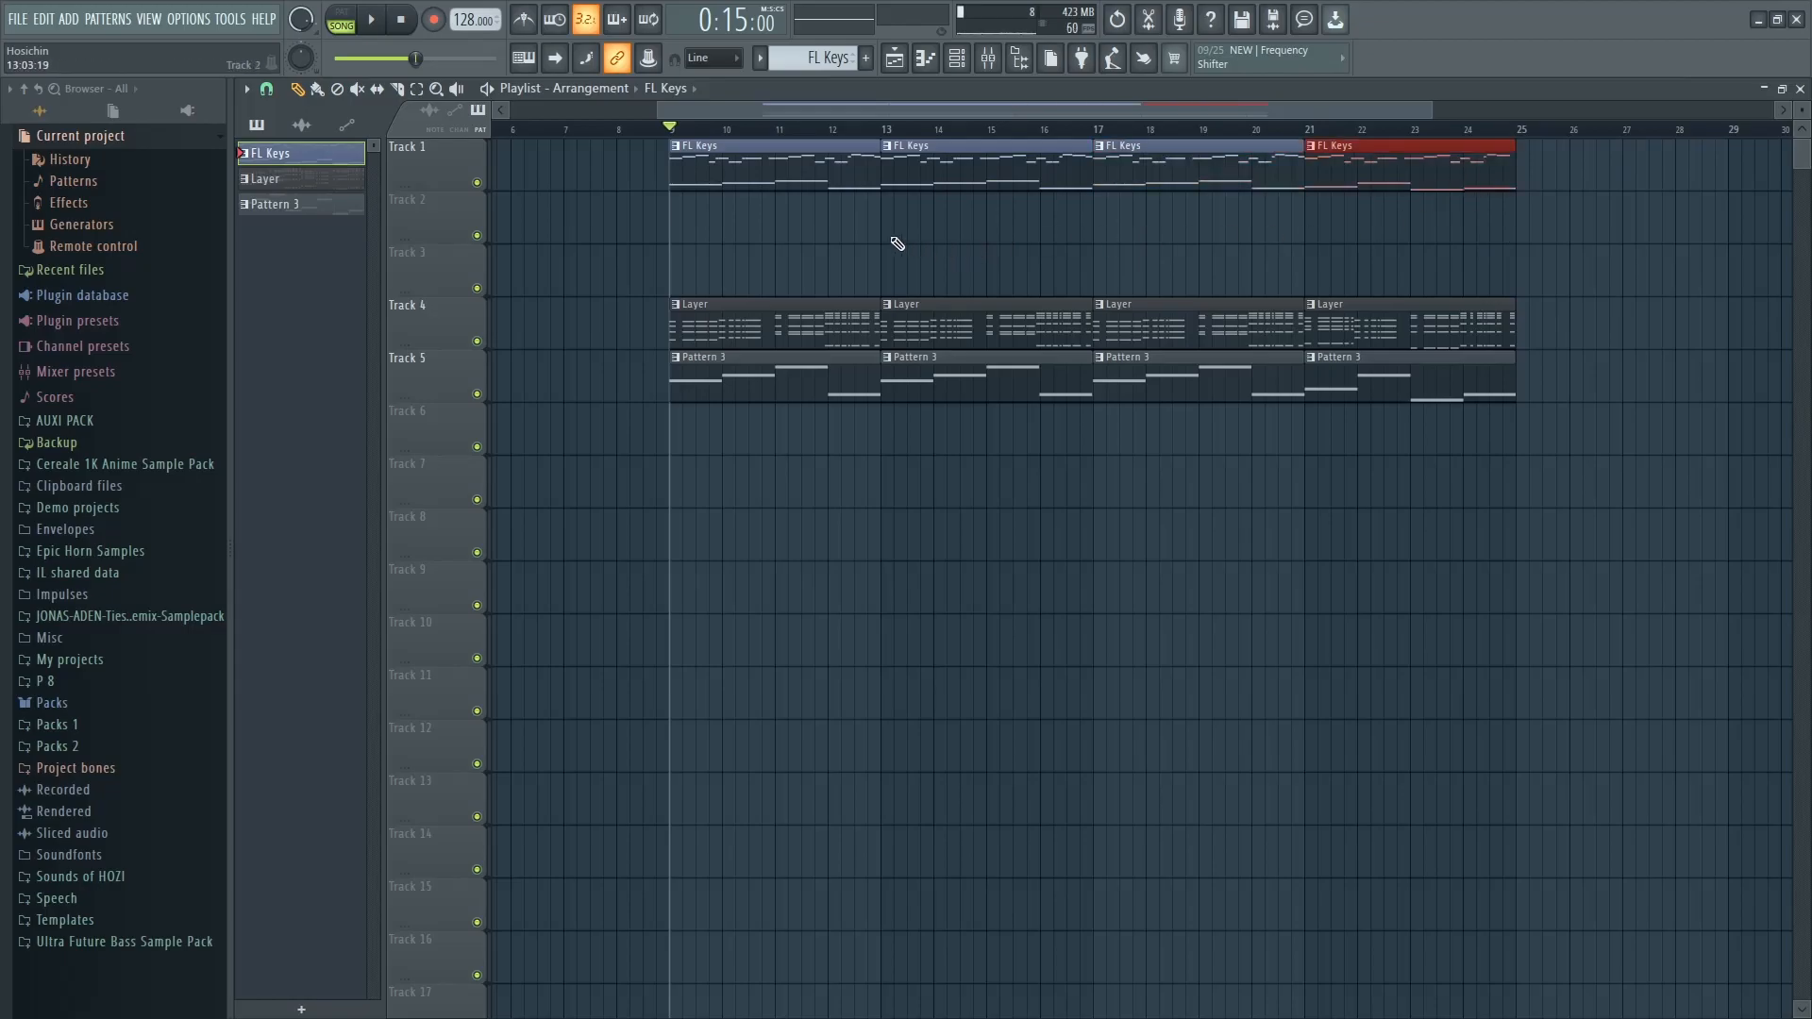
Add a fourth Serum channel and load the MHA_Bass 11 Growl 1 preset from the MHA Serum Vol 1 bank
key("F6")
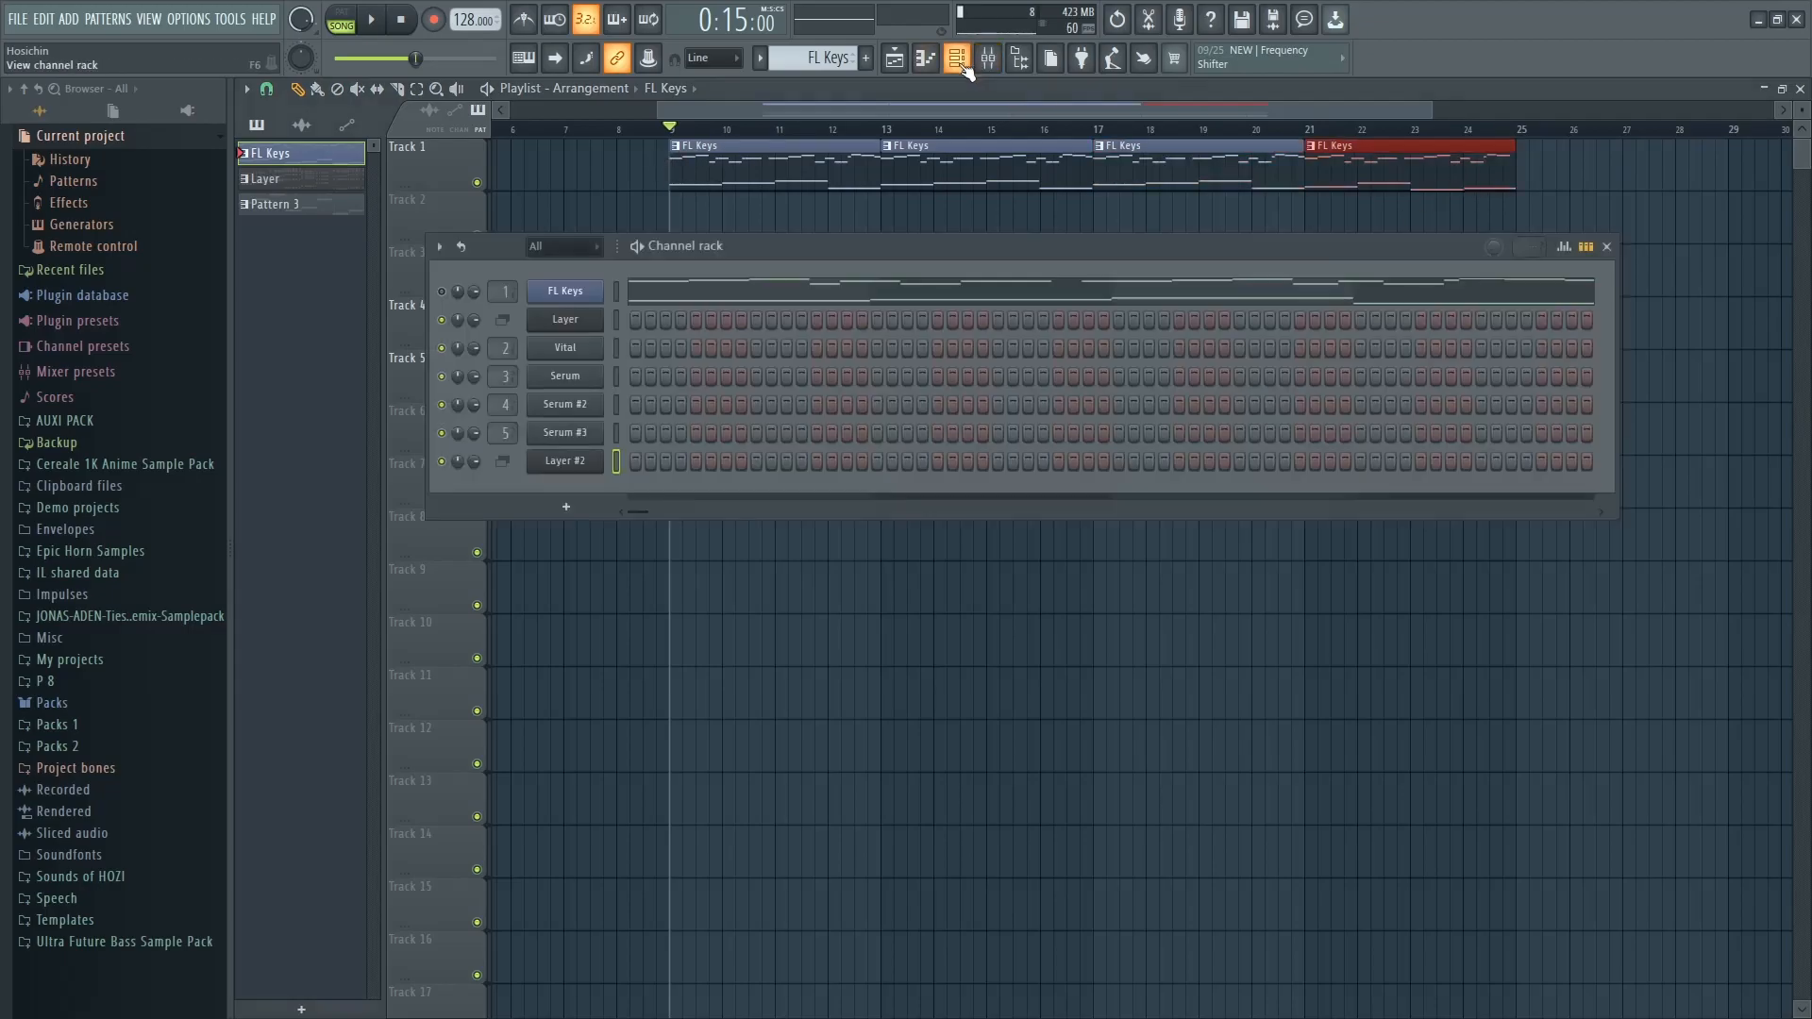
left_click(566, 507)
left_click(568, 981)
left_click(943, 200)
mouse_move(941, 259)
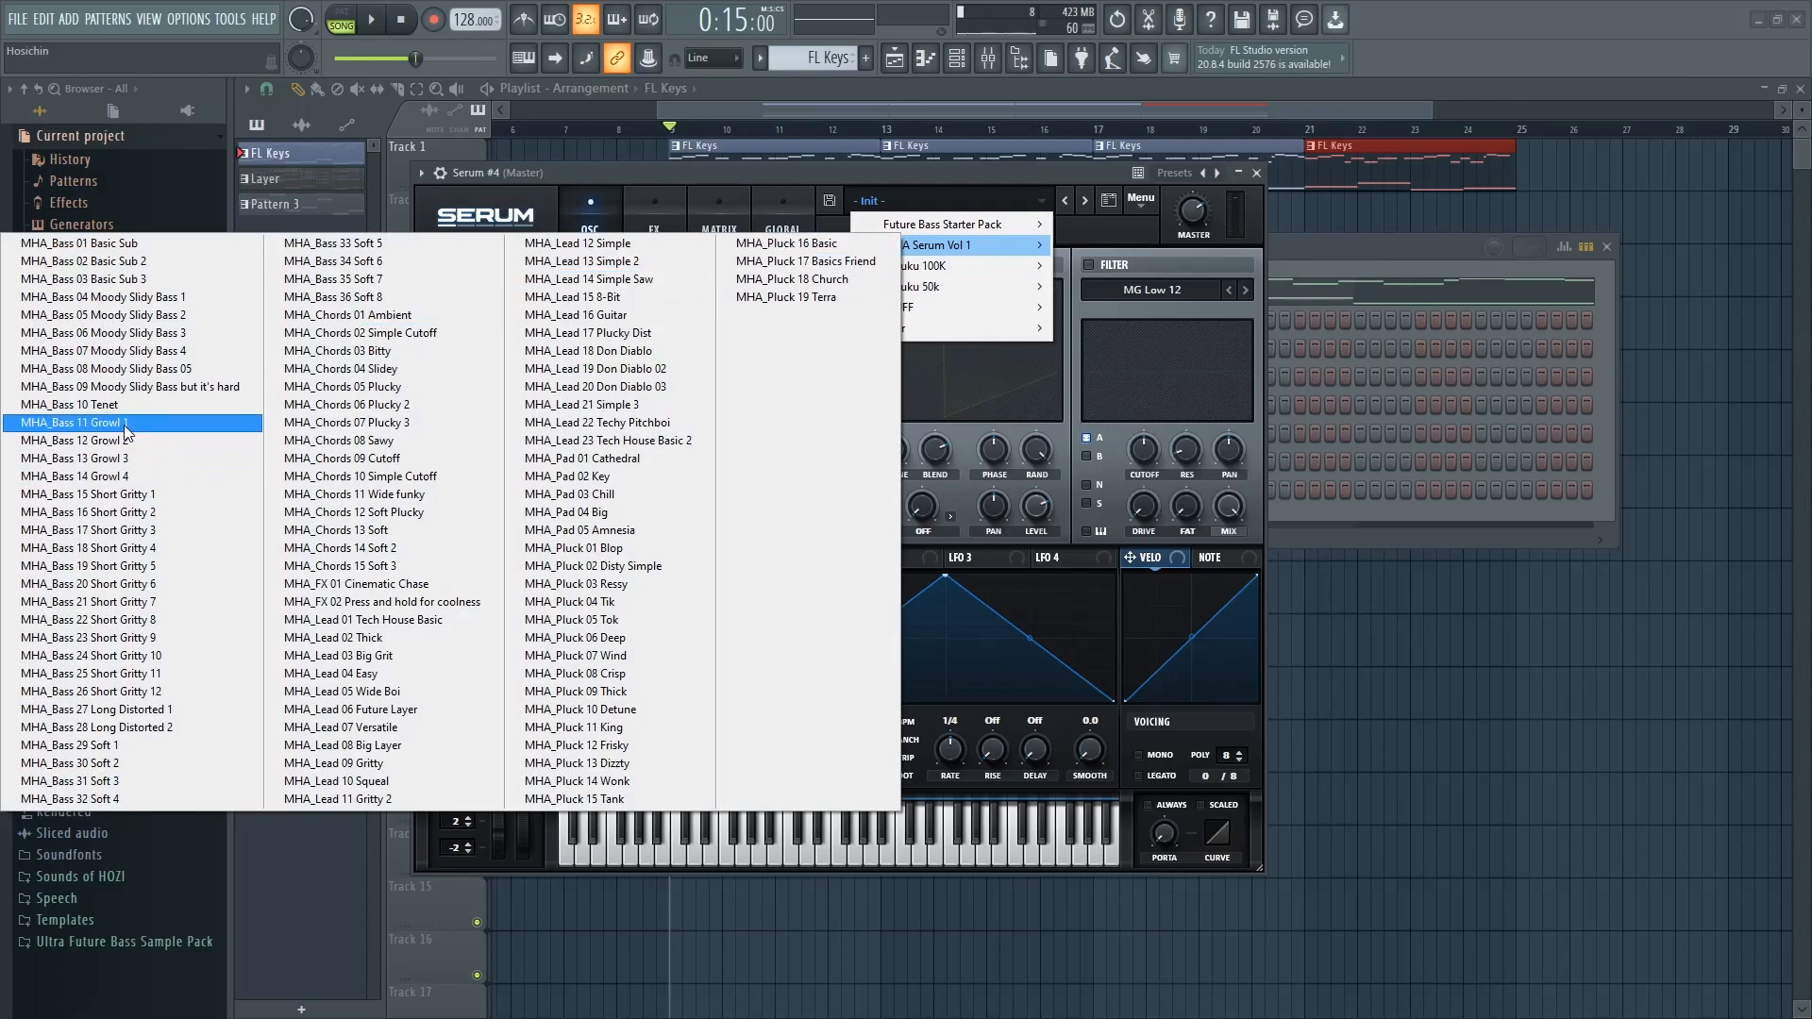
left_click(85, 422)
mouse_move(1009, 151)
left_mouse_down()
mouse_move(1035, 161)
mouse_move(1006, 161)
left_mouse_up()
Set Serum #4 as the child of the Layer #2 channel
left_click(957, 59)
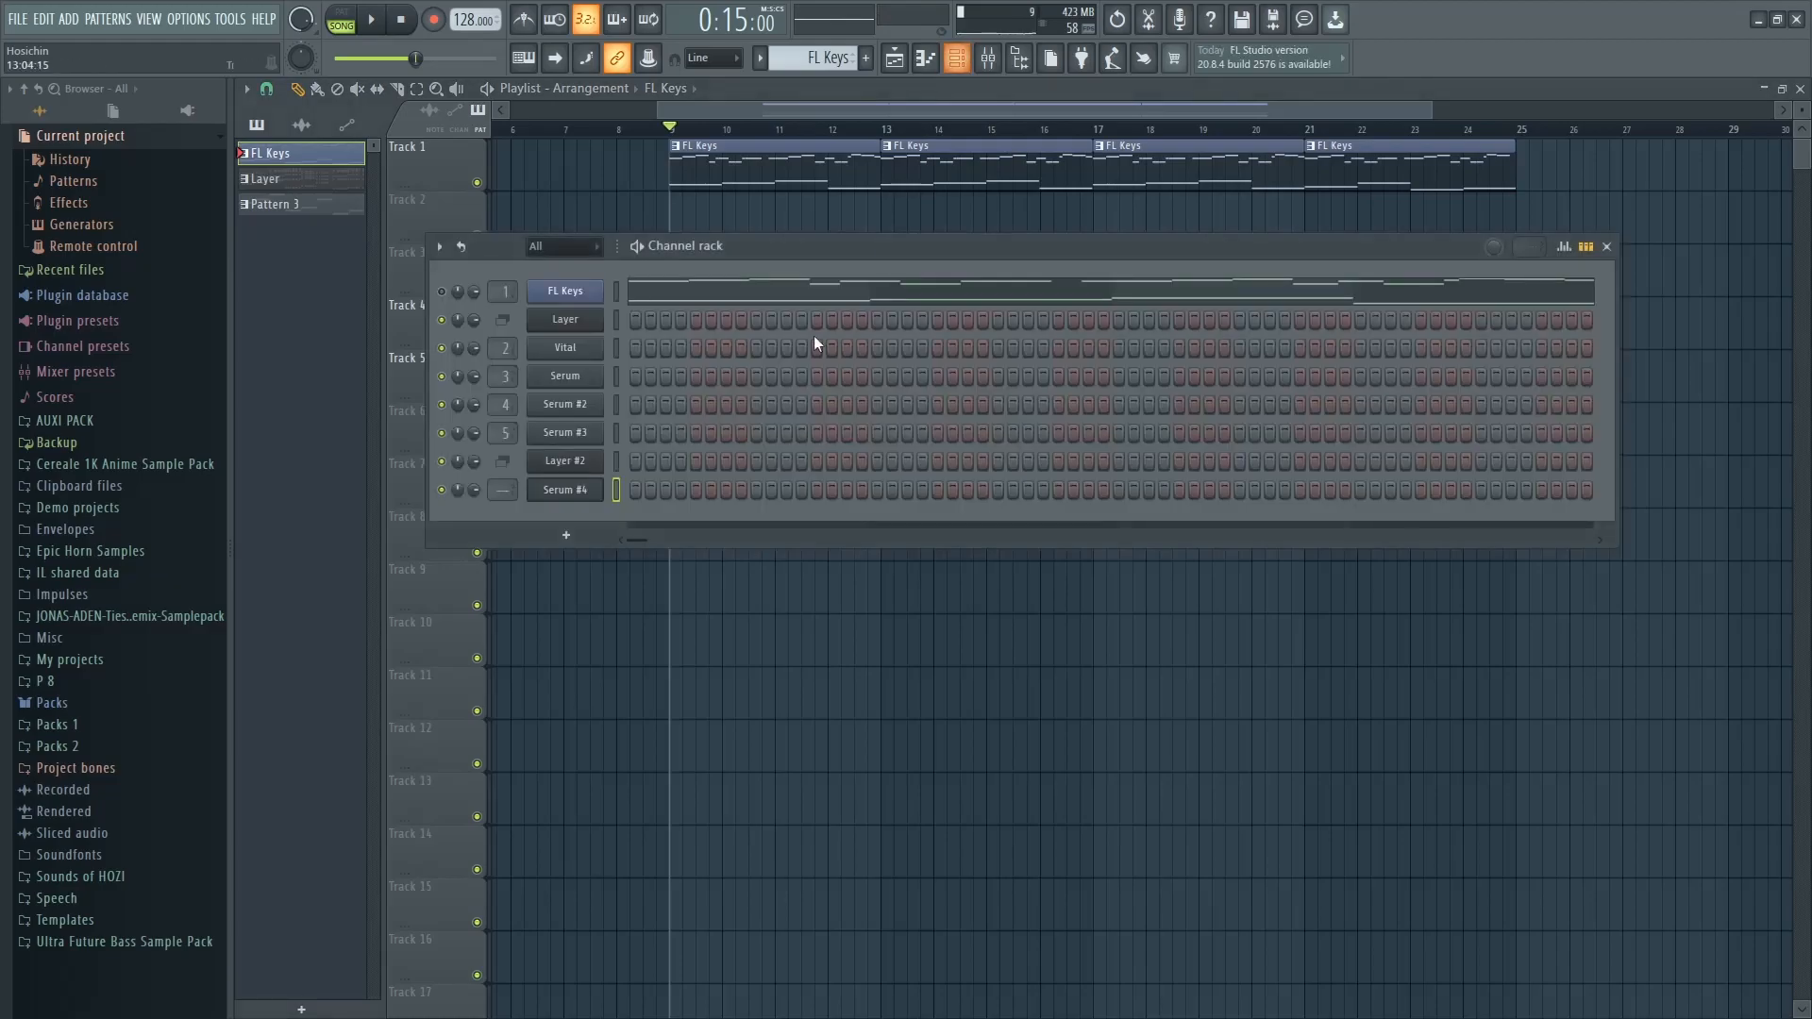
left_click(565, 460)
left_click_drag(737, 207, 1344, 255)
left_click(880, 564)
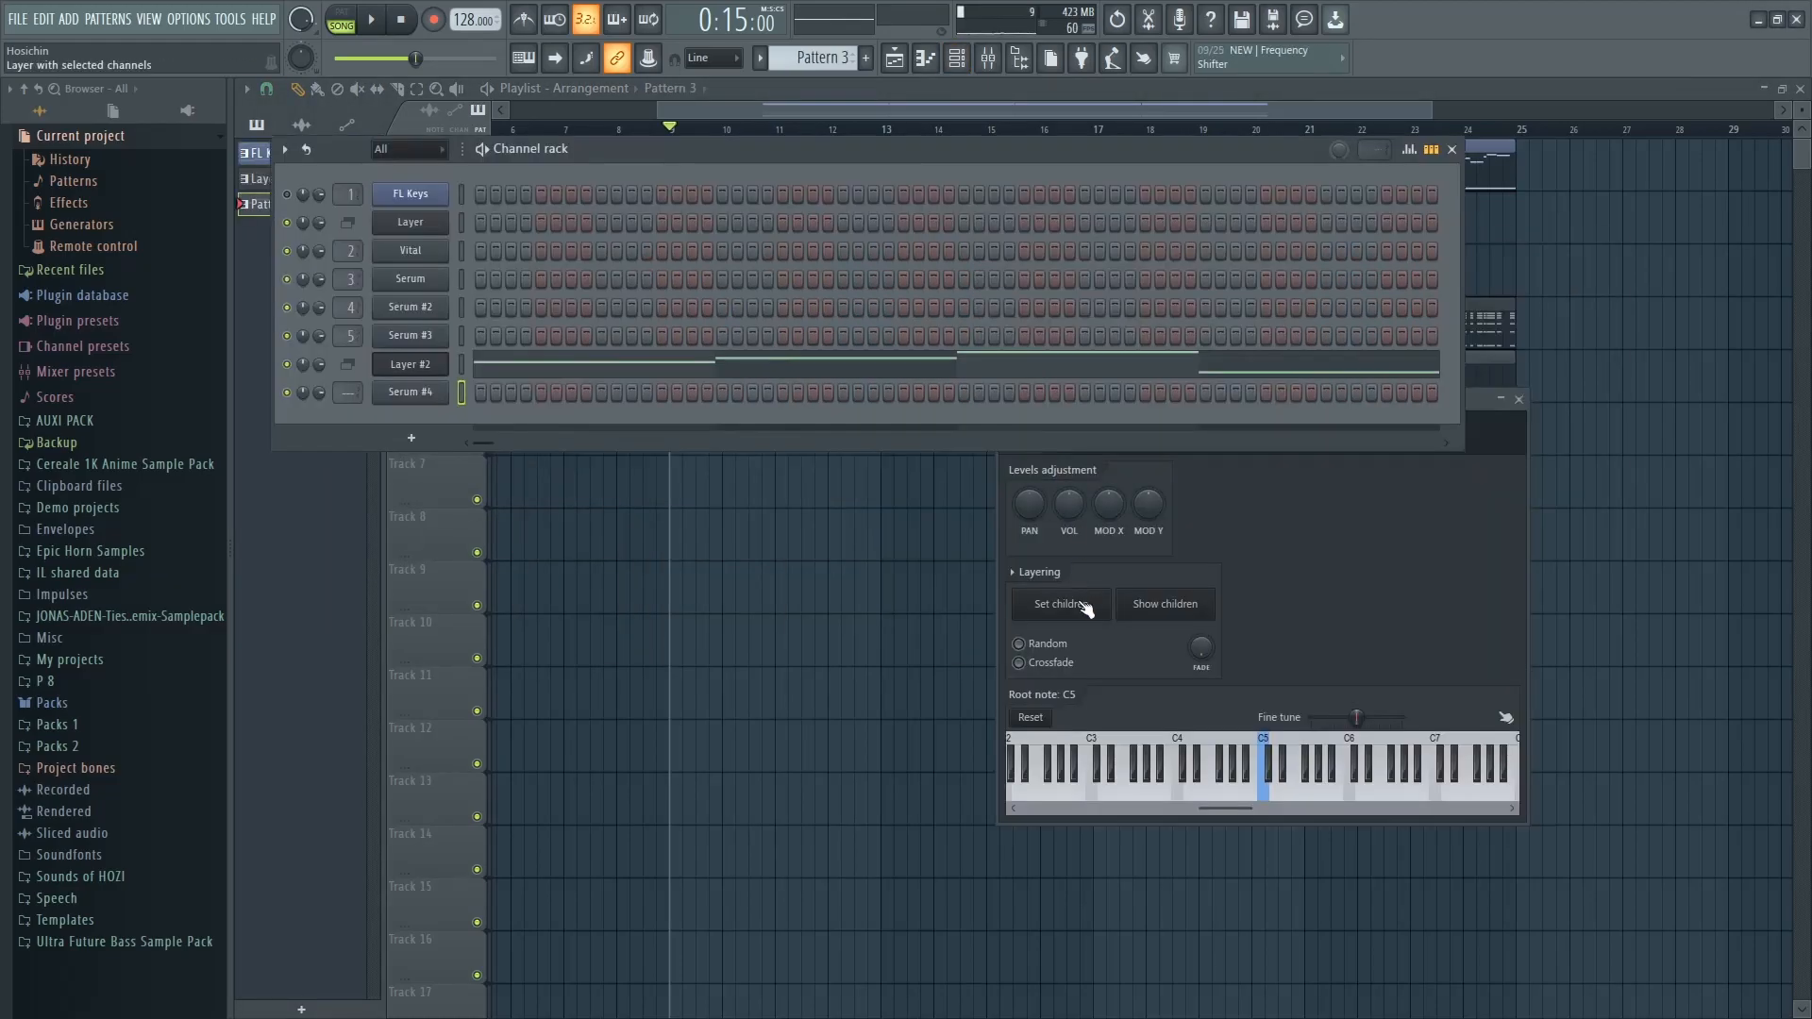
left_click(1078, 604)
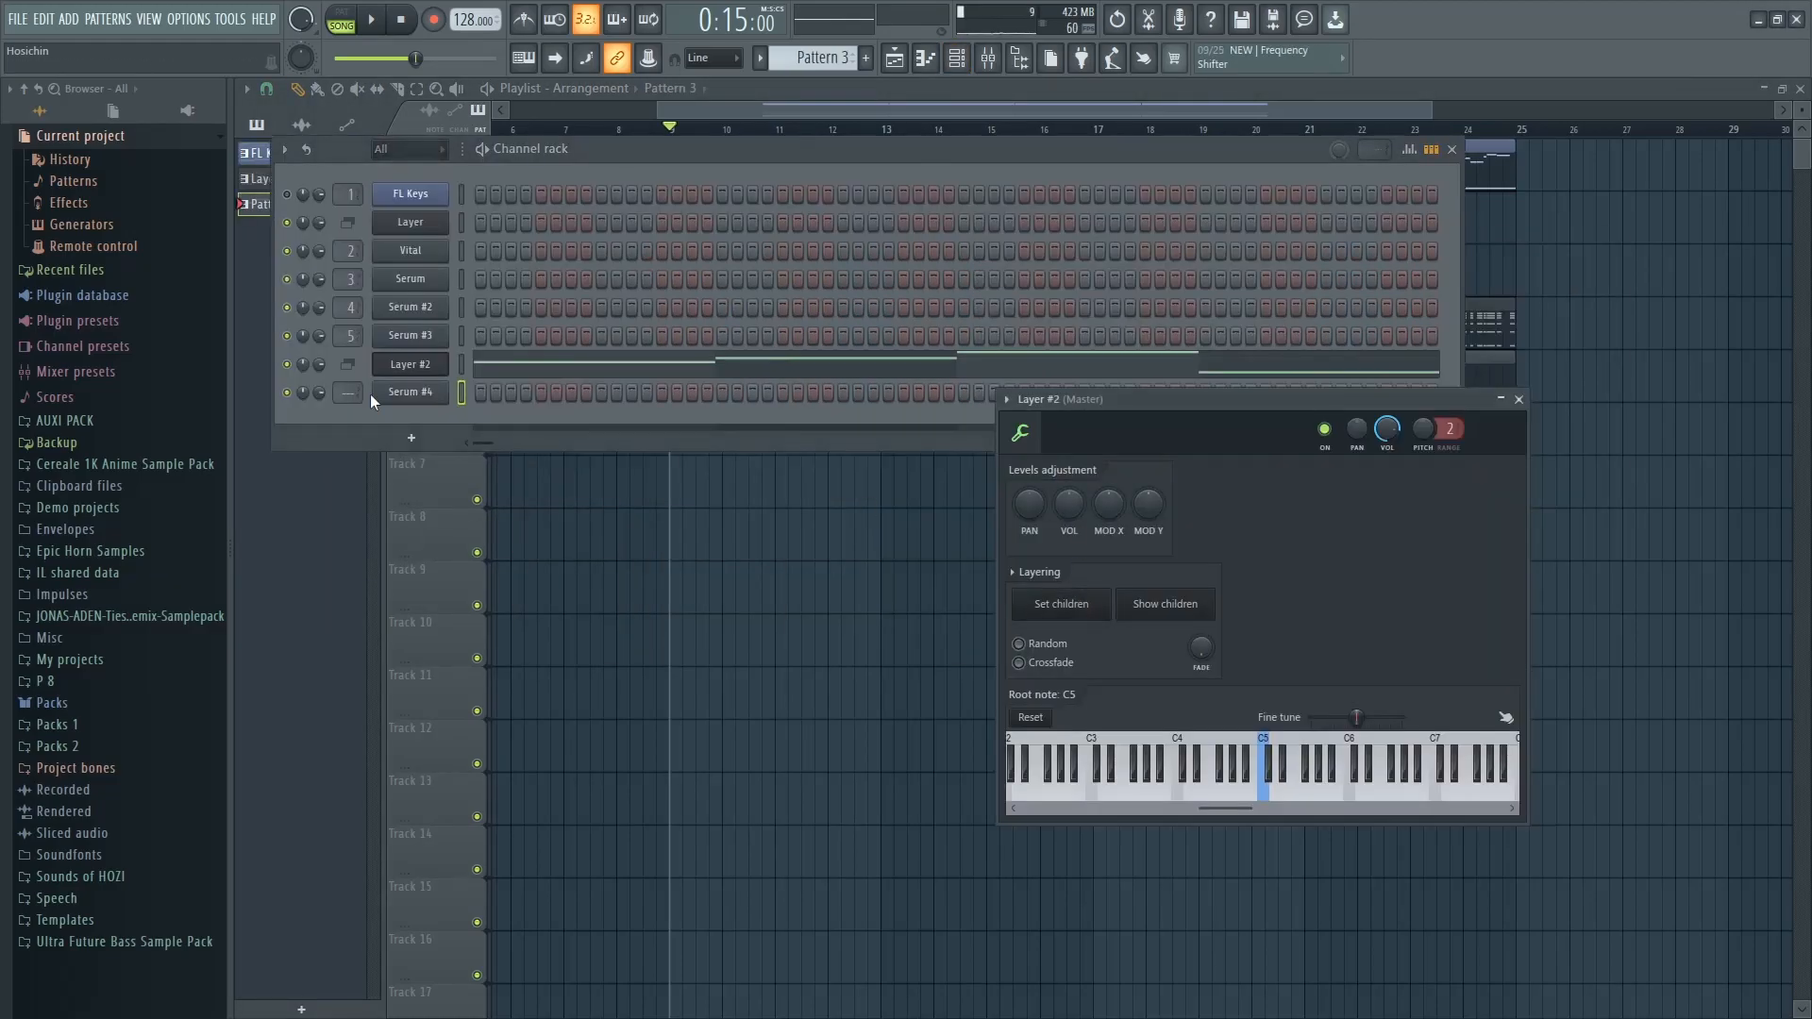
Route the Serum #4 channel to mixer track 6 and show the mixer
key("l")
left_click(463, 392)
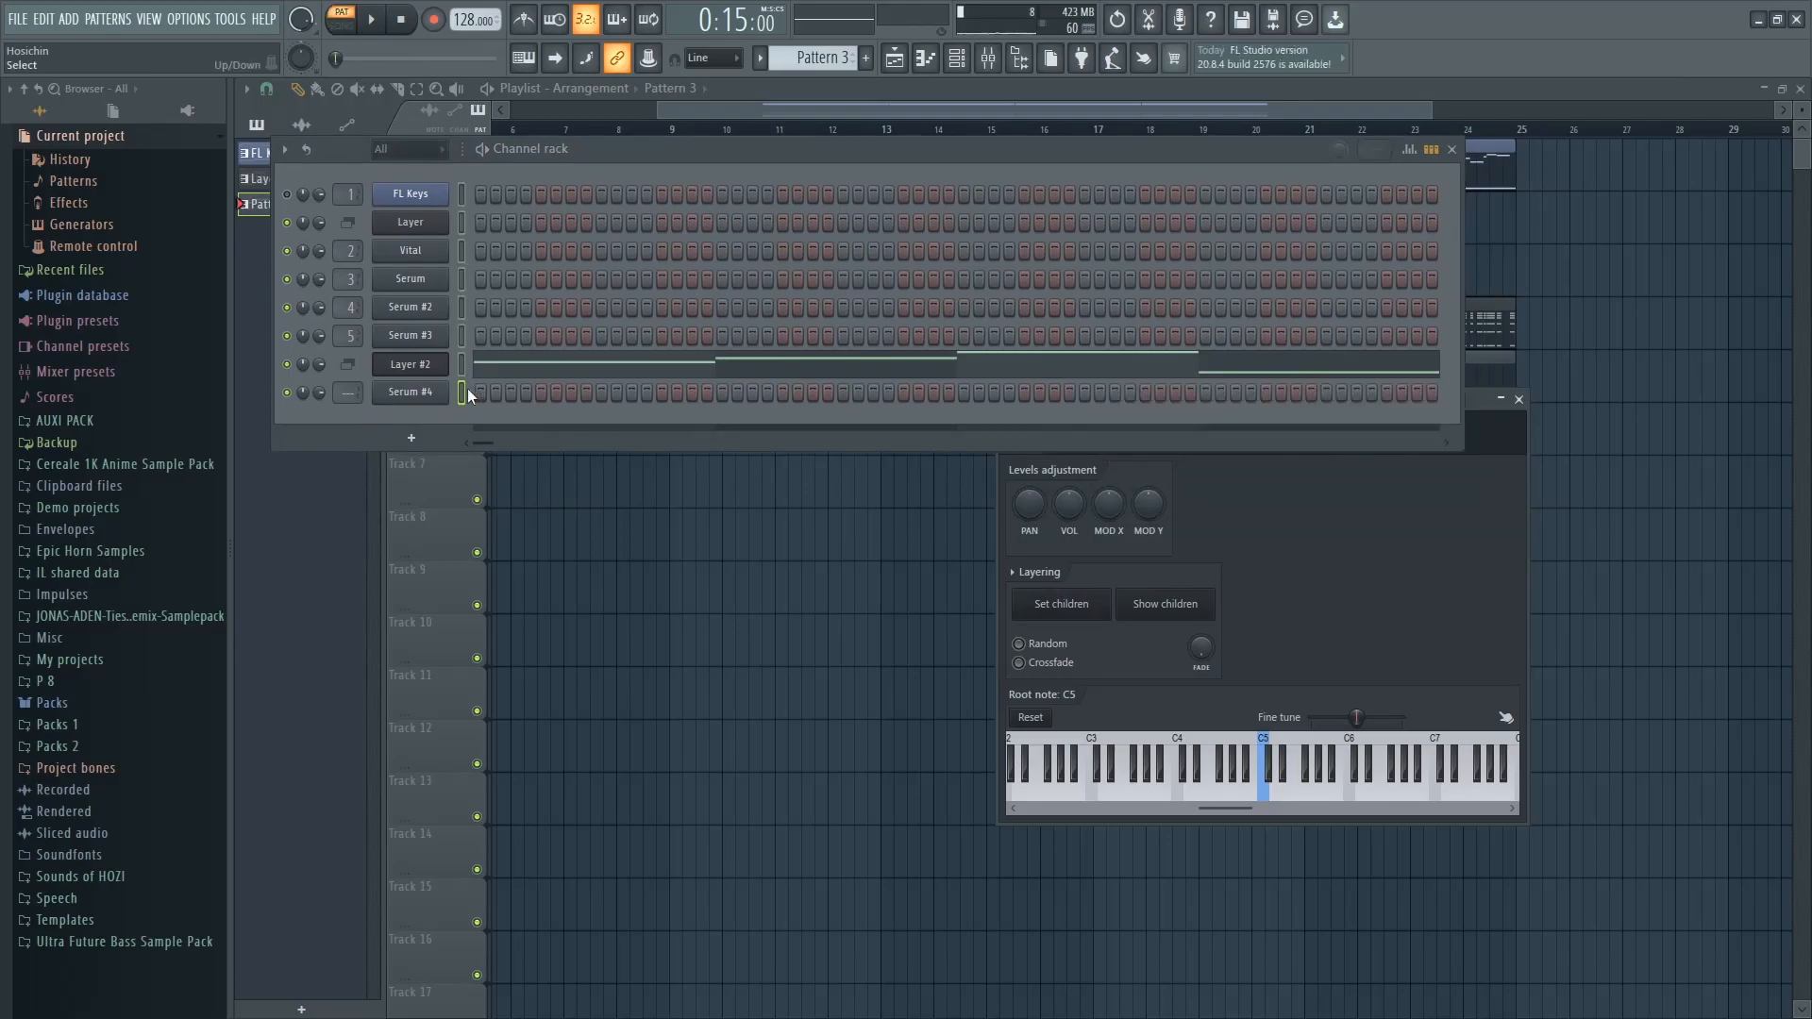
key("F9")
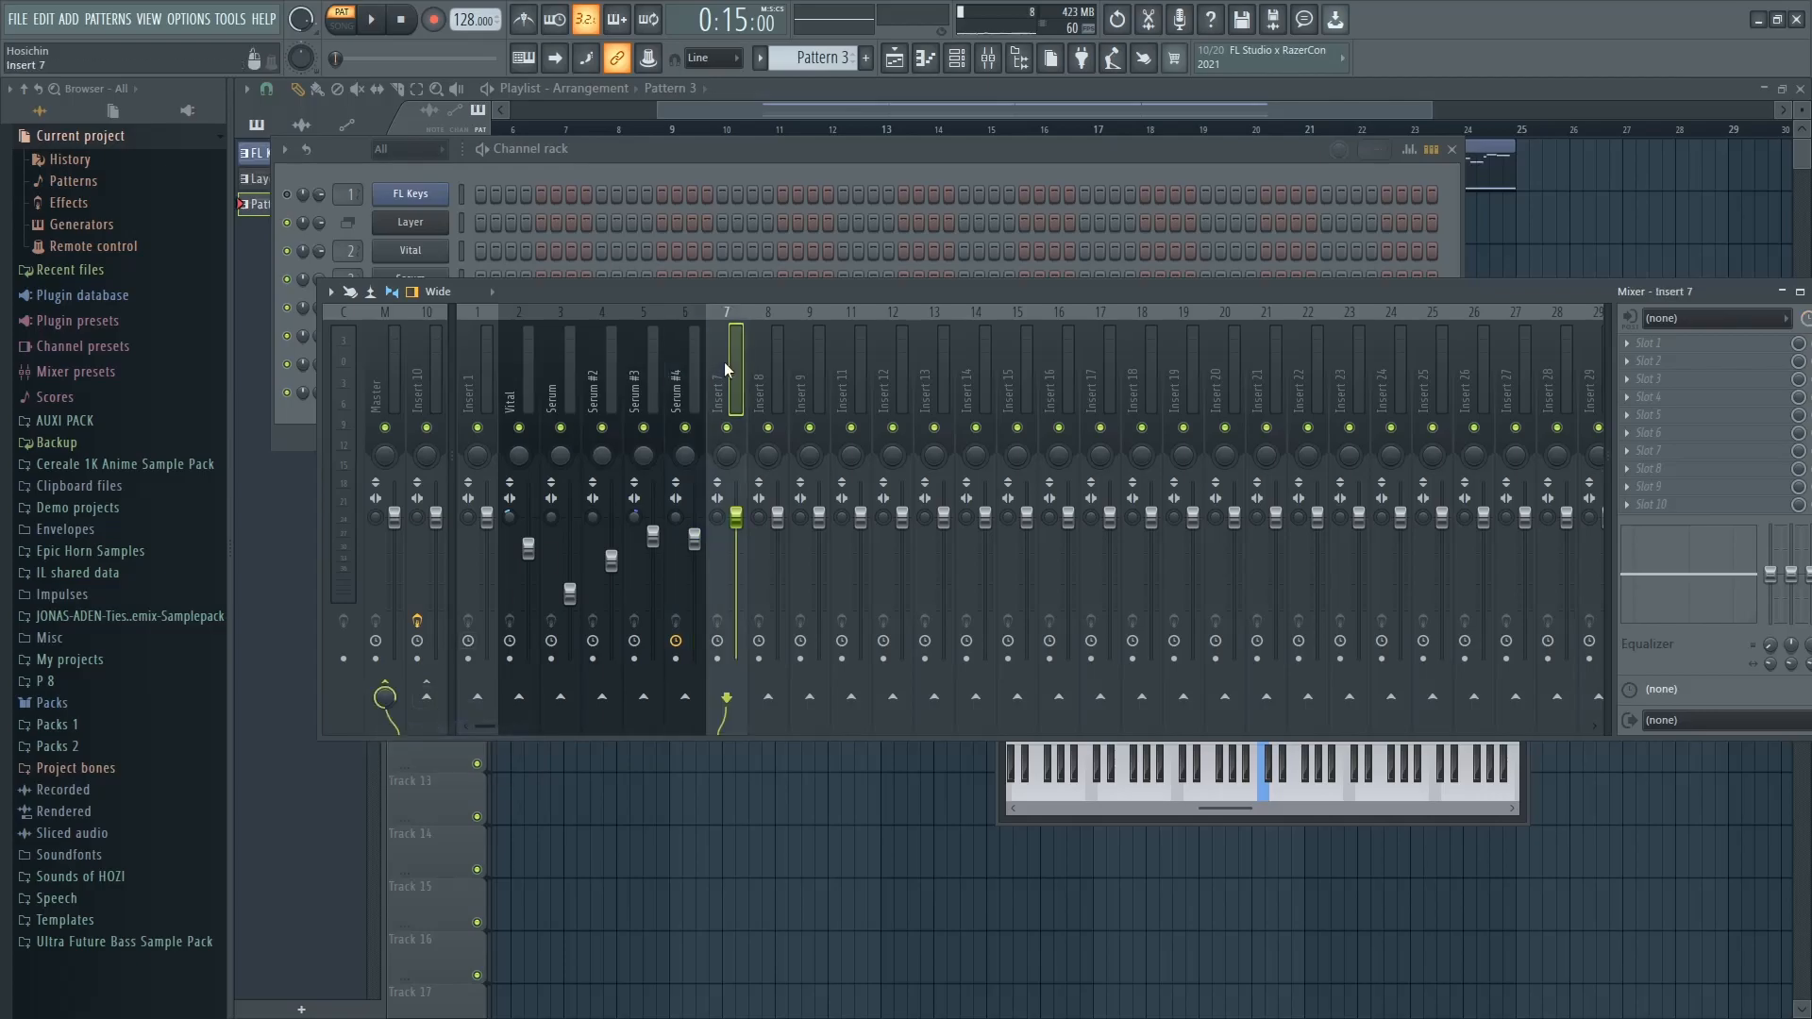
Route mixer tracks 6 to 11 only to Insert 12, and dock Insert 12 beside Insert 10
left_click_drag(702, 376, 849, 374)
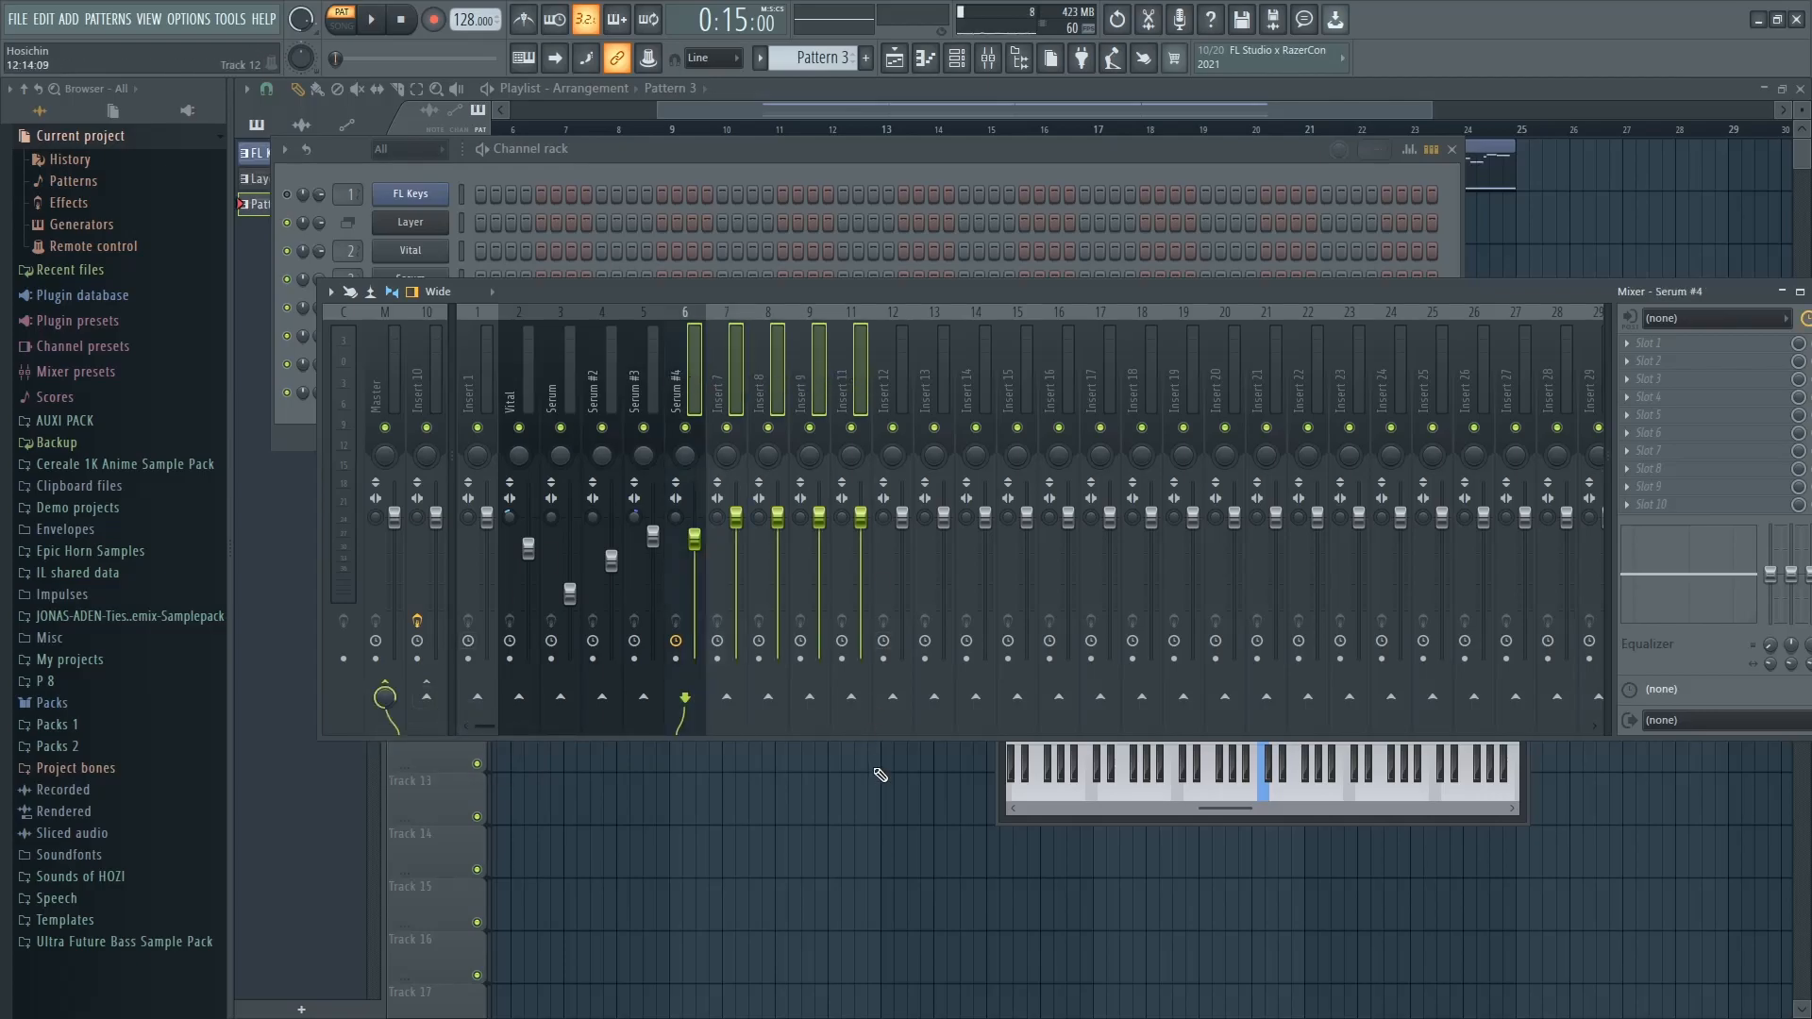
right_click(893, 697)
left_click(972, 721)
right_click(900, 396)
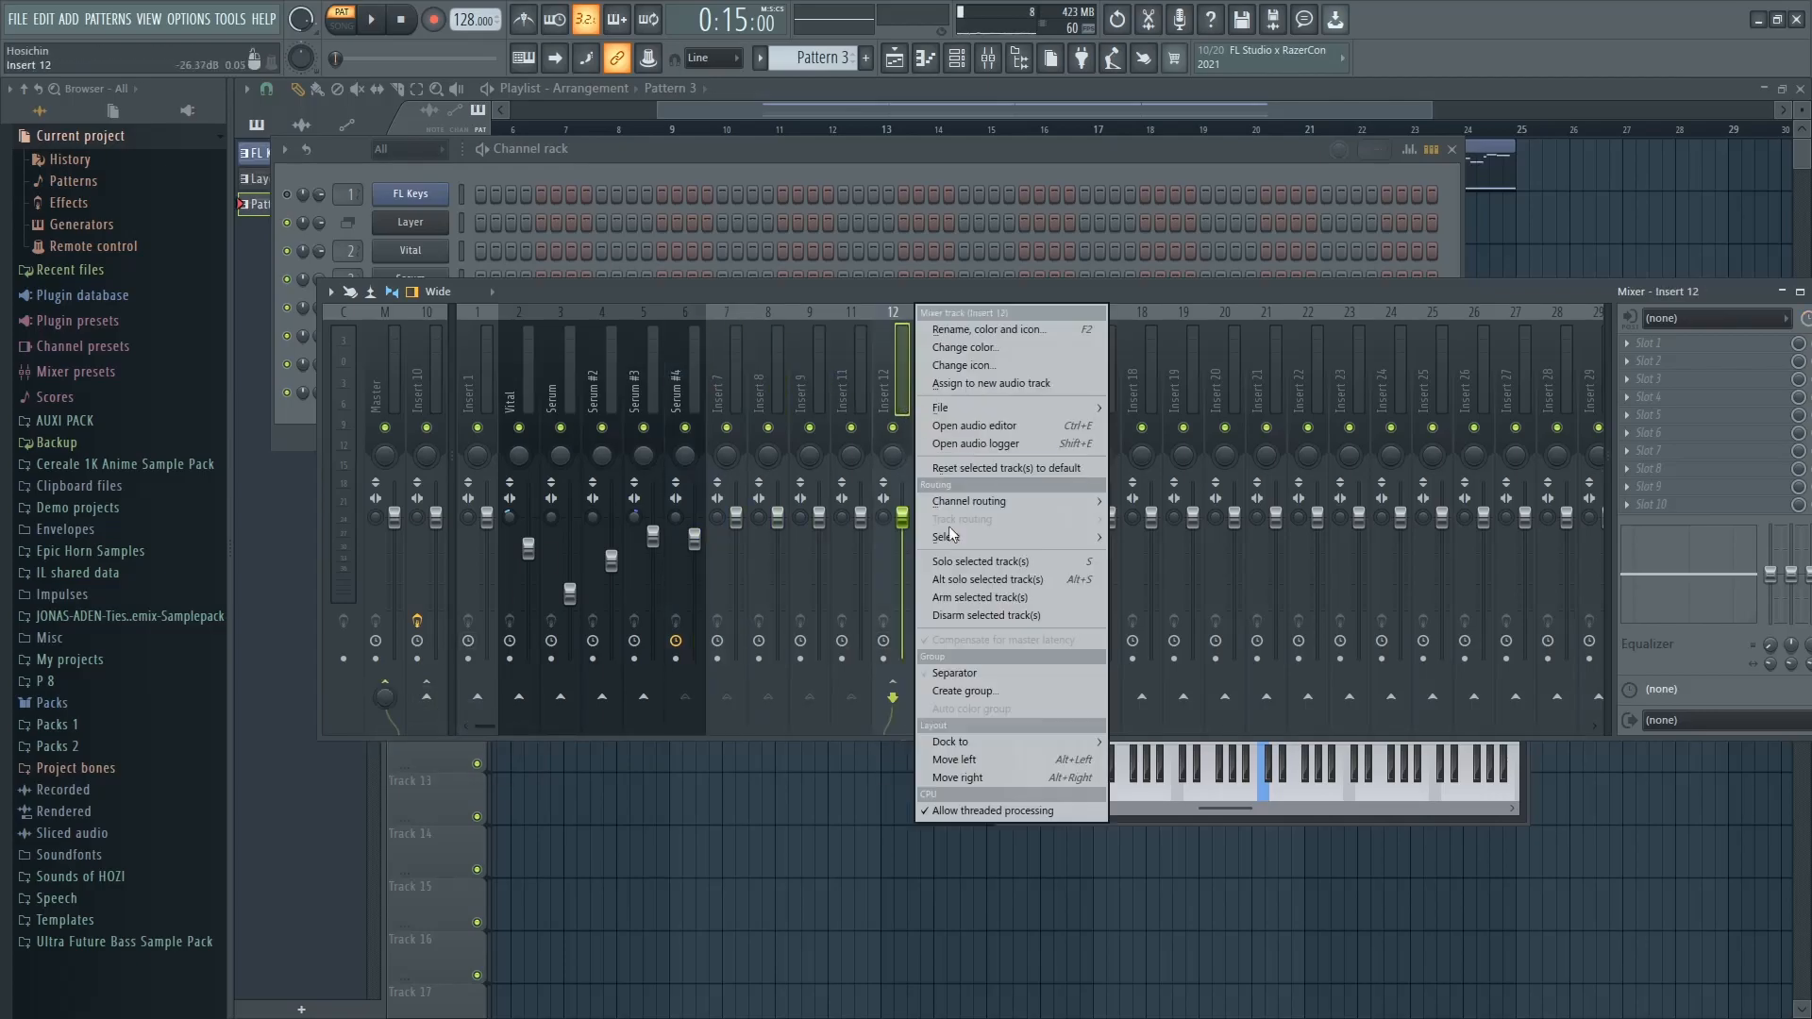
mouse_move(951, 742)
left_click(1137, 742)
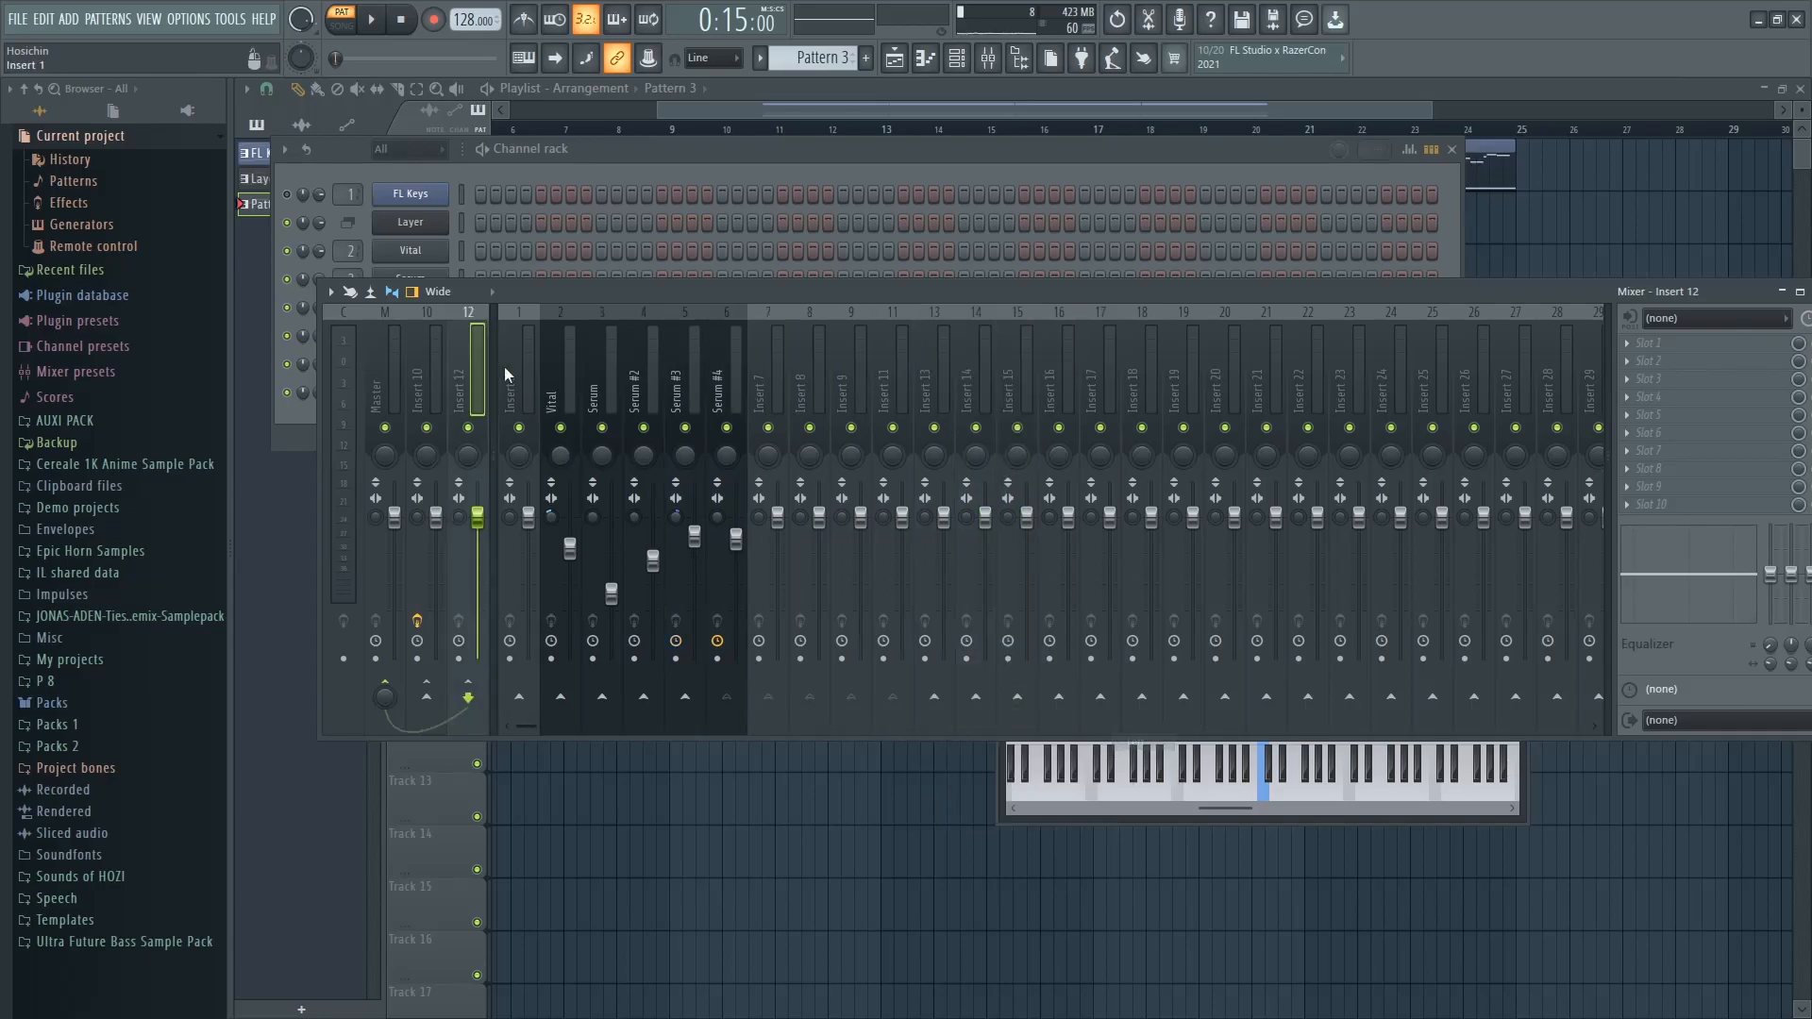
Rename mixer Insert 10 as Chords and Insert 12 as Bass
left_click(439, 380)
key("F2")
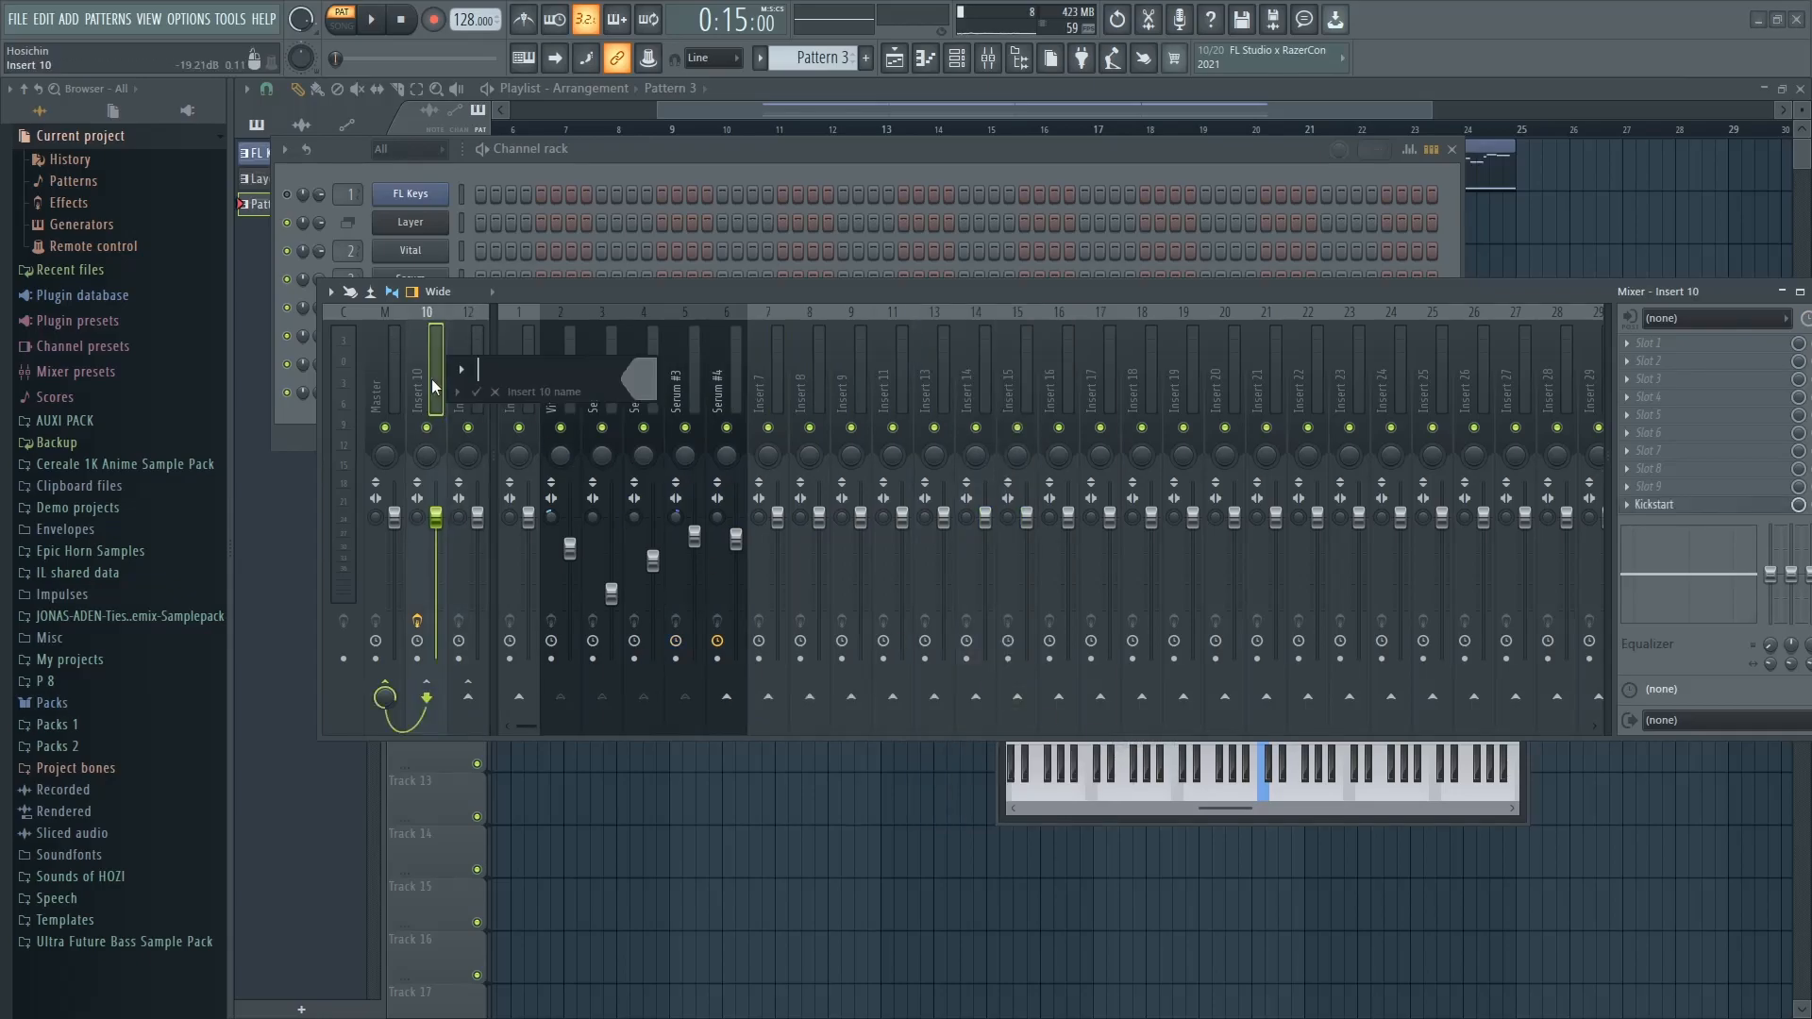
key("Escape")
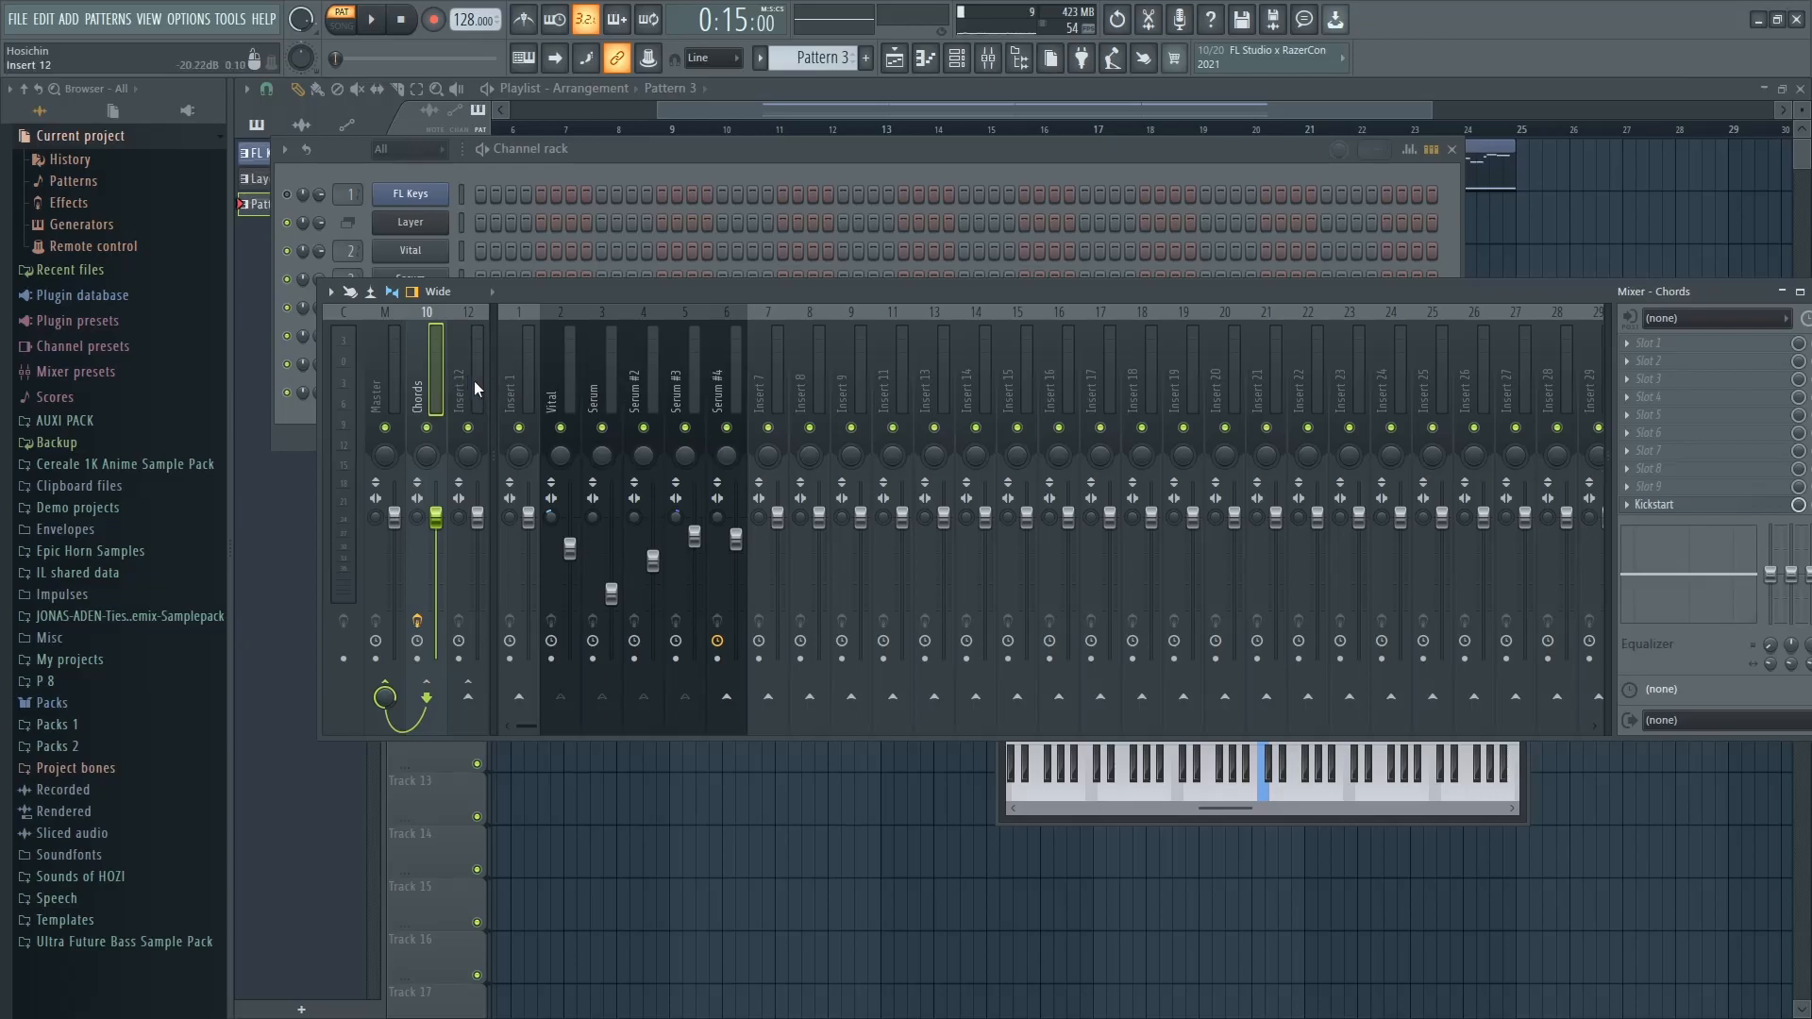
left_click(473, 382)
key("F2")
type("Ba")
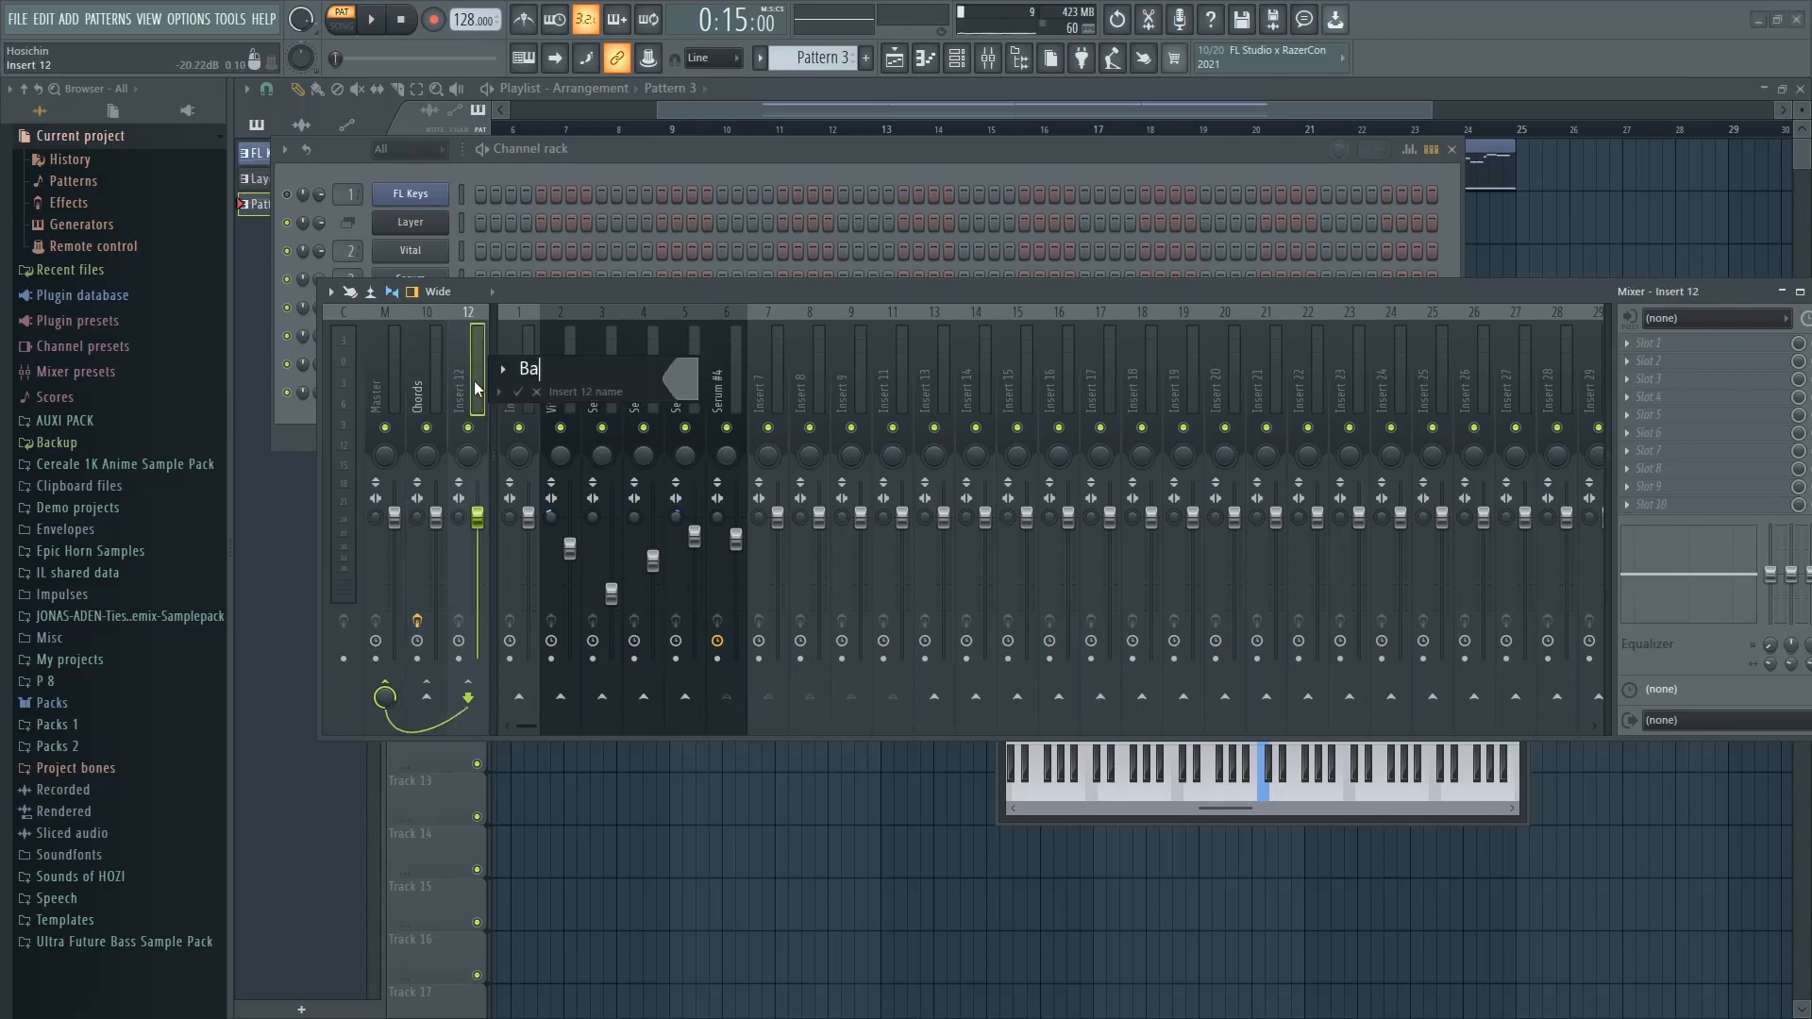
type("ss")
key("Return")
left_click(443, 388)
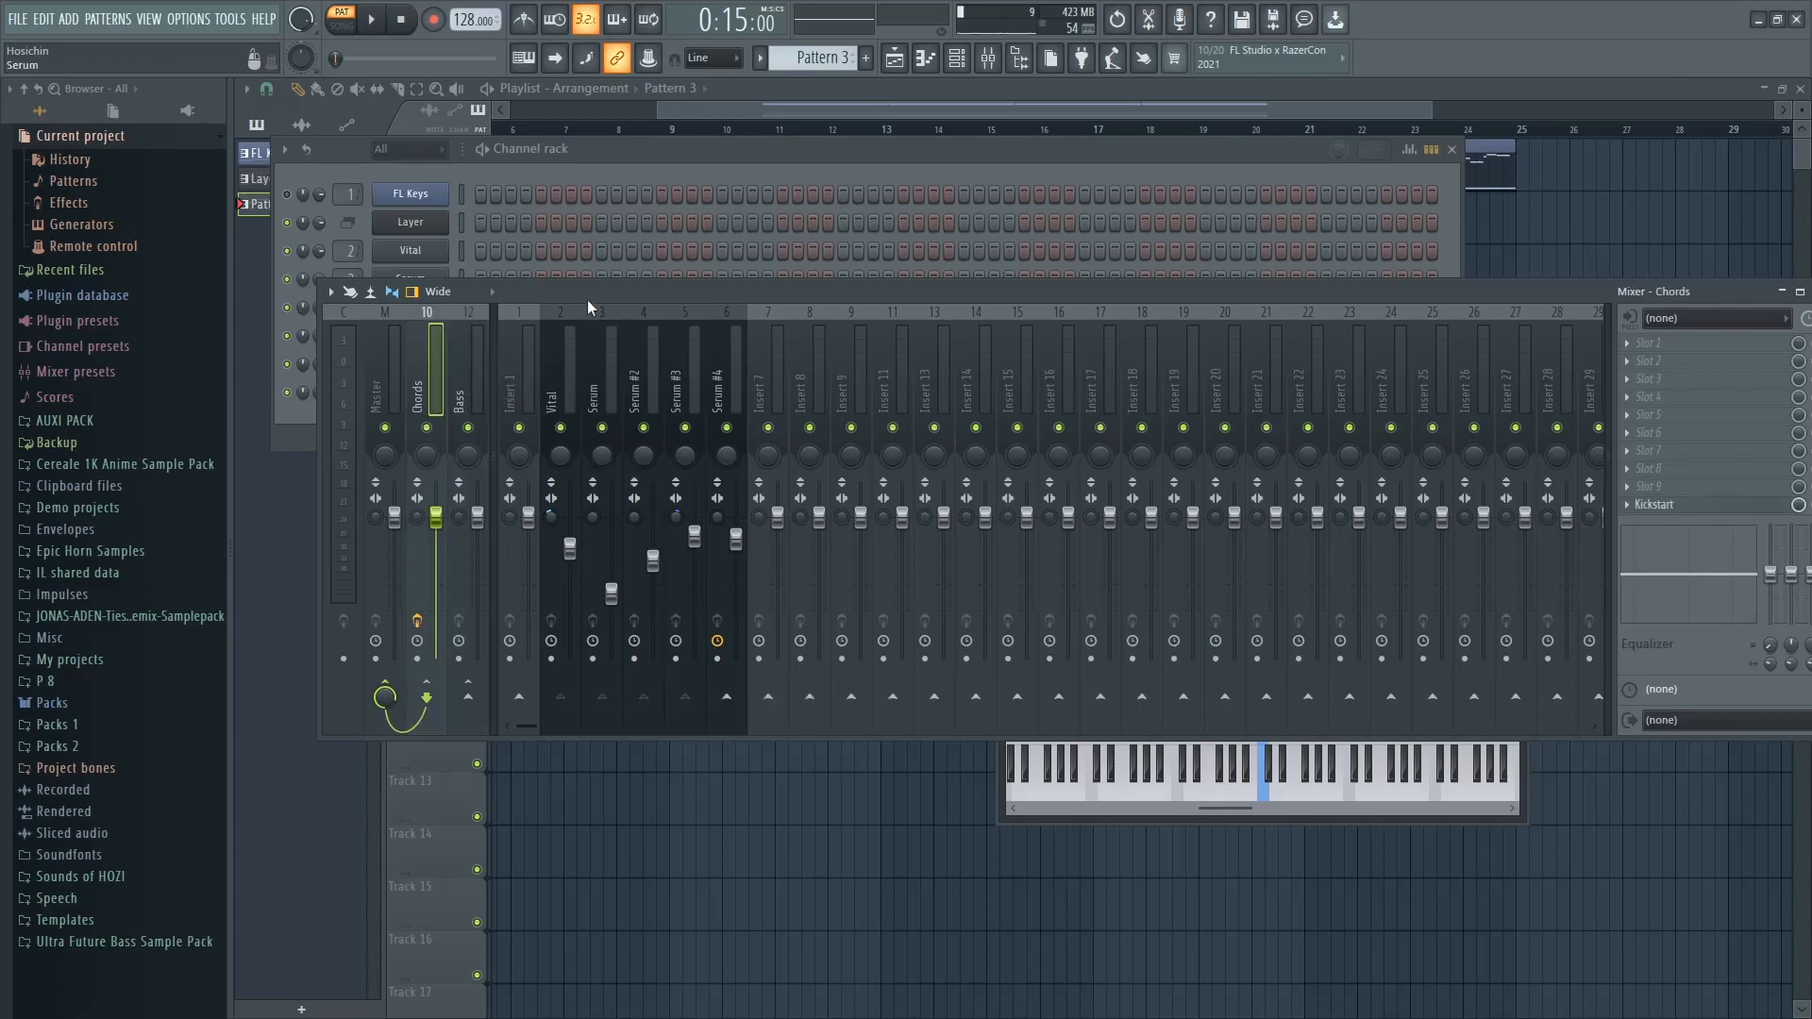
Raise all the sustained Layer #2 notes in Pattern 3 by one octave
left_click_drag(586, 299, 602, 294)
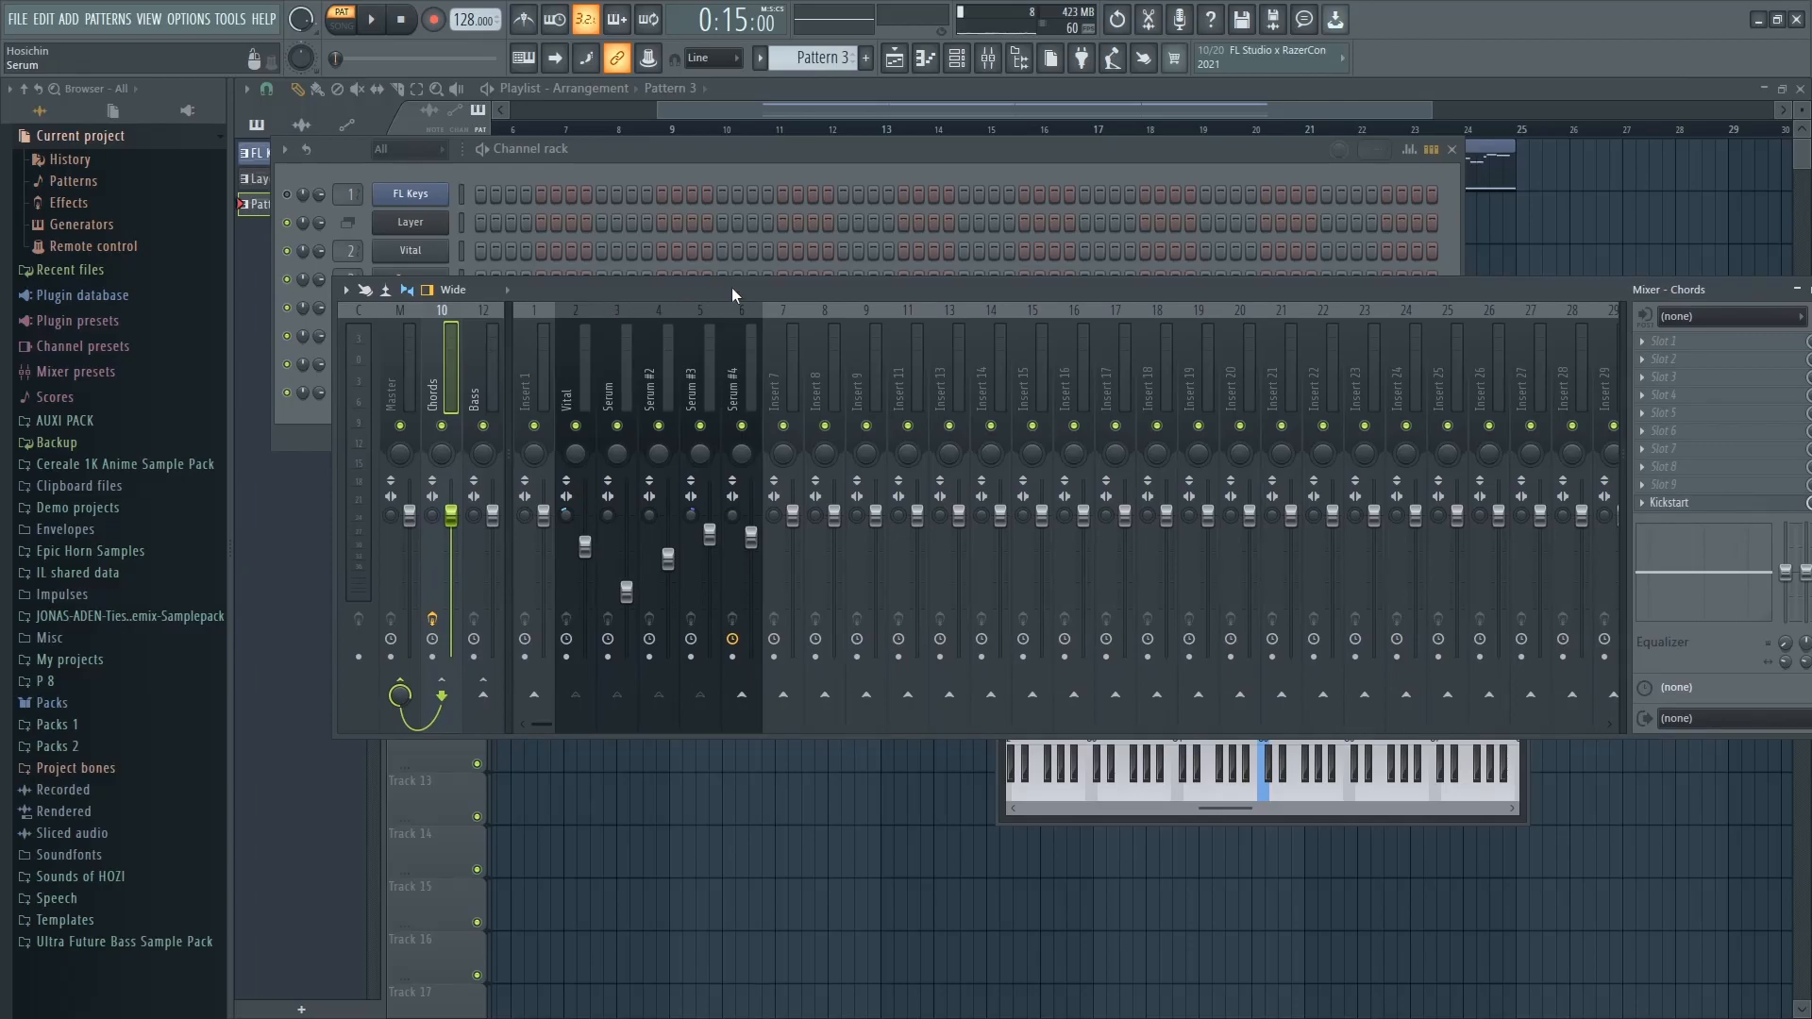
left_click_drag(721, 299, 726, 368)
left_click_drag(886, 151, 1002, 162)
left_click_drag(682, 160, 808, 190)
key("space")
key("space")
left_click(795, 407)
key("ctrl+Up")
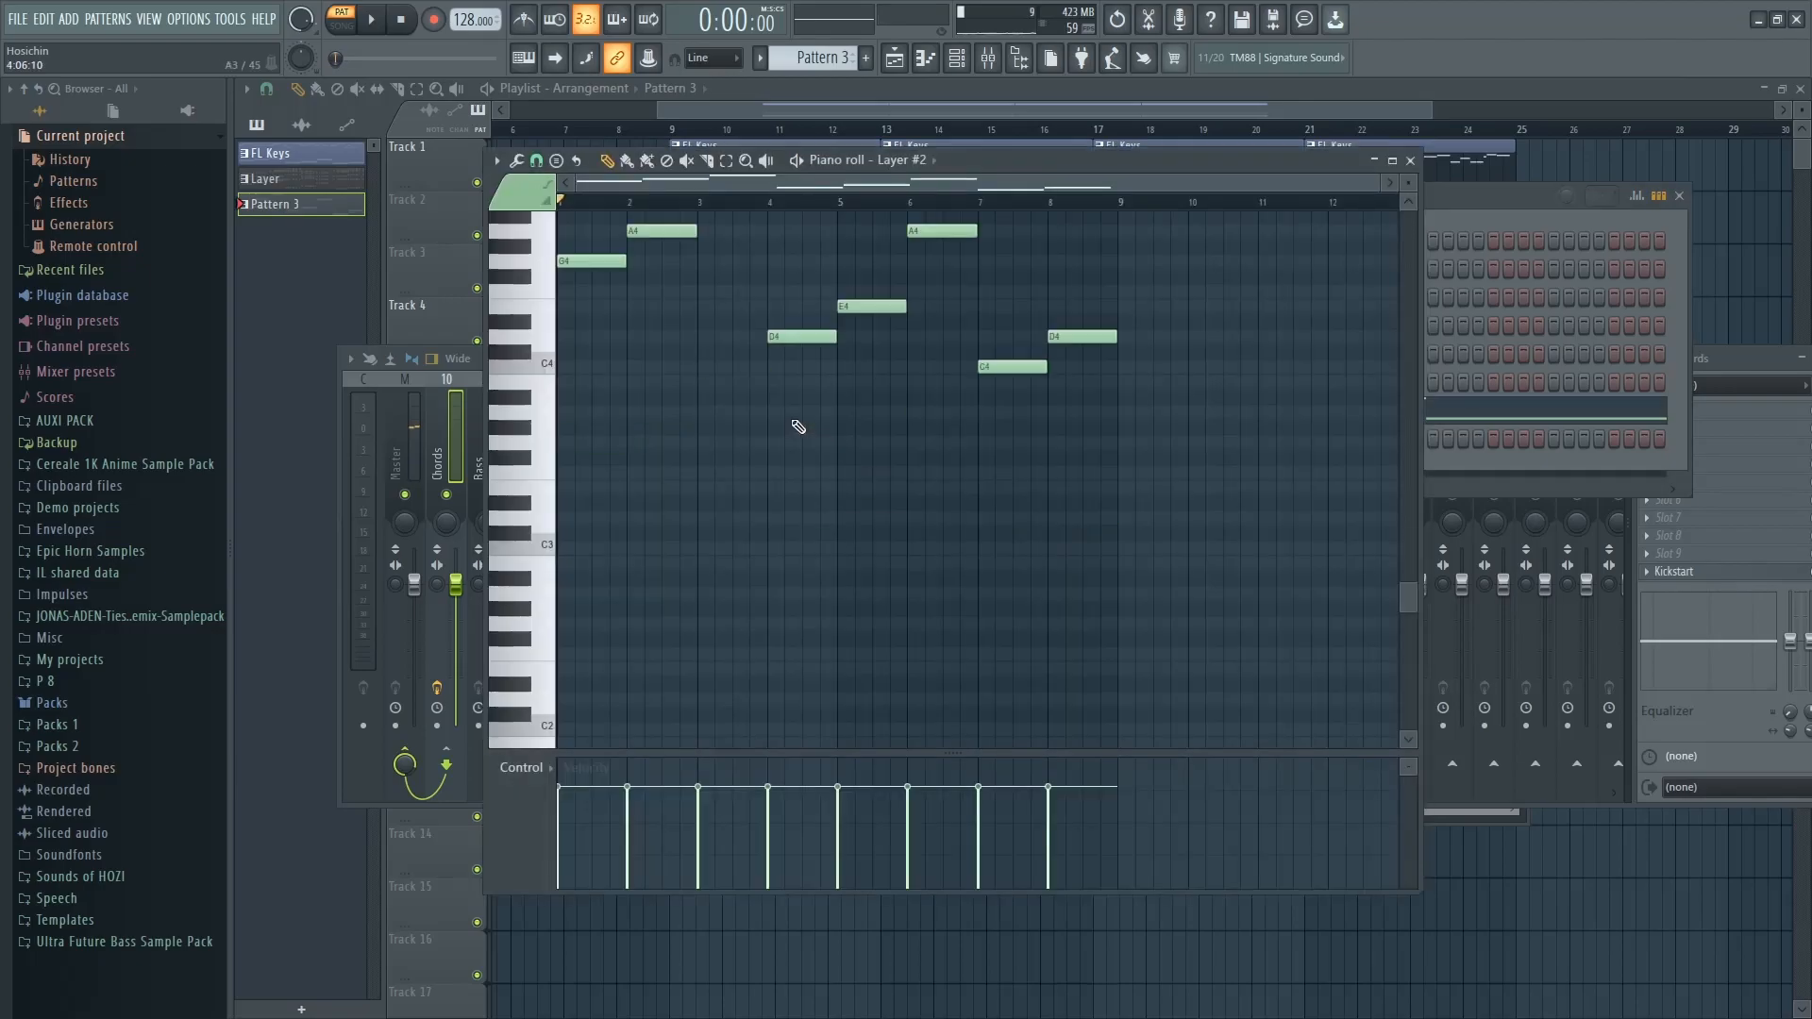
Play Pattern 3 to hear the sustained bass notes, and stop with the channel rack open
key("space")
scroll(799, 427, "down", 3)
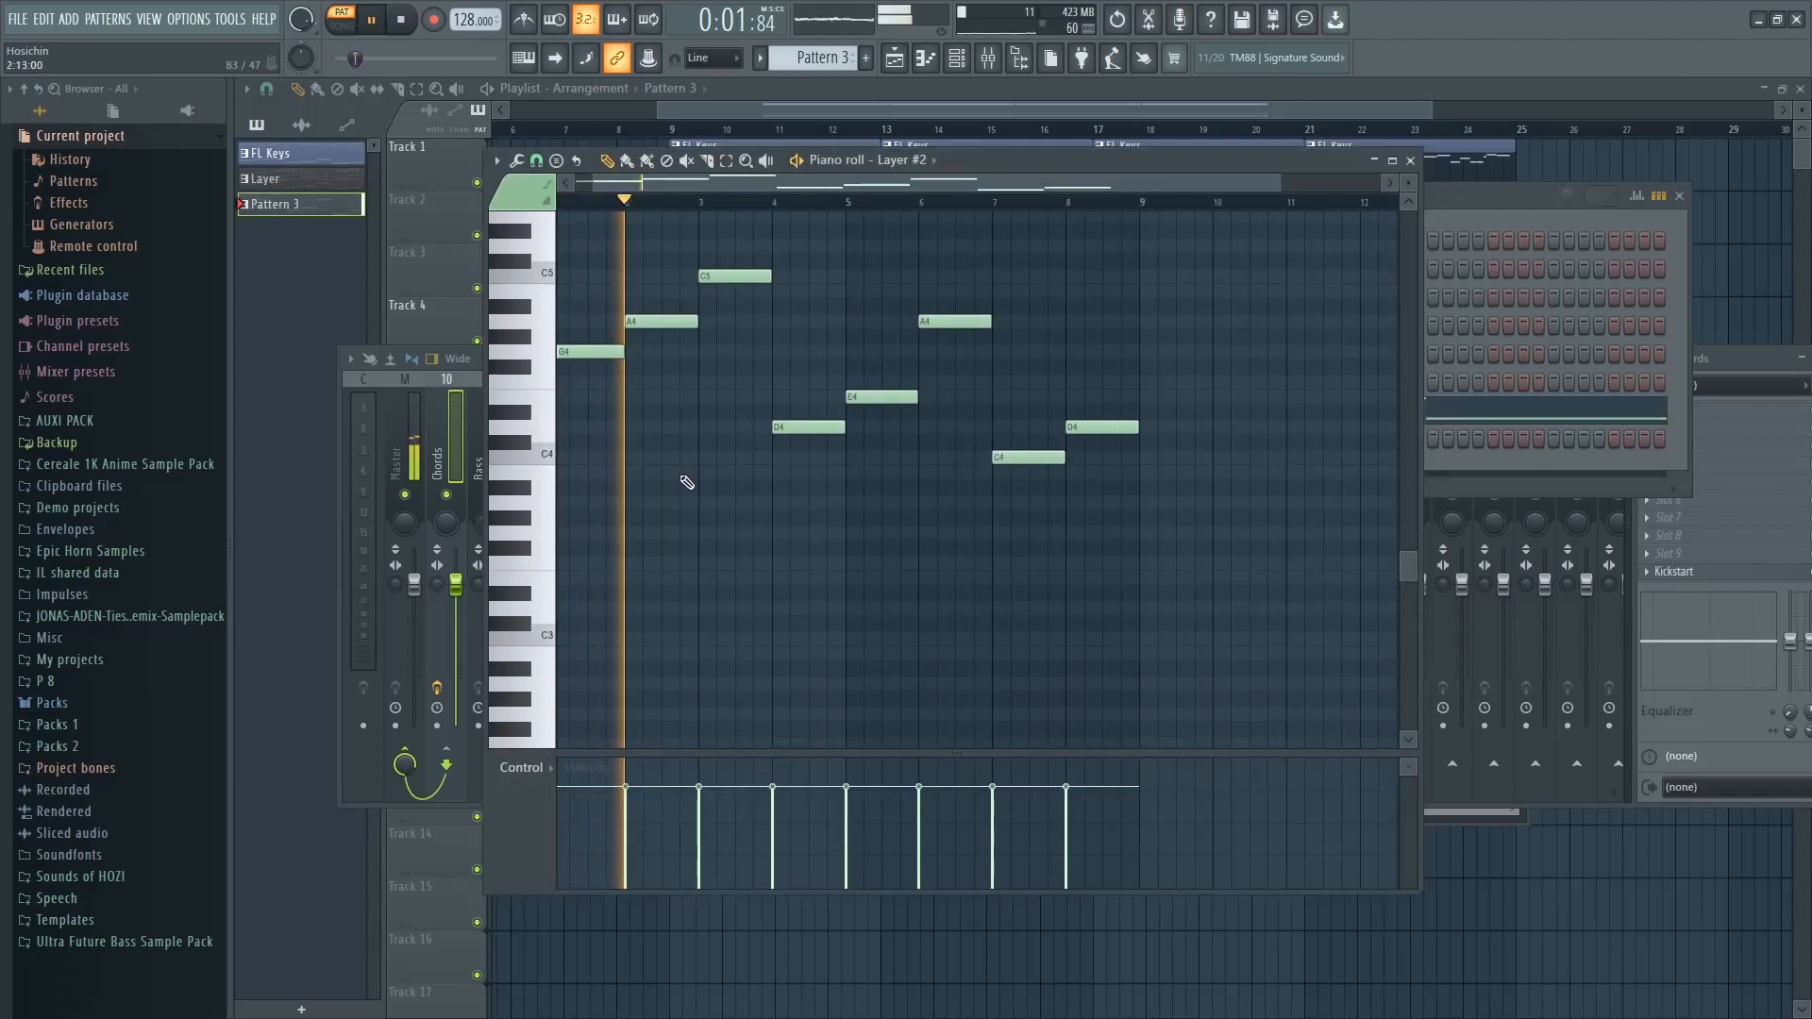
left_click(955, 59)
left_click(956, 59)
left_click(955, 59)
left_click(956, 59)
left_click(956, 59)
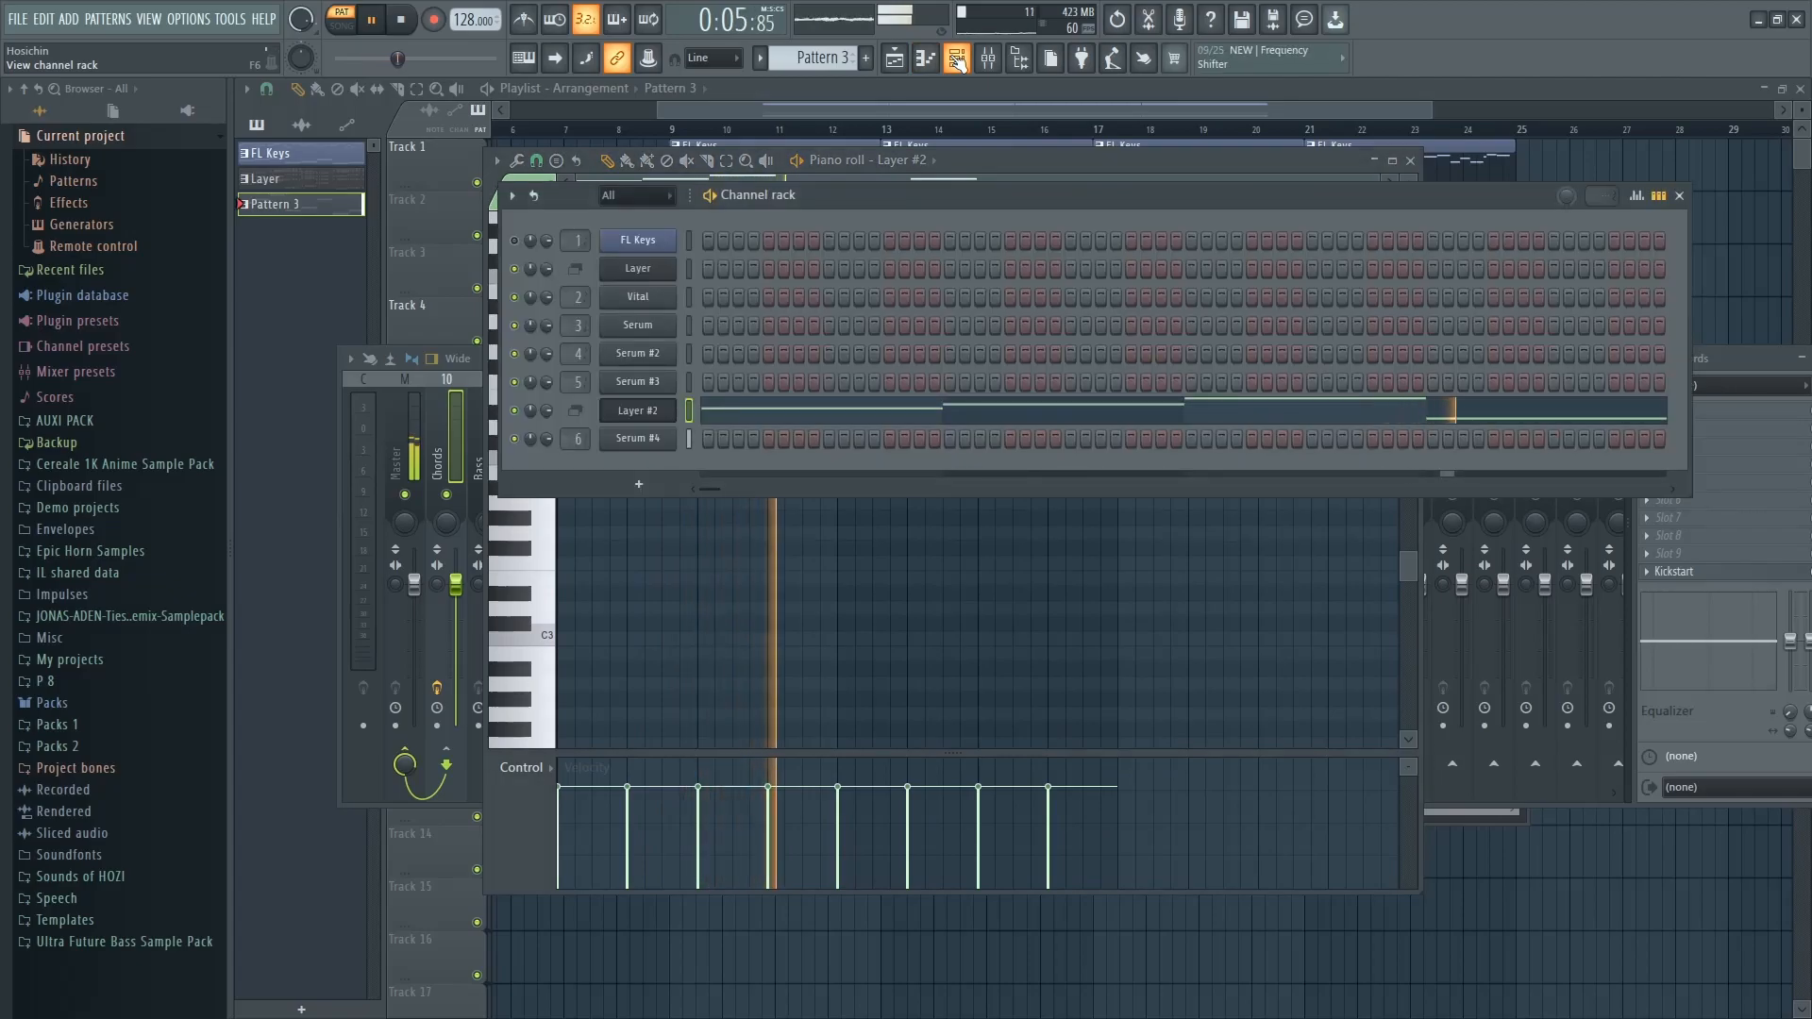
key("space")
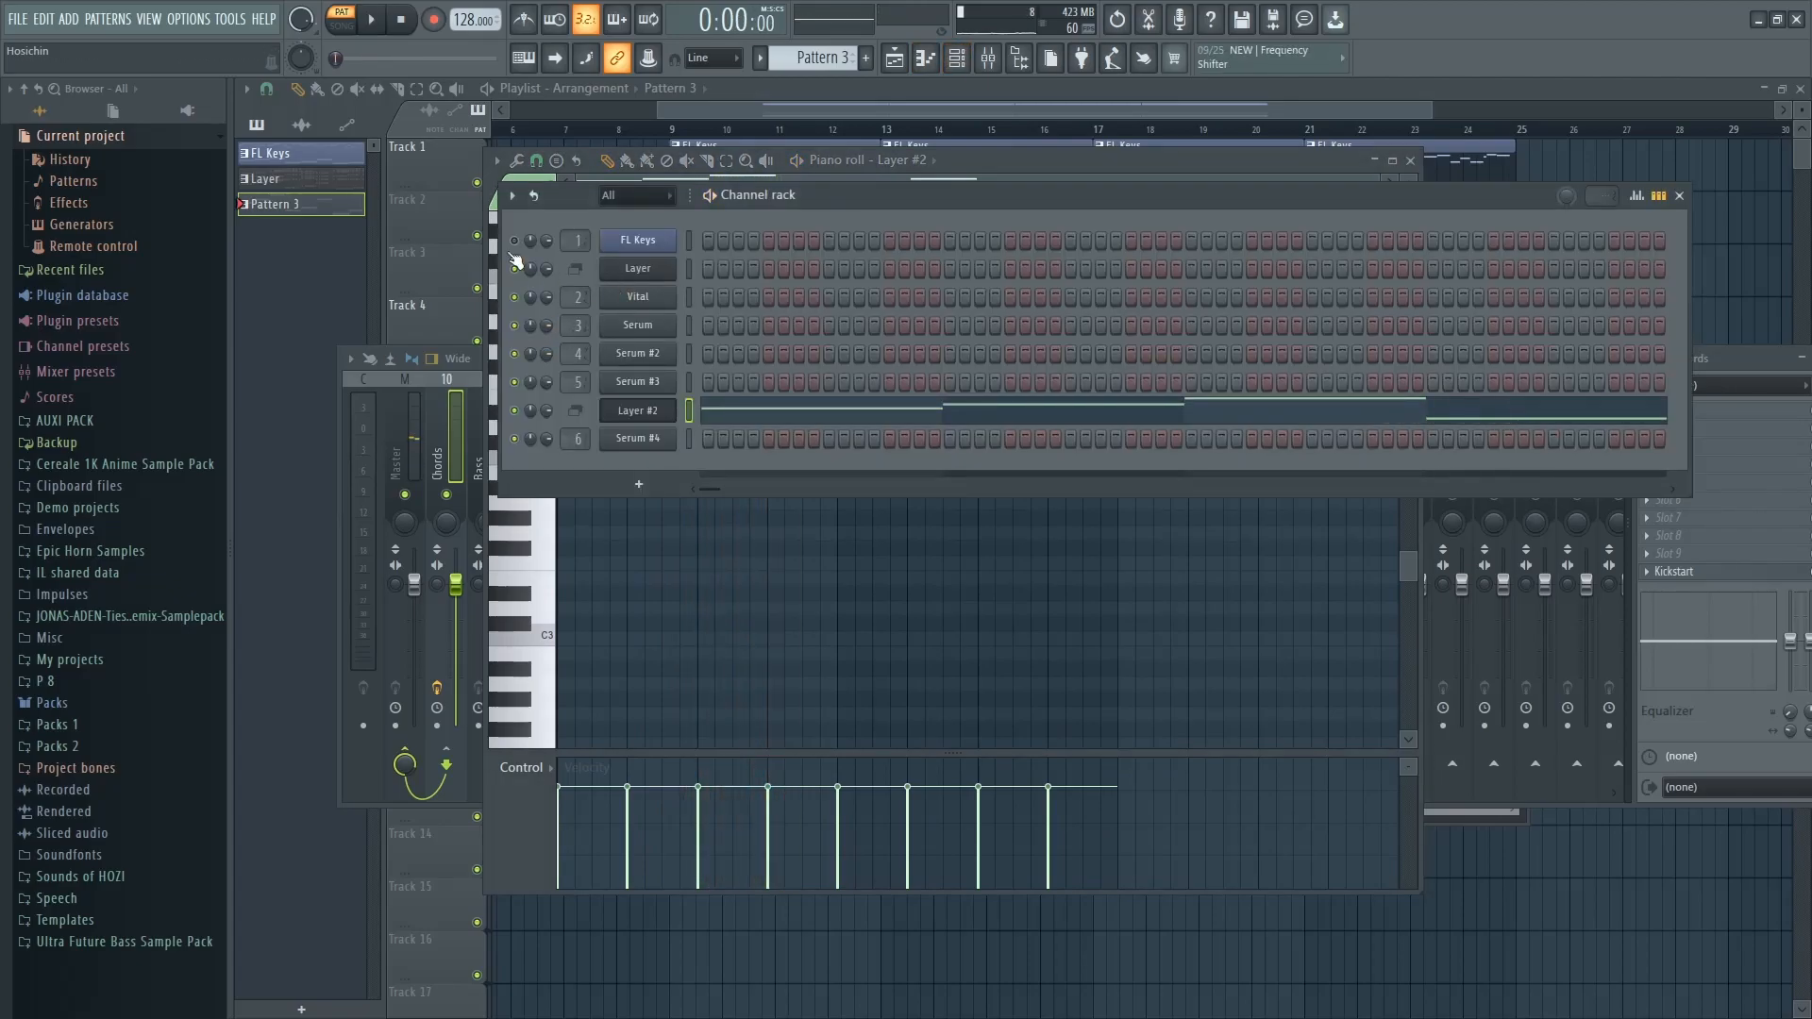
Copy the lowest note of each chord hit from the Layer pattern's piano roll
key("Escape")
key("Escape")
double_click(733, 315)
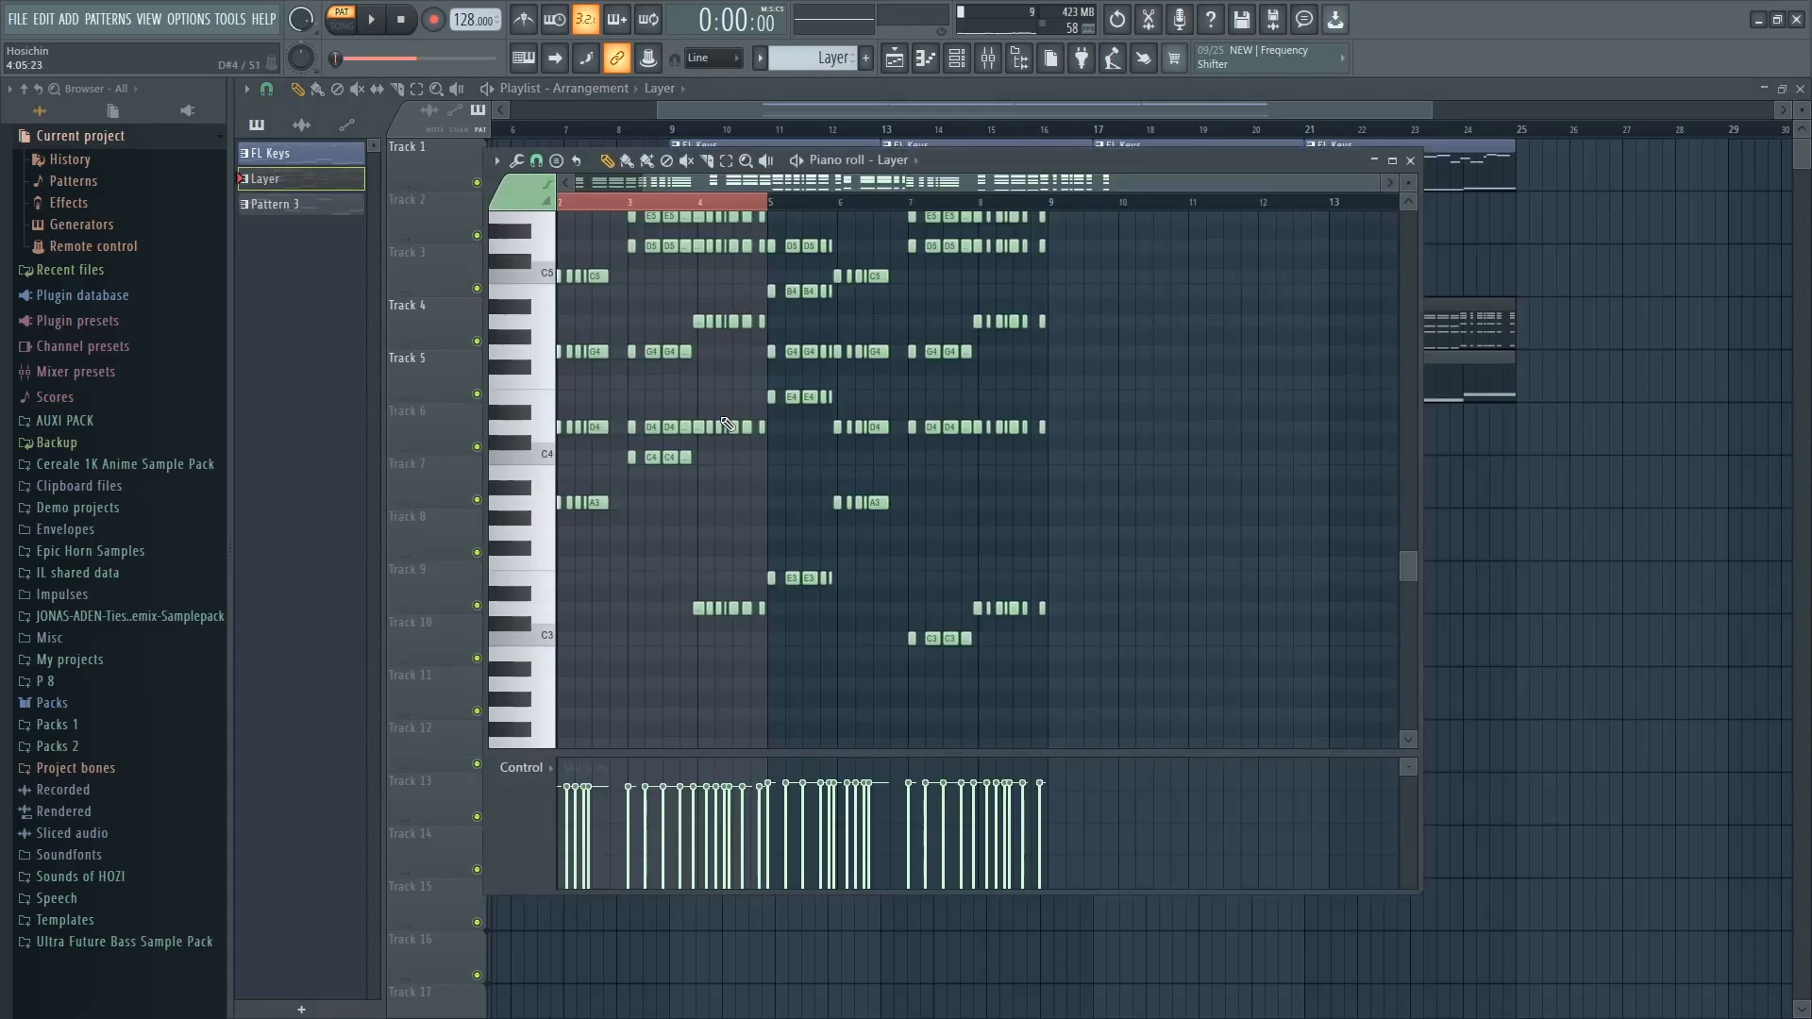
left_click_drag(1140, 545, 543, 325)
key("Escape")
Delete all the sustained notes from the Layer #2 piano roll in Pattern 3
left_click(797, 382)
left_click(957, 60)
right_click(635, 409)
left_click(766, 409)
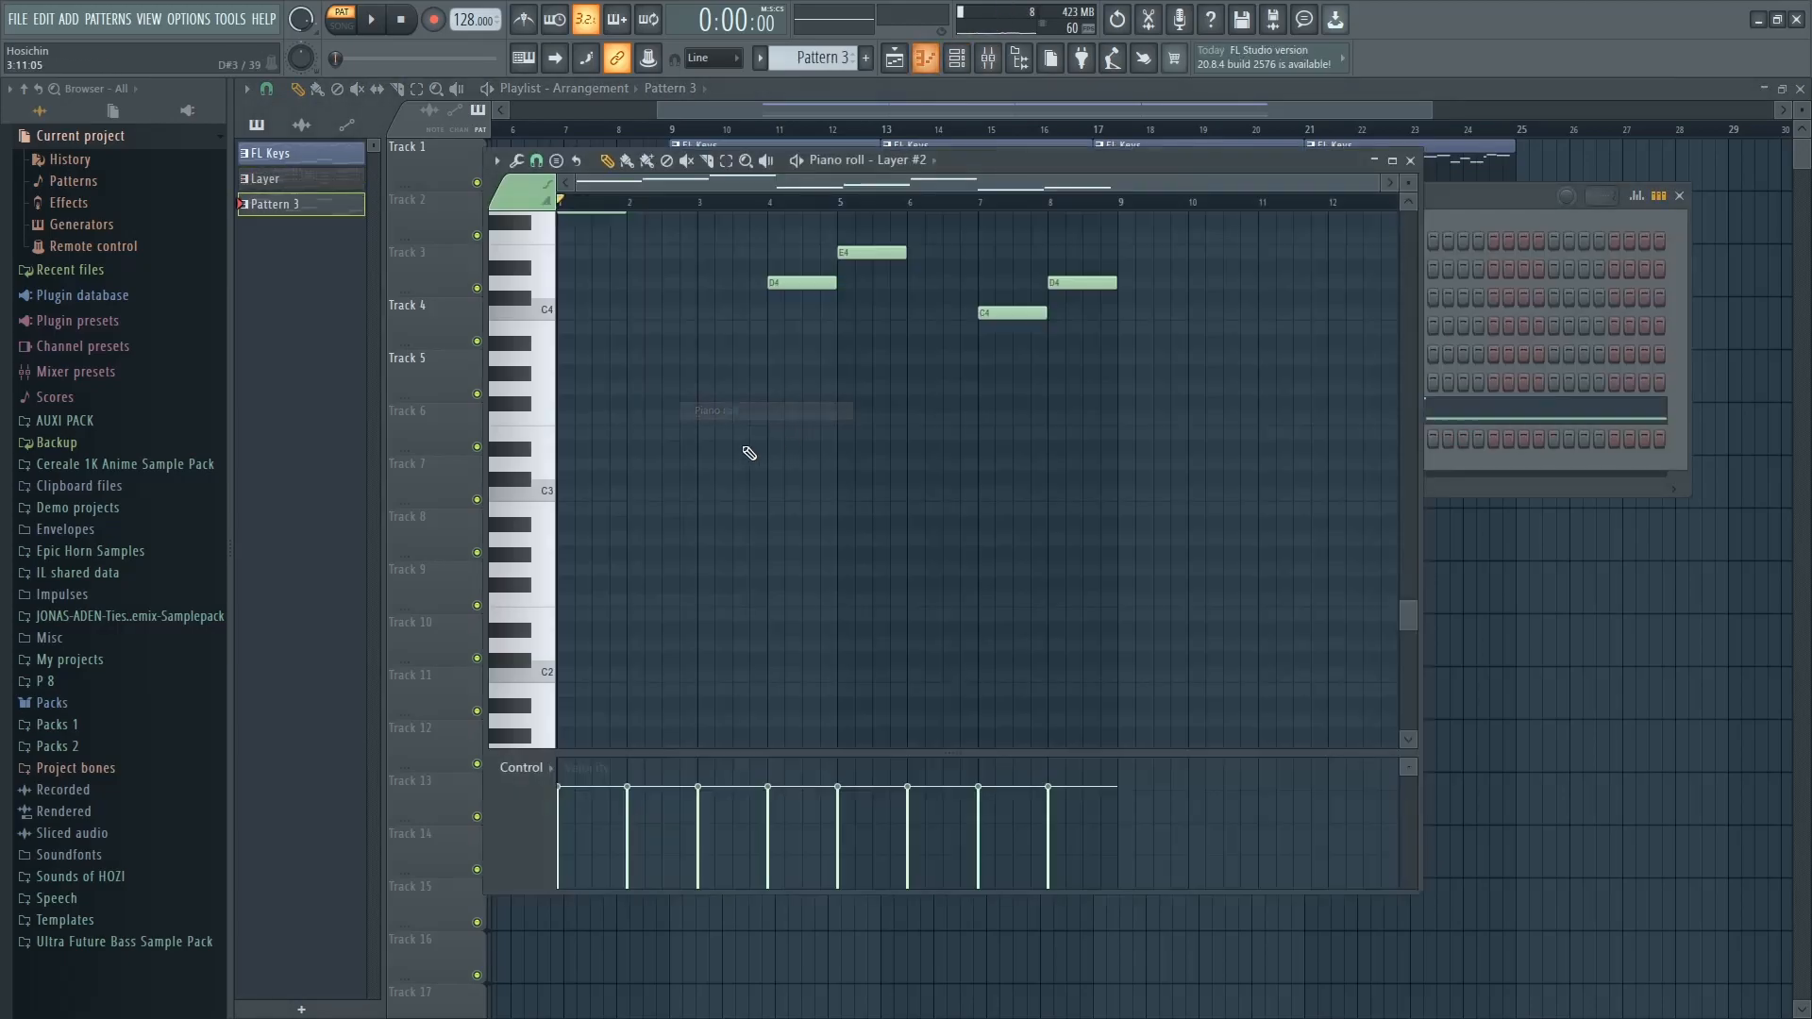
scroll(756, 446, "up", 5)
left_click_drag(1189, 559, 490, 325)
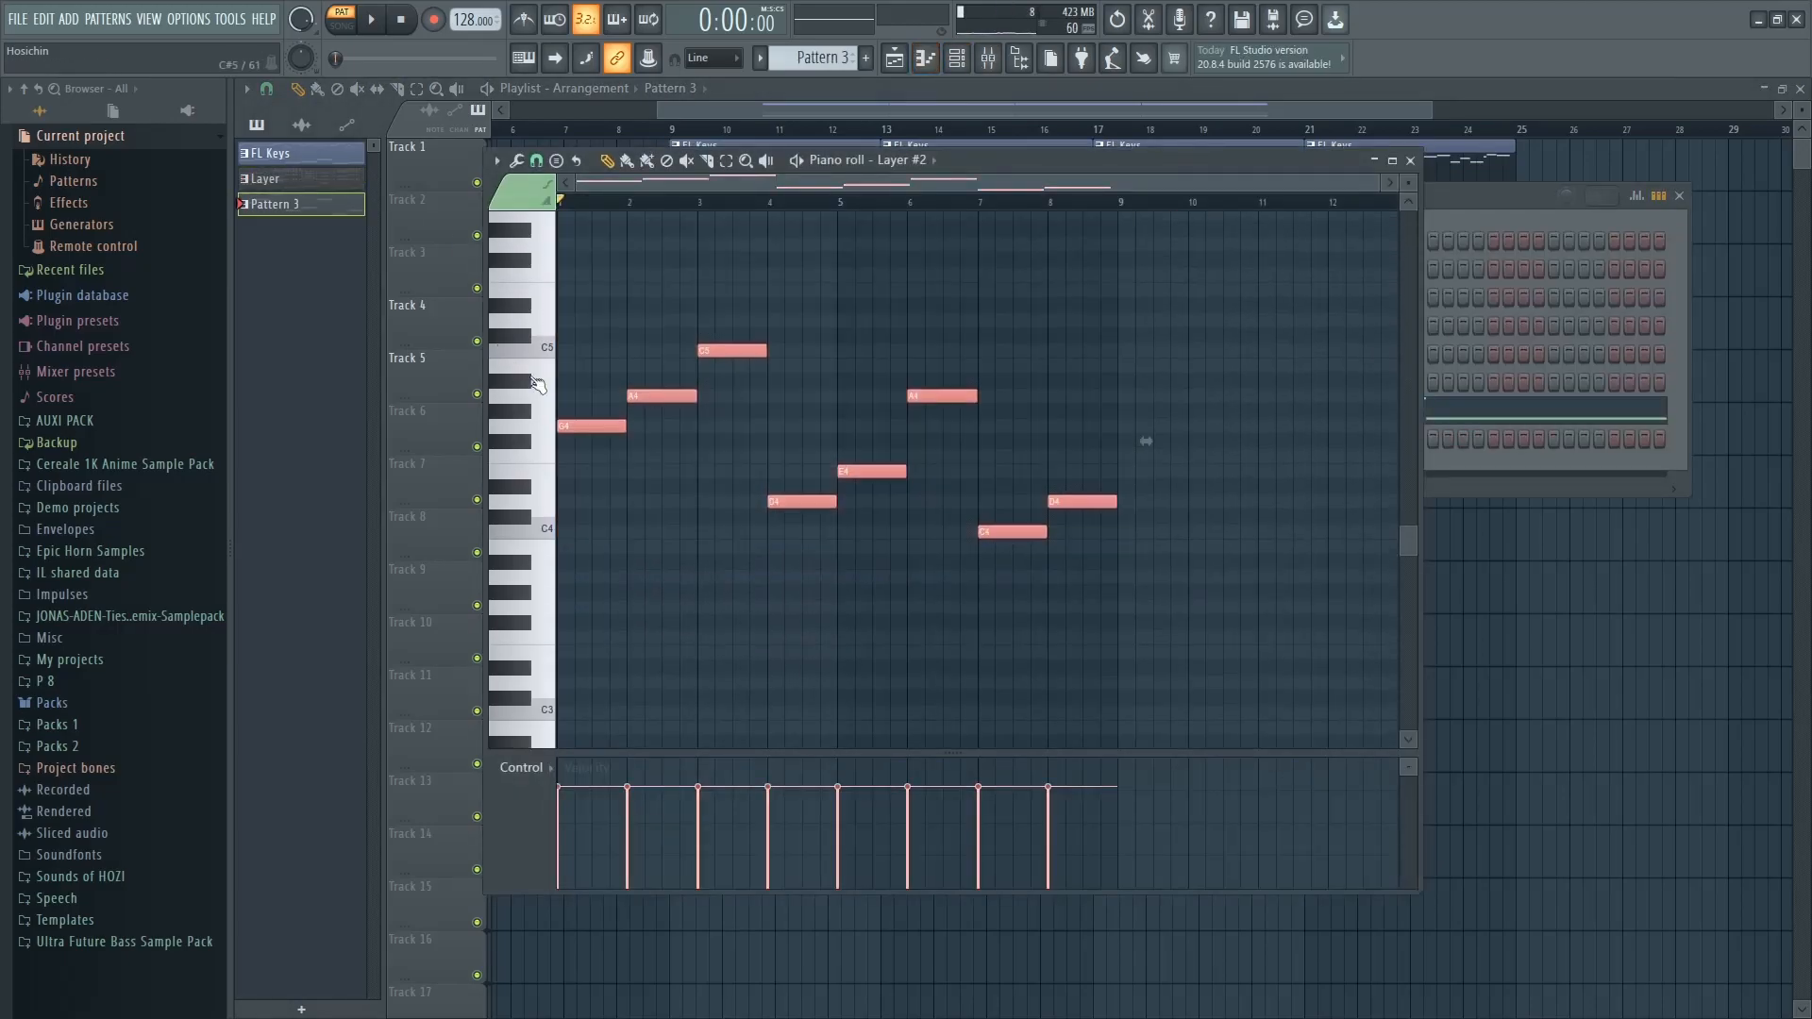
mouse_move(592, 426)
left_mouse_down()
mouse_move(762, 407)
mouse_move(968, 464)
mouse_move(1084, 526)
left_mouse_up()
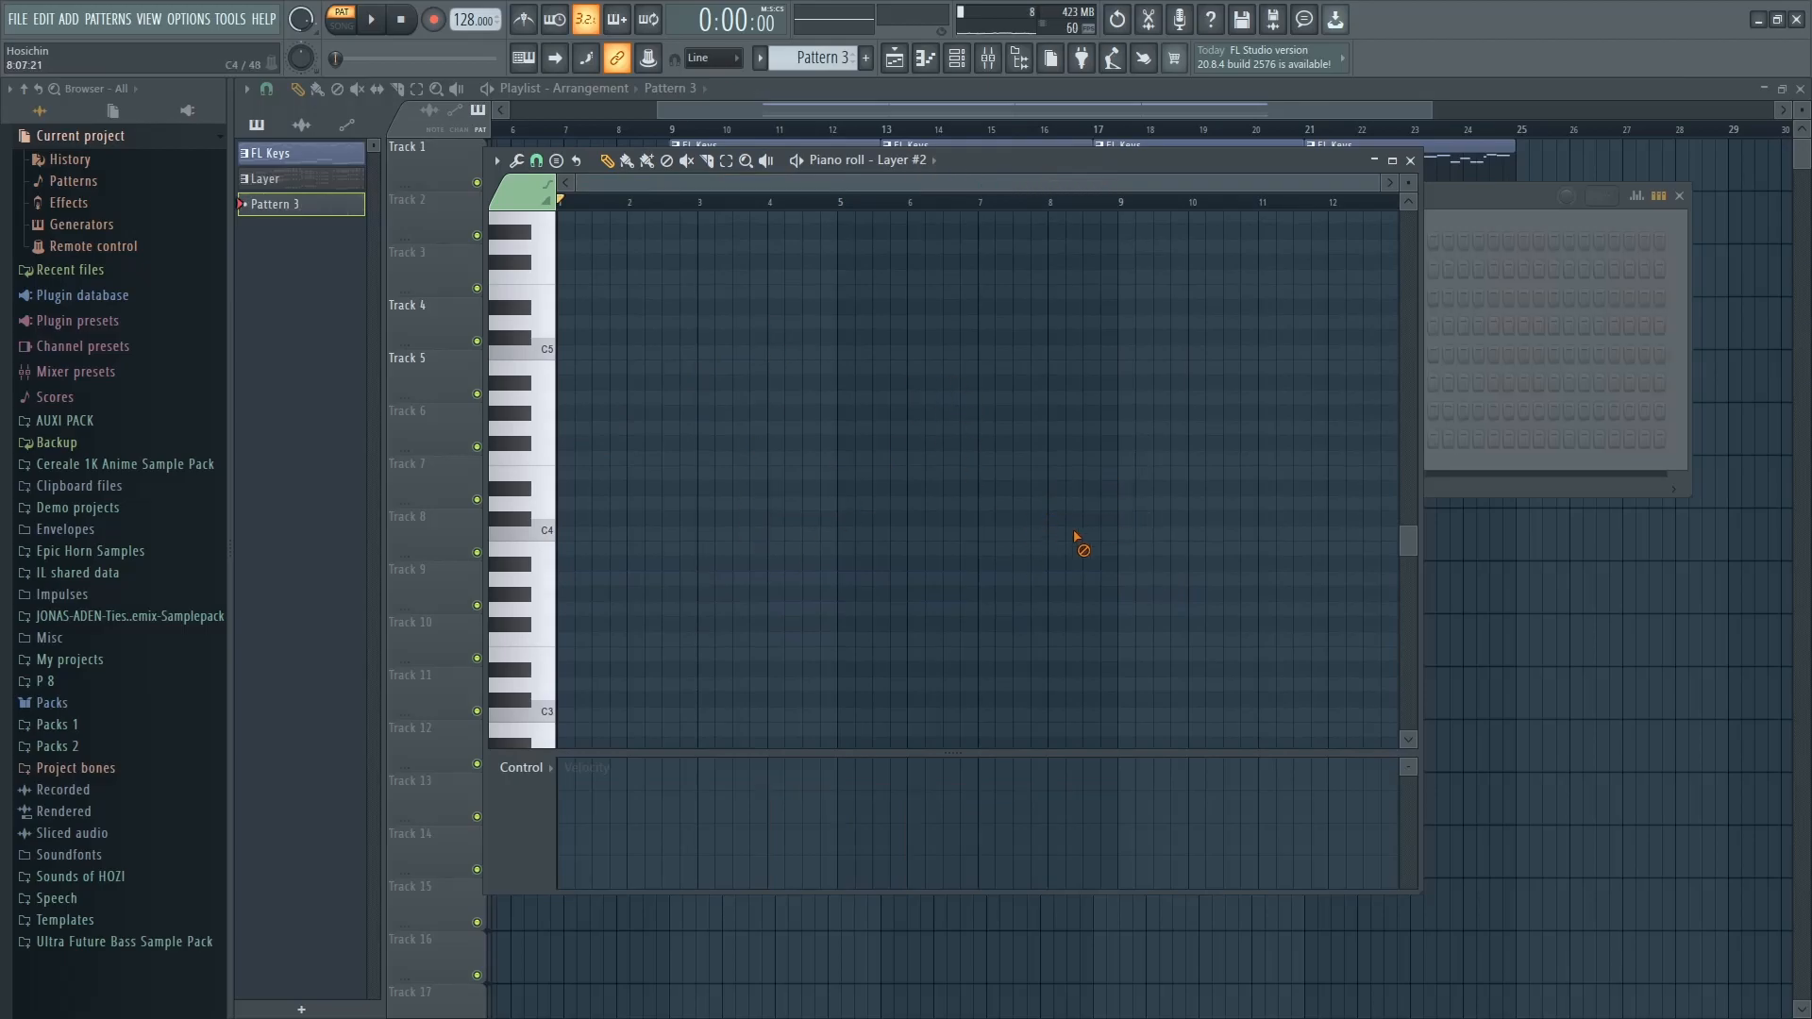
Paste the copied rhythmic root notes into Layer #2, raise them one octave during playback, and close the piano roll
key("ctrl+v")
key("space")
key("ctrl+Up")
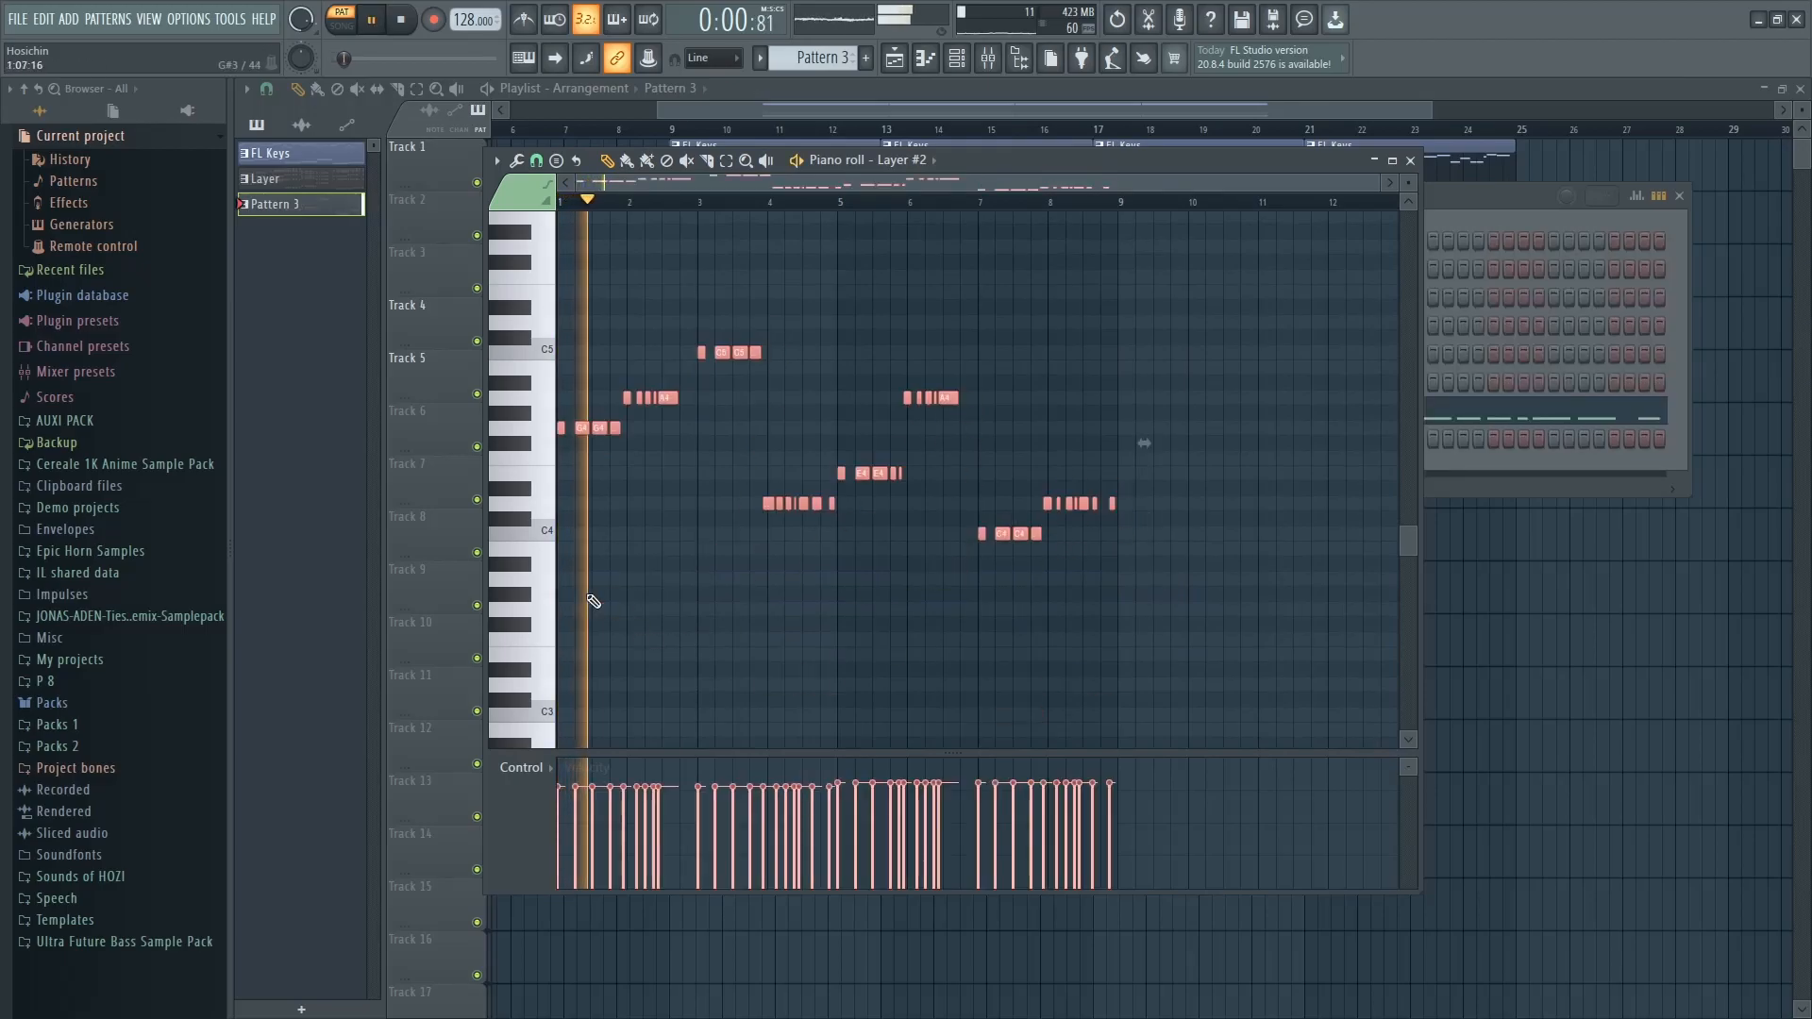
scroll(586, 570, "up", 3)
key("F7")
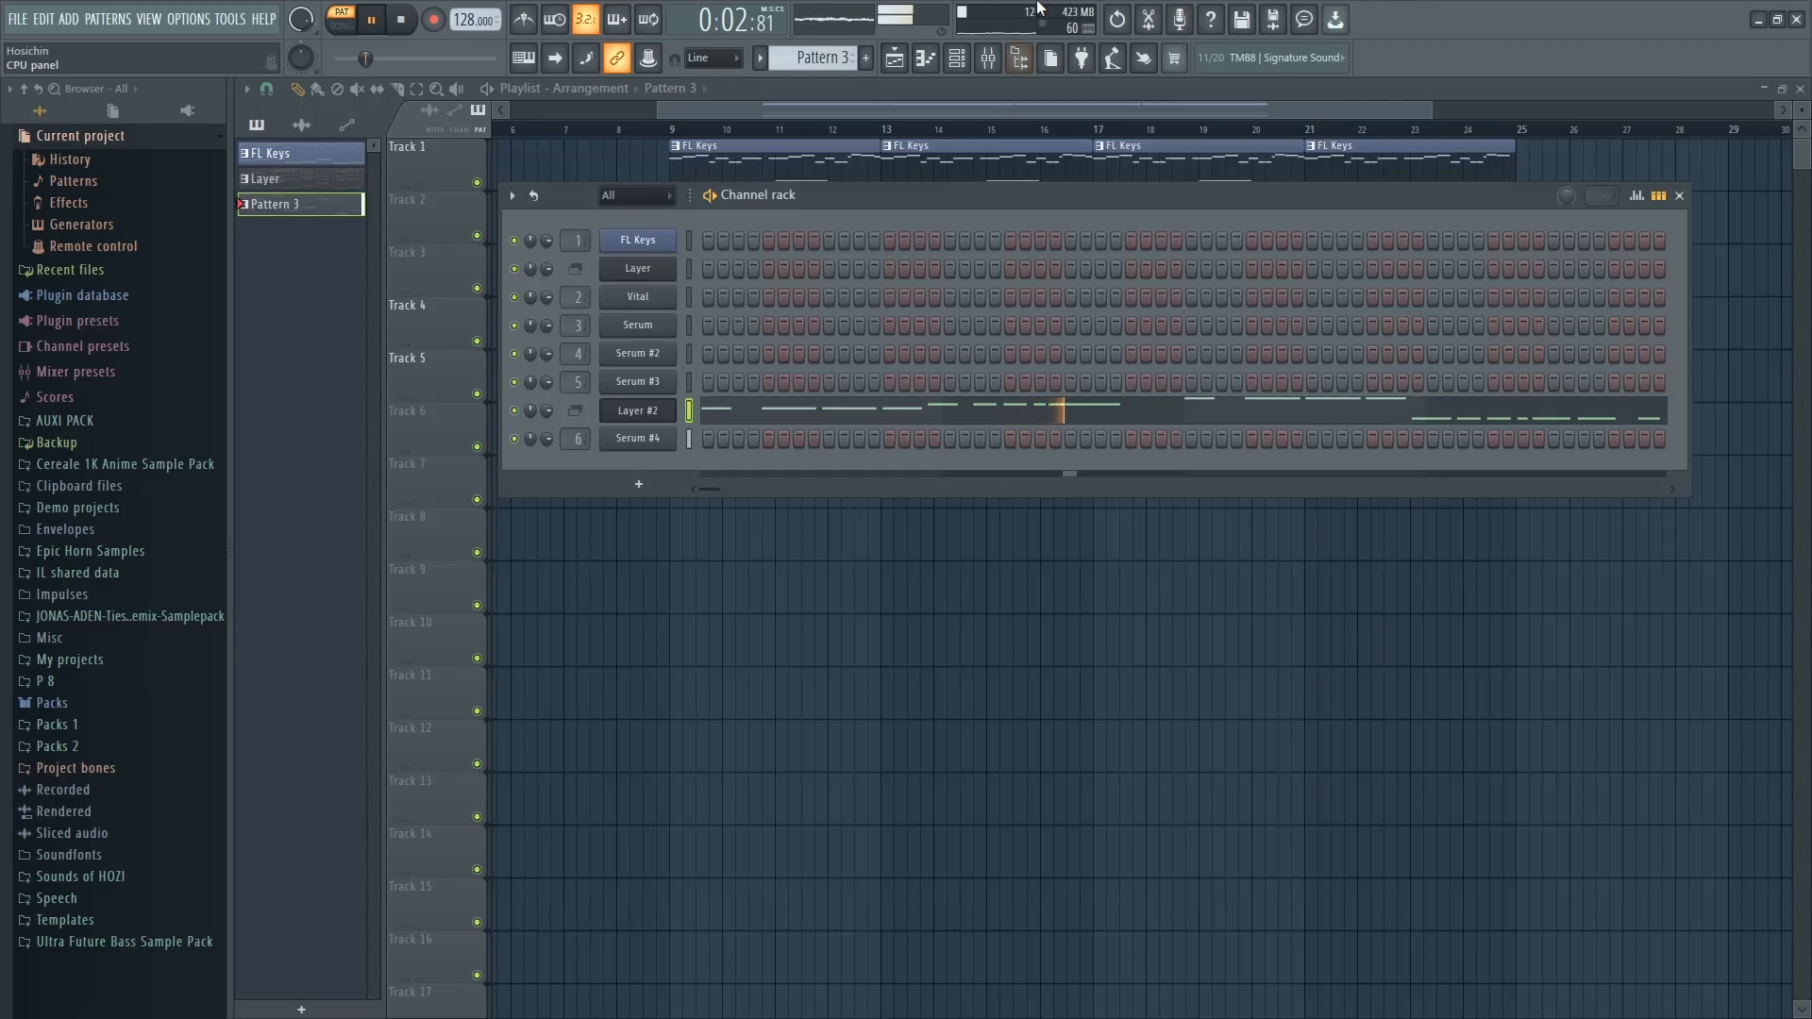
Load the Kickstart effect into the last slot of the Bass bus in the mixer
key("F9")
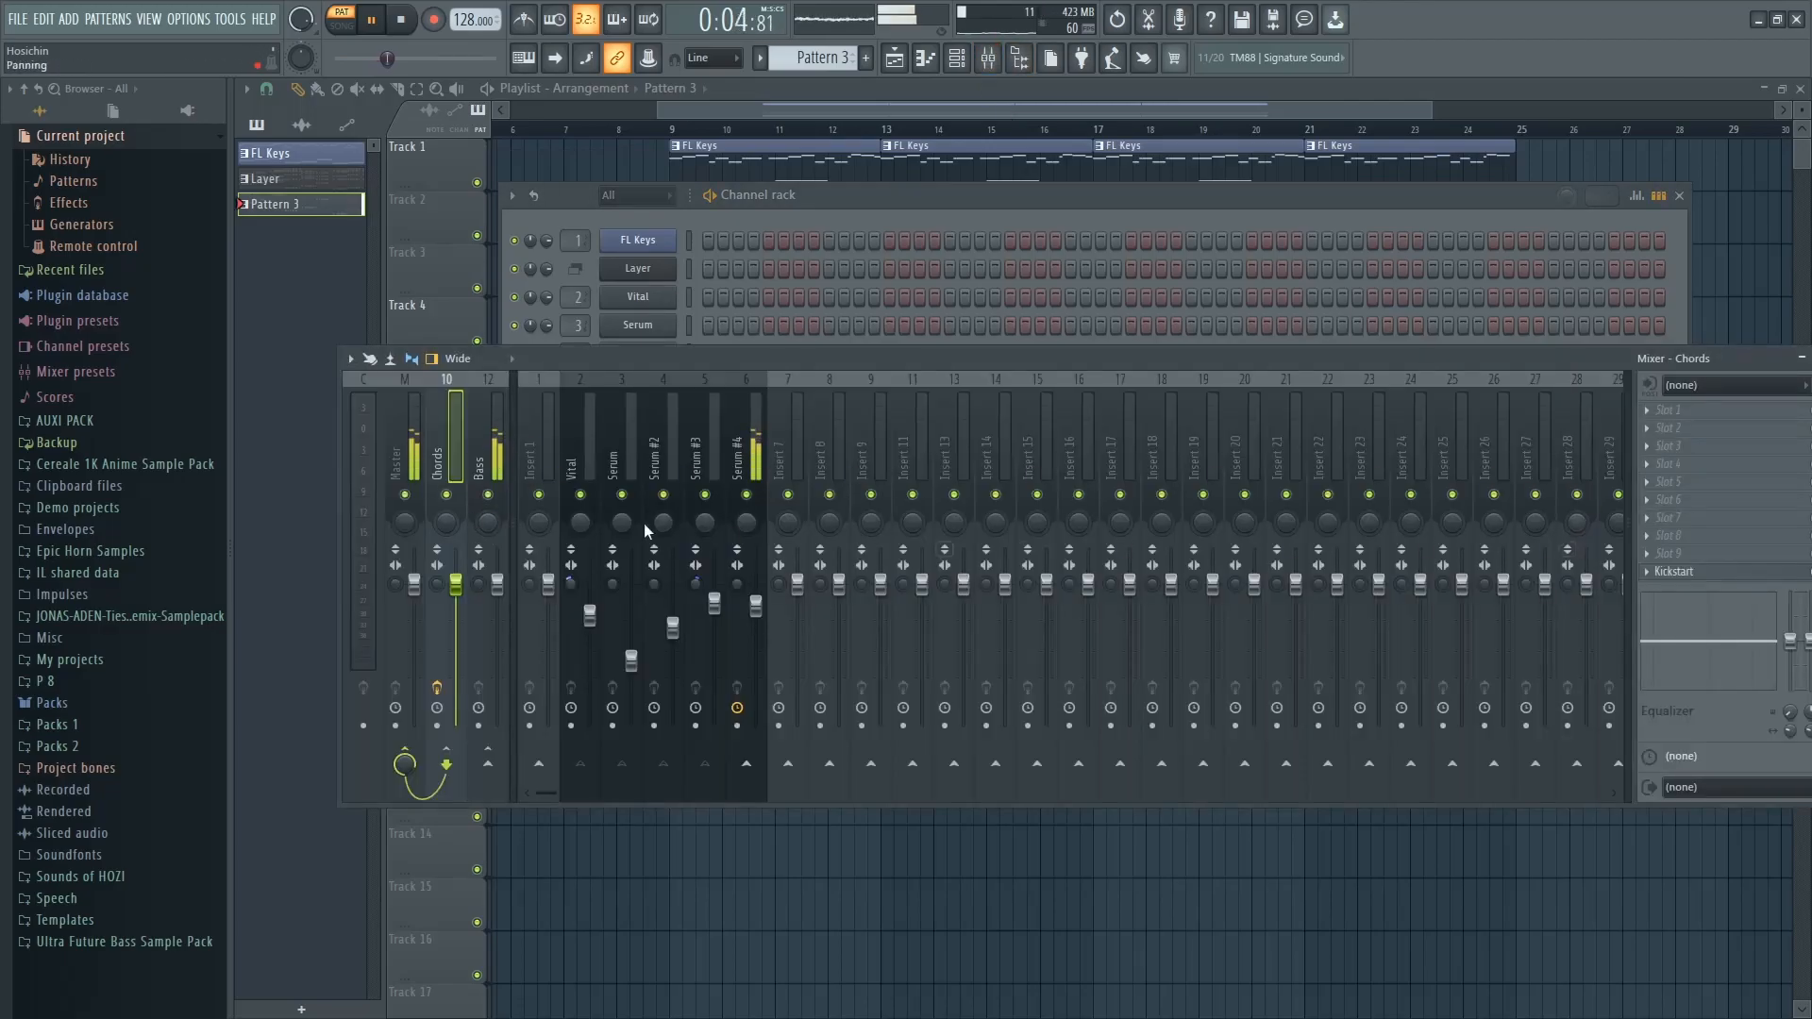
key("space")
key("Right")
left_click(1703, 571)
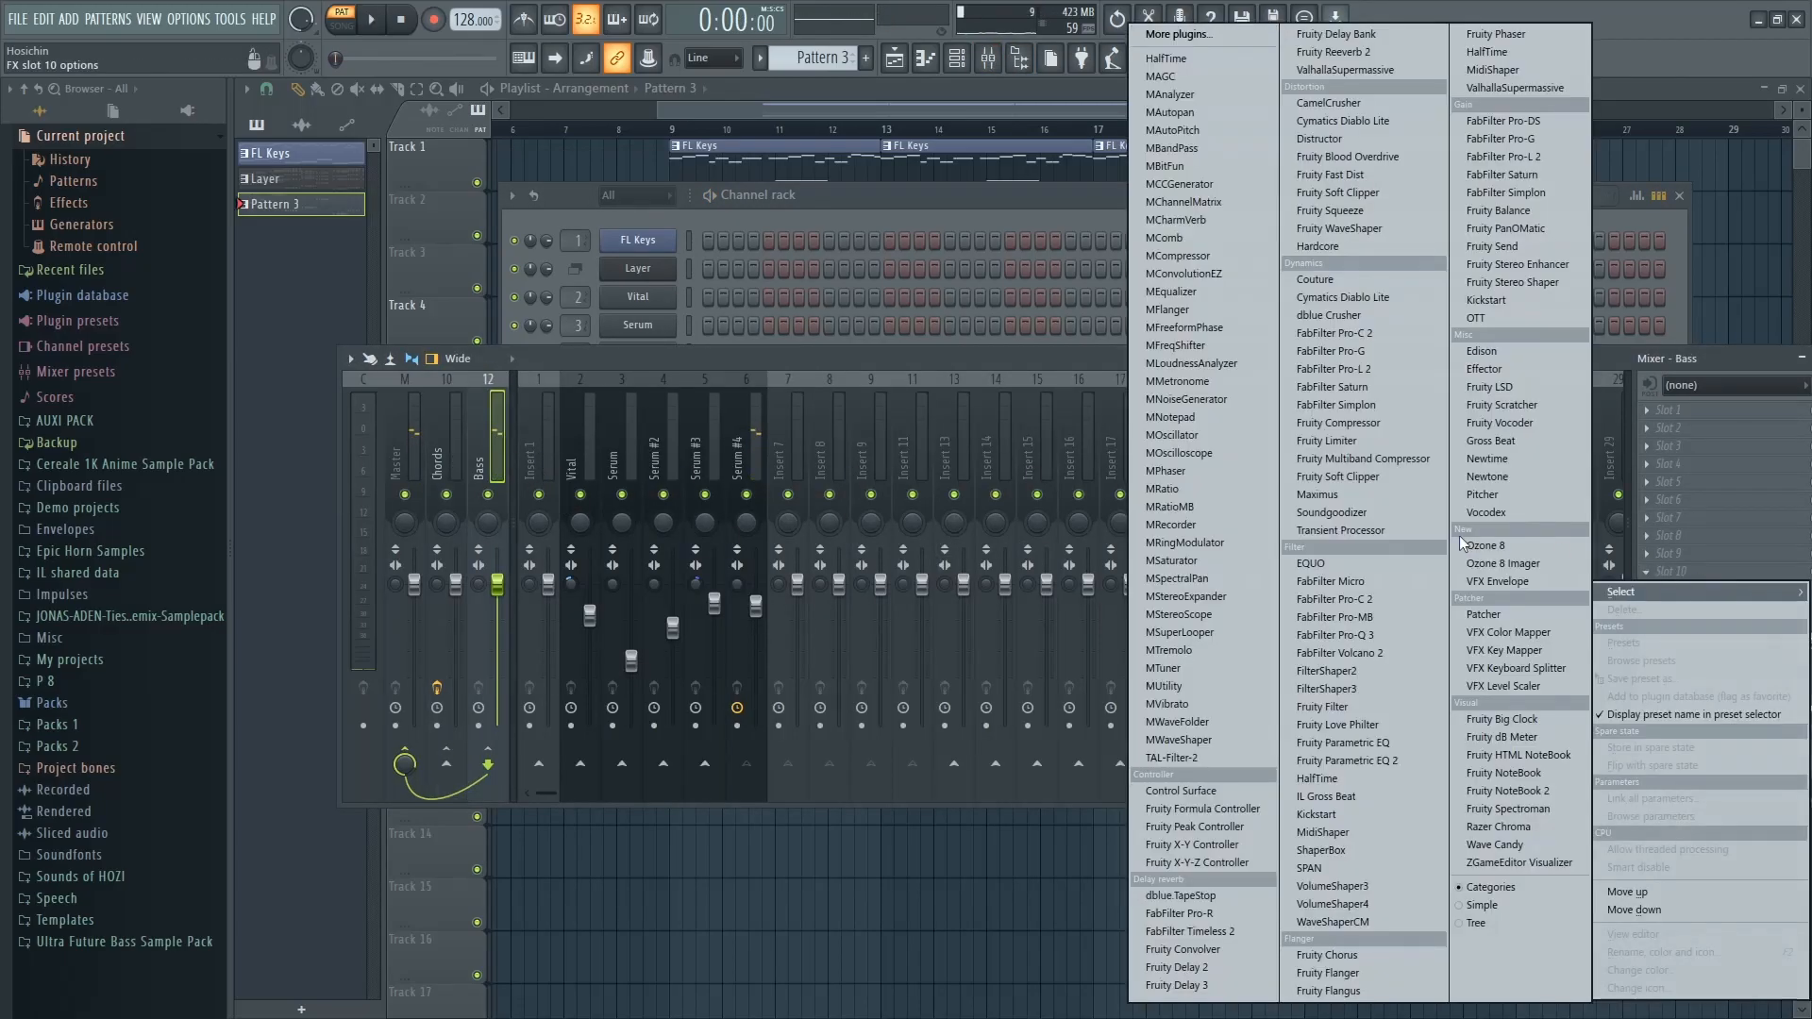
left_click(1446, 326)
key("Escape")
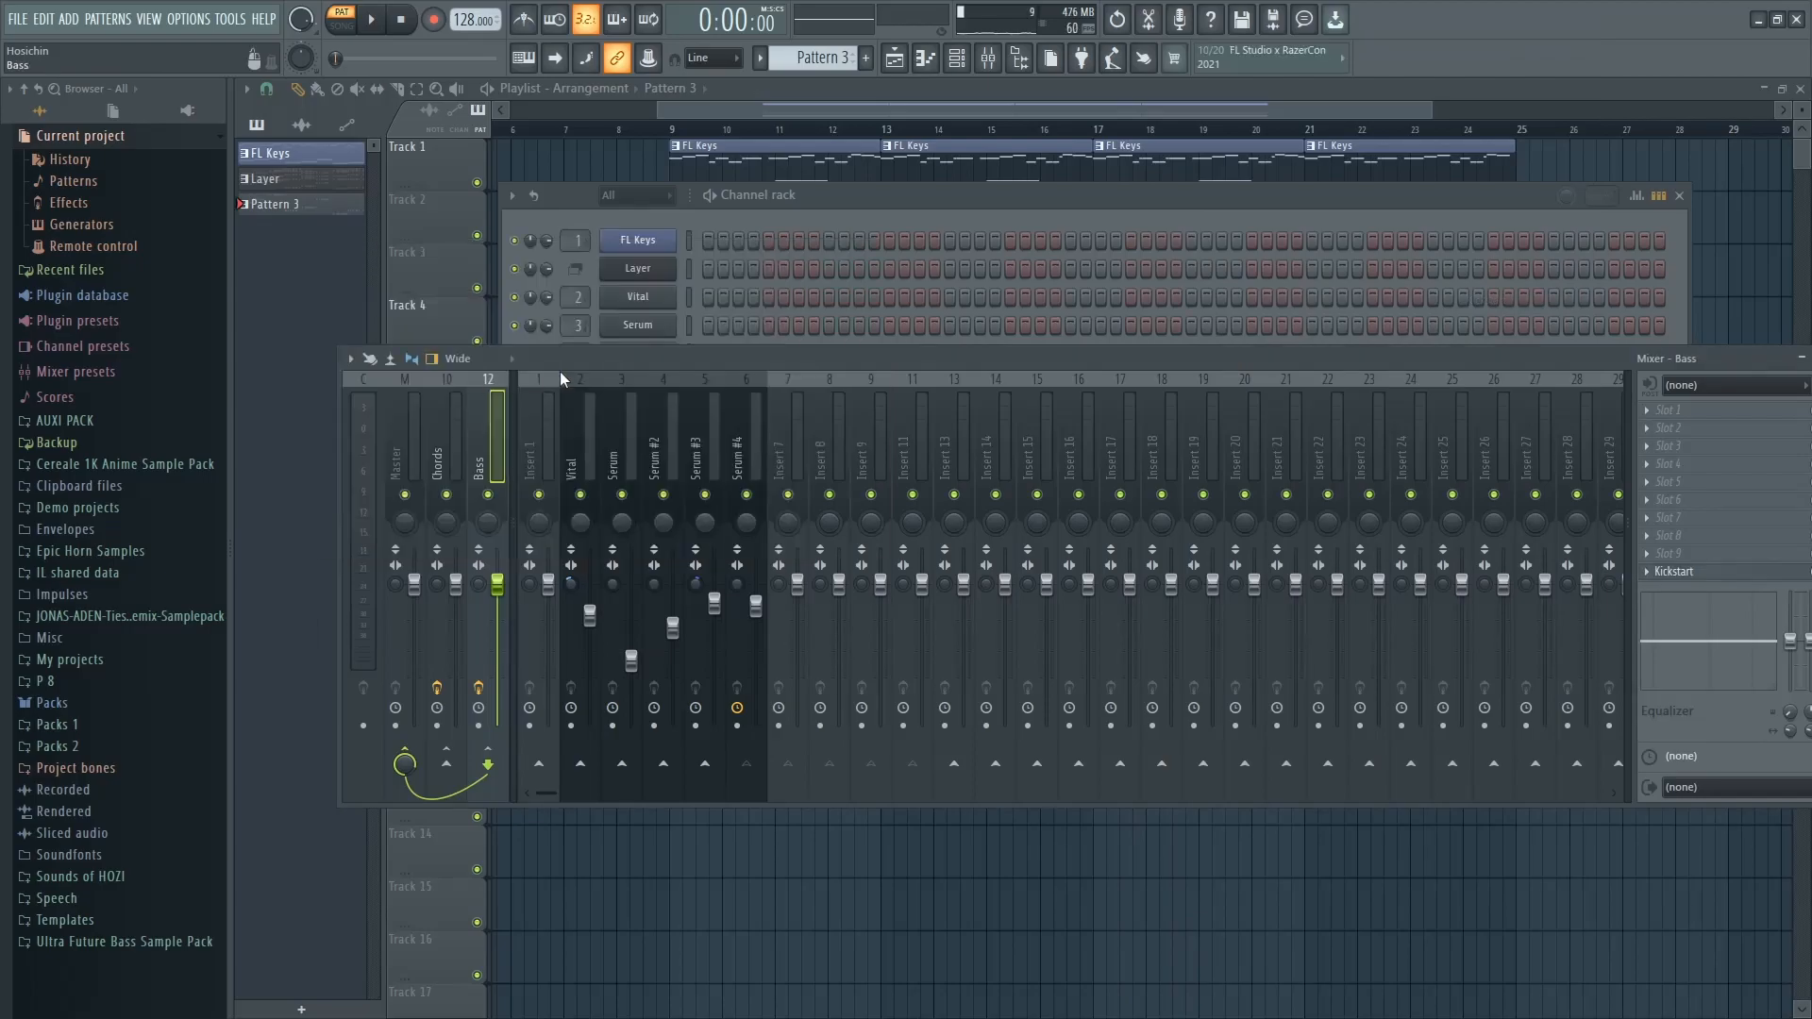
Play Pattern 3 with the new effect, close the mixer, and add a Vital channel to the channel rack
key("space")
key("F9")
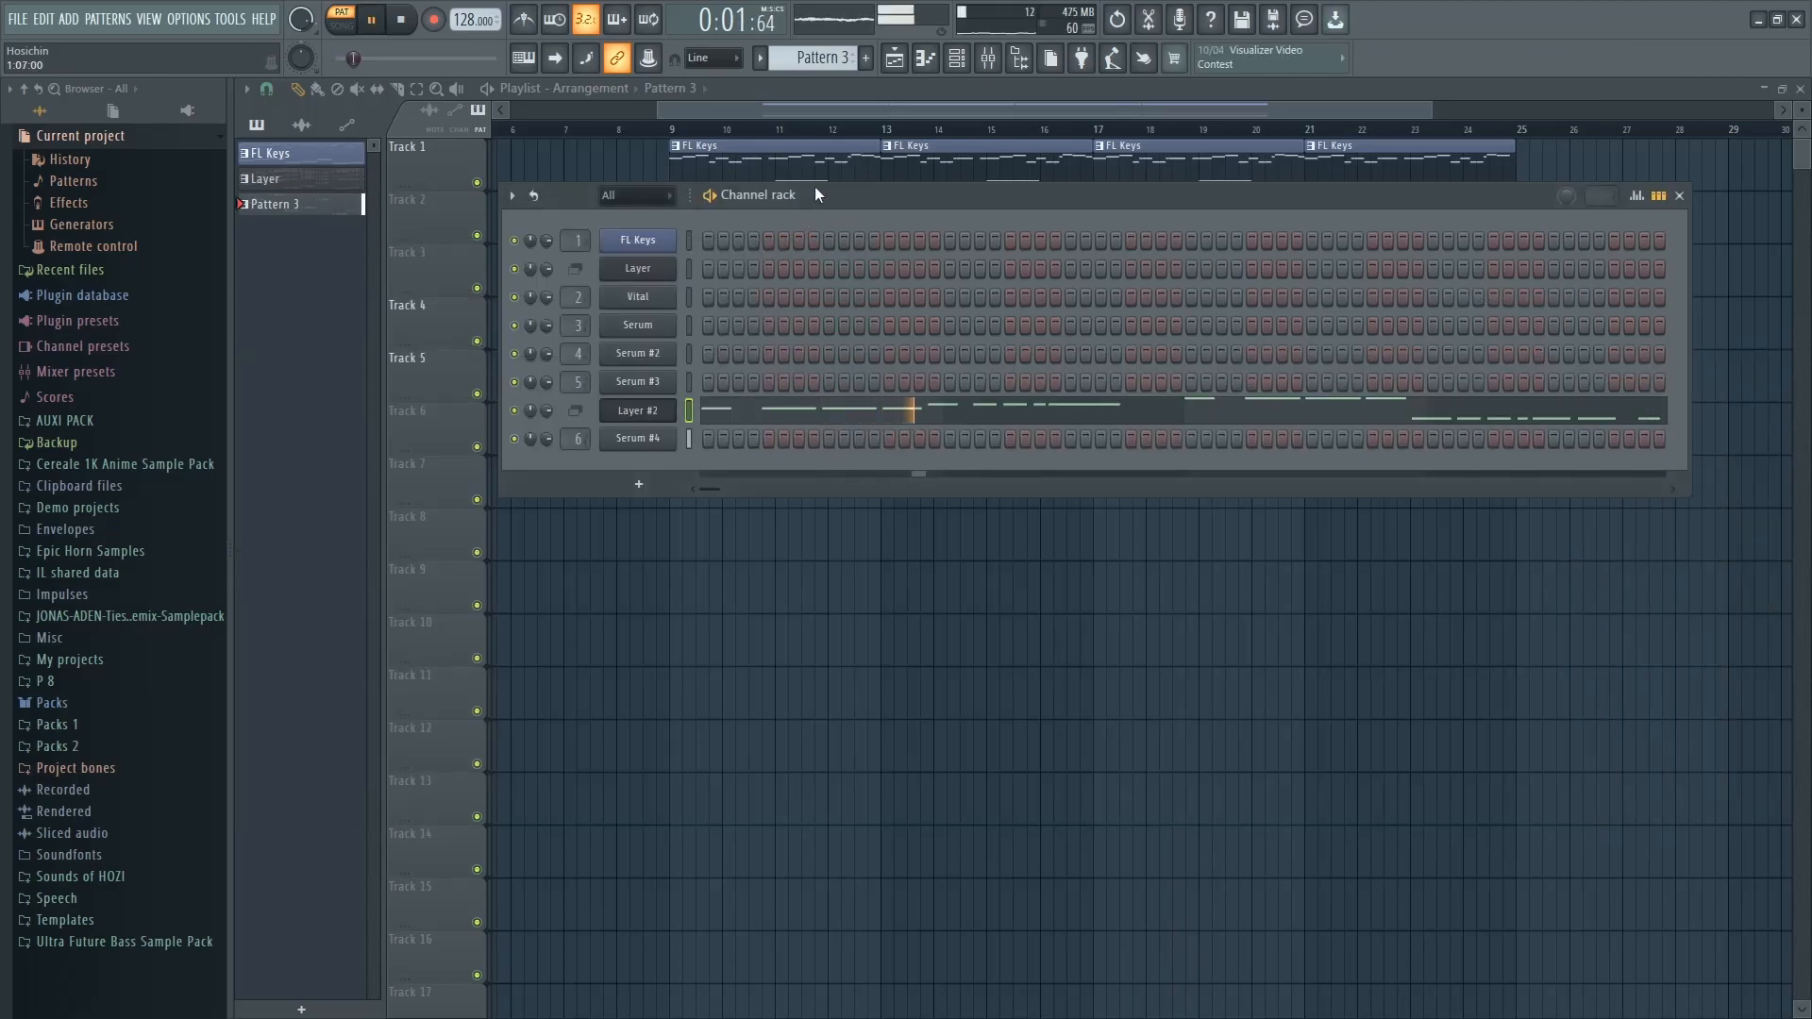
left_click_drag(817, 185, 786, 184)
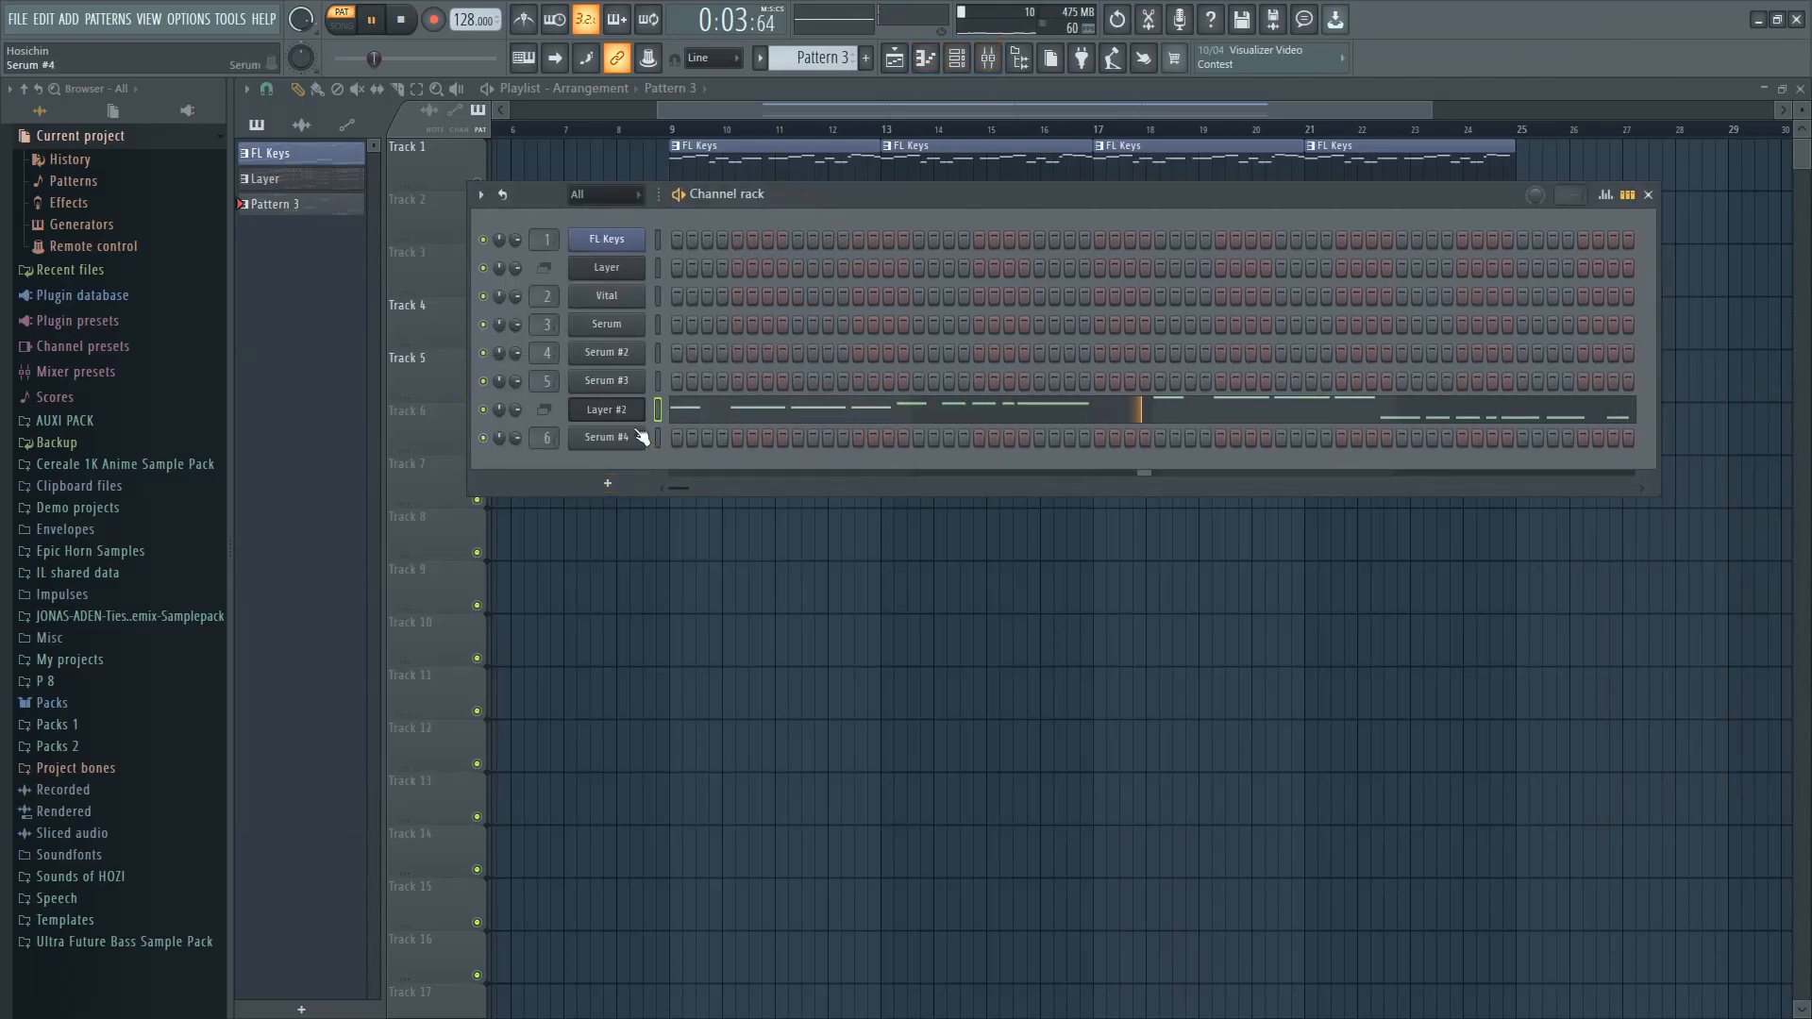
left_click(608, 483)
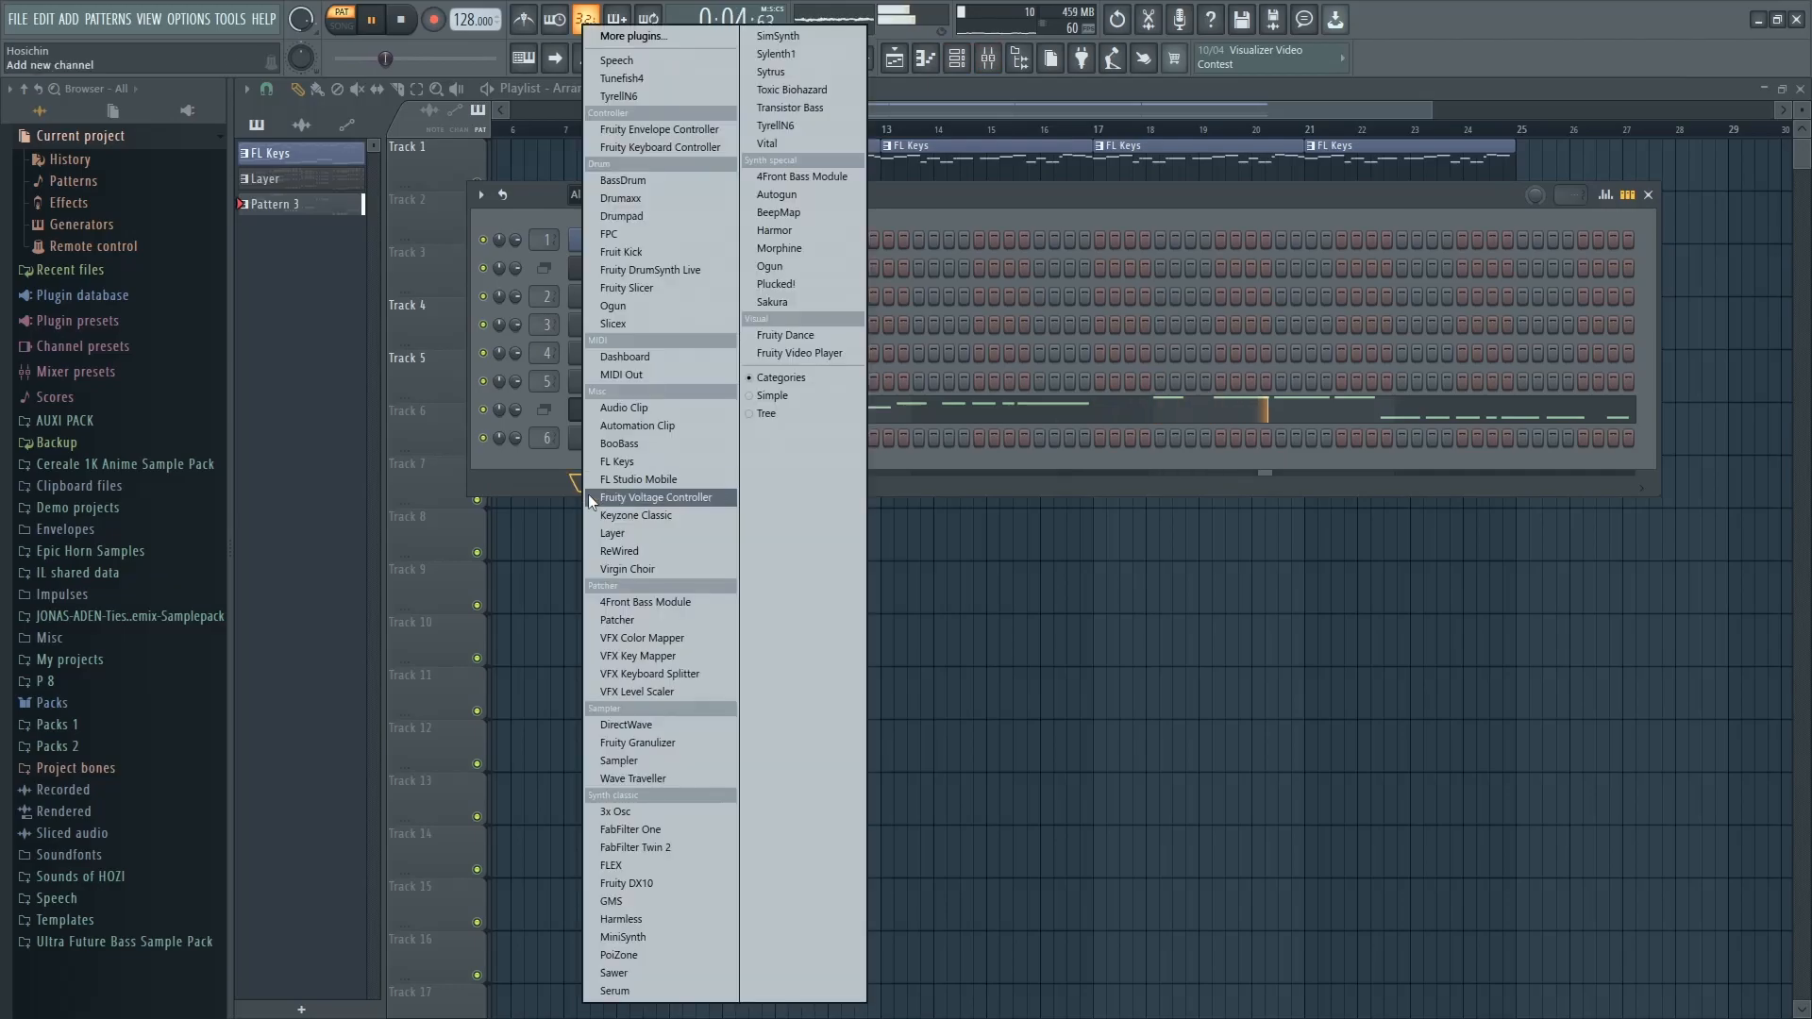
left_click(775, 143)
key("space")
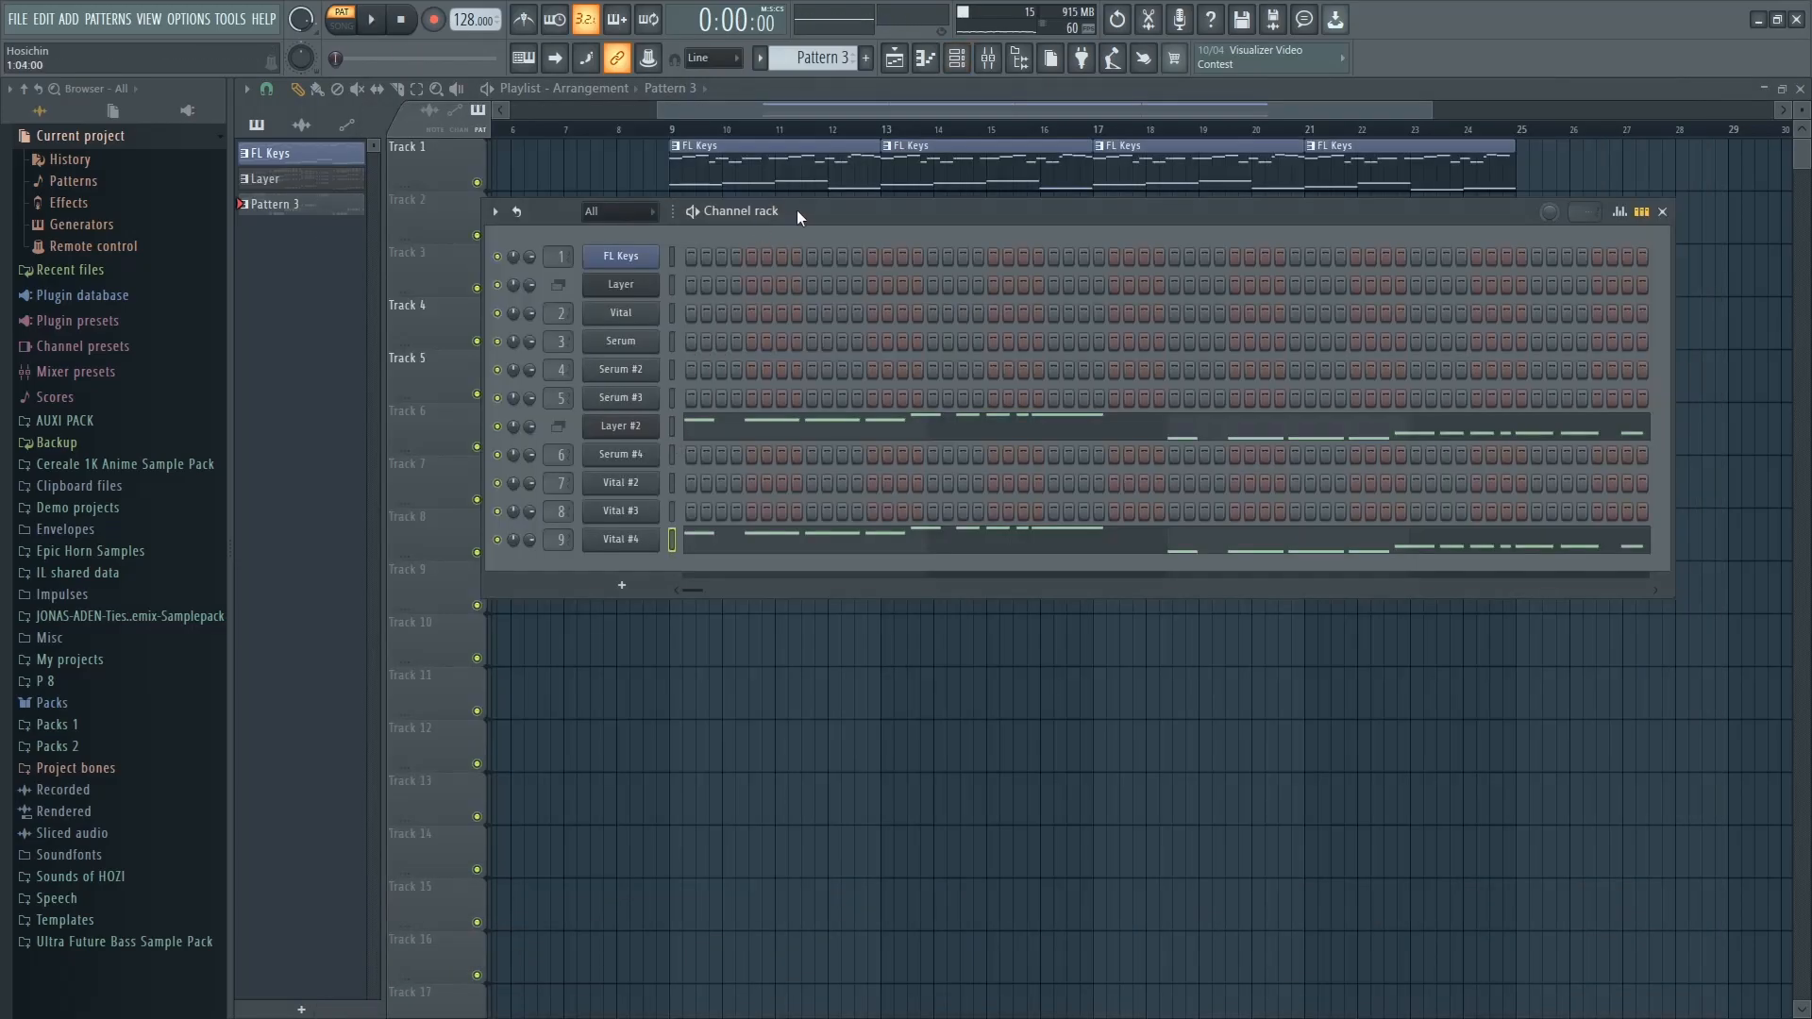
Look through the Global, Matrix, FX and OSC pages of the Serum #4 growl bass preset
left_click(604, 455)
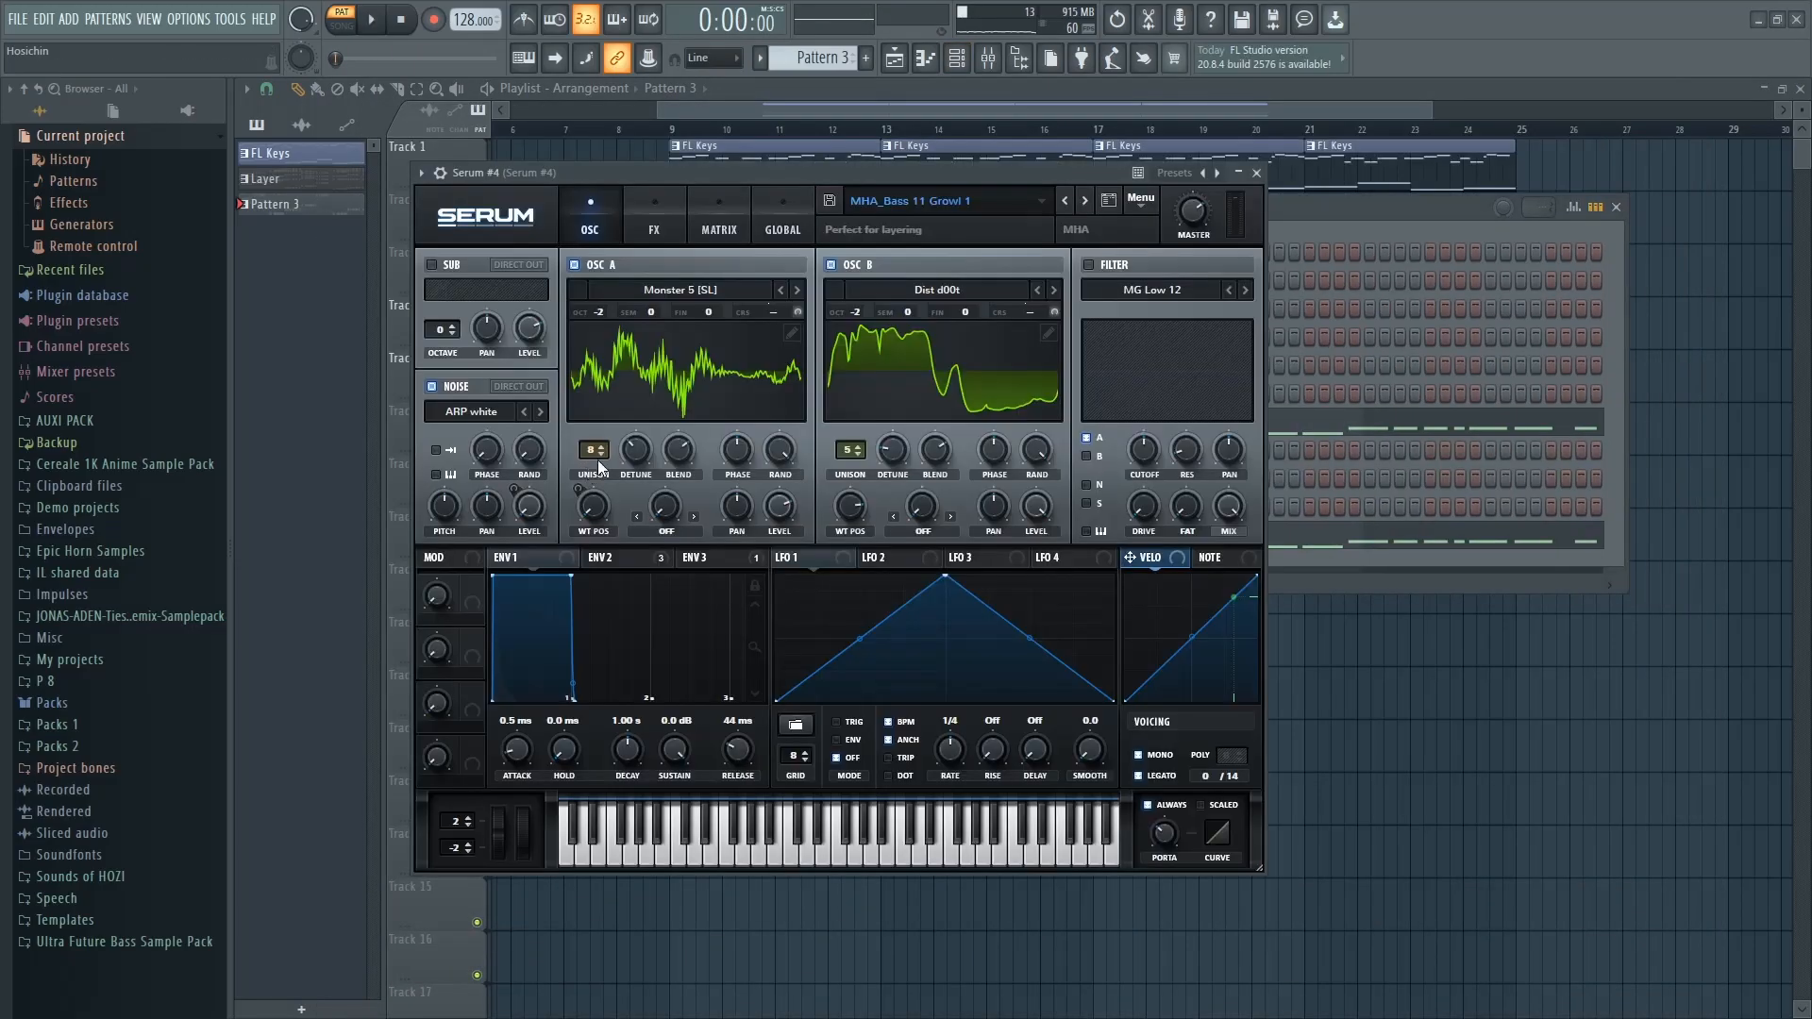
left_click(783, 221)
left_click(717, 221)
left_click(653, 220)
left_click(590, 221)
left_click_drag(681, 170, 928, 307)
left_click(583, 449)
Fine-tune the Serum #4 mixer fader while that layer plays soloed, and stop playback
key("space")
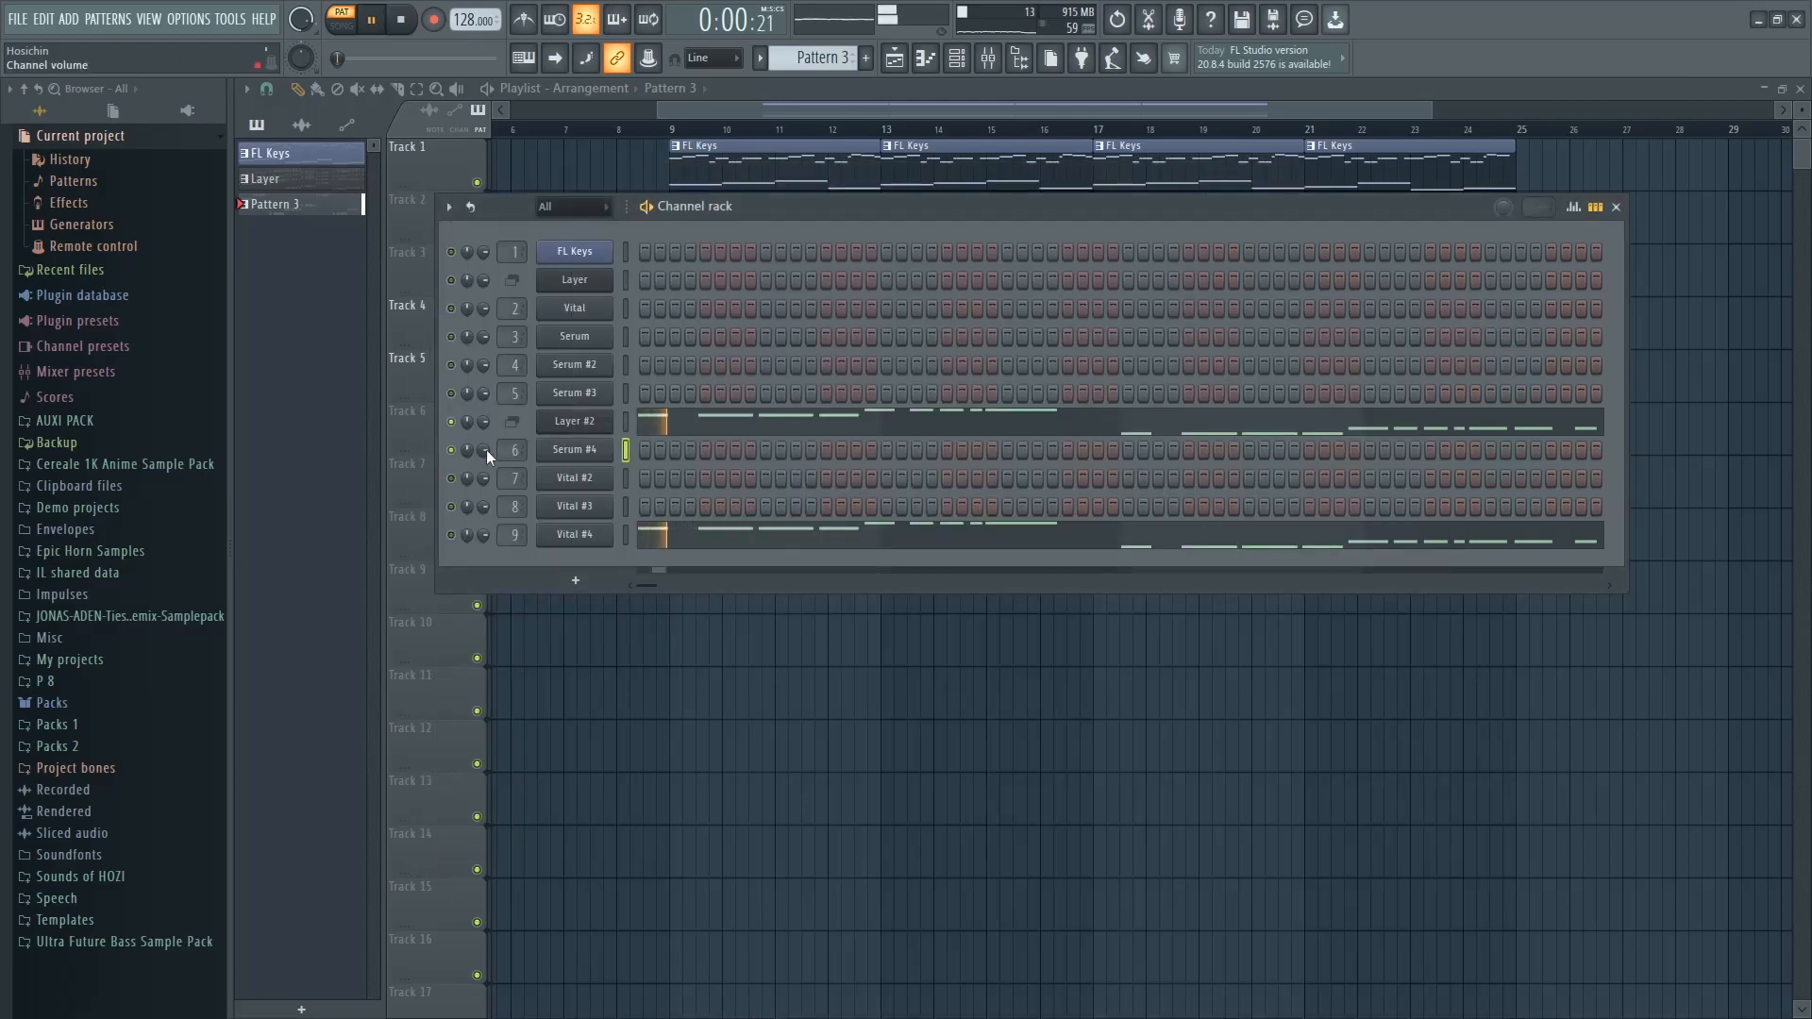
double_click(514, 450)
mouse_move(693, 679)
left_mouse_down()
mouse_move(694, 615)
mouse_move(707, 669)
left_mouse_up()
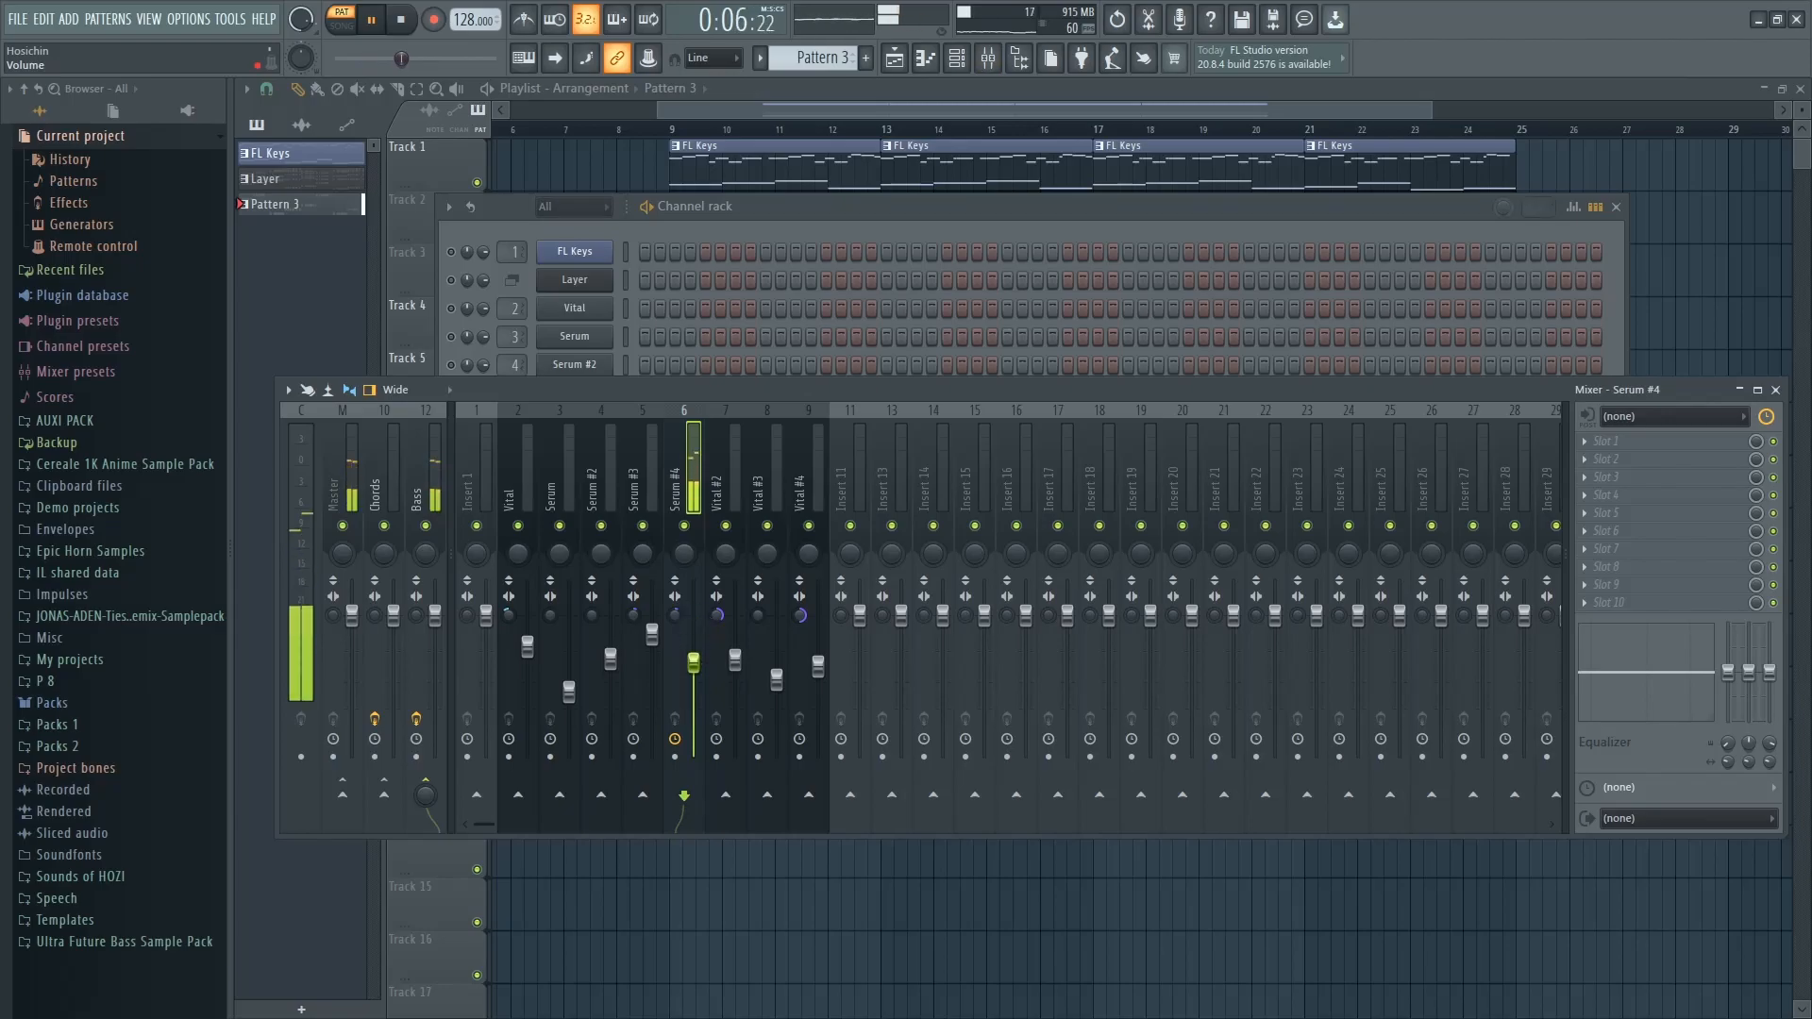
key("space")
Raise the Vital #2 mixer fader slightly during playback to balance it against Serum #4
left_click(740, 234)
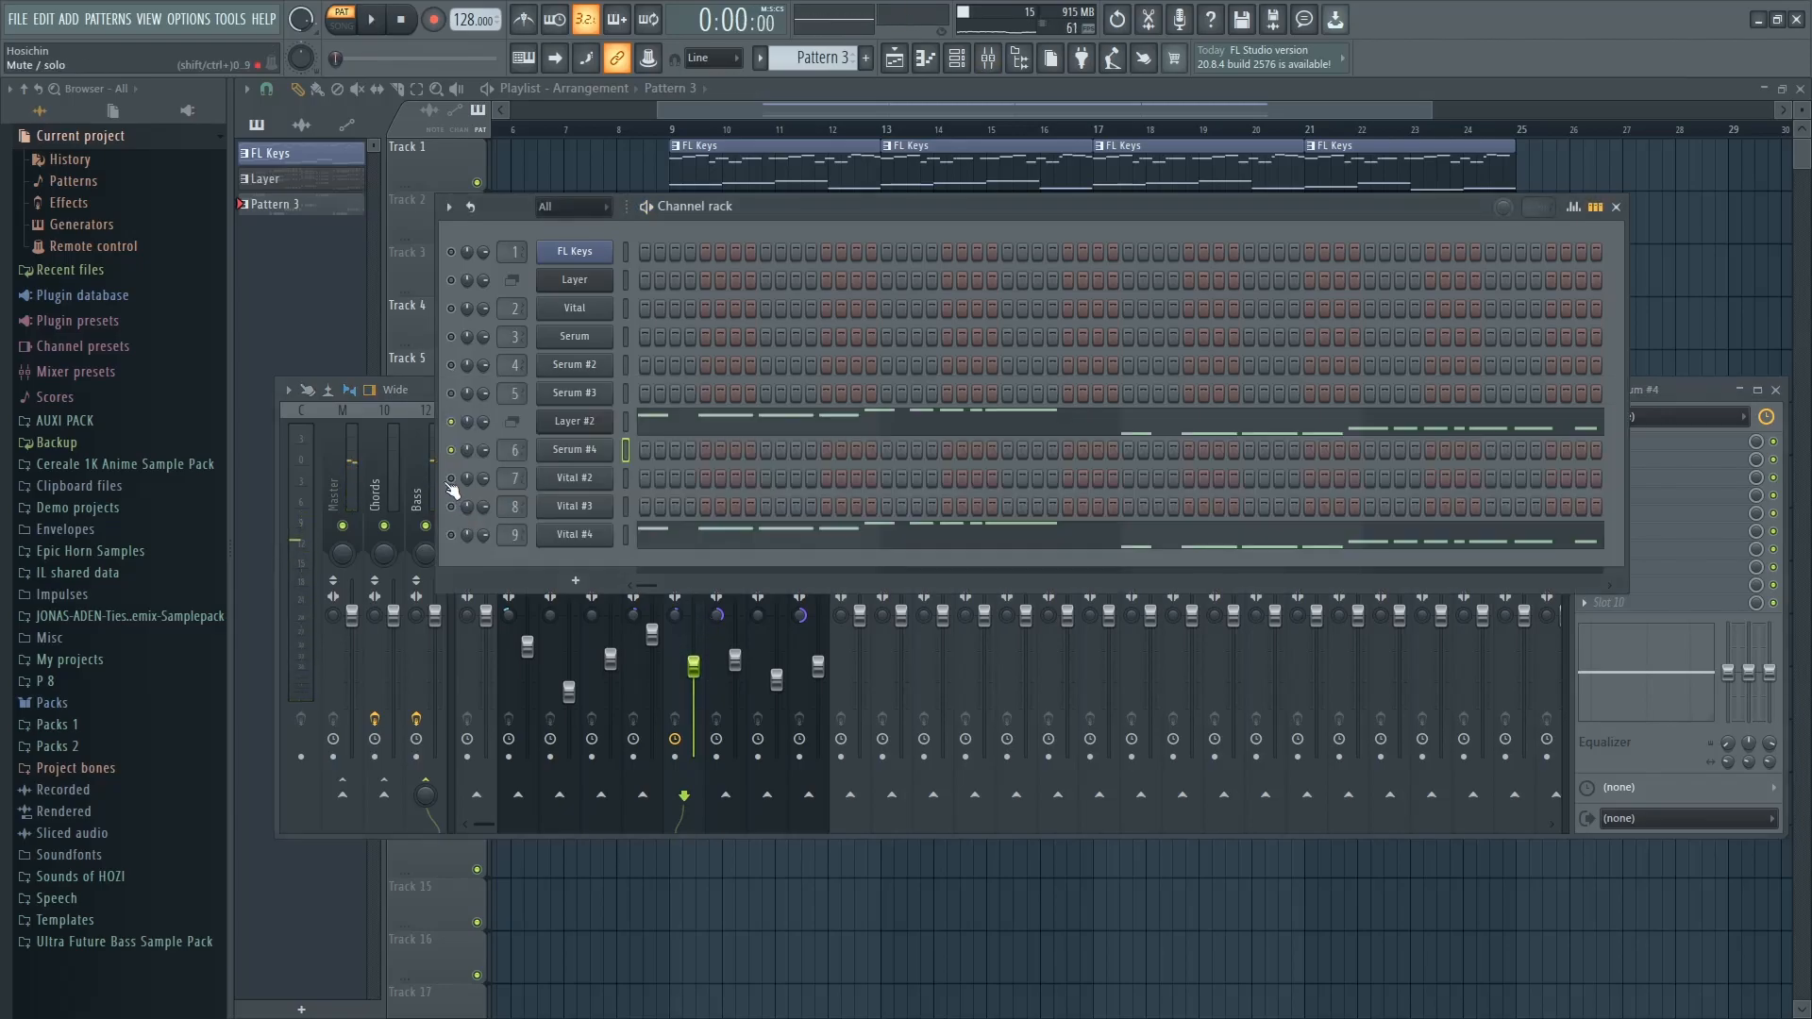
left_click(416, 394)
left_click(737, 665)
key("space")
mouse_move(737, 664)
left_mouse_down()
mouse_move(735, 615)
mouse_move(735, 640)
left_mouse_up()
key("space")
Raise the Vital #3 mixer fader slightly while it plays together with Serum #4
left_click(801, 261)
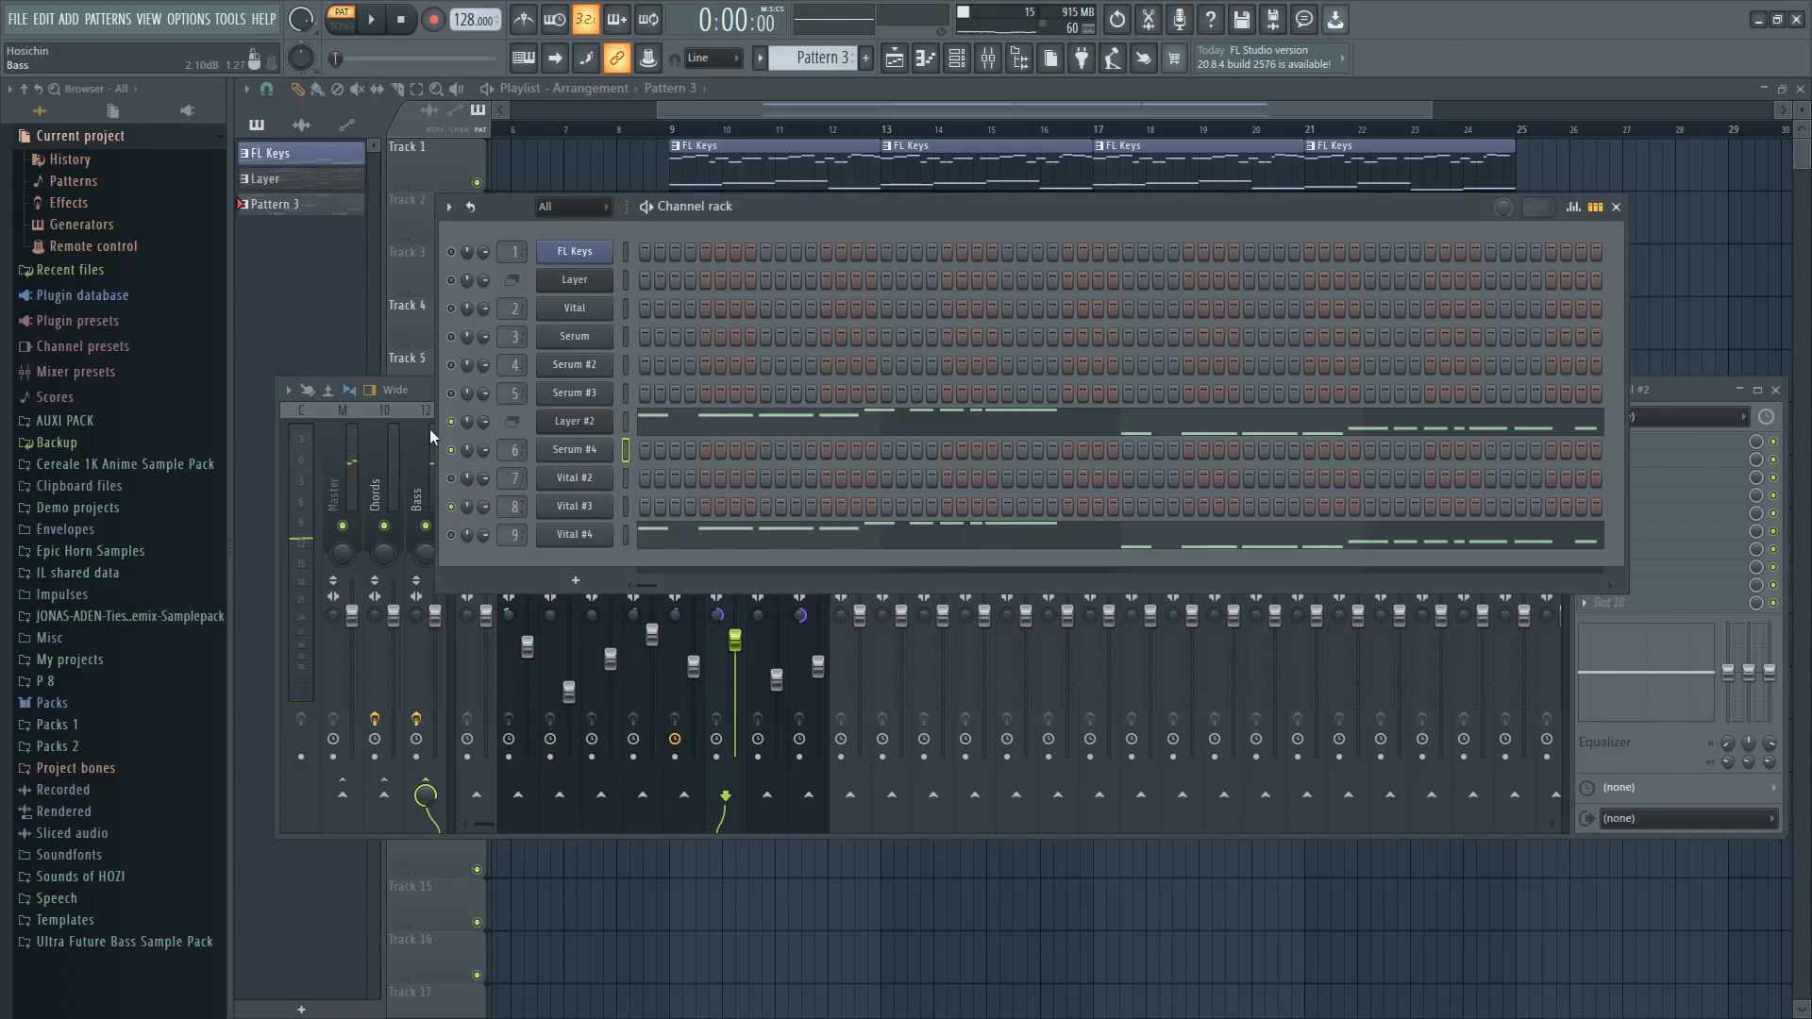
left_click(416, 391)
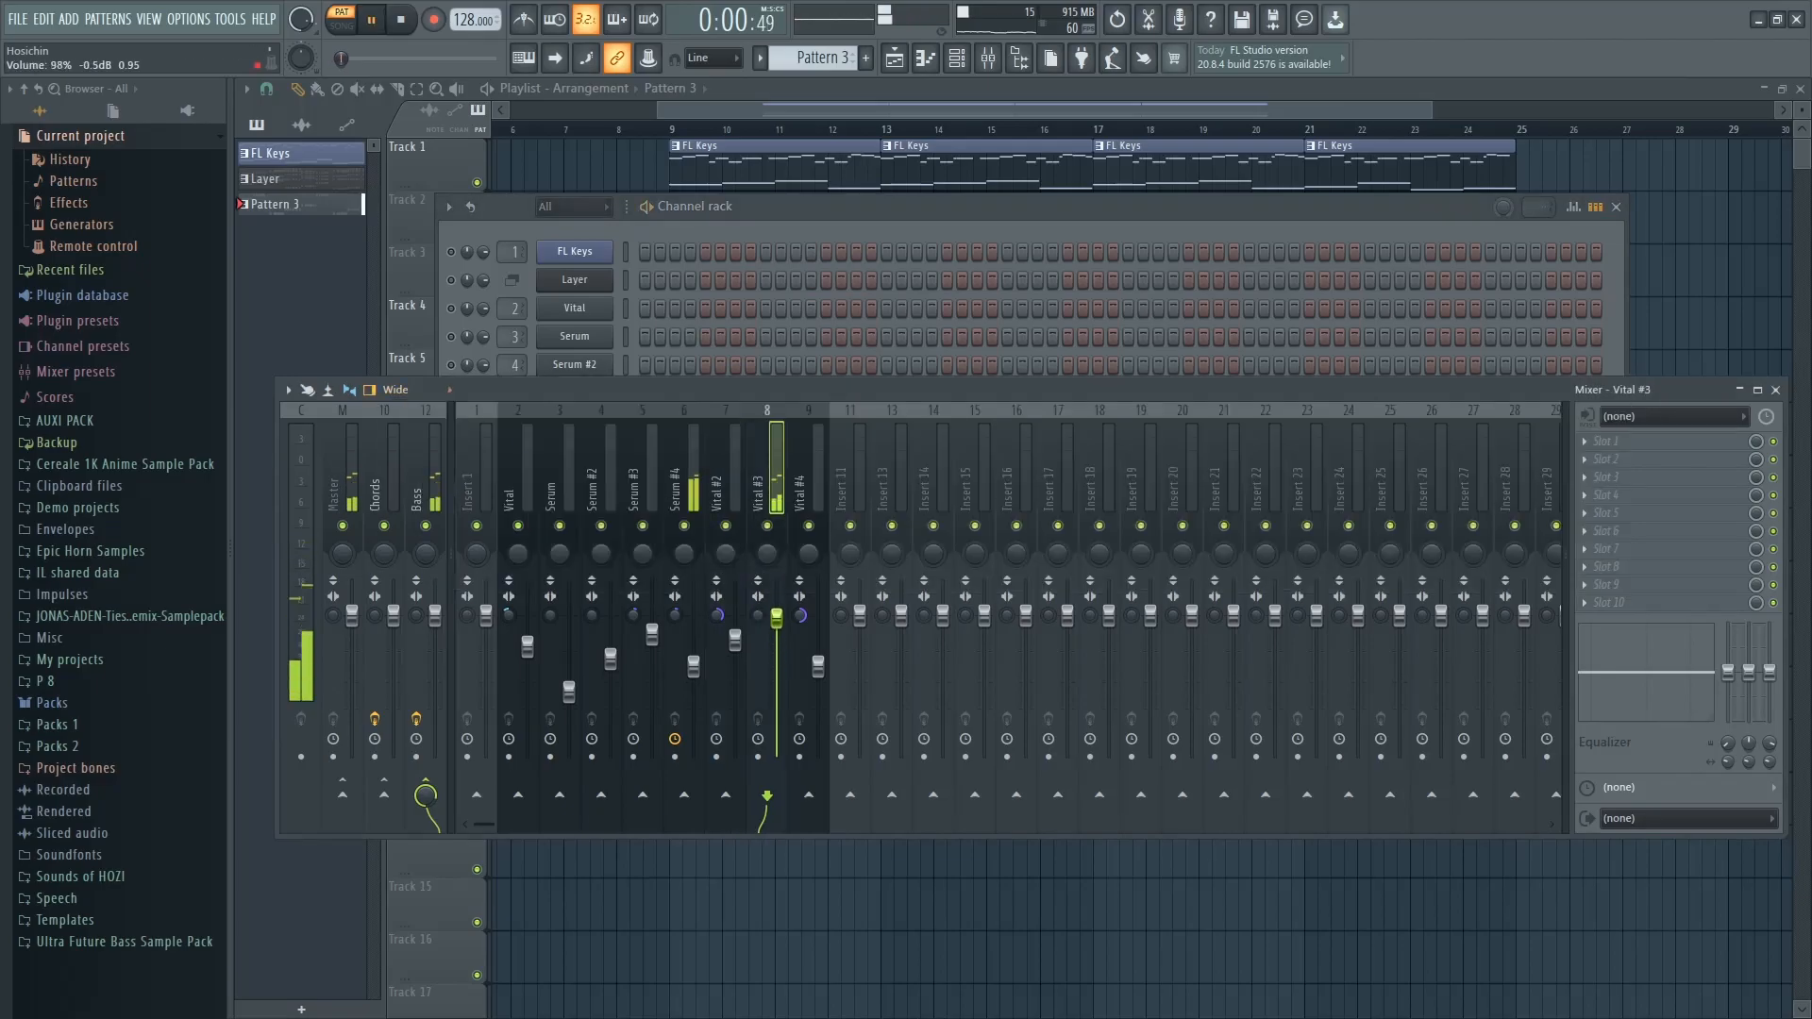
left_click(821, 207)
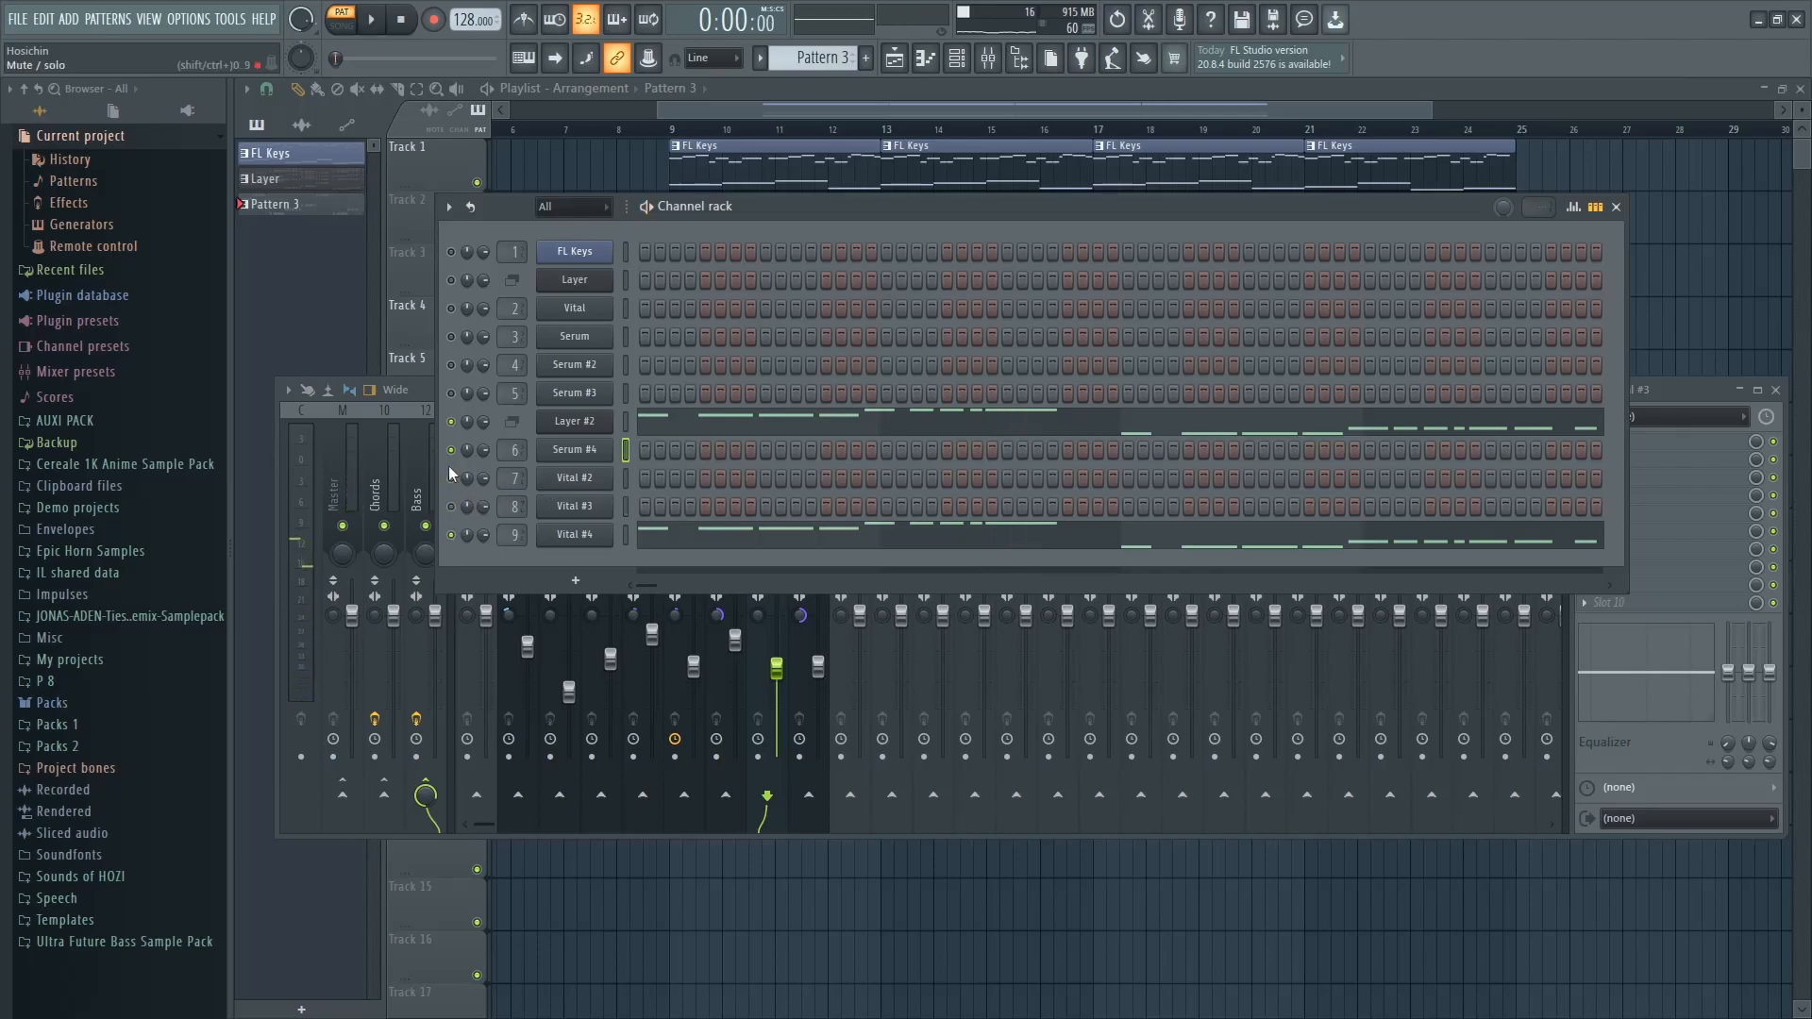
Raise the Vital #4 mixer fader slightly while auditioning that bass layer, and stop playback
left_click(421, 392)
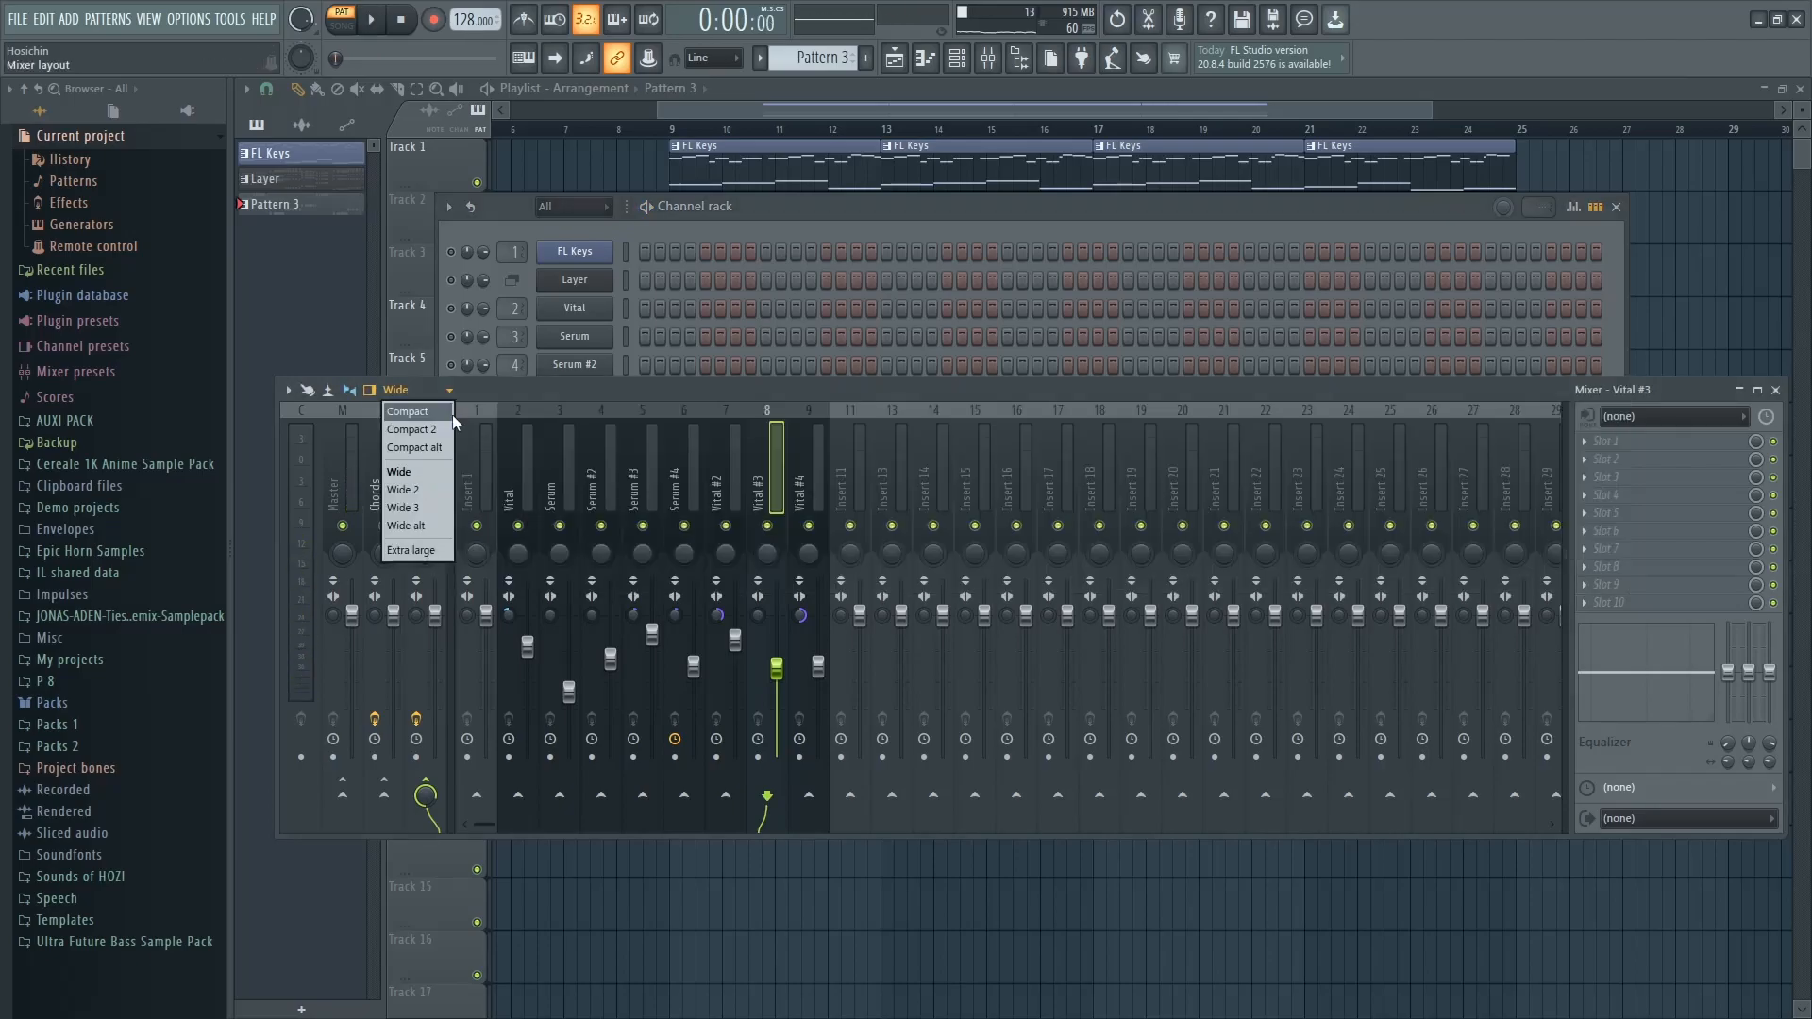
left_click(732, 412)
key("space")
left_click_drag(818, 666, 818, 630)
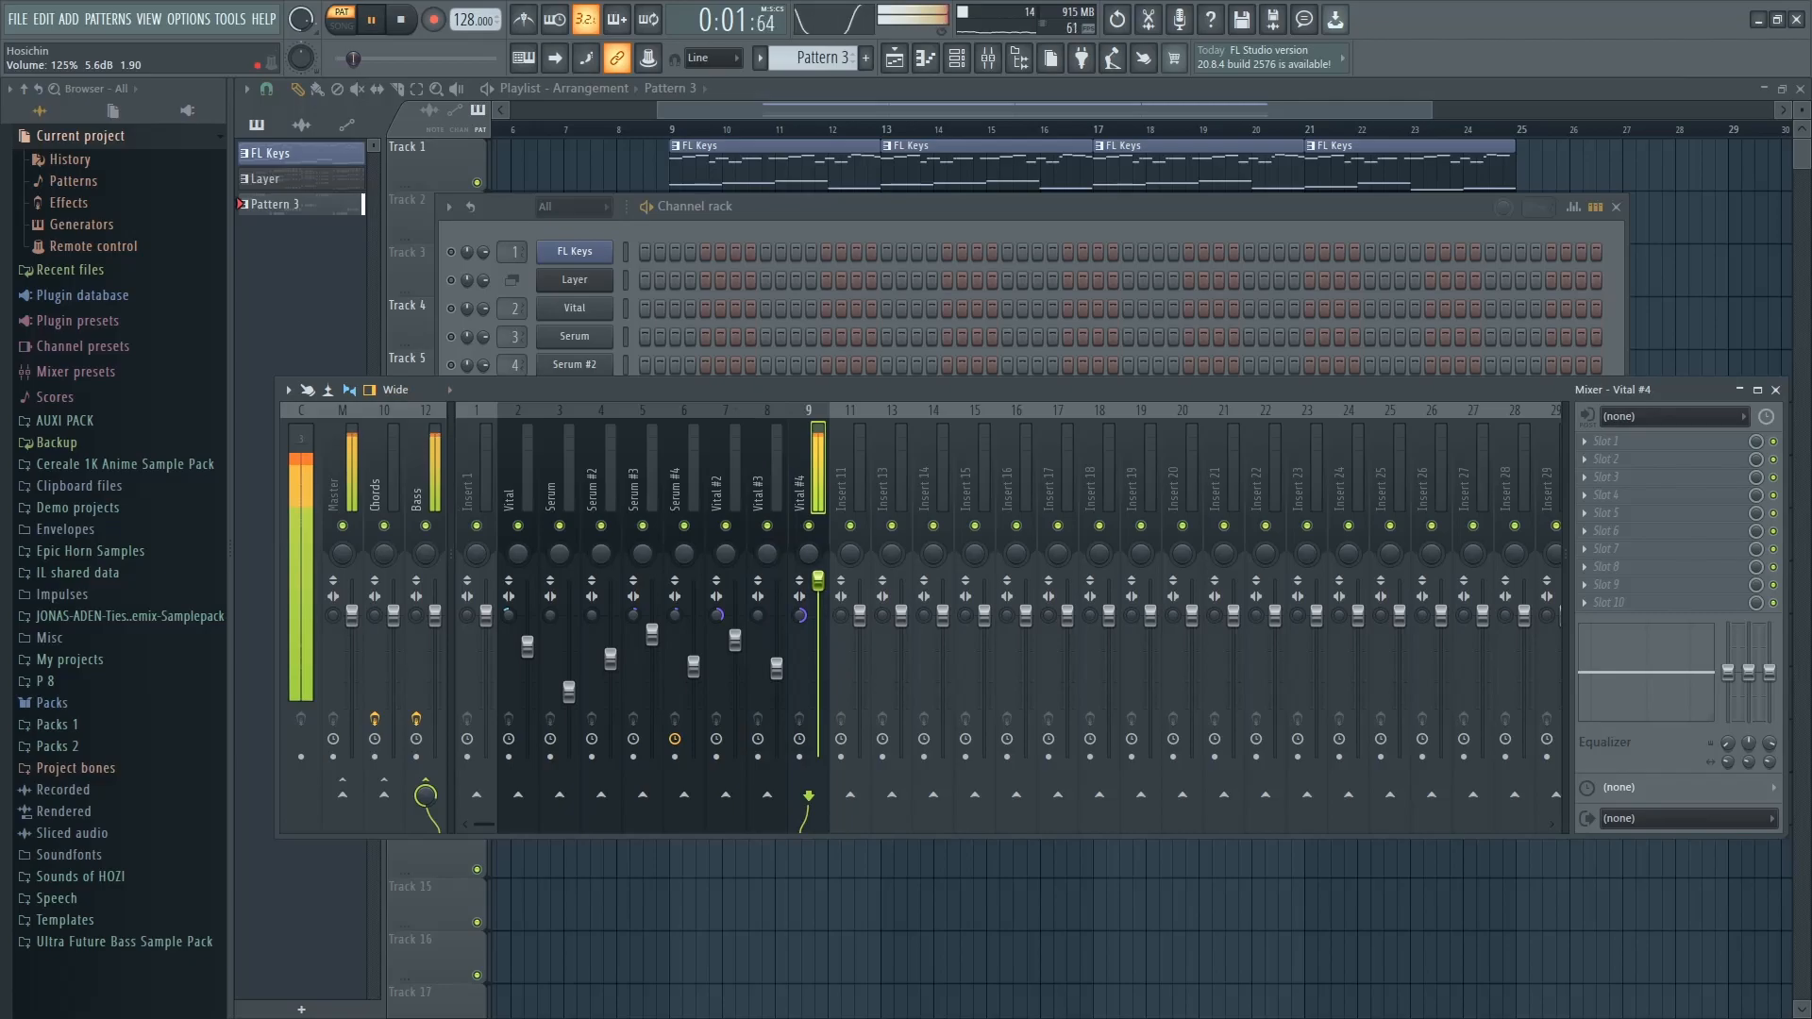
left_click(902, 205)
key("space")
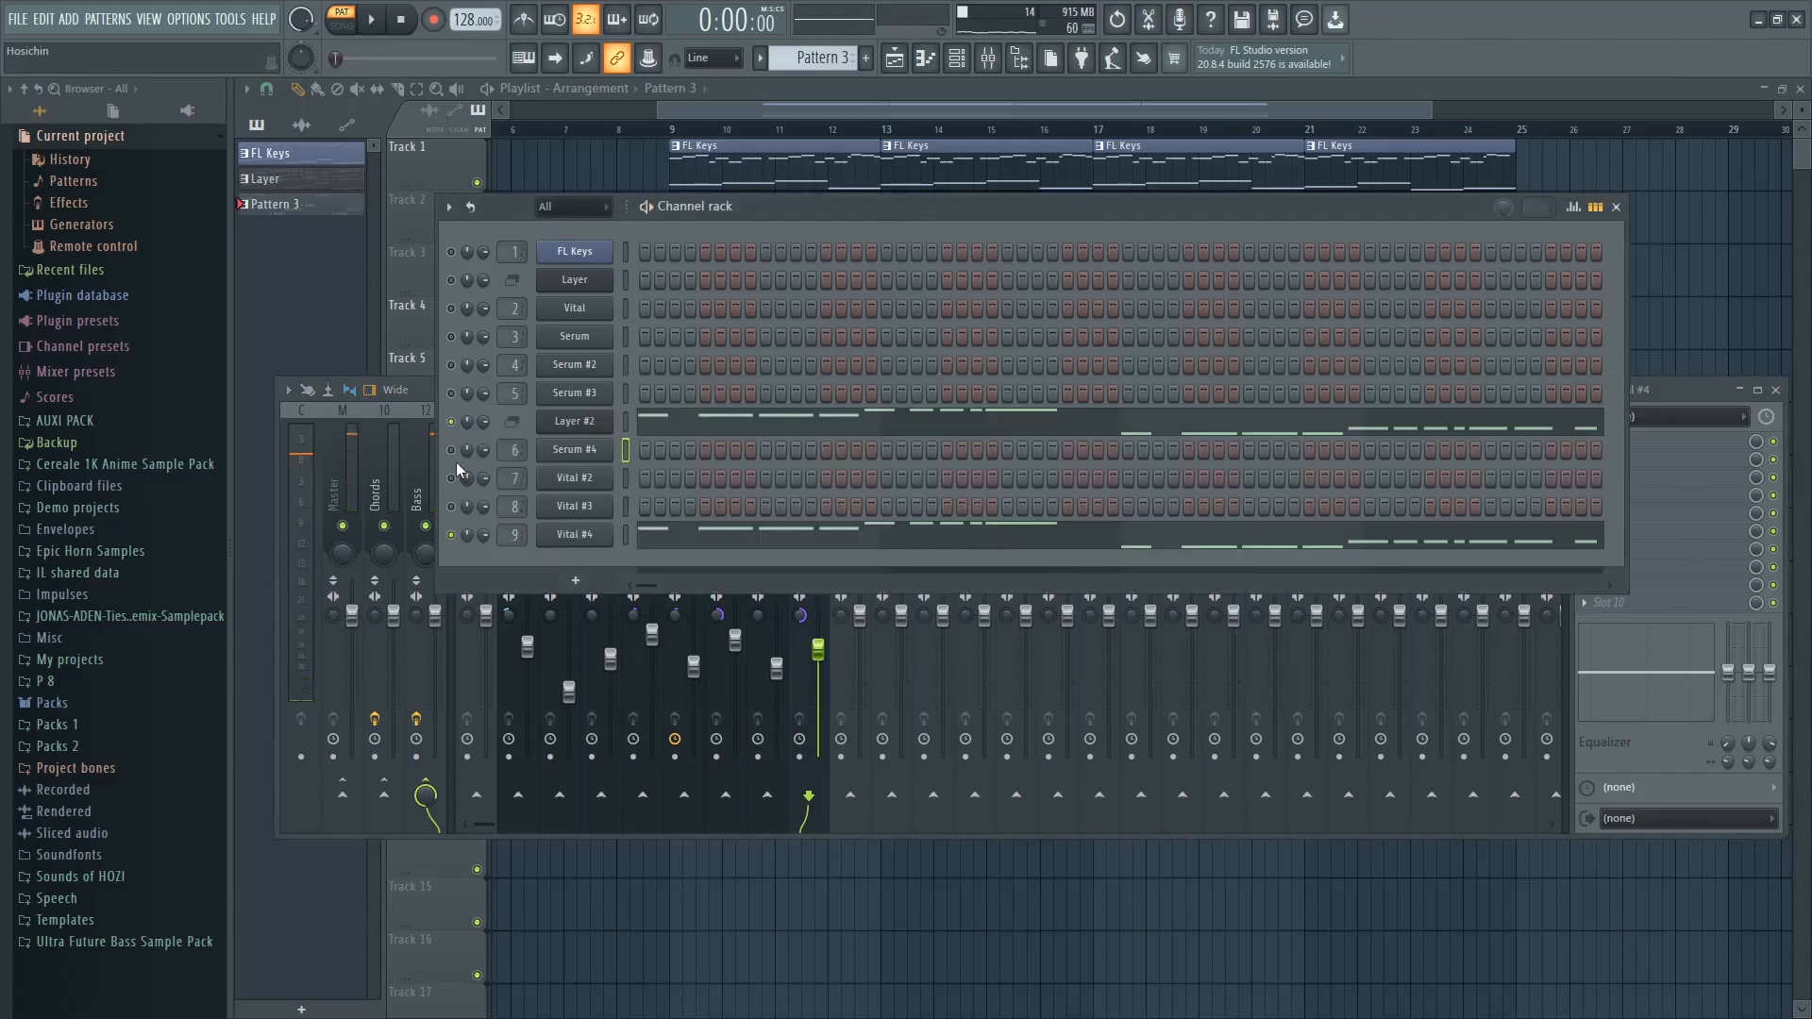
Play all bass layers together, trim the Vital #4 fader down slightly, and close the mixer
key("space")
key("F6")
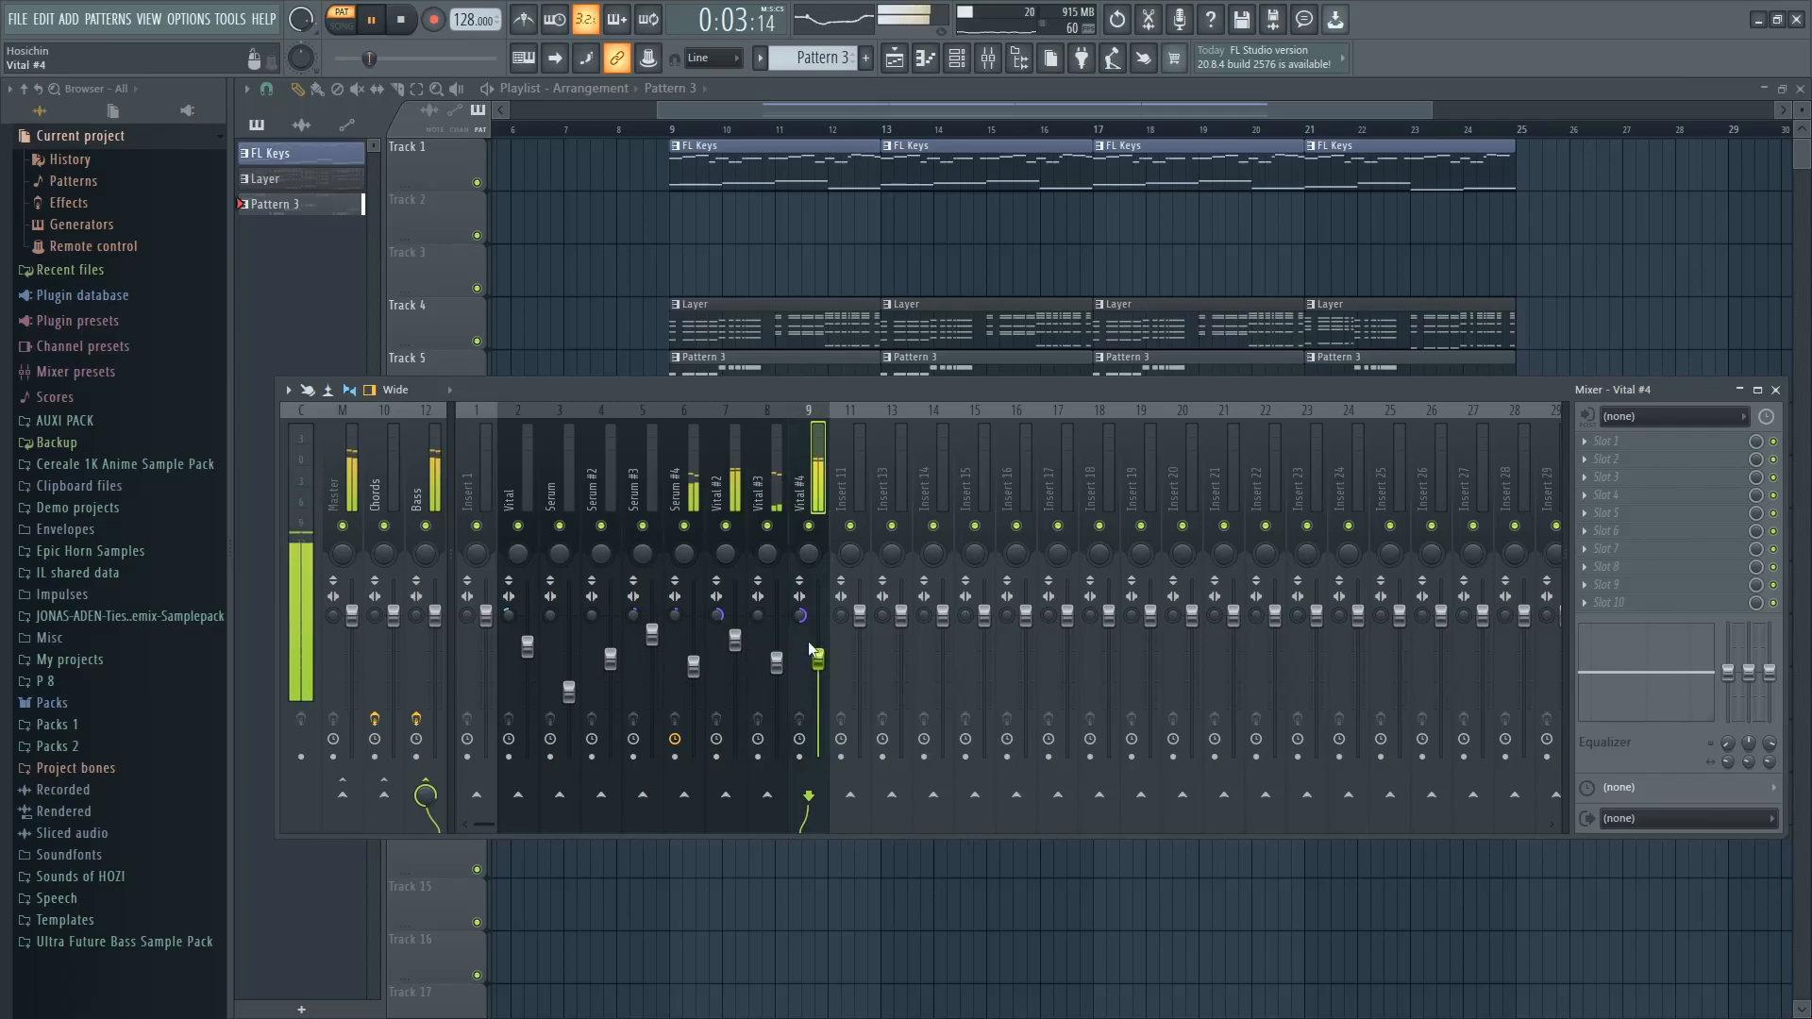
key("space")
key("F9")
Play the arrangement in song mode with the FL Keys playlist track muted and the mixer open
key("space")
left_click(478, 183)
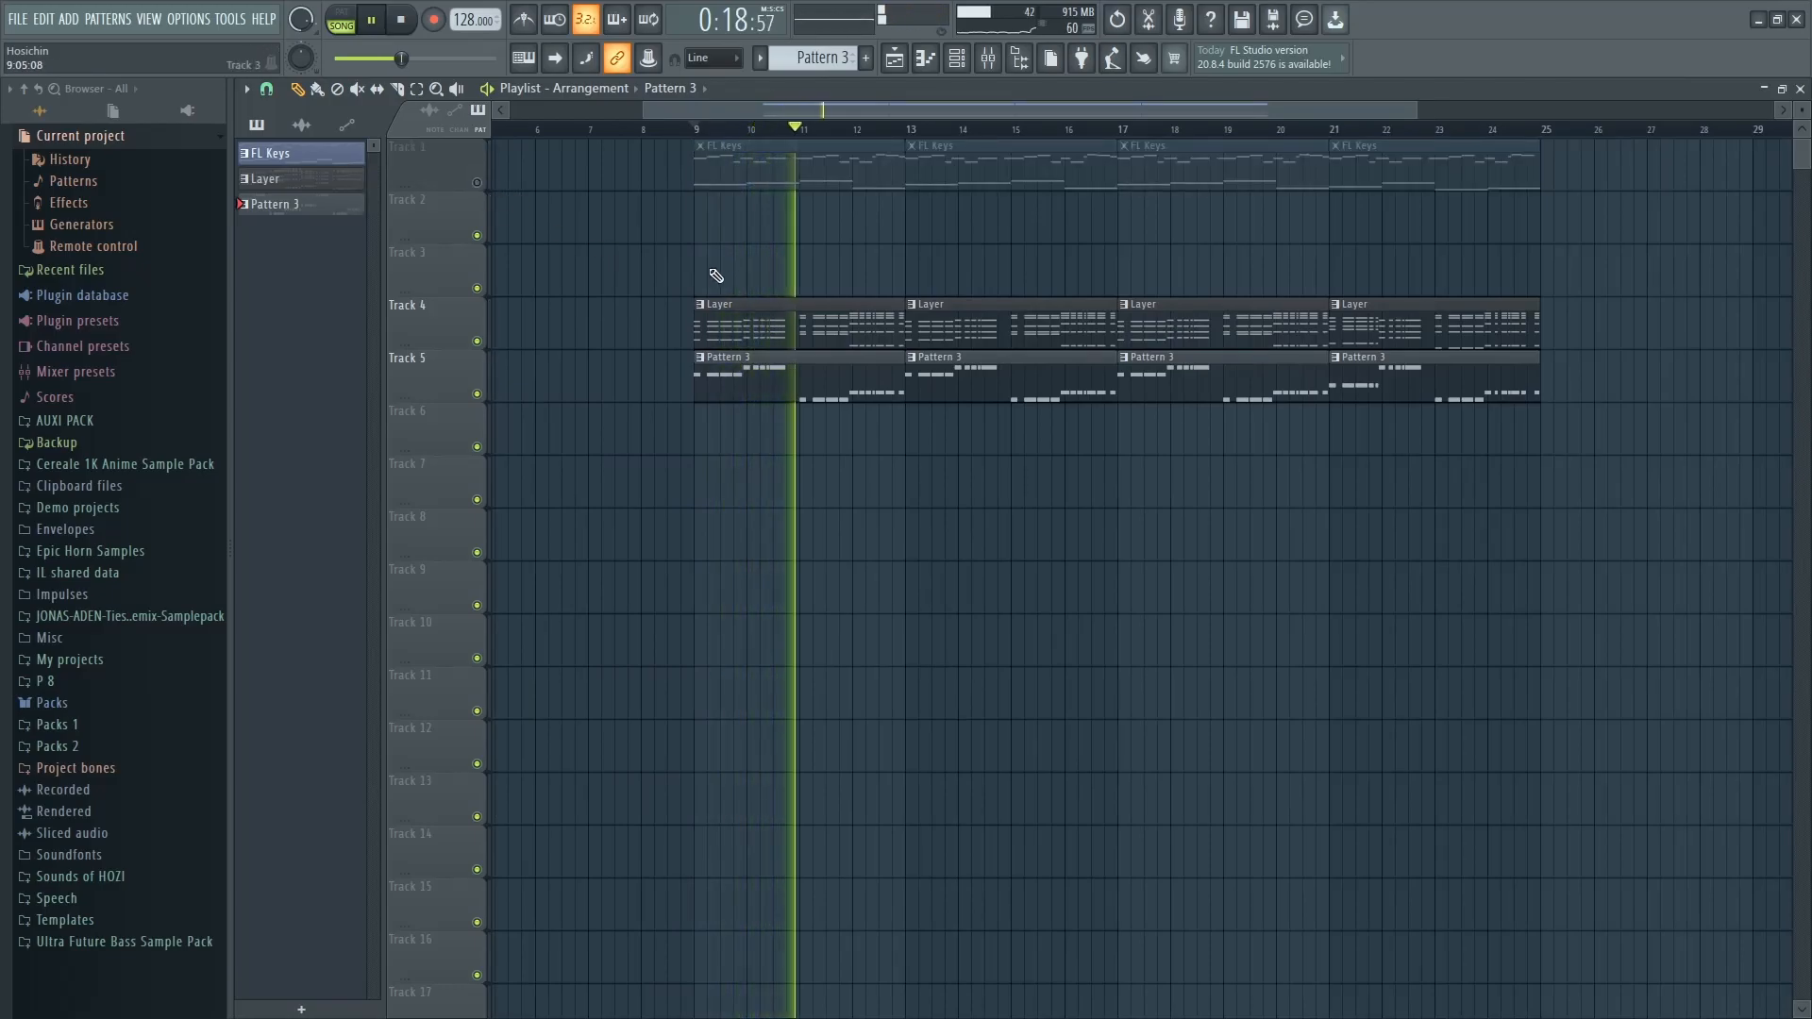
left_click(958, 59)
left_click(959, 59)
left_click(988, 59)
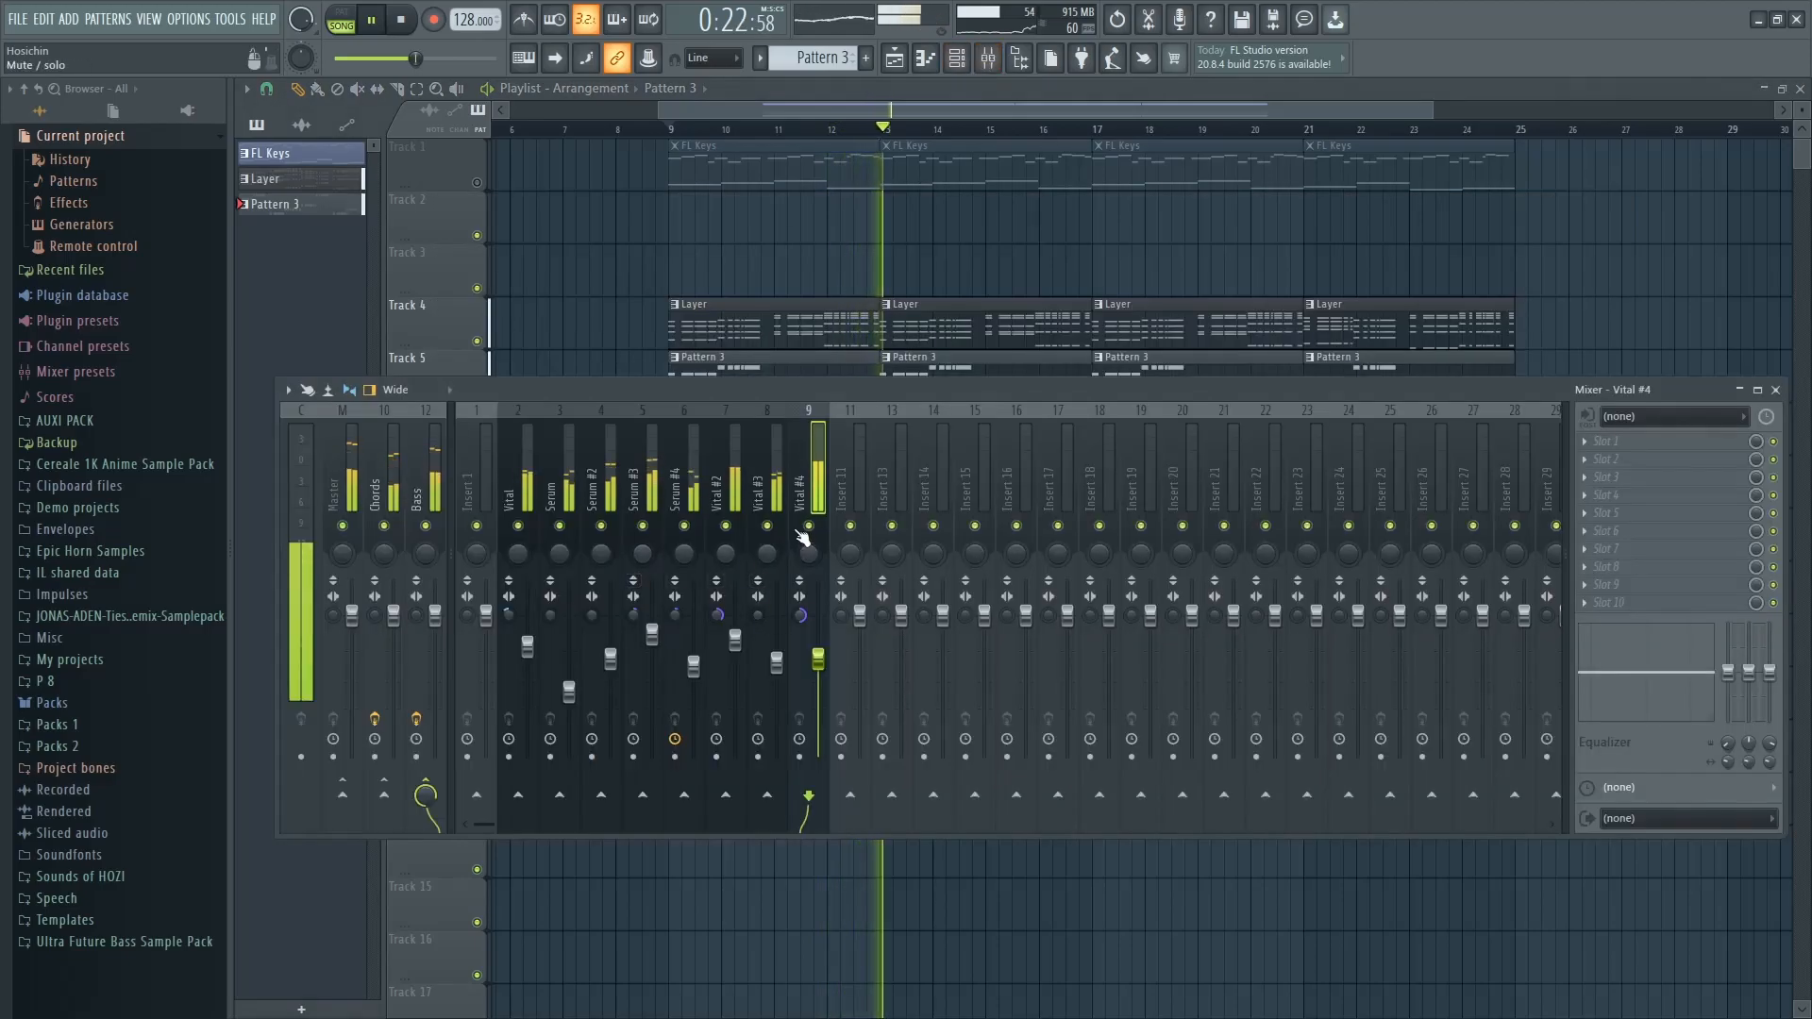
Lower the faders of the four bass layers together, and raise those of the four chord layers together
left_click_drag(797, 534, 684, 539)
left_click_drag(735, 641, 735, 650)
left_click_drag(642, 540, 520, 540)
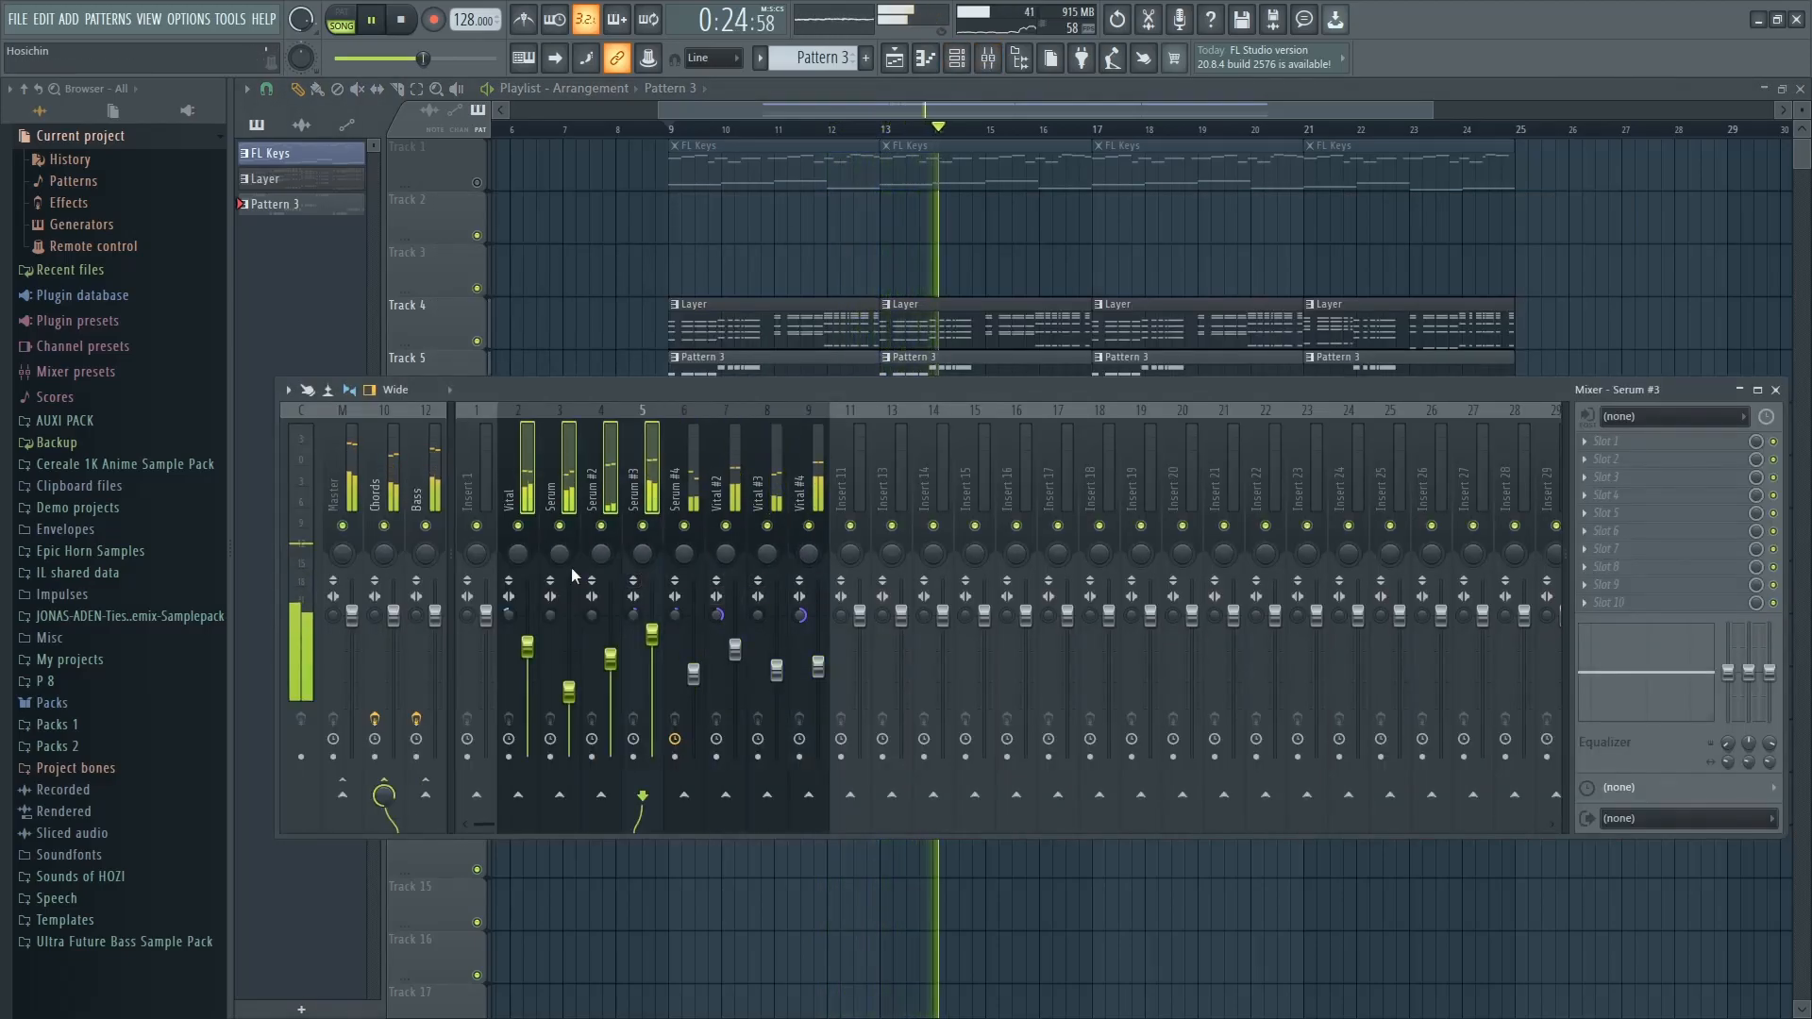
left_click_drag(653, 636, 653, 622)
Deselect the chord layer group, lower only the Serum fader on mixer track 3, and close the mixer
left_click(602, 491)
left_click(657, 538)
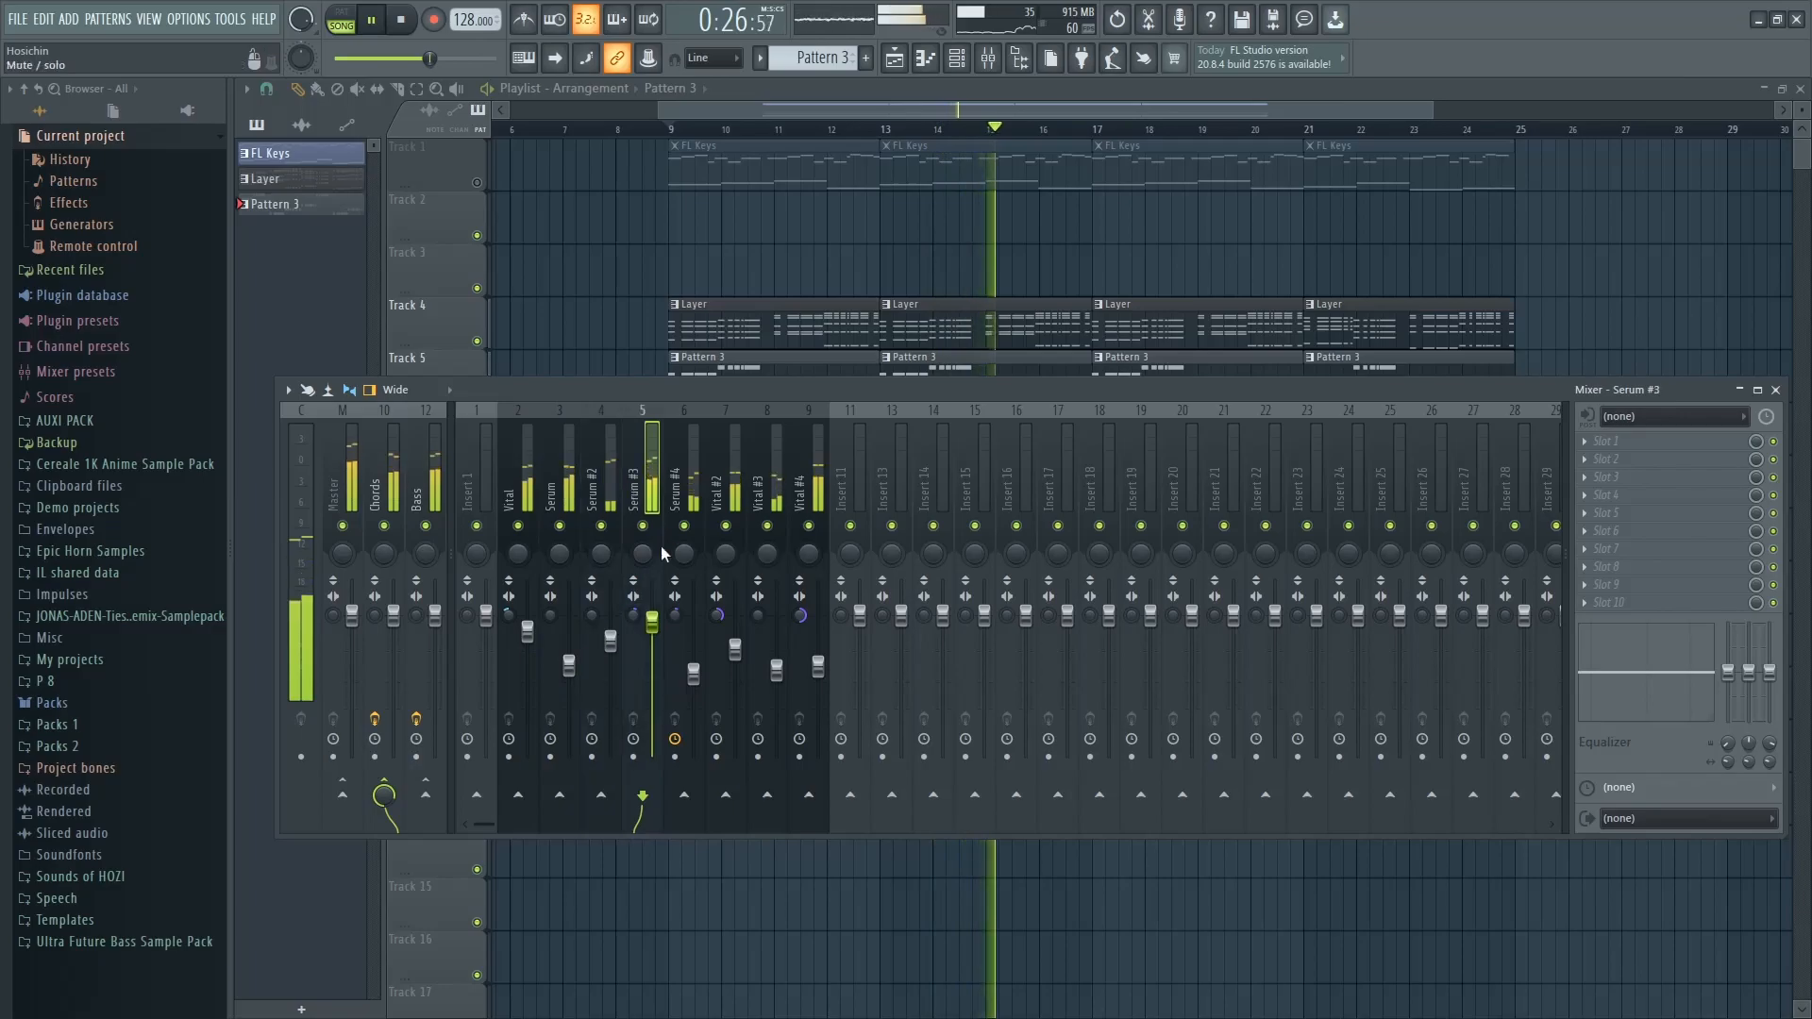
left_click_drag(570, 668, 570, 686)
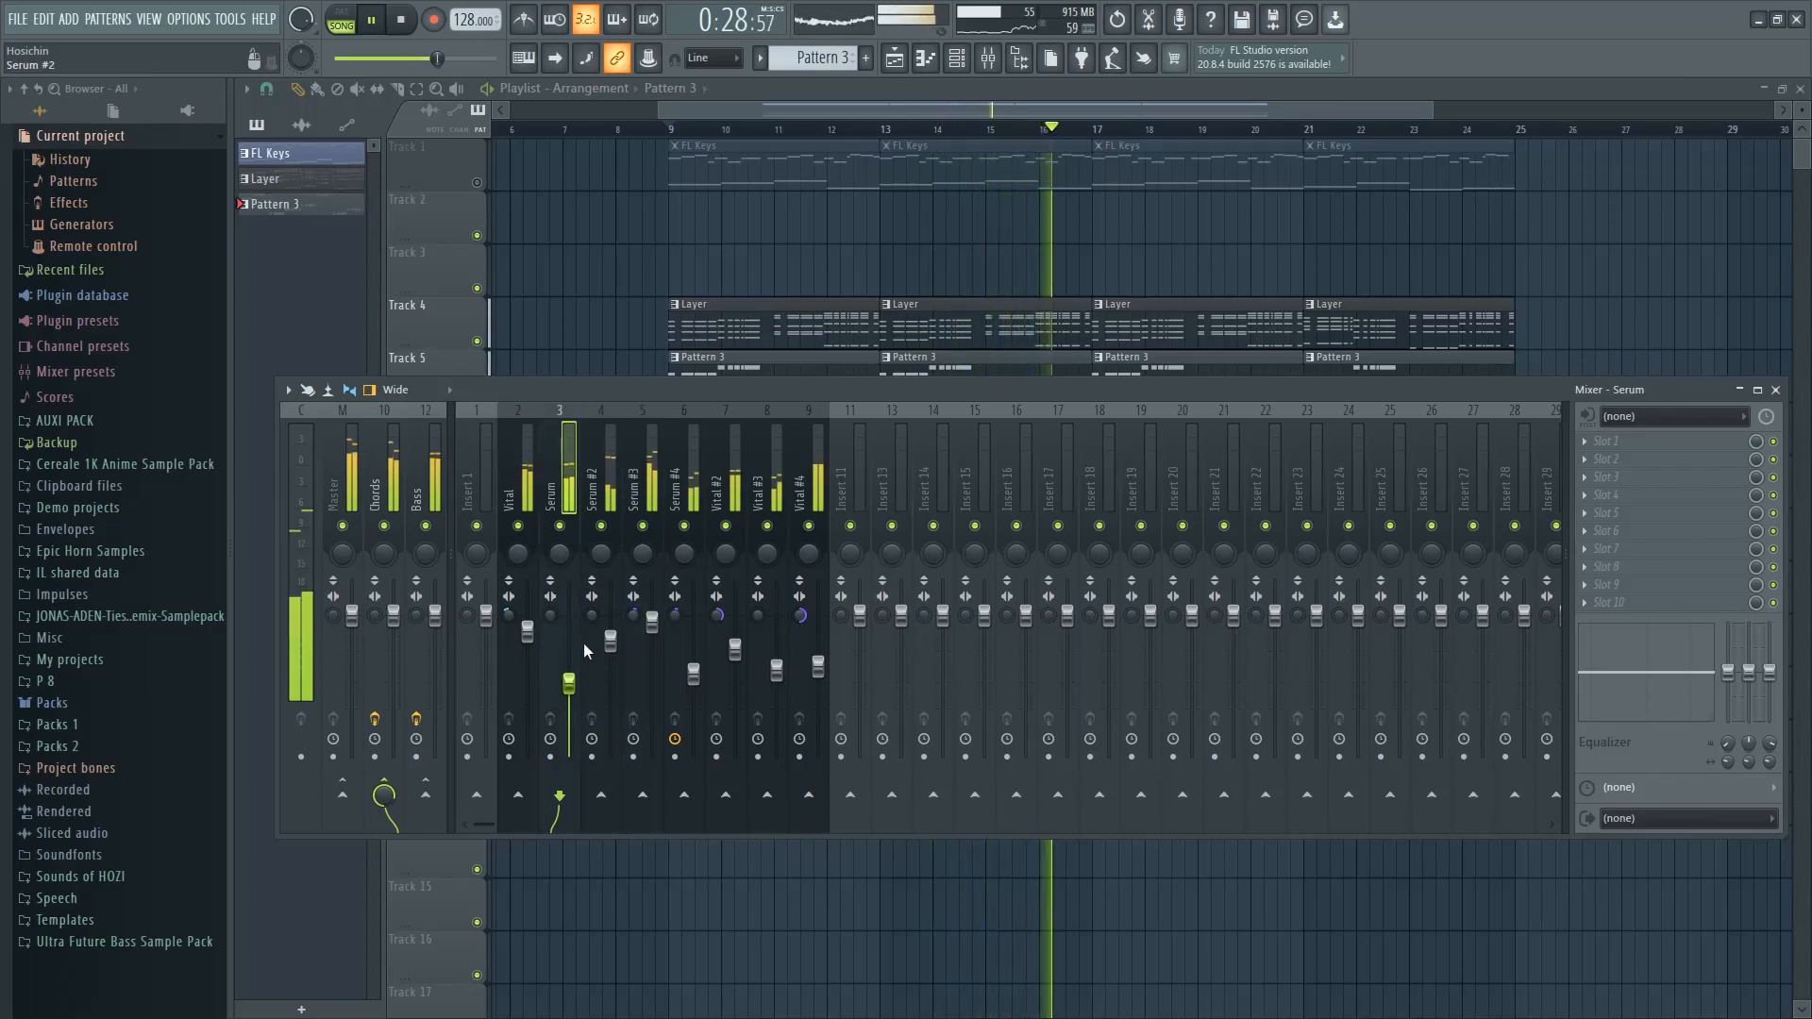
key("F9")
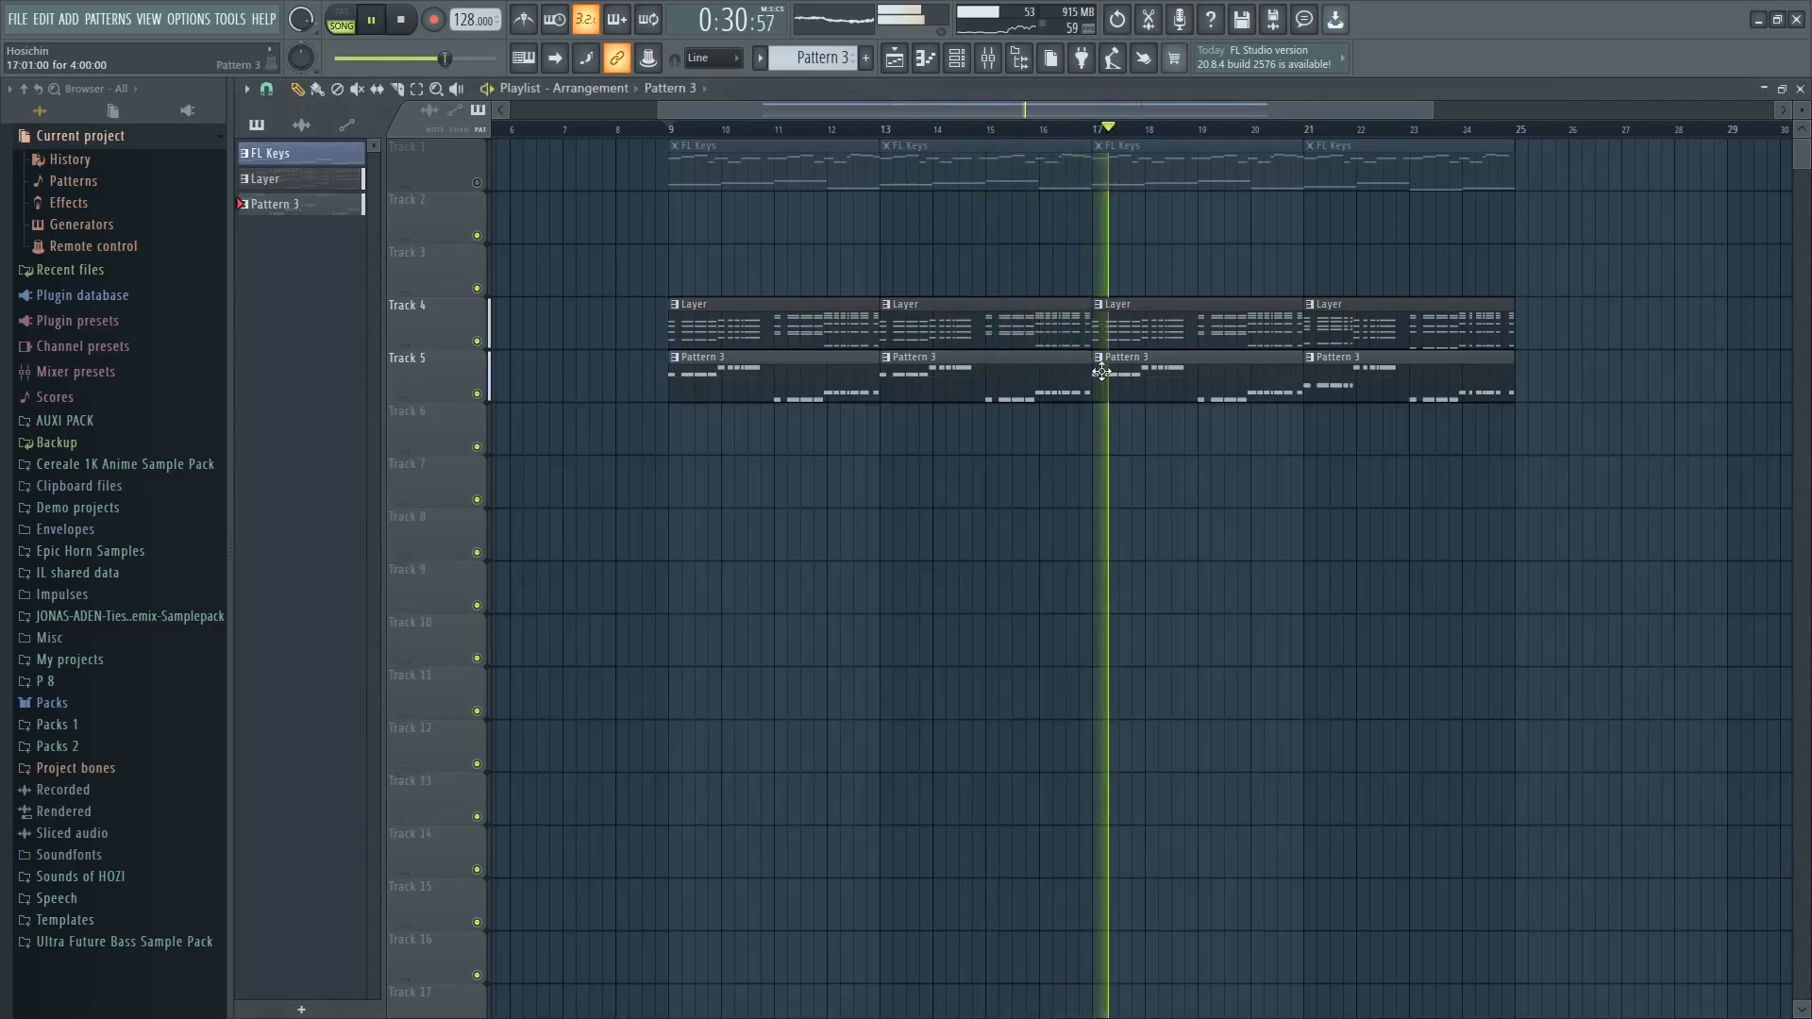
Replace the Layer and Pattern 3 clips at bar 13 with copies of the clips at bar 21
scroll(1101, 372, "down", 2)
right_click(981, 379)
right_click(986, 330)
left_click_drag(1190, 387, 930, 342)
scroll(1100, 439, "up", 2)
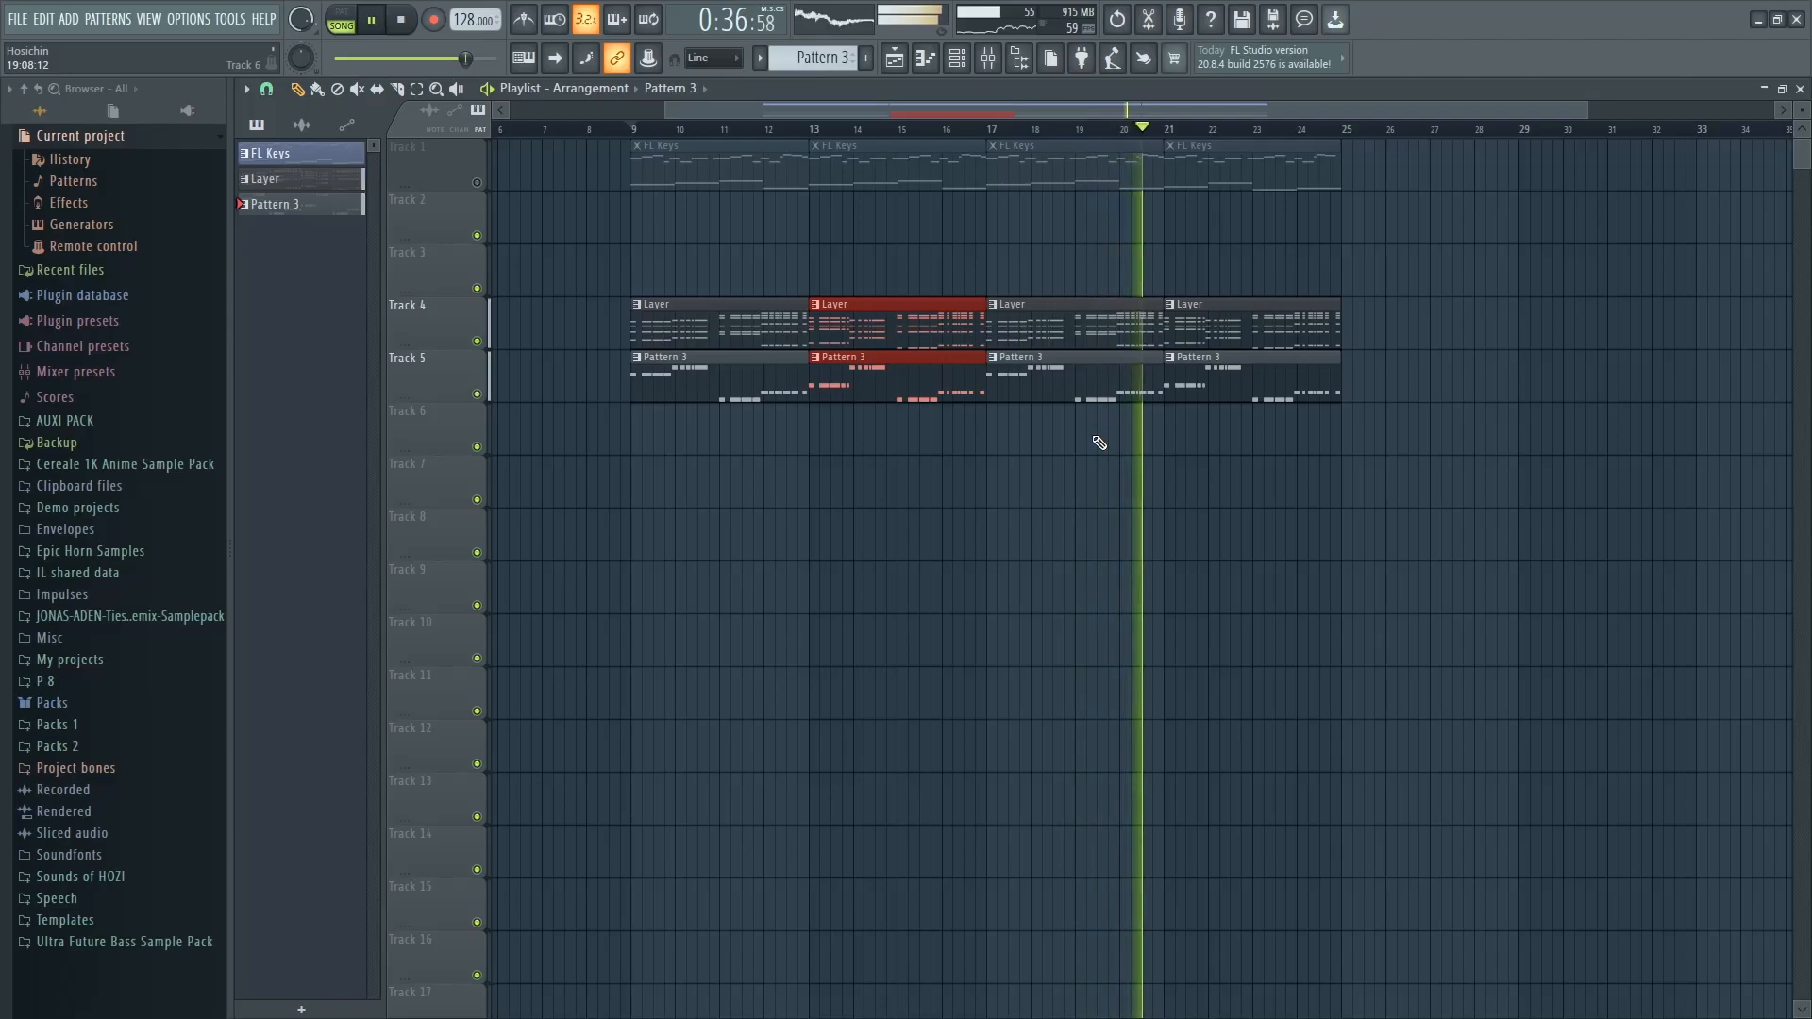
In the Layer pattern's piano roll, add G5 notes above the chord hits at bar 5 in the same rhythm, and play them
double_click(1182, 339)
left_click_drag(1087, 526, 1291, 596)
key("space")
mouse_move(852, 382)
left_mouse_down()
mouse_move(971, 368)
mouse_move(851, 388)
left_mouse_up()
scroll(851, 388, "up", 4)
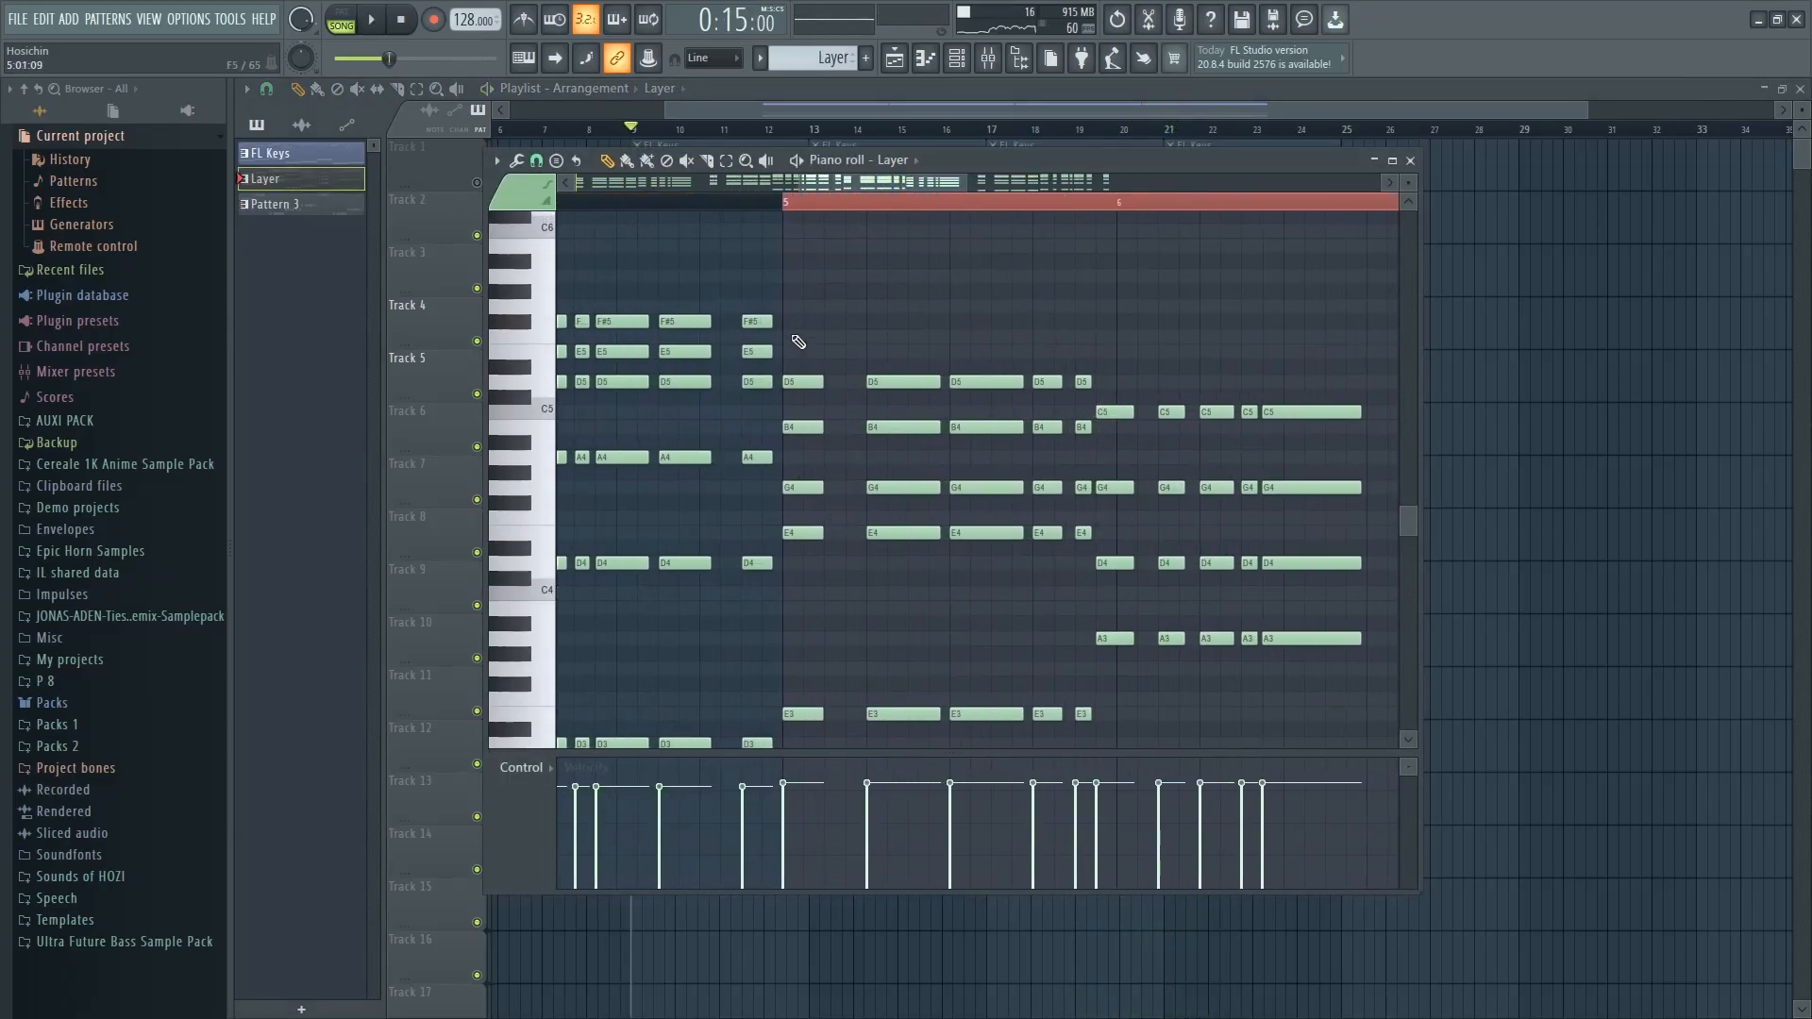
left_click_drag(808, 391, 1083, 302)
key("space")
left_click(797, 203)
key("space")
left_click_drag(776, 318, 808, 368)
key("space")
key("ctrl+z")
Add E5 notes above the C5 chord hits around bar 6, listen to them, and close the piano roll
key("space")
key("space")
left_click_drag(907, 405, 789, 416)
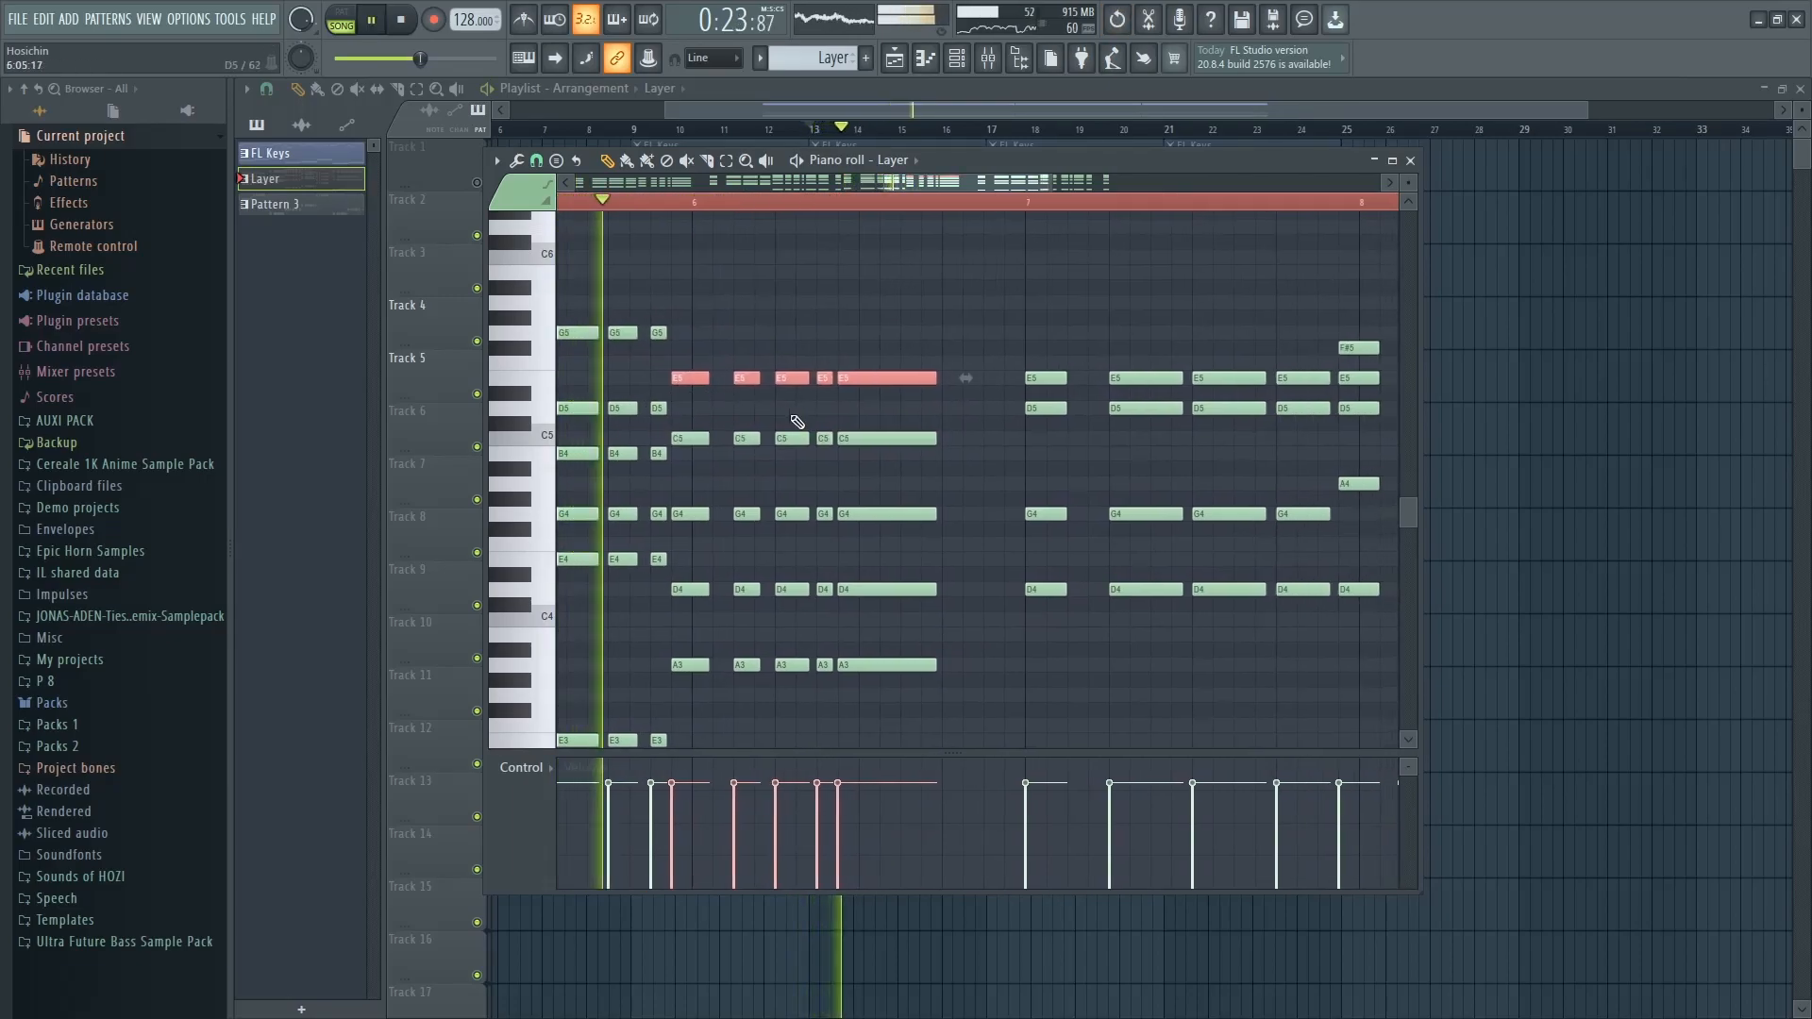
left_click_drag(953, 410, 860, 438)
scroll(859, 438, "down", 3)
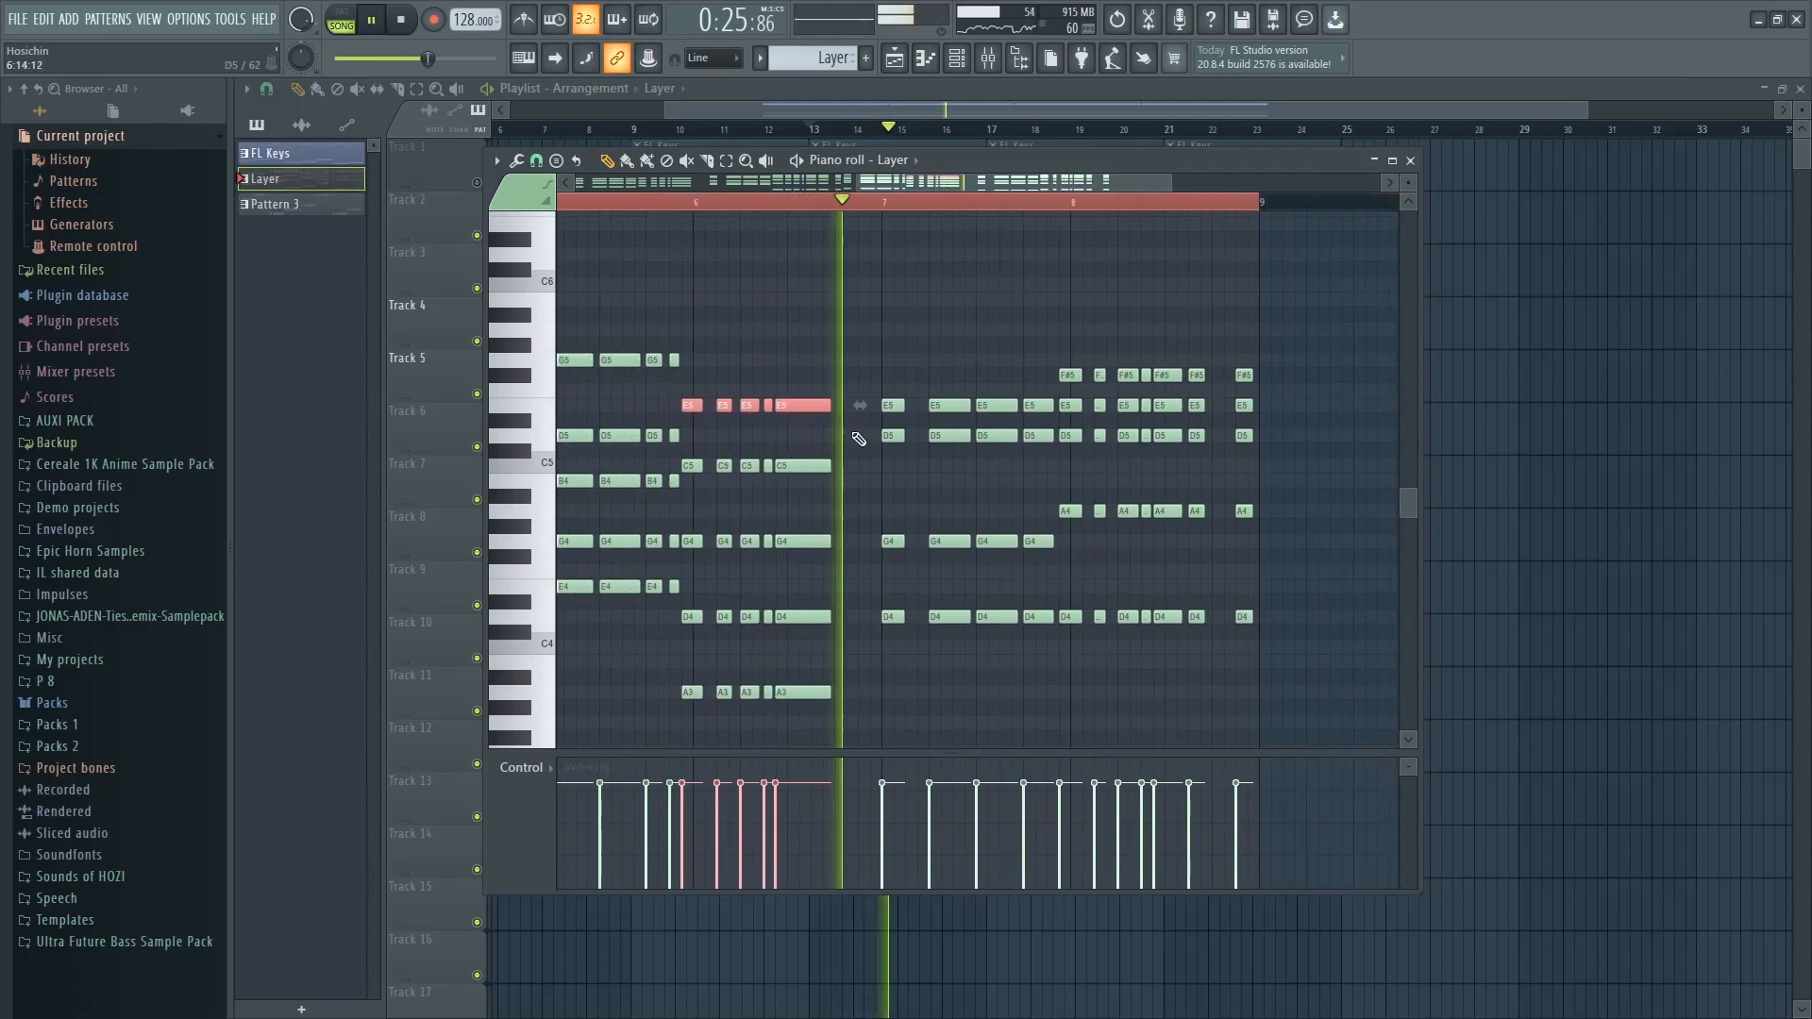
key("F7")
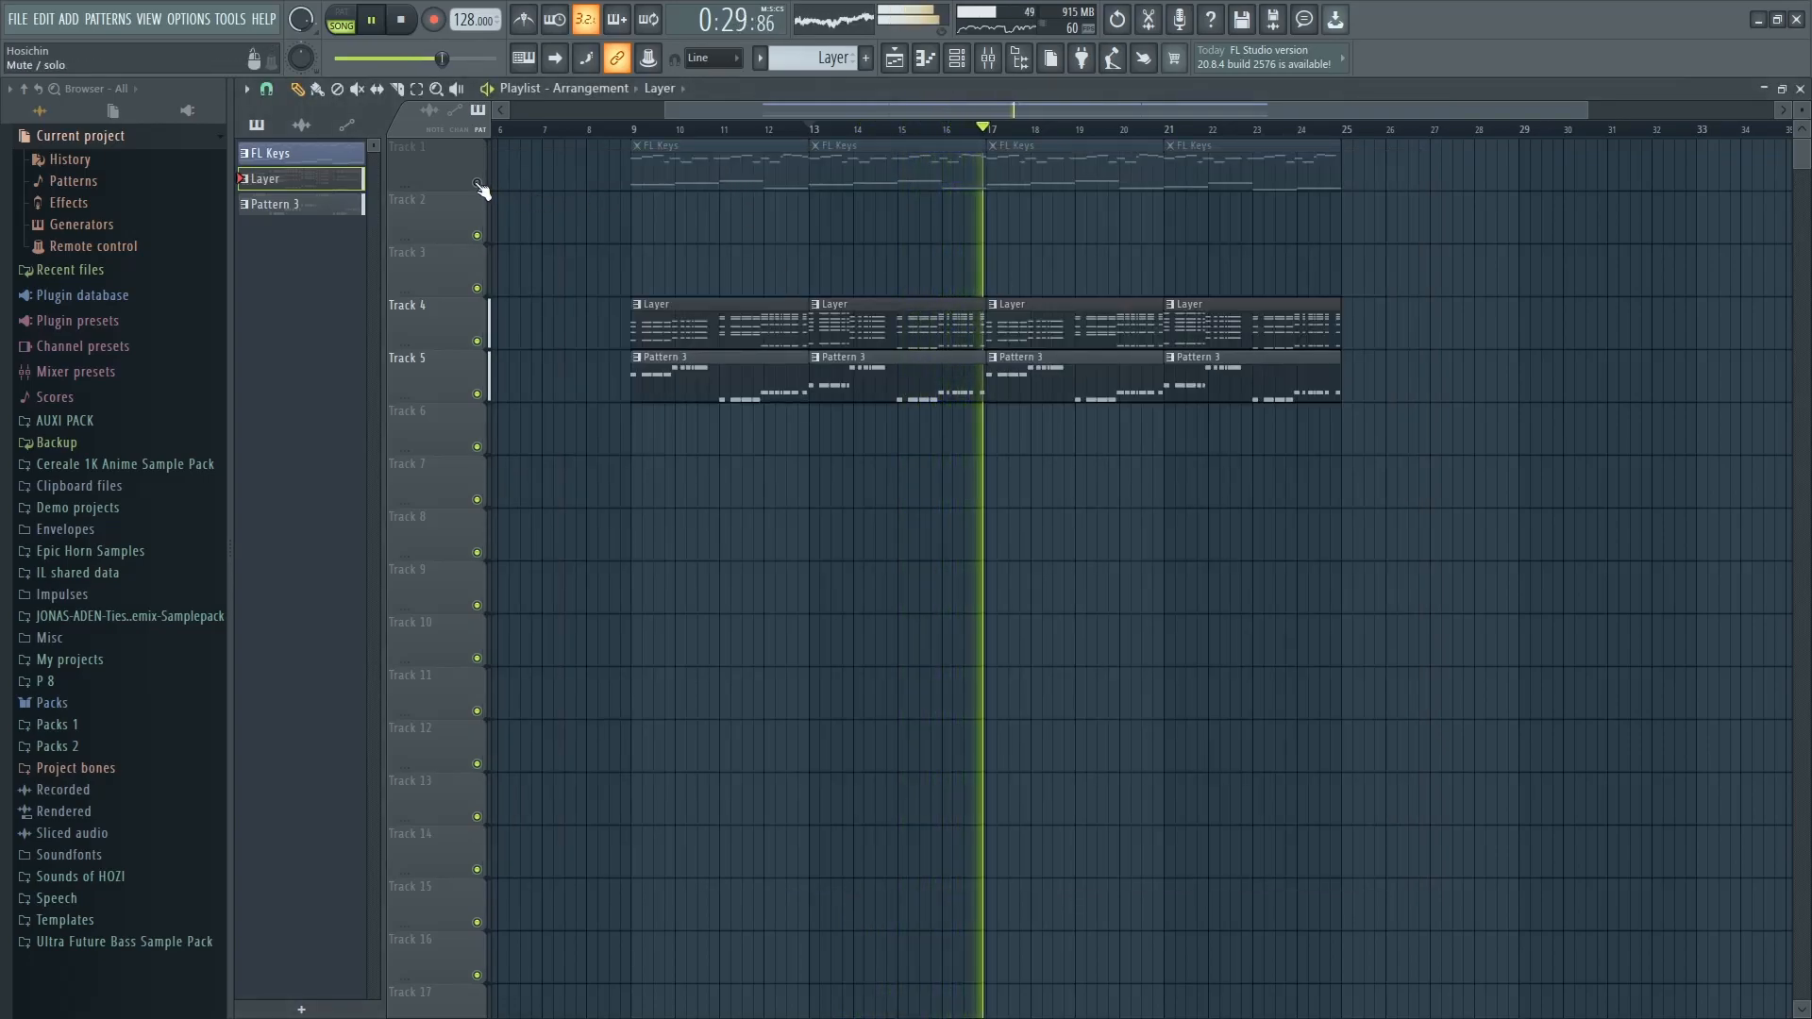
key("space")
Open the Serum #5 lead from the channel rack and audition it soloed
left_click(961, 58)
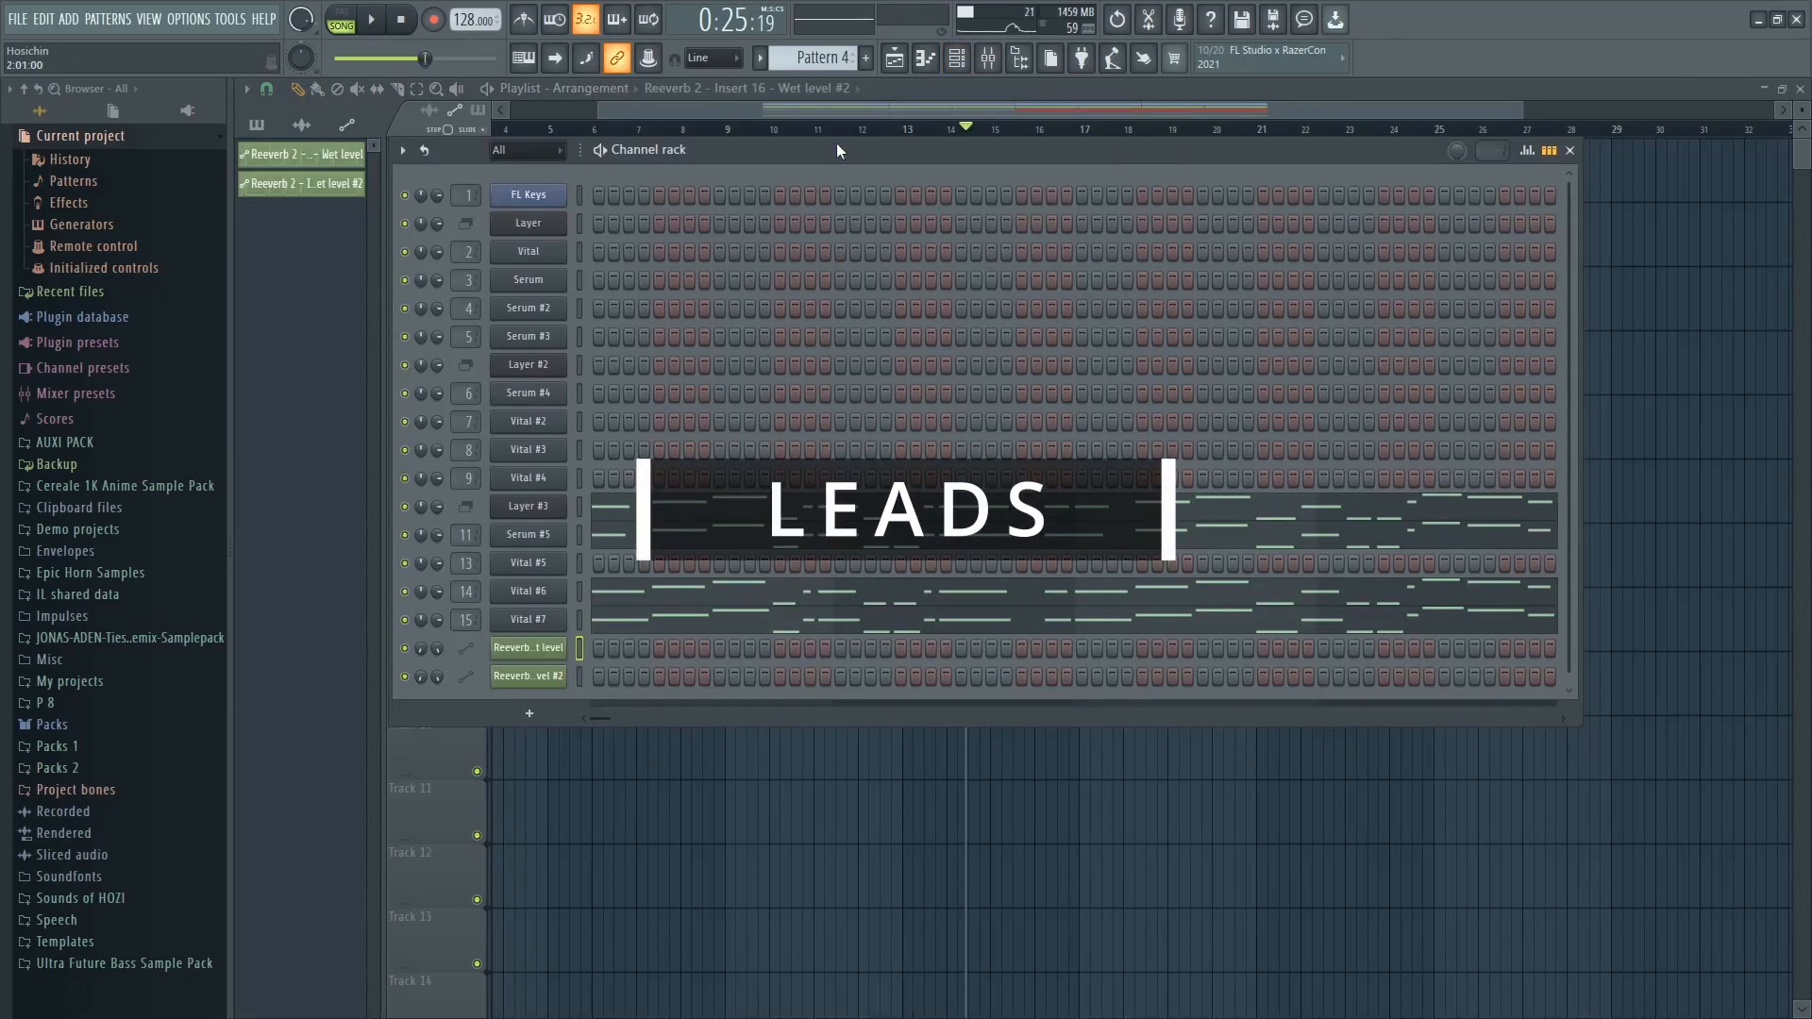
left_click_drag(836, 144, 933, 172)
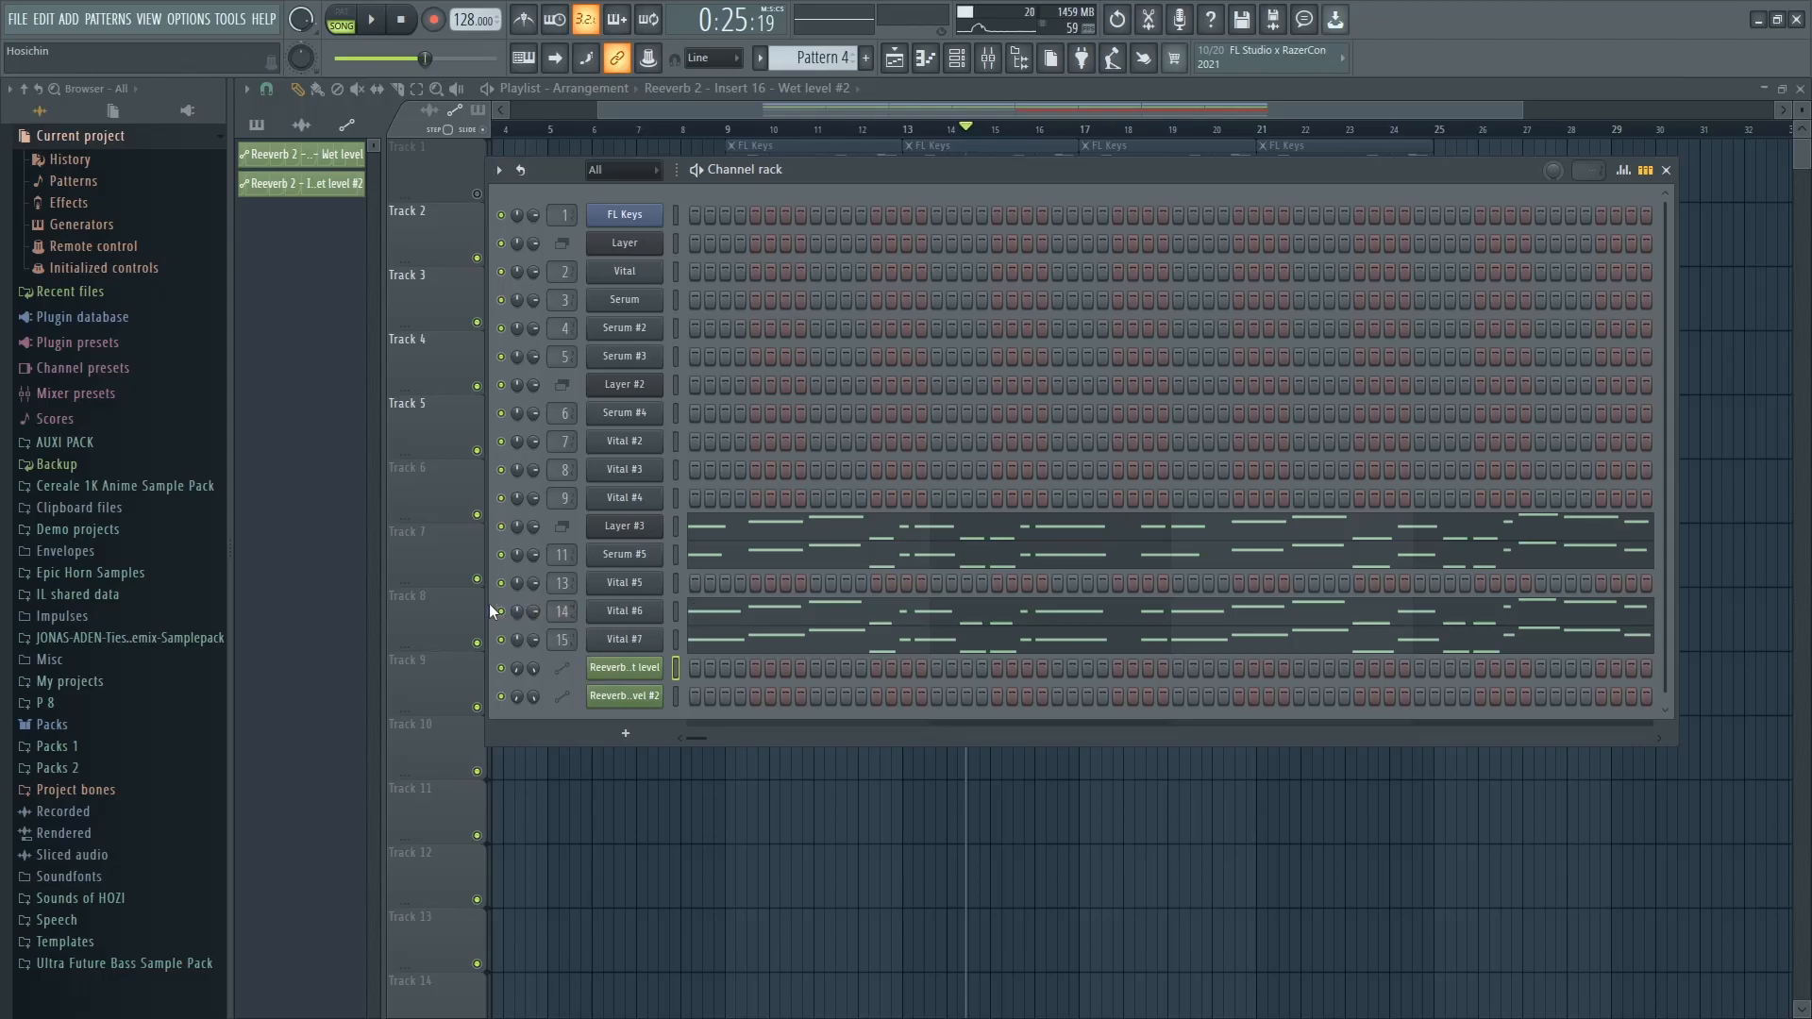
left_click(611, 556)
left_click_drag(676, 159, 857, 168)
key("space")
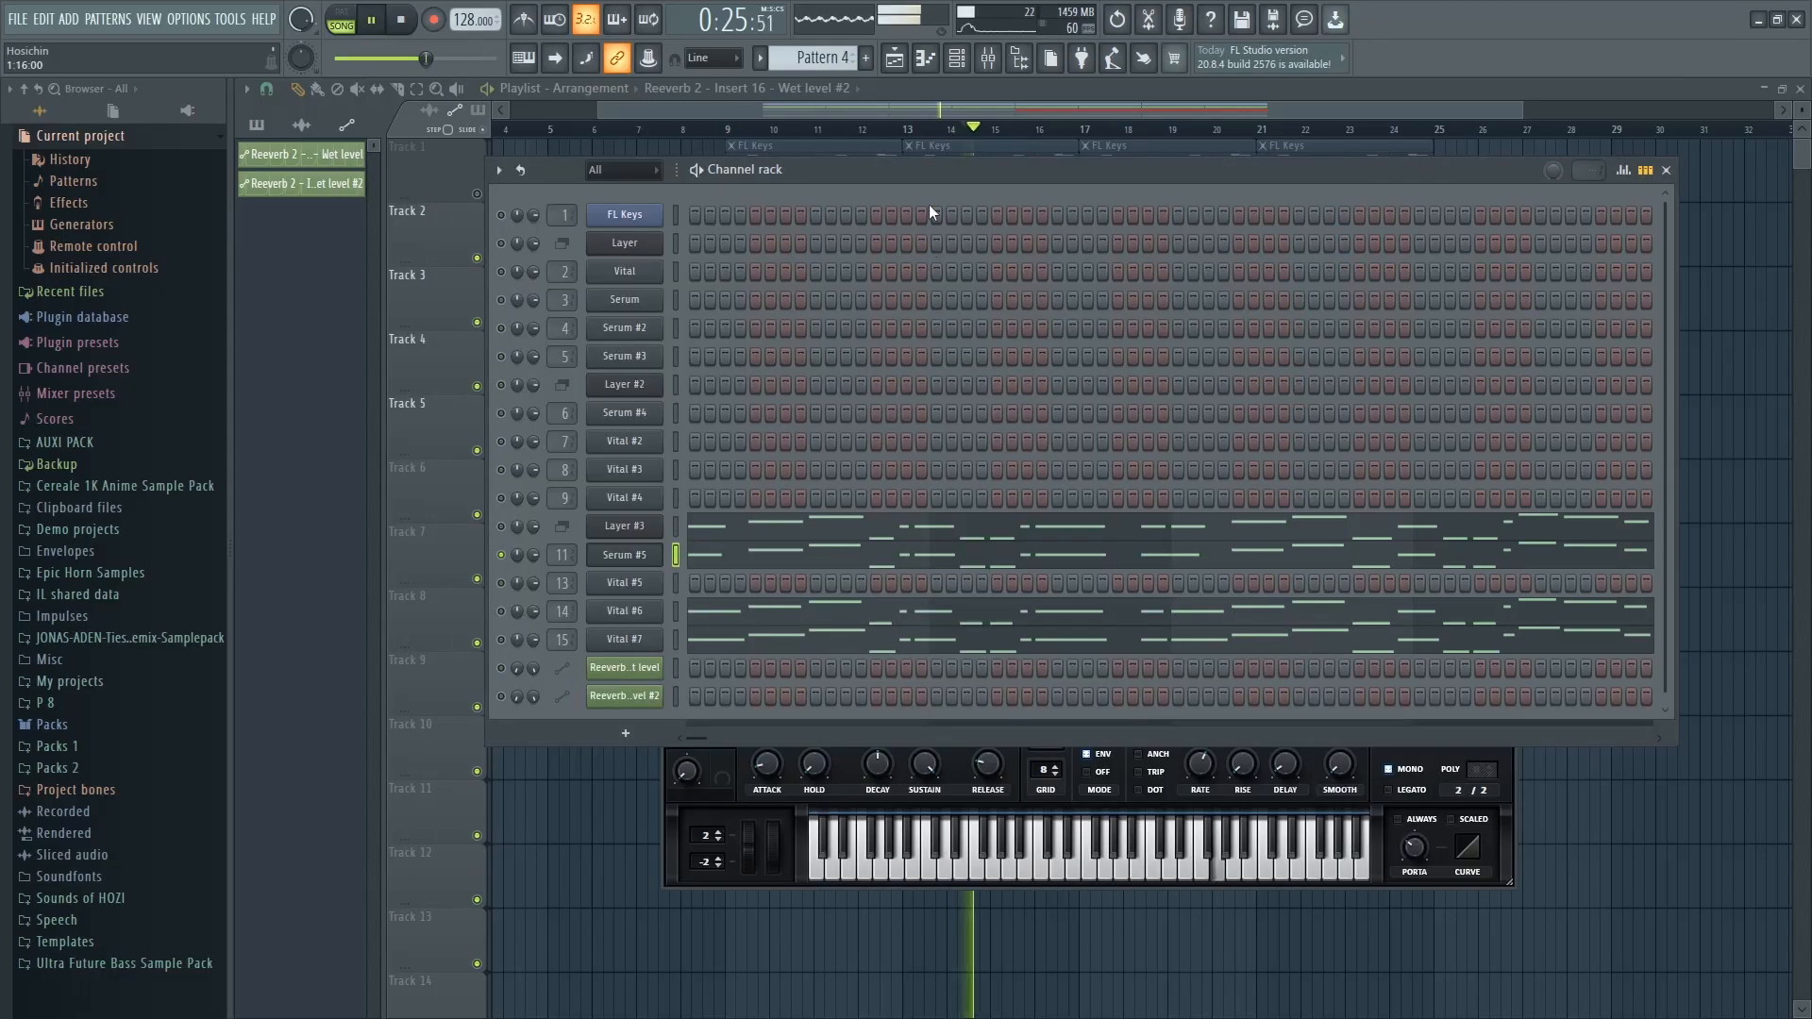
left_click_drag(977, 163, 934, 160)
Audition the Vital #5, Vital #6 and Vital #7 lead layers soloed one after another
left_click(346, 695)
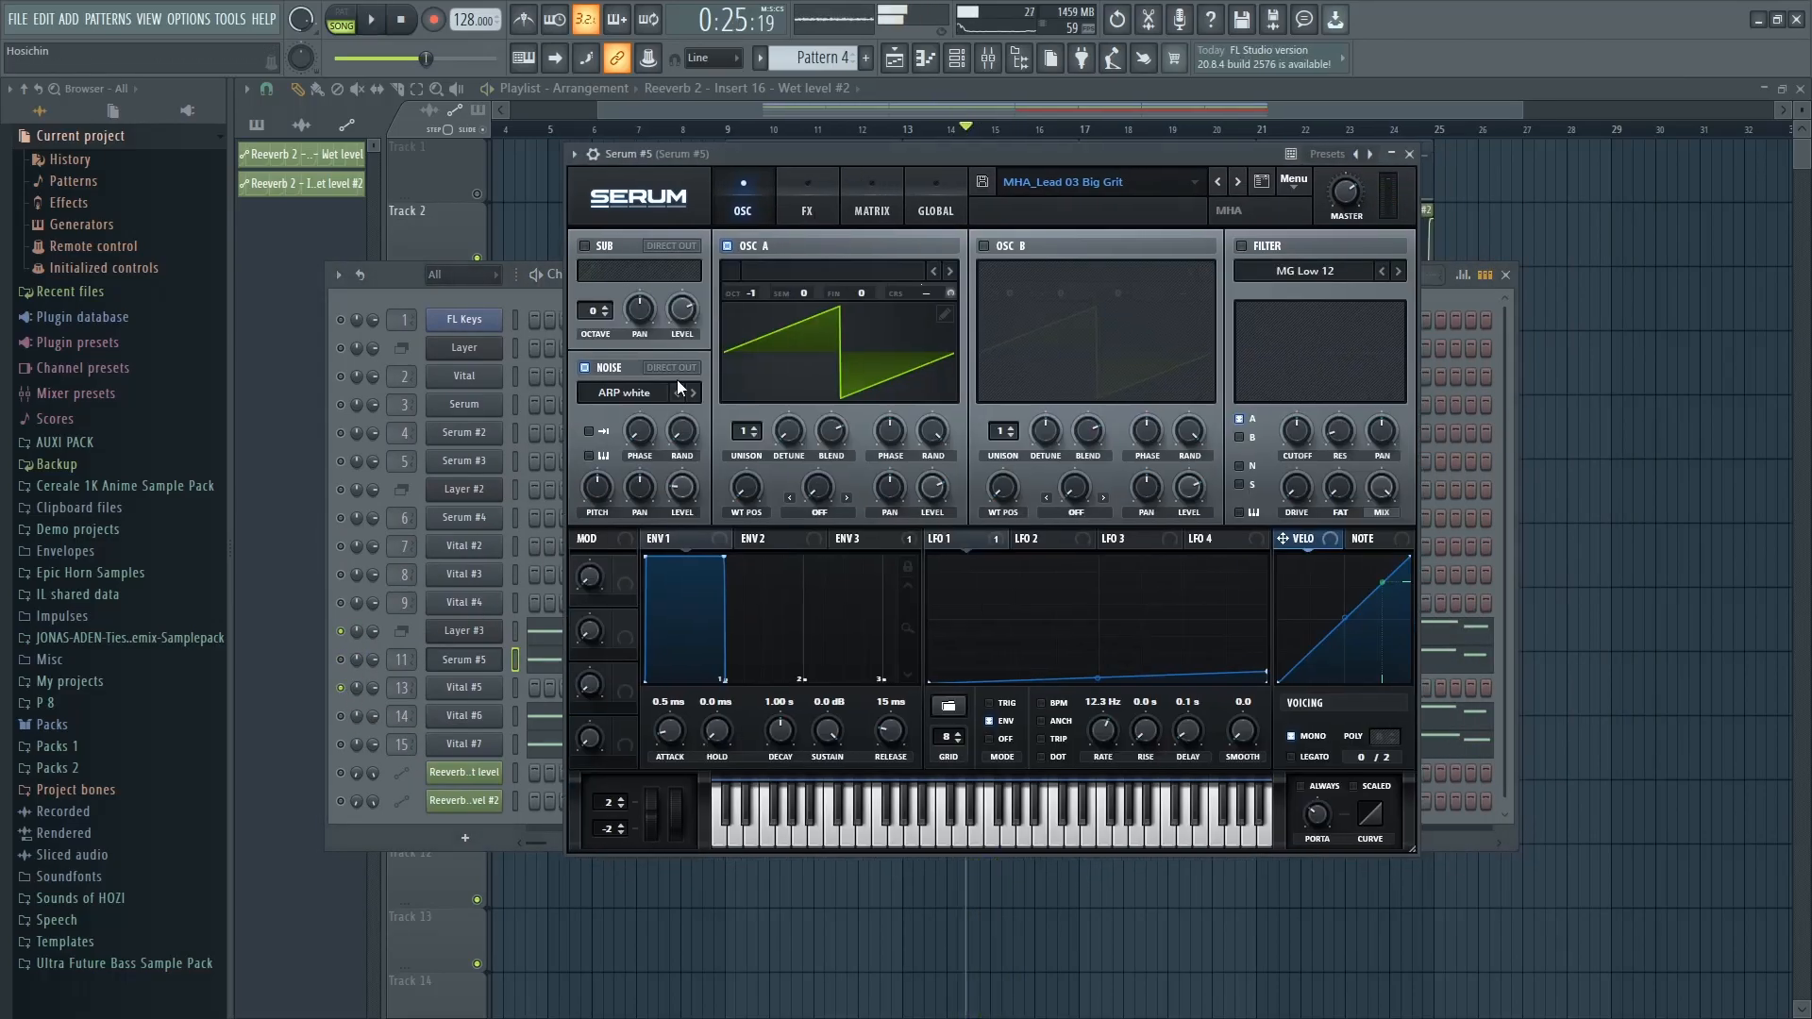
left_click(342, 719)
left_click_drag(908, 161, 917, 151)
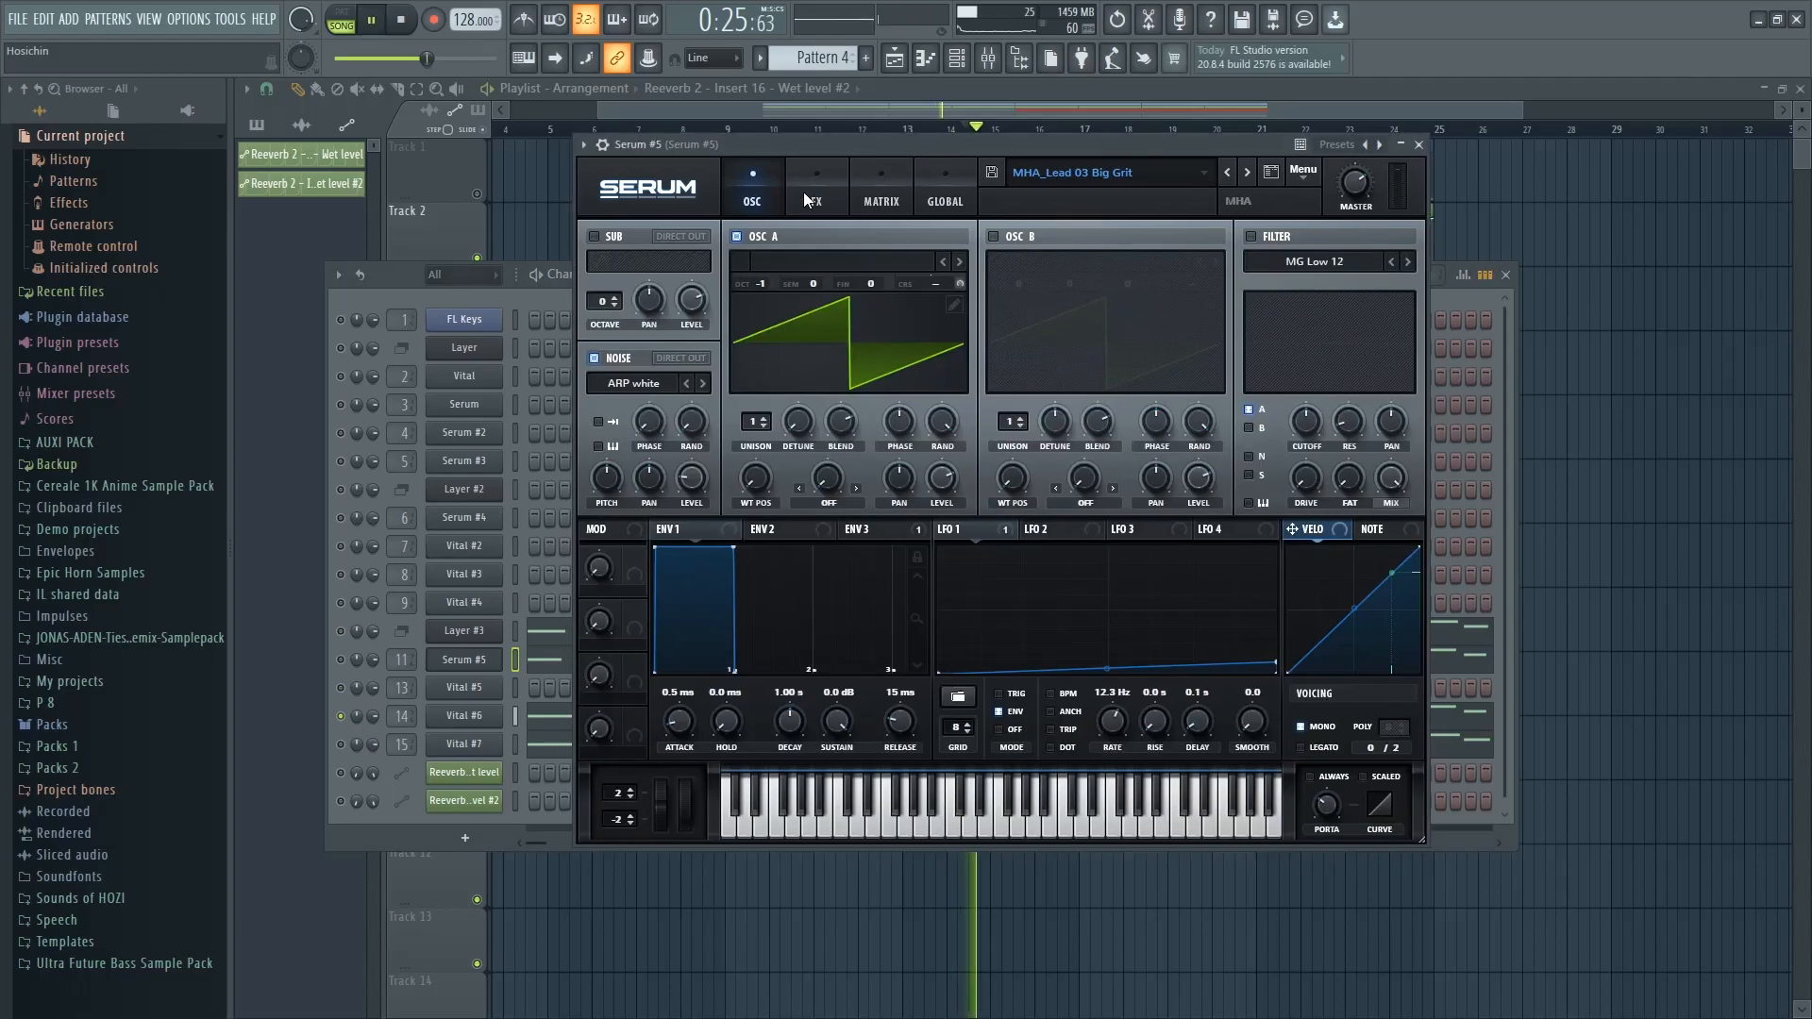
left_click(824, 167)
left_click(778, 173)
left_click_drag(806, 138, 811, 138)
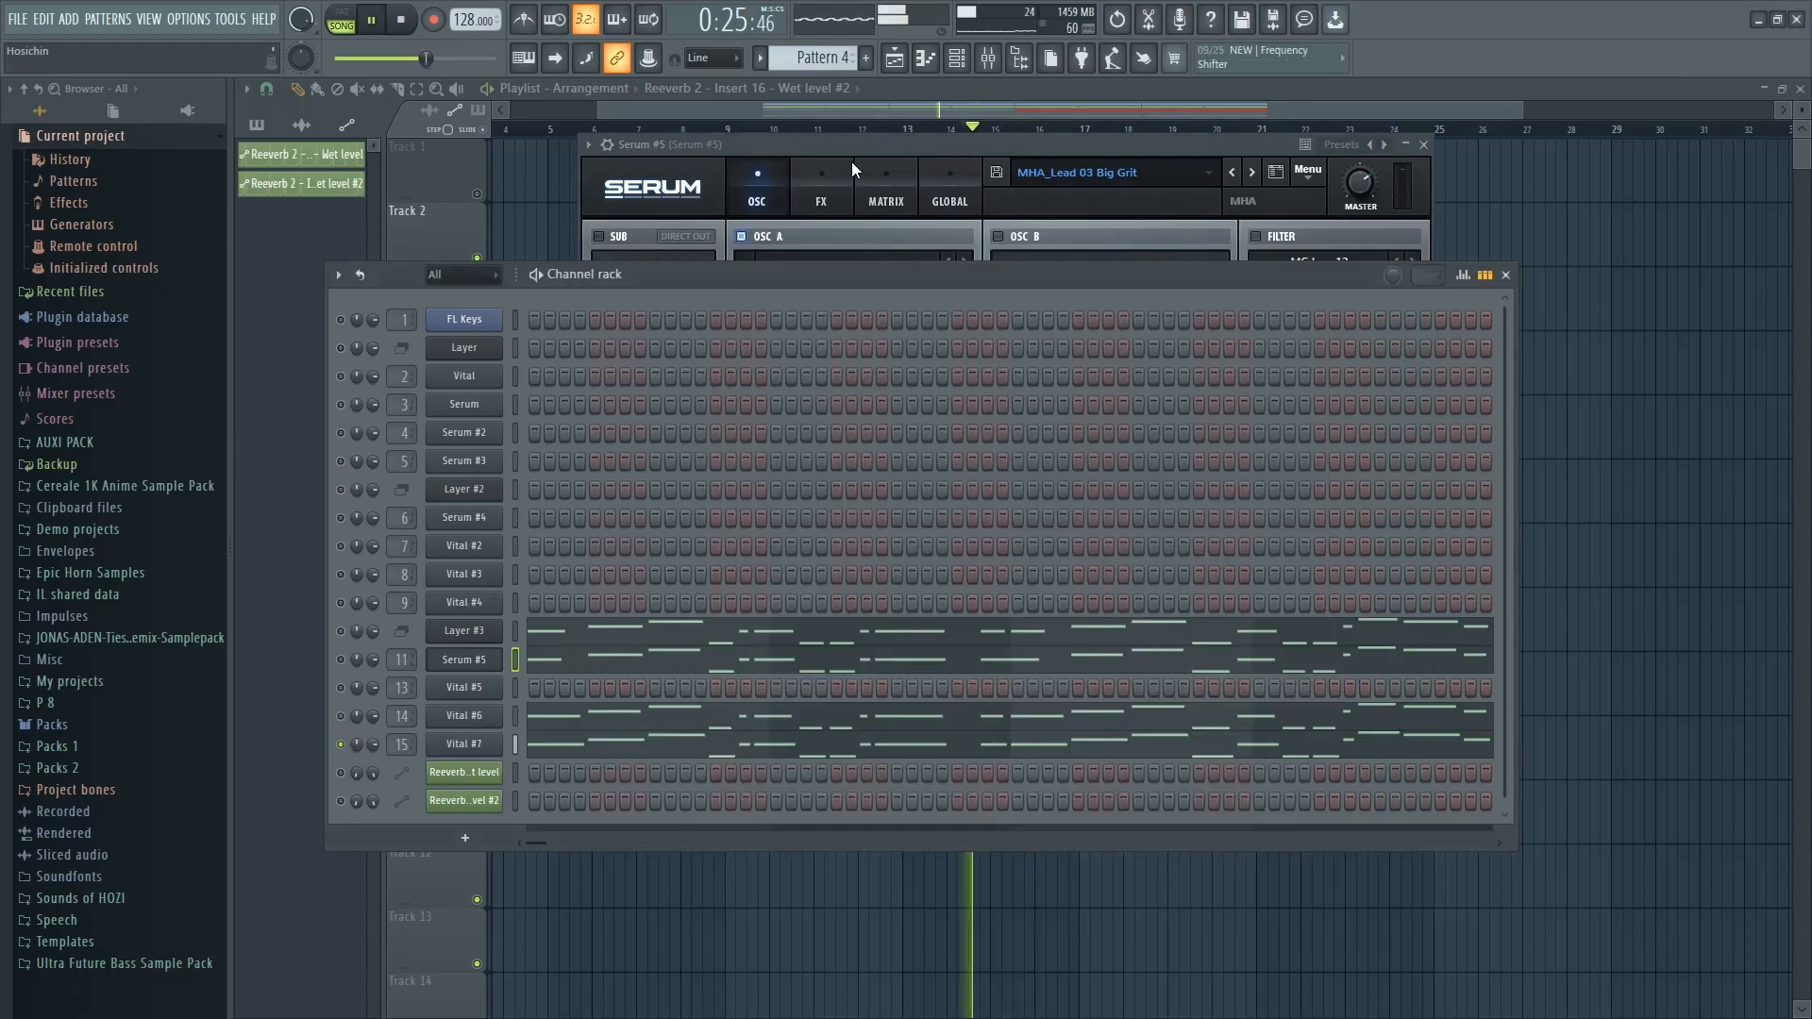
Review the Serum #5 and Vital #7 lead presets during playback, closing the synth windows and the channel rack
left_click(851, 161)
left_click_drag(824, 145, 803, 140)
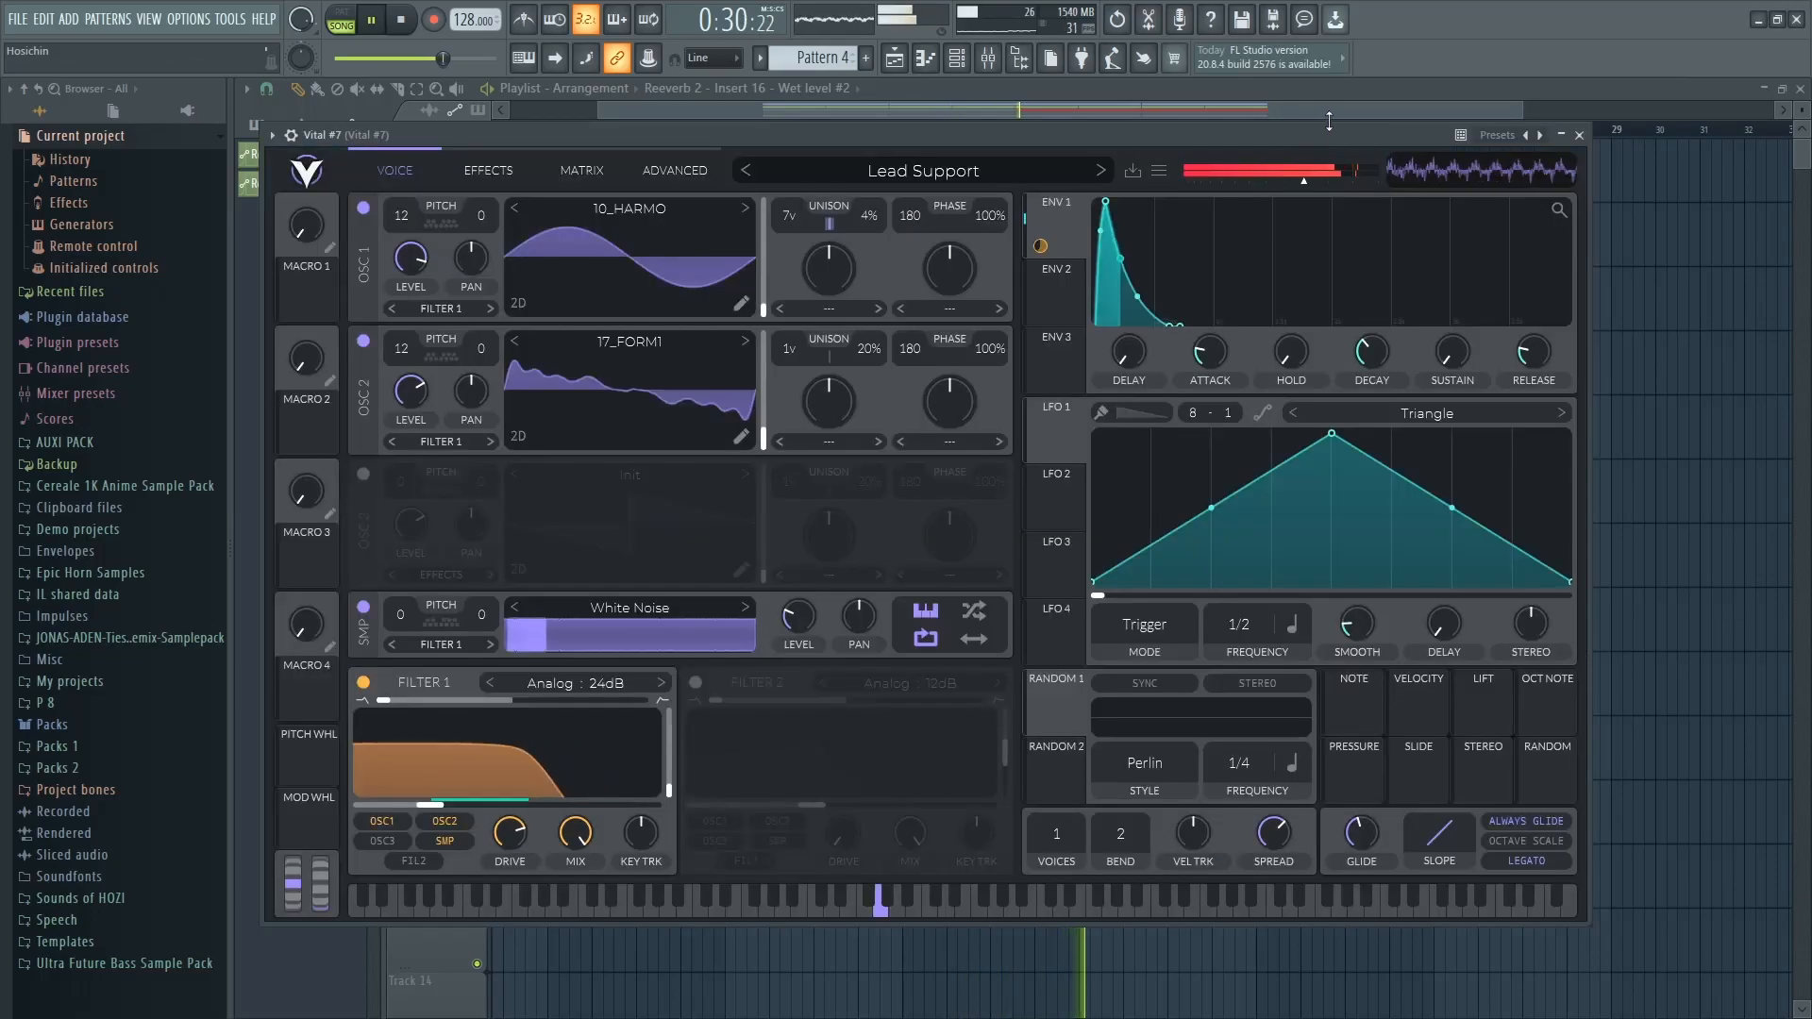
mouse_move(1314, 134)
left_mouse_down()
mouse_move(1261, 140)
mouse_move(1337, 129)
left_mouse_up()
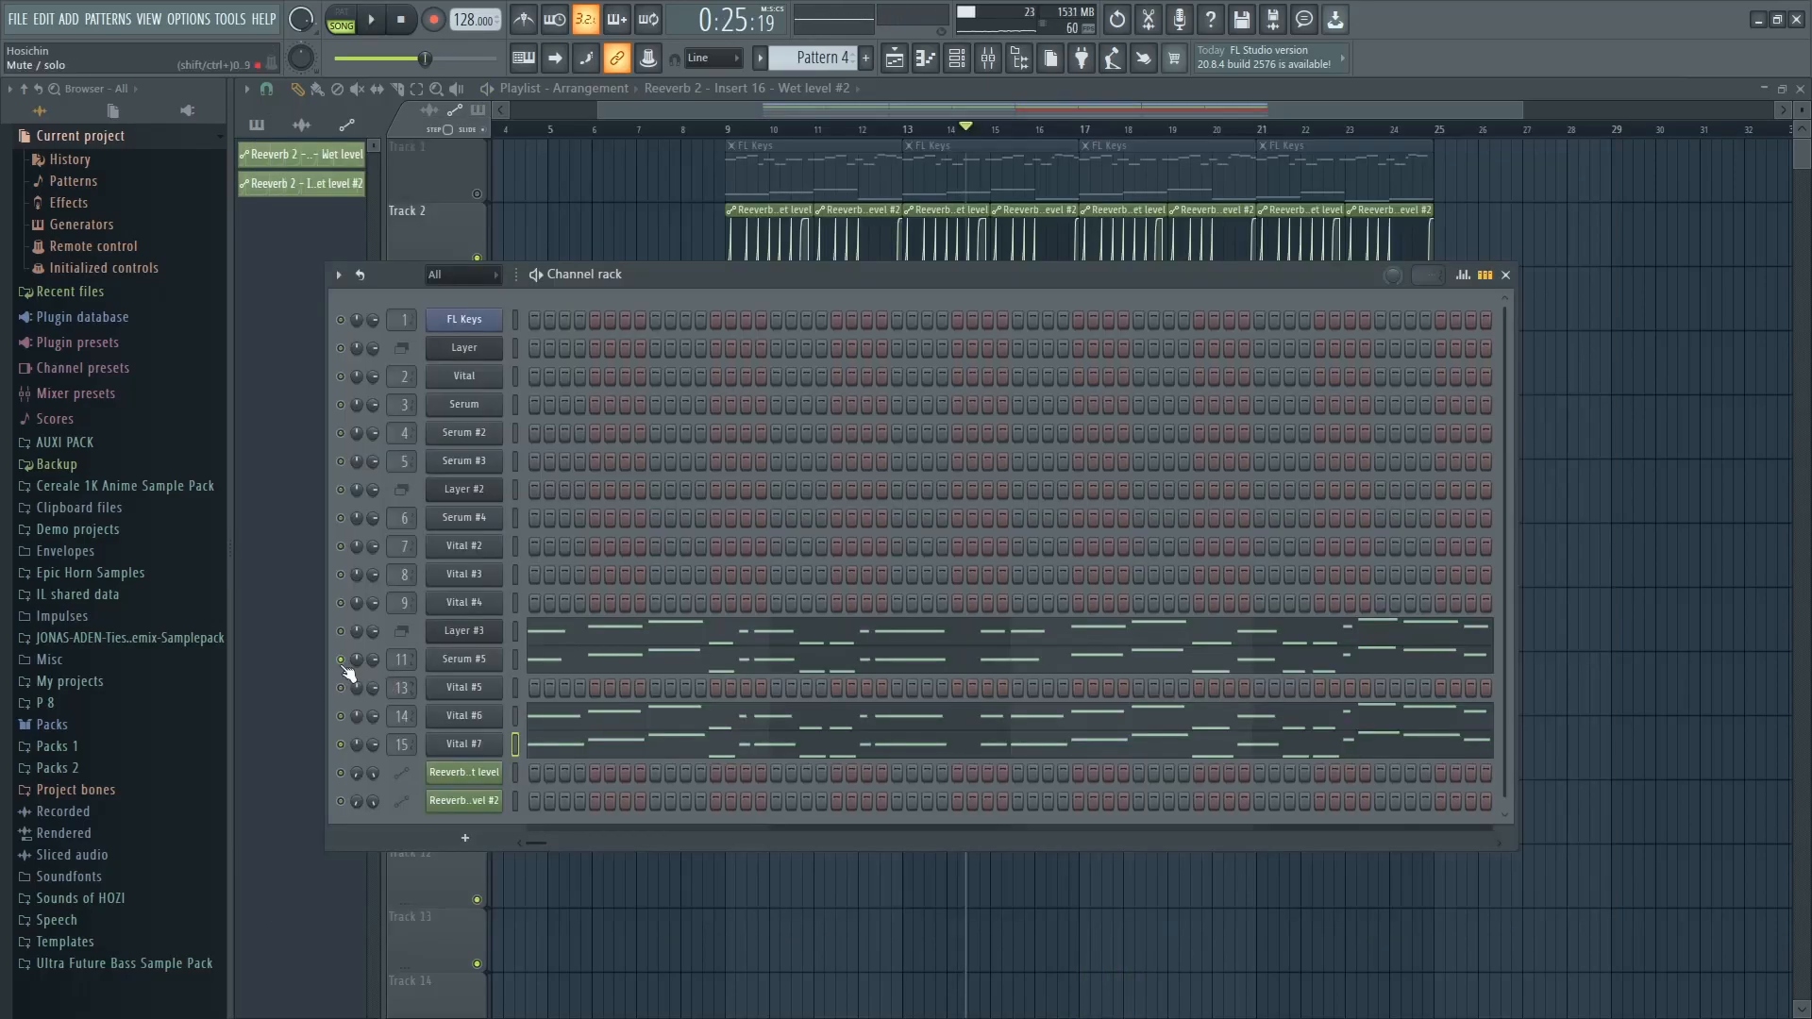
key("space")
key("F6")
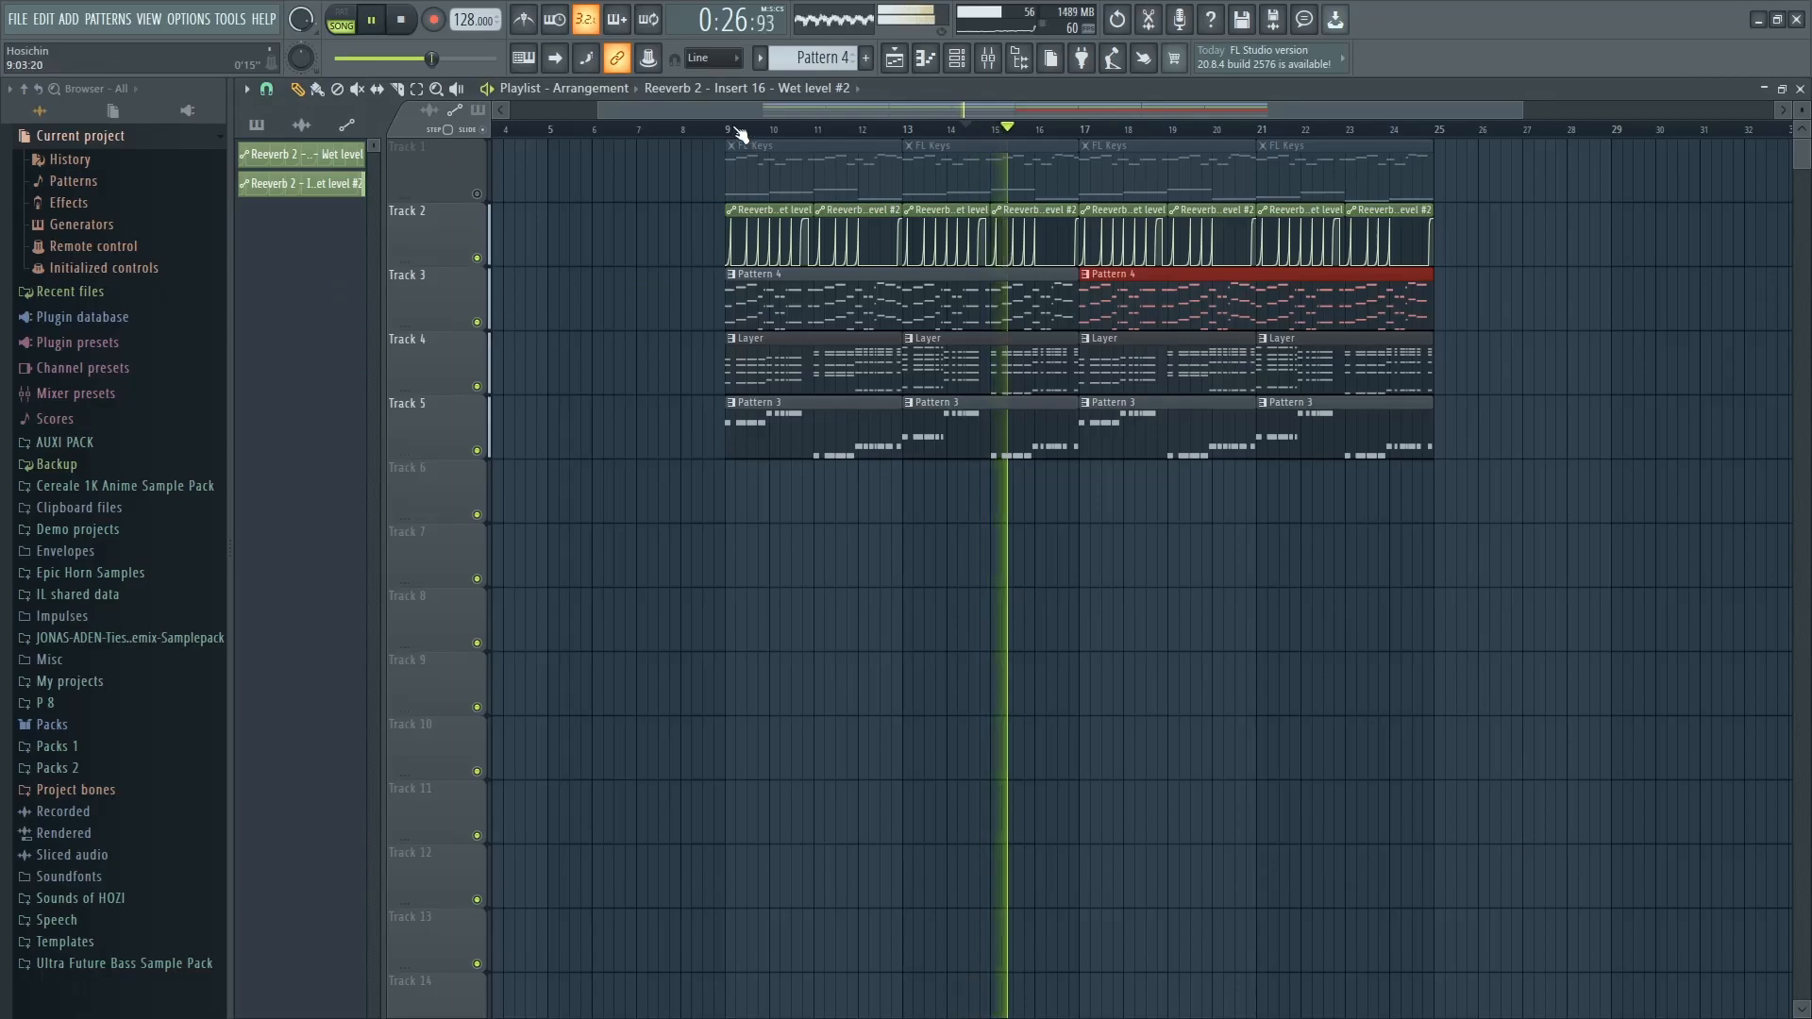
Deselect the playlist clips and examine the Maximus, Soundgoodizer and Fruity Reeverb 2 effects on mixer Insert 16
left_click(881, 481, "ctrl")
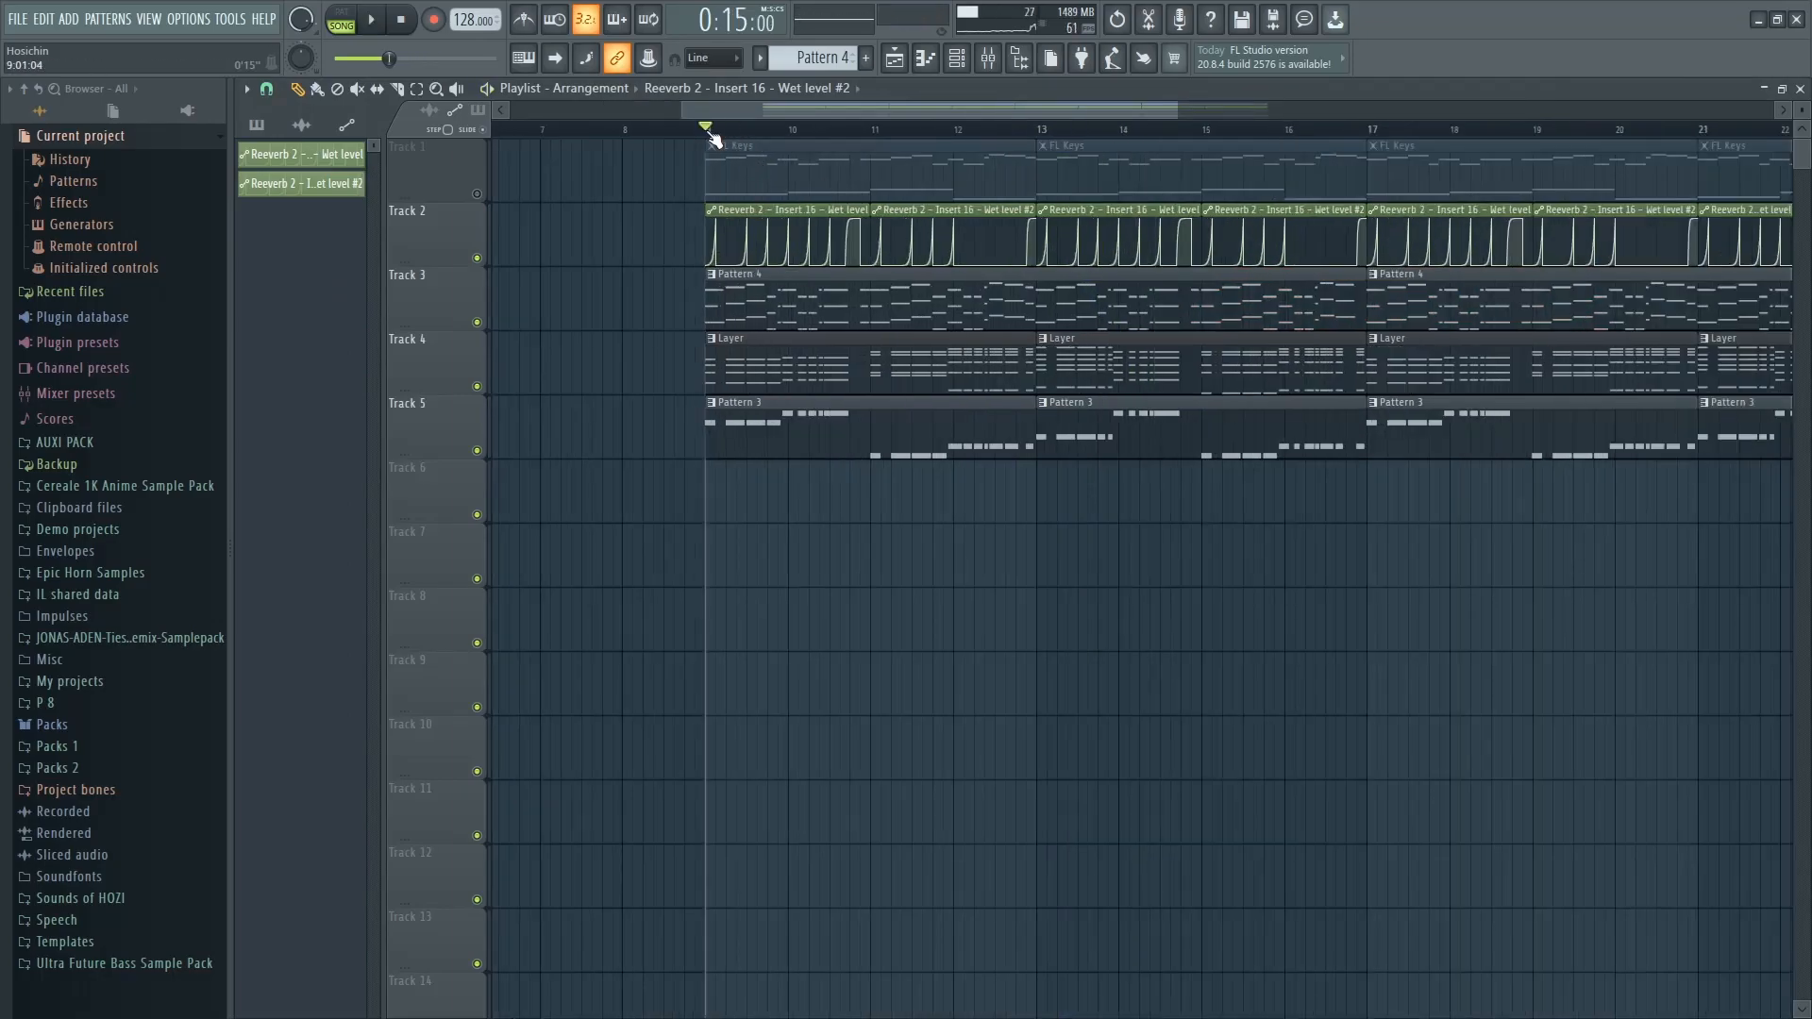
left_click(982, 60)
left_click(426, 490)
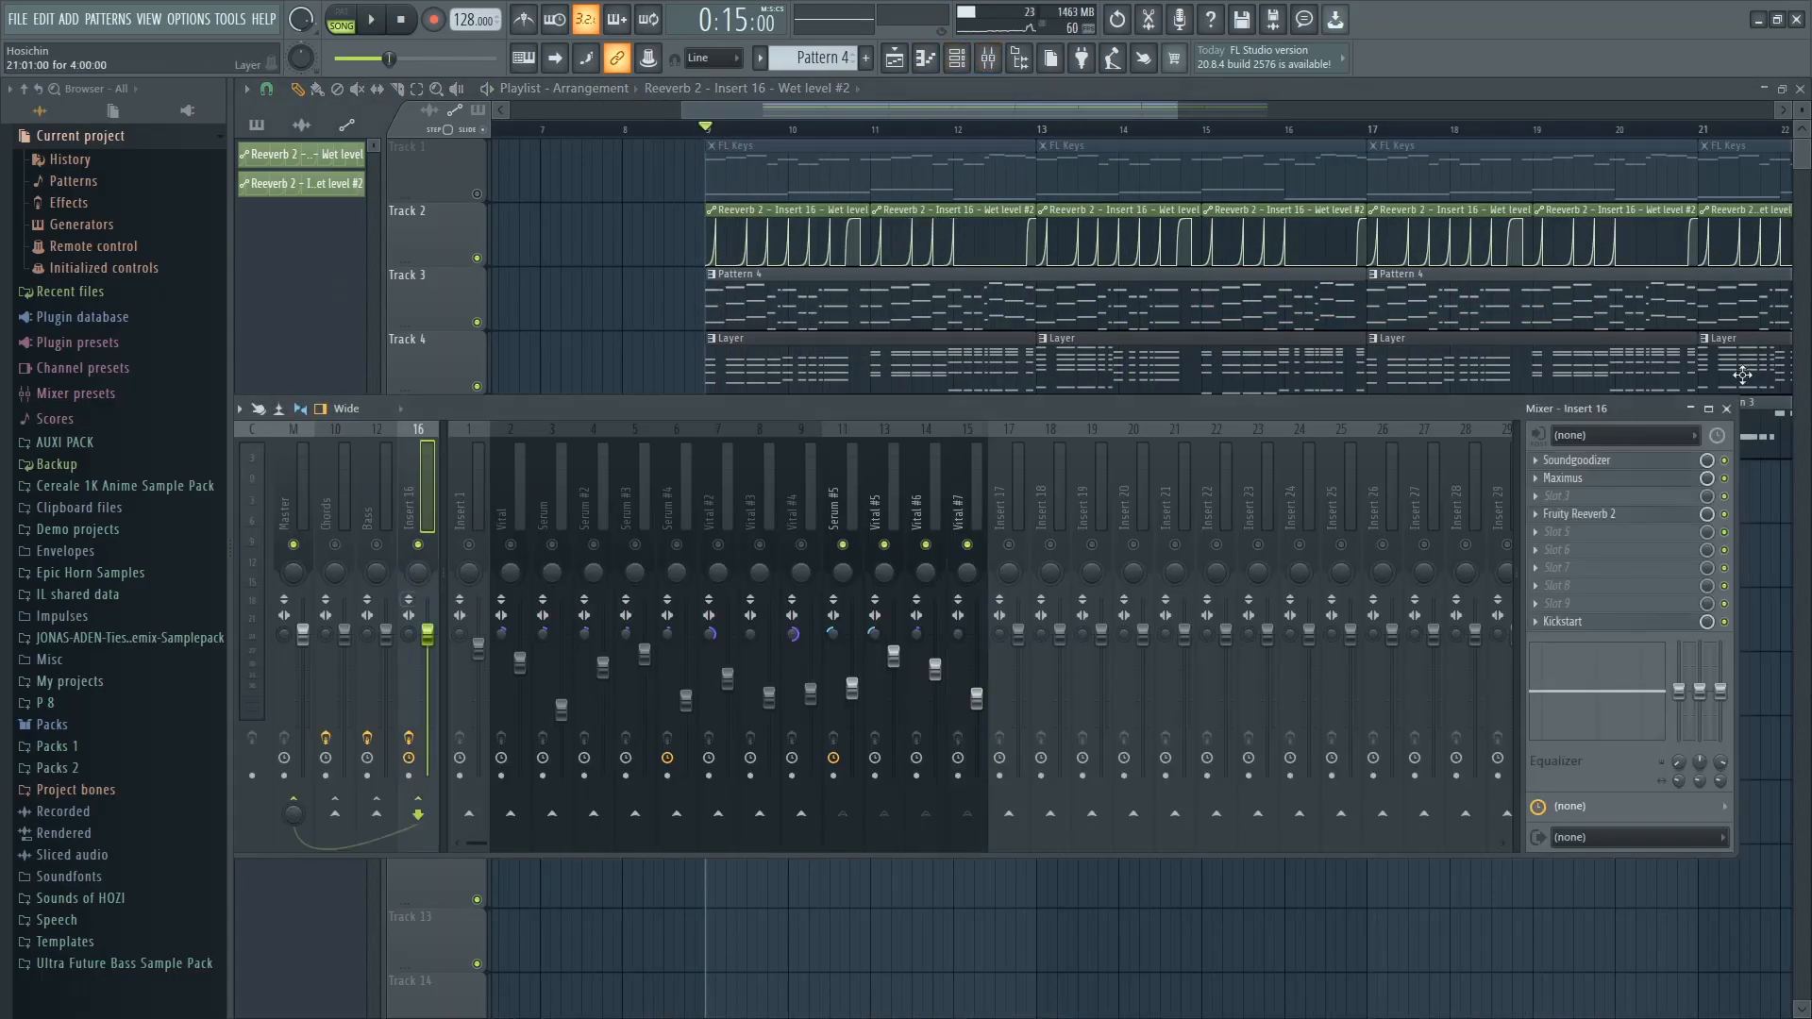
left_click(1593, 480)
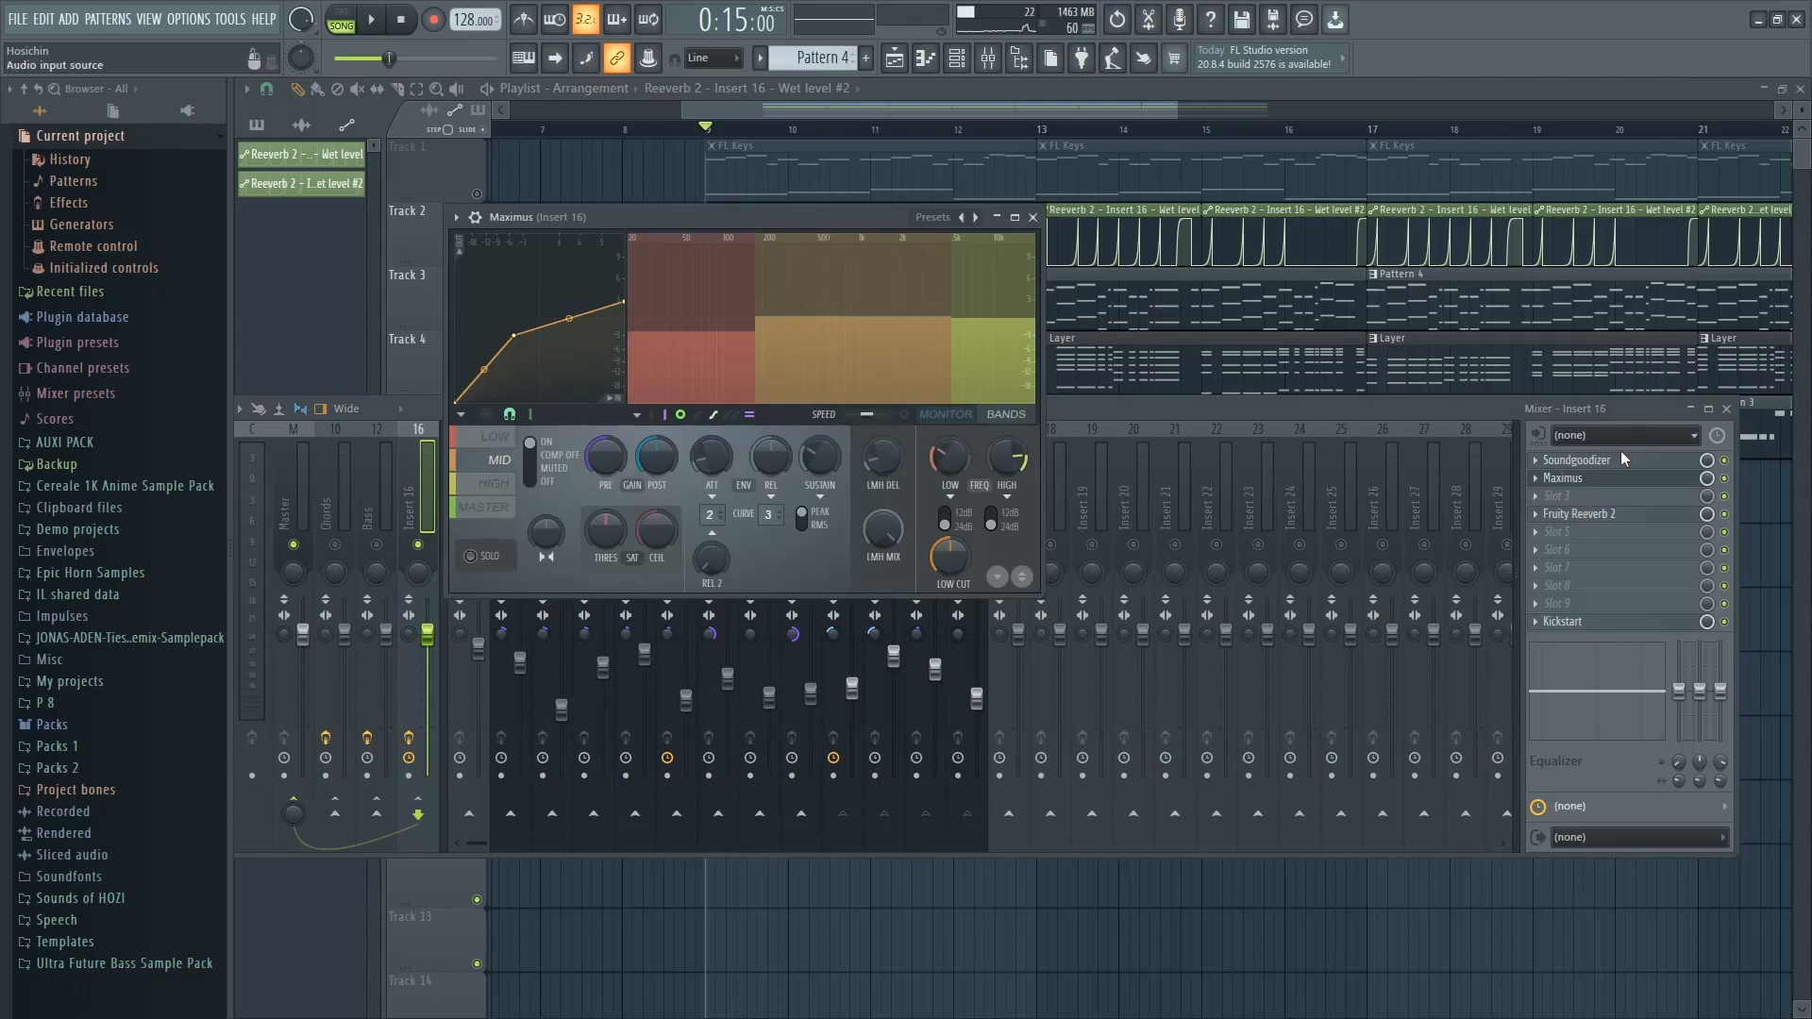
left_click(1598, 478)
left_click(1596, 461)
left_click(1587, 461)
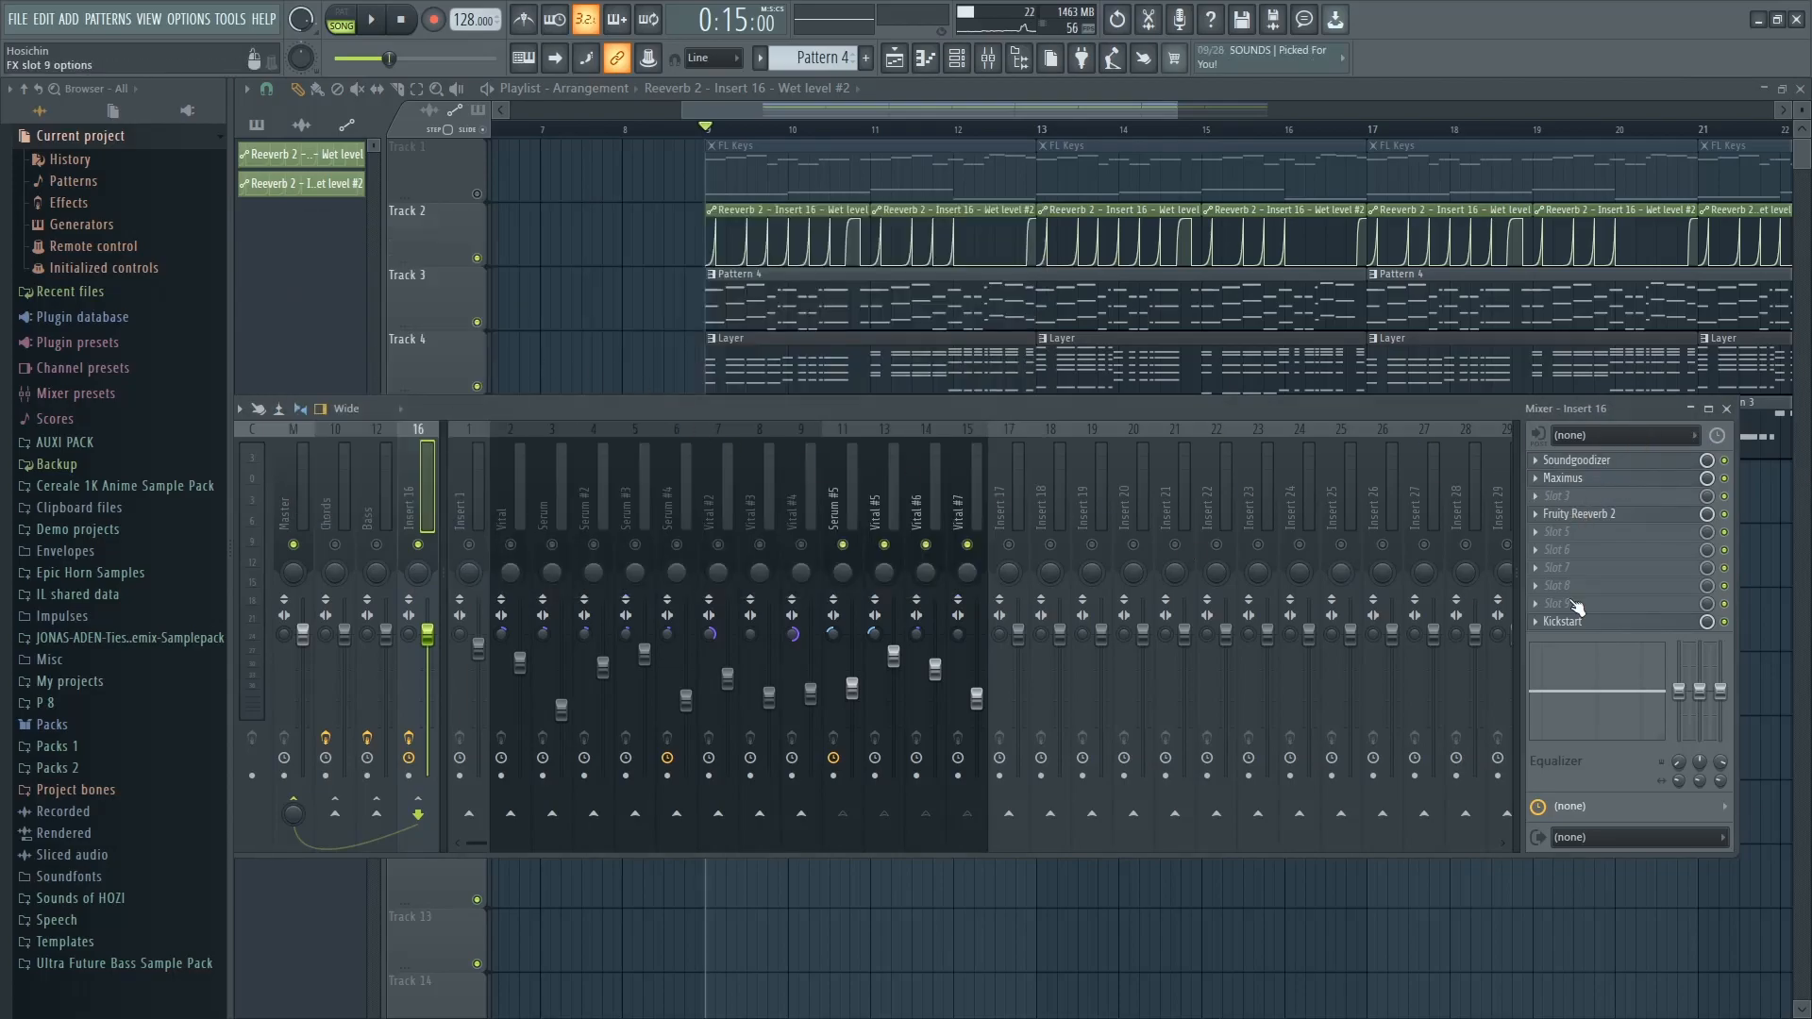
left_click(1604, 514)
key("Escape")
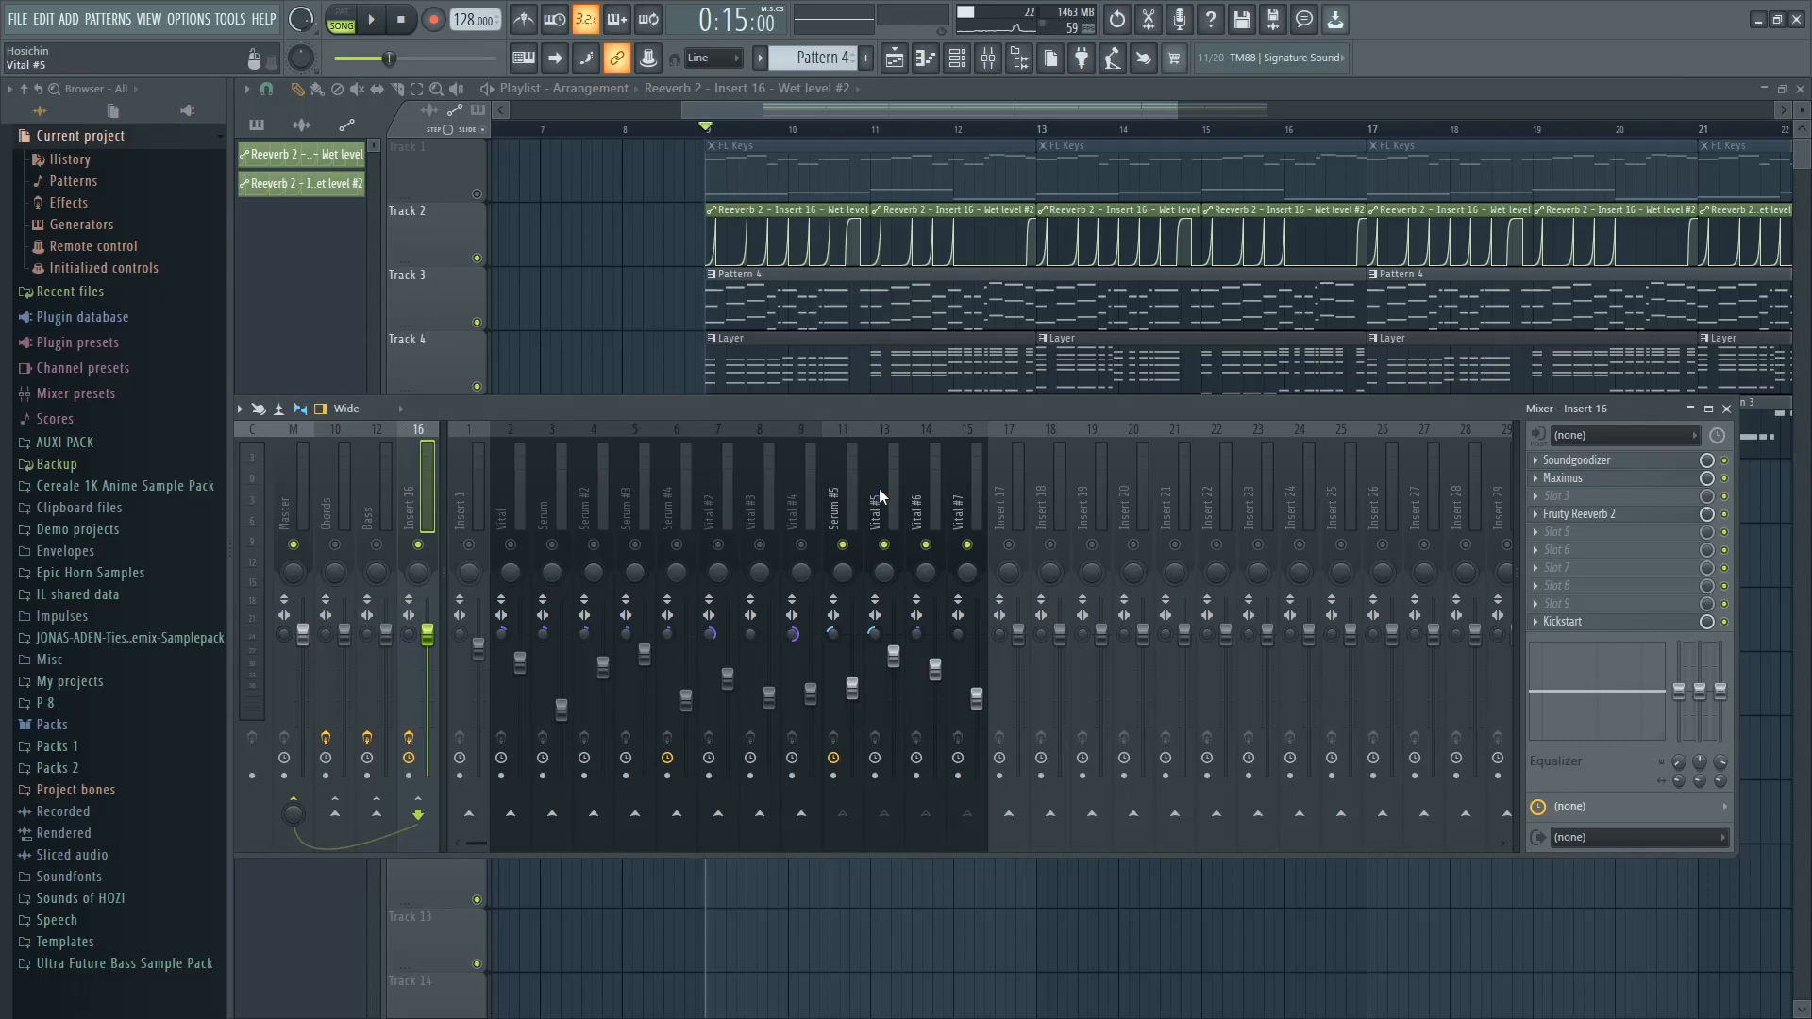
Load OTT in slot 3 of Insert 16, lower its depth during playback, and close its window
left_click(1528, 496)
left_click(1442, 318)
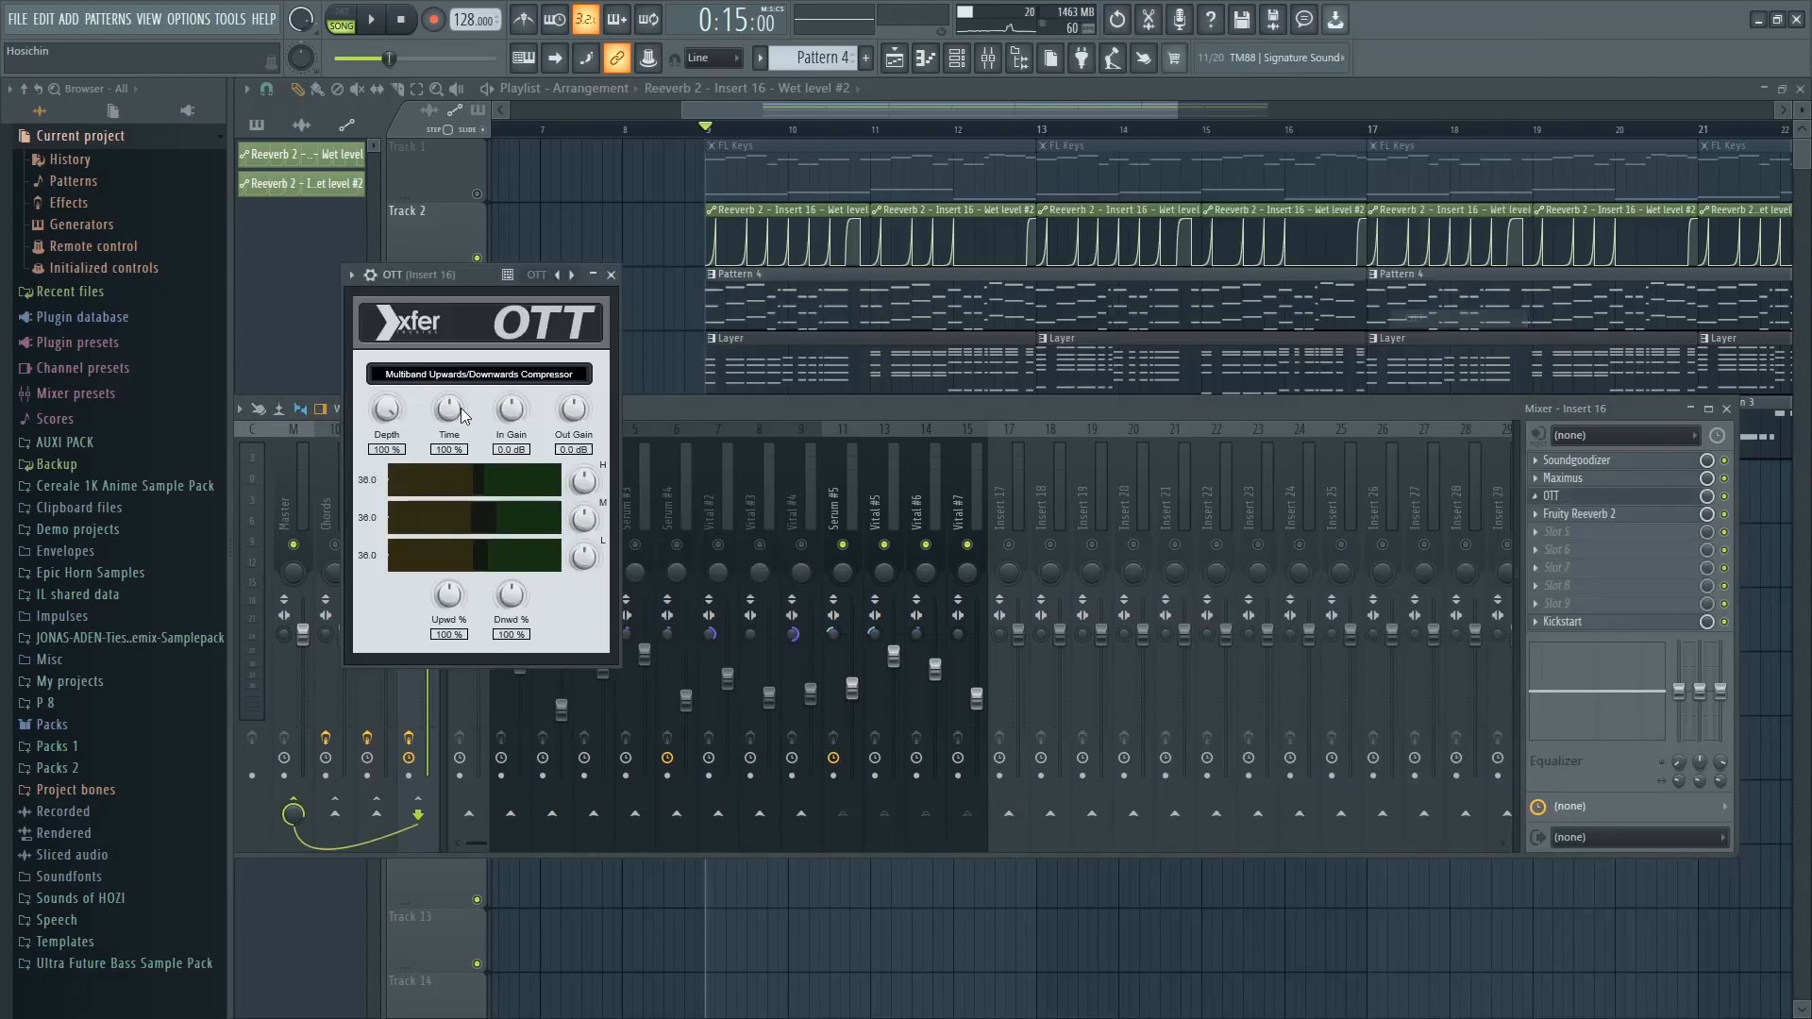
key("space")
left_click_drag(472, 281, 530, 287)
left_click_drag(447, 417, 477, 578)
left_click_drag(527, 277, 591, 287)
left_click(731, 292)
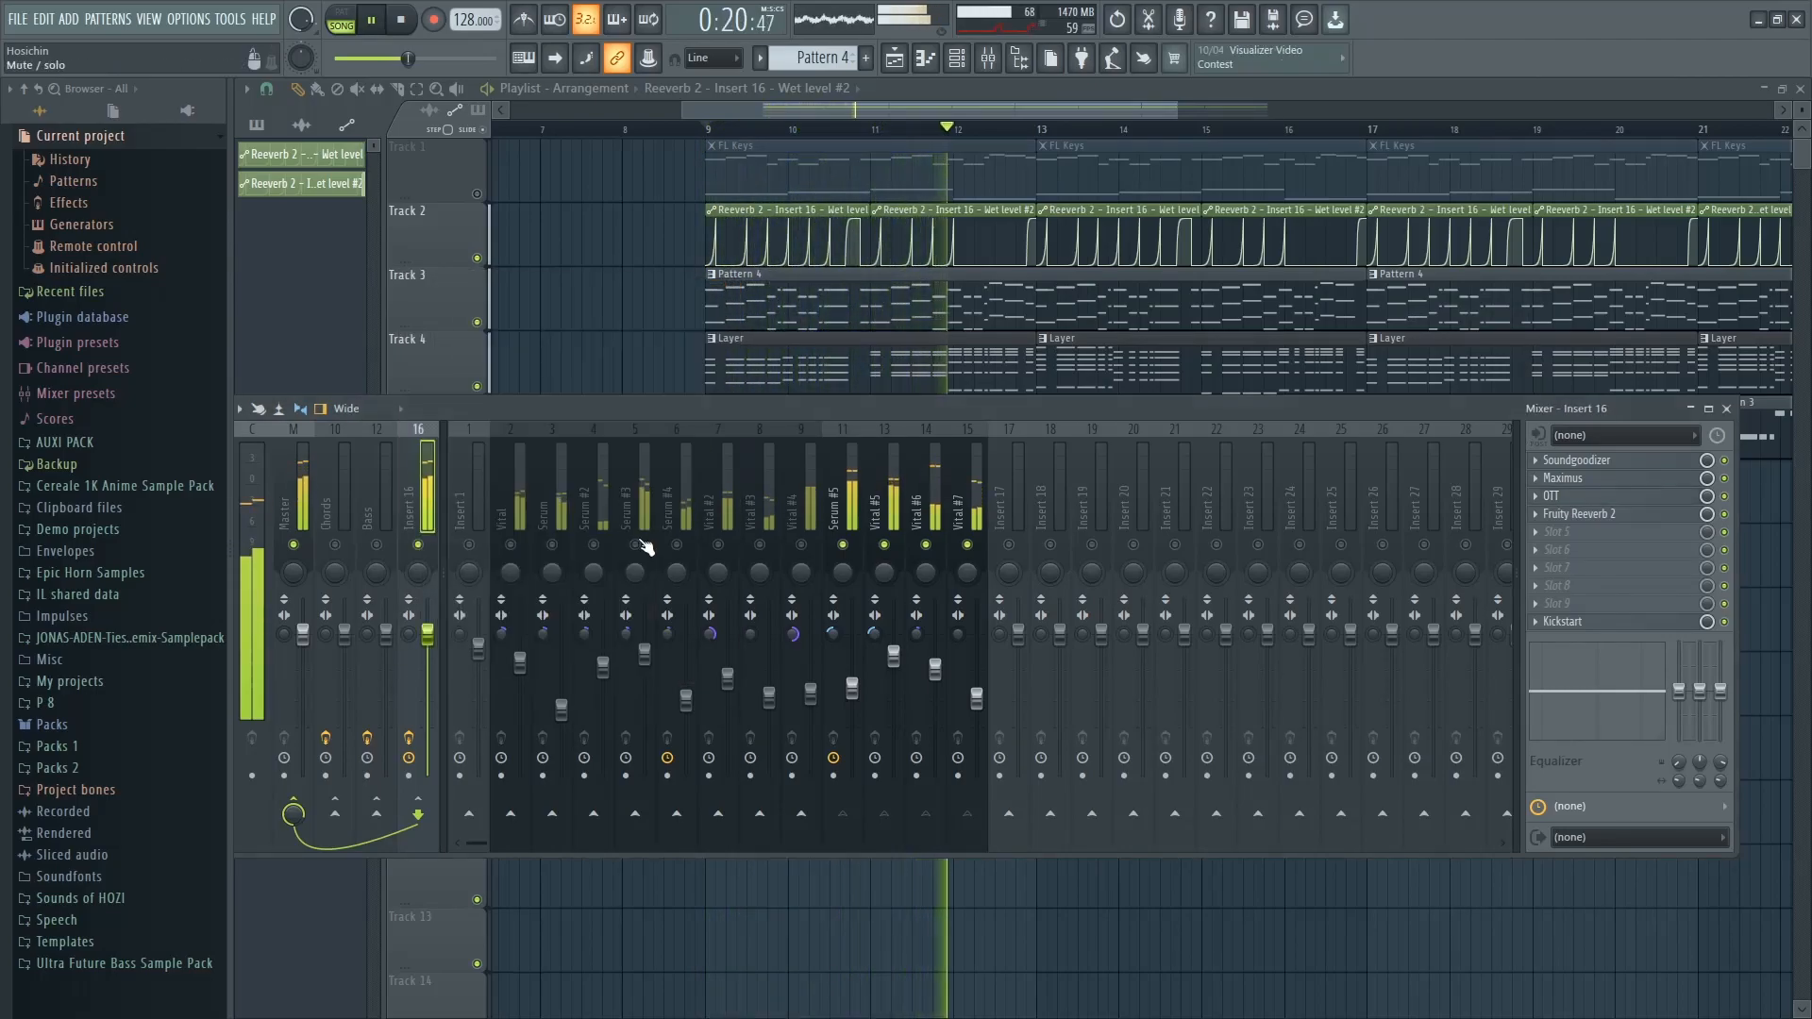
key("space")
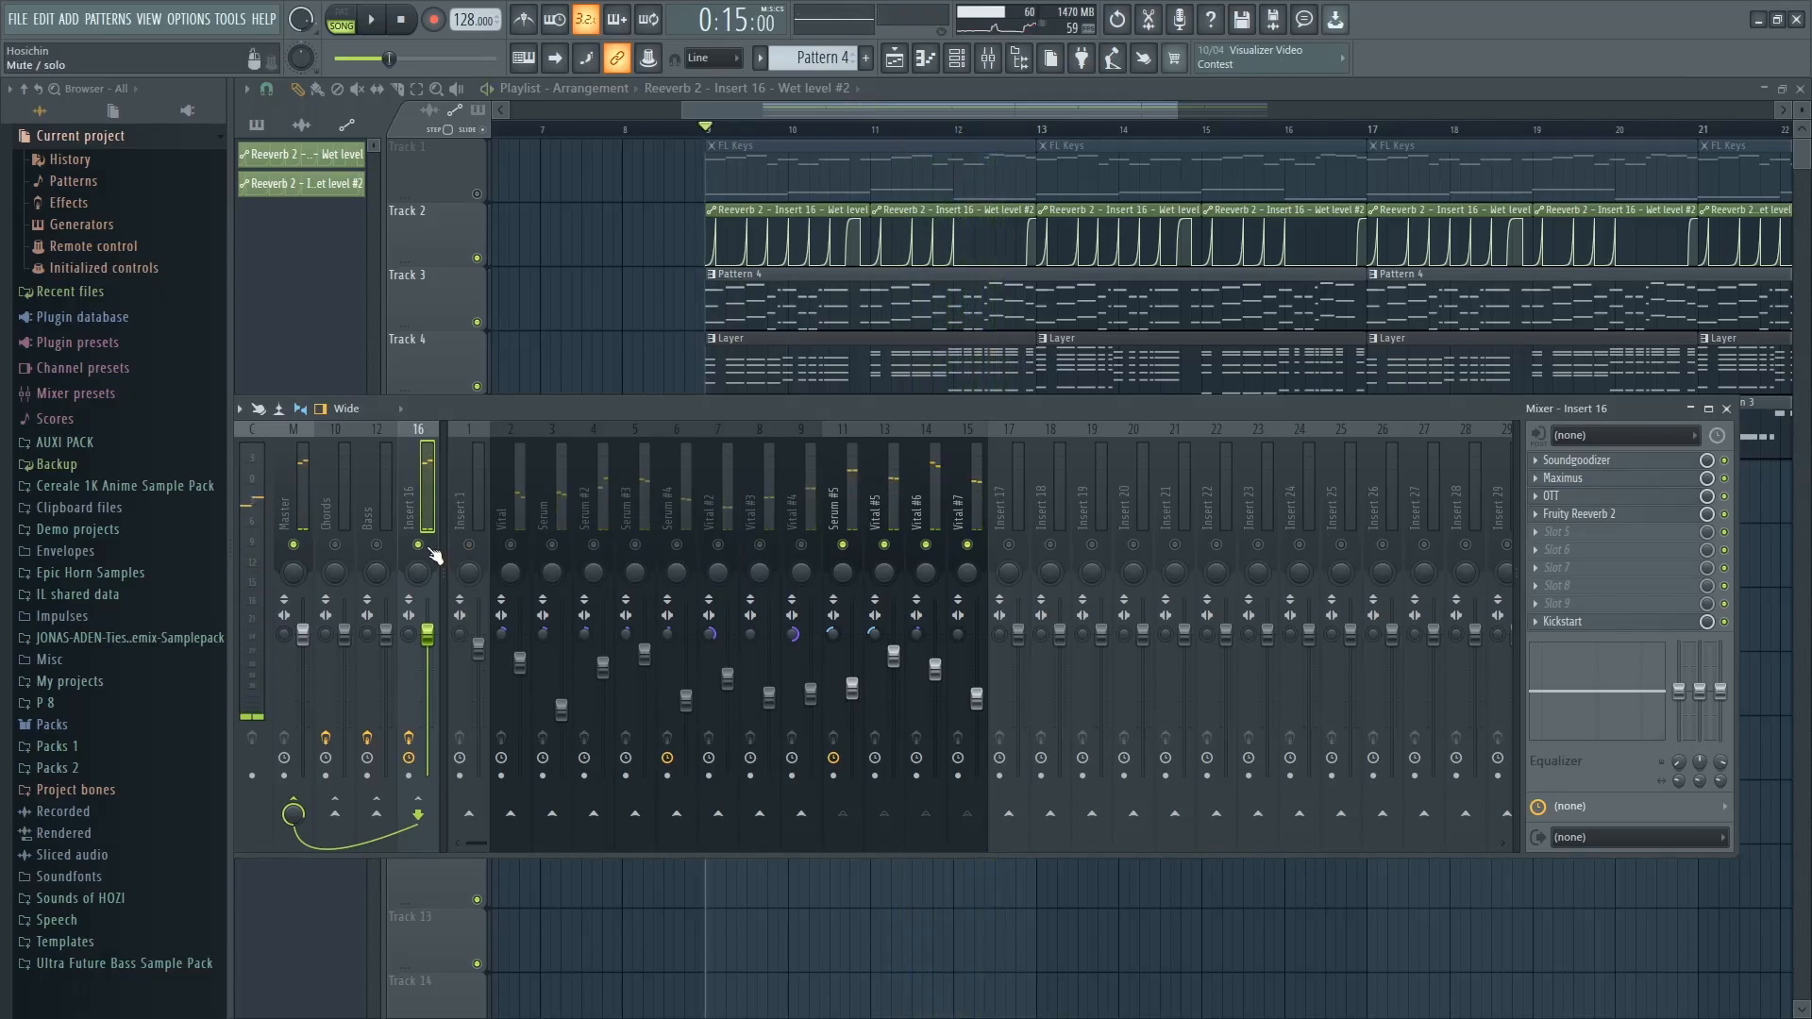
Close the mixer and delete the muted FL Keys clips from Track 1 while the arrangement plays
key("F9")
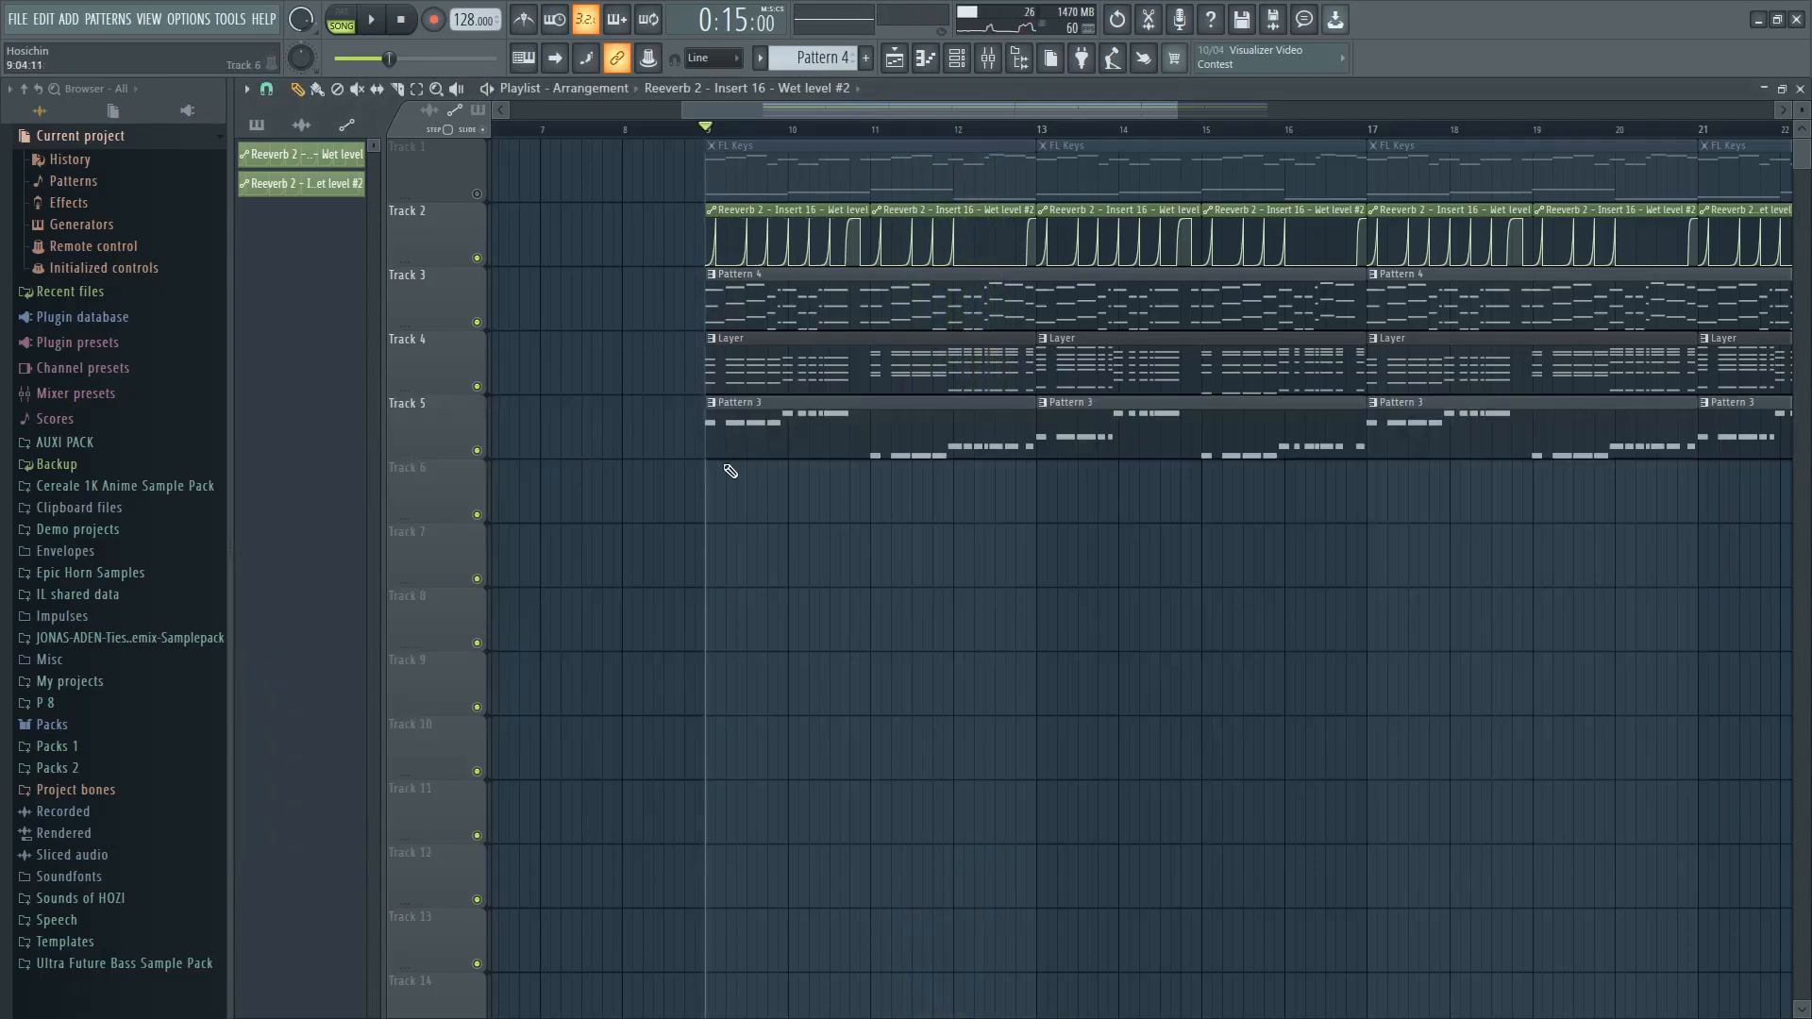
scroll(679, 434, "down", 2)
key("space")
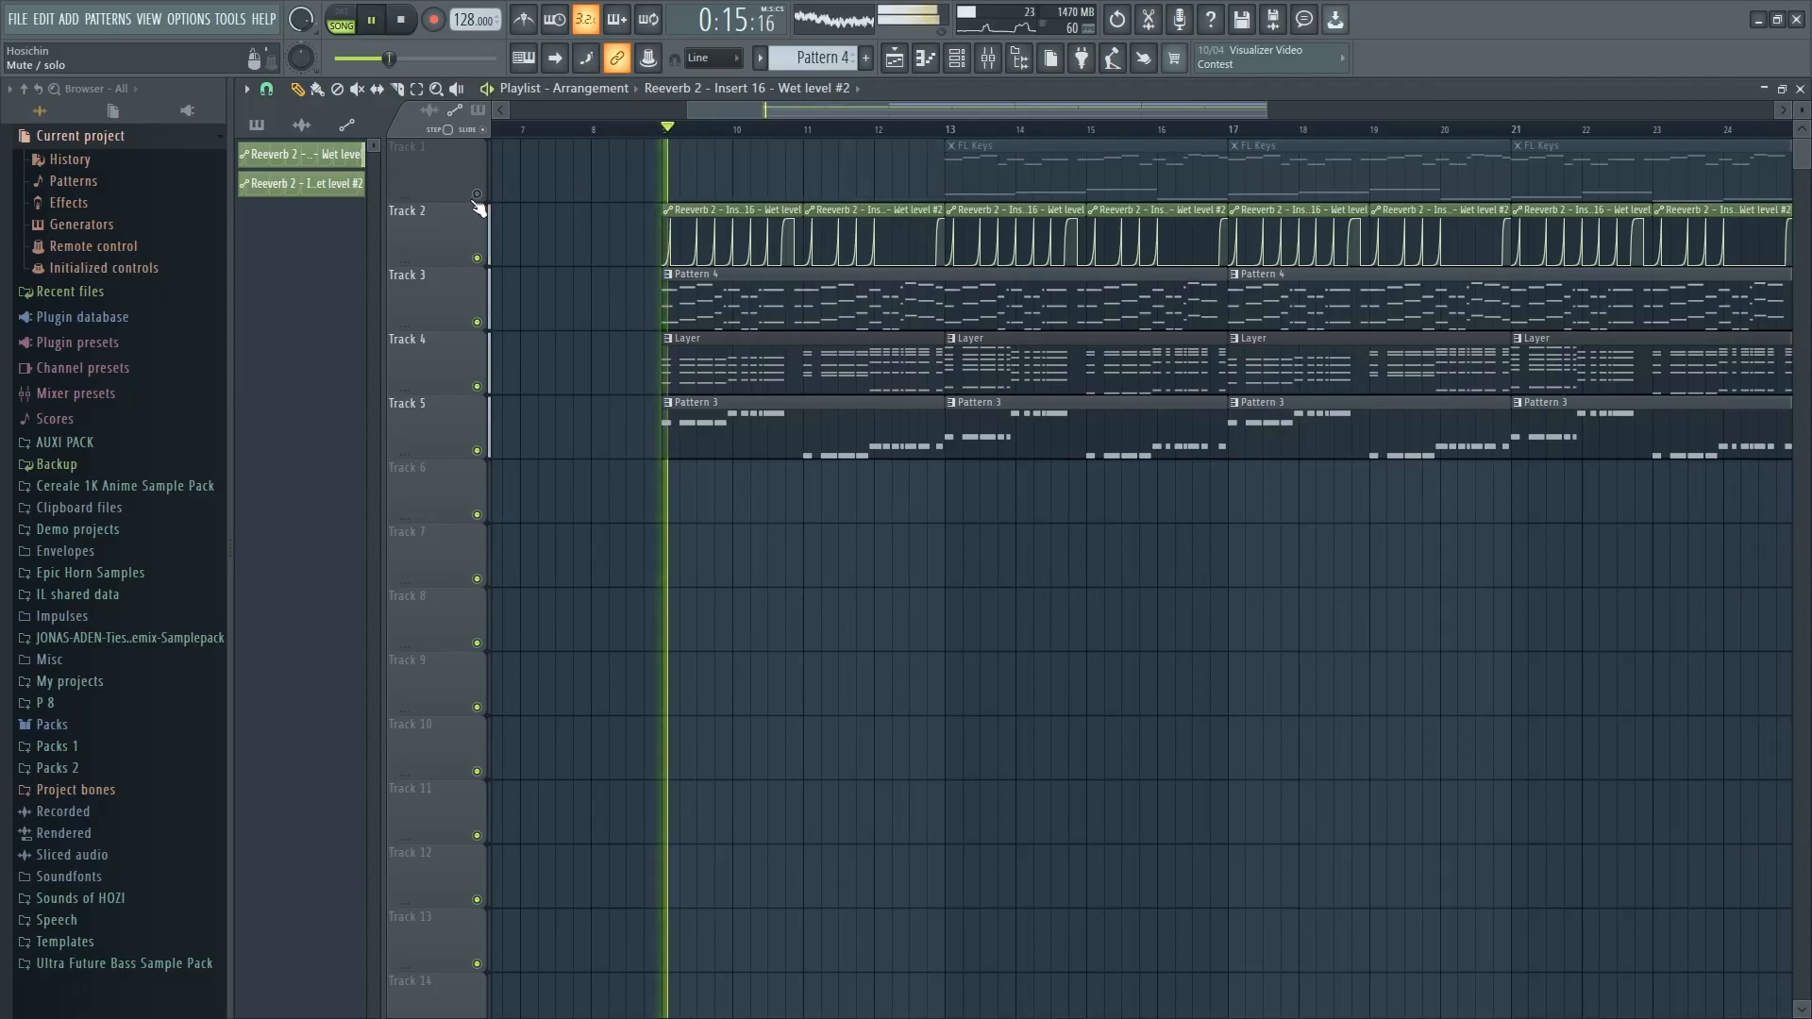
scroll(1078, 177, "down", 3)
right_click(1078, 178)
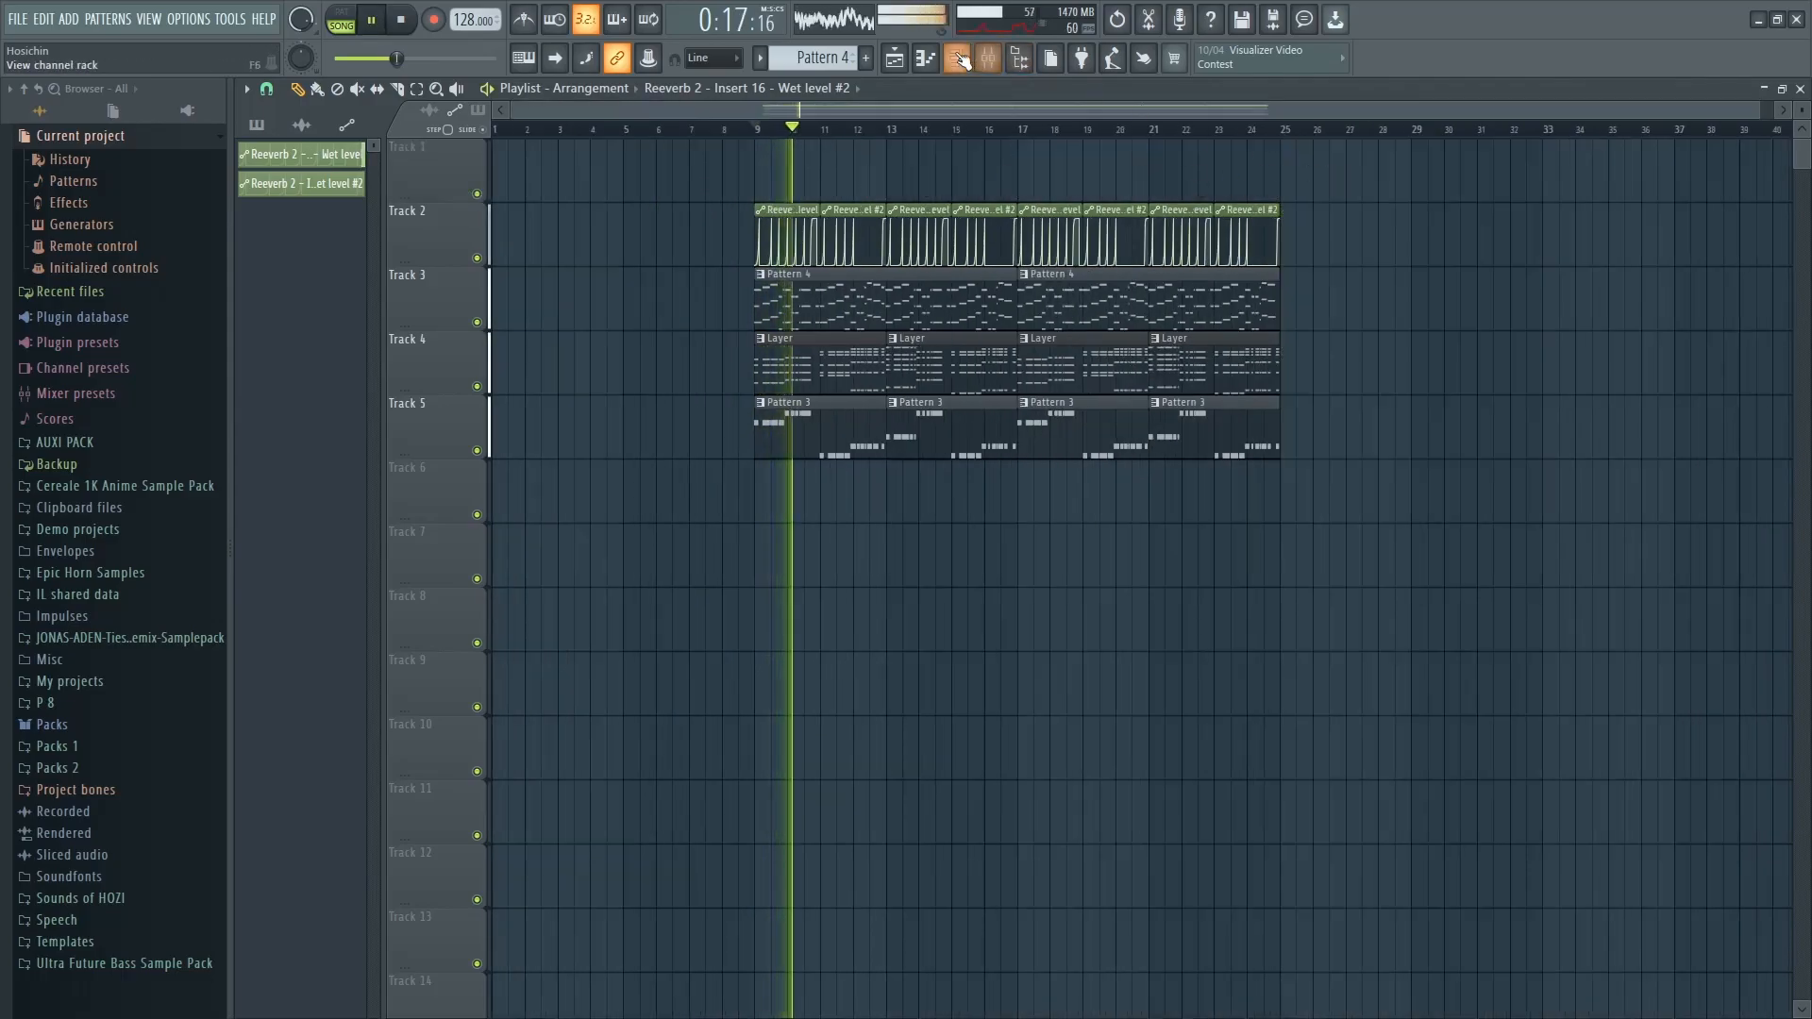
Lower and rebalance the Serum #5, Vital #5, Vital #6 and Vital #7 faders during playback, and raise the chord and bass layer faders
key("F9")
key("space")
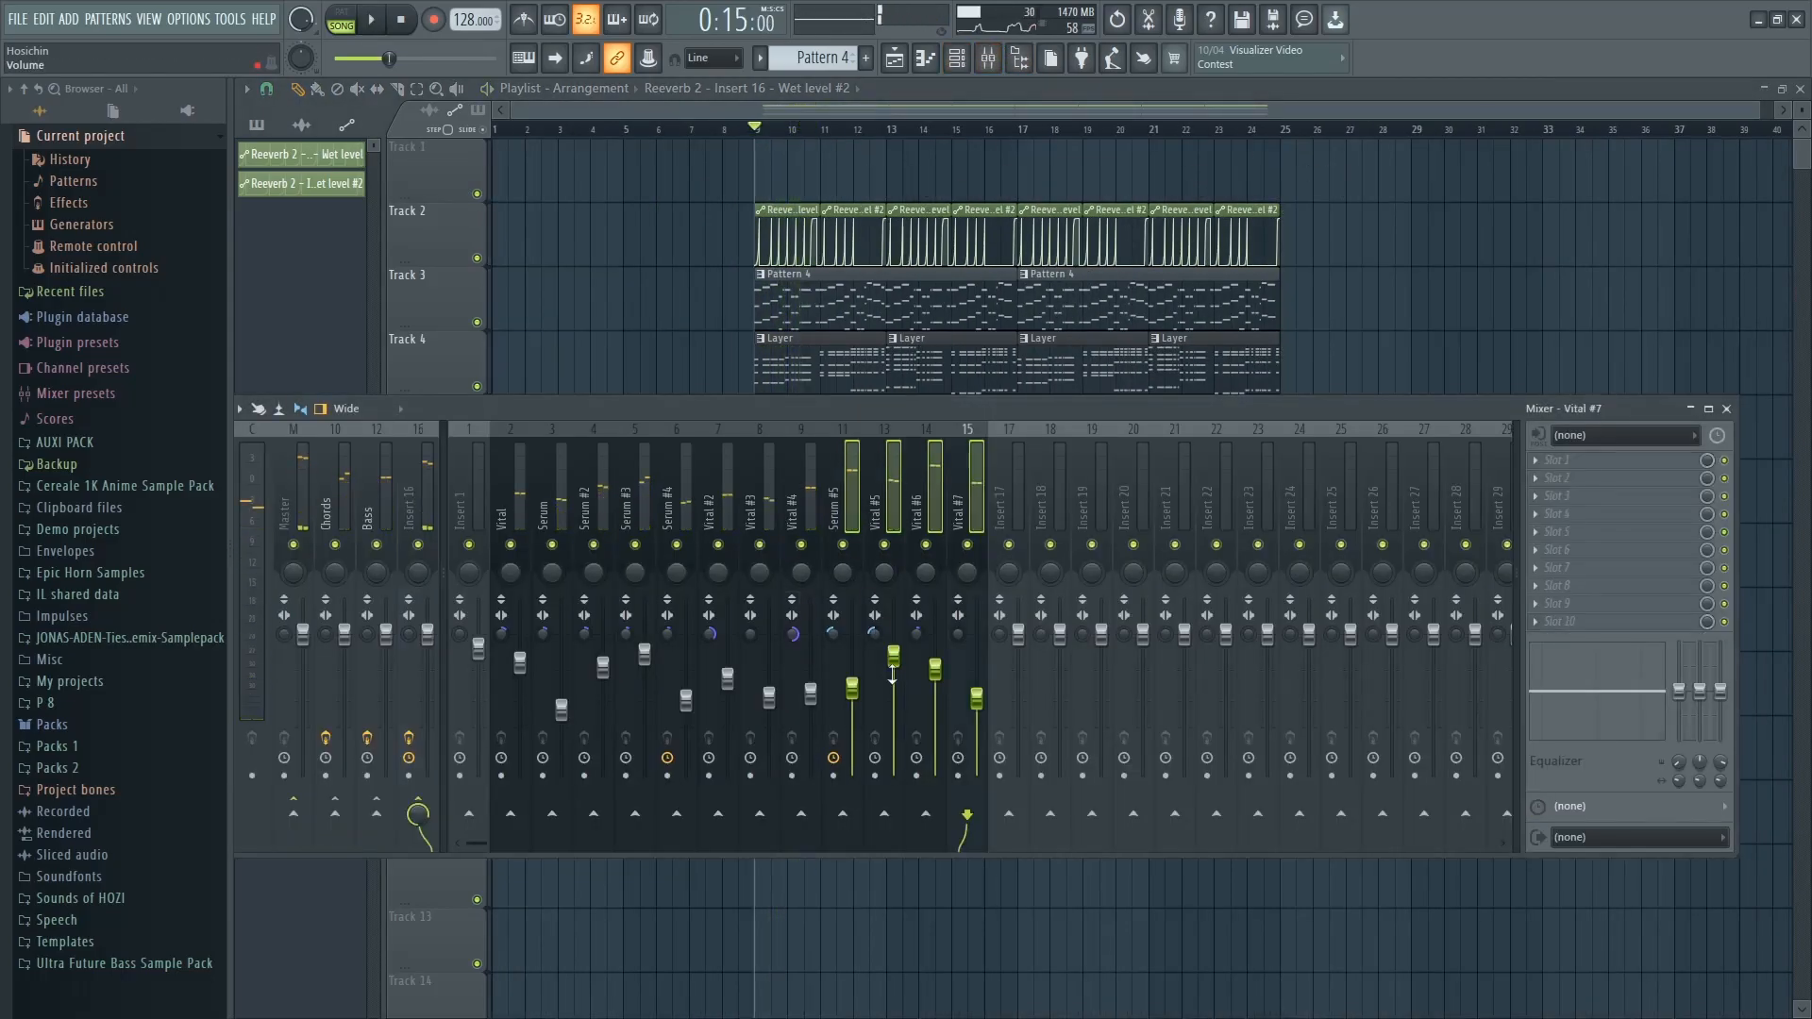
key("space")
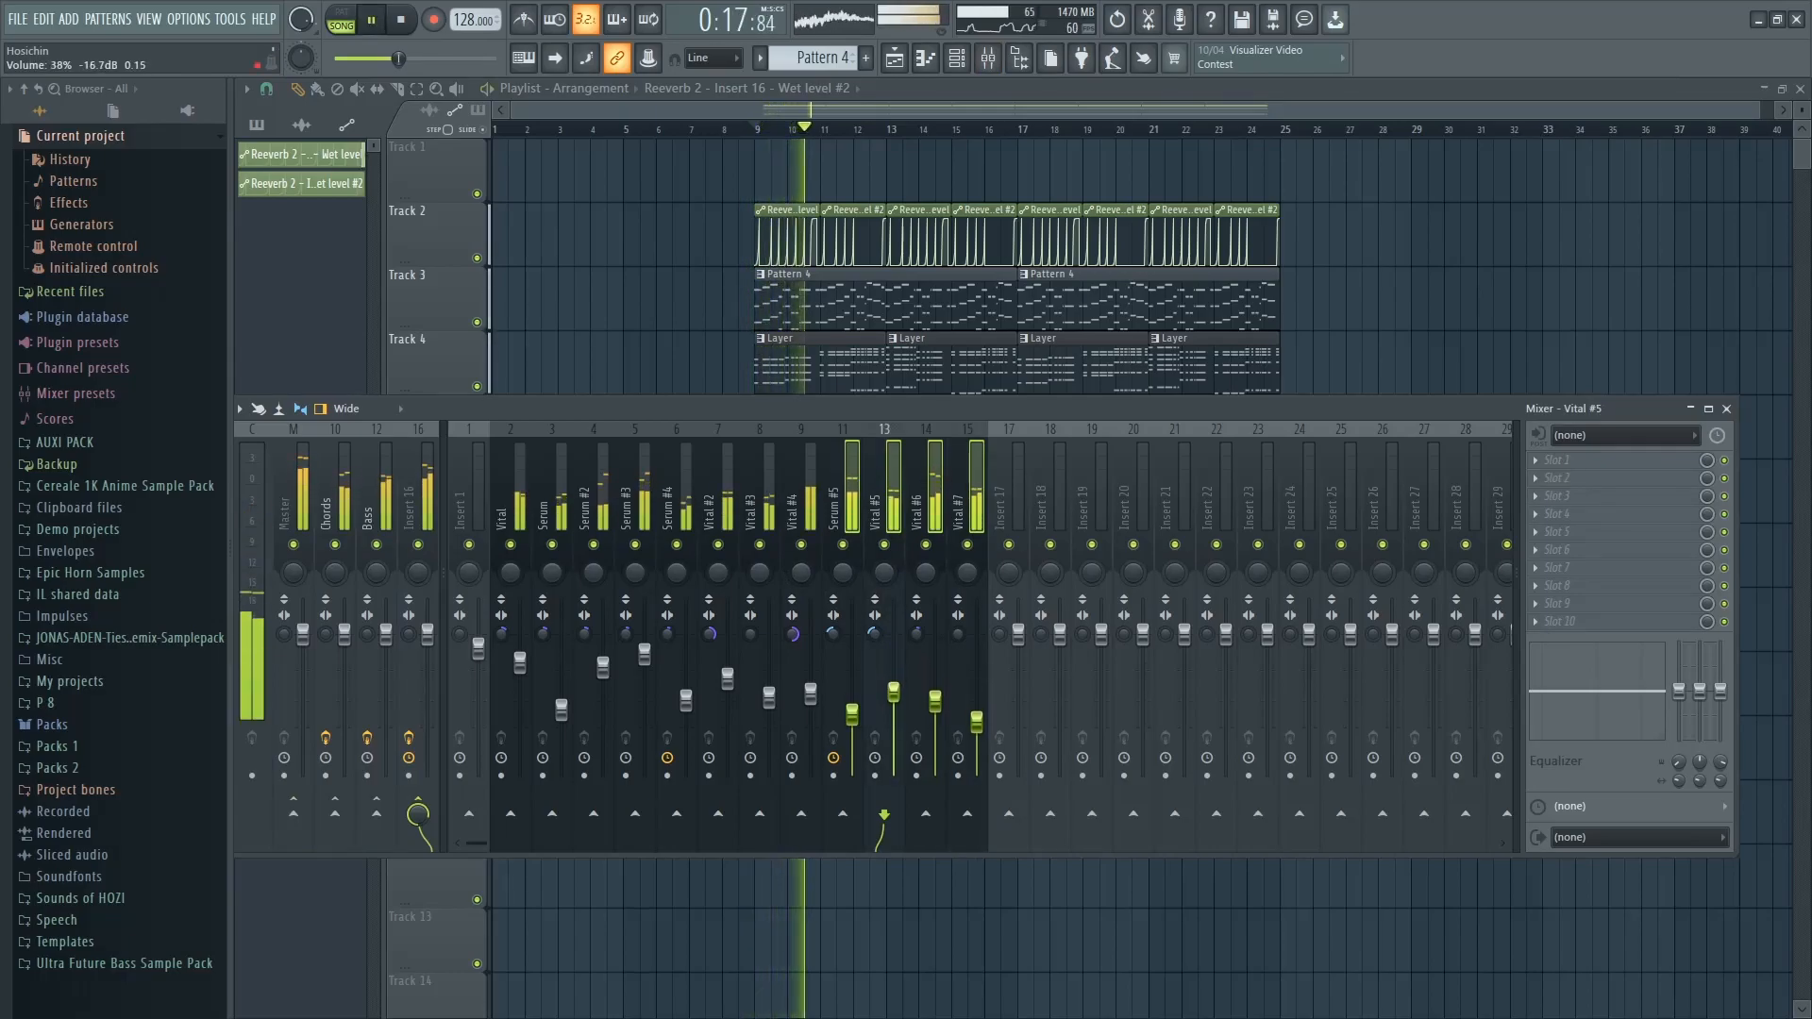
left_click(851, 715)
mouse_move(935, 701)
left_mouse_down()
mouse_move(934, 664)
mouse_move(934, 688)
left_mouse_up()
left_click(894, 694)
left_click_drag(851, 714, 976, 705)
left_click(934, 688)
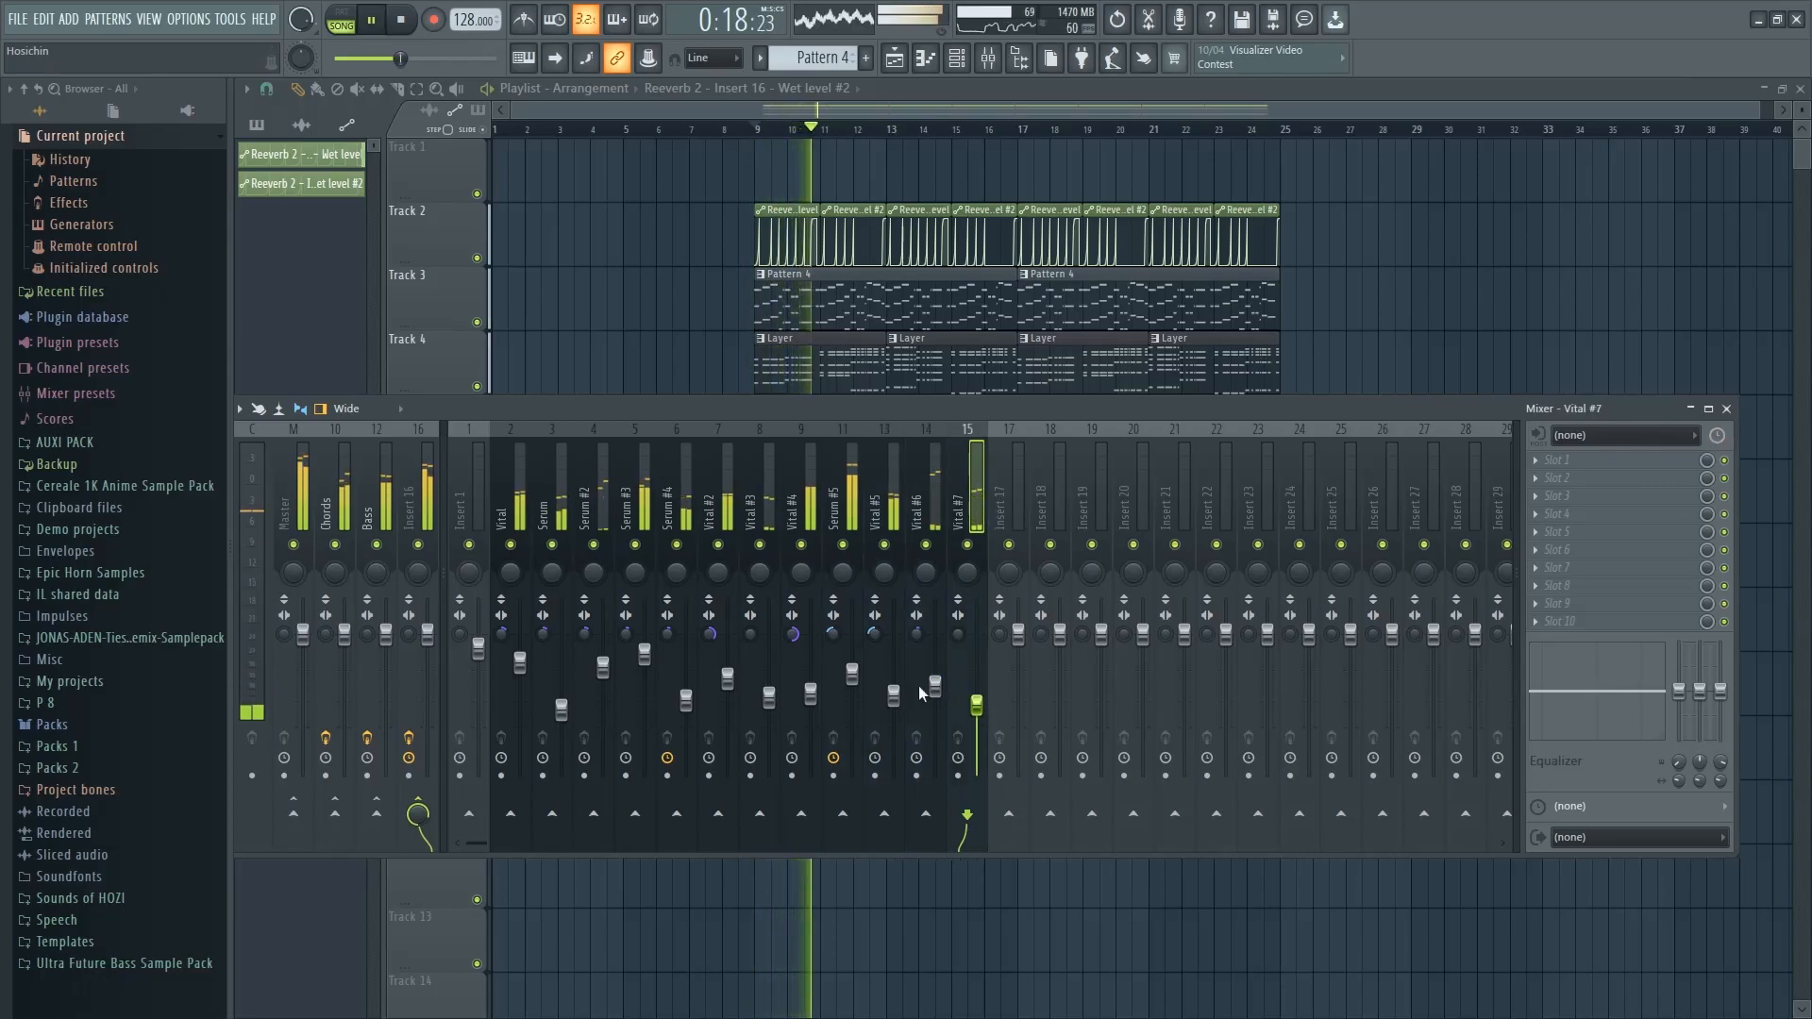
left_click_drag(635, 504, 510, 511)
left_click_drag(644, 654, 644, 641)
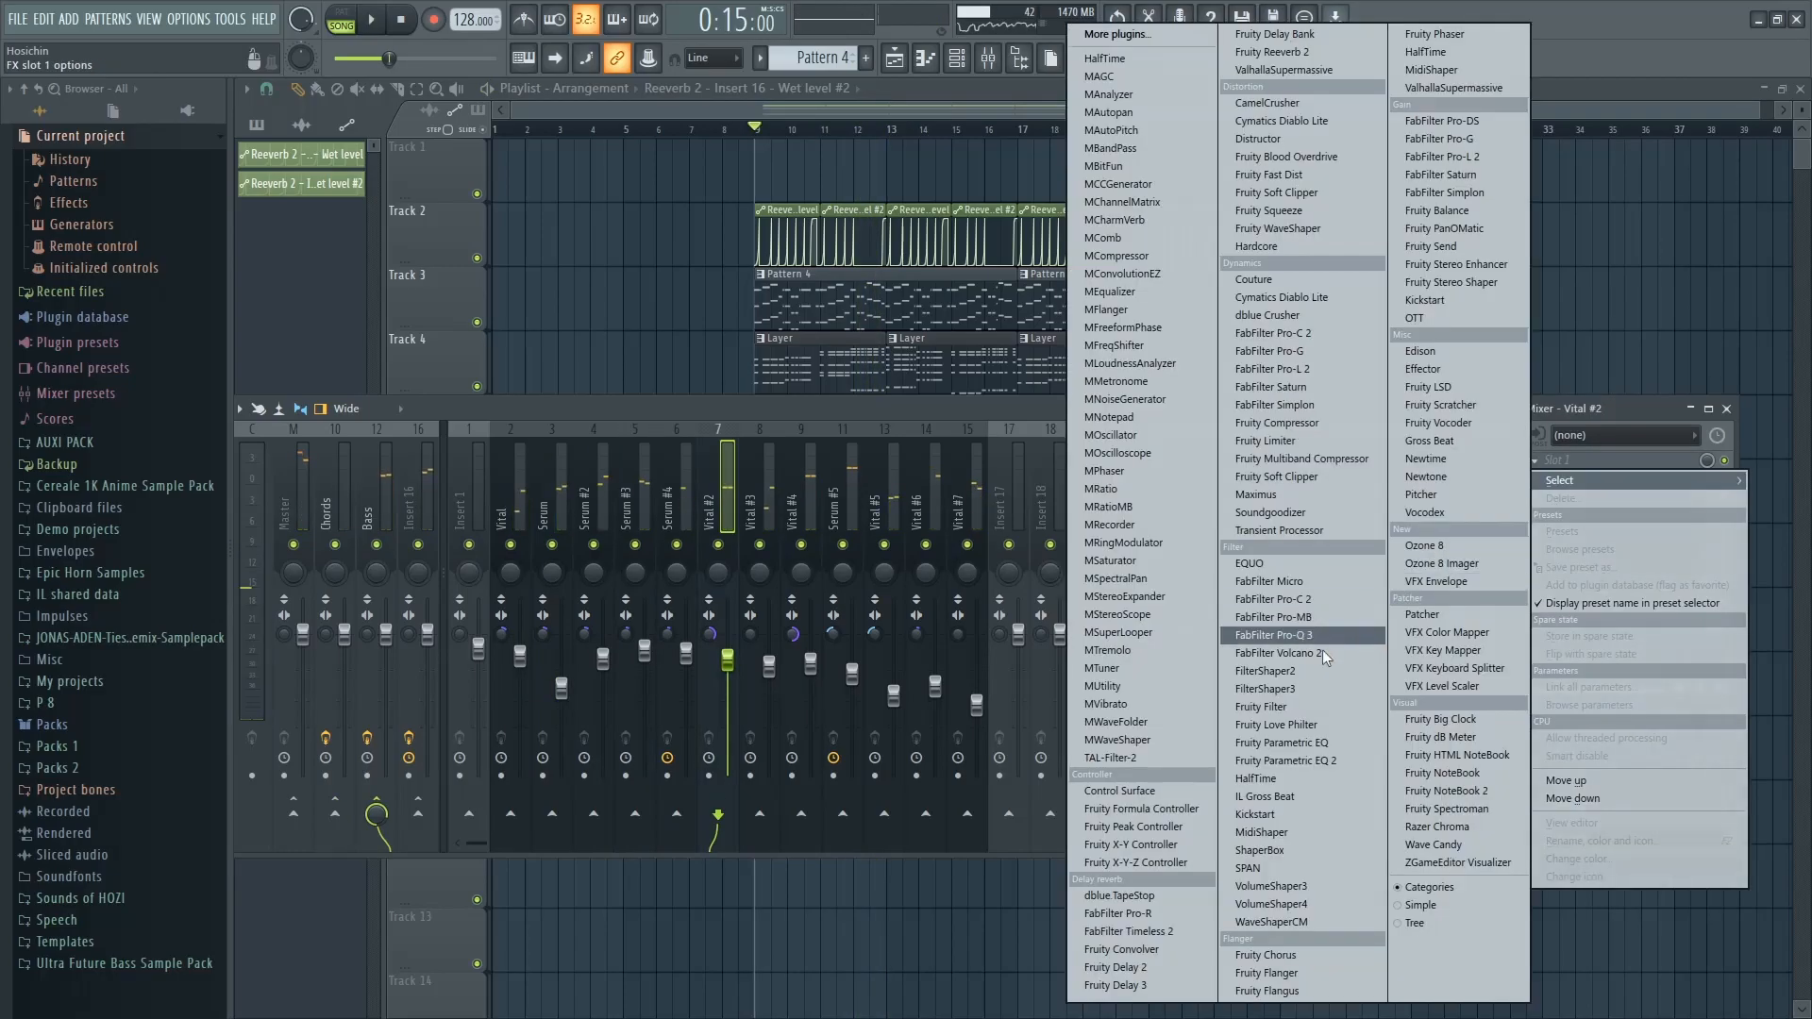
Add Fruity Parametric EQ 2 with the 20Hz + 18kHz cut preset to Vital #2 and raise its low-cut frequency while listening
left_click(1270, 766)
left_click(745, 179)
left_click(891, 189)
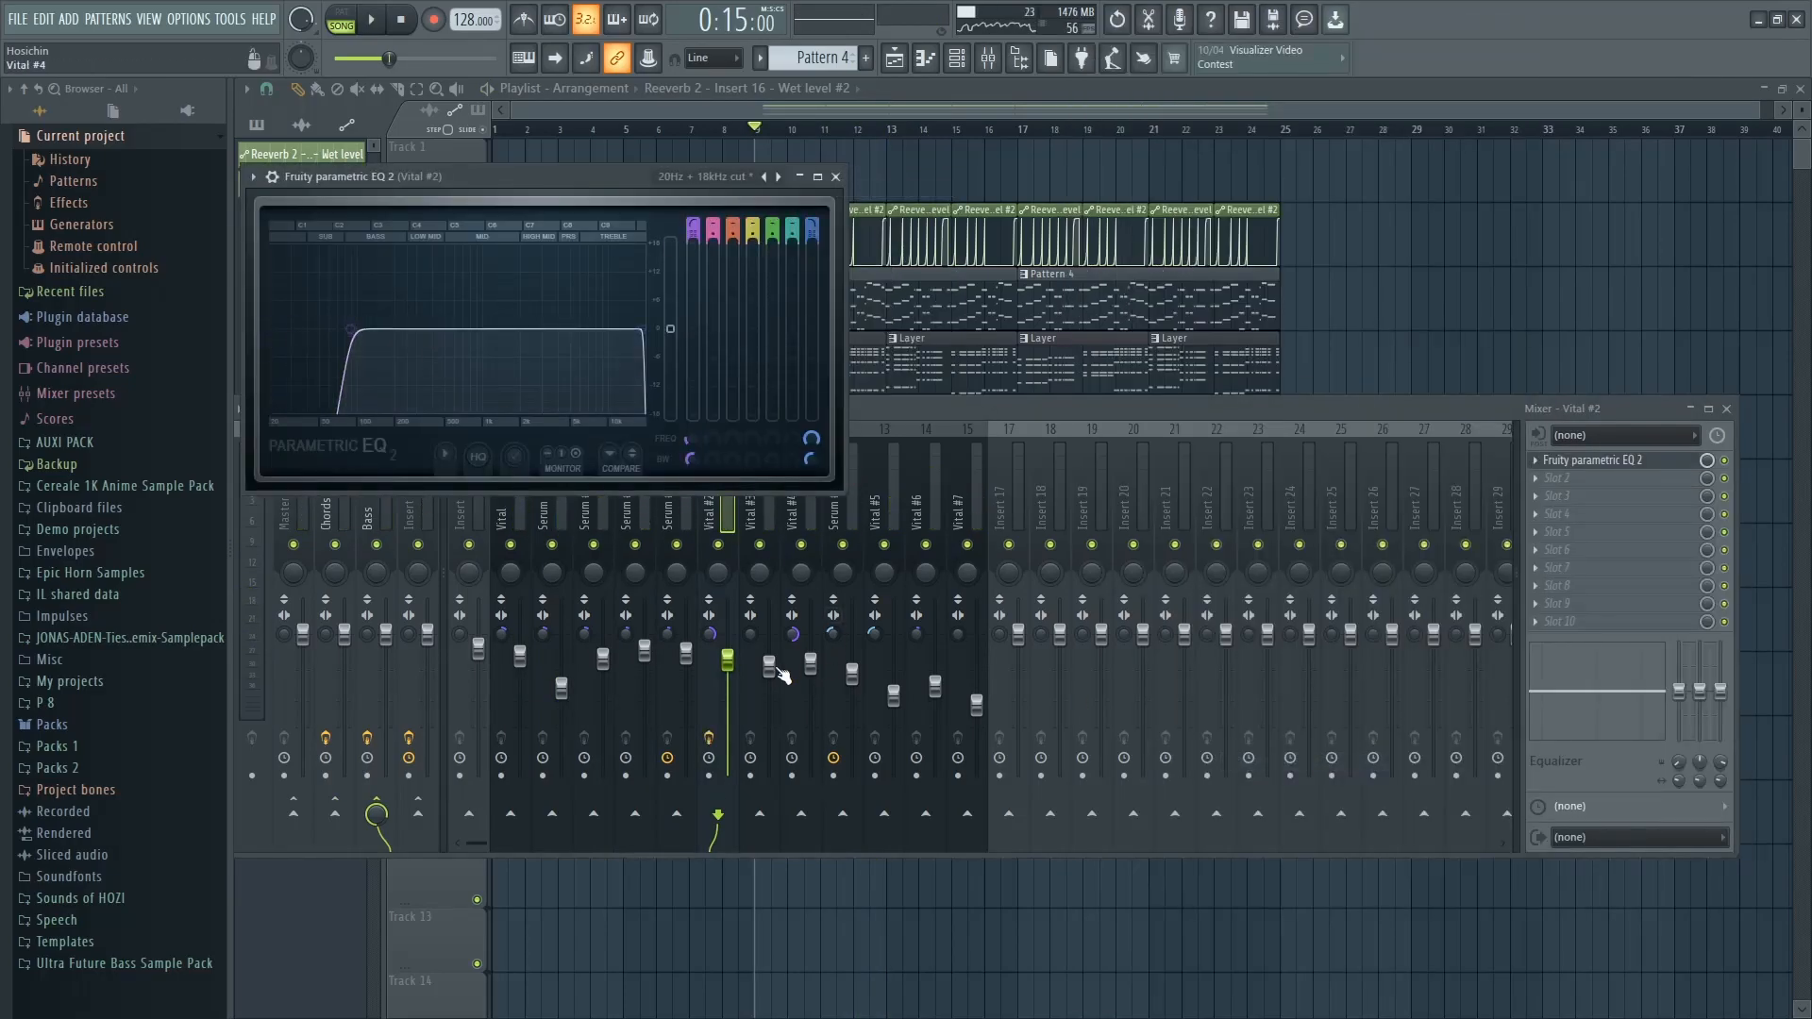
key("space")
left_click_drag(621, 188, 688, 188)
mouse_move(417, 329)
left_mouse_down()
mouse_move(358, 329)
mouse_move(421, 329)
left_mouse_up()
key("Escape")
key("space")
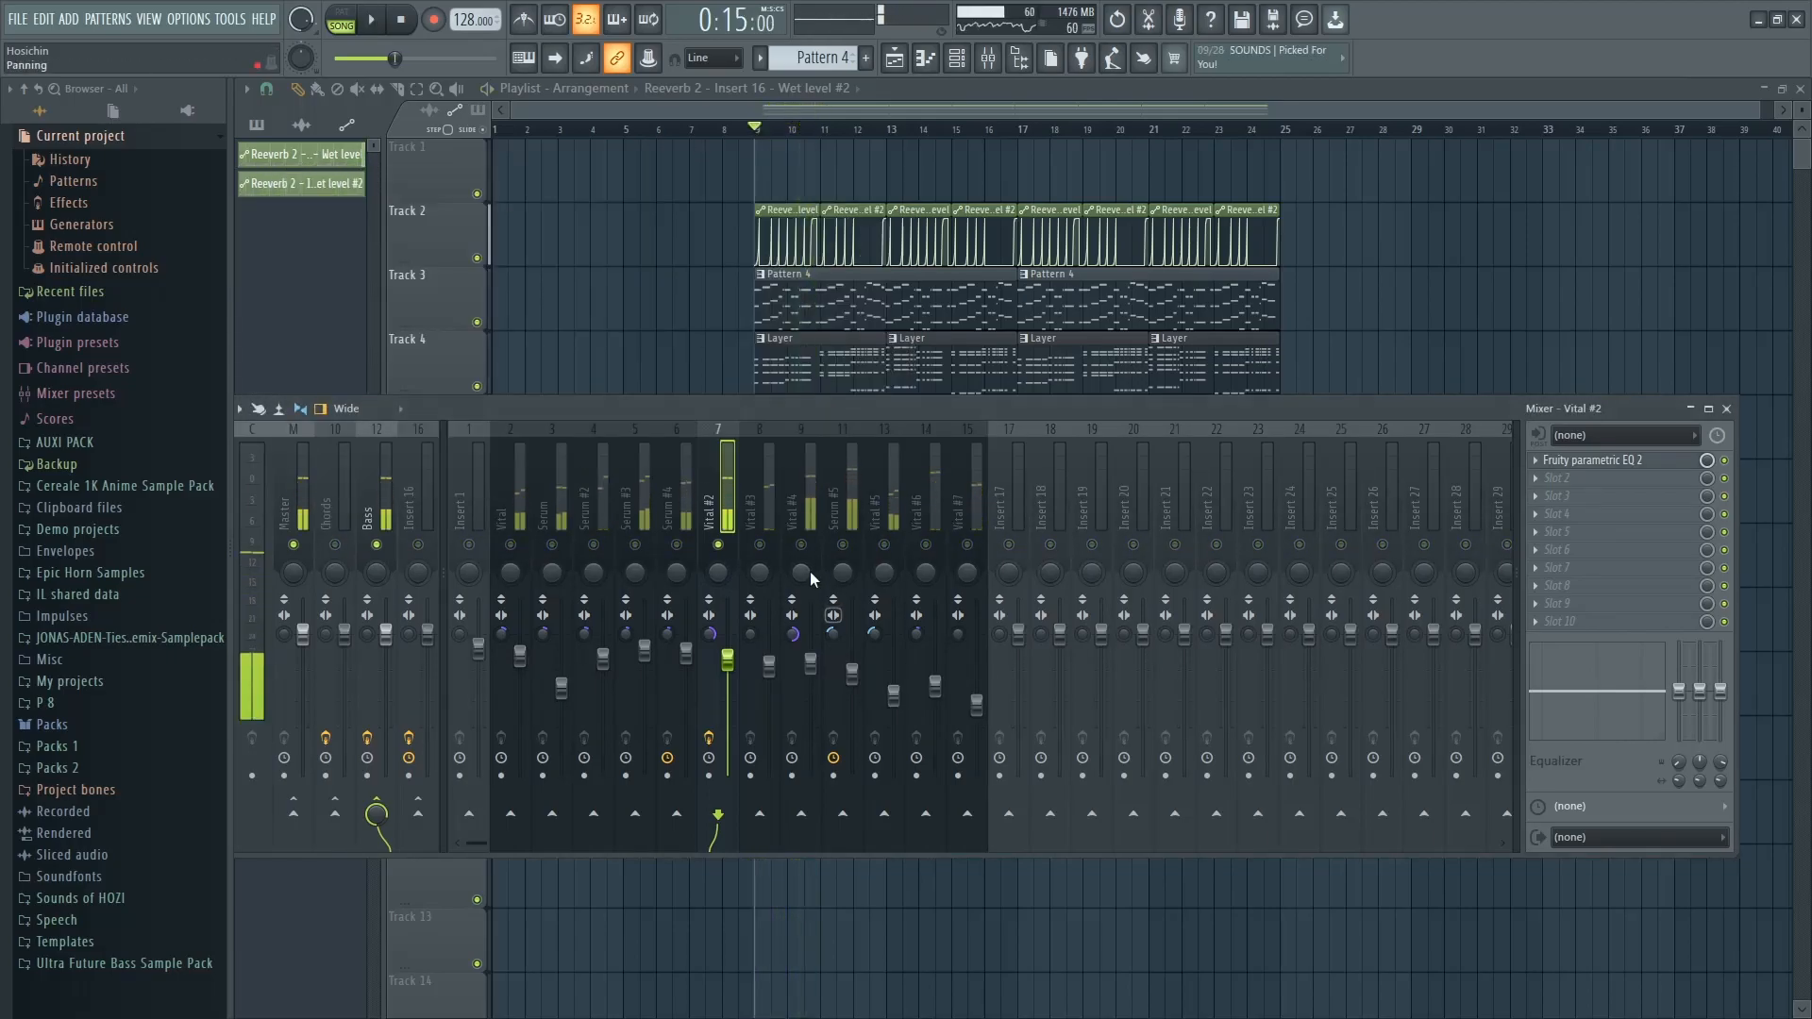
Audition the Vital #4 and Vital #3 bass layers soloed, and play the full mix unsoloed
left_click(807, 547)
key("space")
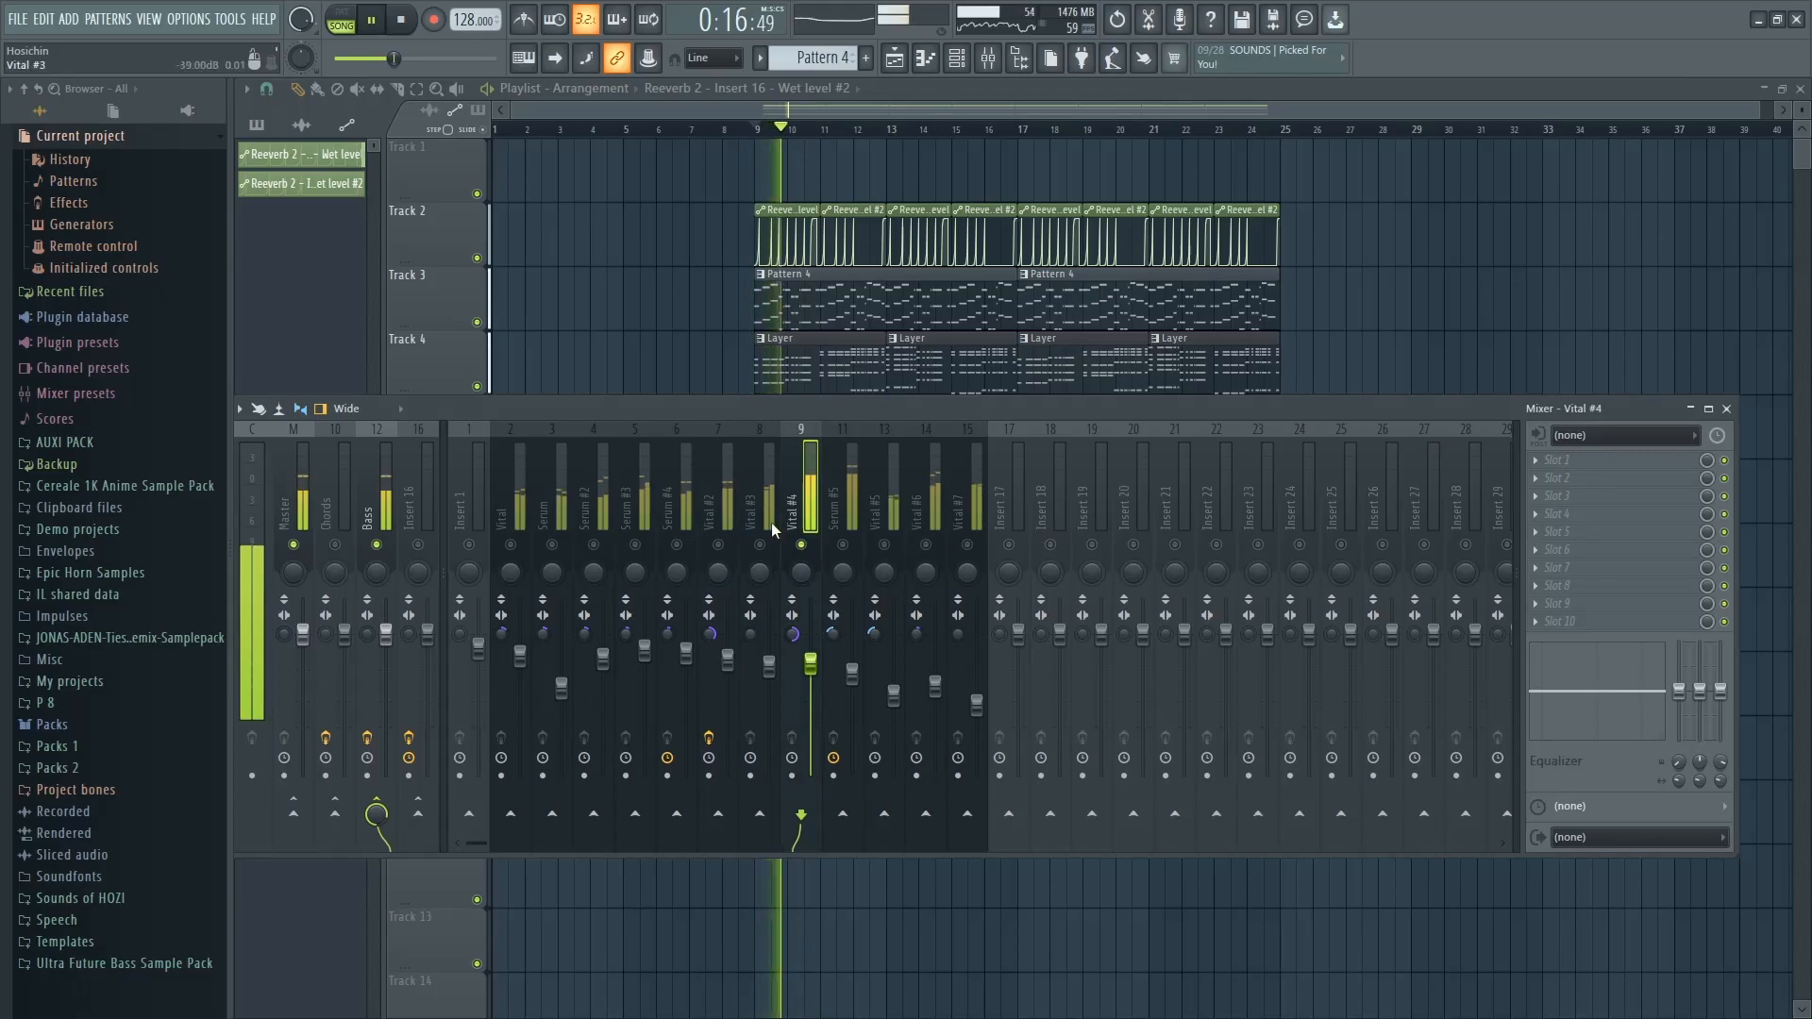
right_click(765, 547)
key("space")
key("space")
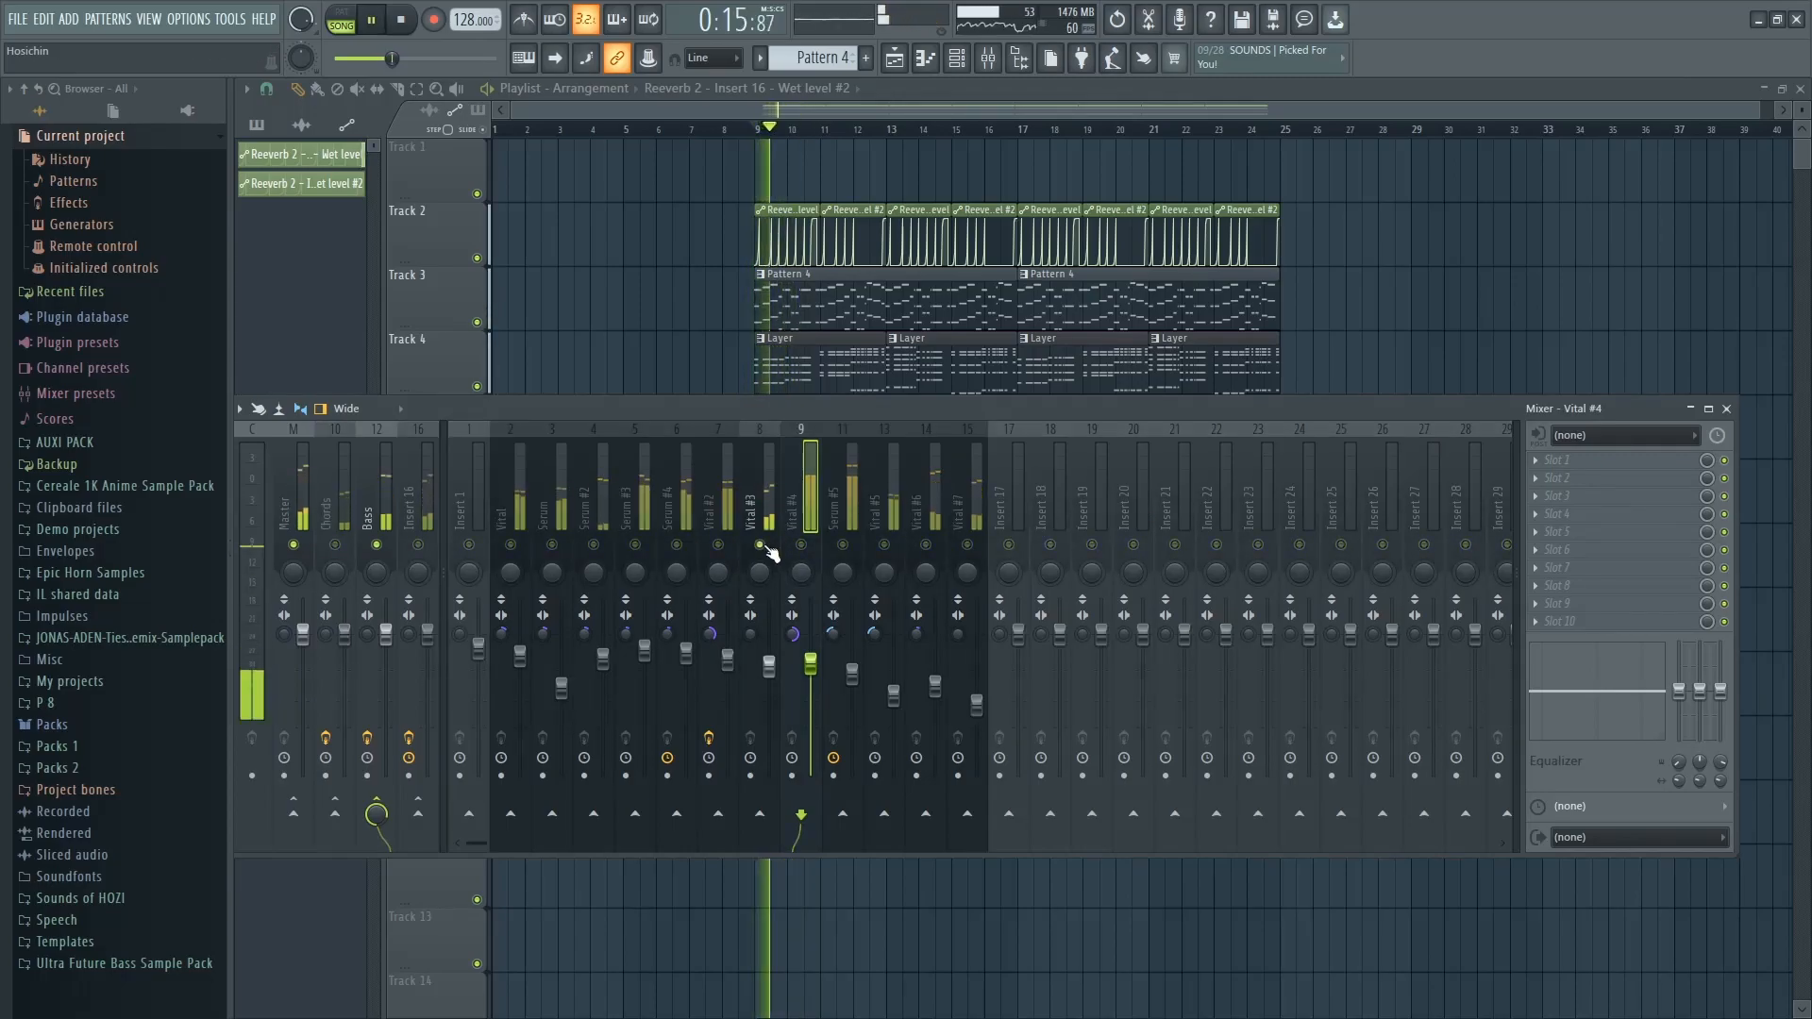
right_click(765, 546)
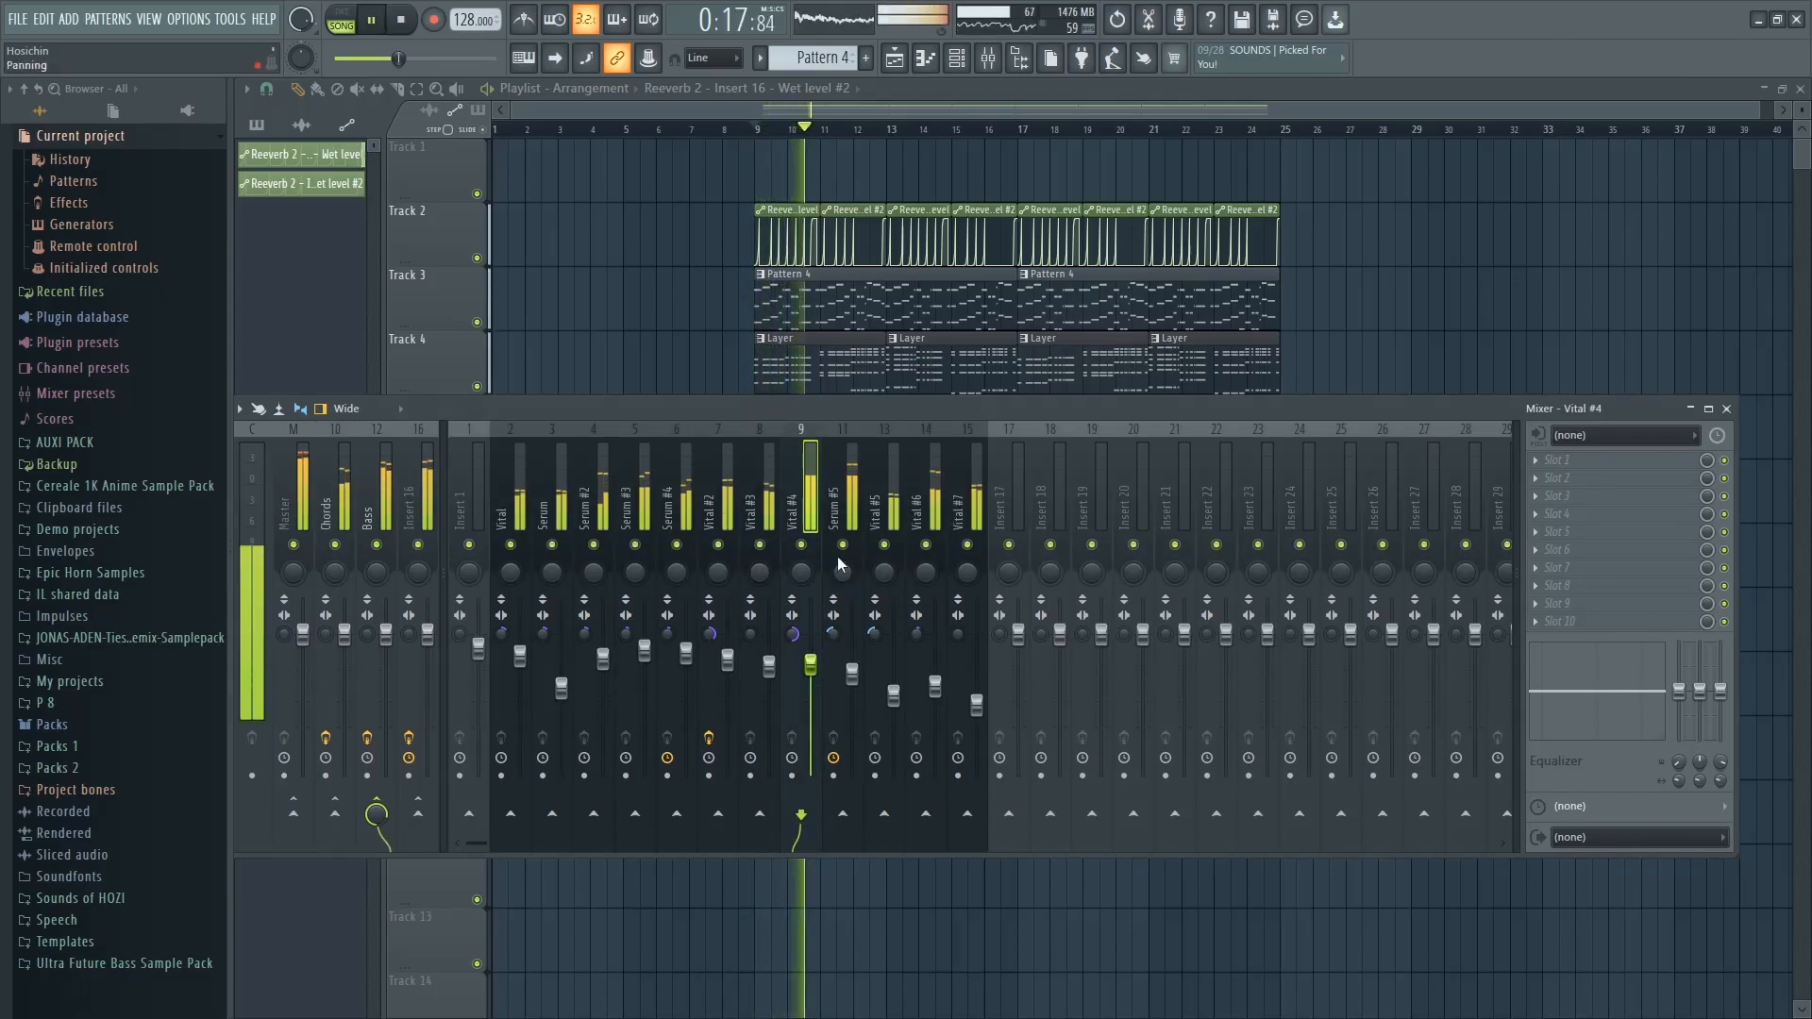
key("space")
Solo the chords and load Fruity Parametric EQ 2 with the 20Hz + 18kHz cut preset in slot 1 of the Chords bus
left_click(644, 494)
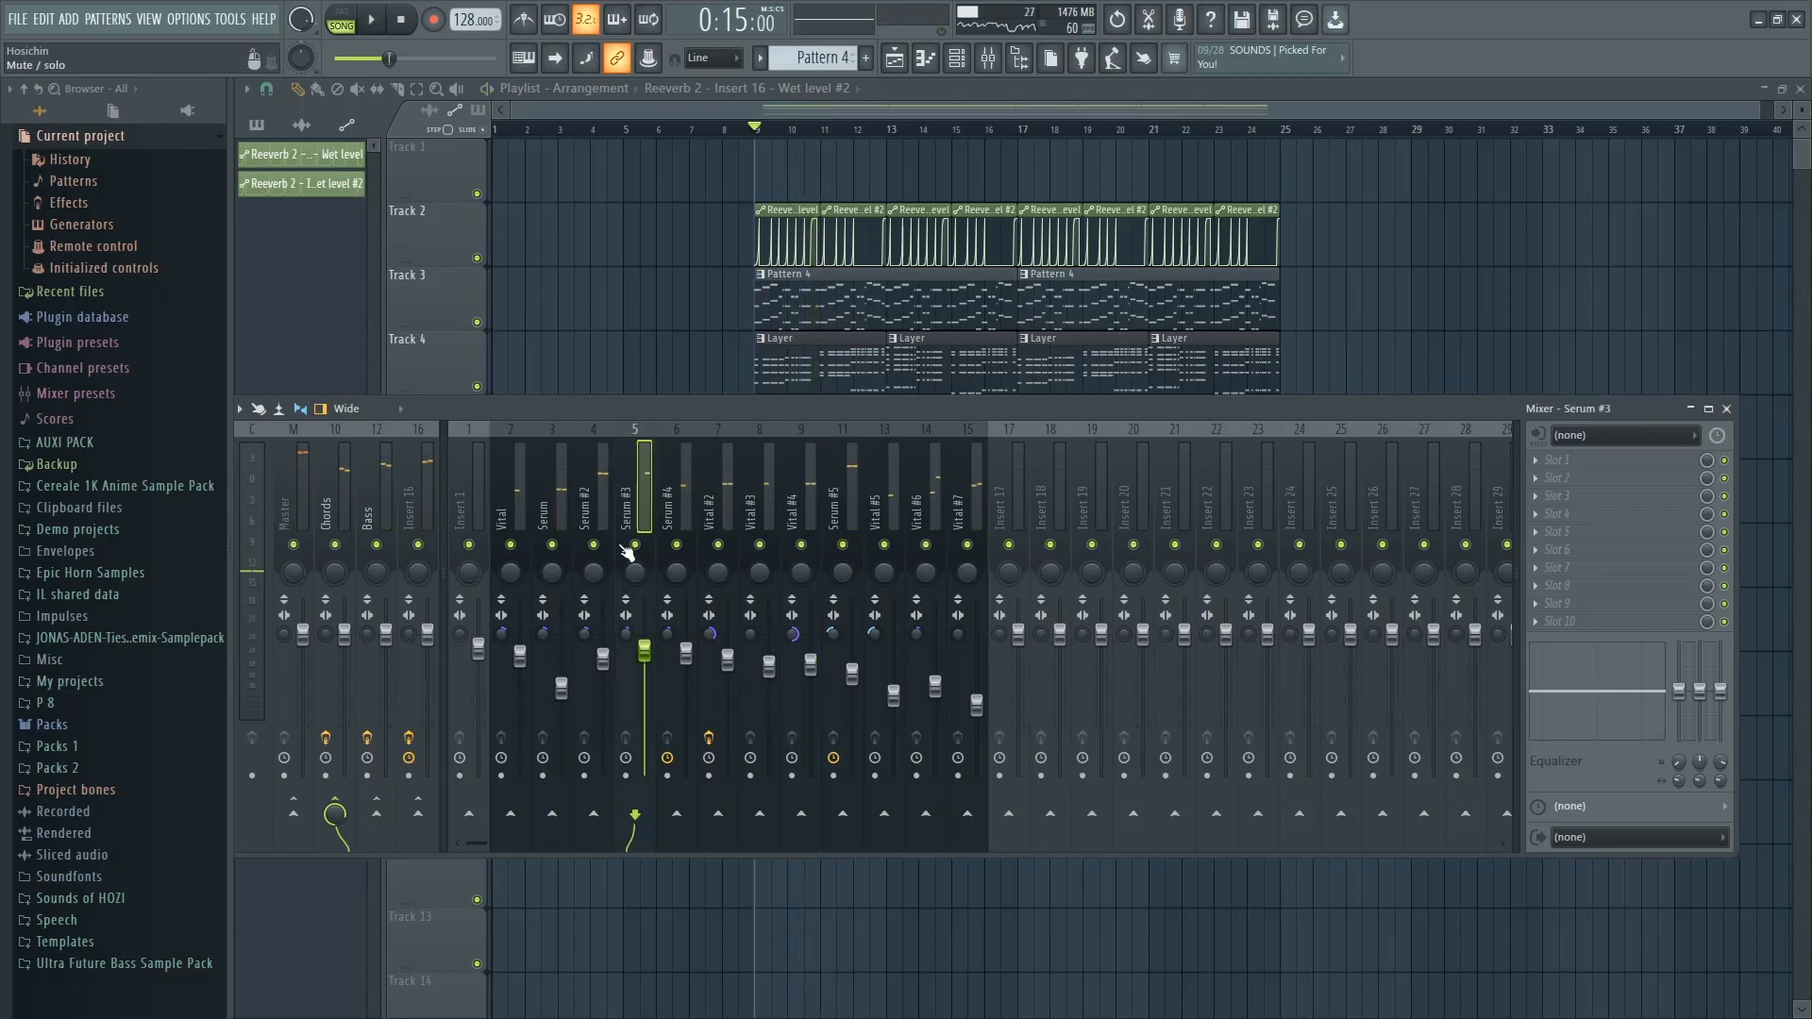
key("space")
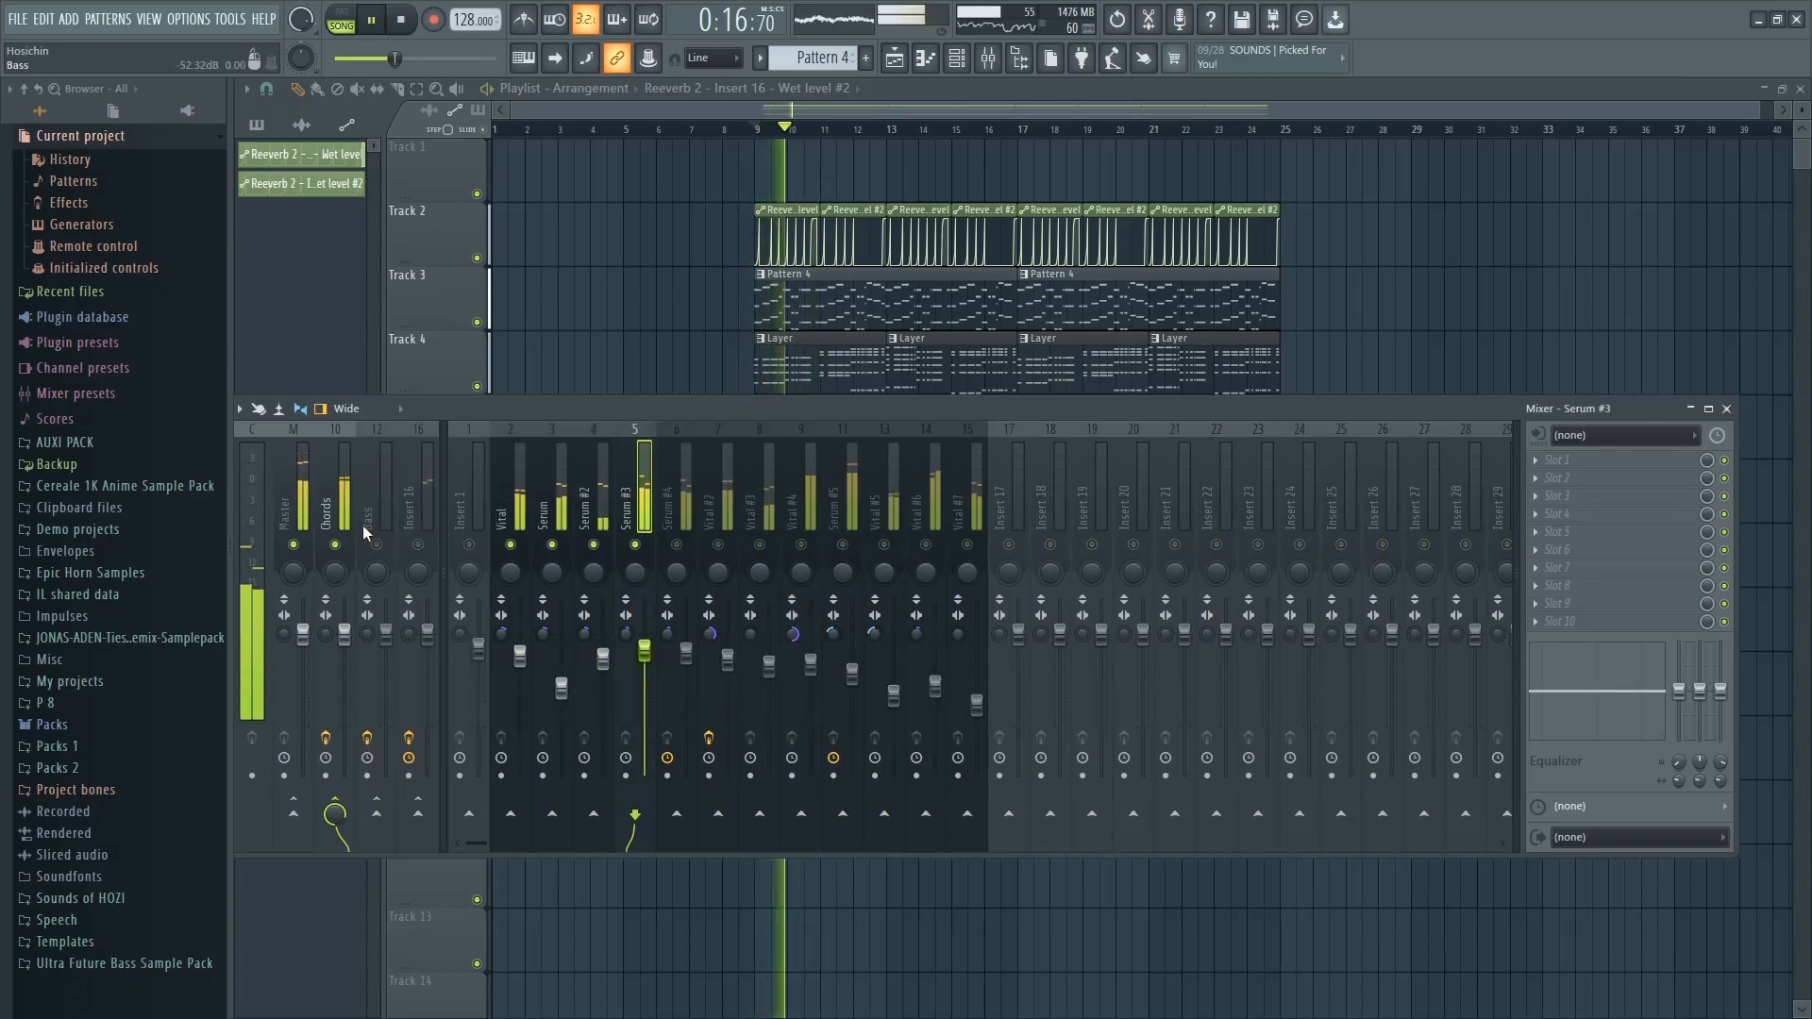
left_click(339, 500)
left_click(1576, 459)
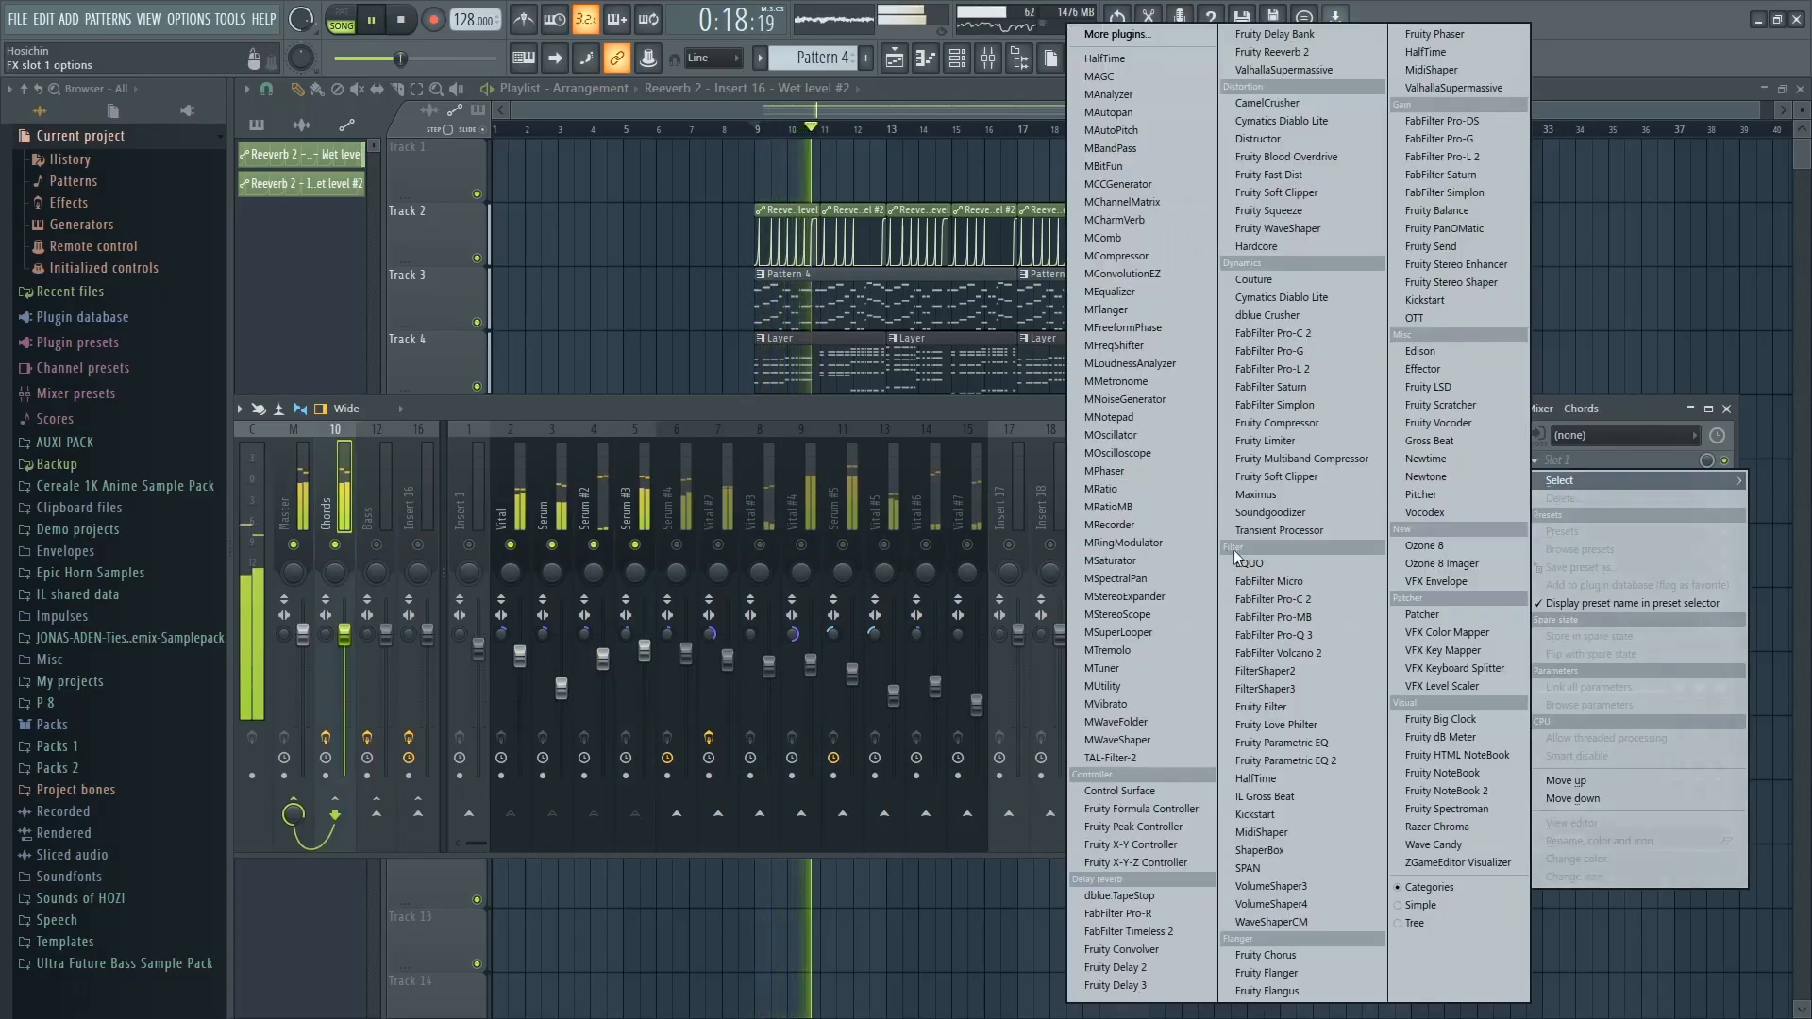
left_click(1276, 745)
key("space")
left_click_drag(910, 337, 975, 335)
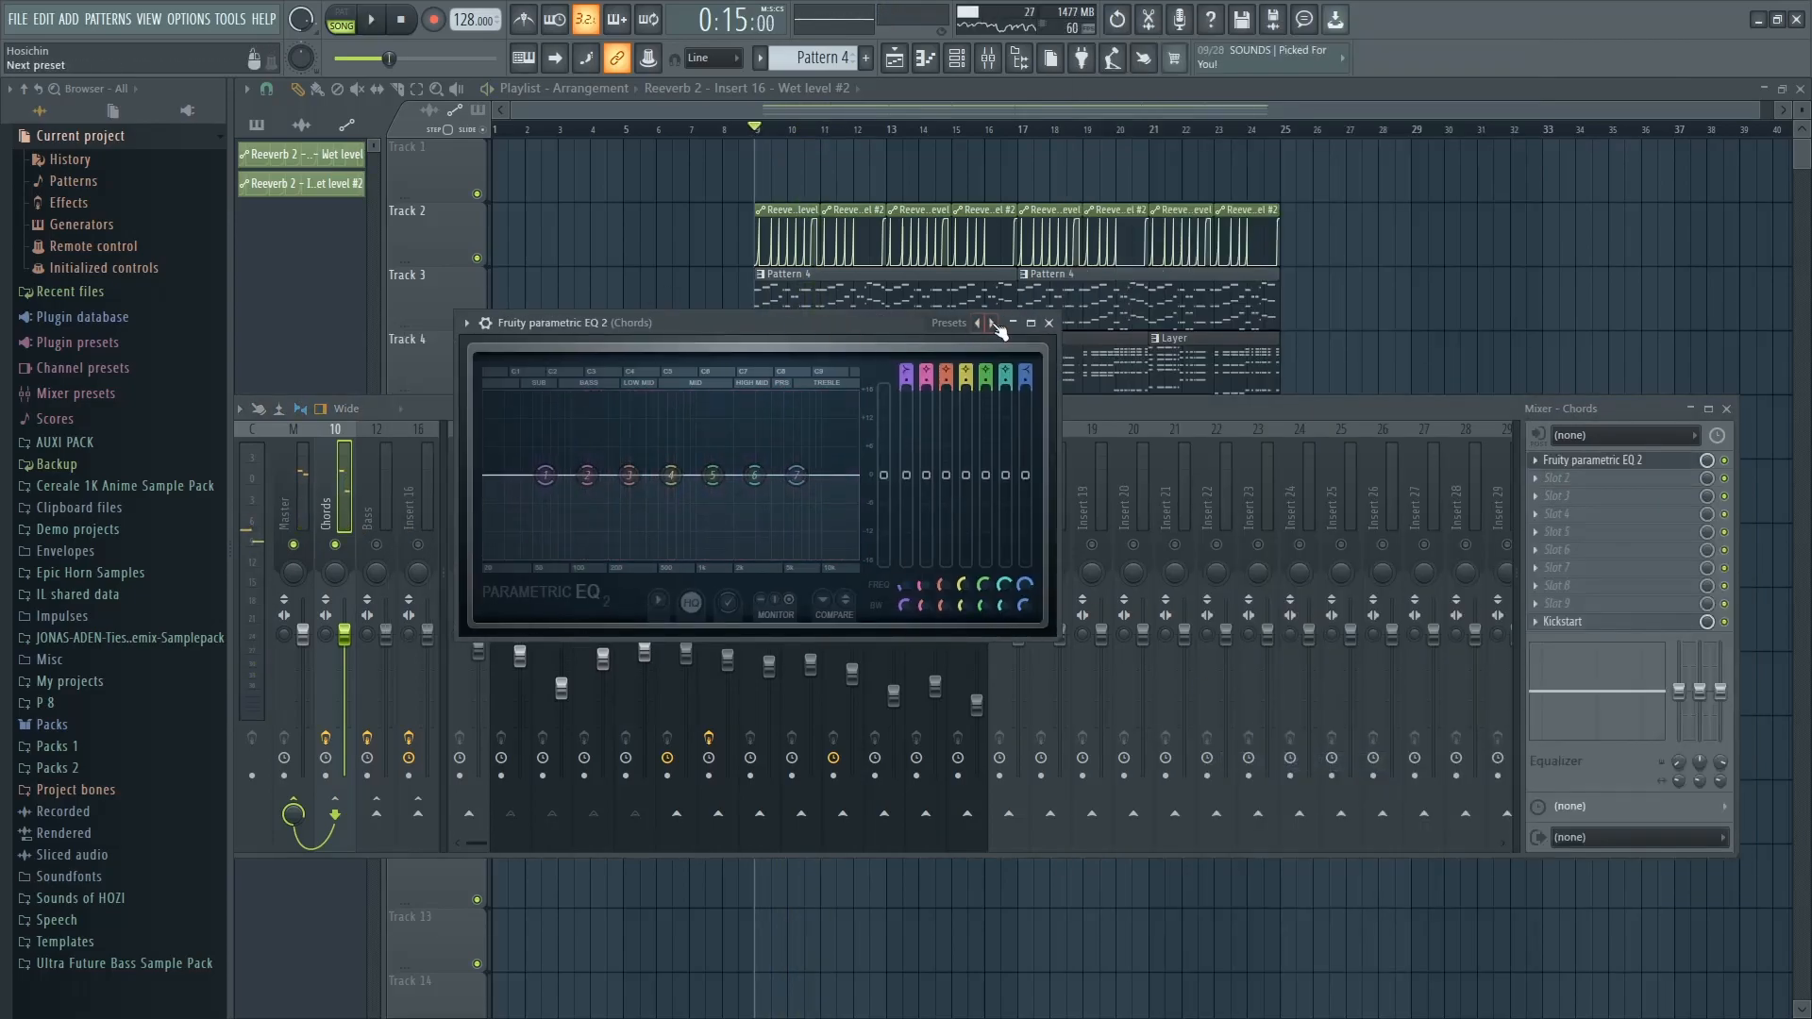
left_click(959, 324)
mouse_move(1005, 332)
left_click(1066, 332)
Set the Chords EQ's low cut to about 101 Hz and its high cut to about 14.9 kHz with gentler slopes during playback
key("space")
left_click_drag(486, 475, 571, 475)
scroll(580, 475, "up", 5)
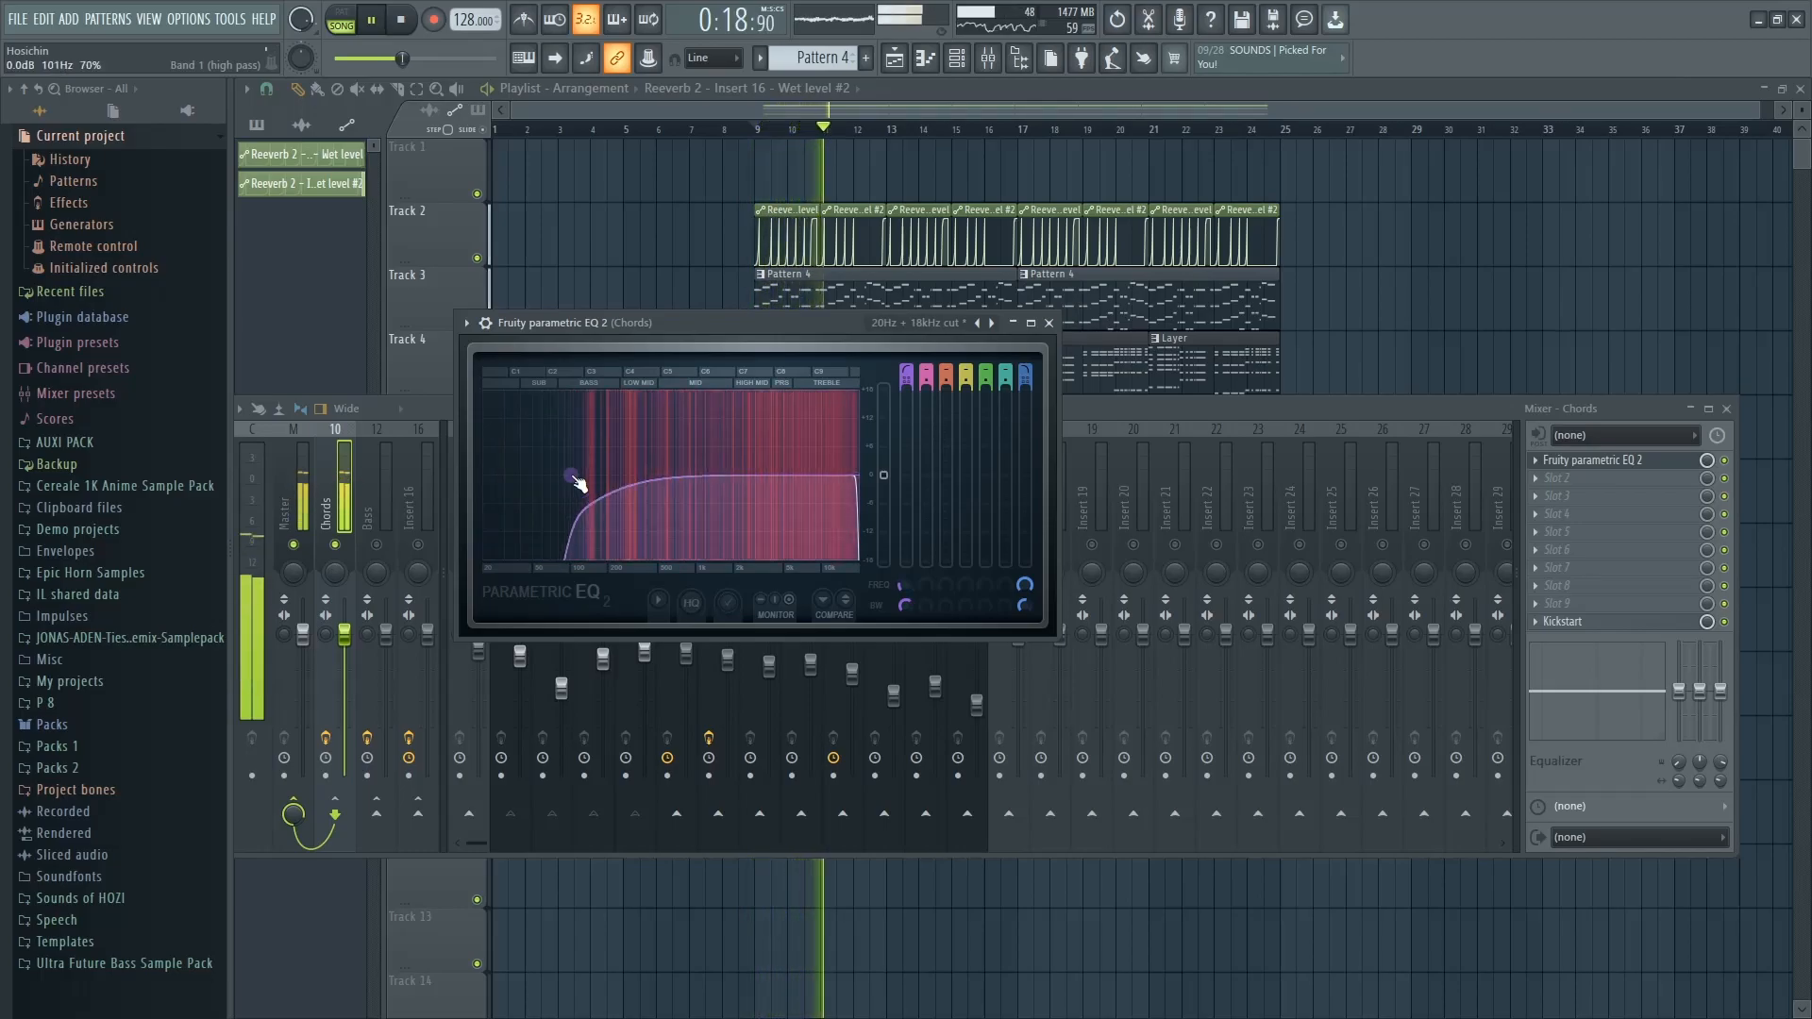
left_click_drag(1025, 585, 1025, 596)
scroll(853, 474, "down", 1)
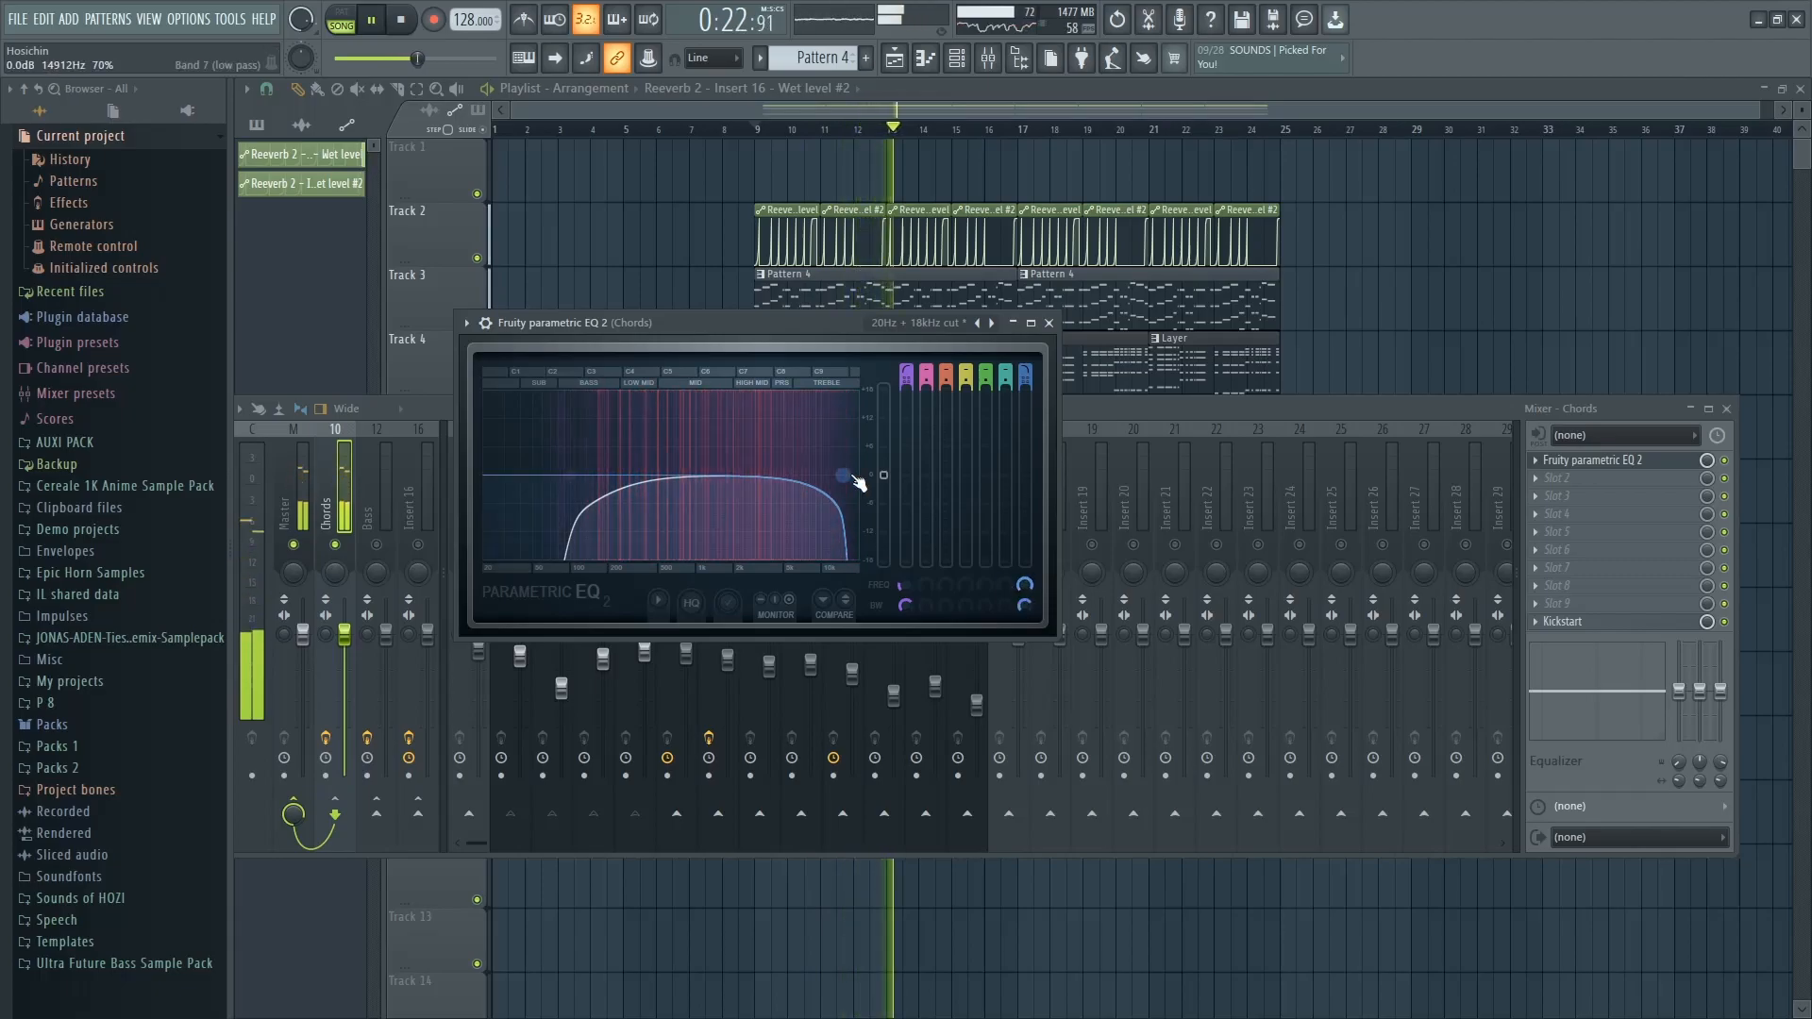
scroll(853, 475, "down", 1)
scroll(853, 475, "up", 3)
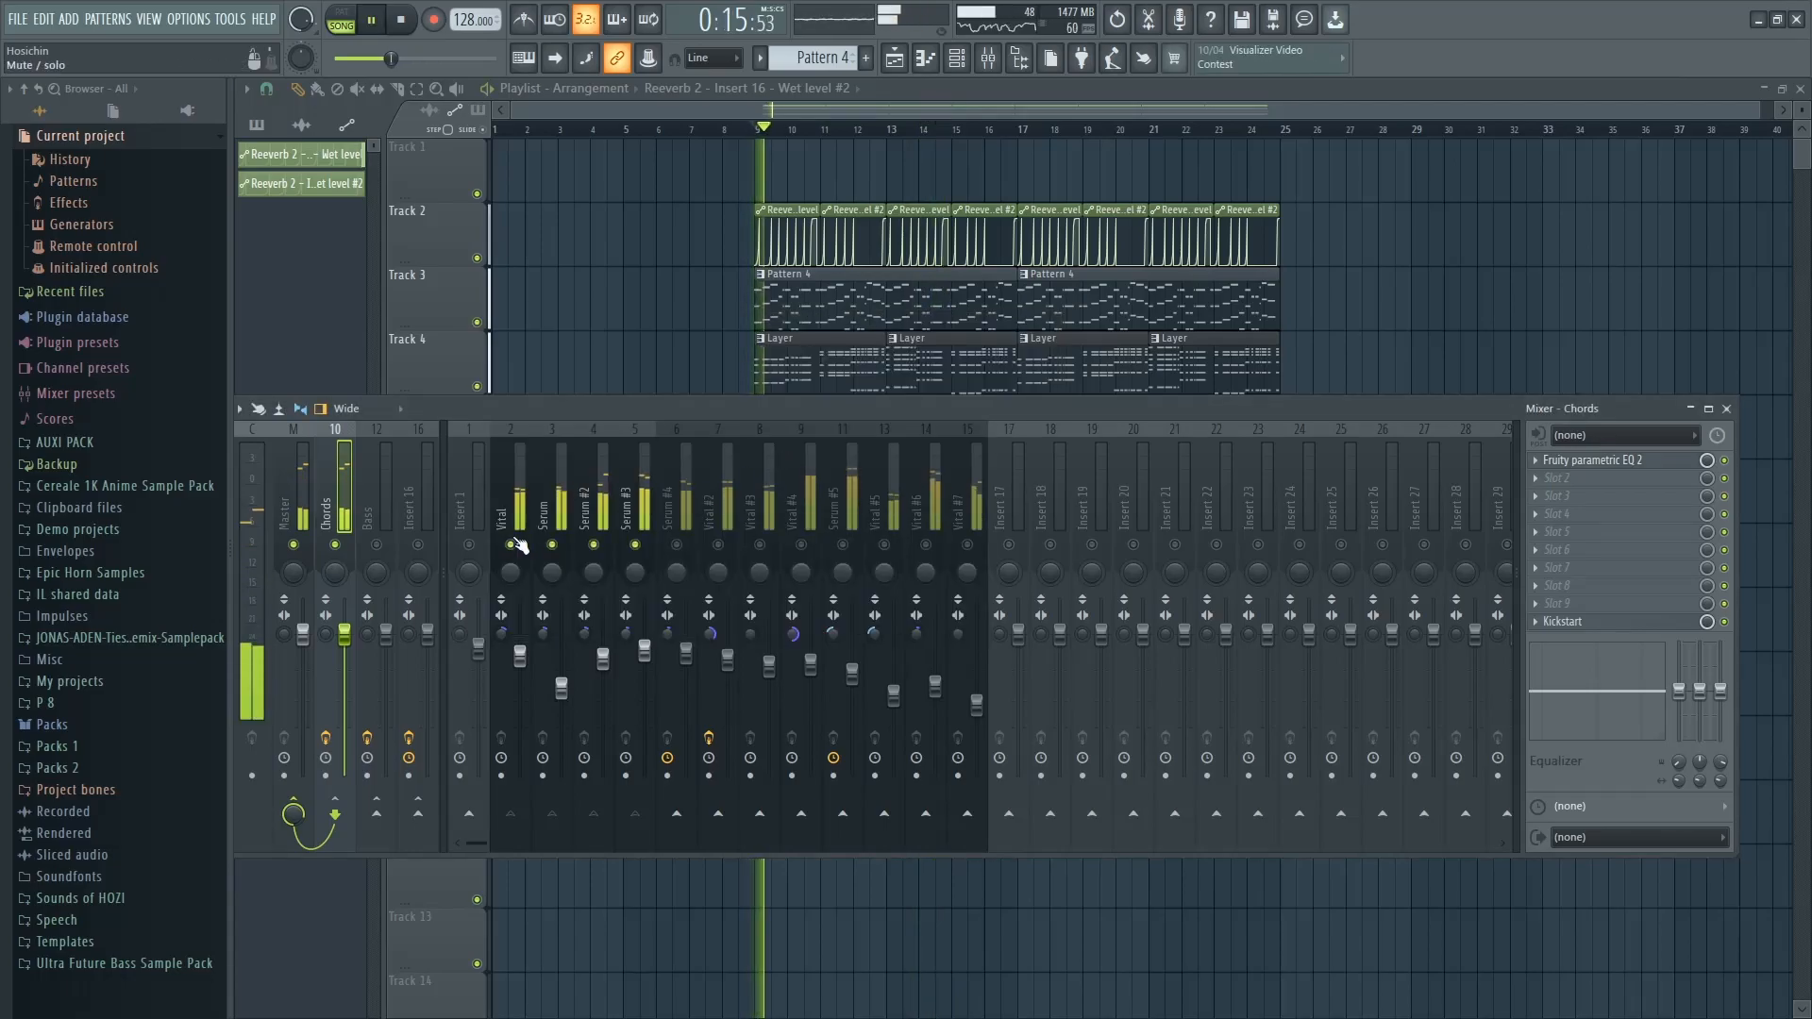
Add Soundgoodizer to slot 2 of the Chords bus, listen to it, and close its window
key("space")
left_click(1557, 478)
left_click(1311, 512)
key("space")
left_click(609, 348)
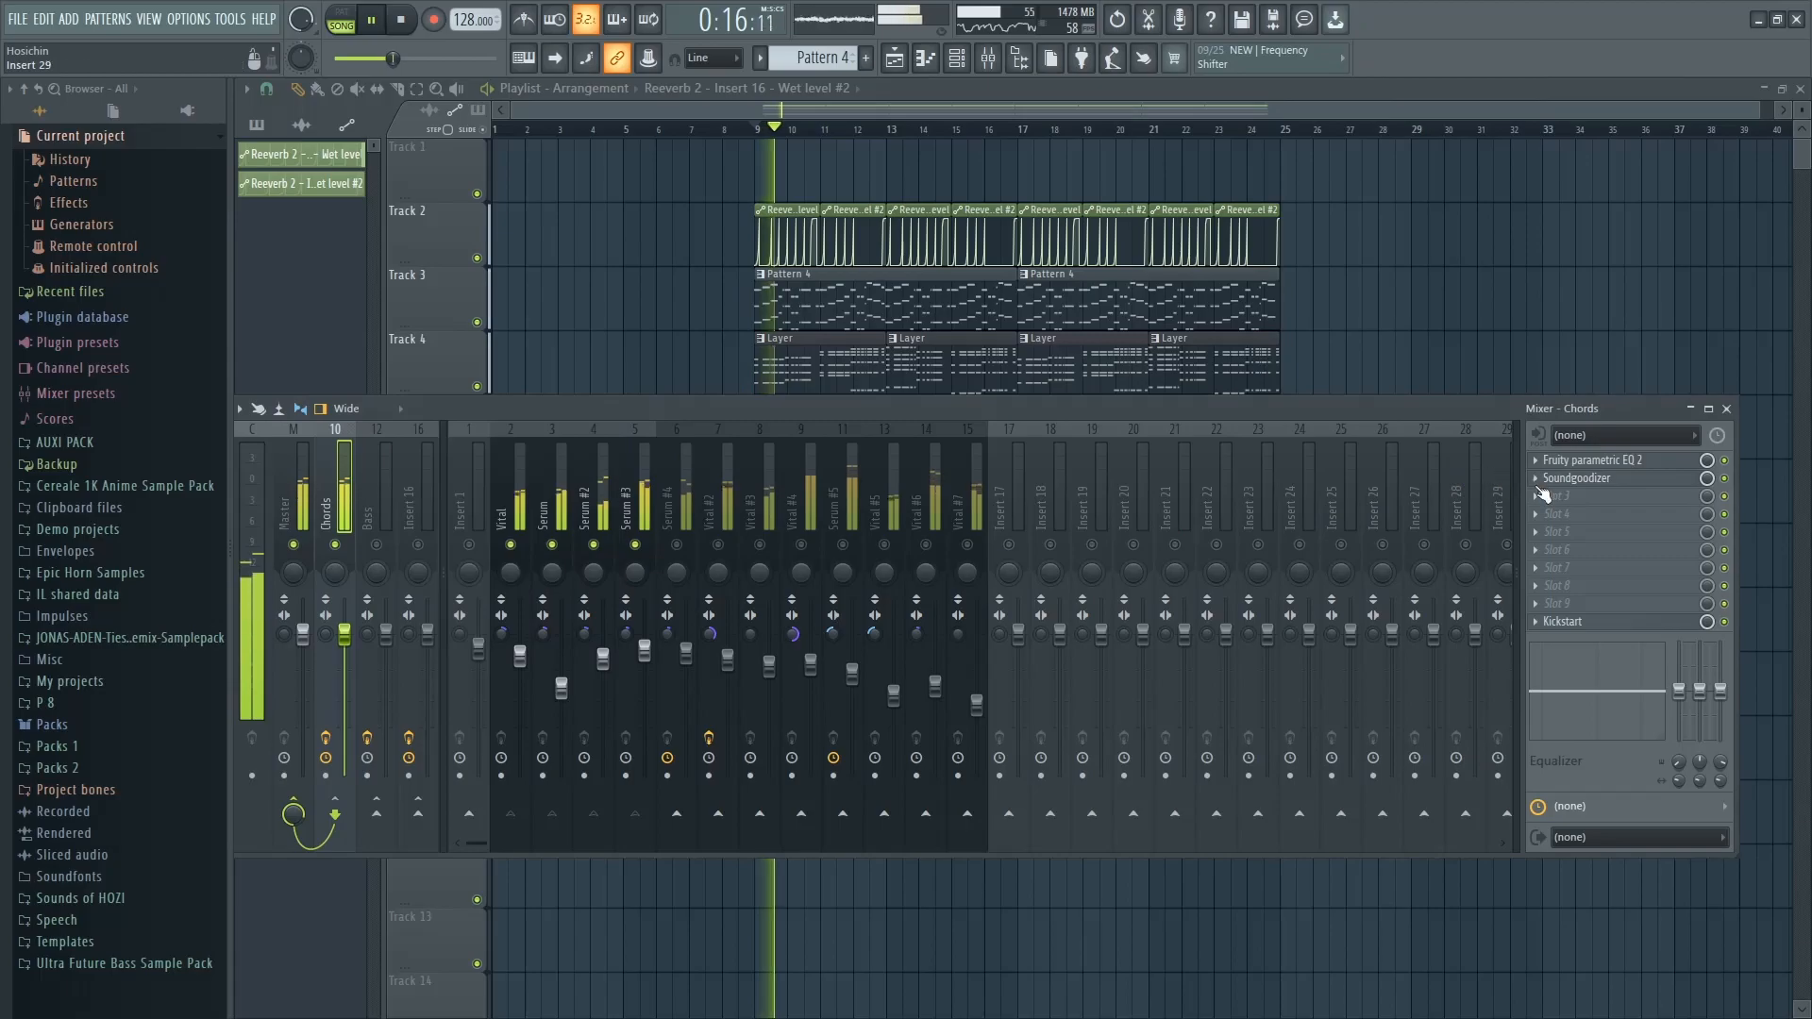
Add OTT to slot 3 of the Chords bus, set its depth to 18%, and close its window
left_click(1557, 495)
left_click(1415, 317)
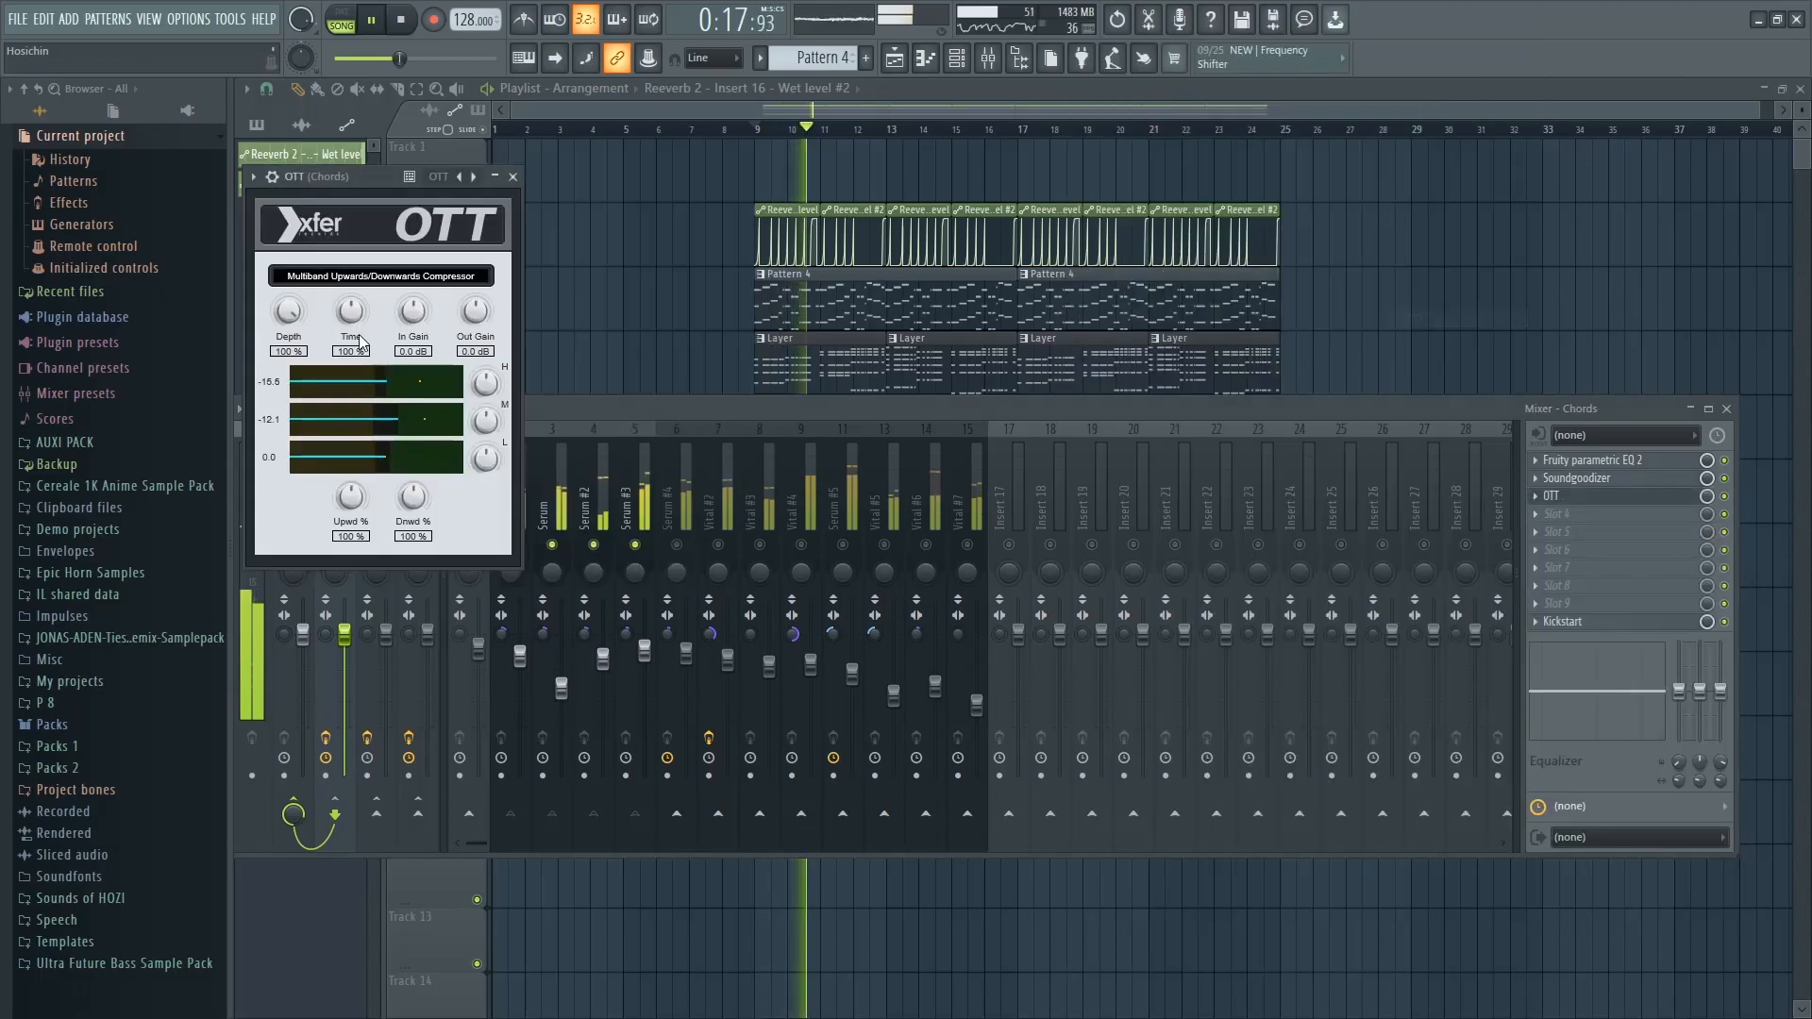
key("space")
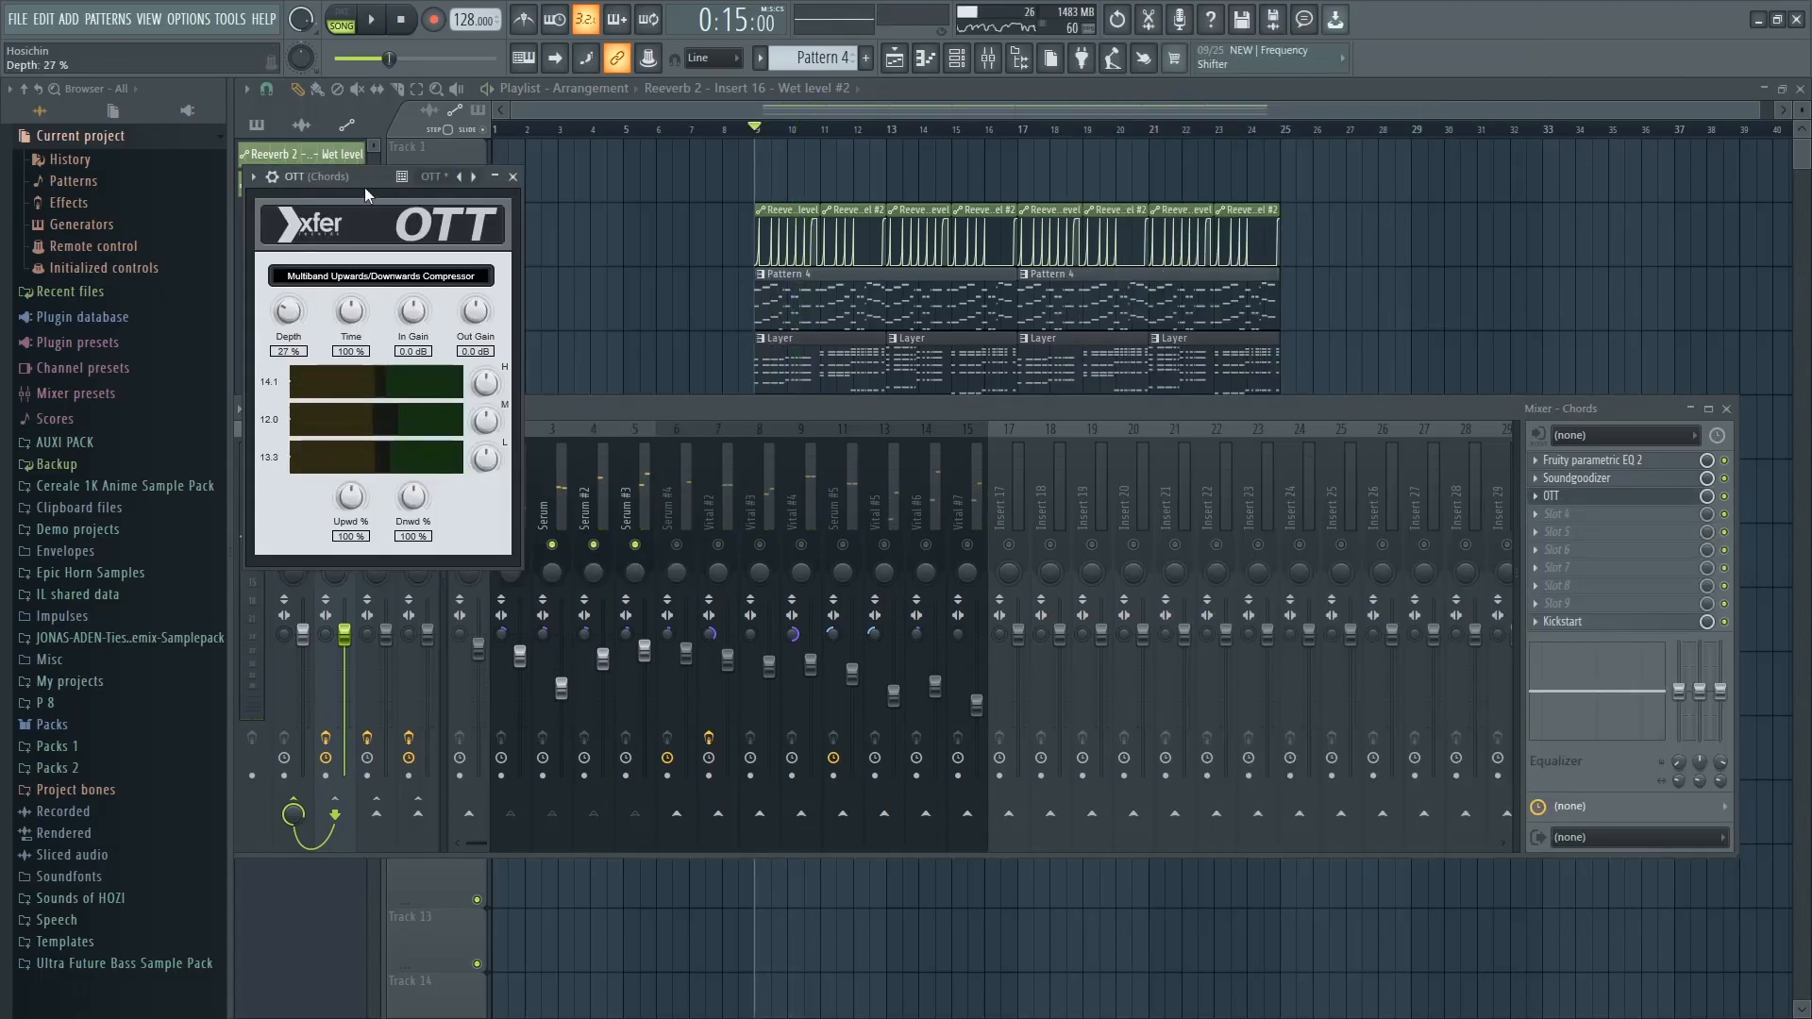
left_click_drag(365, 196, 515, 217)
key("space")
left_click_drag(439, 331, 438, 349)
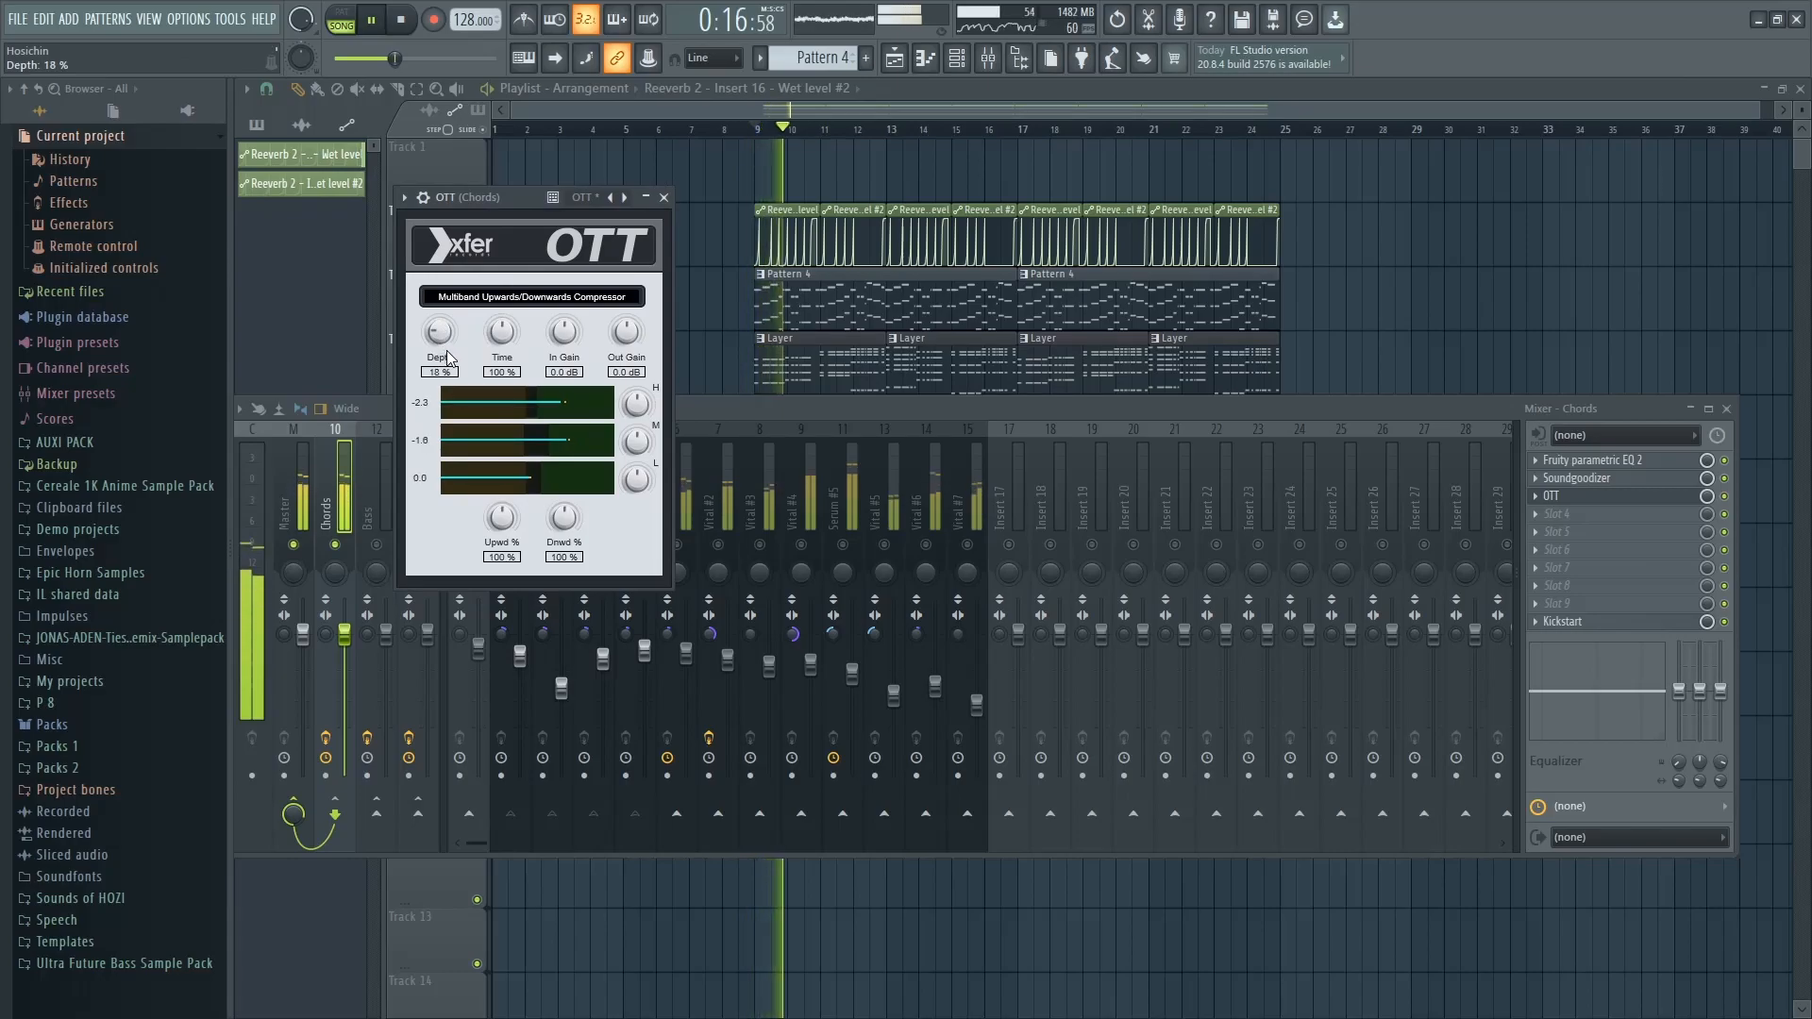
left_click(663, 197)
key("space")
Add Fruity Stereo Shaper to slot 4 of the Chords bus, set its delay to 1.5 ms right, and close its window
left_click(1614, 514)
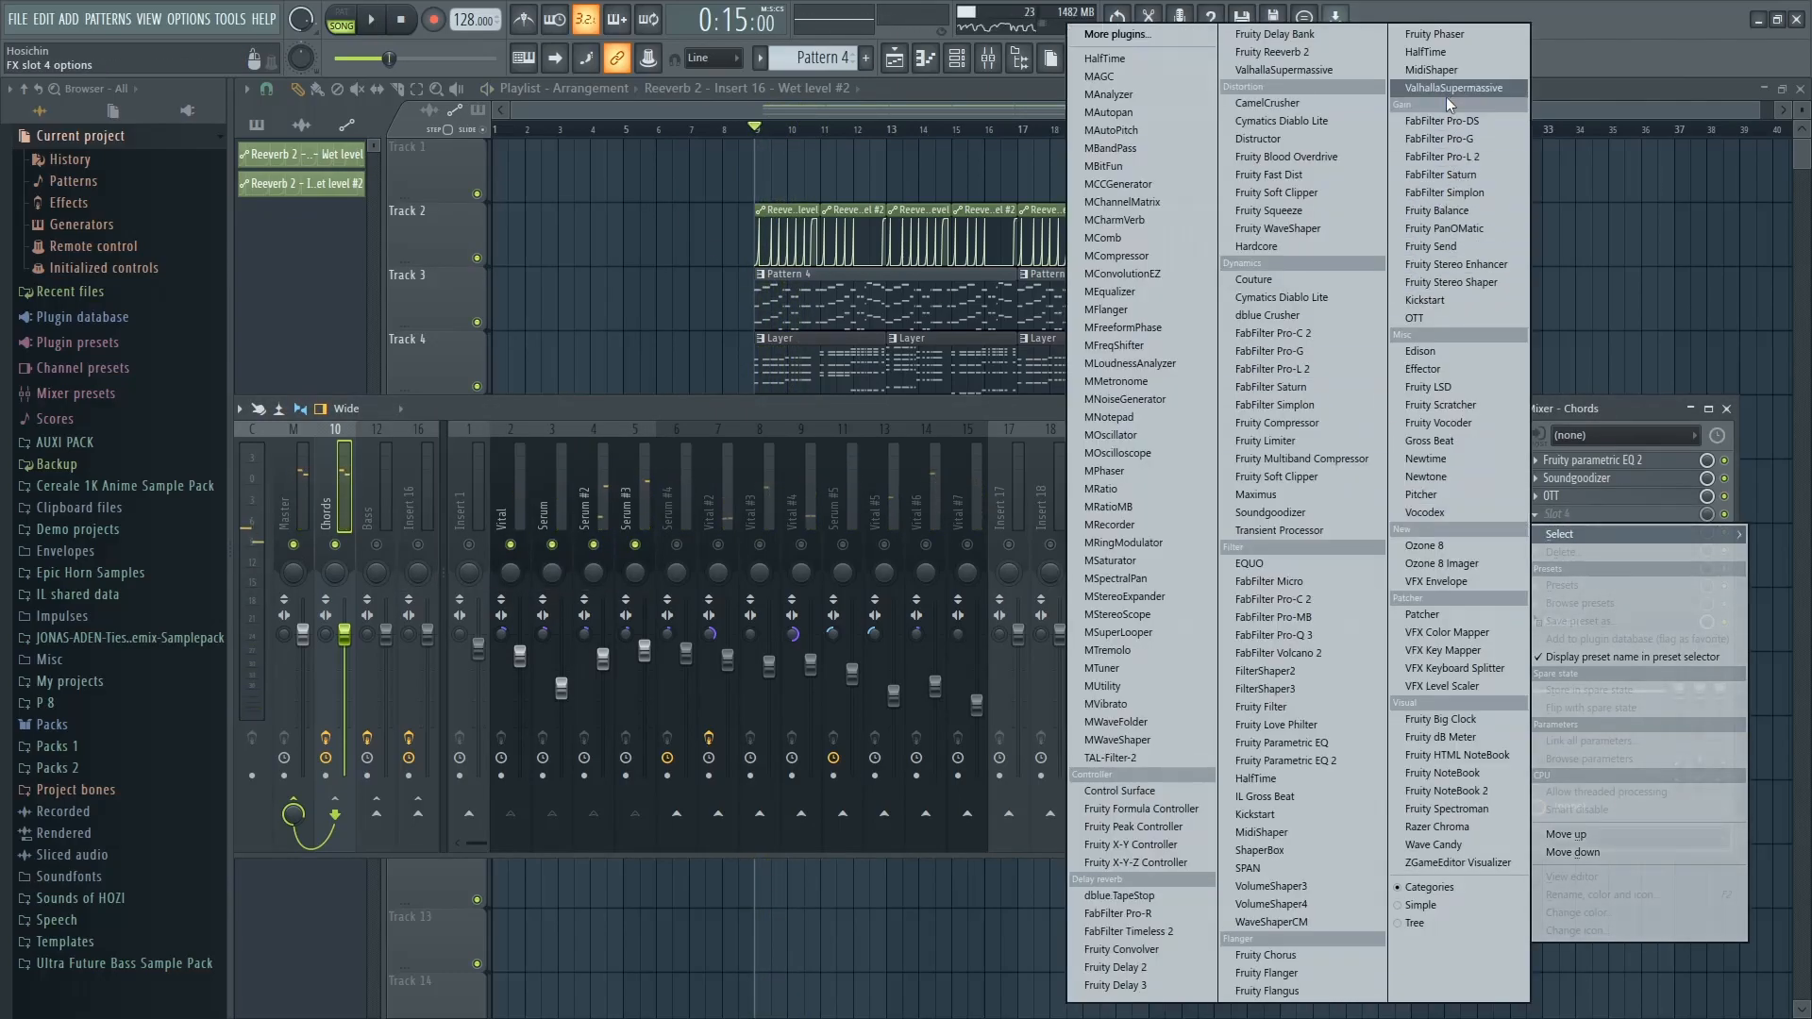
left_click(1464, 282)
key("space")
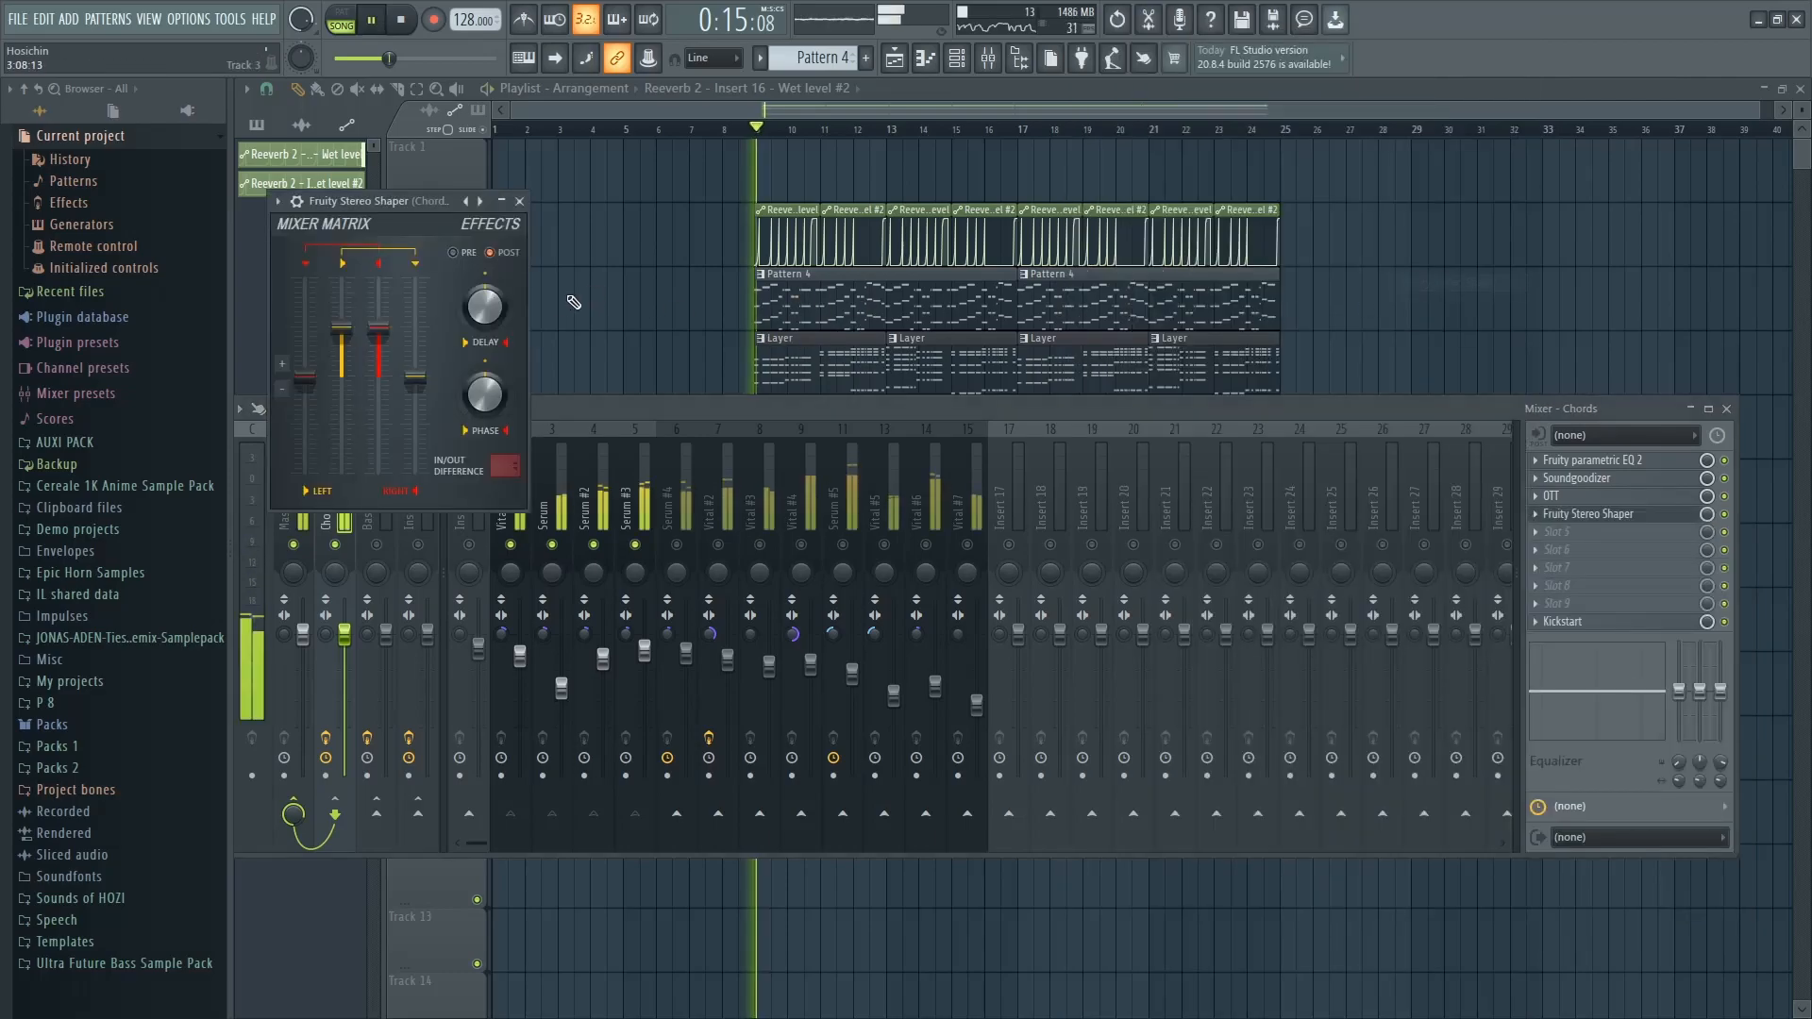
left_click_drag(438, 202, 653, 245)
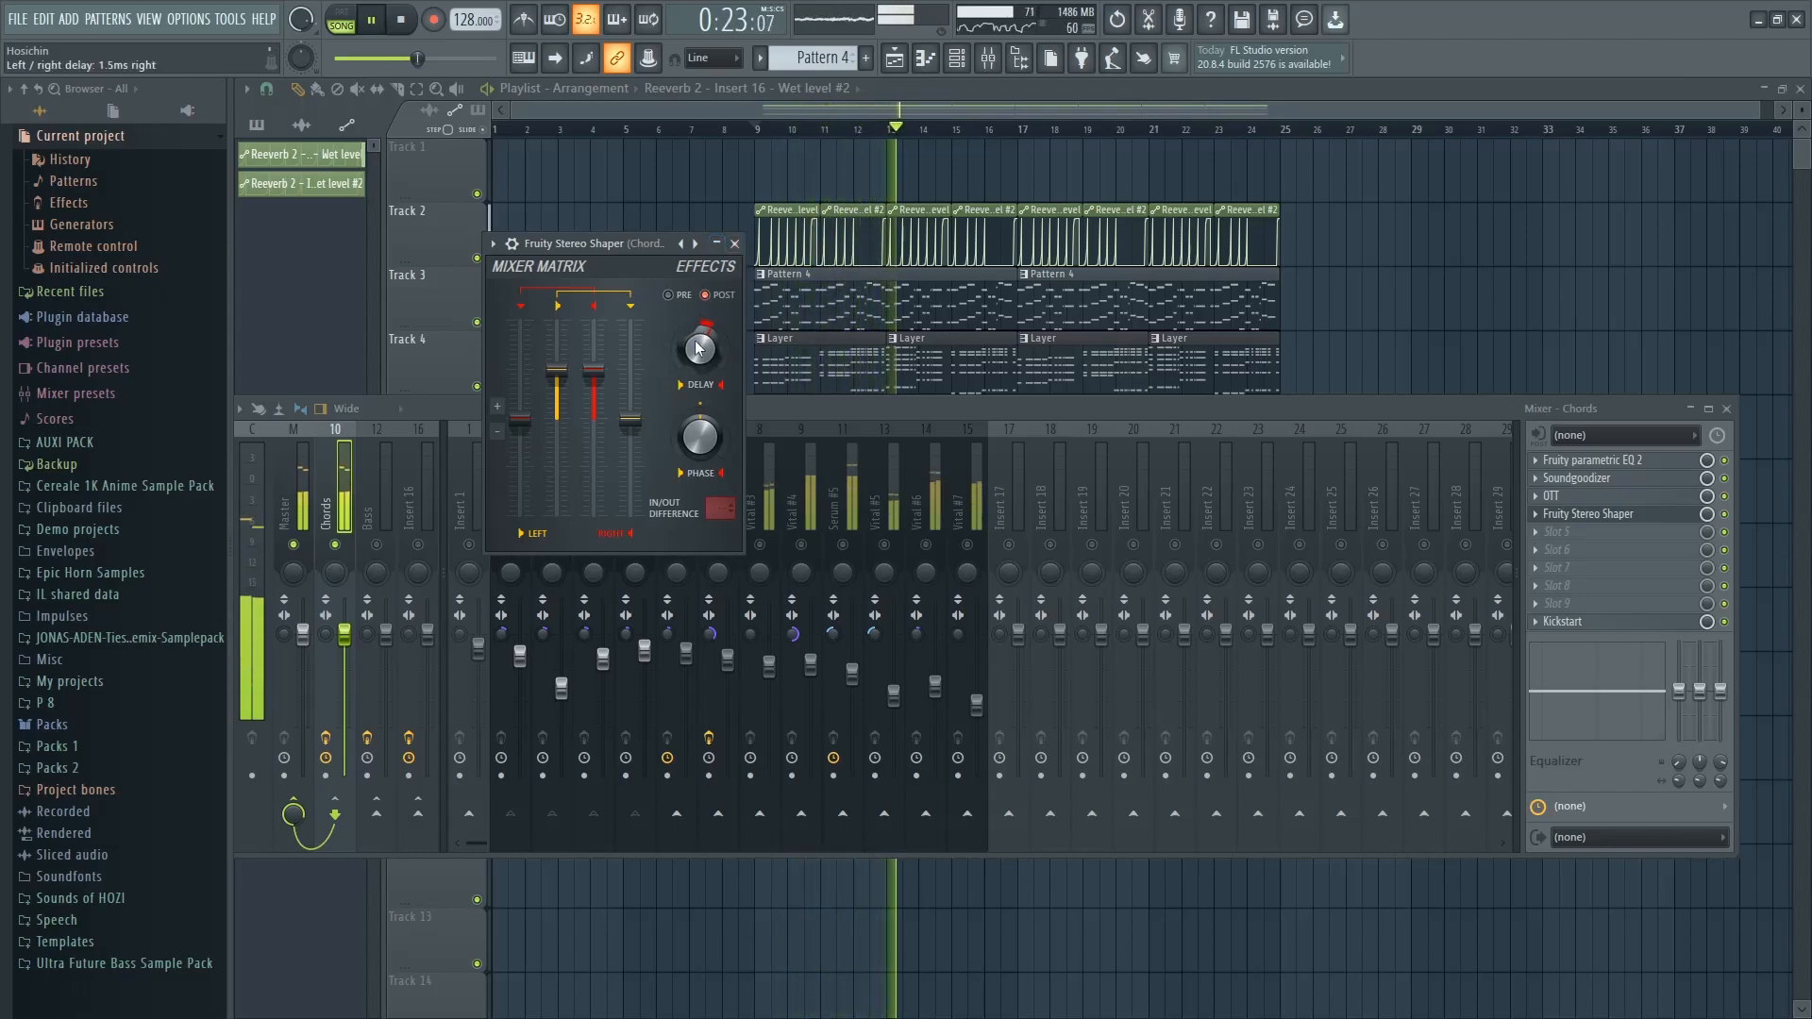
left_click(734, 244)
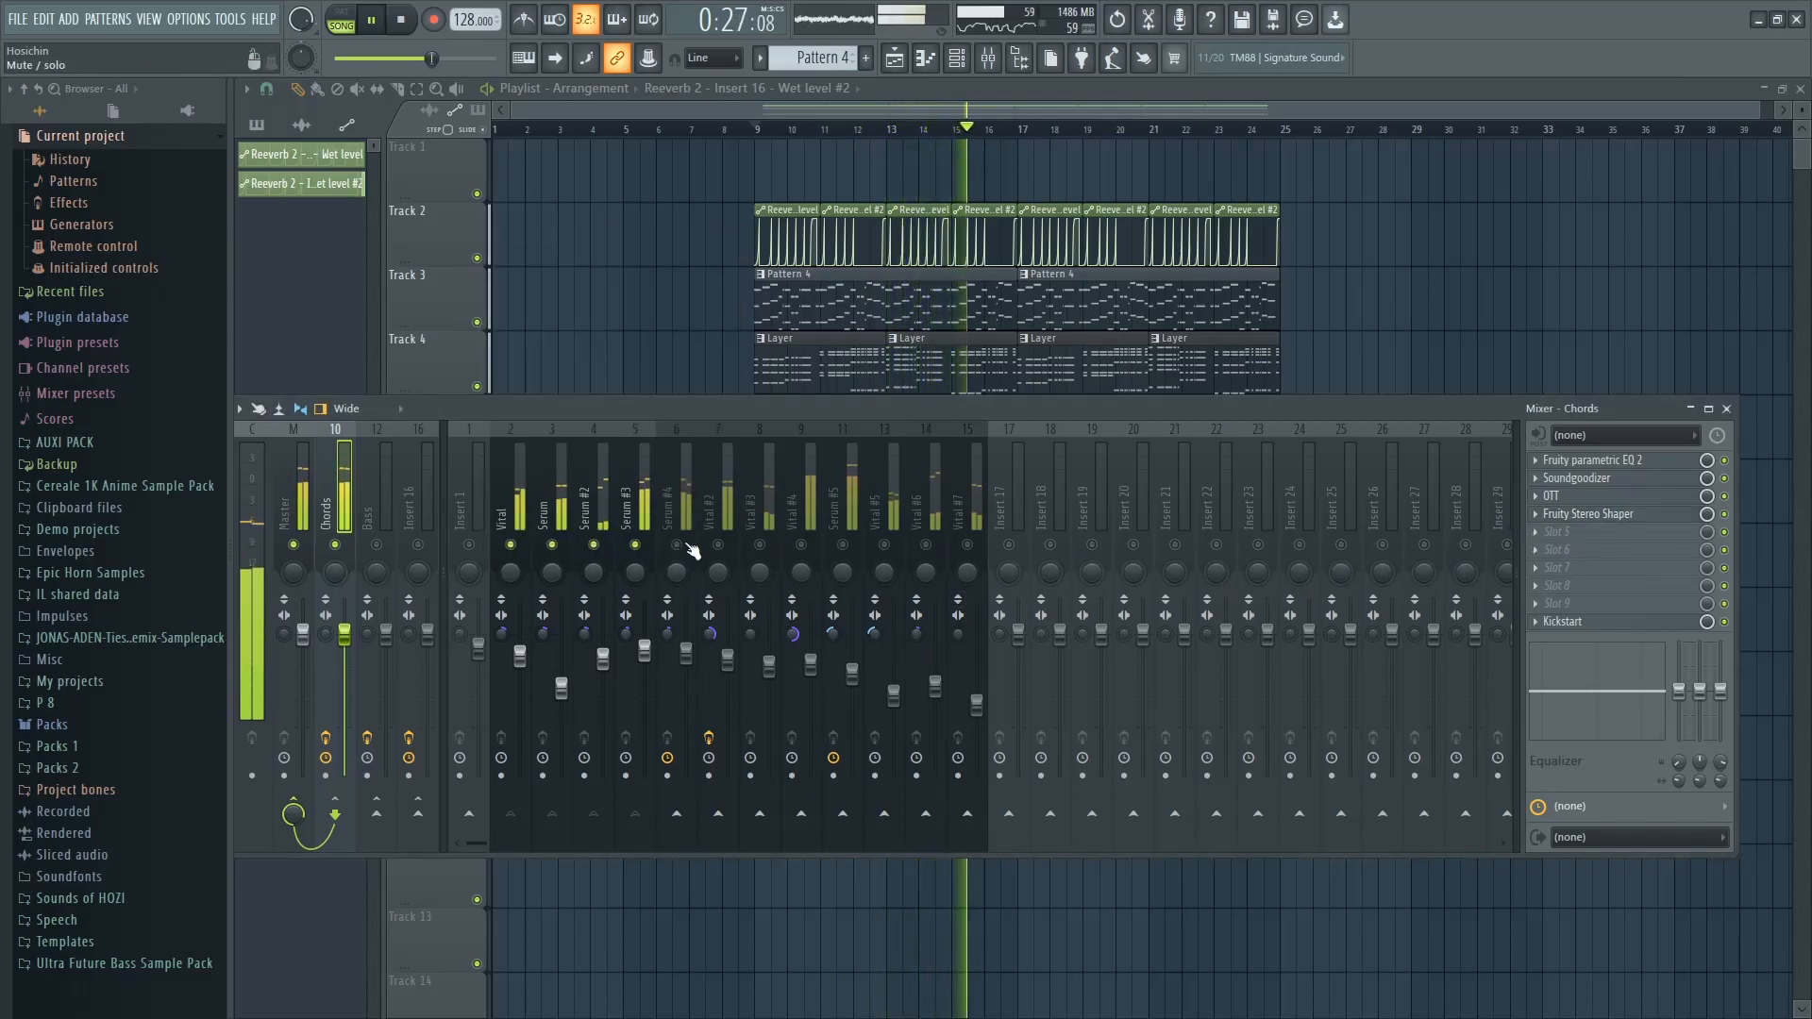
left_click(1655, 536)
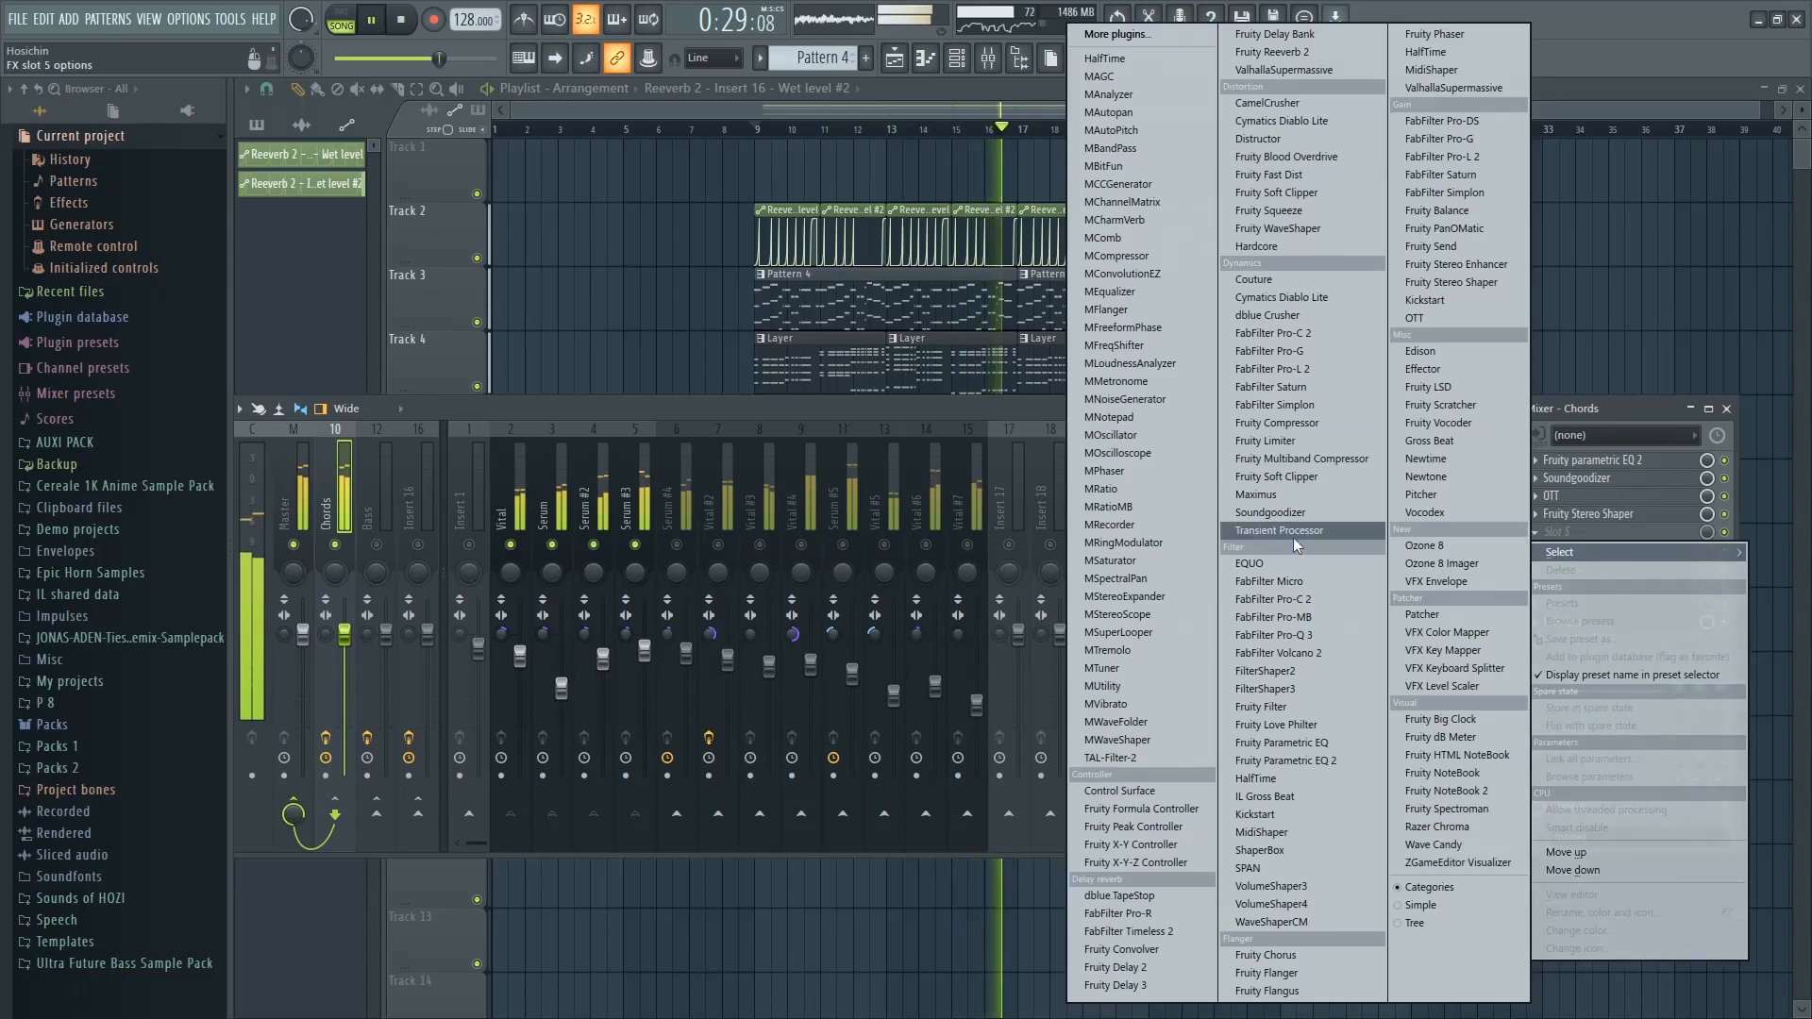
key("Escape")
key("Escape")
Solo the bass tracks Serum #4 through Vital #4 and load Fruity Parametric EQ 2 in slot 1 of the Bass bus
key("space")
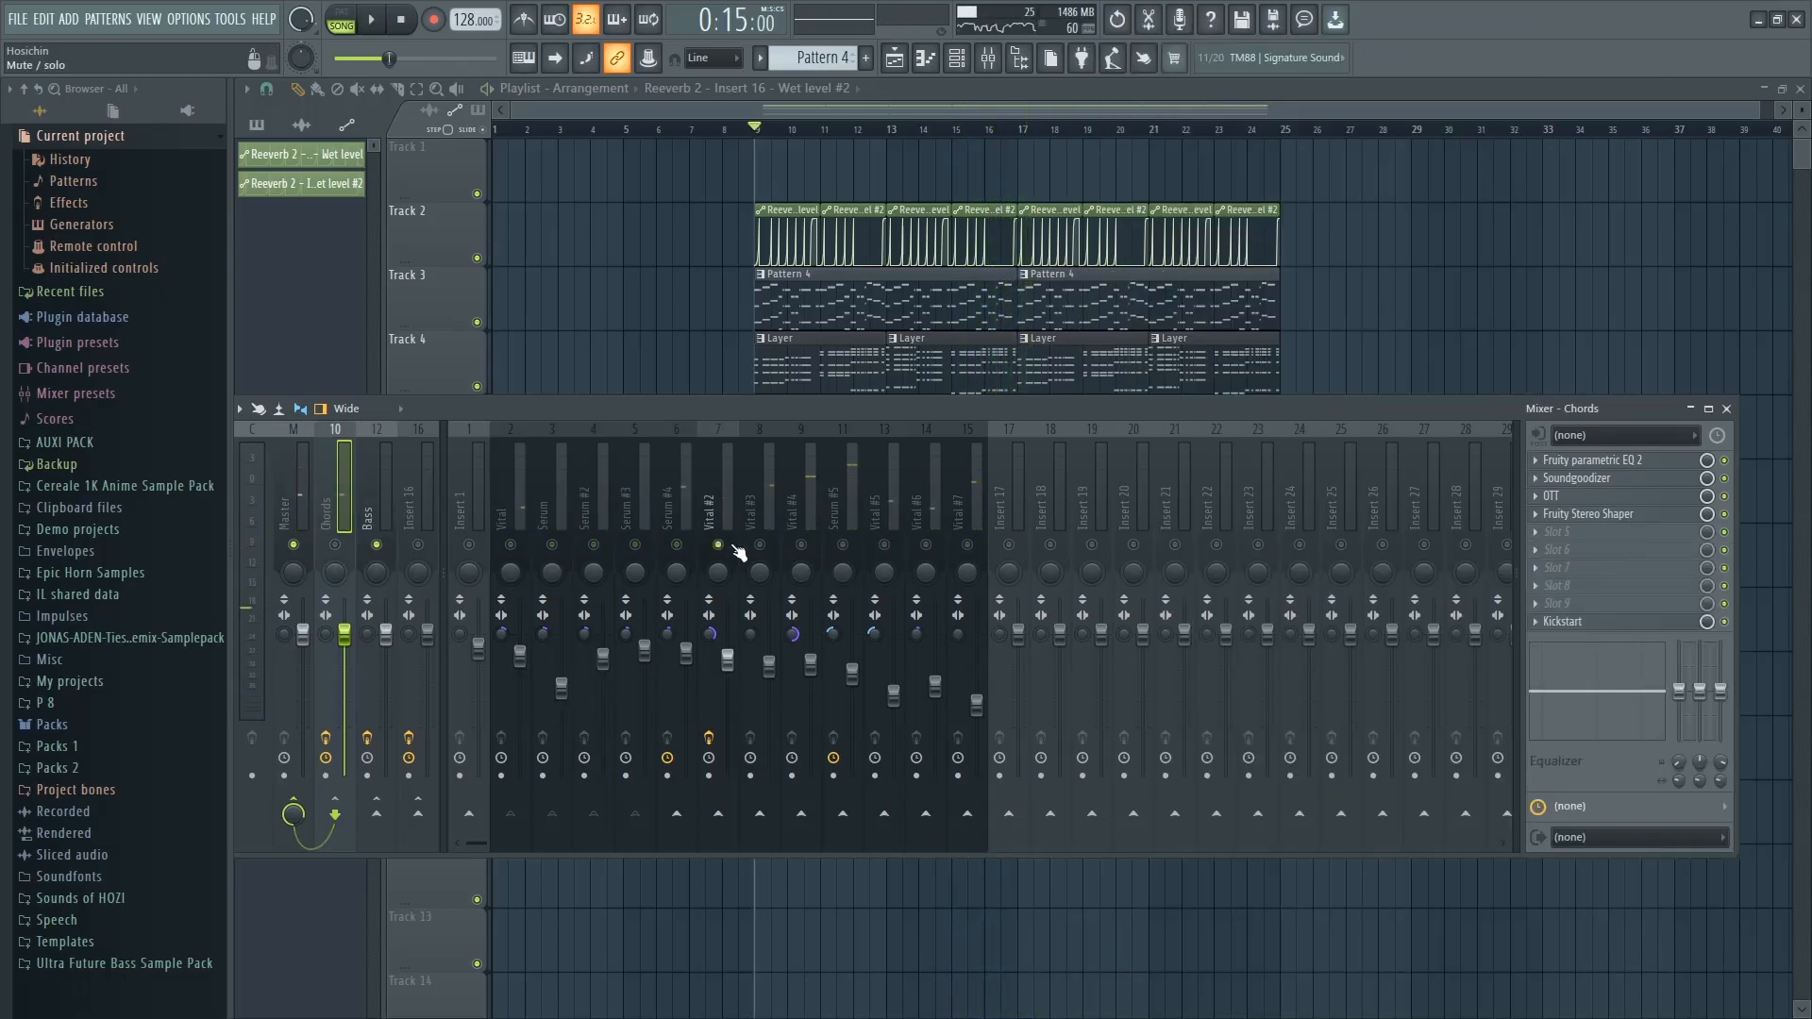
key("space")
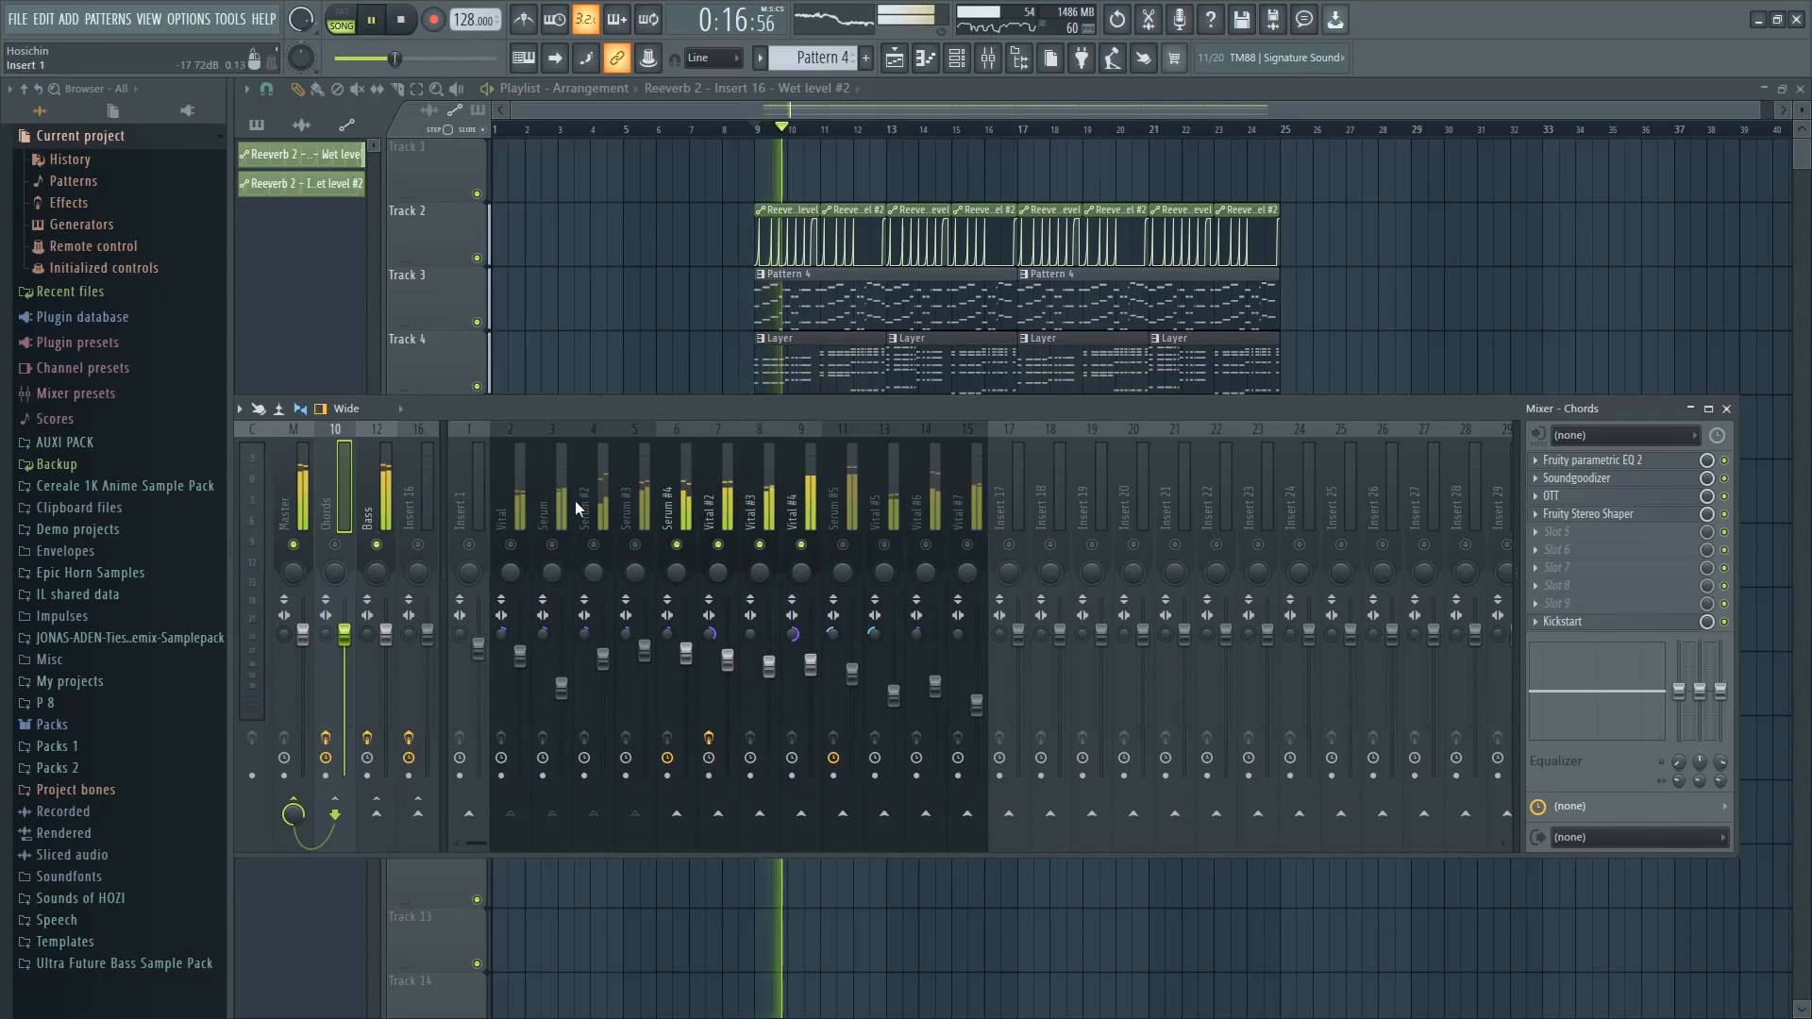
left_click(367, 510)
key("space")
left_click(1563, 460)
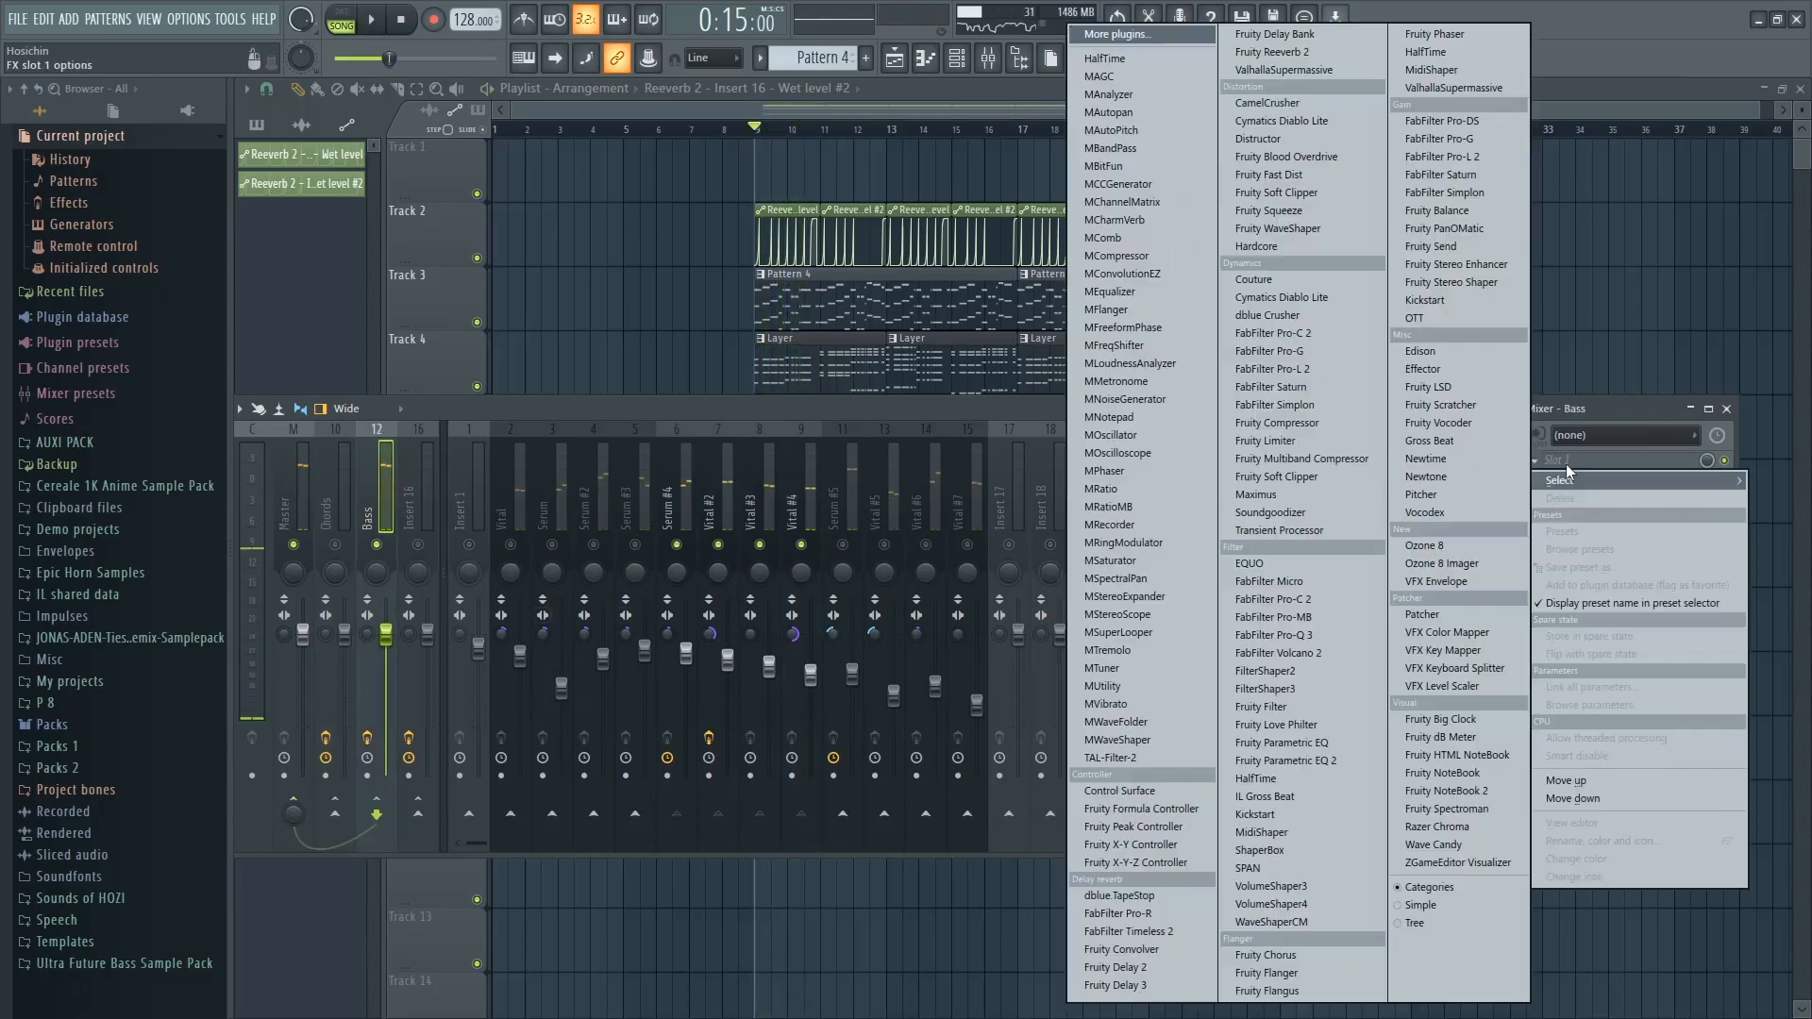
left_click(1302, 760)
key("space")
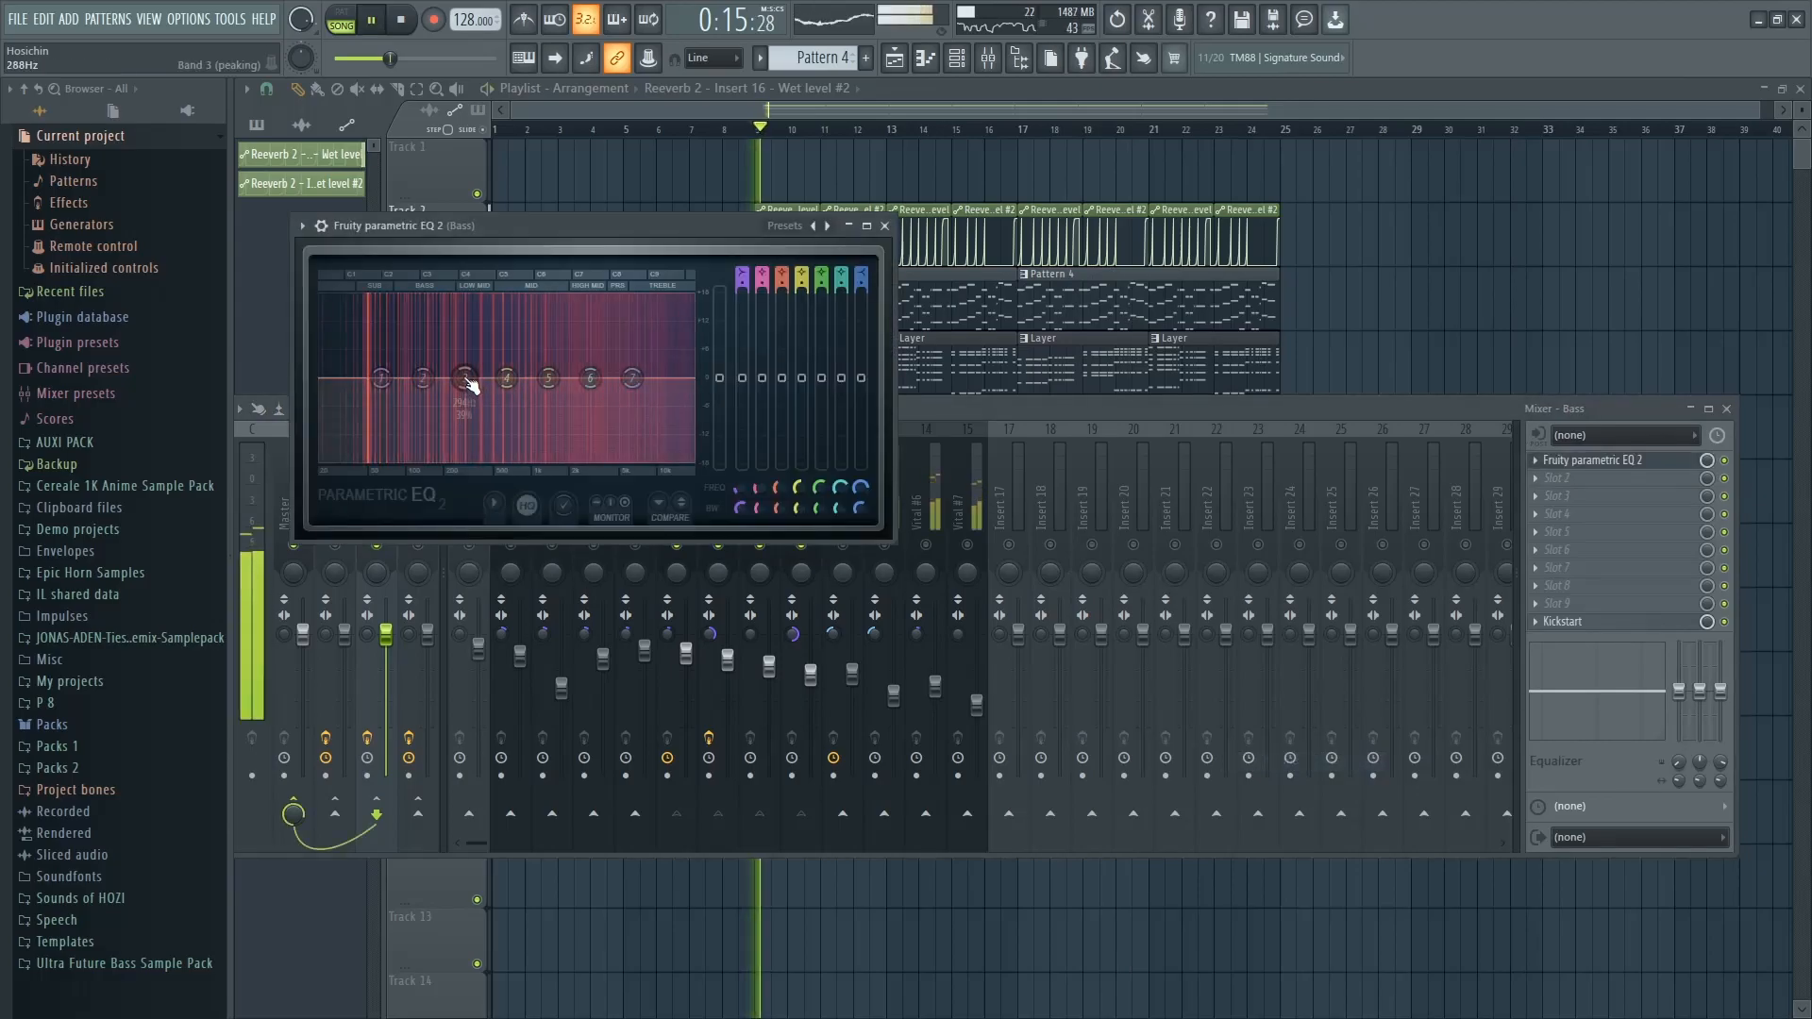
Raise band 3 of the Bass EQ slightly in the midrange during playback and enlarge the EQ window
left_click_drag(462, 378, 514, 373)
left_click(564, 506)
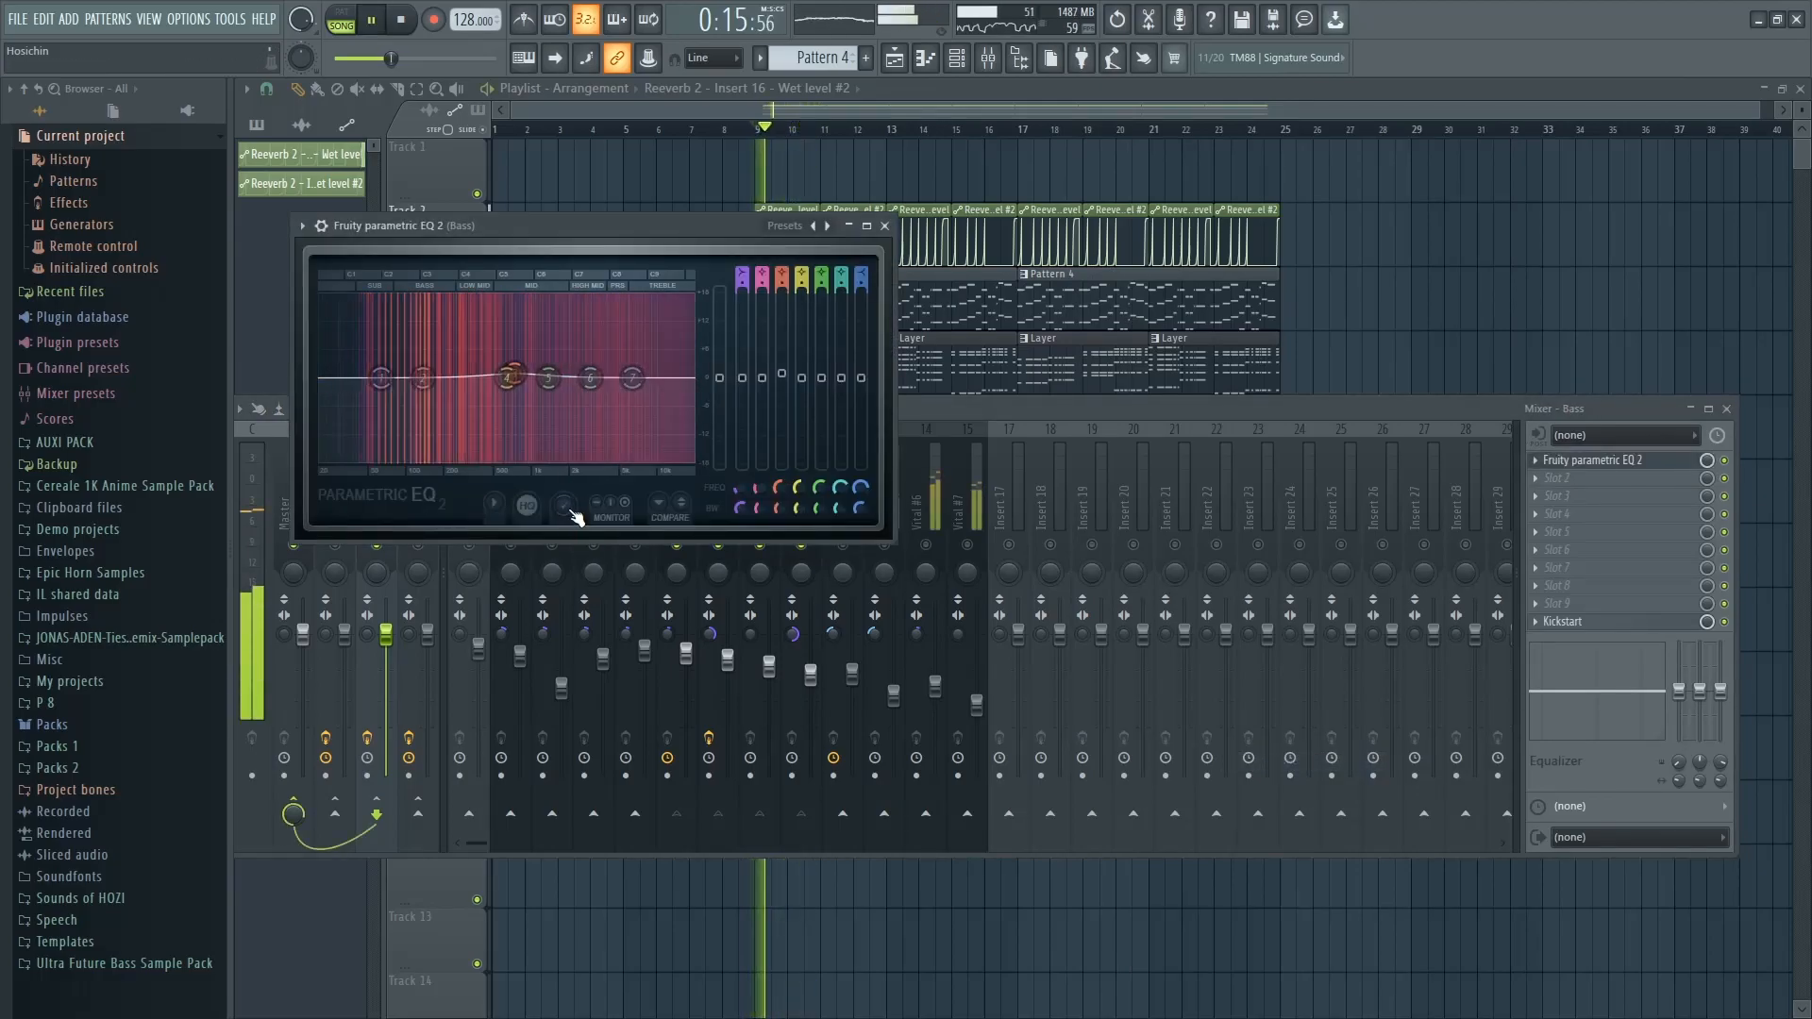
left_click(492, 505)
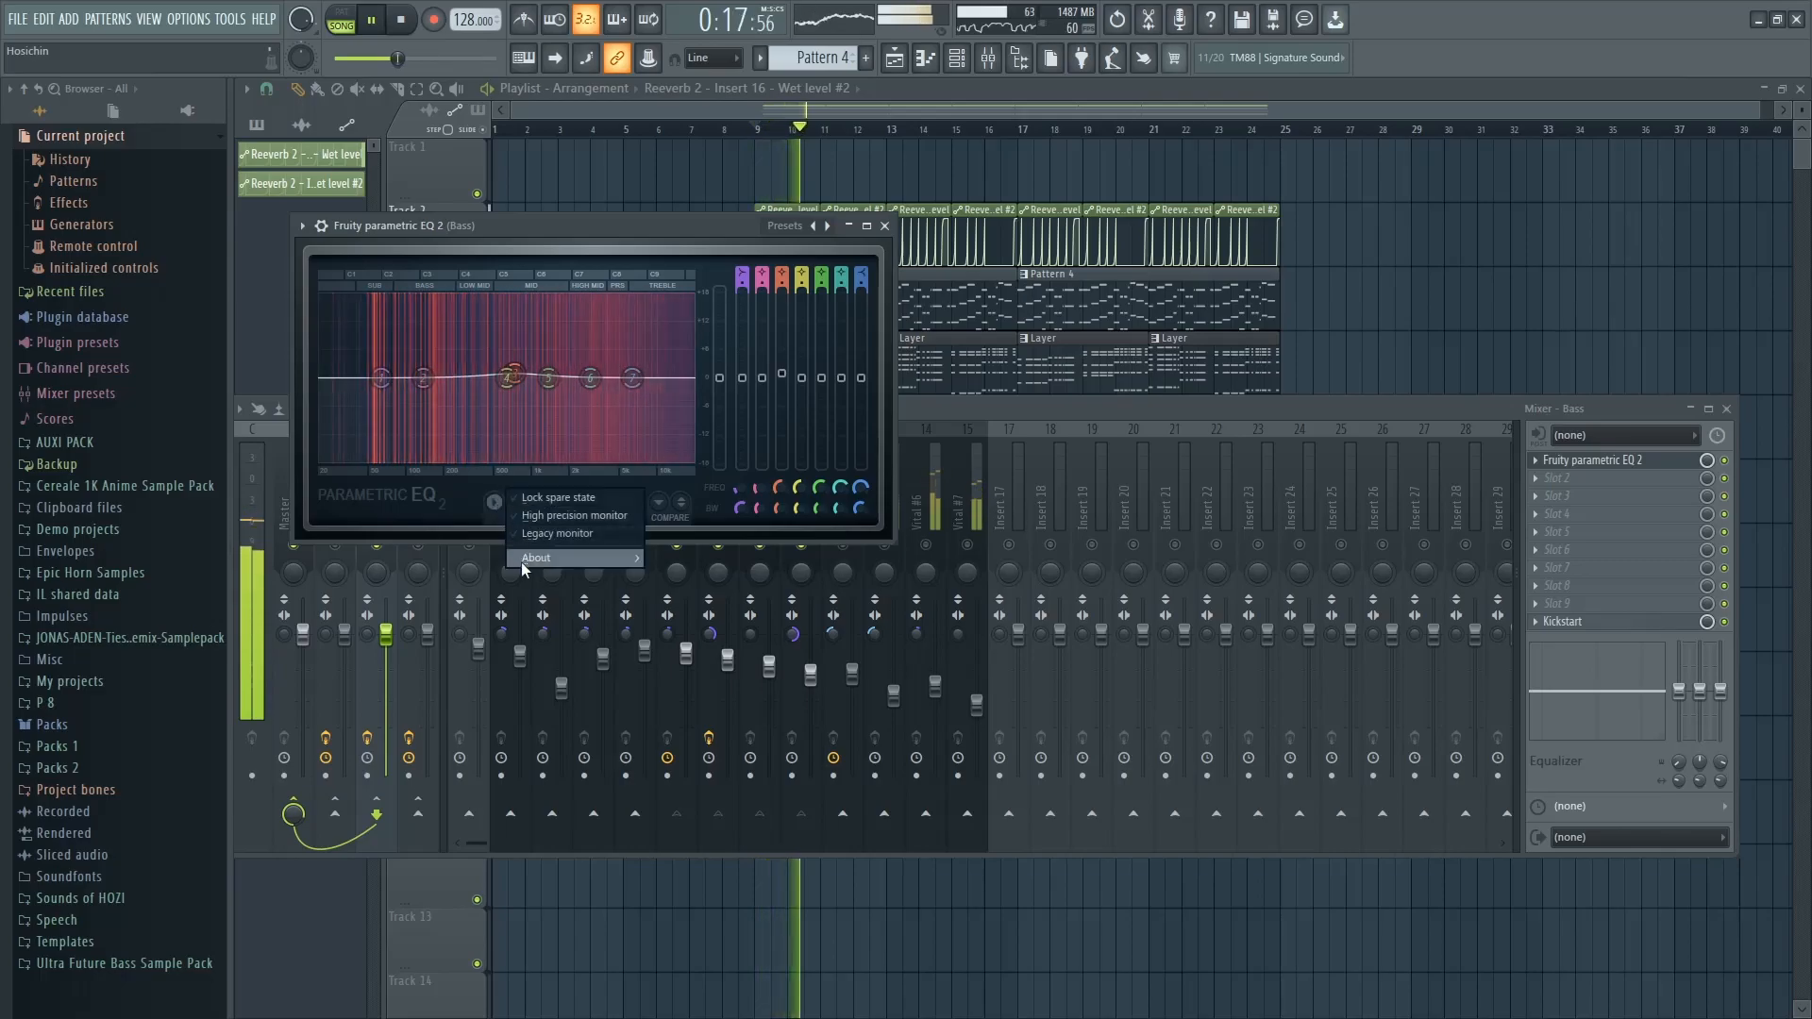
left_click(422, 510)
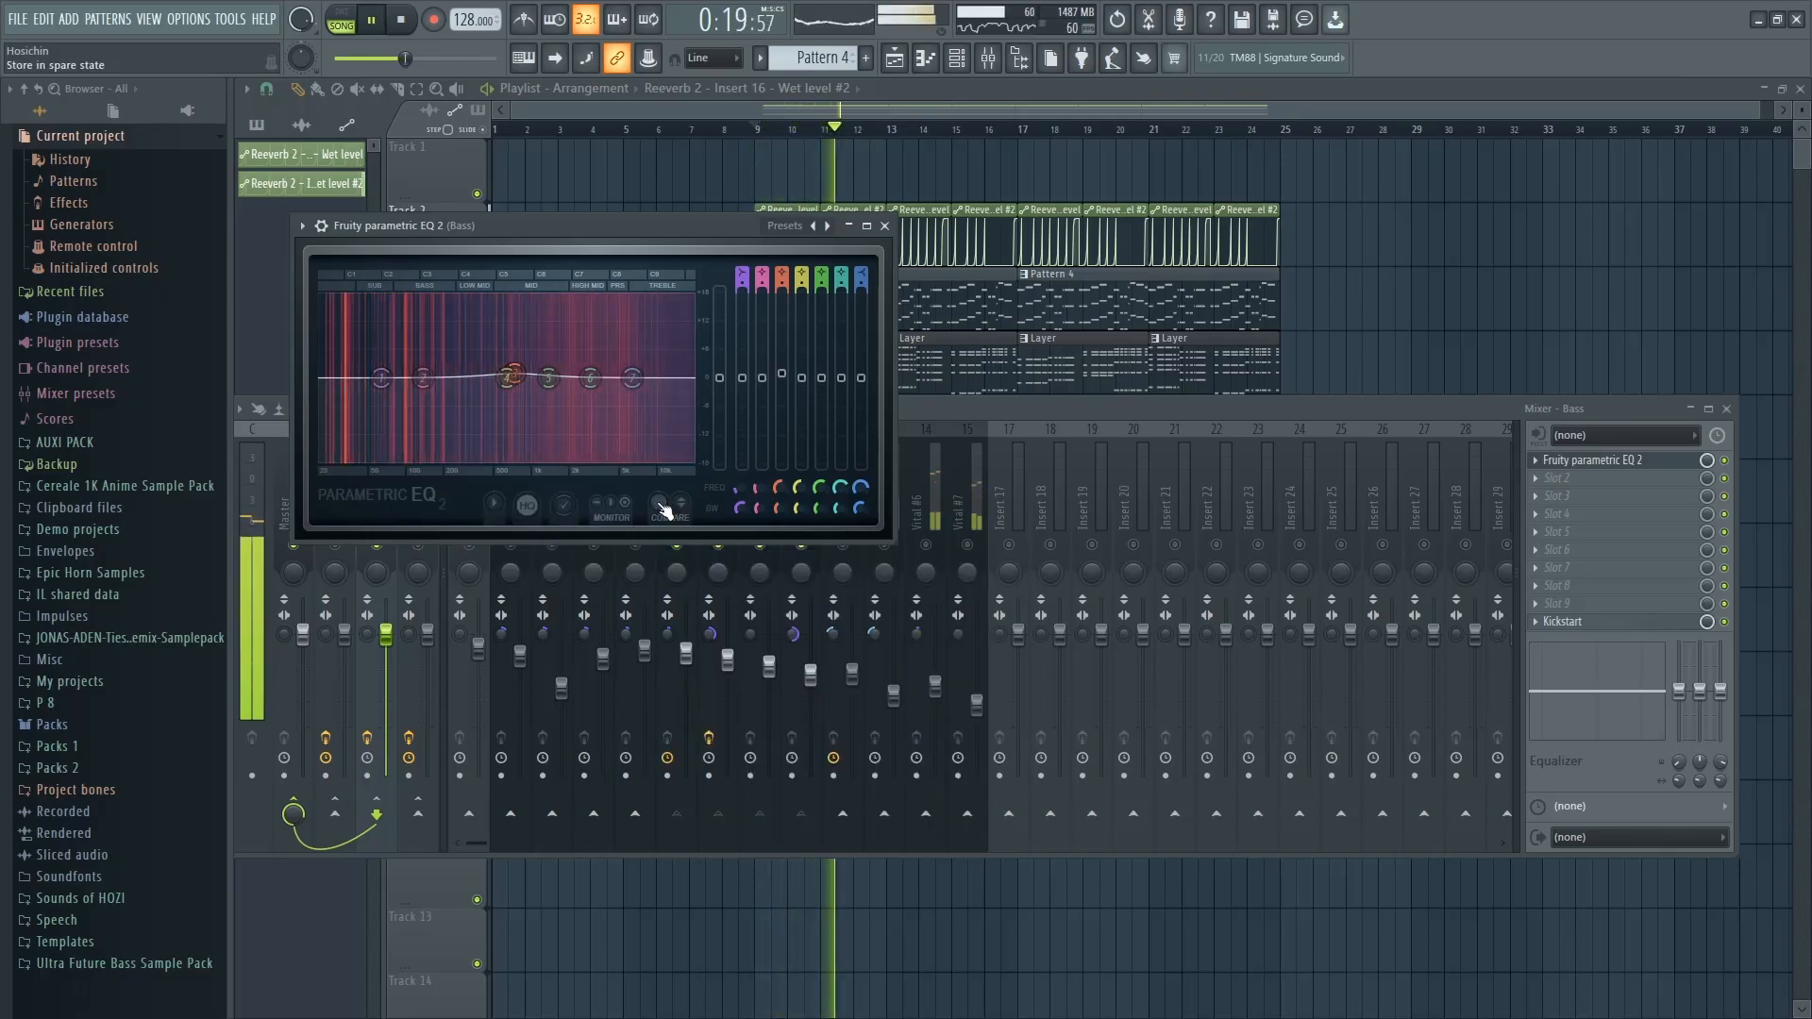
key("space")
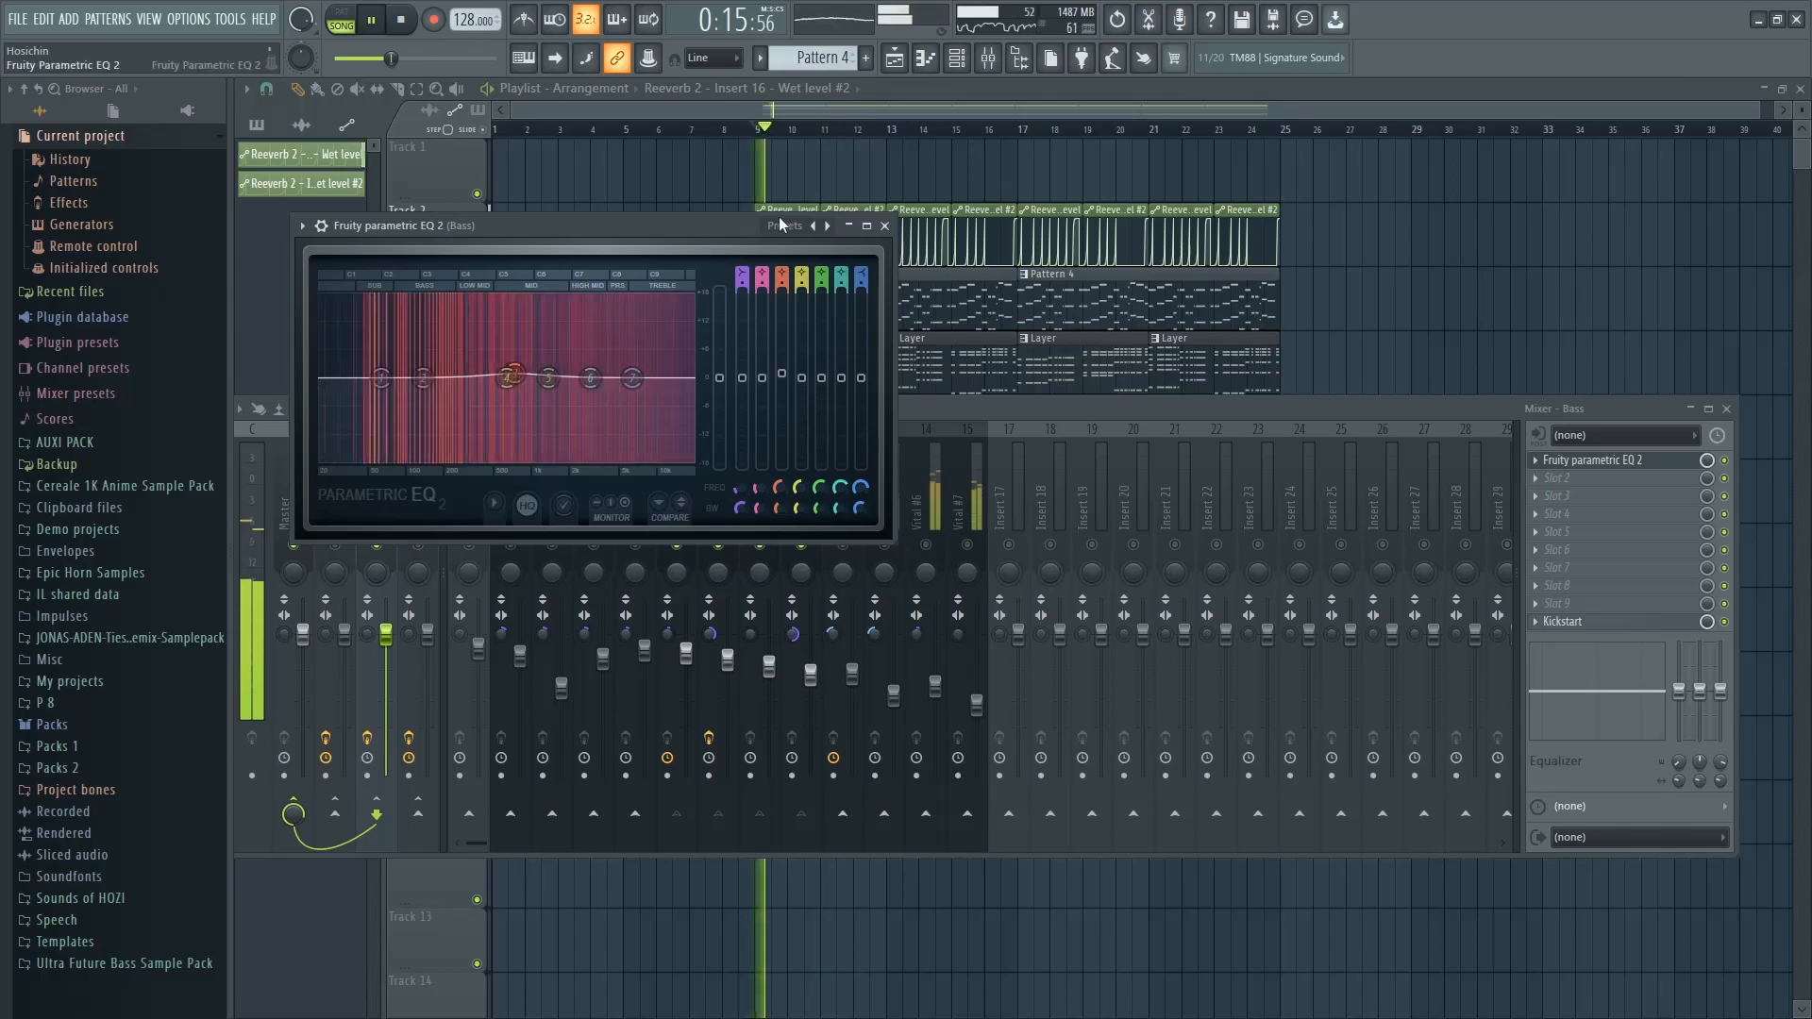
left_click_drag(779, 223, 926, 243)
left_click_drag(1044, 556, 1366, 832)
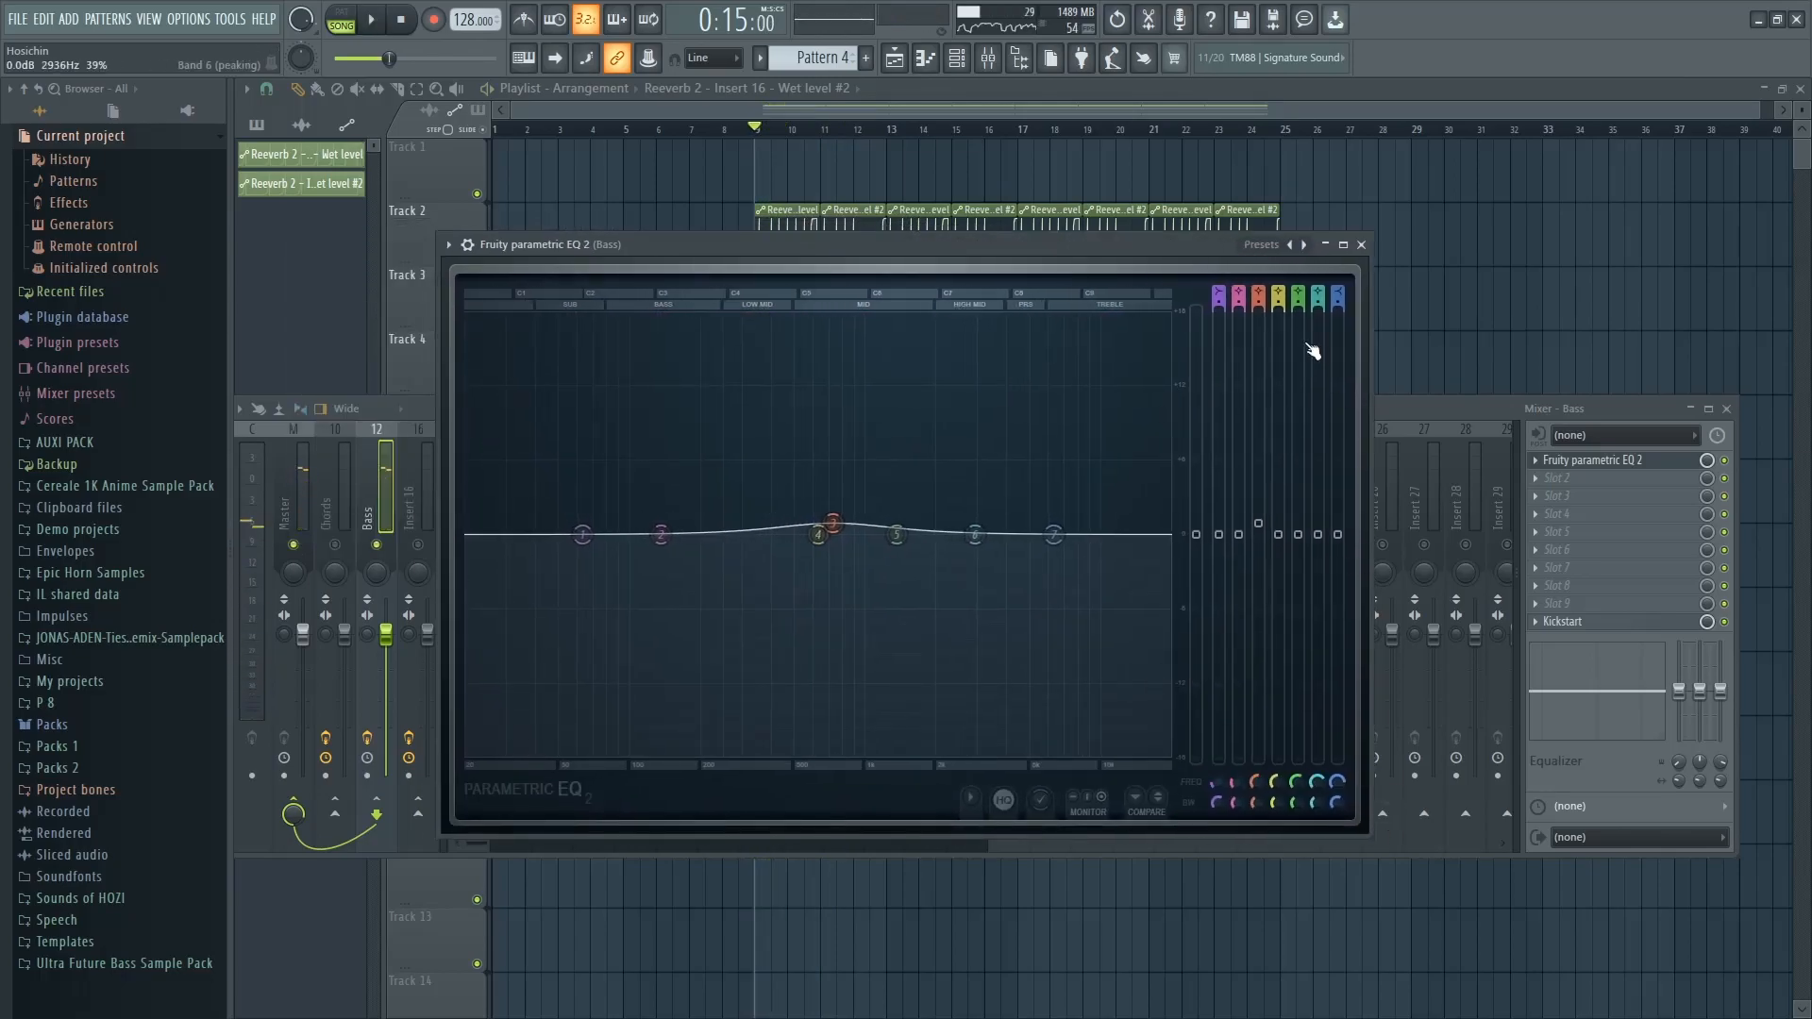
left_click(467, 245)
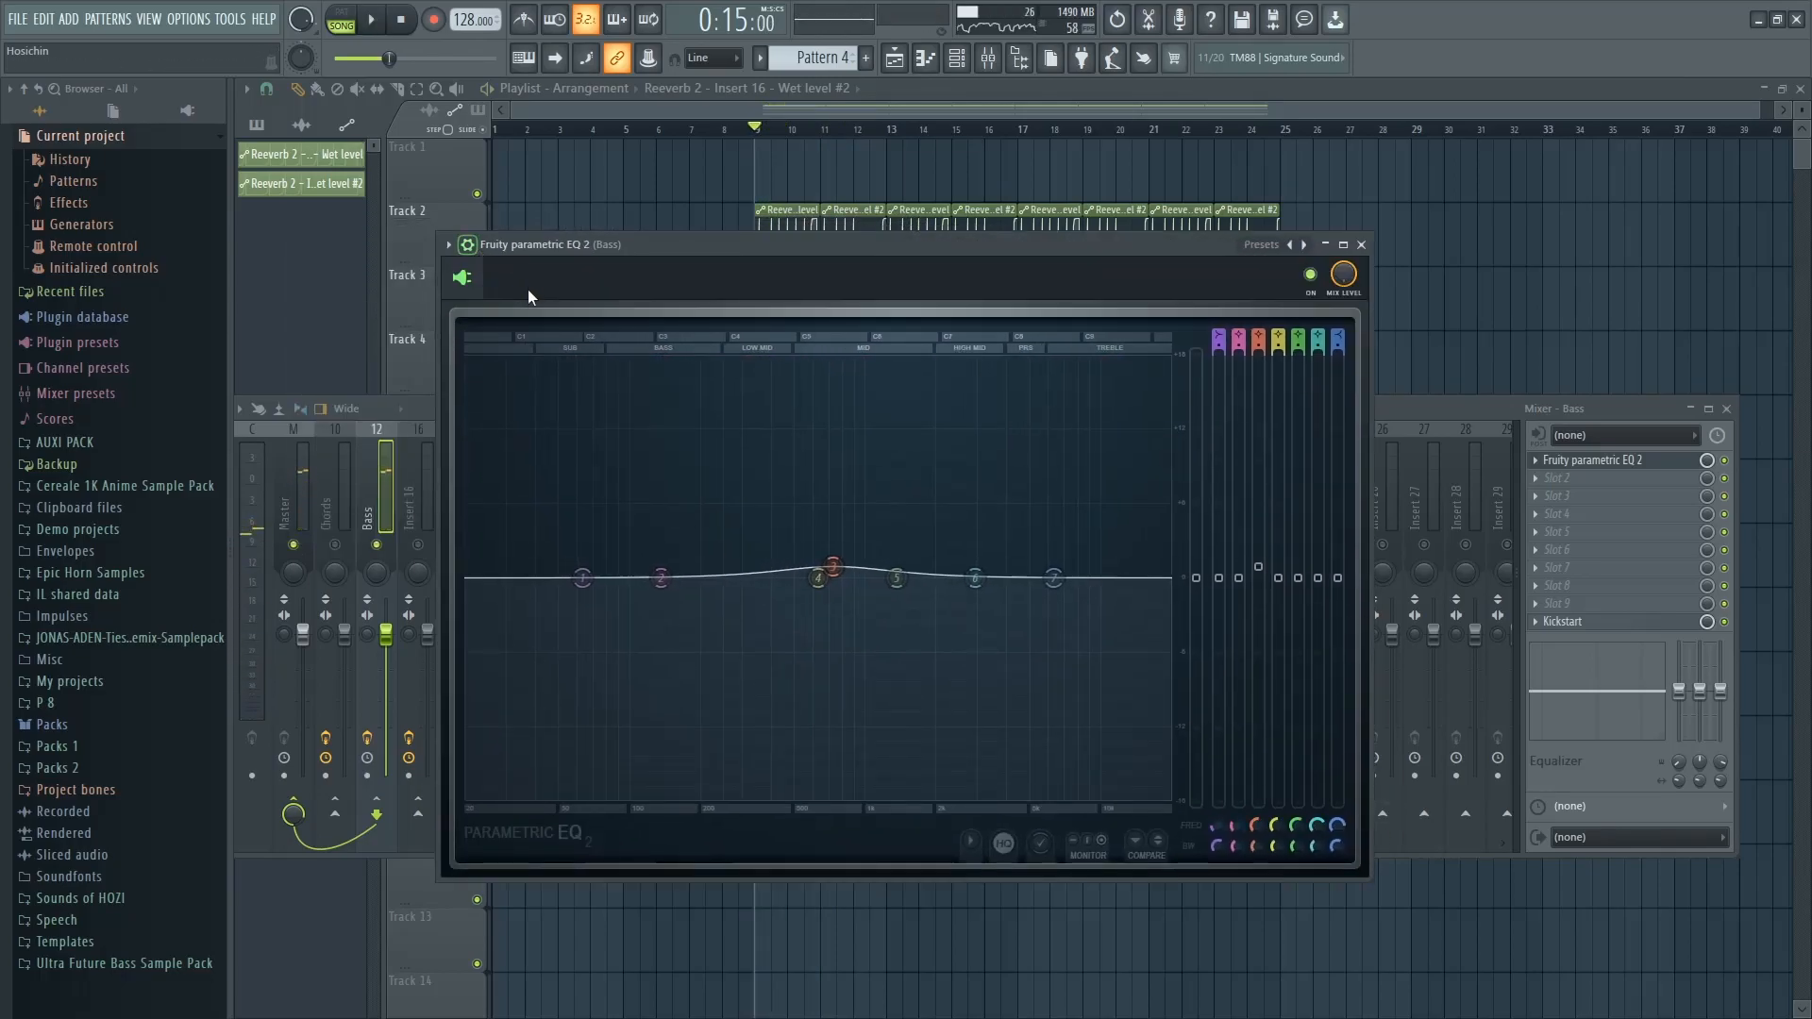
left_click(468, 245)
left_click(447, 245)
left_click(750, 646)
key("space")
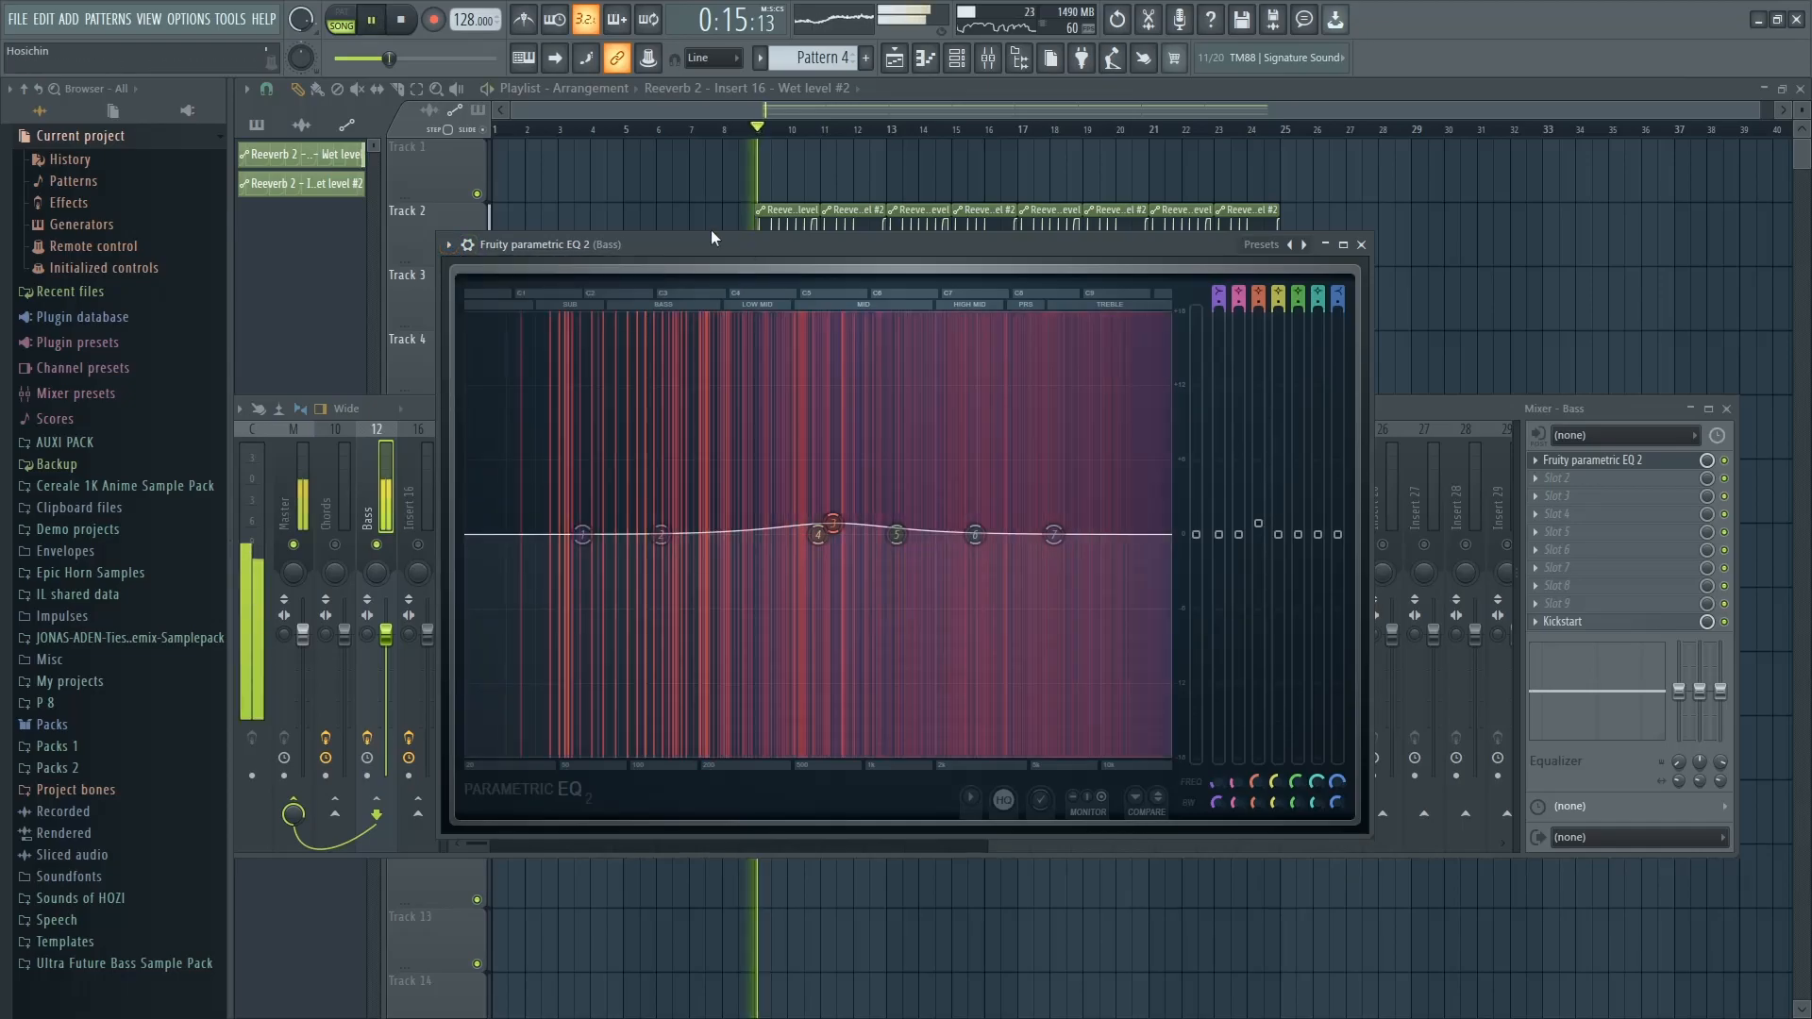
left_click_drag(733, 240, 657, 225)
key("space")
left_click(1177, 228)
left_click(918, 243)
left_click_drag(918, 239, 907, 233)
Cut narrow notches of about 4.8 dB at 1536 Hz and 5.6 dB at 773 Hz in the Bass EQ and close it
key("space")
left_click_drag(730, 512, 829, 580)
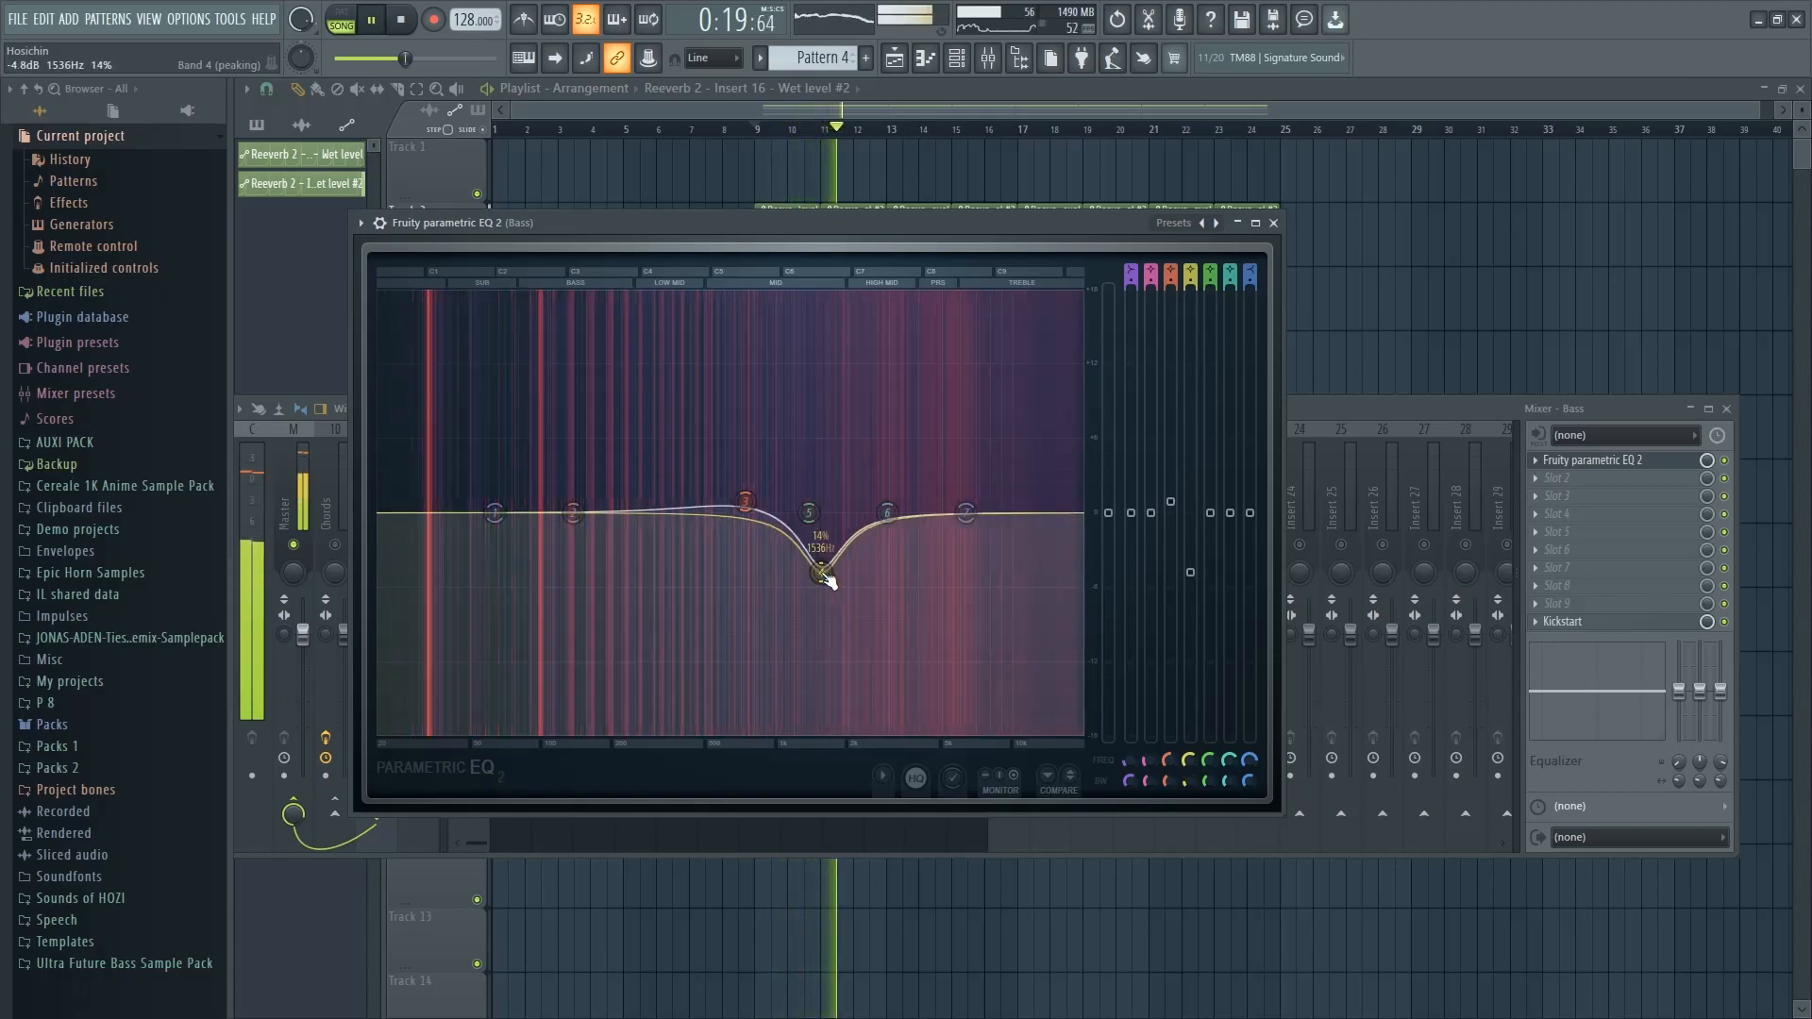
scroll(828, 577, "up", 3)
left_click_drag(809, 513, 751, 583)
scroll(761, 569, "up", 5)
scroll(761, 569, "down", 12)
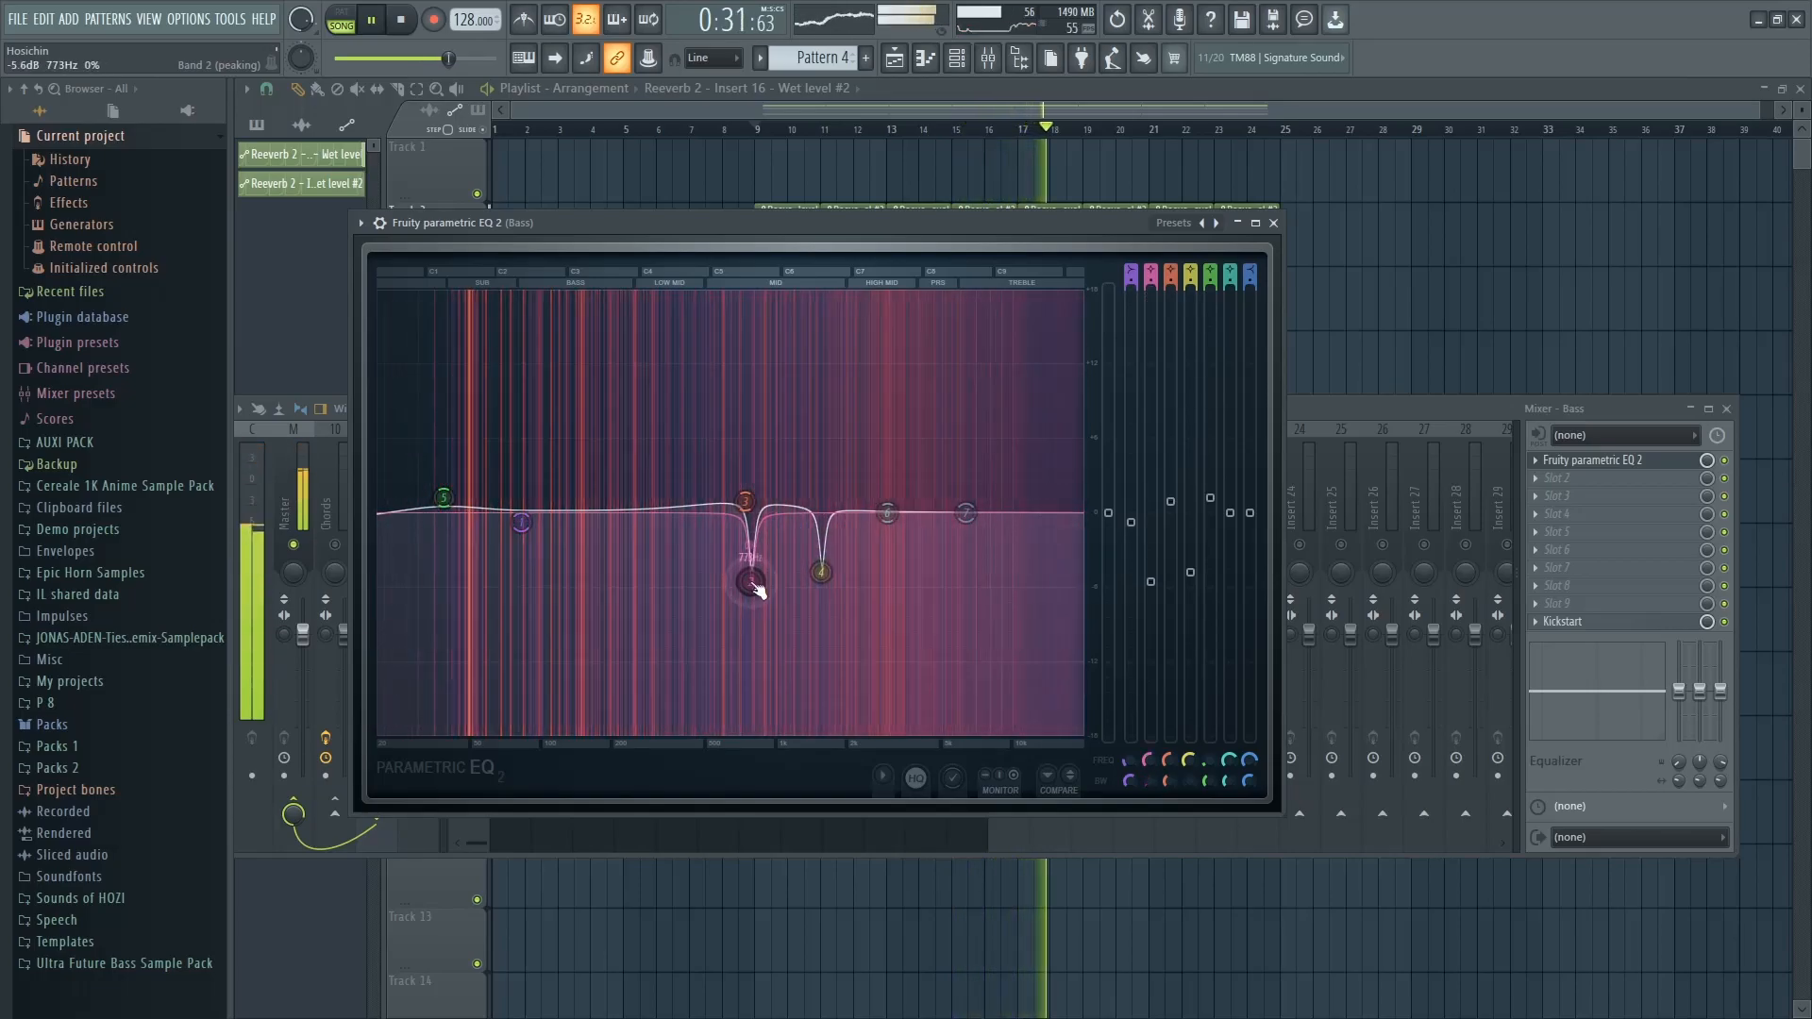
mouse_move(887, 512)
left_mouse_down()
mouse_move(930, 292)
mouse_move(1054, 331)
mouse_move(1044, 497)
mouse_move(869, 392)
mouse_move(869, 508)
left_mouse_up()
left_click(1273, 223)
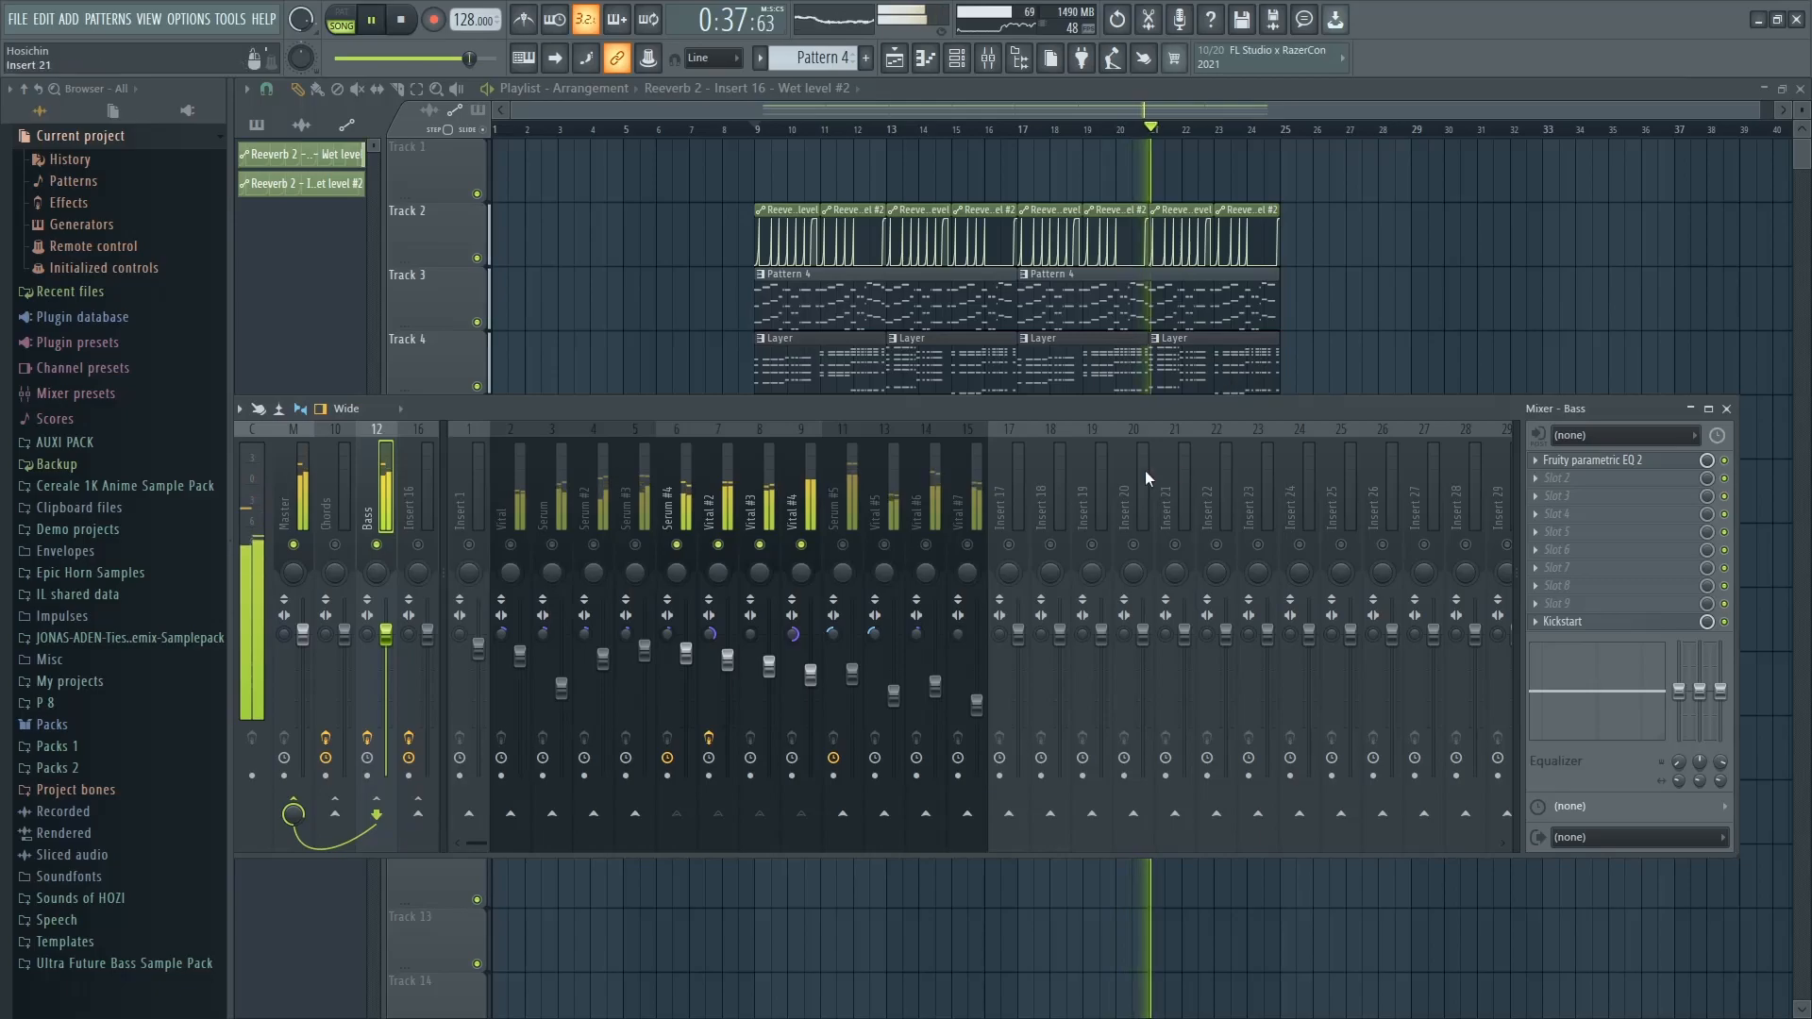
Add CamelCrusher with the British Clean patch to slot 2 of the Bass bus and close its window
left_click(1606, 481)
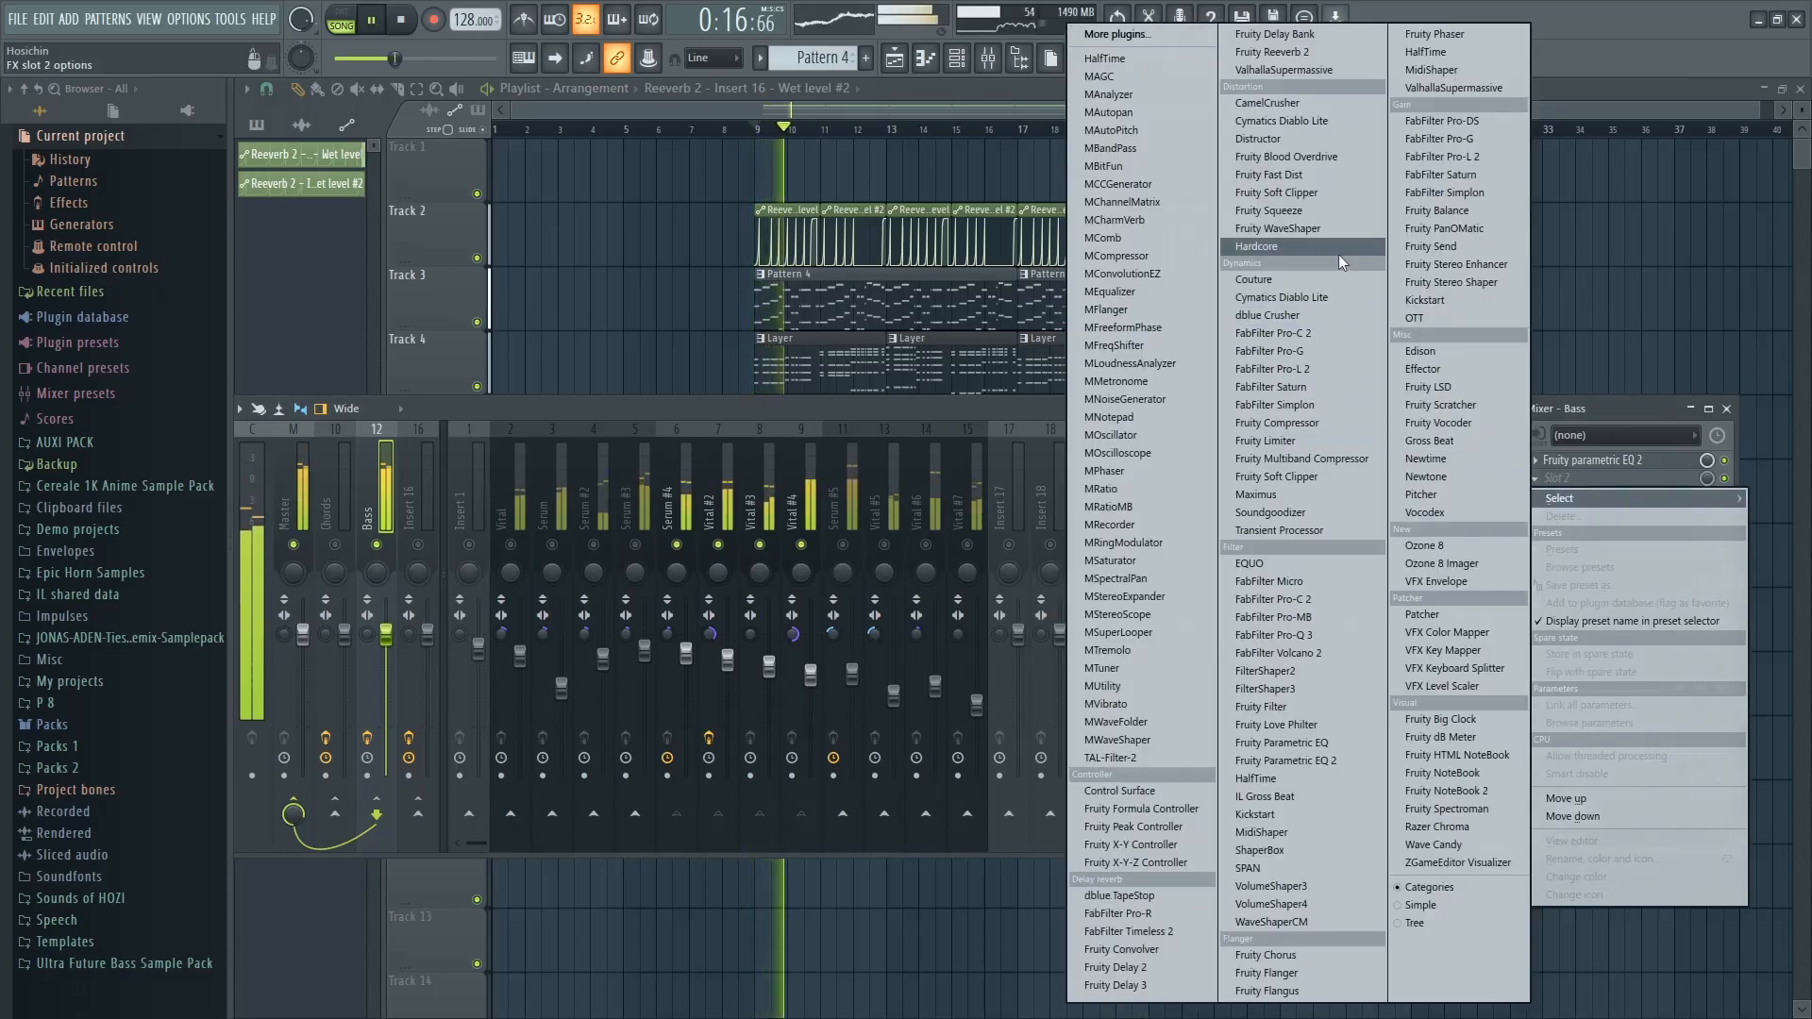
left_click(1283, 101)
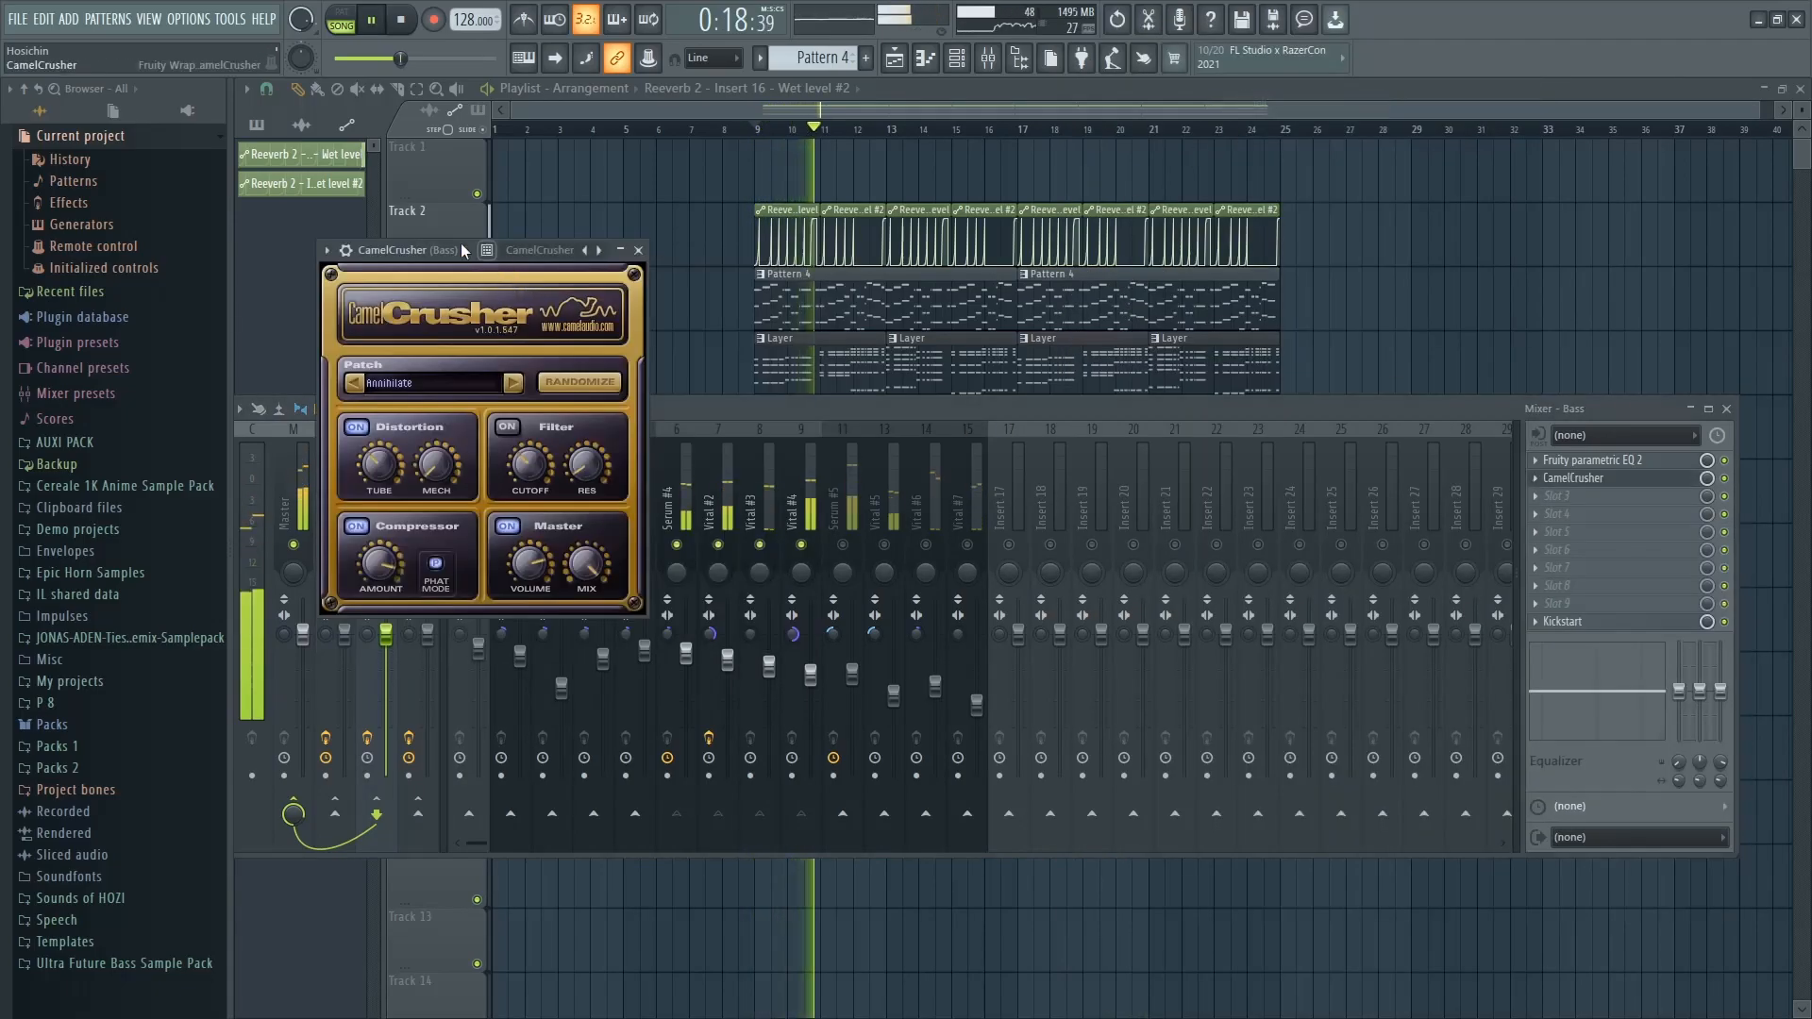
left_click(594, 375)
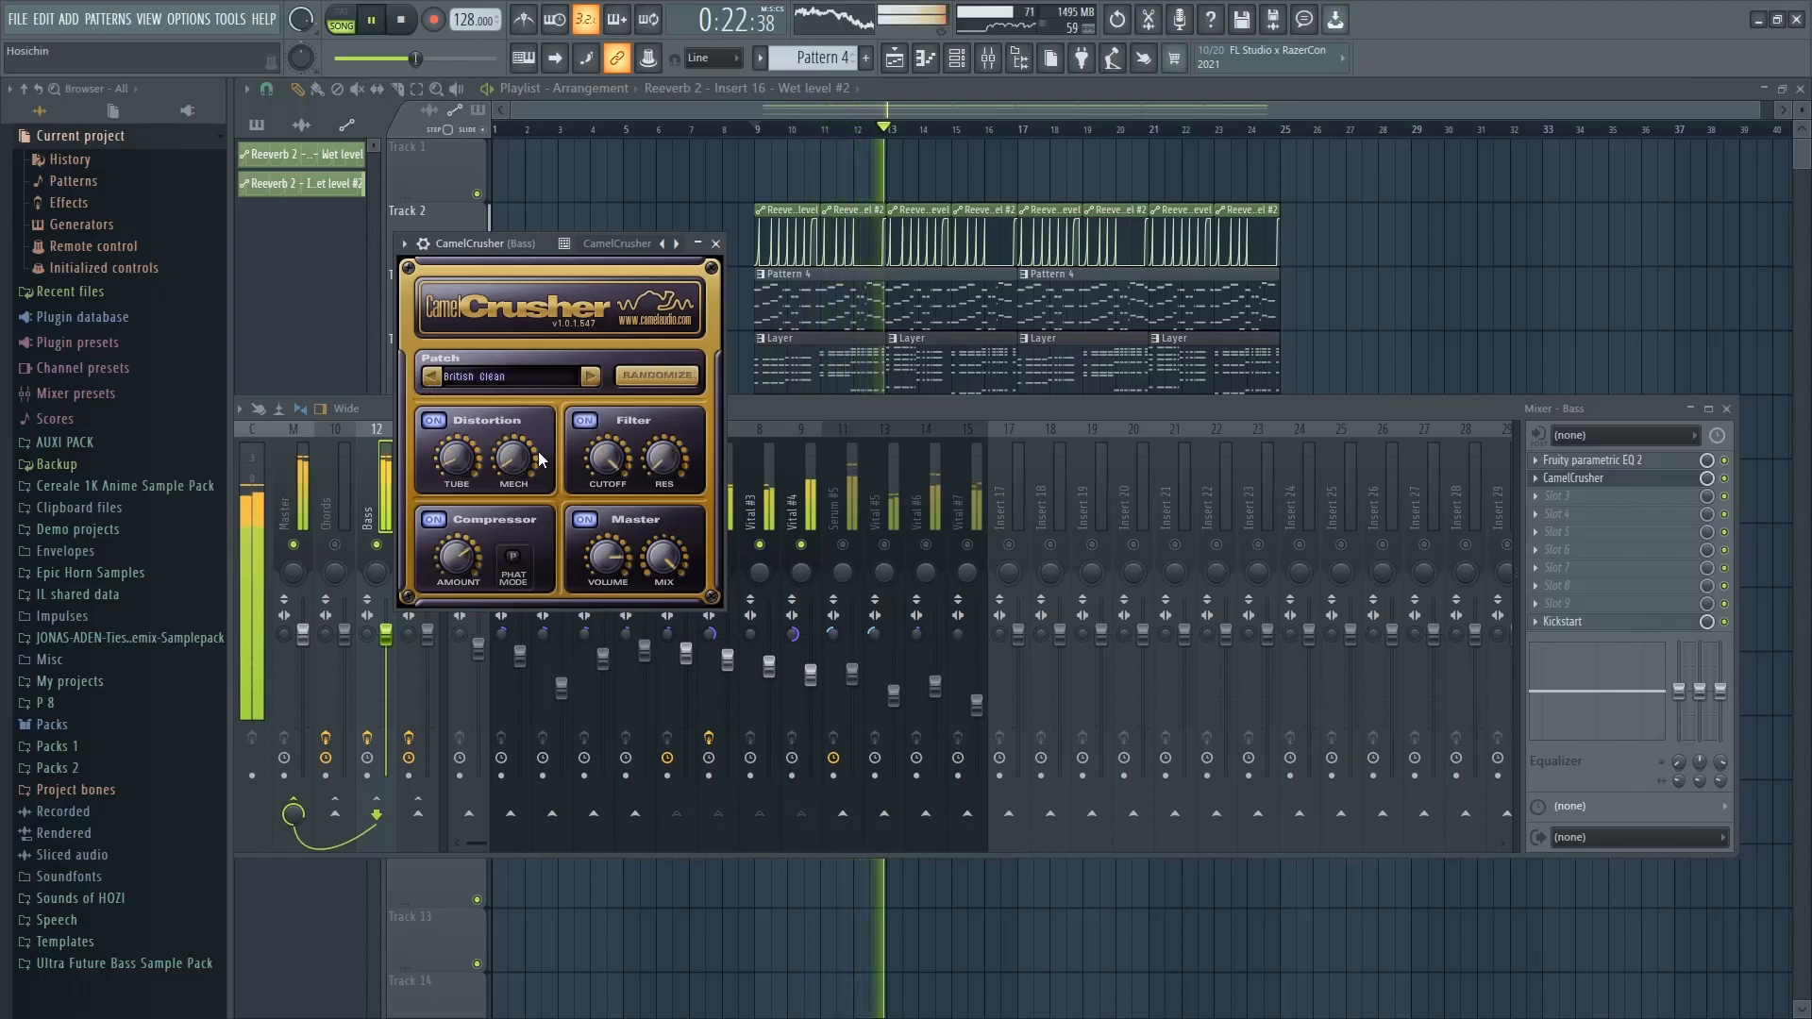
key("Escape")
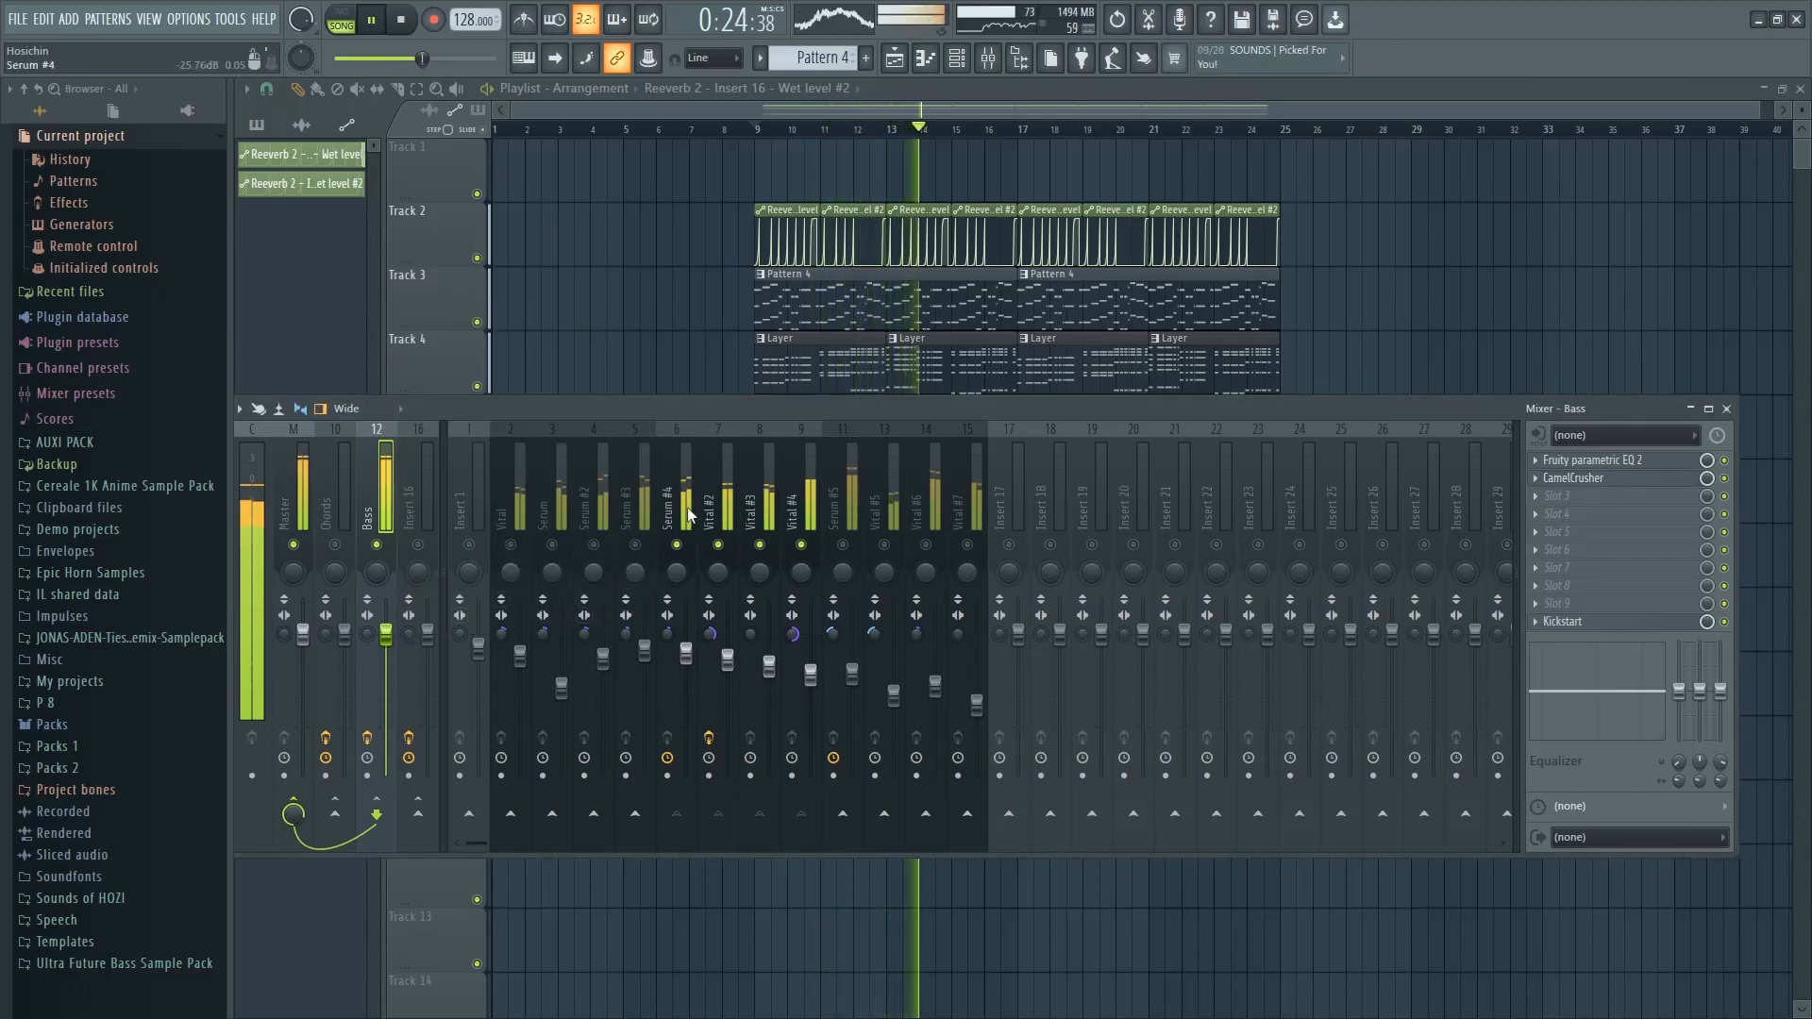
Lower the faders of the bass tracks Serum #4 through Vital #4 together, and unsolo to hear the full mix
left_click_drag(690, 514, 799, 517)
left_click_drag(813, 685, 814, 701)
left_click(844, 547)
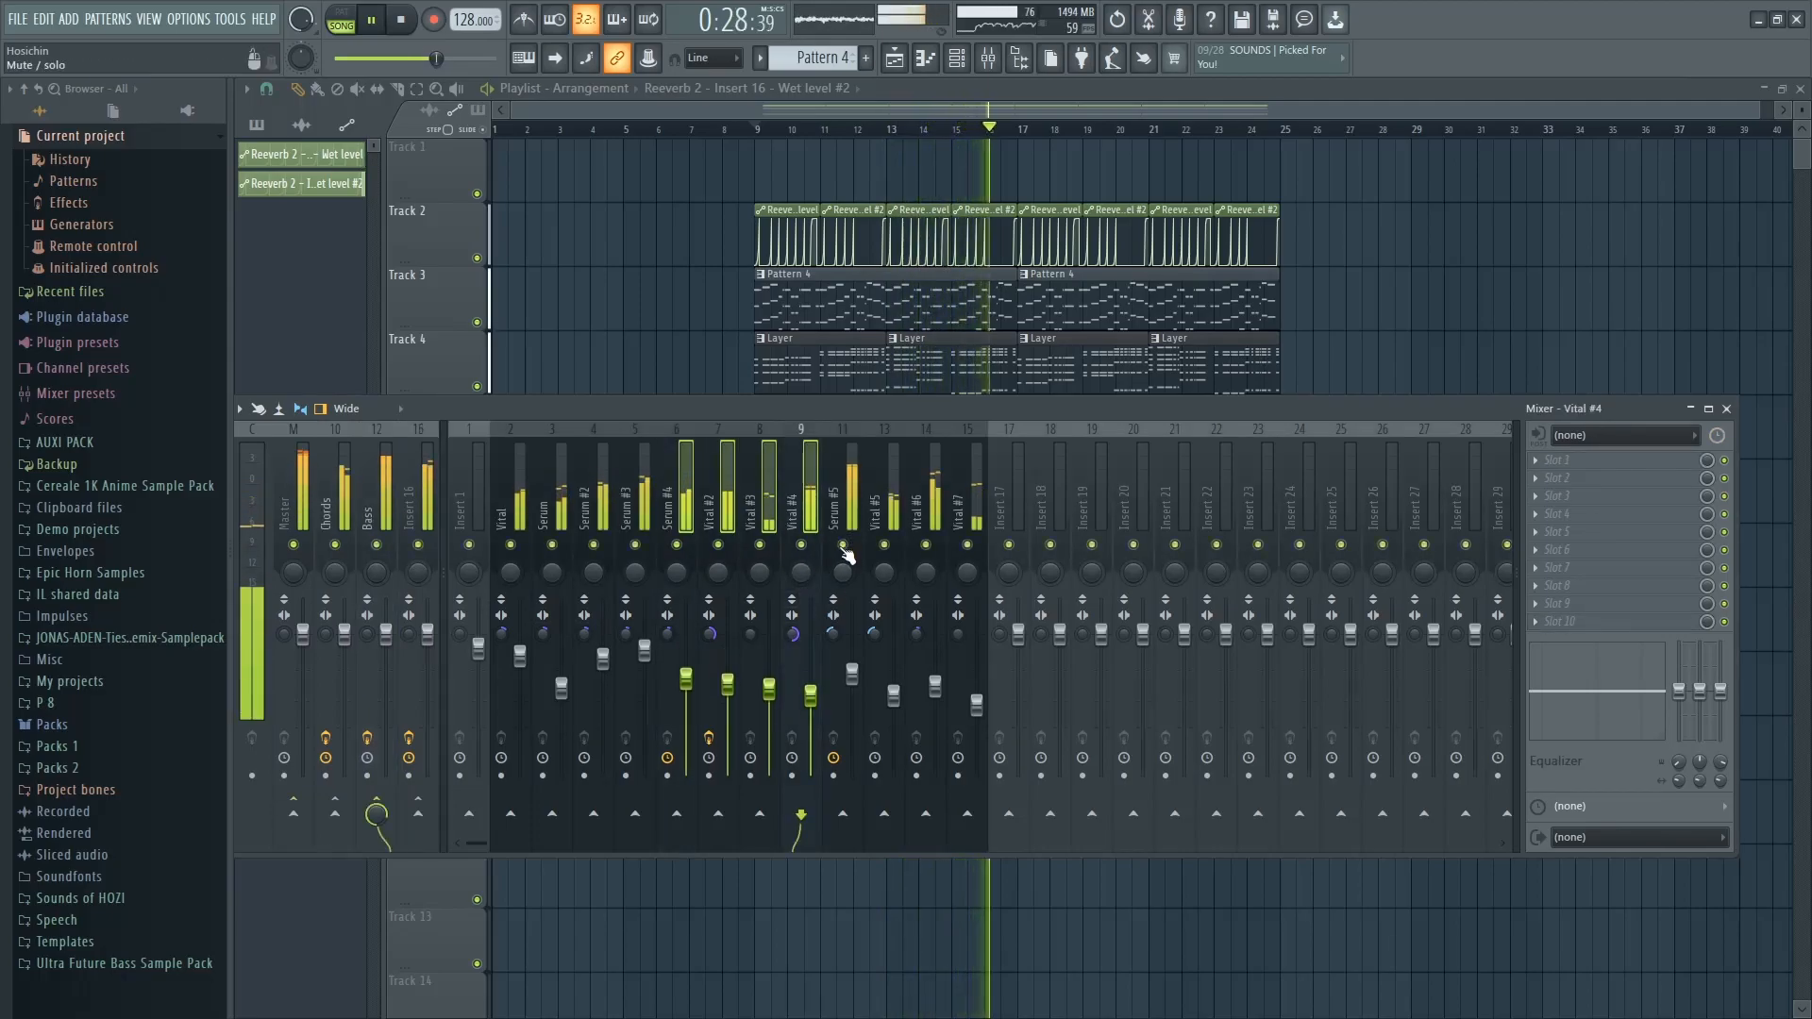
key("space")
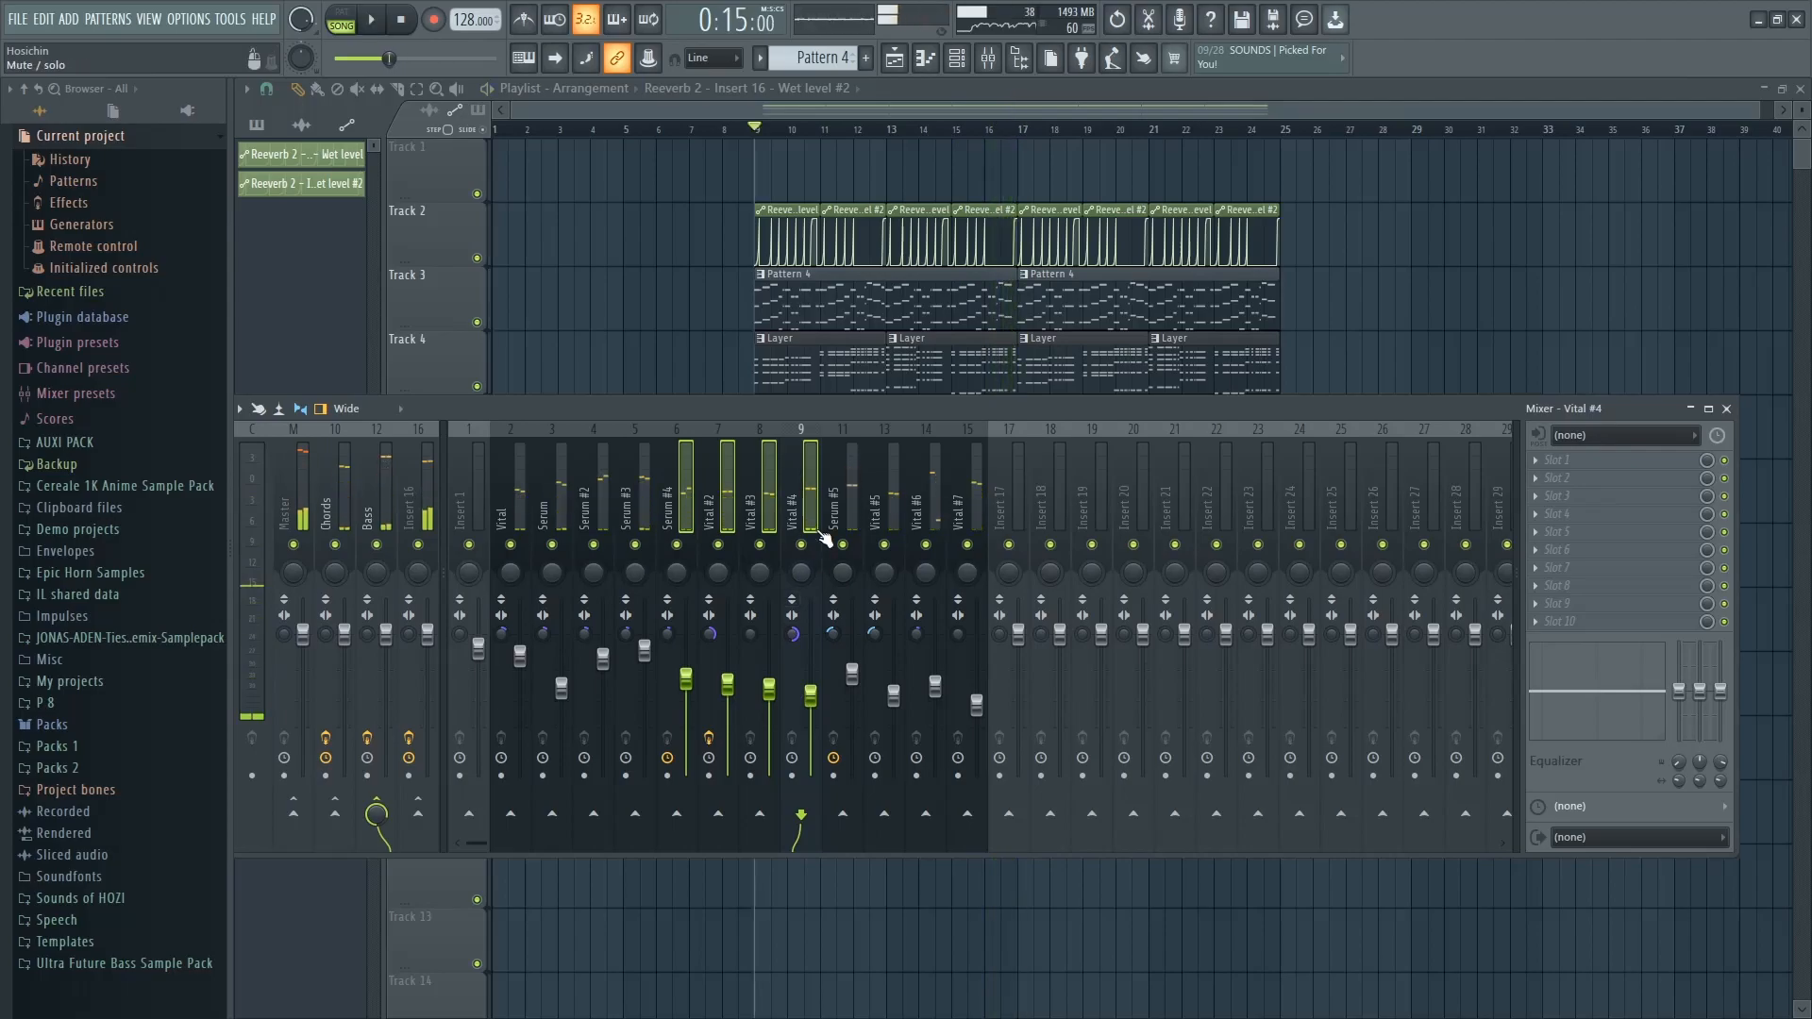
key("F9")
scroll(824, 533, "up", 3)
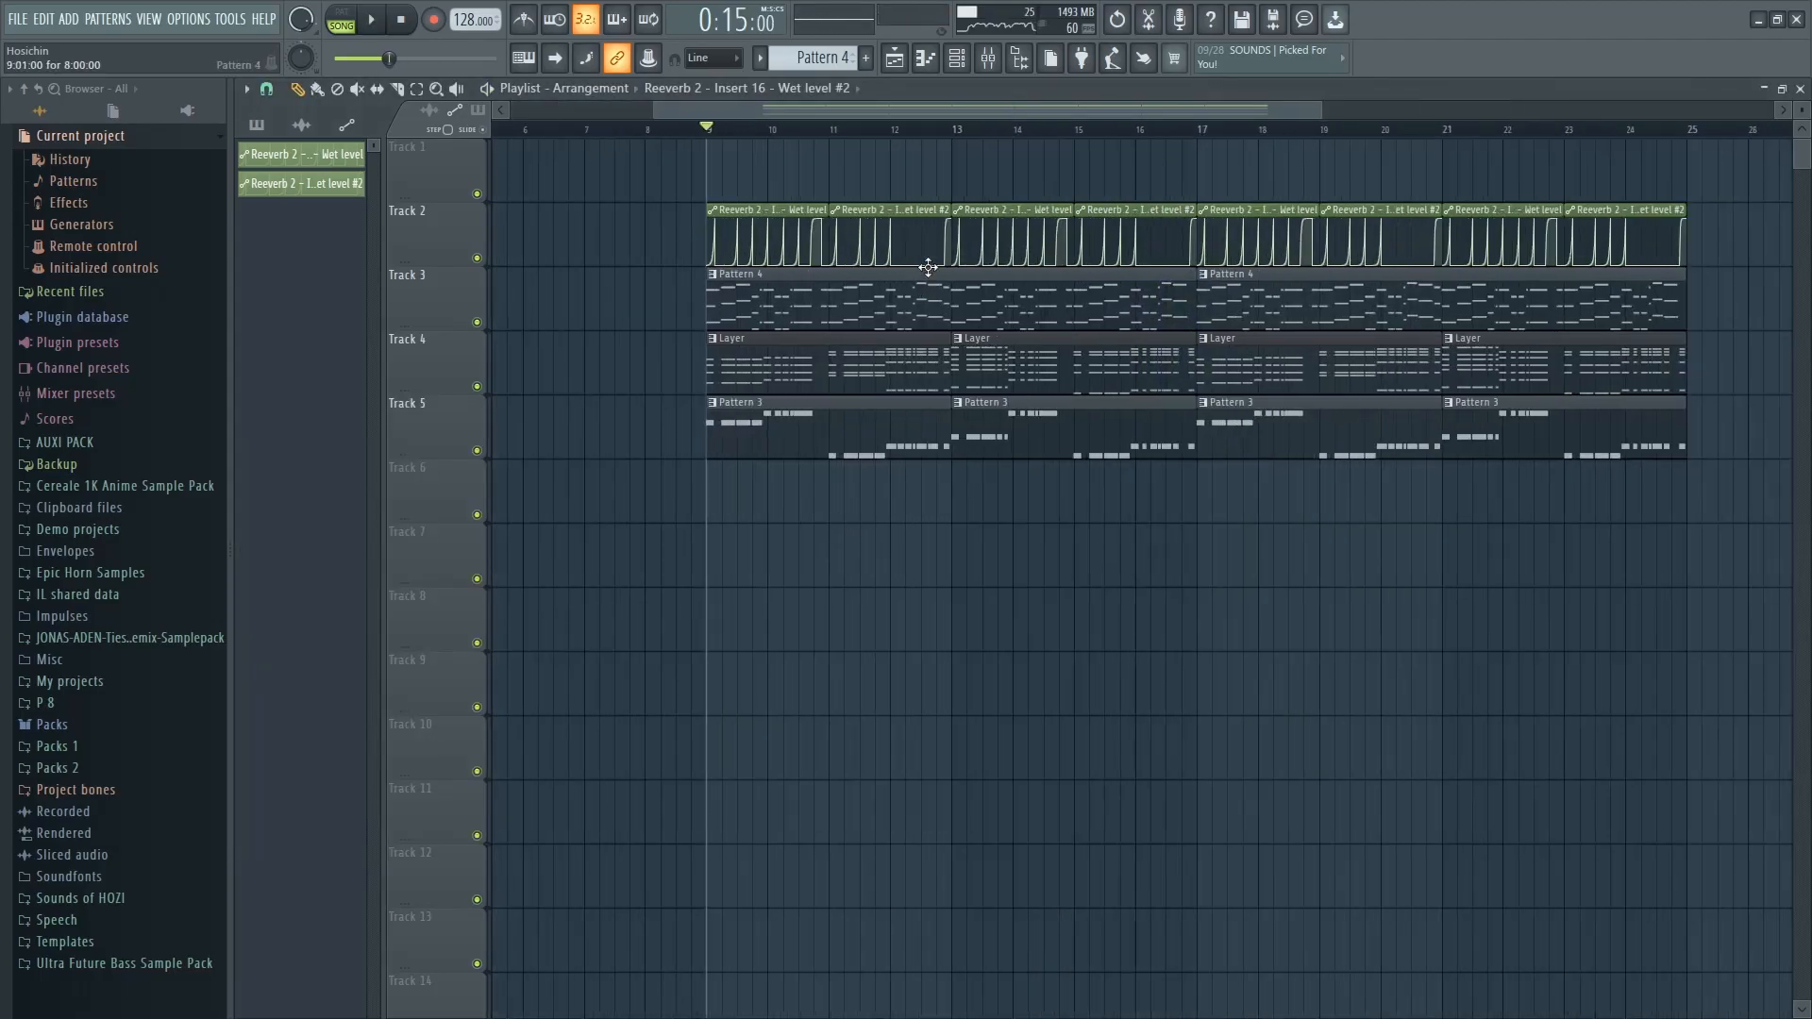
left_click(988, 61)
left_click(993, 67)
left_click(993, 68)
left_click_drag(883, 405, 913, 368)
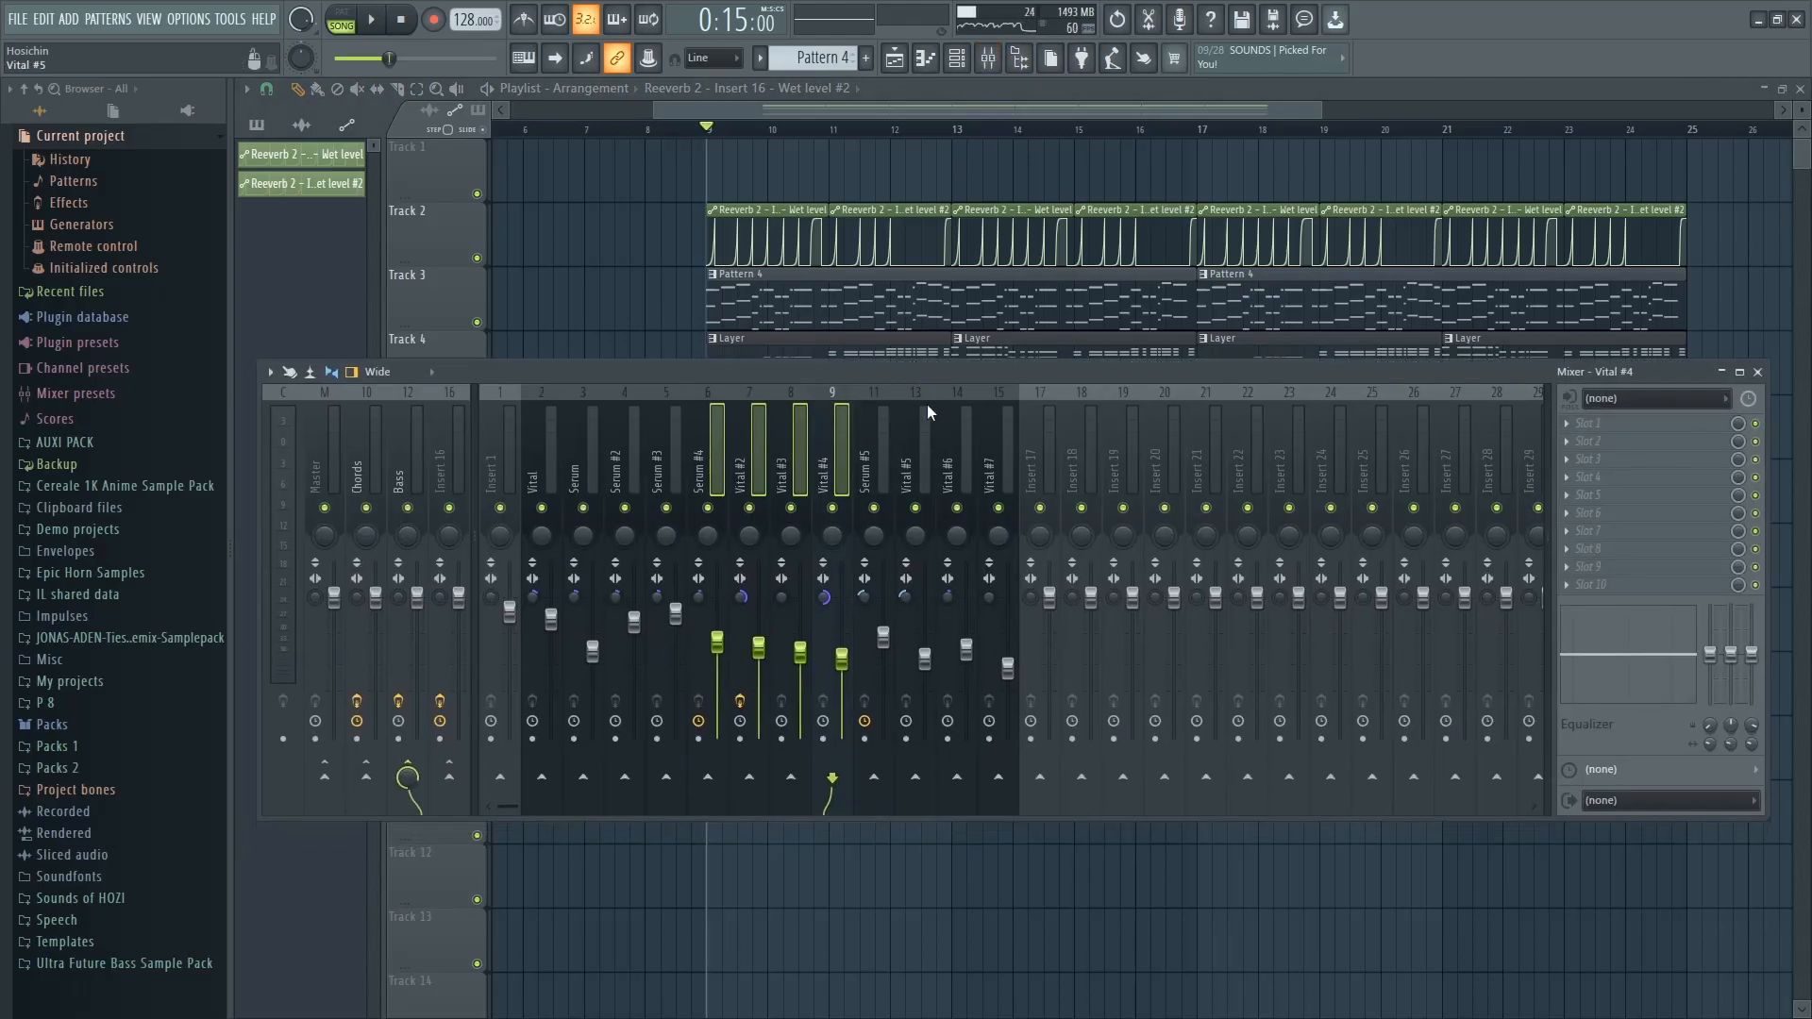
left_click_drag(915, 375, 926, 373)
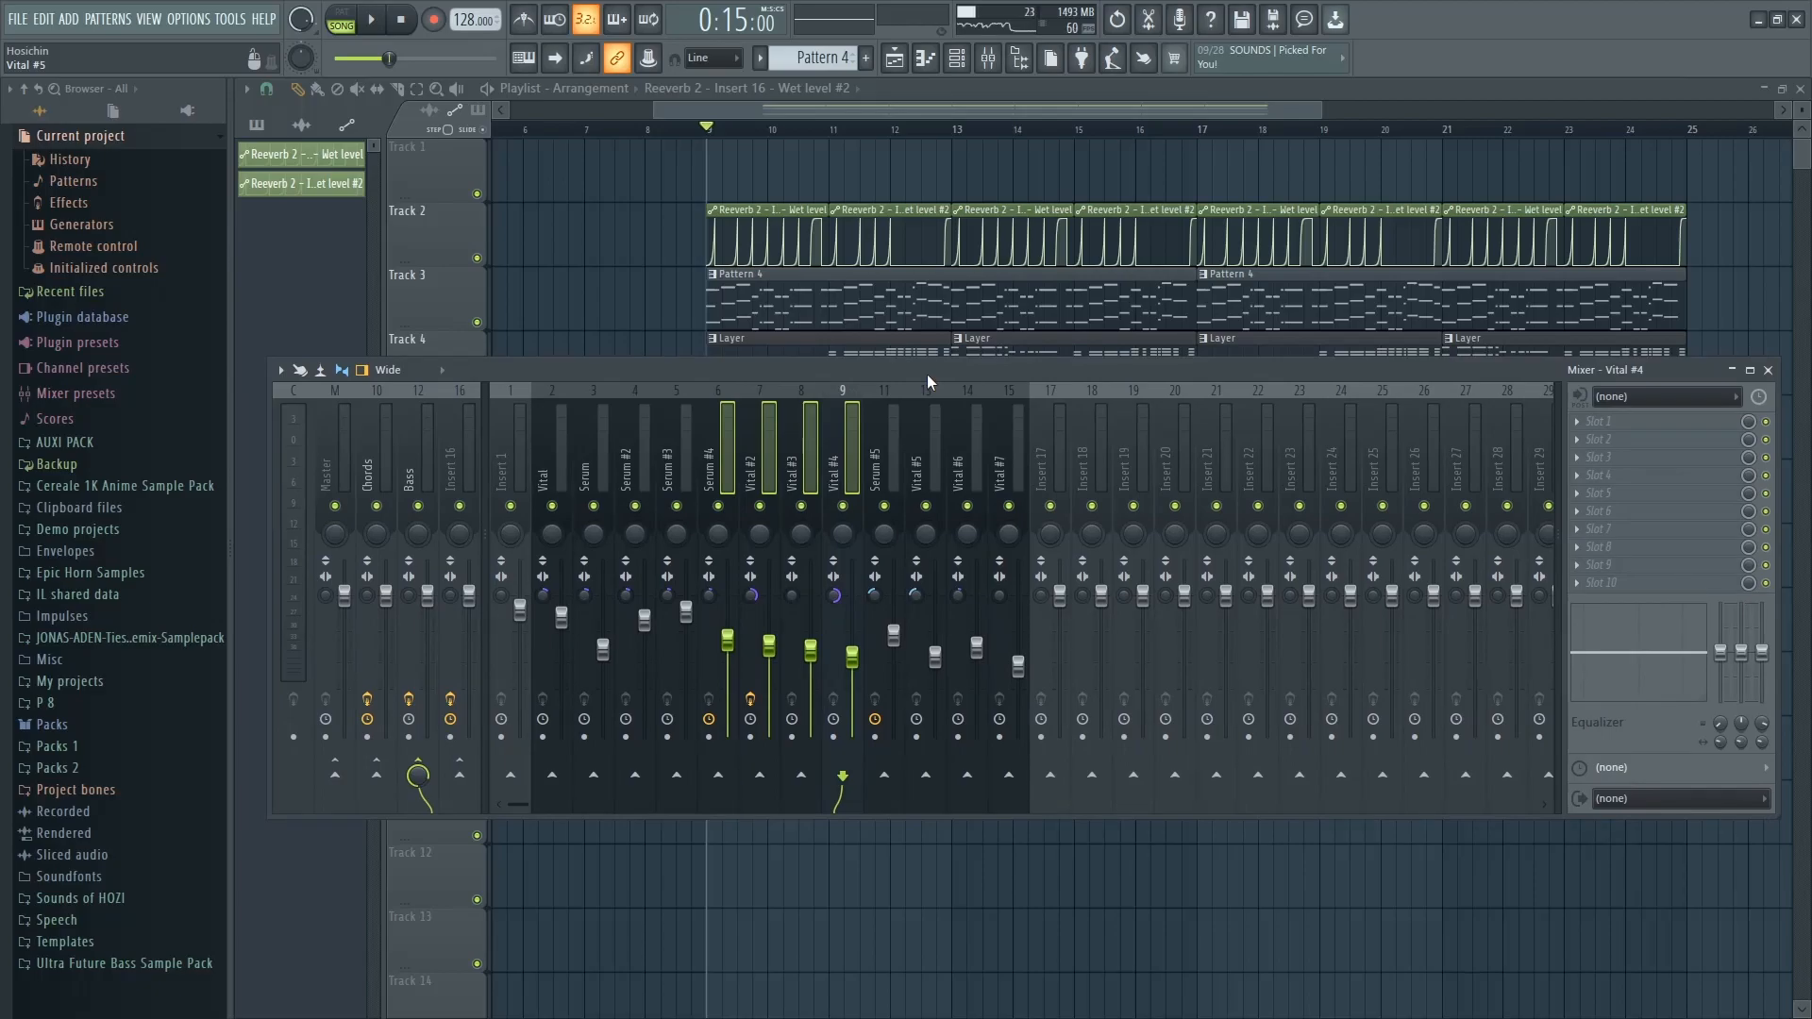
key("Escape")
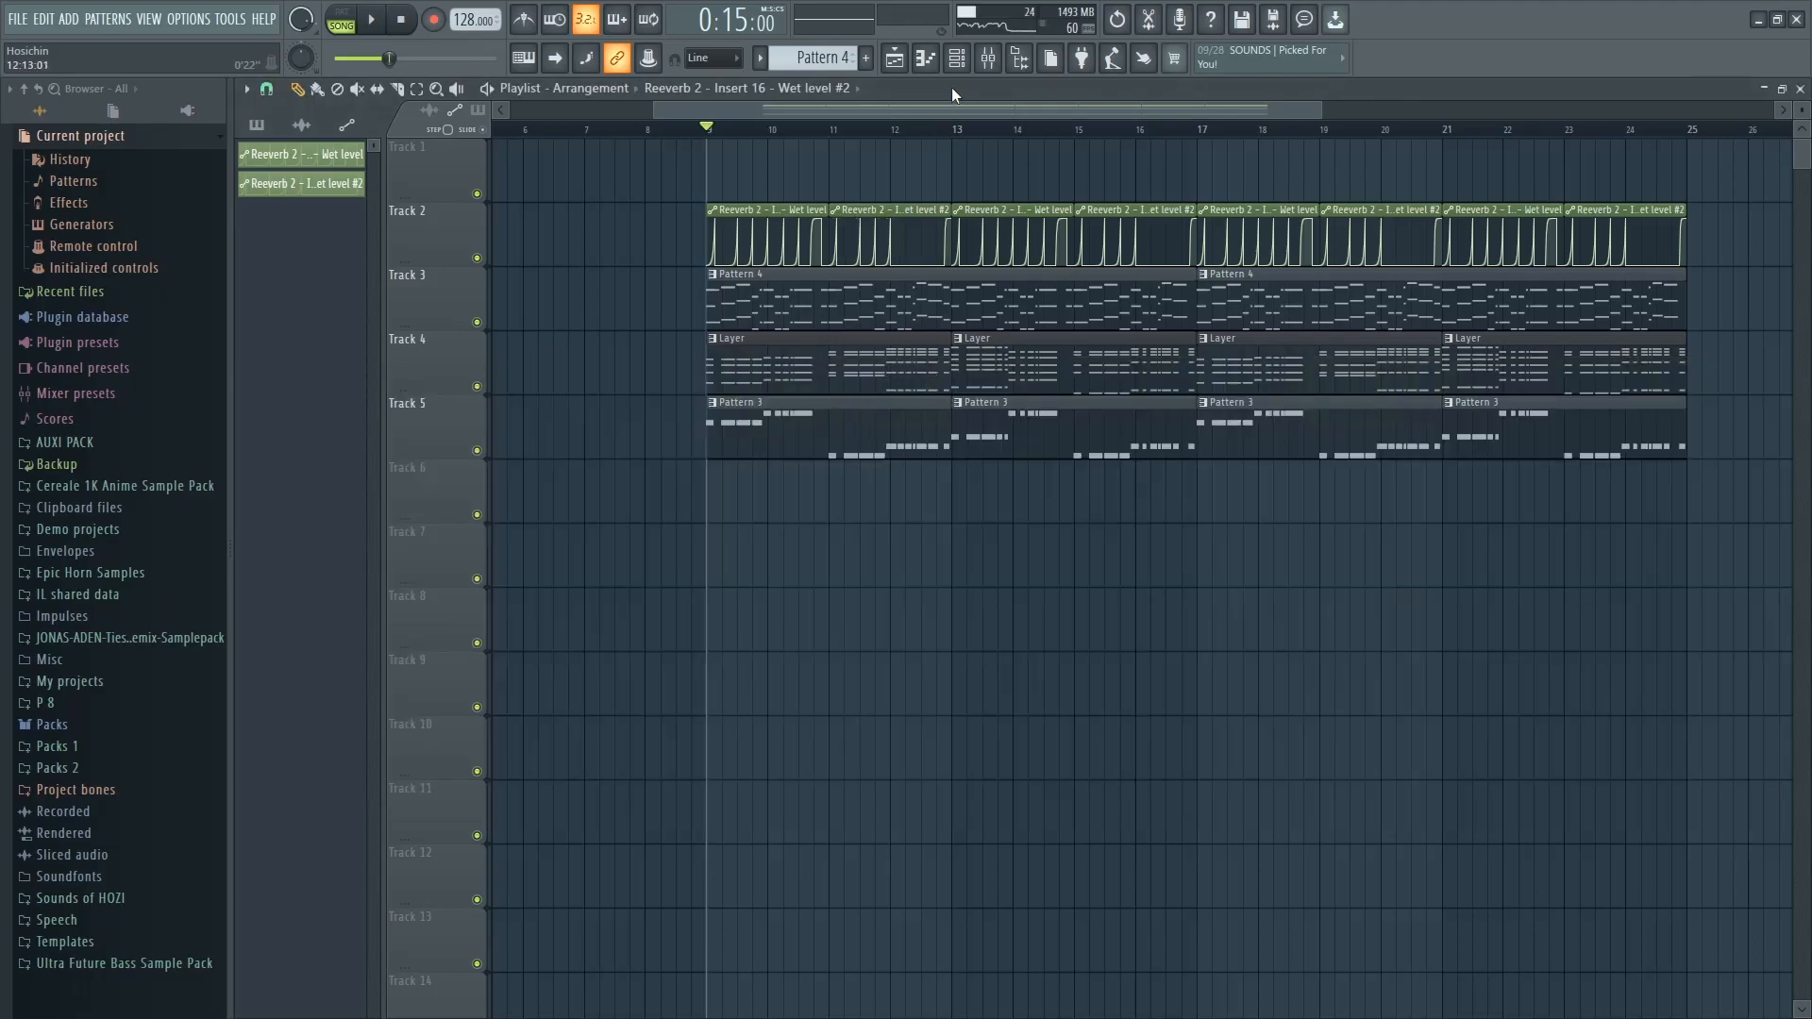
Play the mix with the effects of the Chords, Bass, Insert 16 and Vital #2 tracks bypassed, and re-enable them
left_click(987, 58)
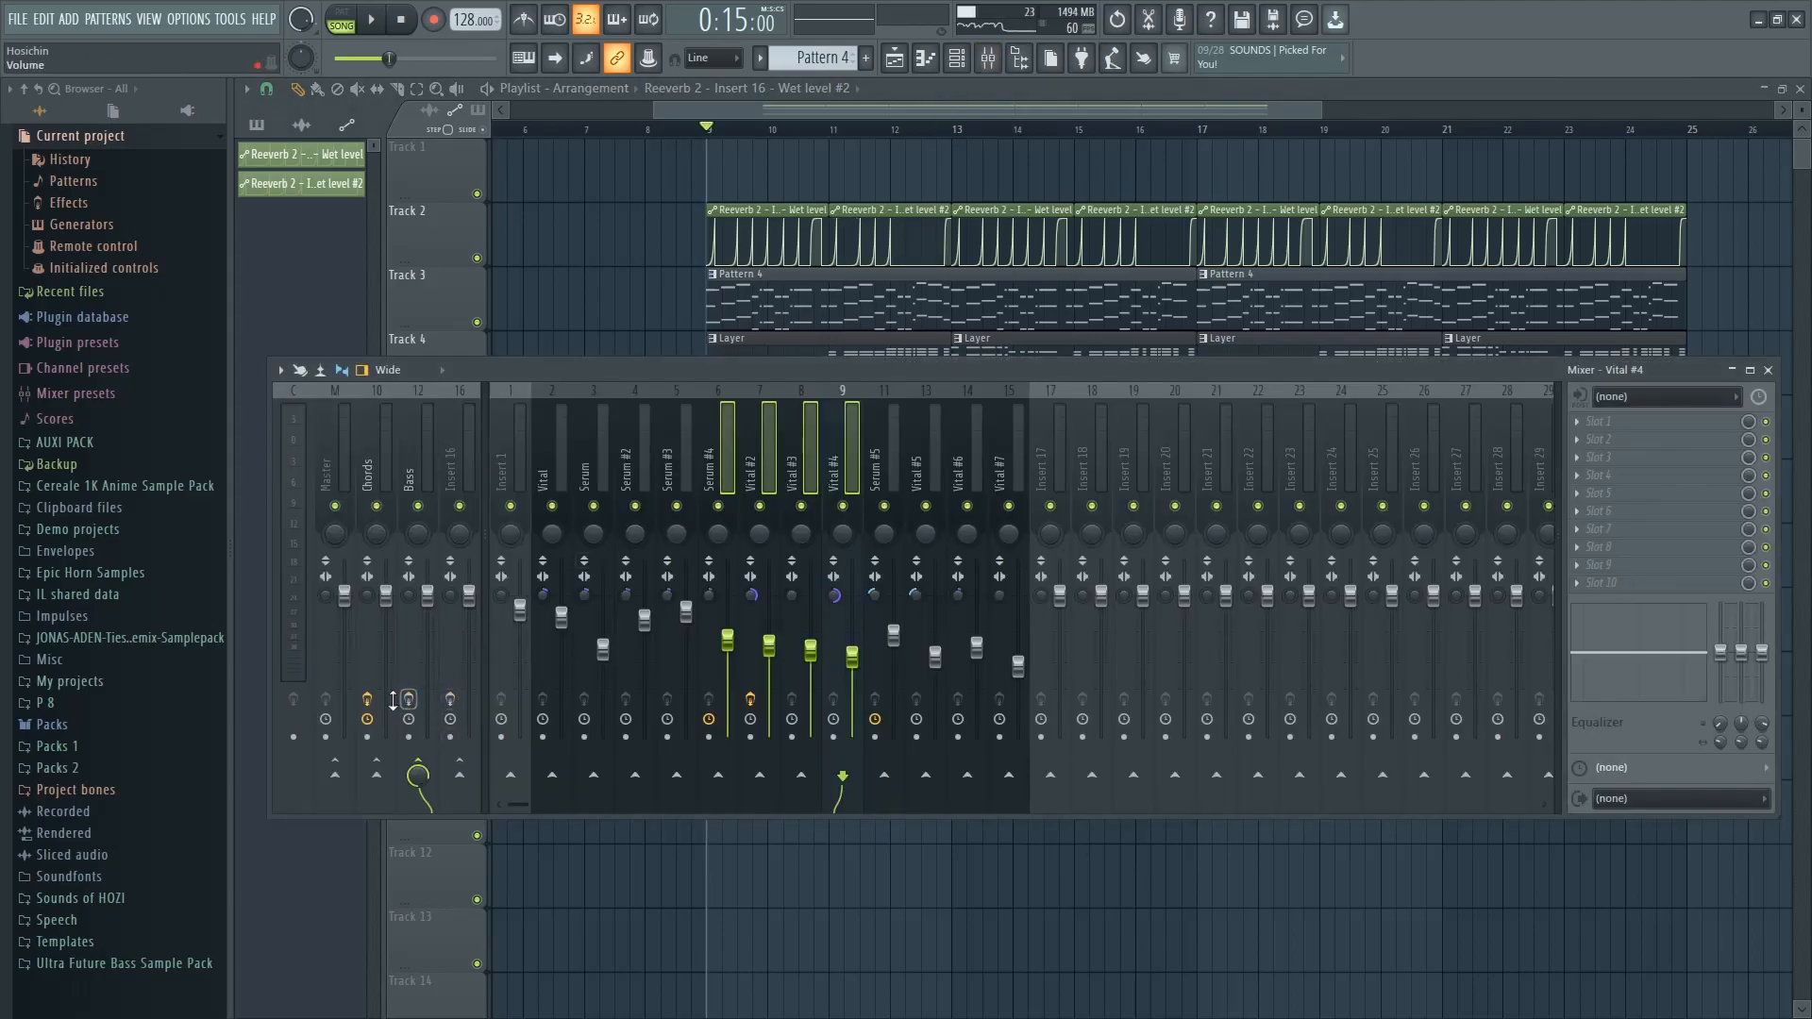
key("space")
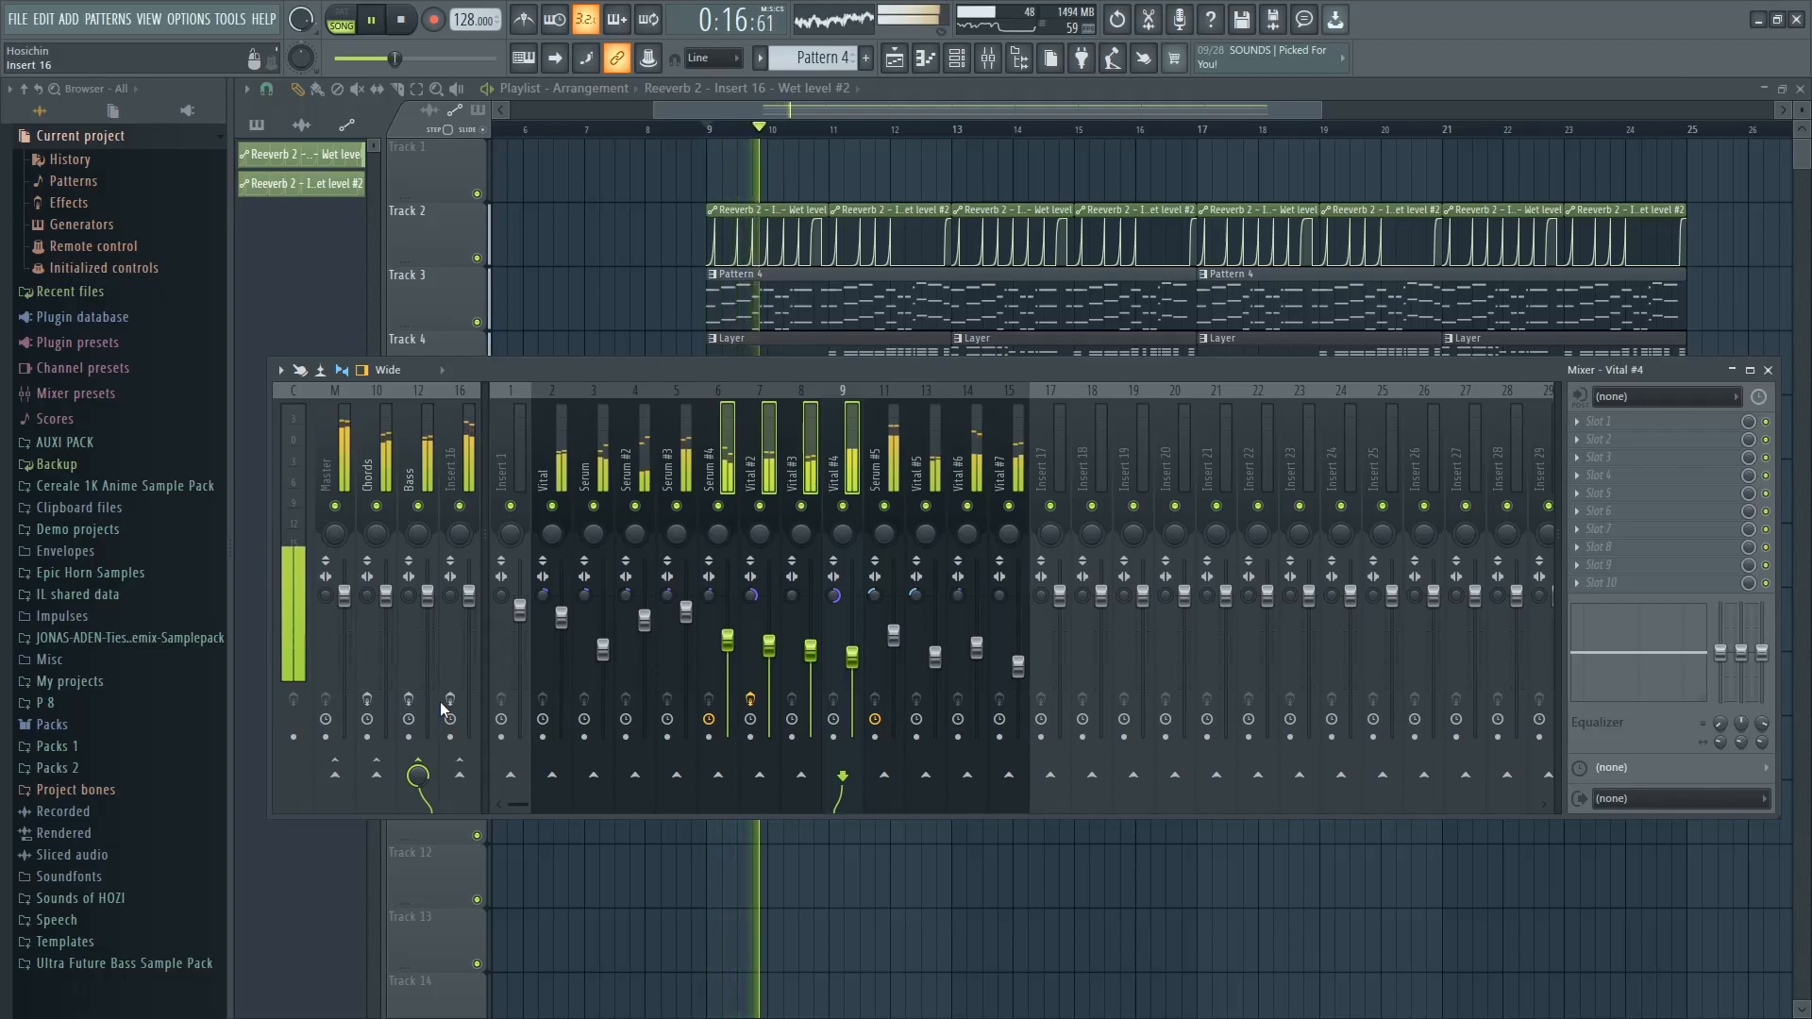
mouse_move(614, 369)
left_mouse_down()
mouse_move(632, 365)
mouse_move(604, 338)
left_mouse_up()
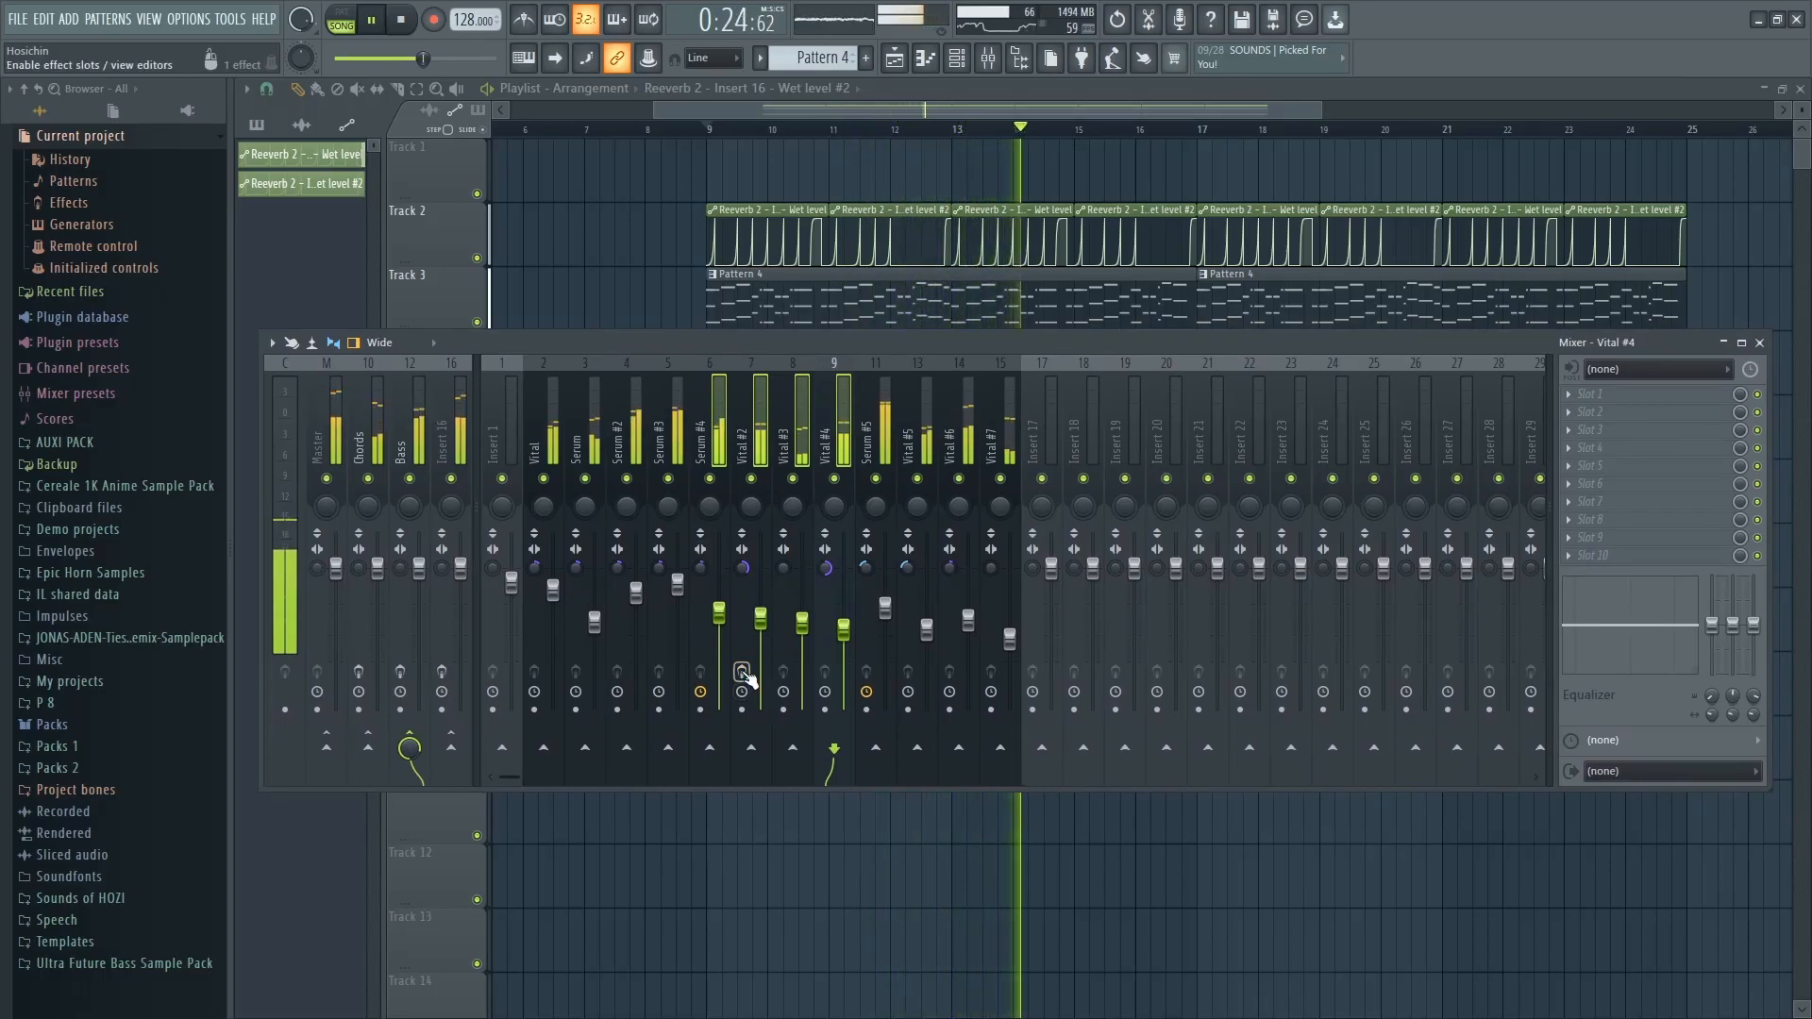
key("space")
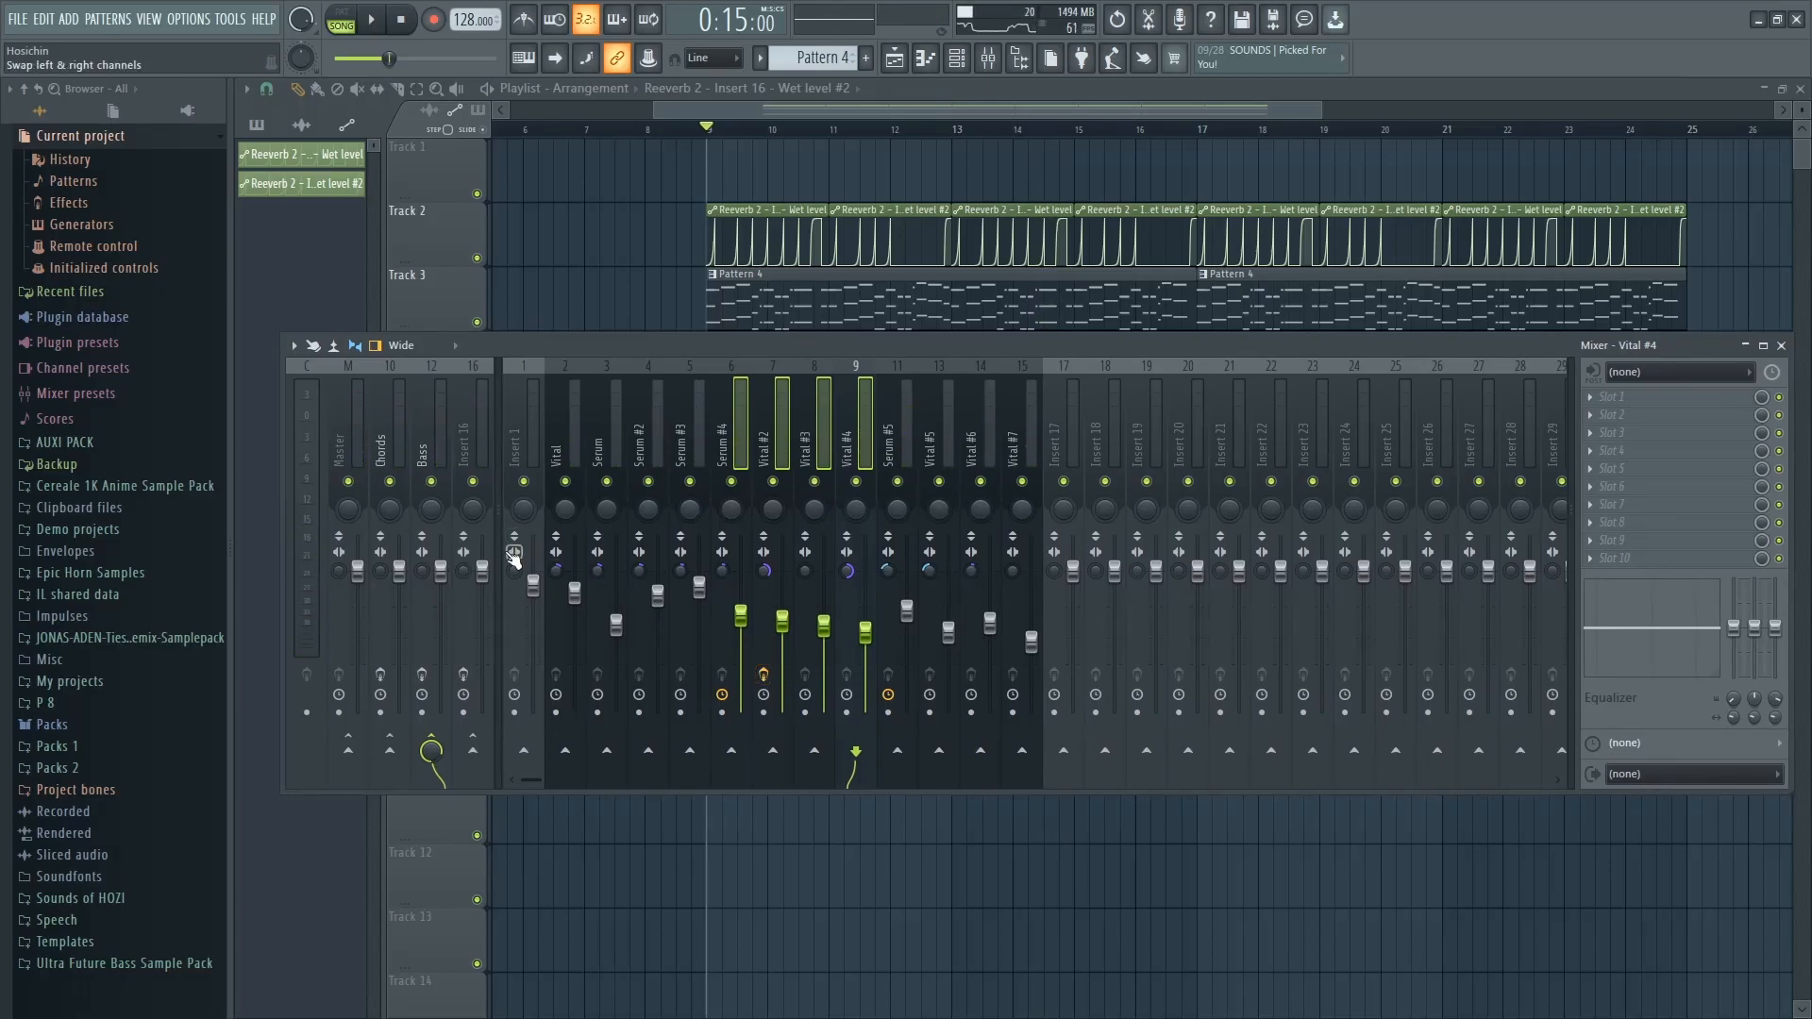
left_click(391, 666)
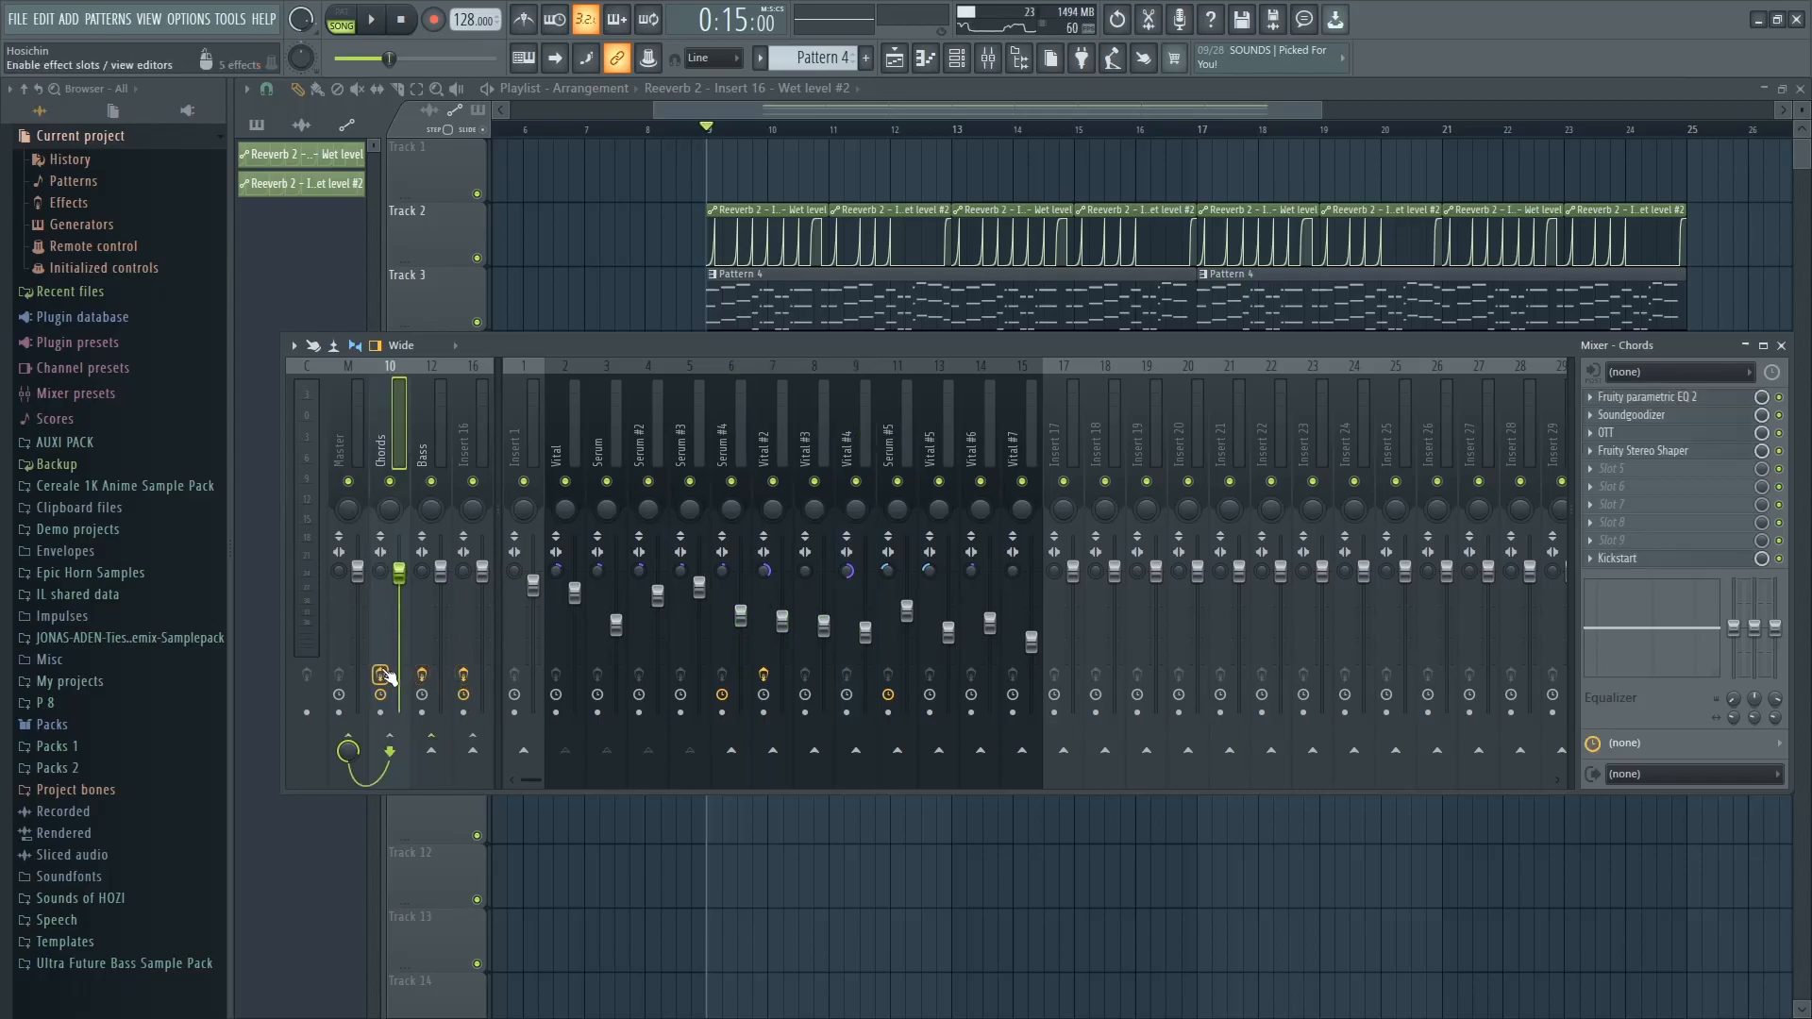
left_click(441, 572)
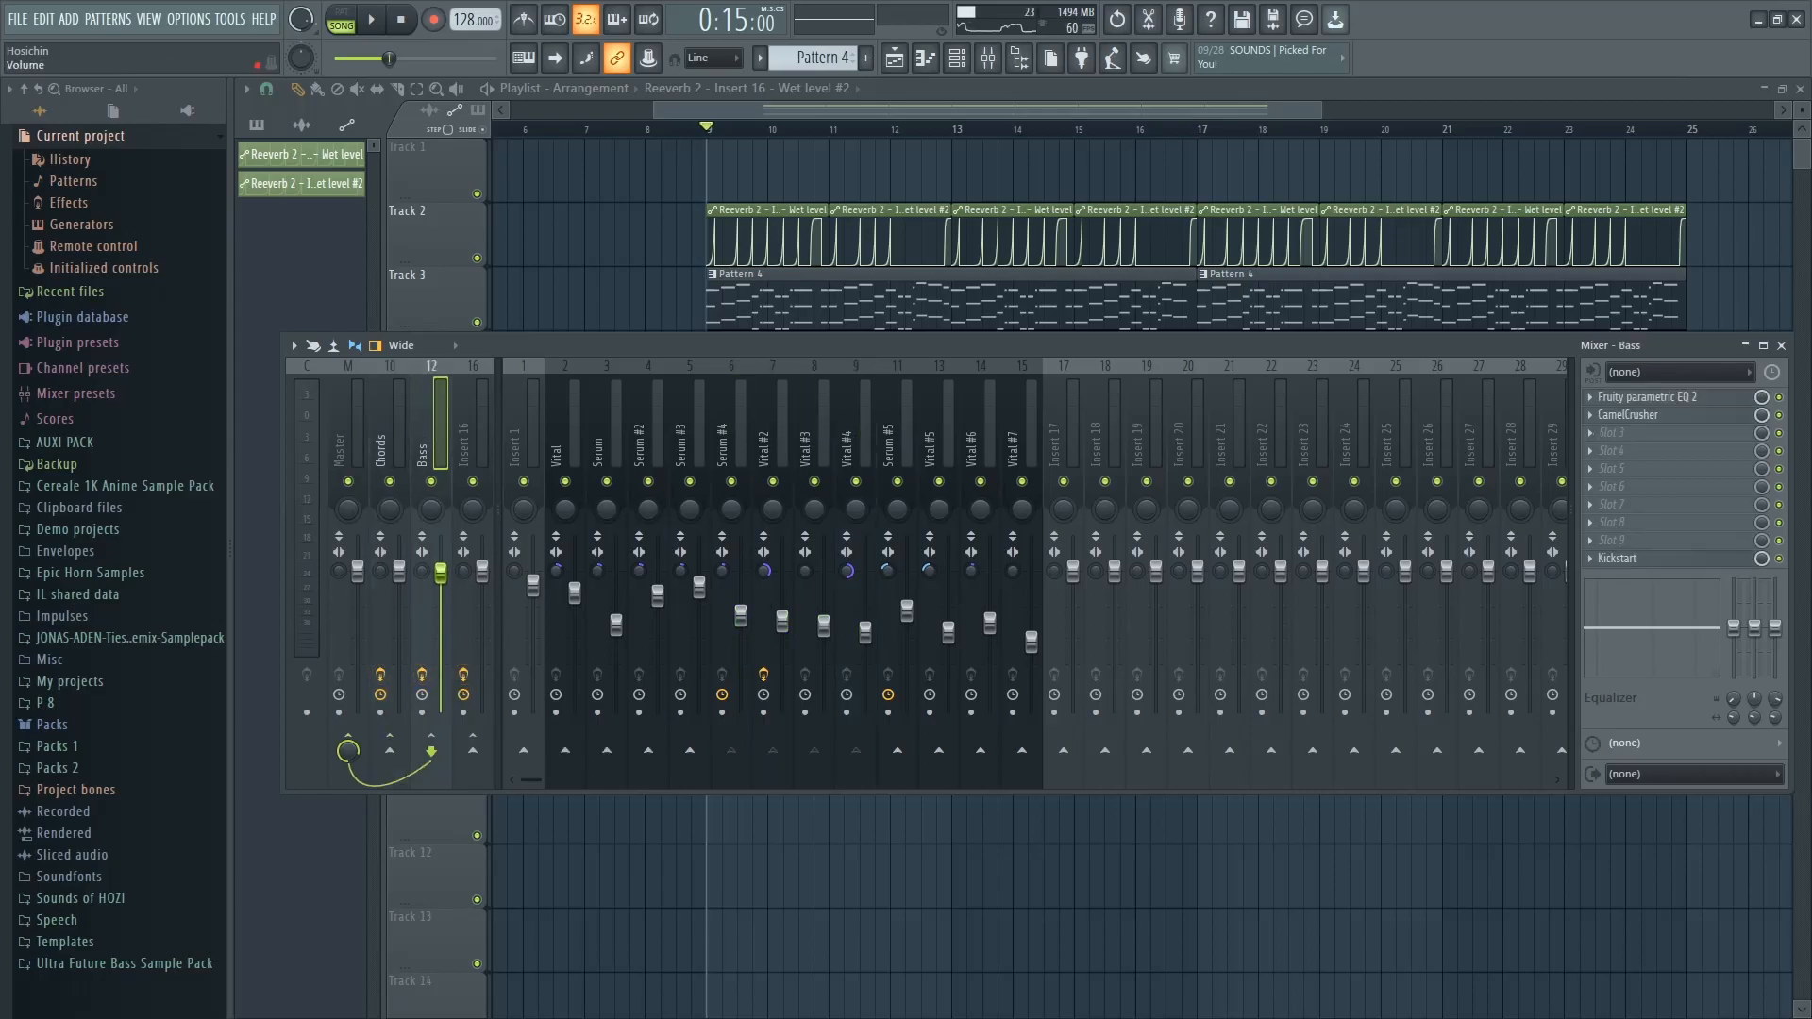
Select the Insert 16 mixer track, play the full mix from bar 9, stop it and close the mixer
left_click(483, 572)
key("space")
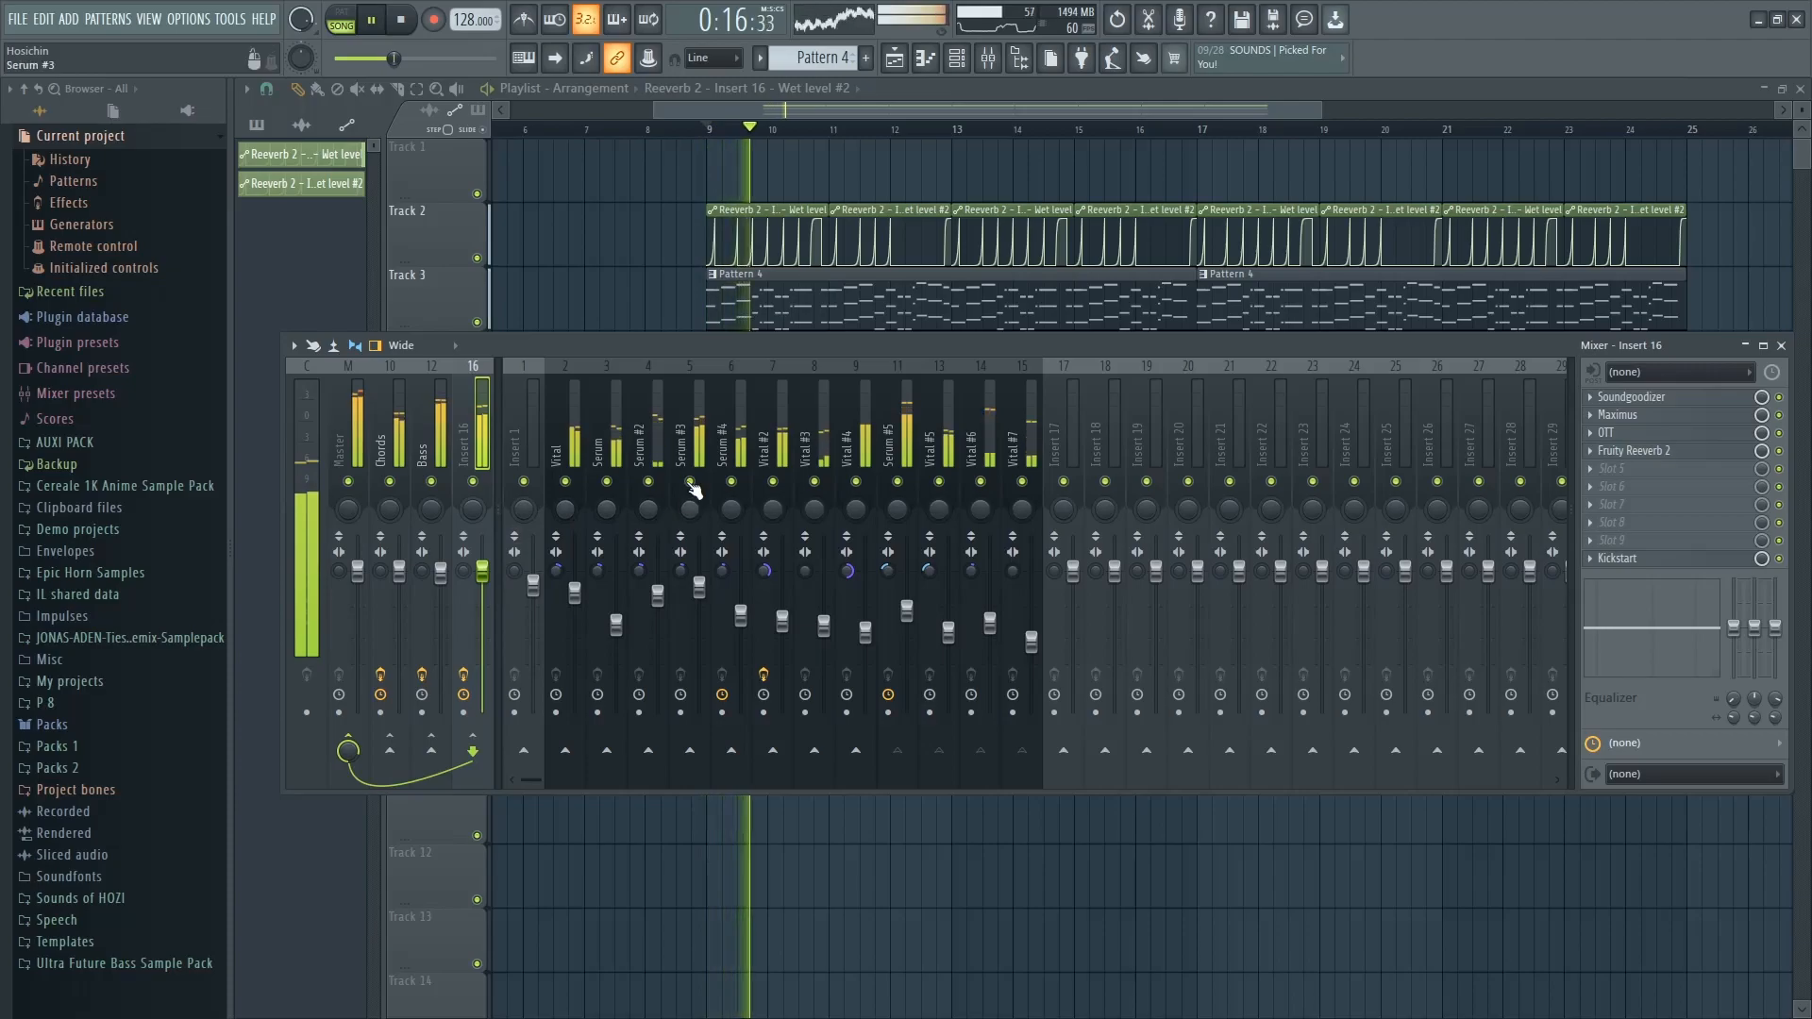
left_click_drag(707, 352, 706, 349)
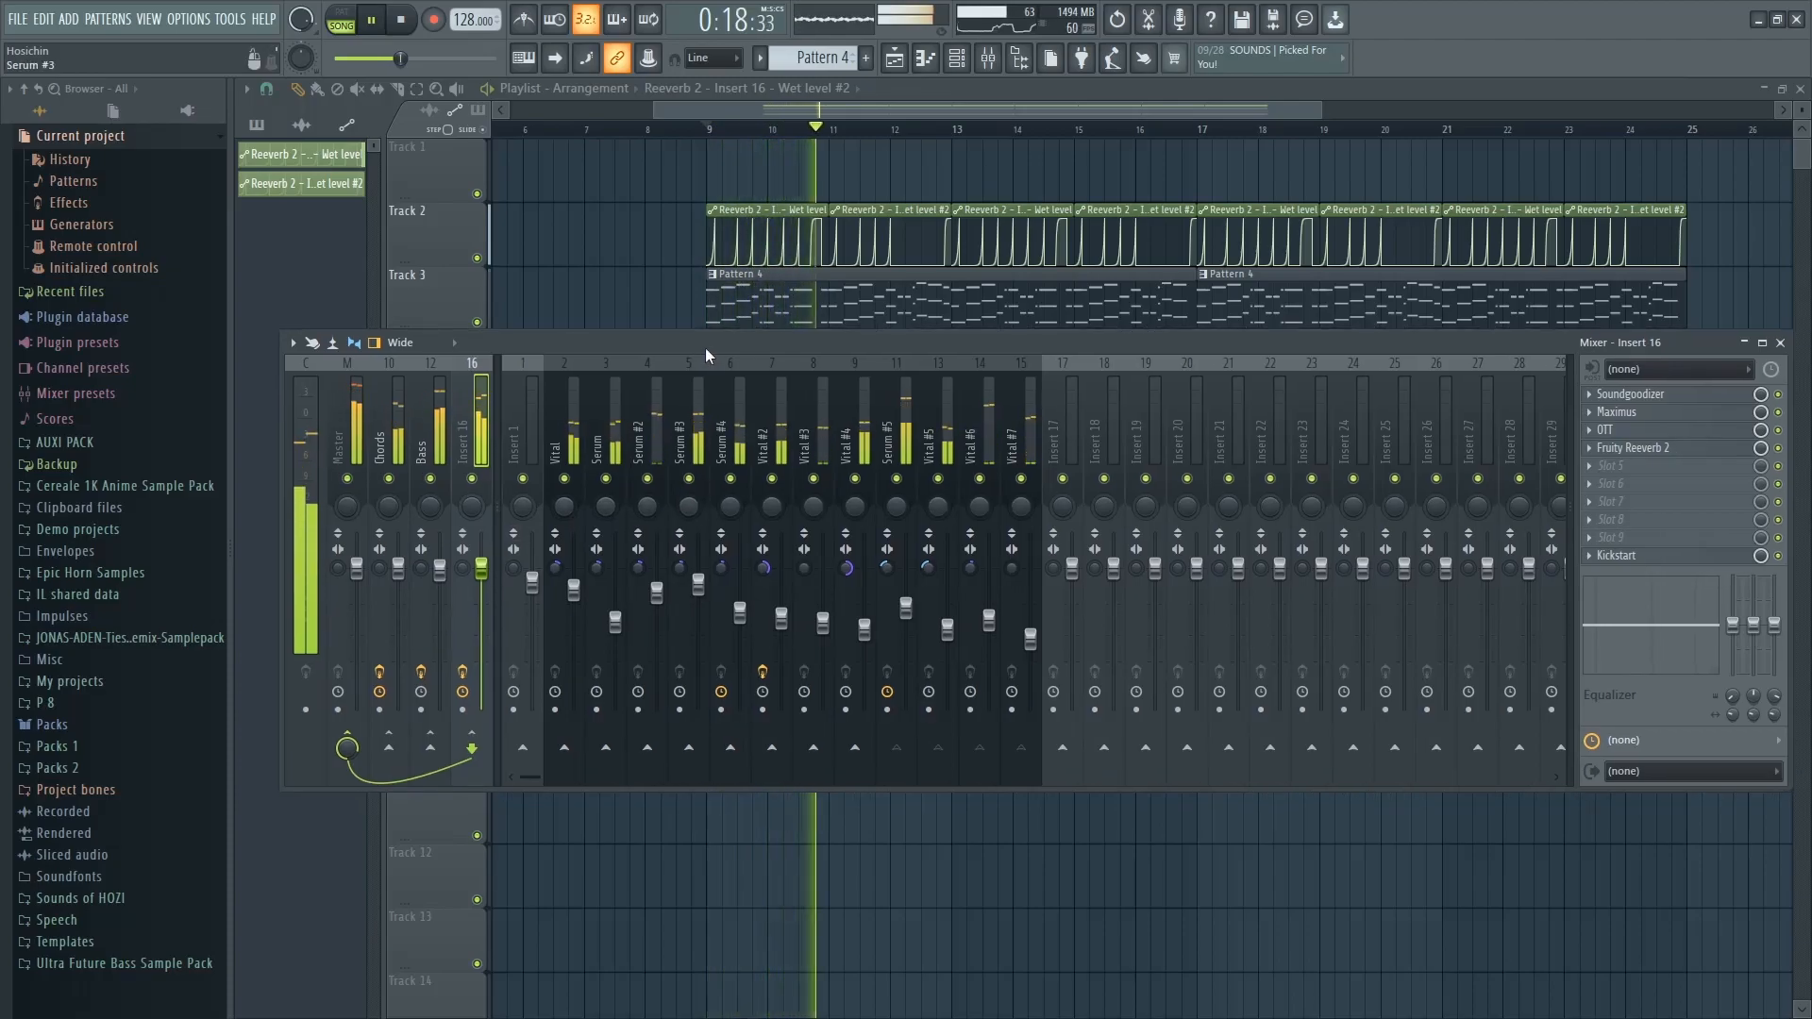
key("space")
key("F9")
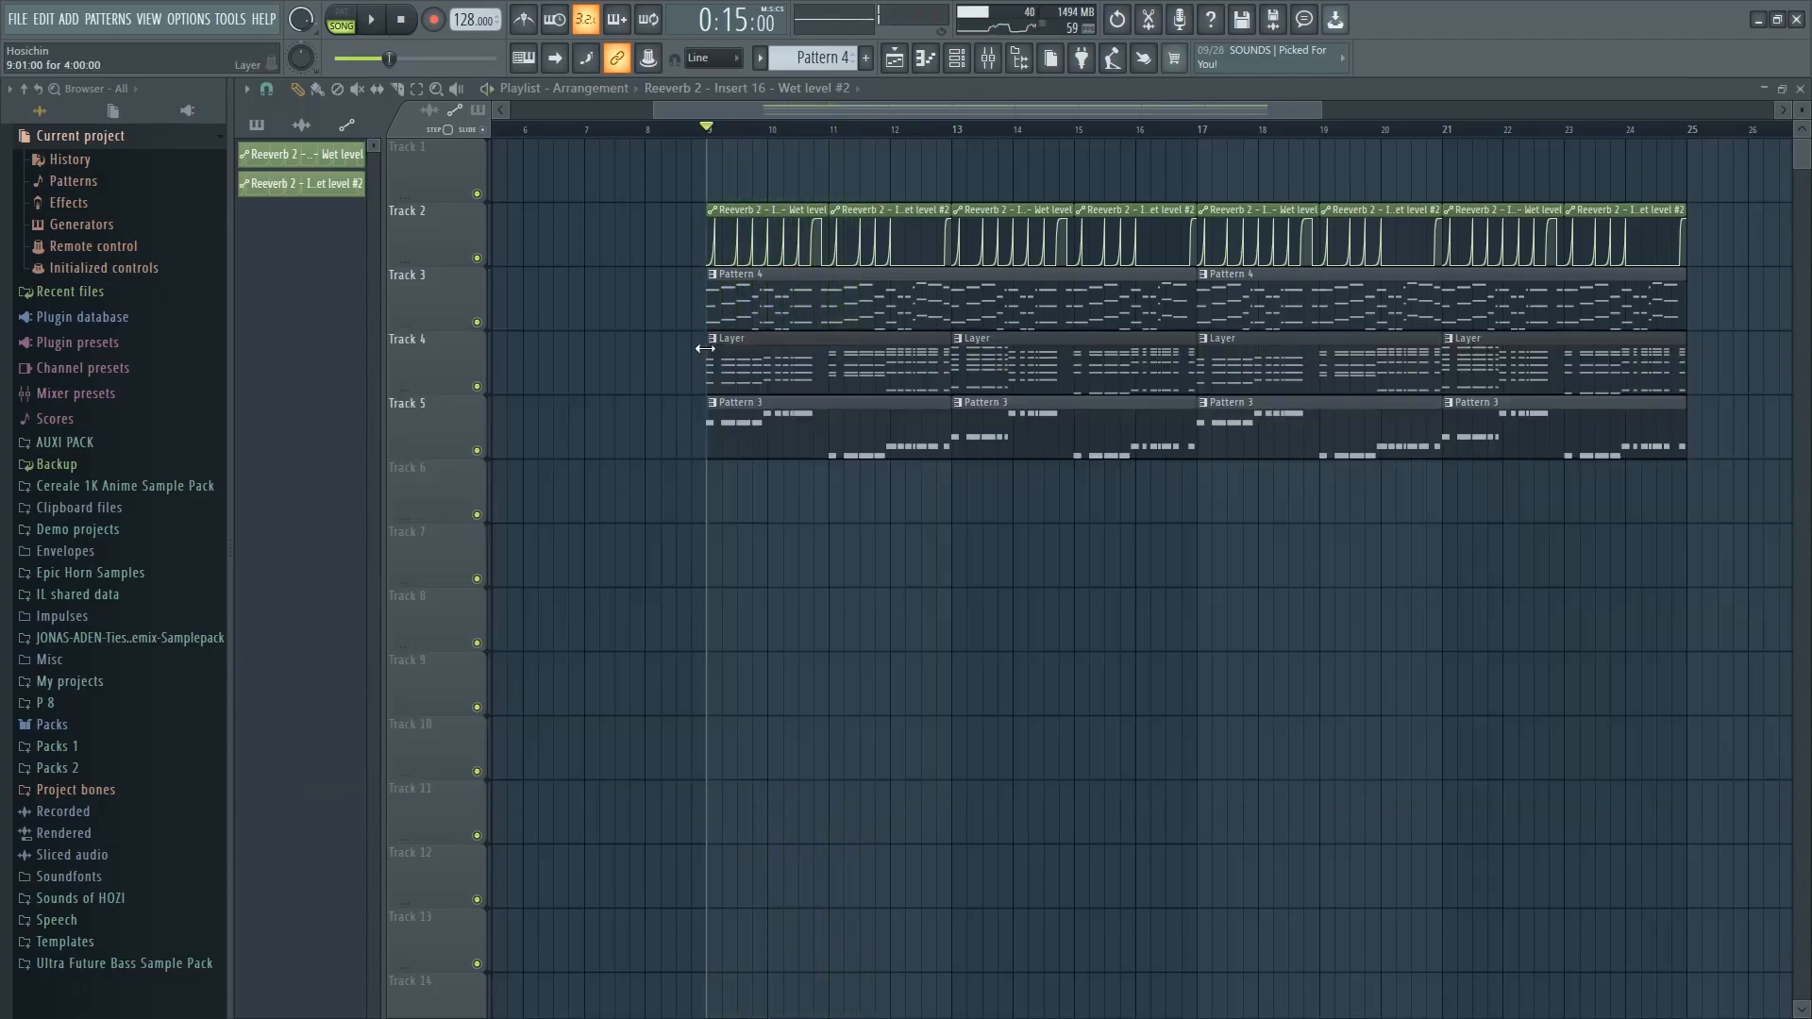
Open the Packs 1 sample folder and browse into Cymatics - House Starter Pack for drum samples
left_click(75, 748)
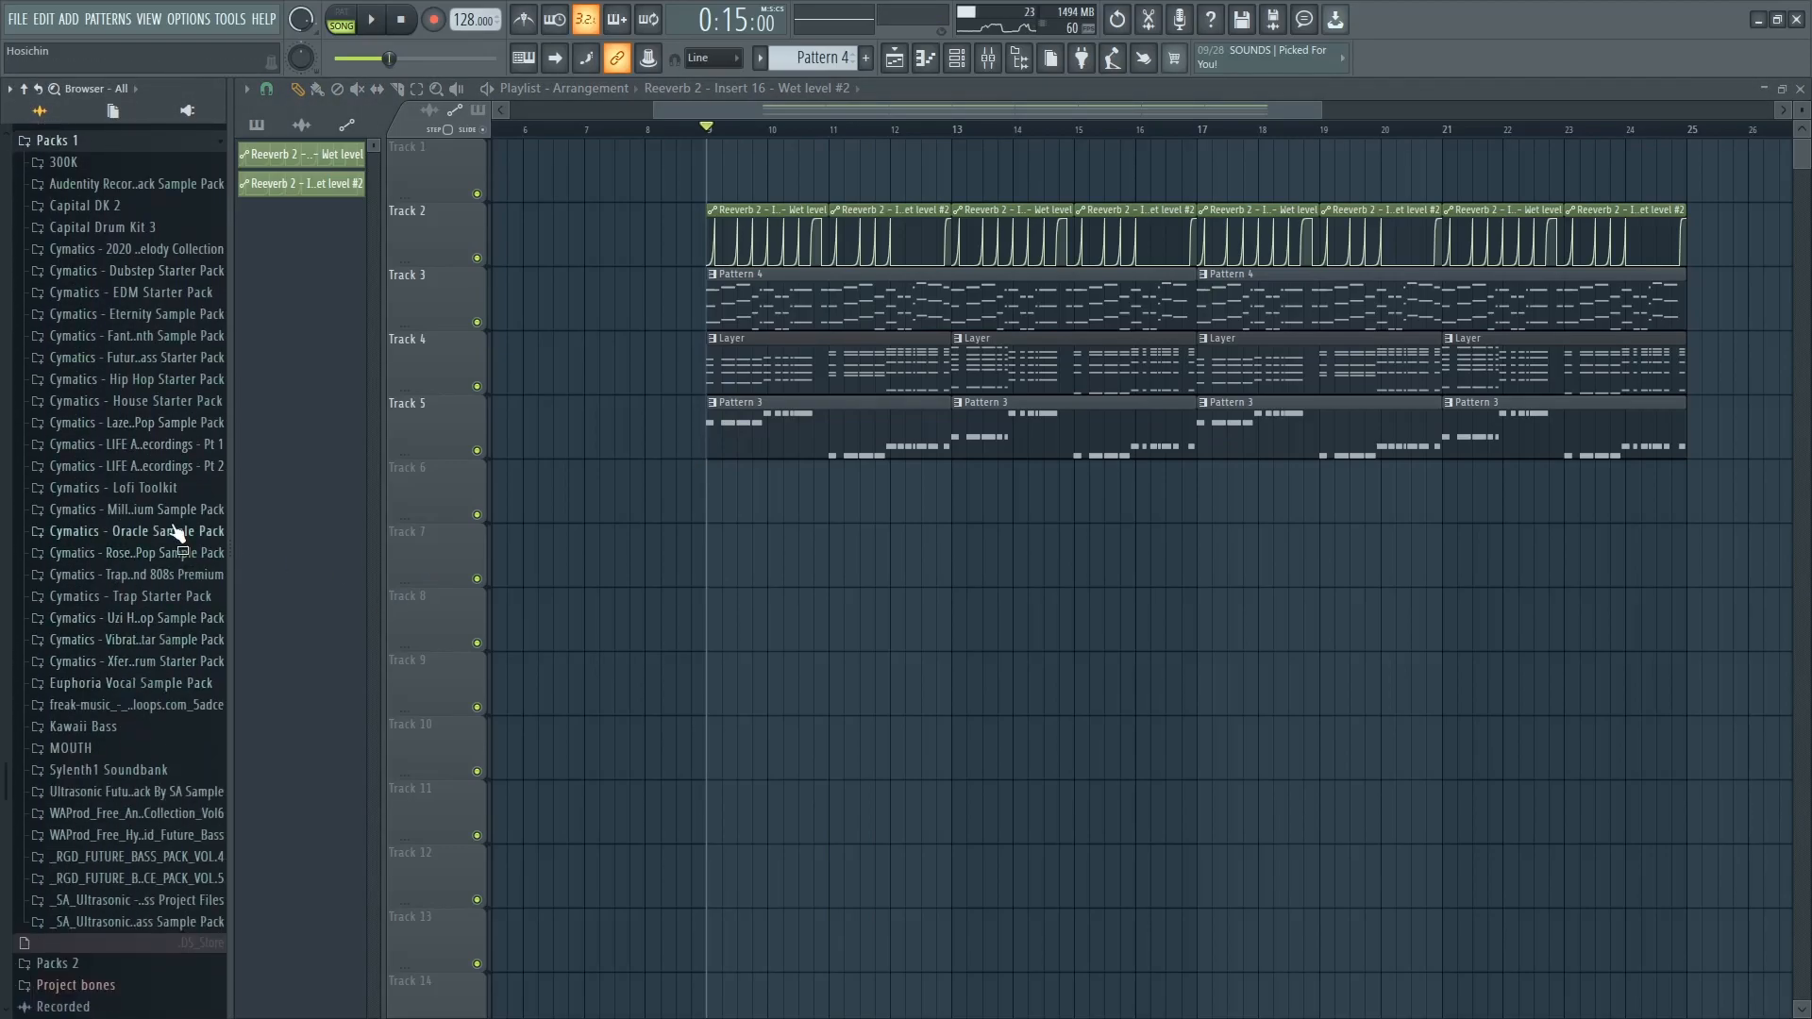
left_click(137, 399)
left_click(132, 446)
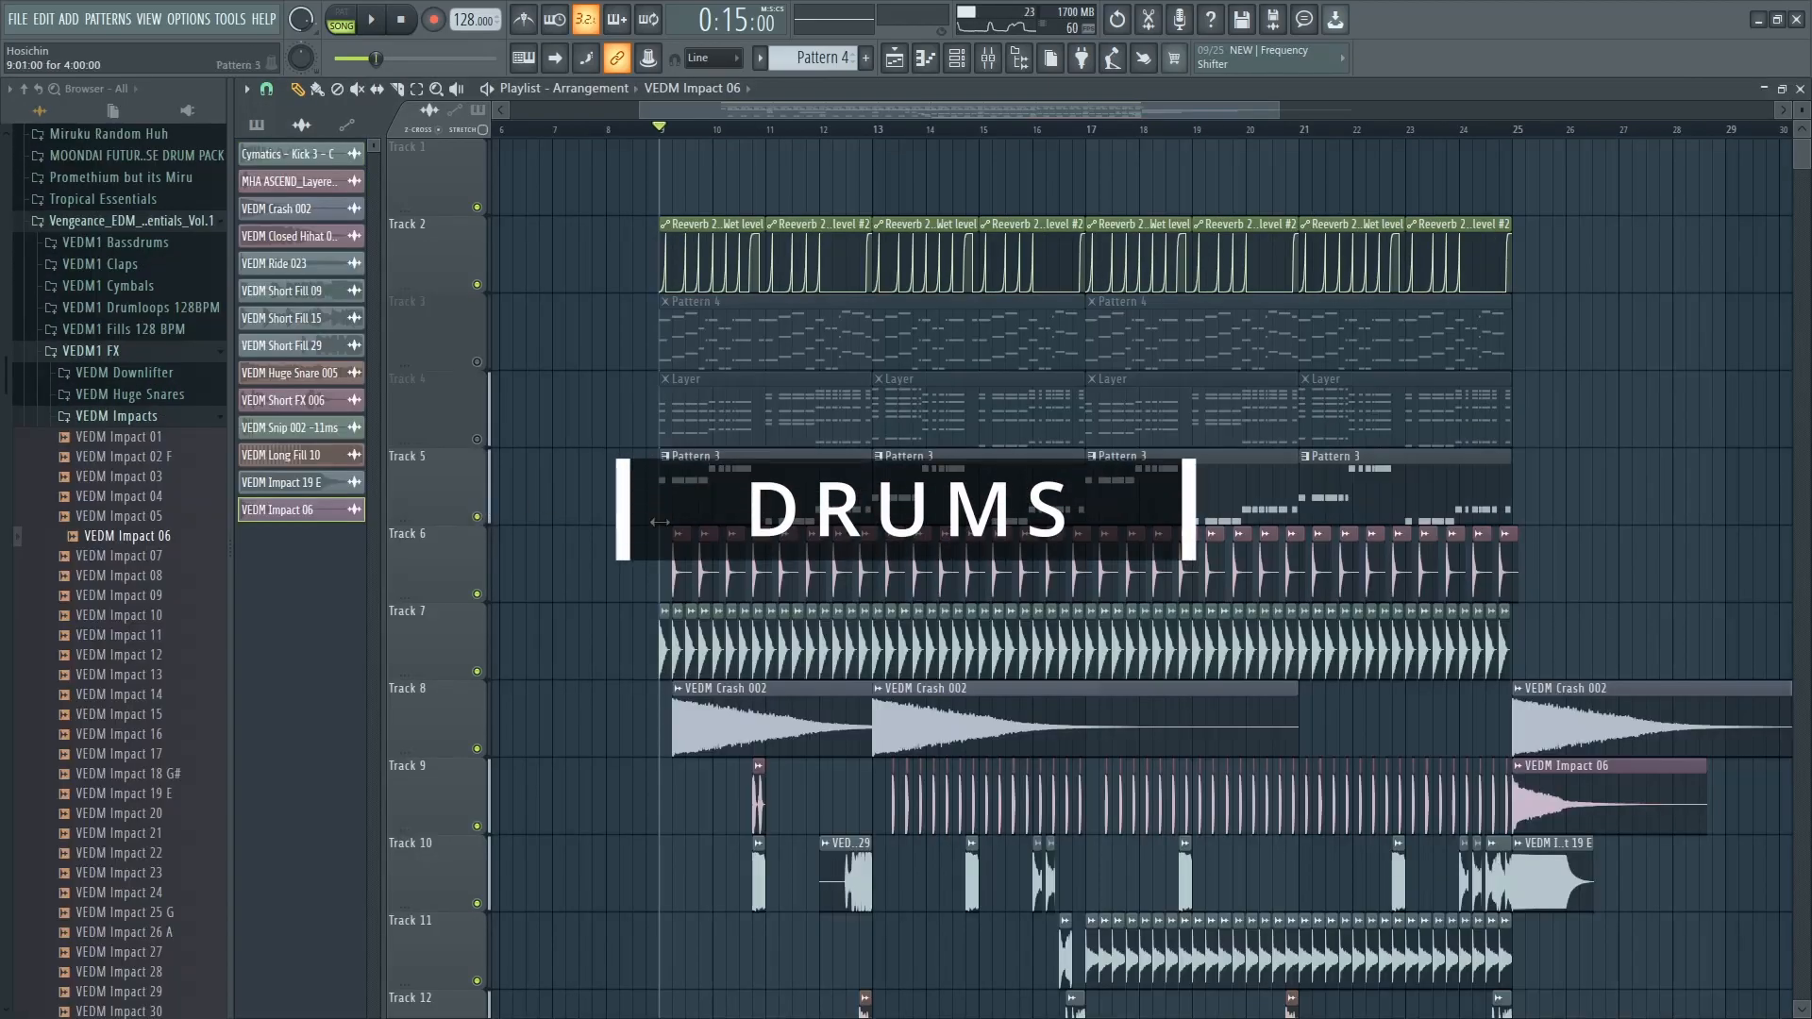
Solo the Cymatics kick on Track 7 and play it from bar 9
key("space")
key("space")
scroll(651, 486, "down", 2)
scroll(664, 488, "up", 3)
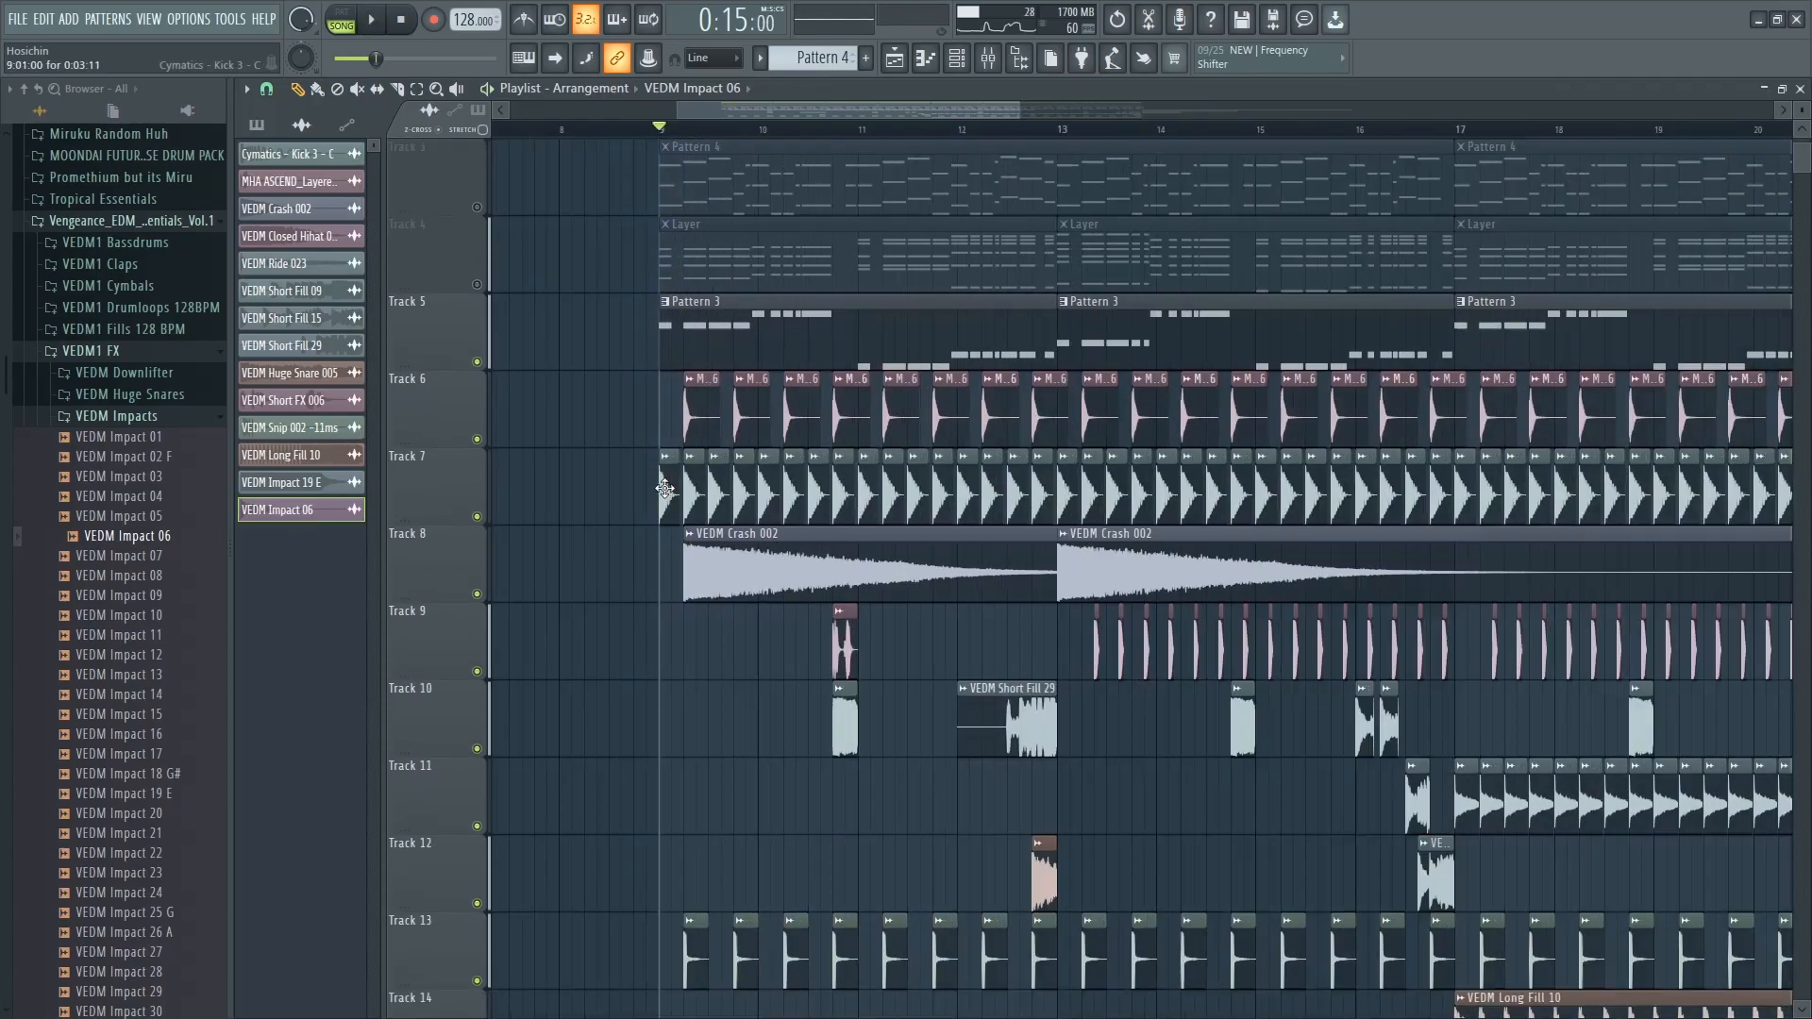
right_click(476, 516)
scroll(623, 510, "up", 4)
key("space")
scroll(910, 479, "up", 2)
scroll(913, 479, "down", 5)
left_click_drag(990, 627, 739, 583)
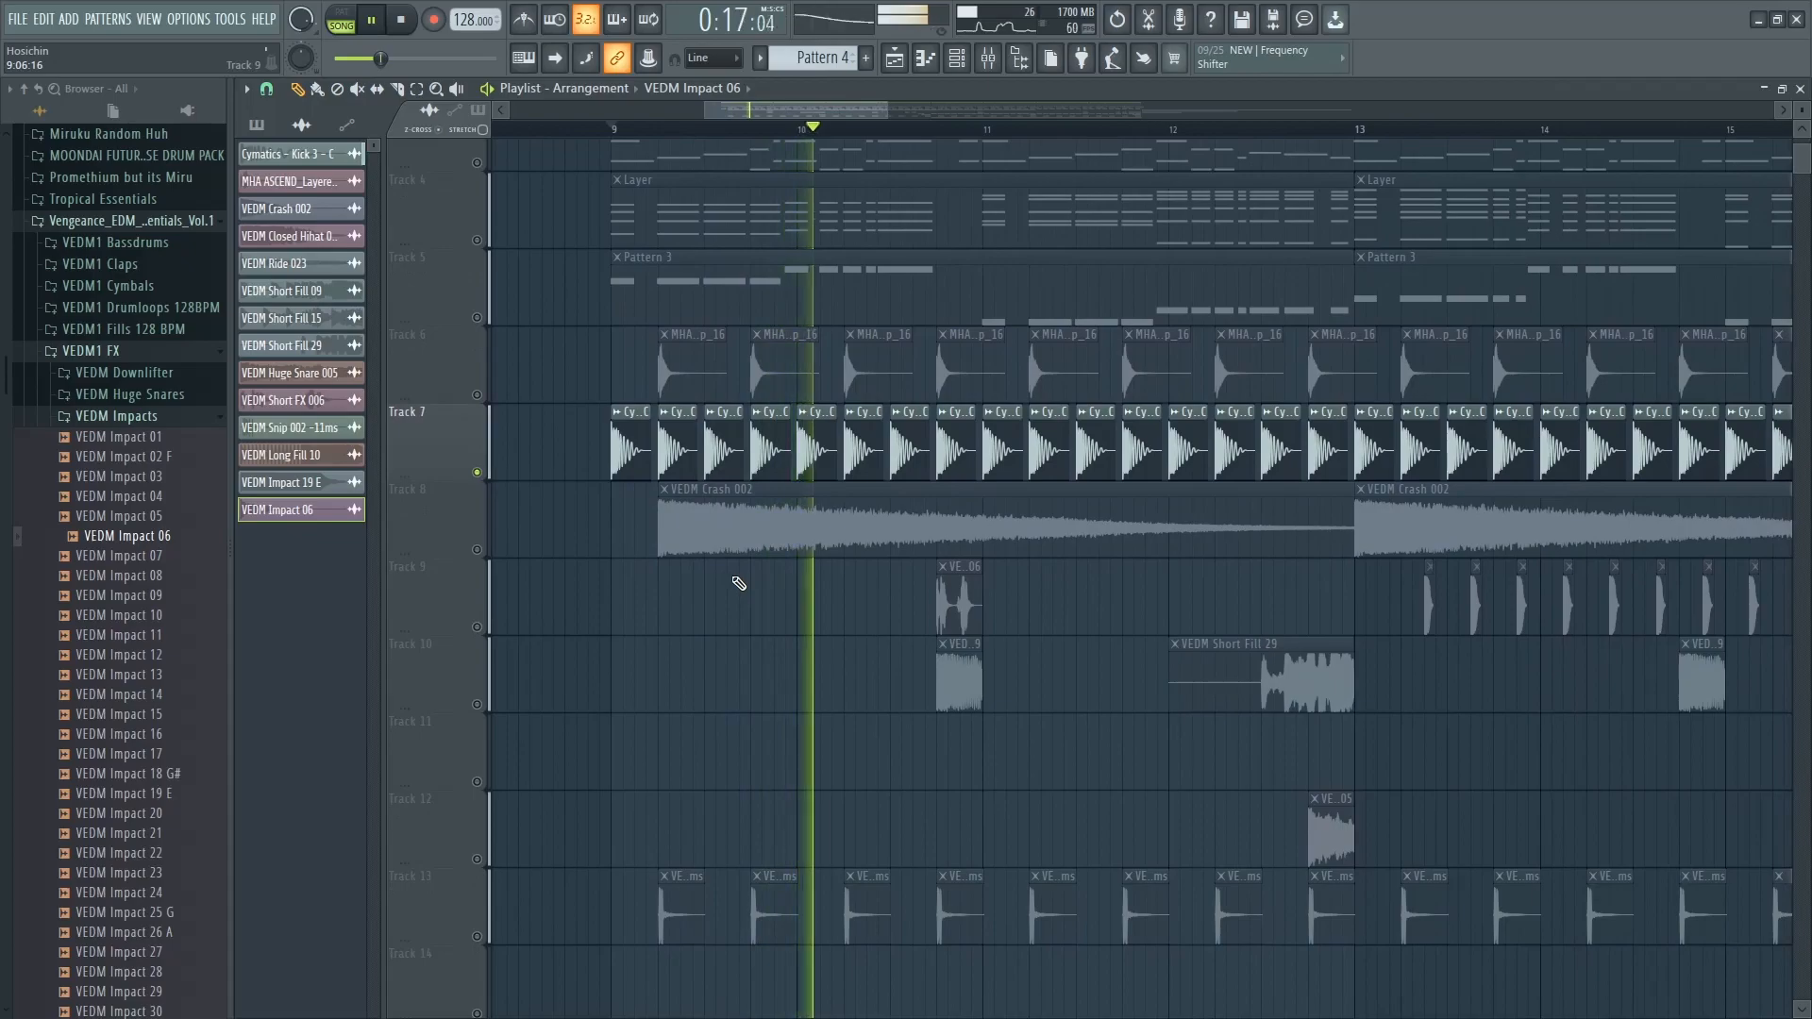
scroll(703, 570, "down", 5)
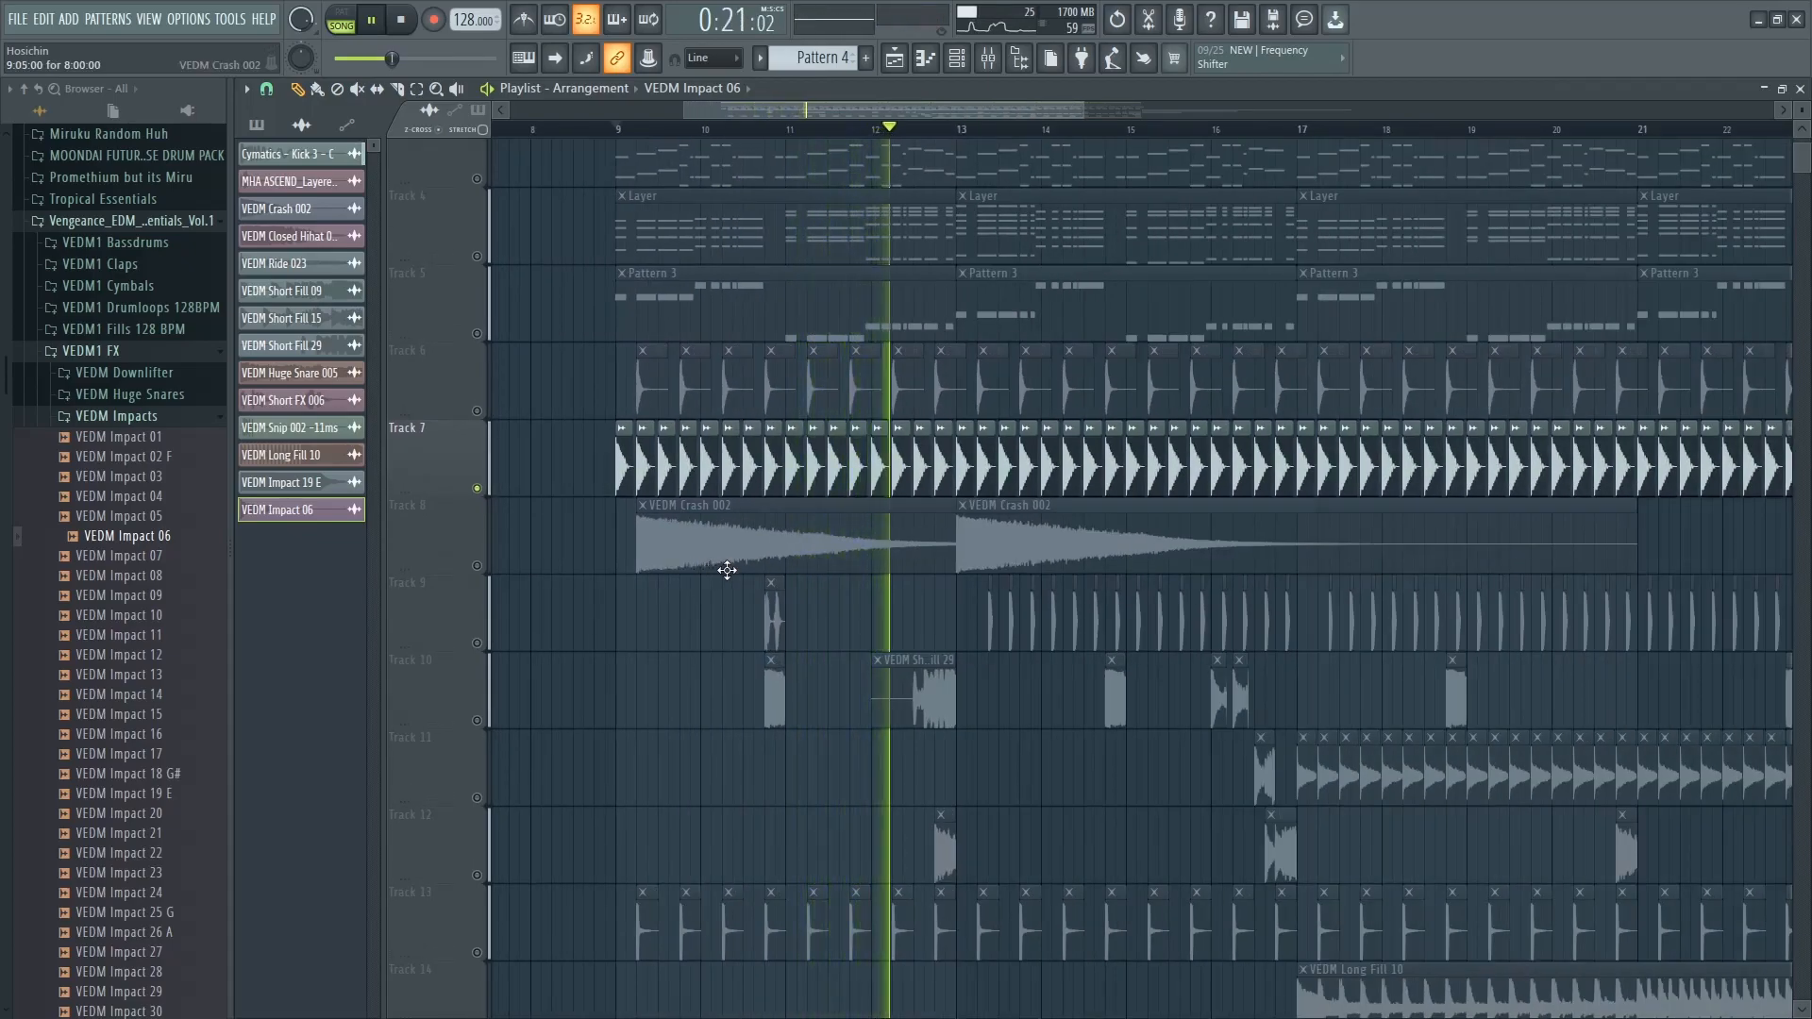
Play the VEDM Crash 002 track with the kick track, and unmute Track 9 as well
left_click(477, 565)
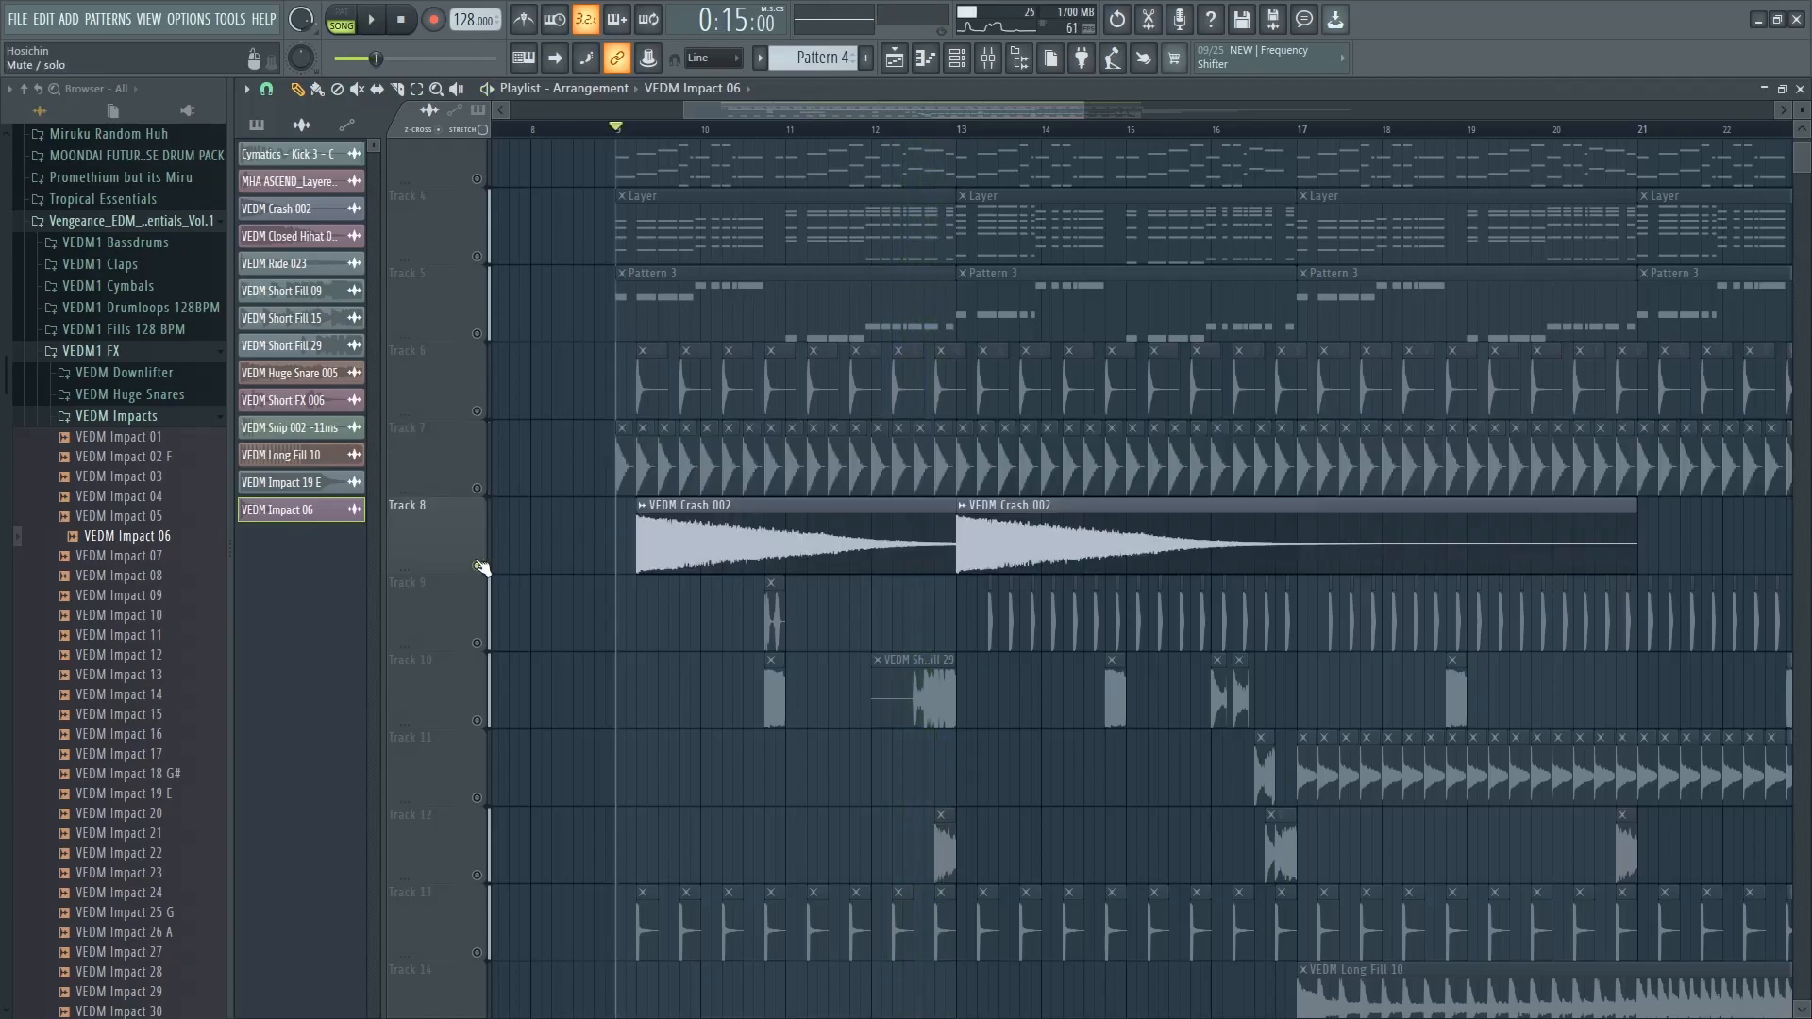
scroll(571, 519, "down", 4)
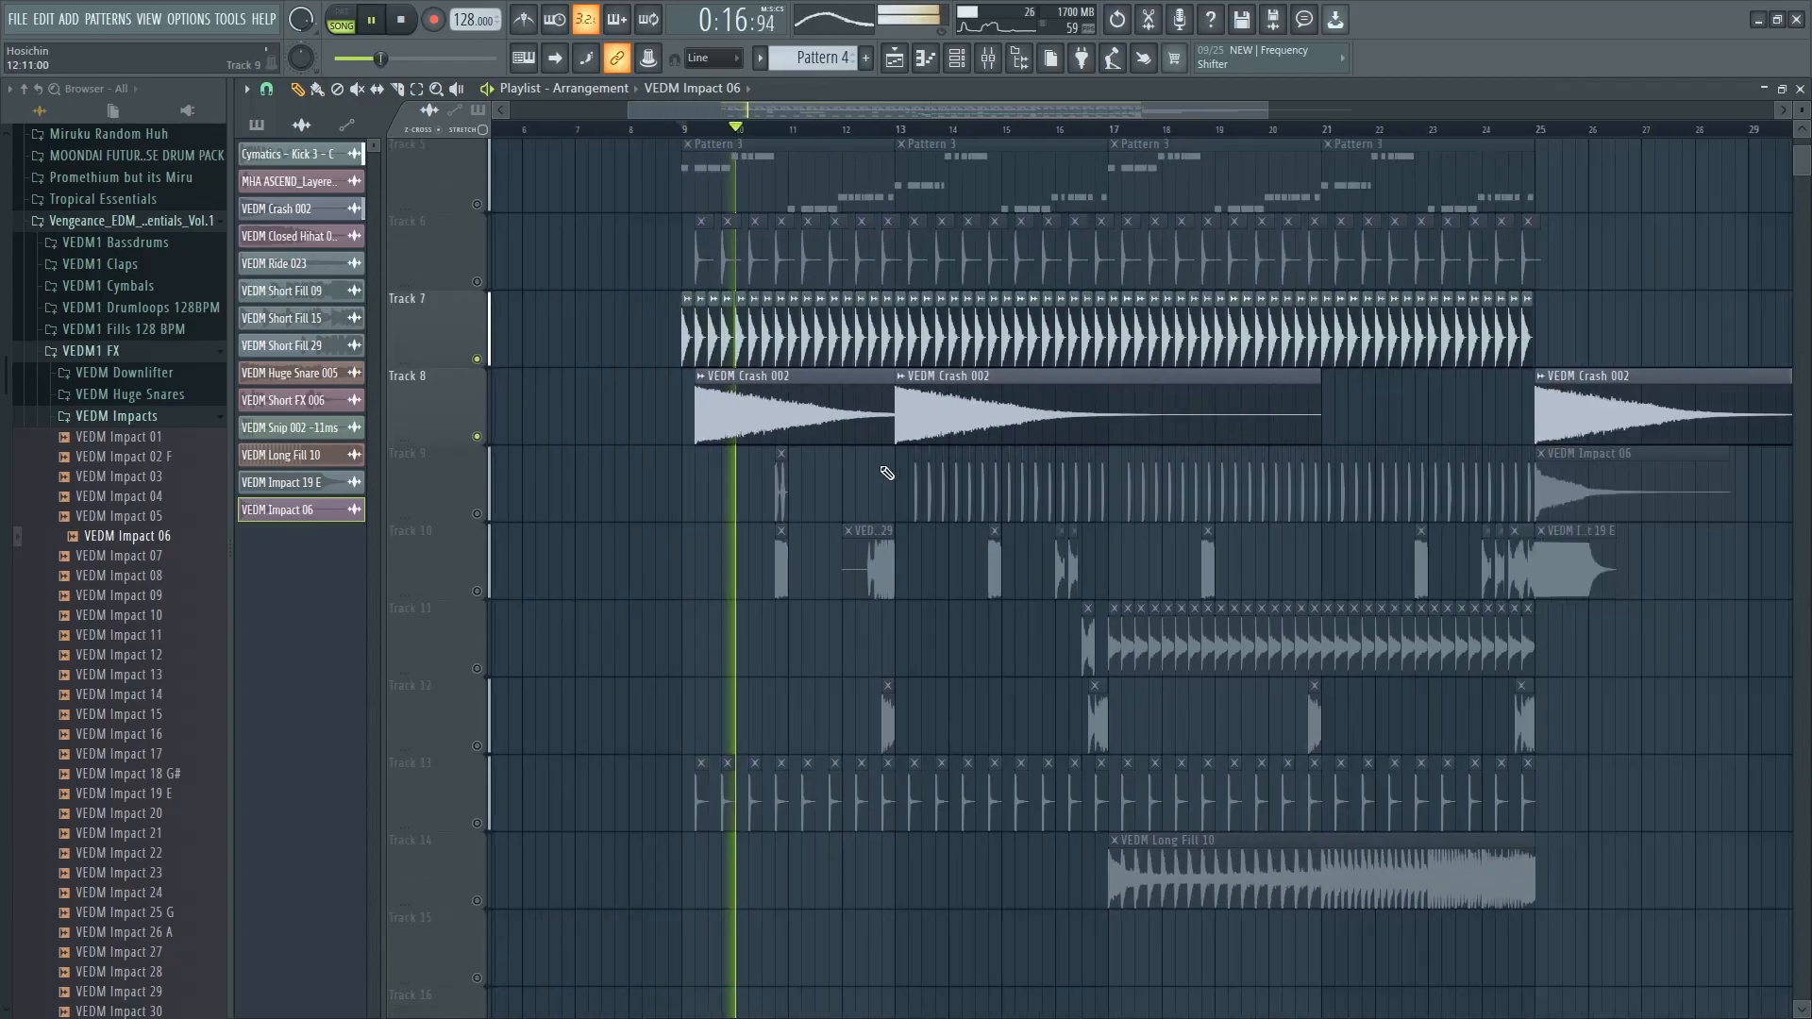
key("space")
scroll(538, 518, "up", 3)
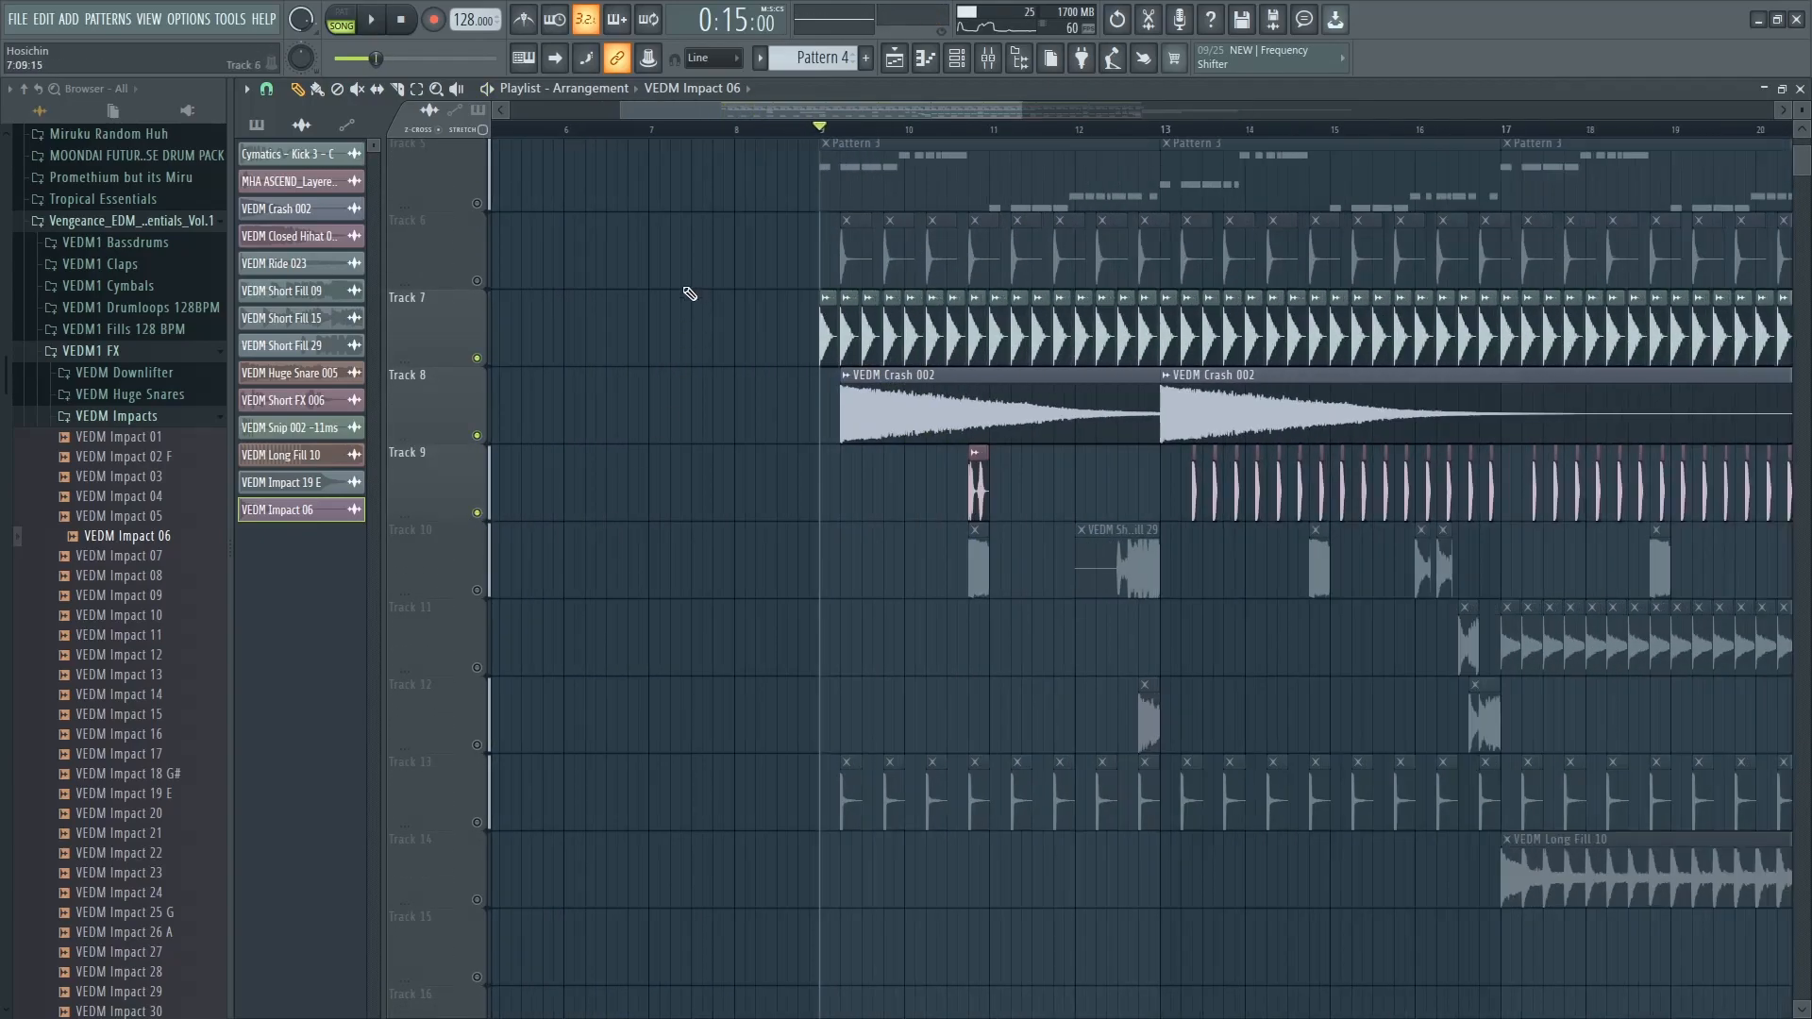
Unmute the layered clap on Track 6 and VEDM Snip 002 on Track 13, and examine how their clips line up
left_click(476, 280)
scroll(845, 519, "up", 5)
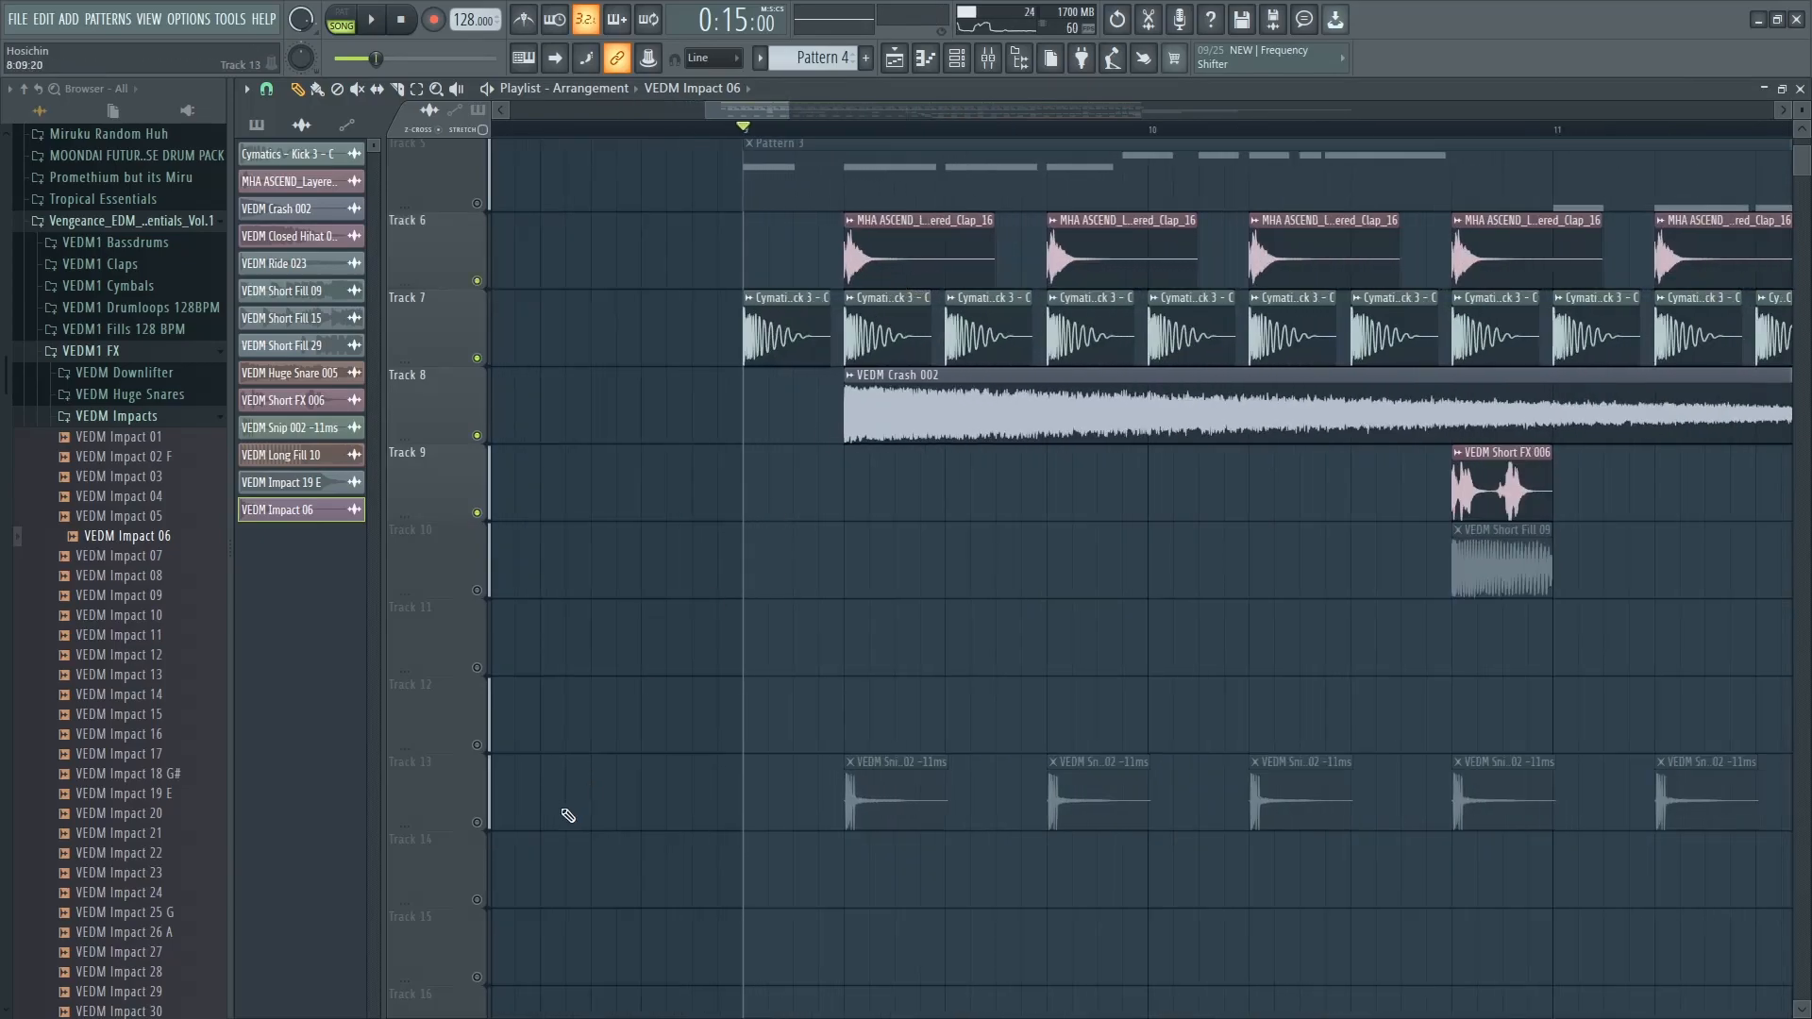
left_click(476, 822)
scroll(830, 717, "up", 4)
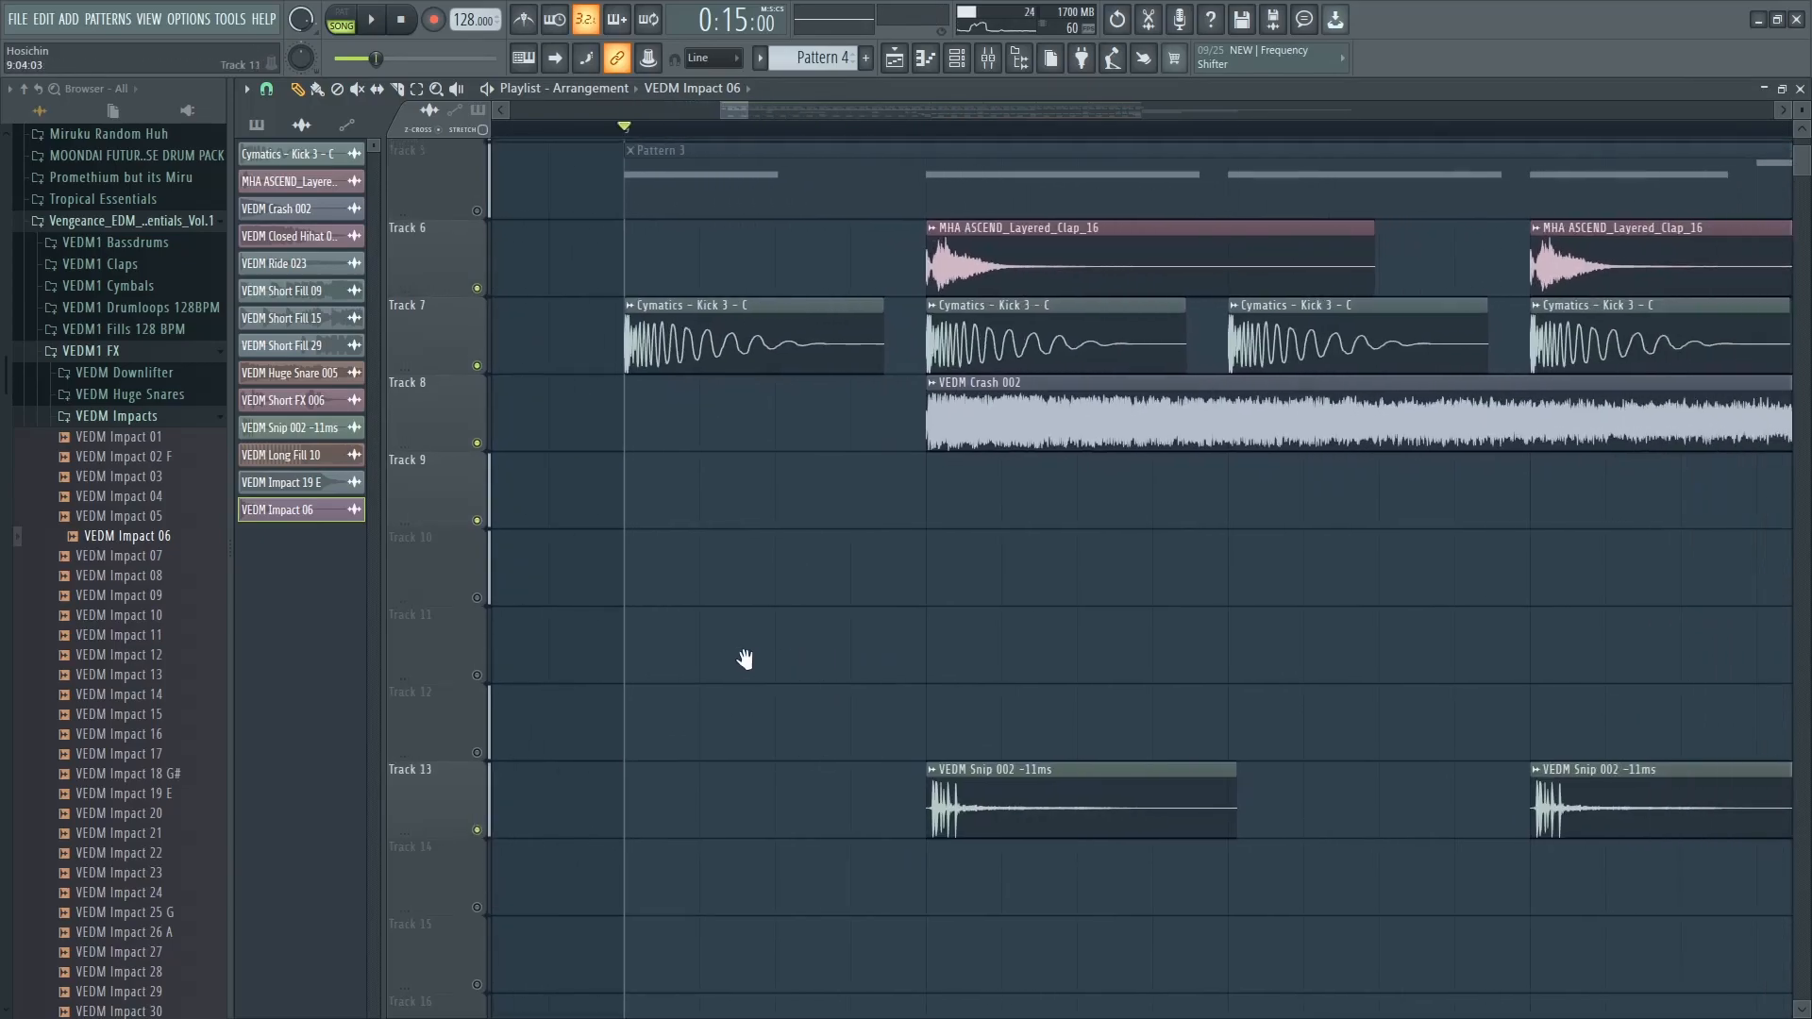
left_click_drag(836, 743, 693, 739)
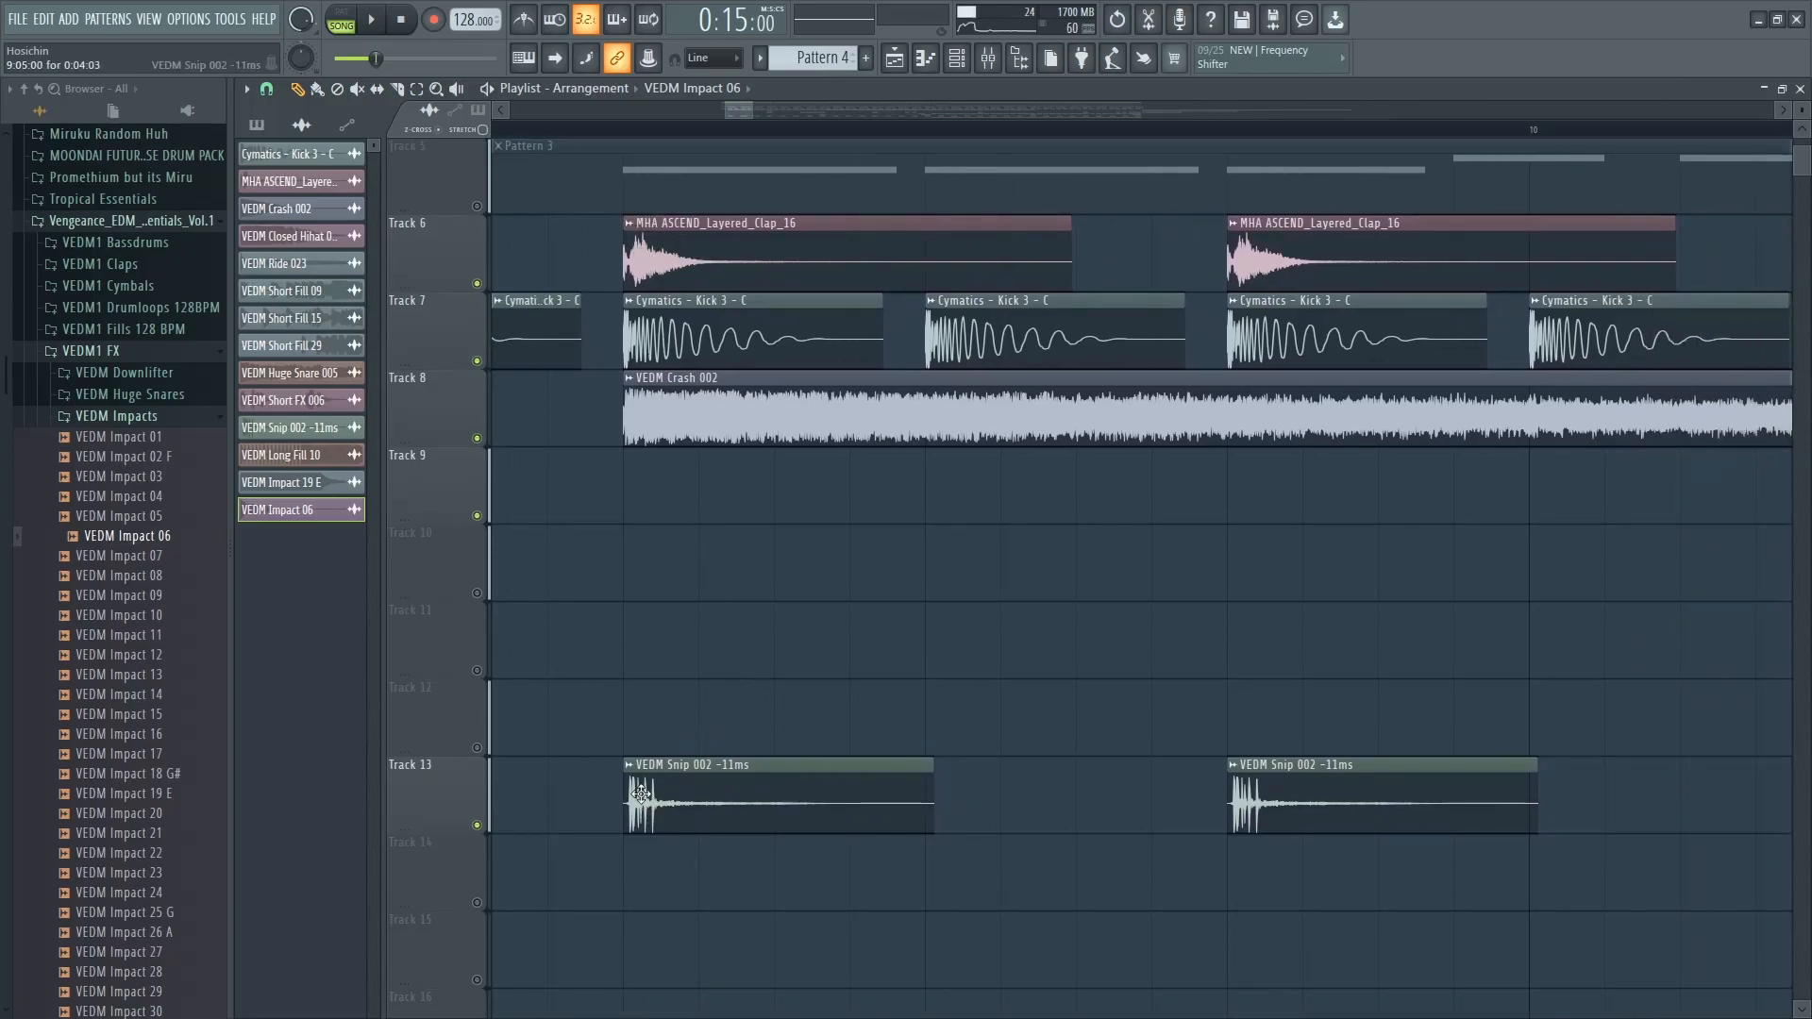
scroll(682, 772, "down", 3)
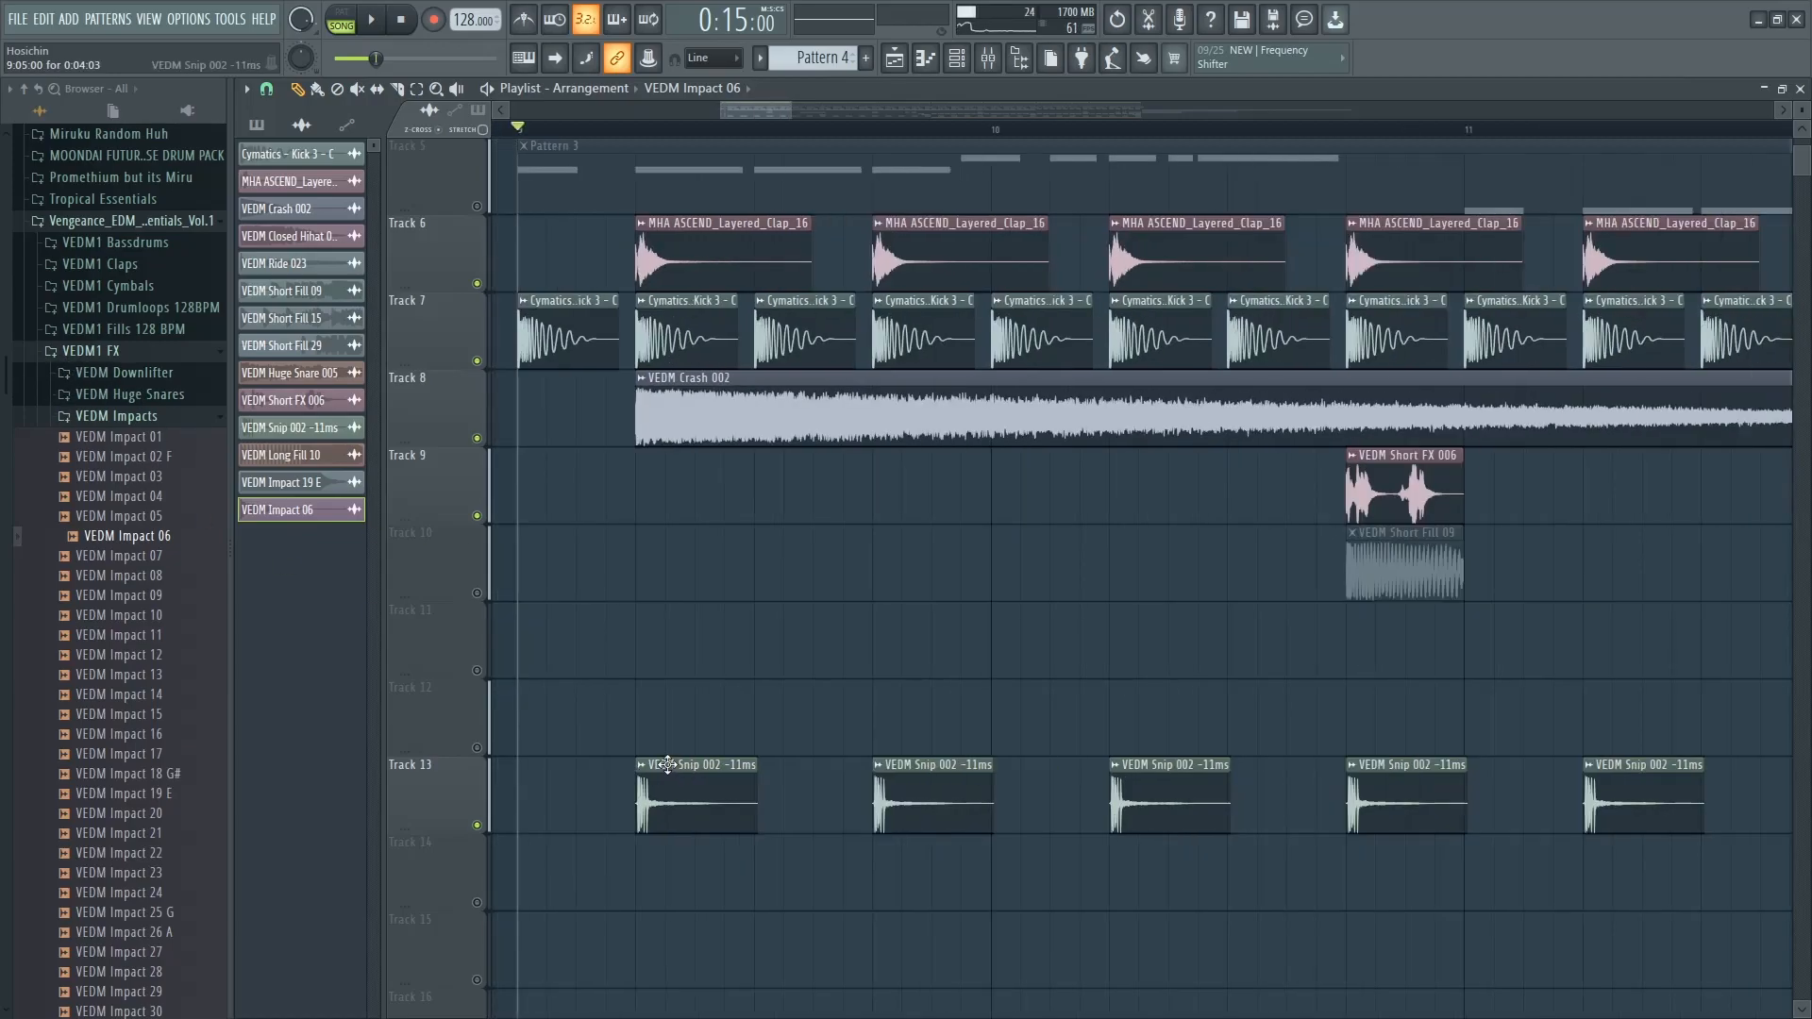
Play the clap, kick, crash and snip tracks together from bar 9 and stop the playback
key("space")
scroll(674, 750, "down", 3)
scroll(685, 738, "down", 1)
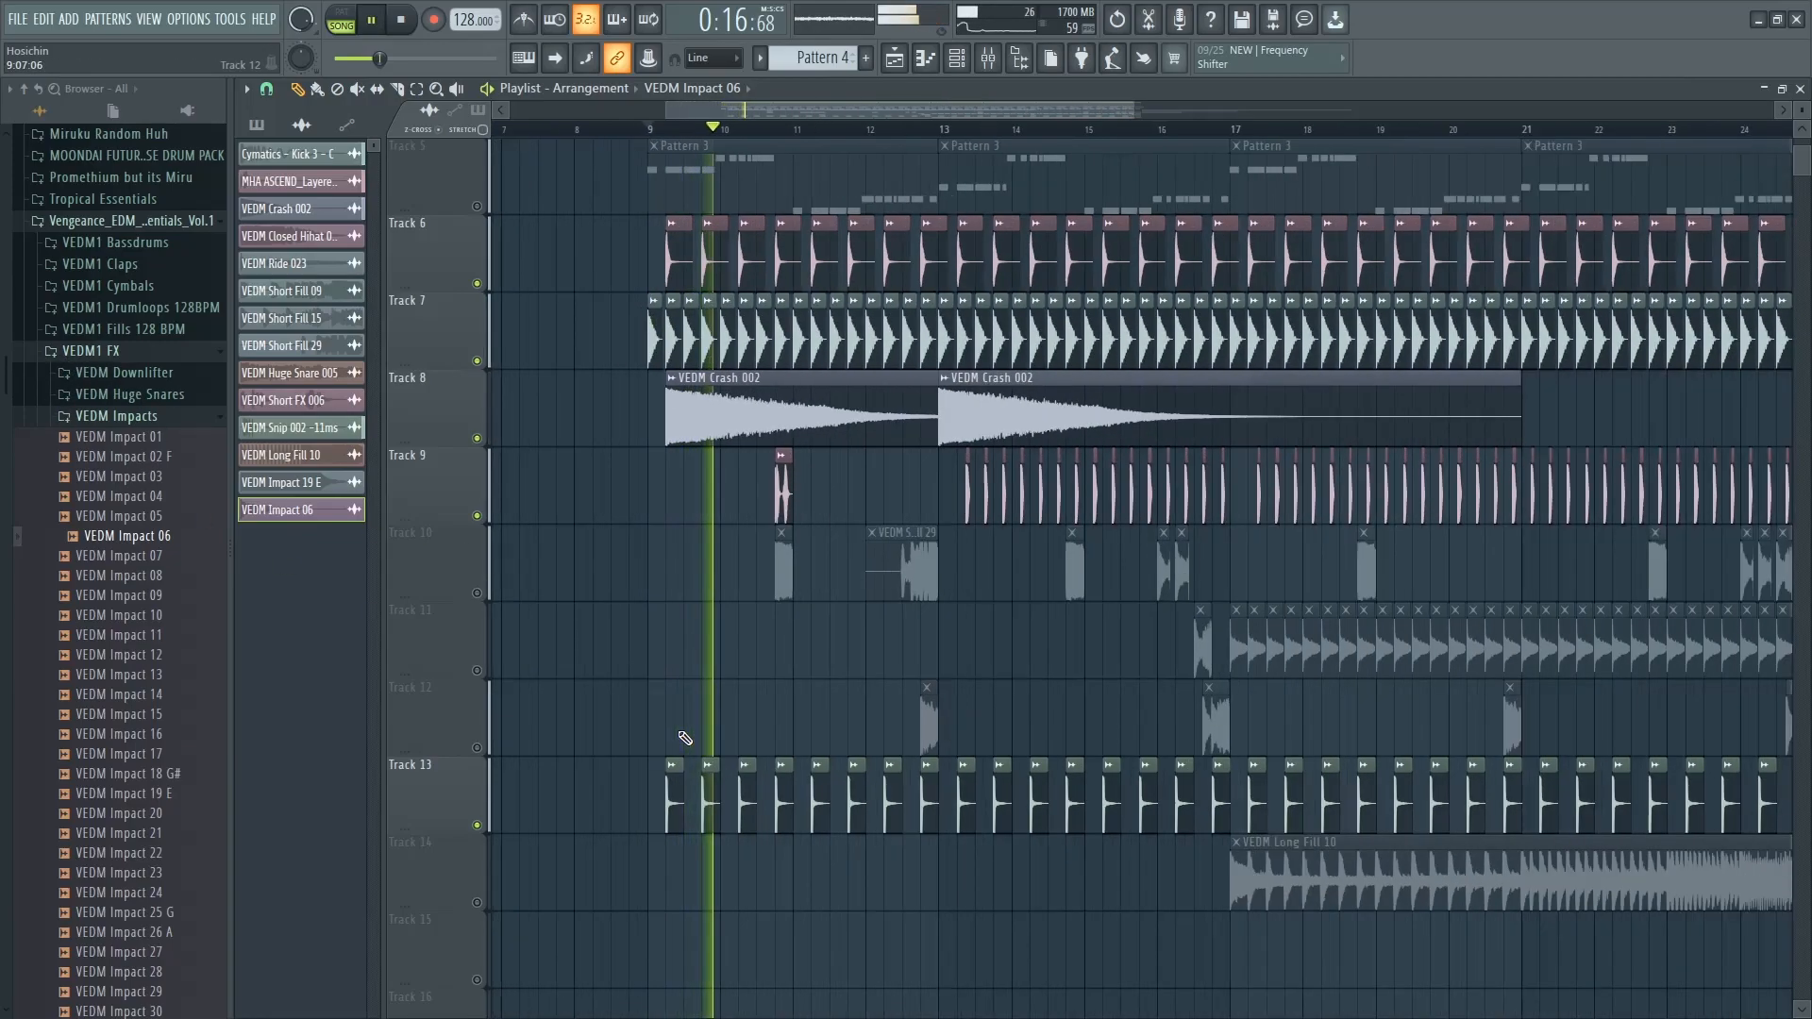
scroll(542, 590, "up", 4)
scroll(781, 485, "down", 8)
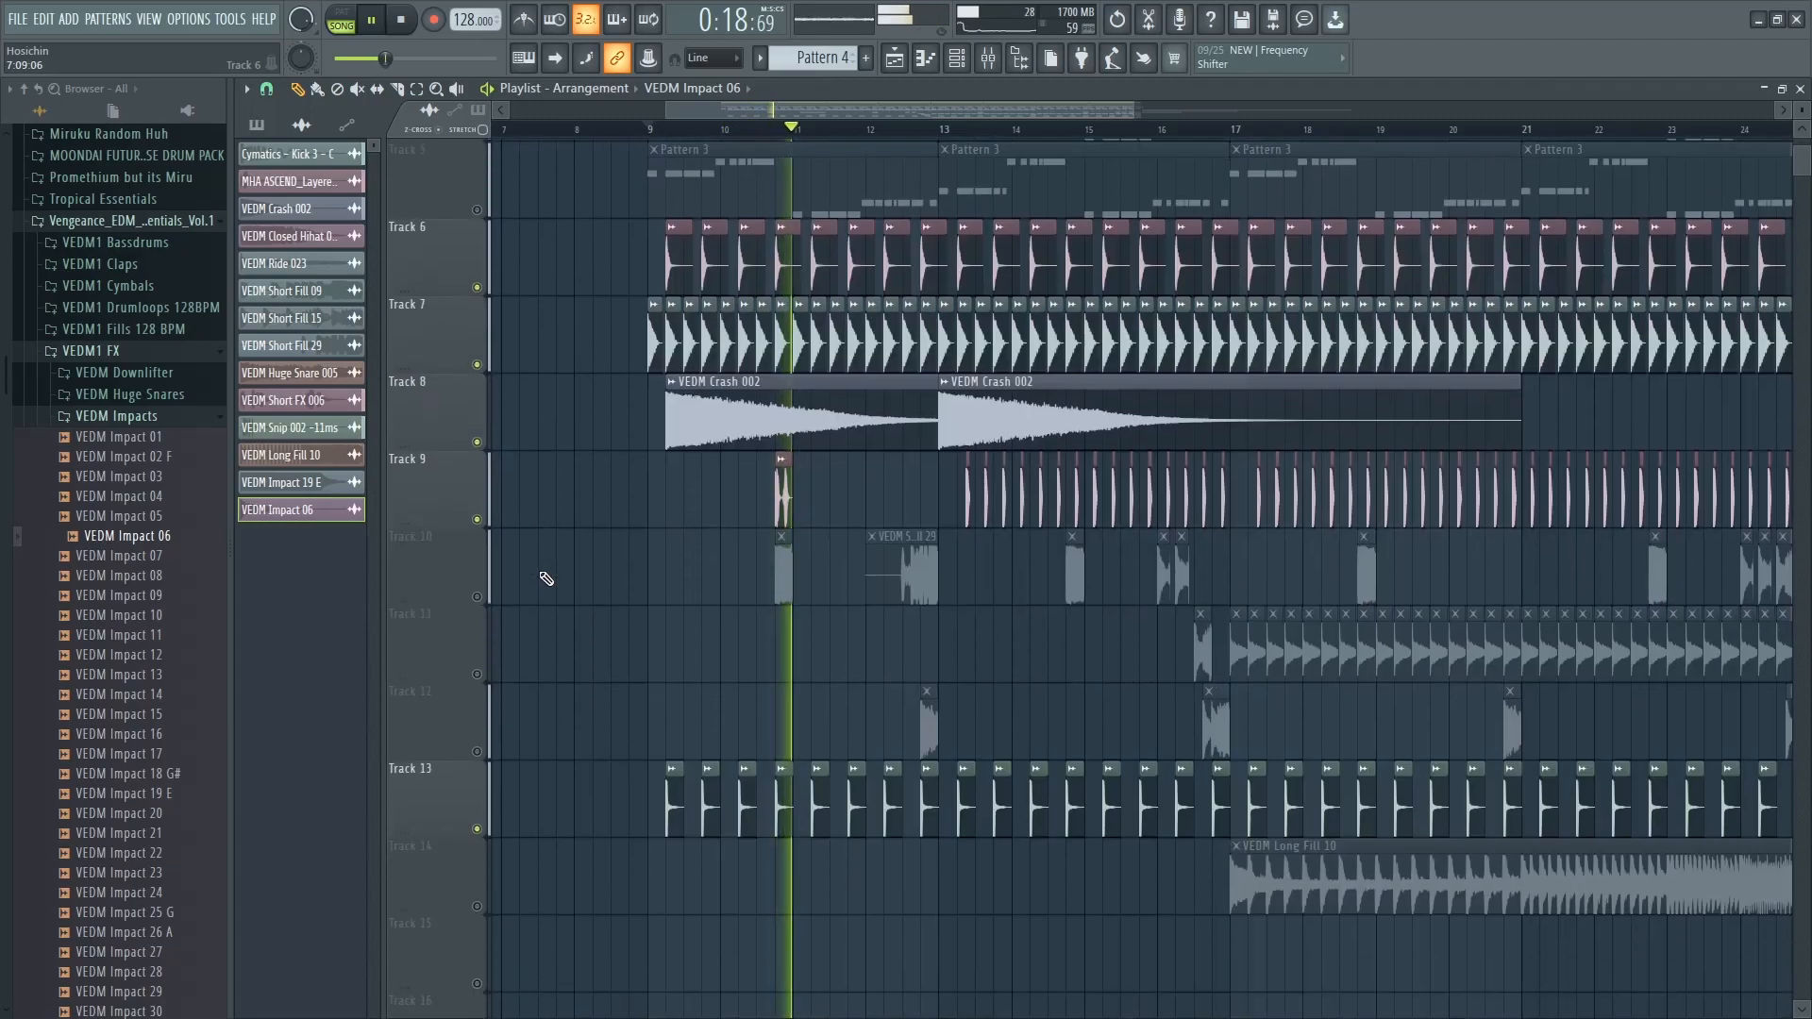
scroll(805, 614, "up", 2)
key("space")
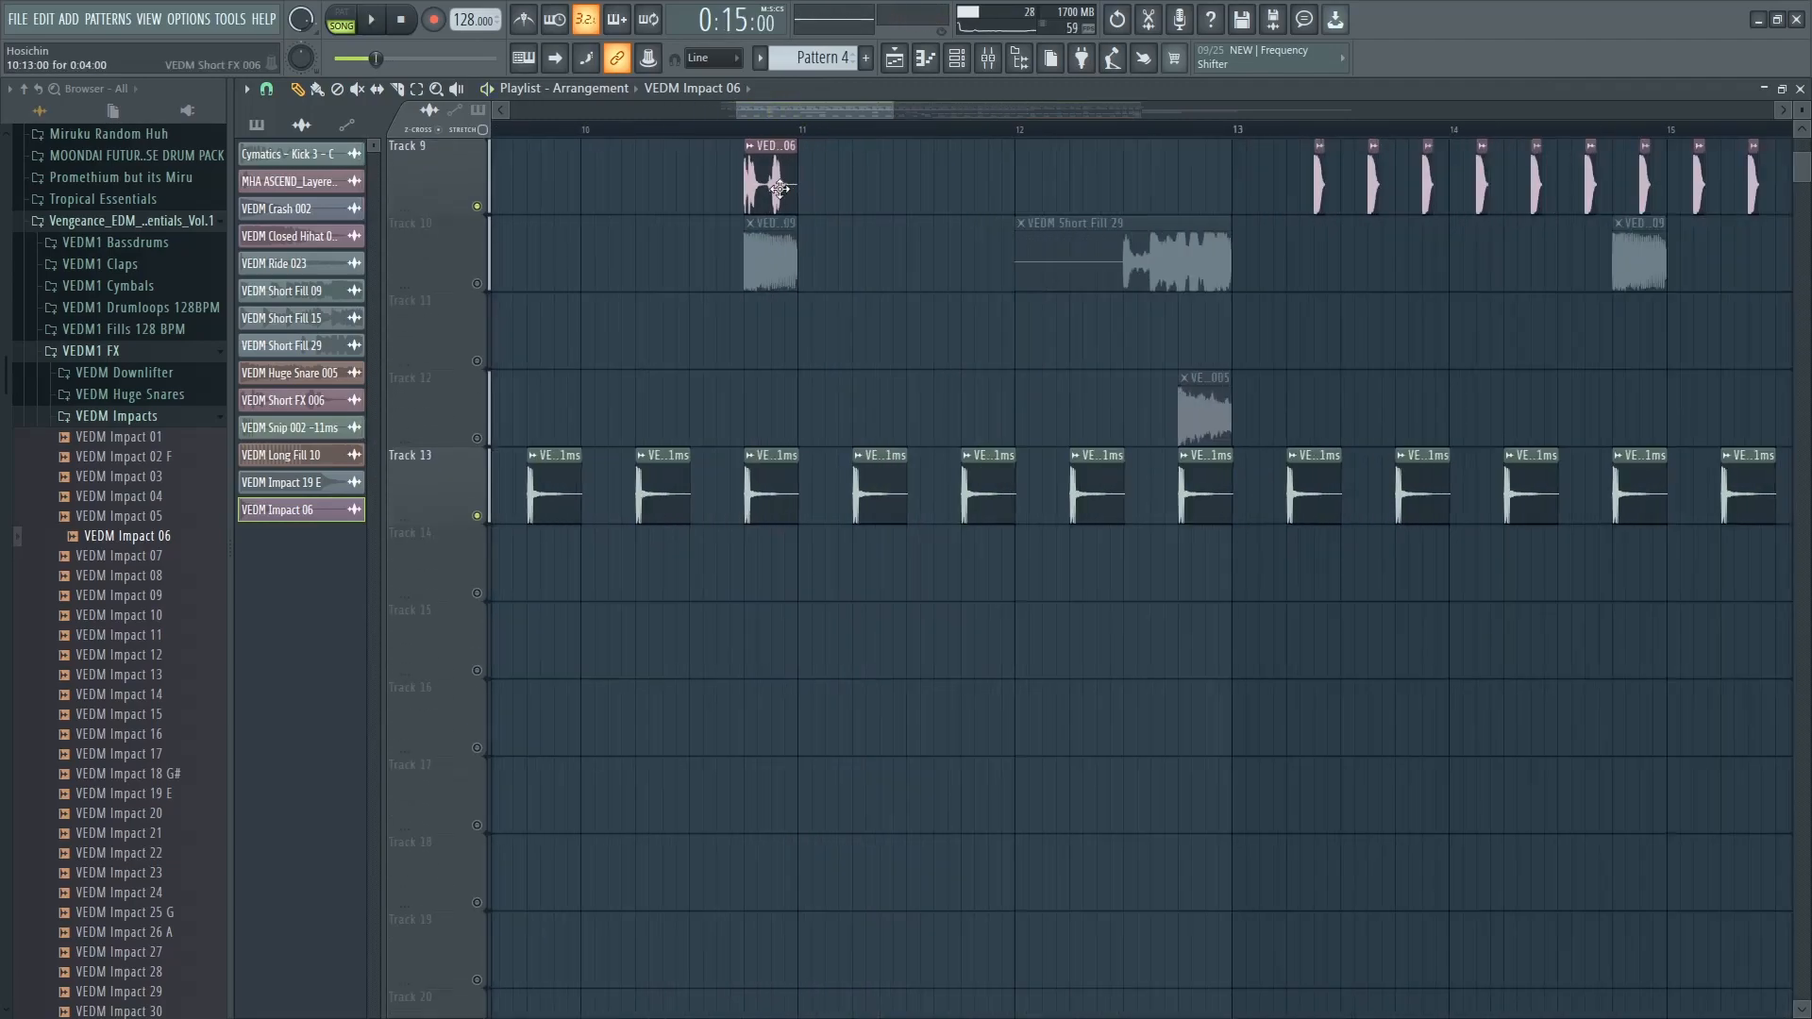
Move the VEDM Short FX 006 clip from Track 9 to Track 11, directly below the first short fill, and unmute the drum tracks
scroll(790, 288, "up", 4)
scroll(532, 401, "down", 4)
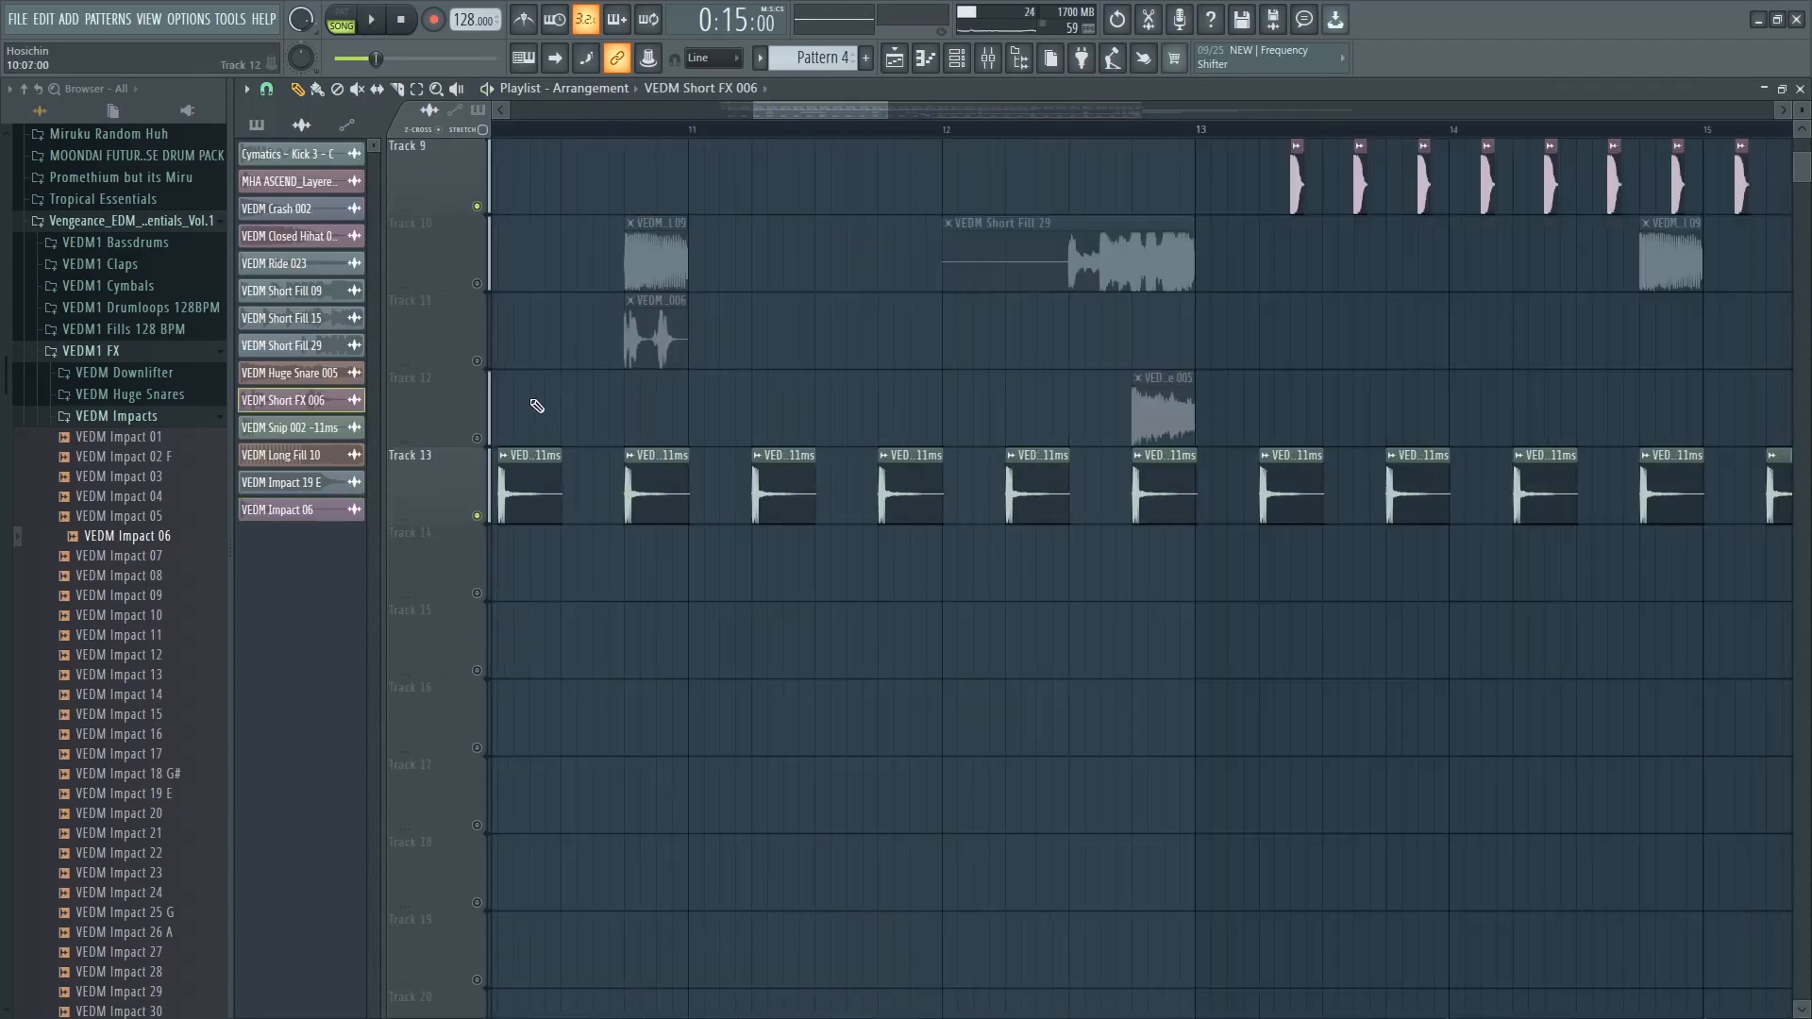
left_click(478, 362)
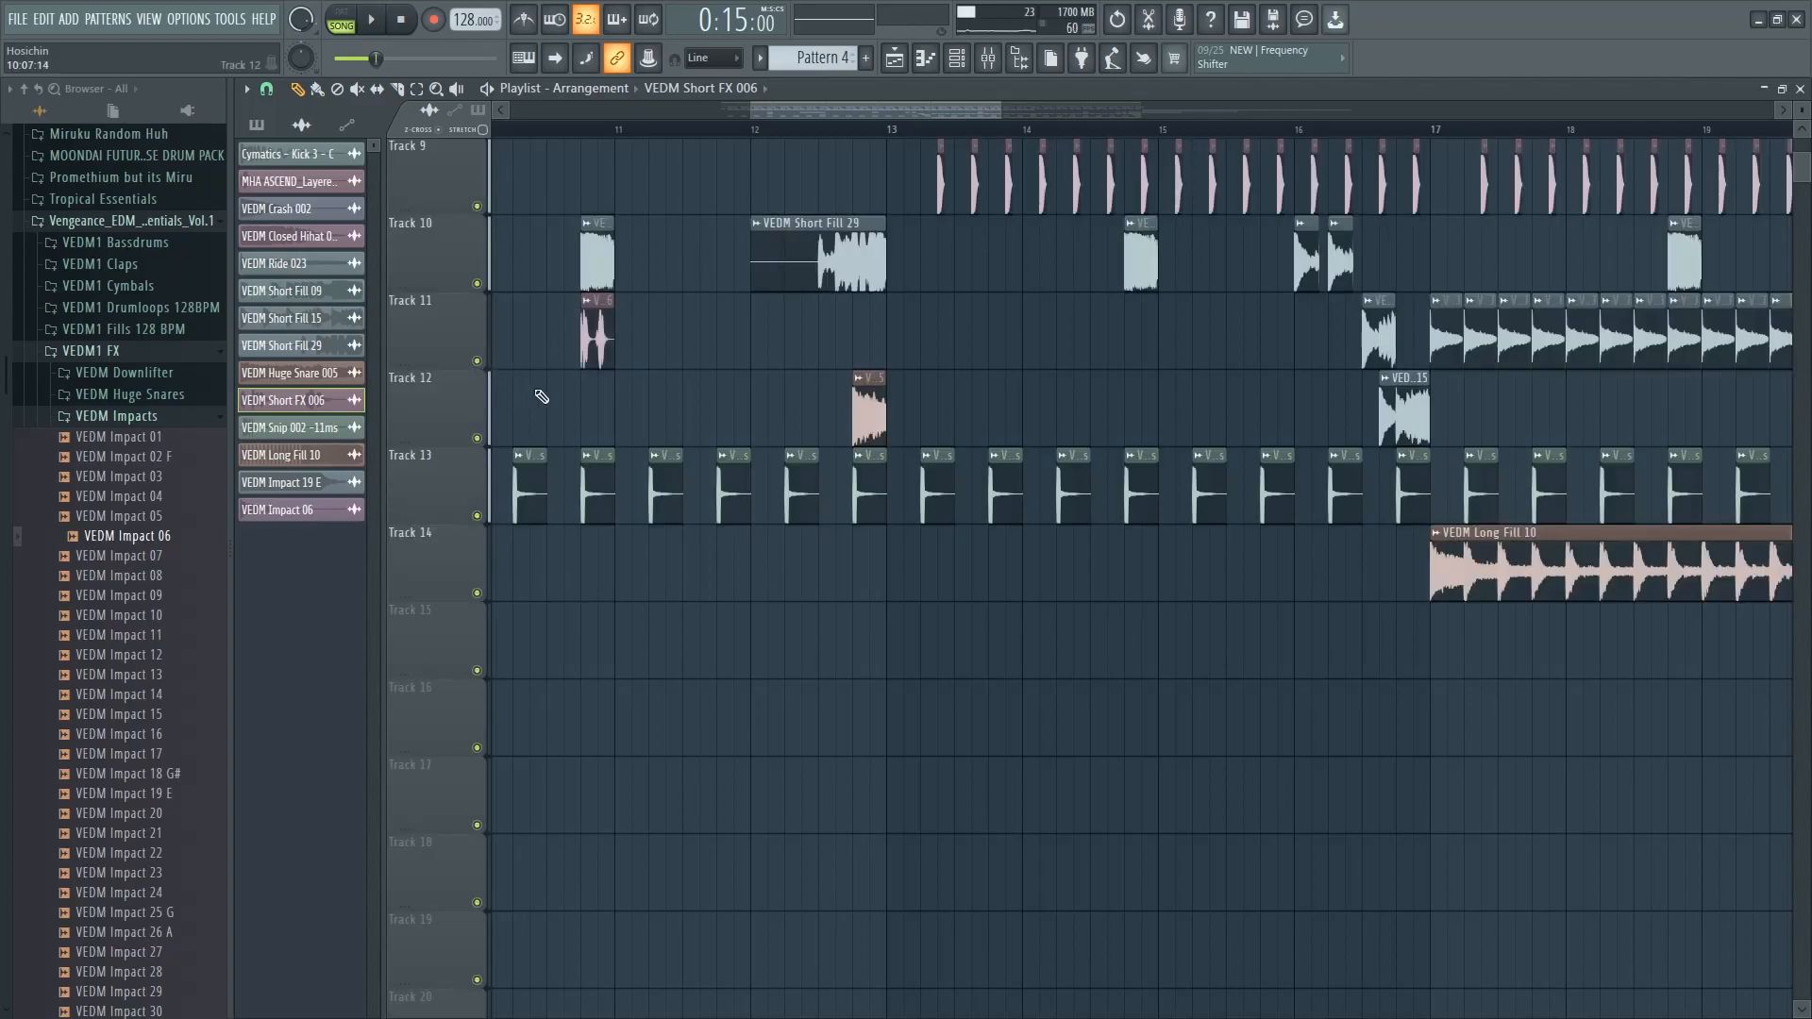
Solo the fill clips on Tracks 10, 11 and 12 and play them from about bar 10
scroll(542, 396, "down", 2)
left_click_drag(631, 441, 687, 538)
right_click(477, 382)
left_click(477, 460)
left_click_drag(558, 133, 601, 133)
left_click(599, 132)
key("space")
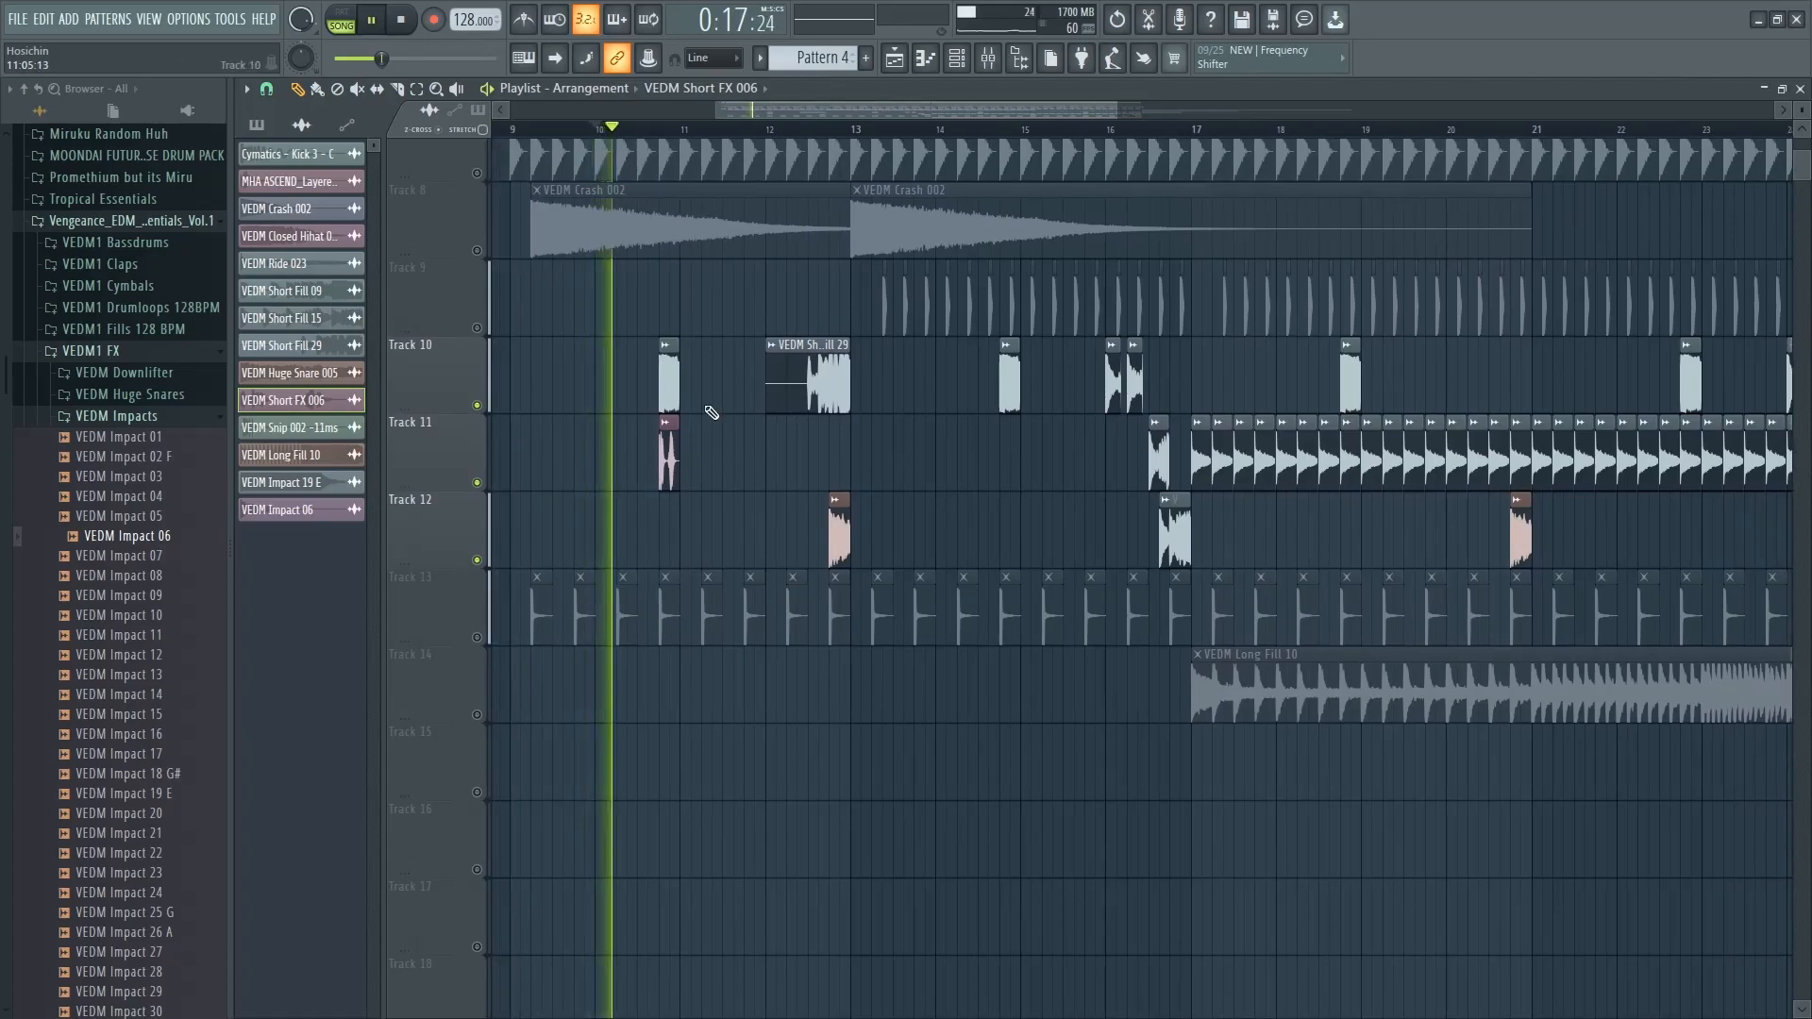
Unmute the kick on Track 7 and the clap on Track 6, and play them with the crash, hi-hat, fill and snip tracks
scroll(707, 406, "up", 2)
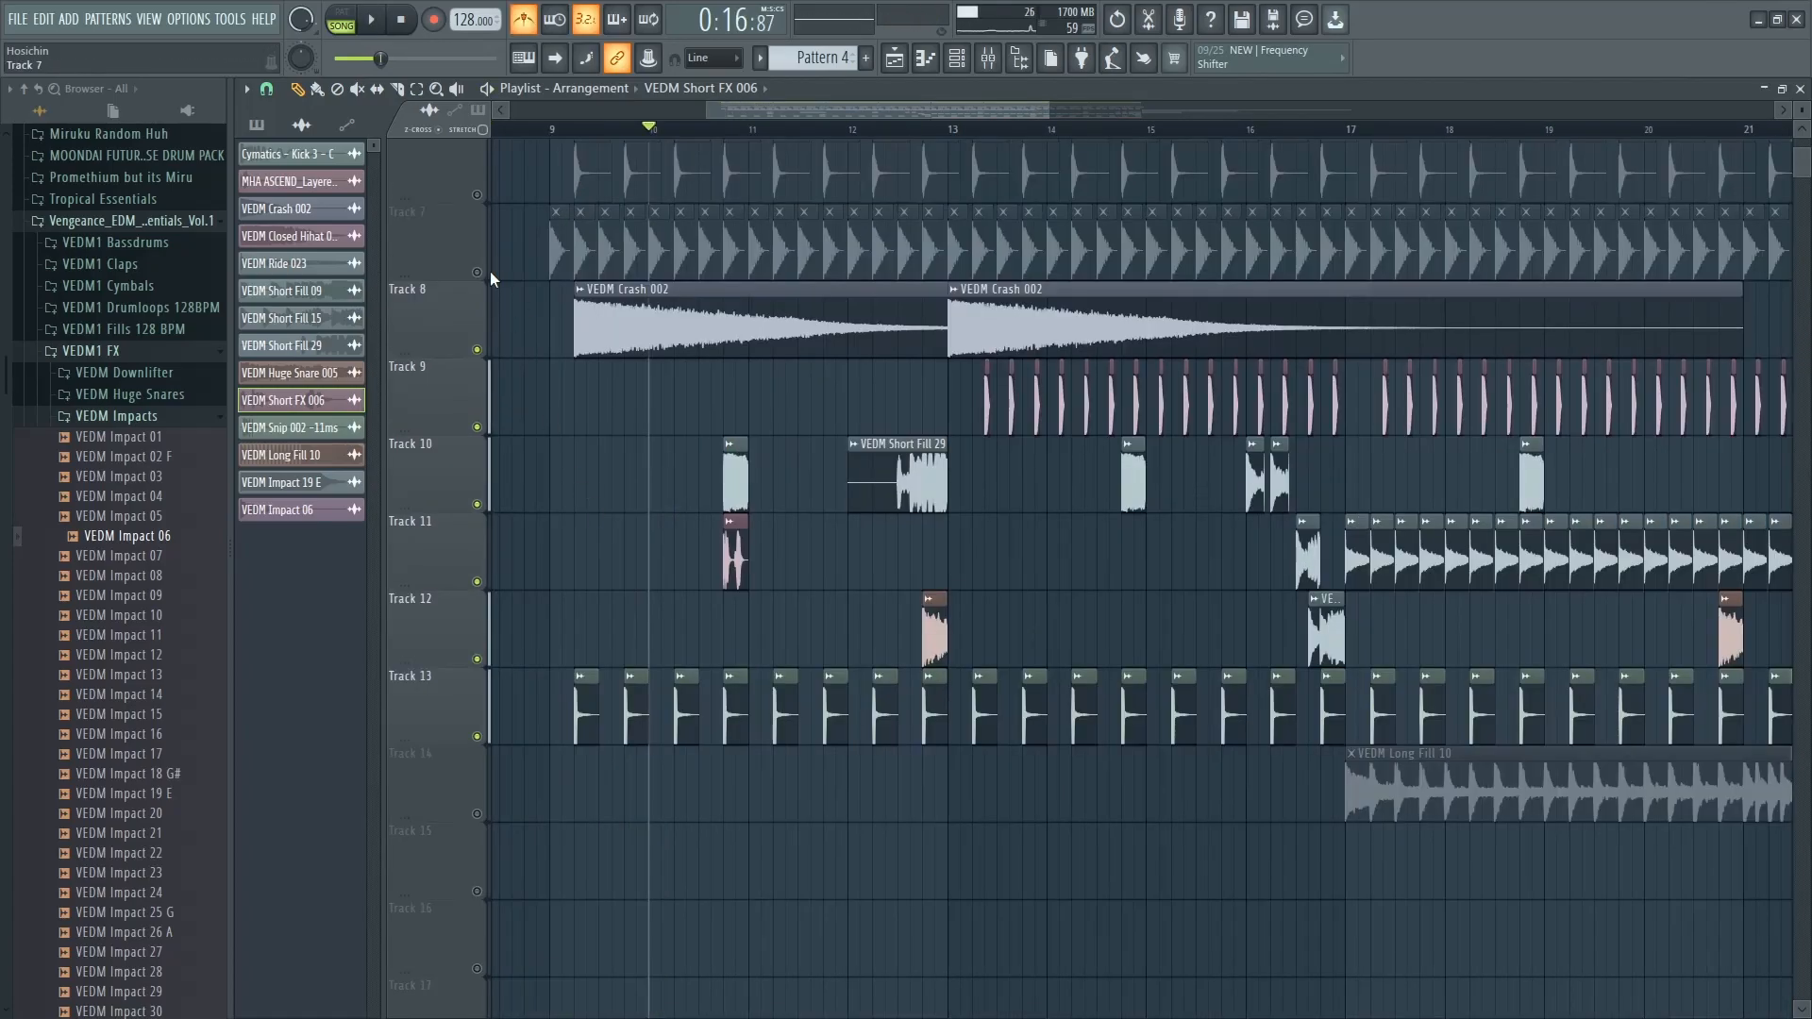
left_click(477, 272)
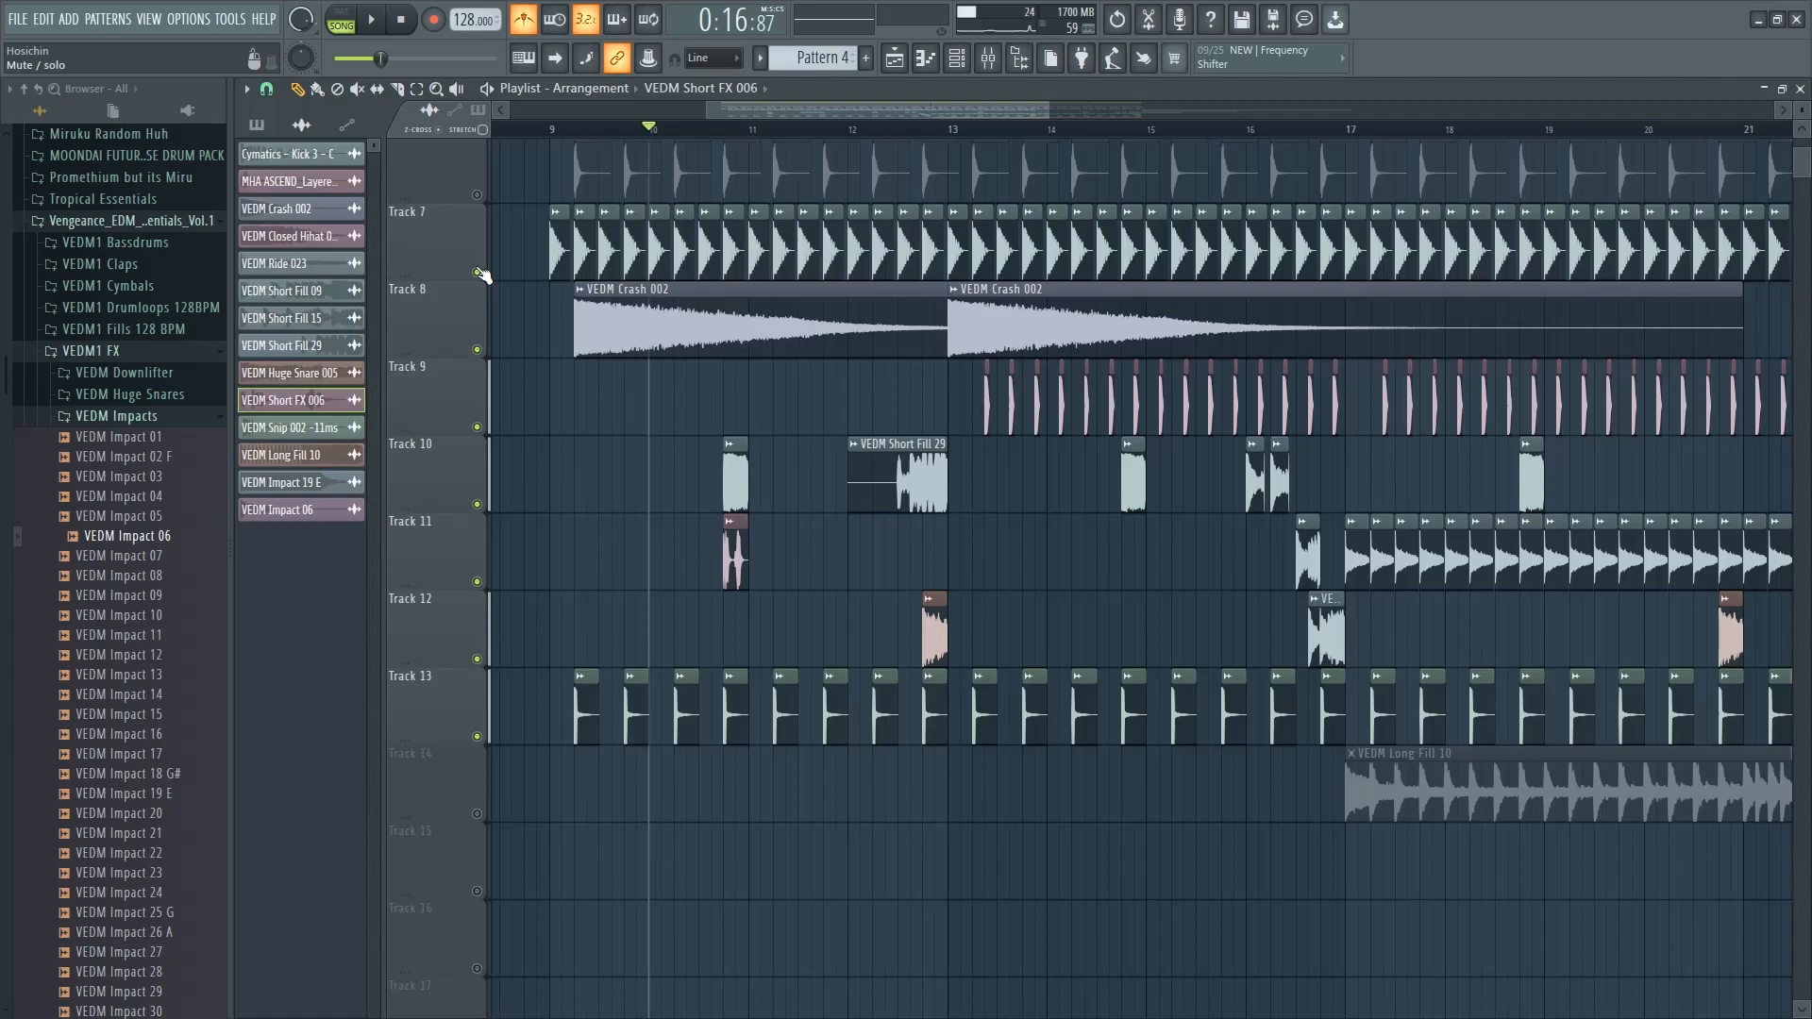
left_click(478, 197)
left_click_drag(831, 362, 727, 343)
left_click_drag(793, 417, 756, 362)
left_click_drag(892, 404, 802, 404)
scroll(801, 404, "down", 2)
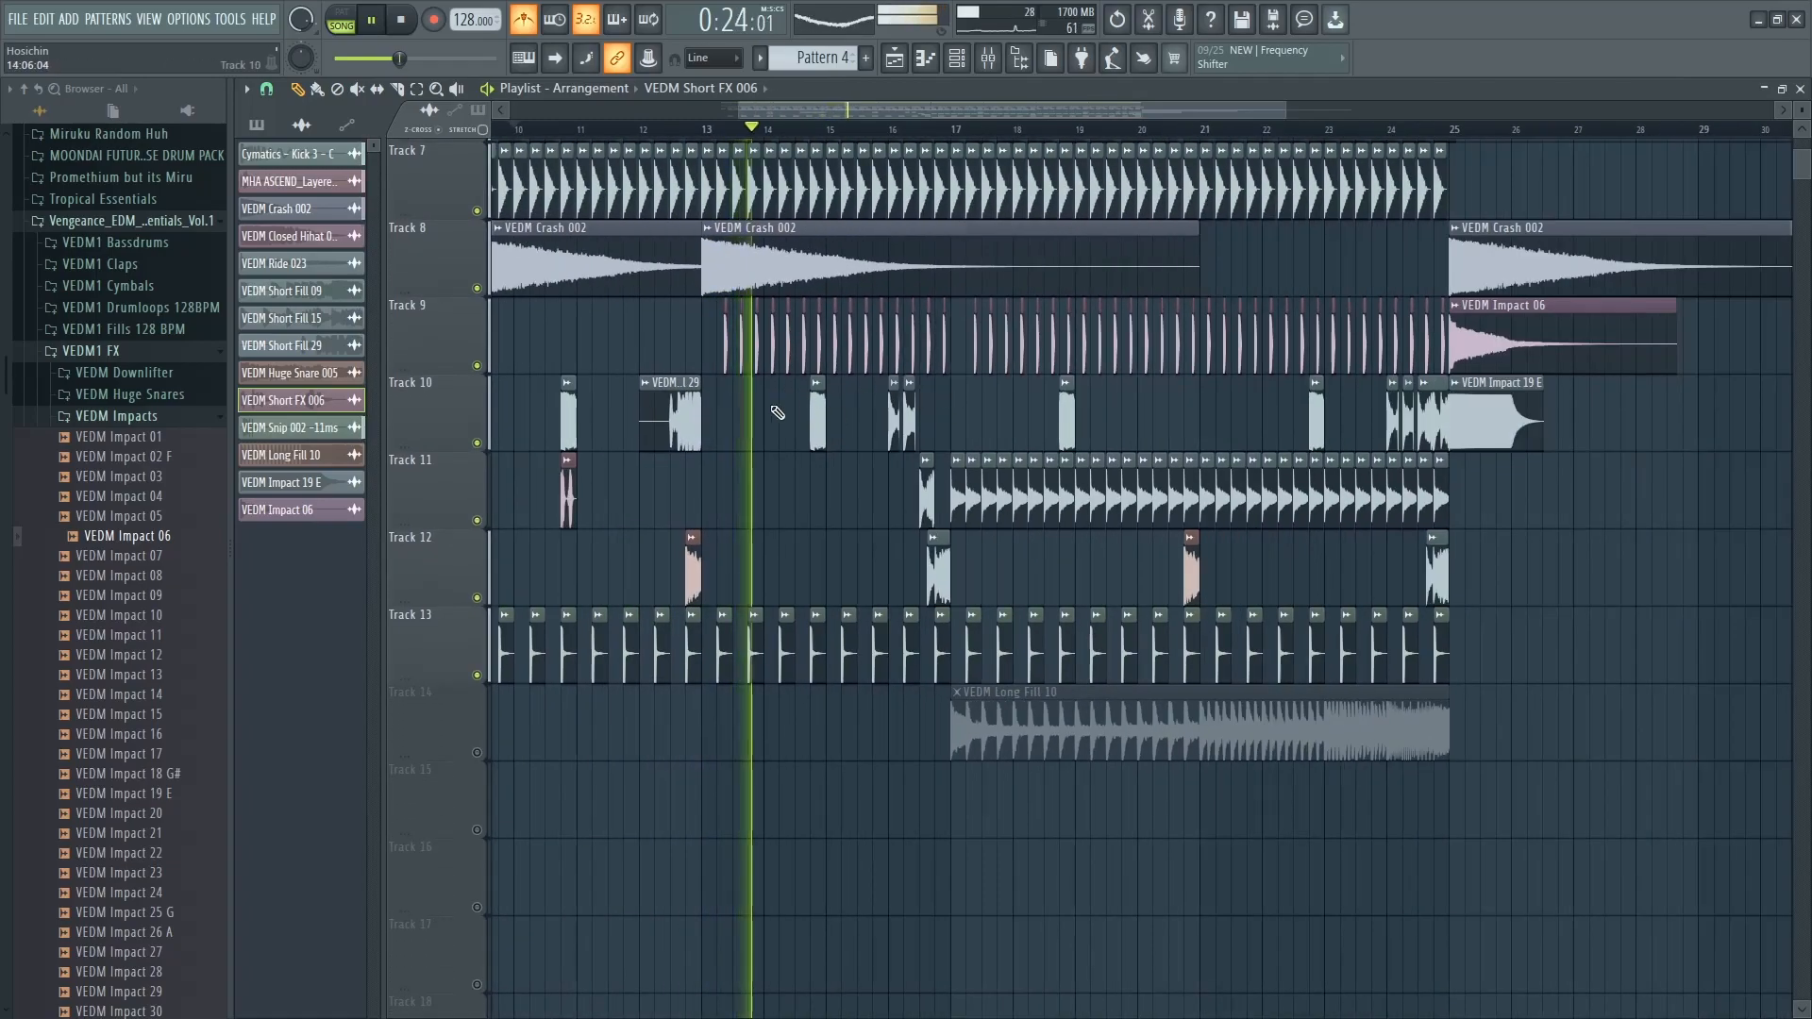
scroll(731, 351, "up", 6)
scroll(709, 349, "down", 5)
left_click_drag(877, 493, 769, 372)
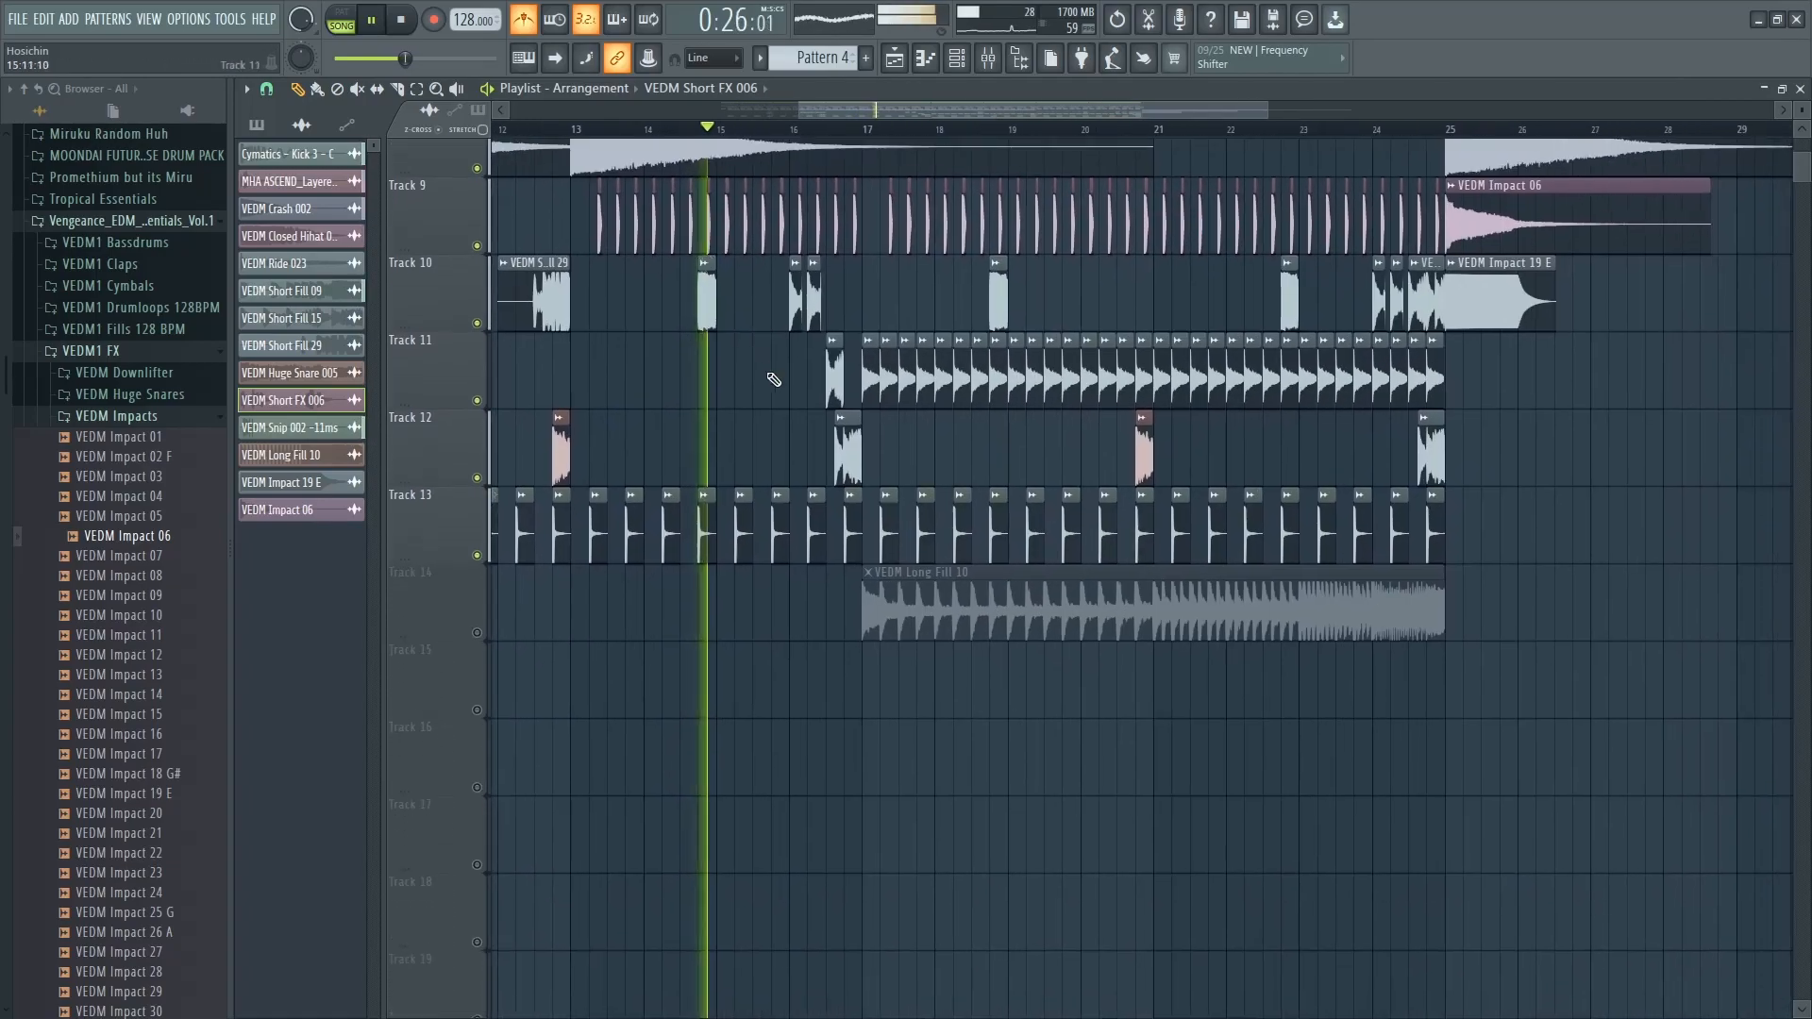
Unmute VEDM Long Fill 10 on Track 14 during playback and listen to it with the rest of the drums from bar 17
scroll(762, 377, "down", 2)
left_click(477, 631)
left_click_drag(1116, 508, 1094, 905)
scroll(896, 792, "up", 5)
left_click_drag(857, 800, 869, 610)
scroll(854, 566, "up", 4)
left_click_drag(836, 534, 789, 388)
scroll(753, 665, "down", 7)
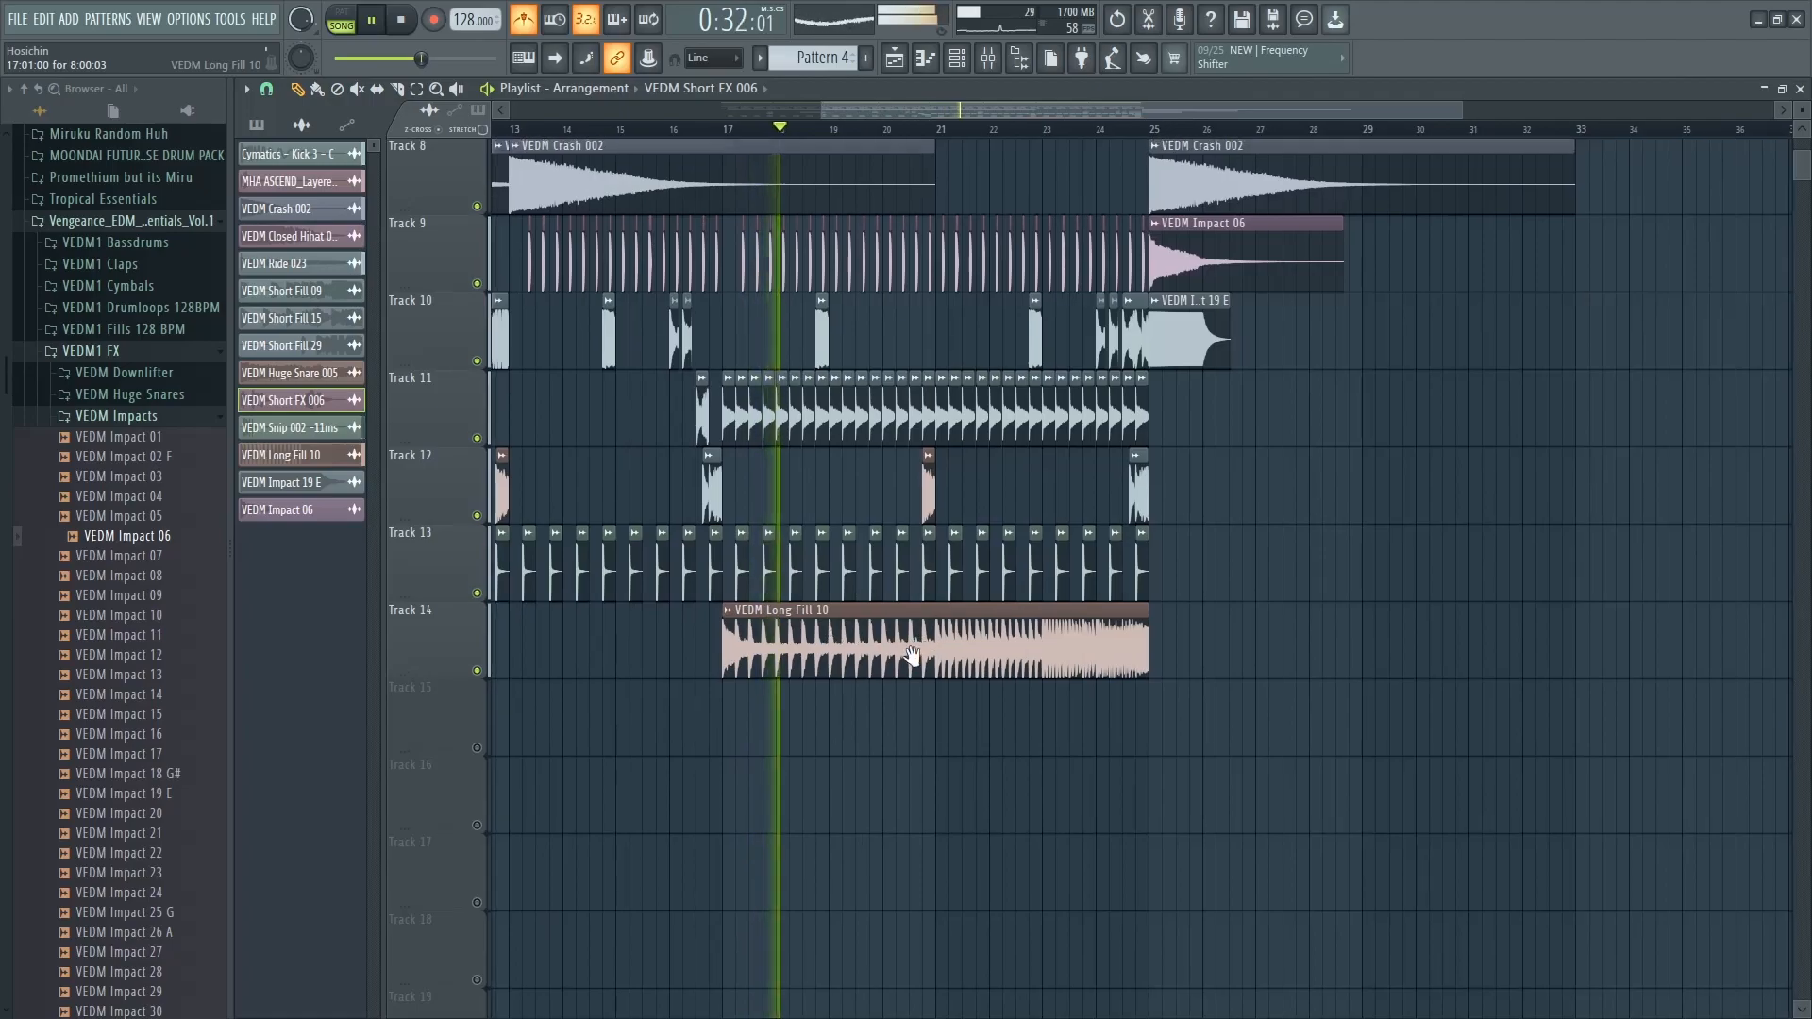
left_click_drag(770, 644, 729, 676)
left_click_drag(885, 657, 855, 660)
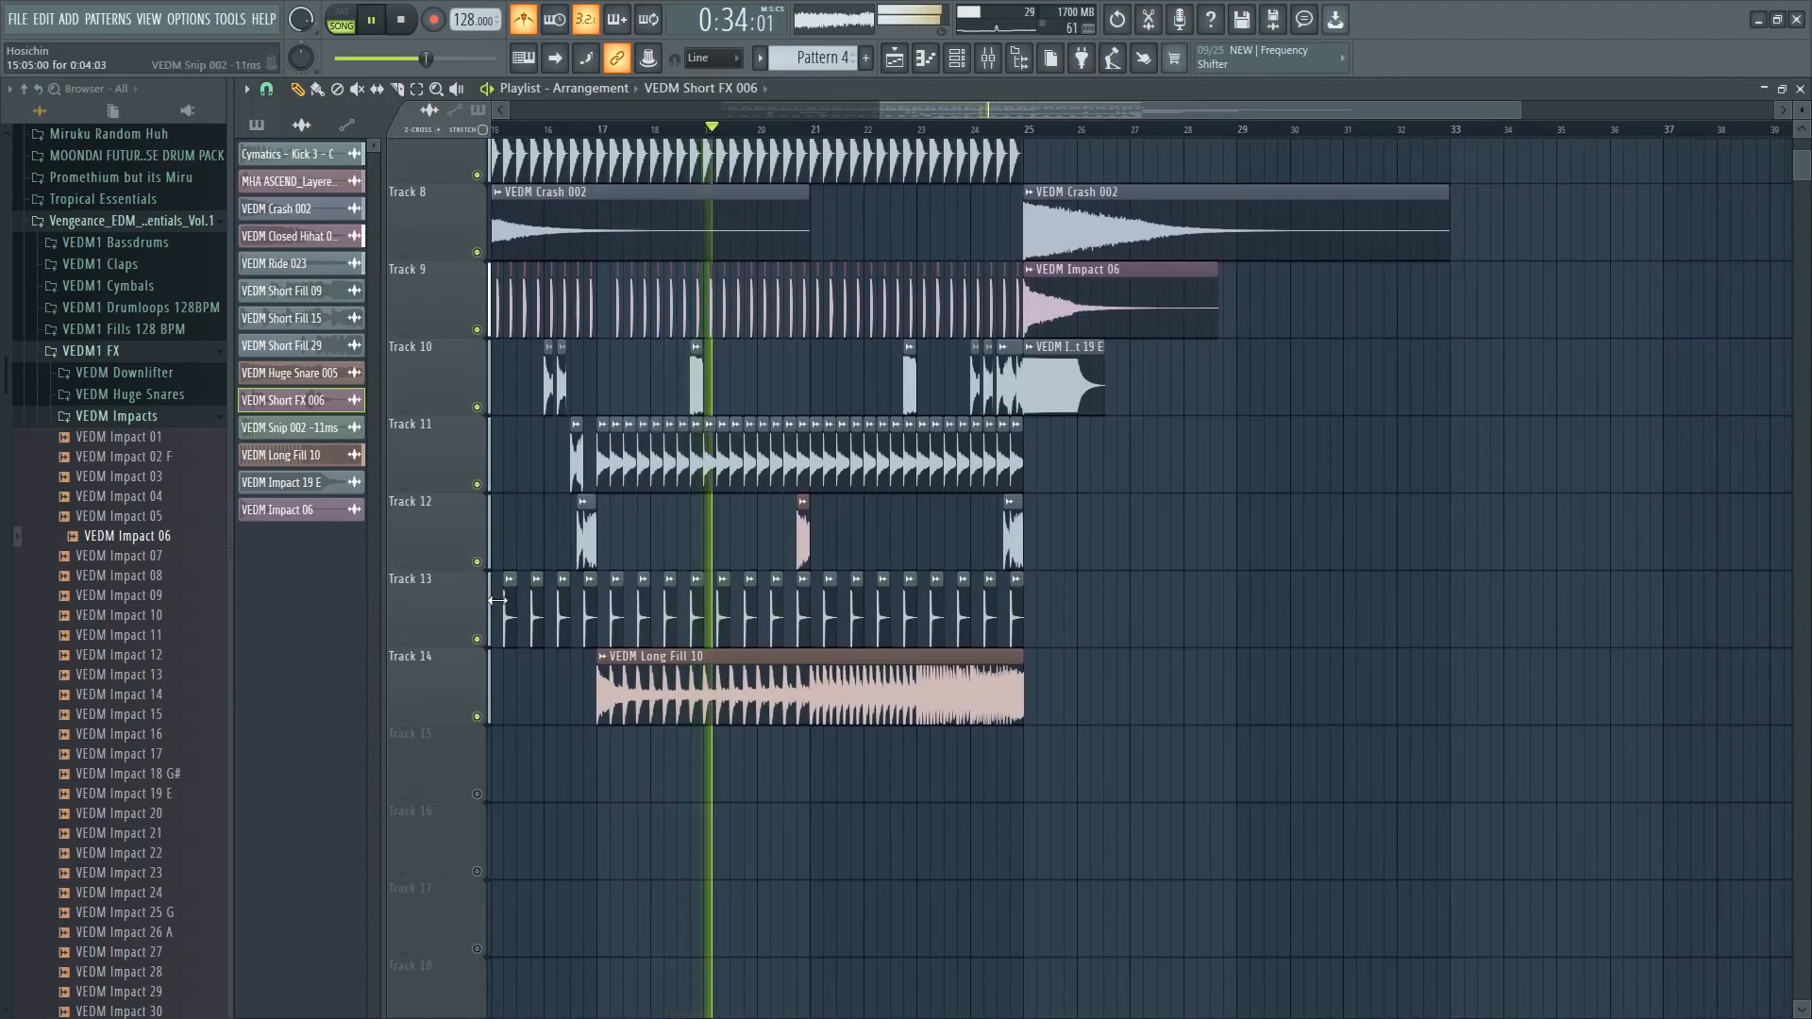
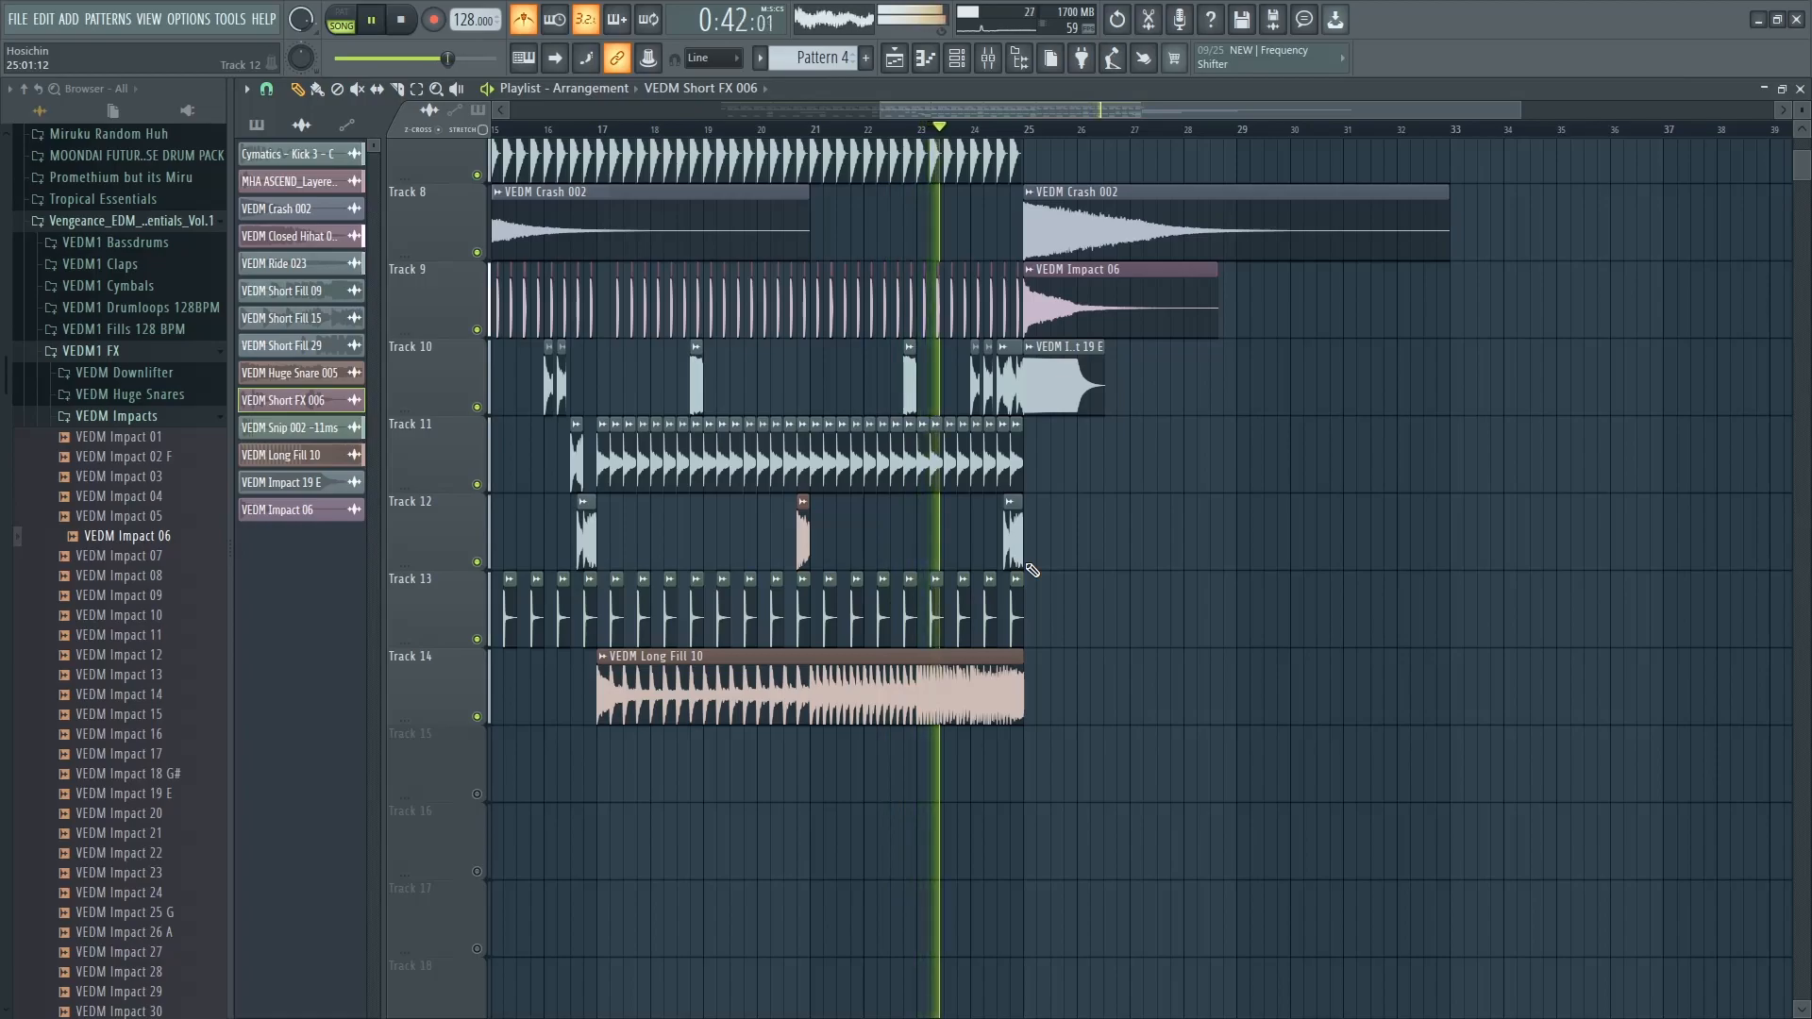
Listen to the last fills leading into the crash and impacts at bar 25, and stop the playback
scroll(1058, 590, "down", 3)
scroll(1058, 590, "up", 5)
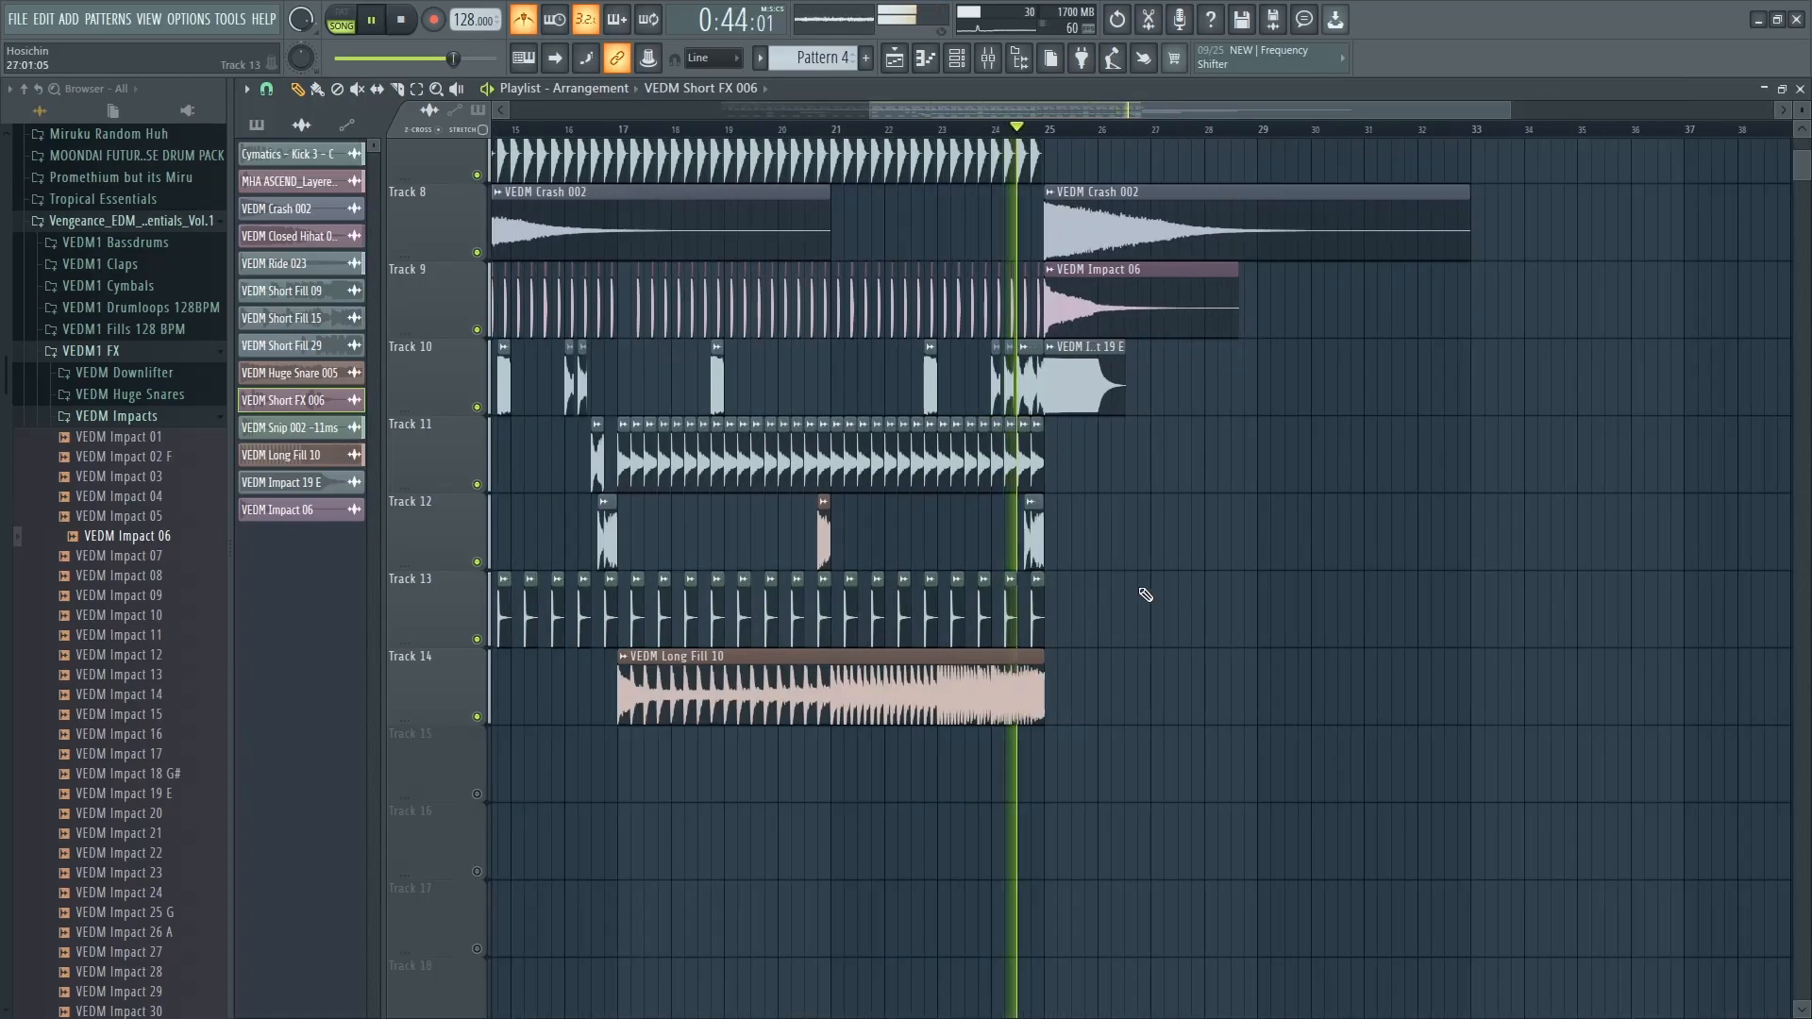
scroll(1066, 570, "up", 2)
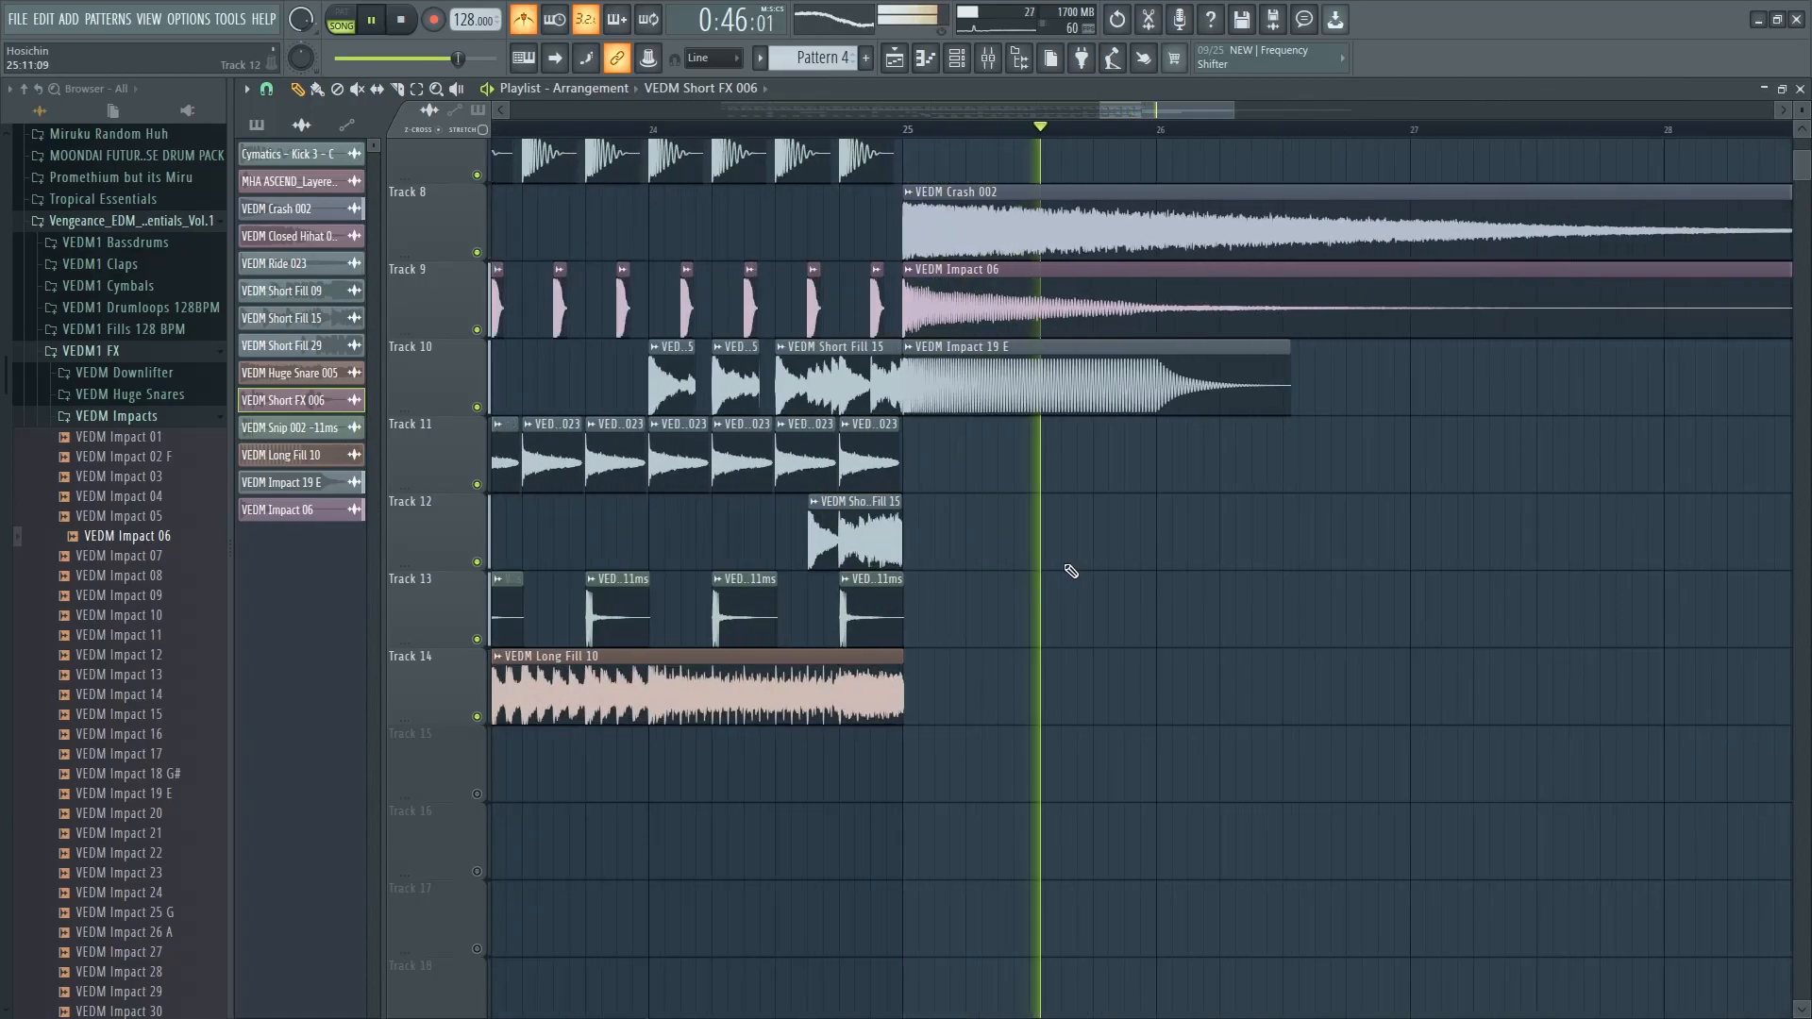
key("space")
View the sample settings of VEDM Impact 06 and VEDM Impact 19 E, and close them
double_click(983, 307)
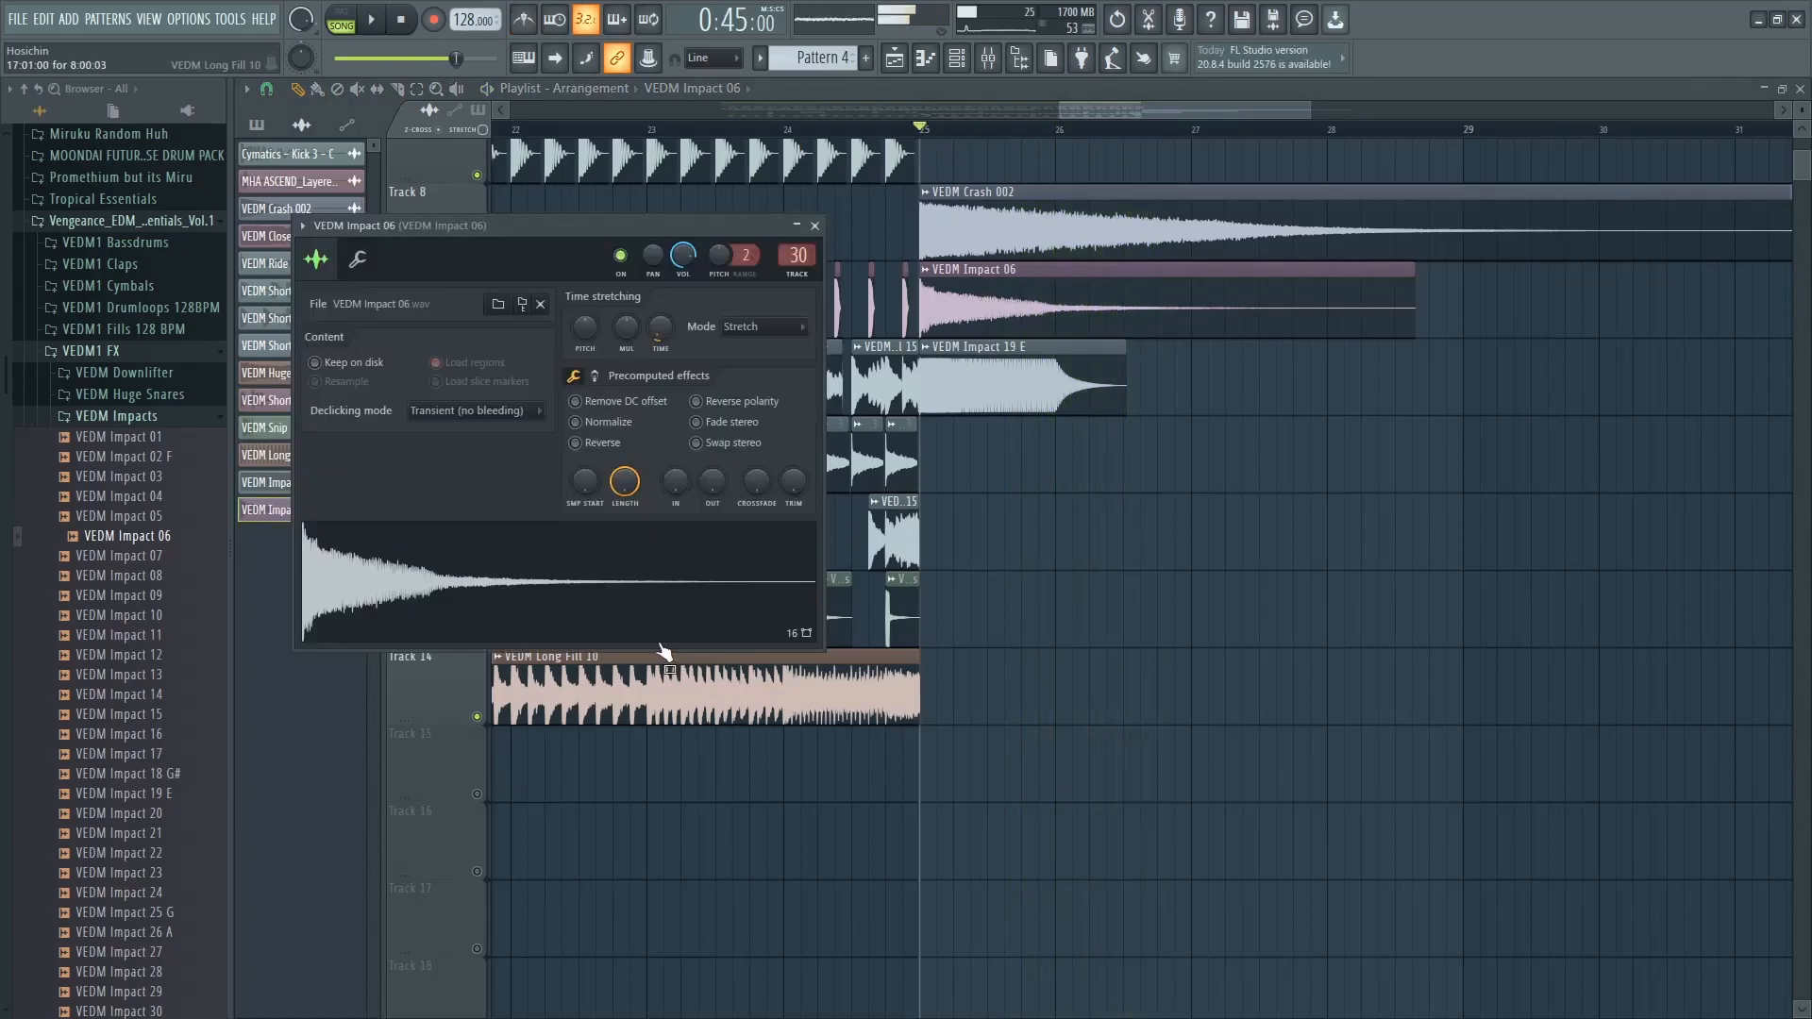
double_click(864, 464)
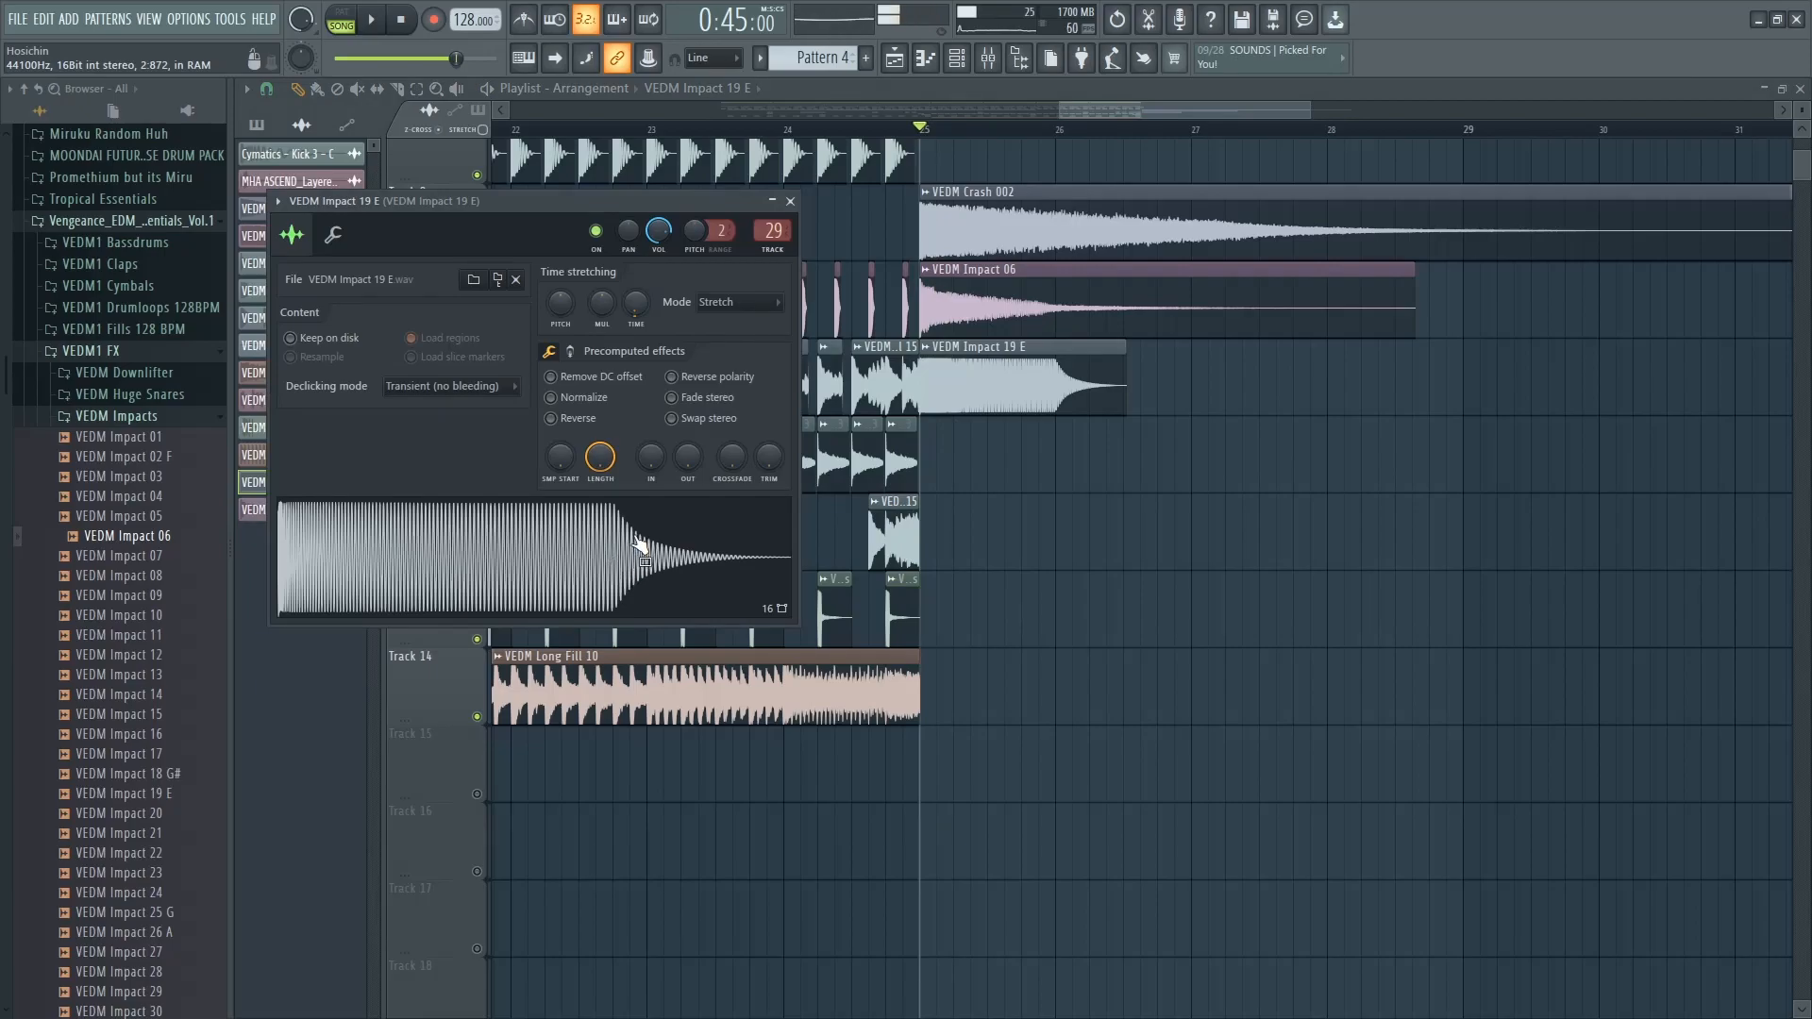
key("Escape")
Look over the whole arrangement of automation, melodic and drum clips on Tracks 2 to 14
scroll(640, 541, "down", 5)
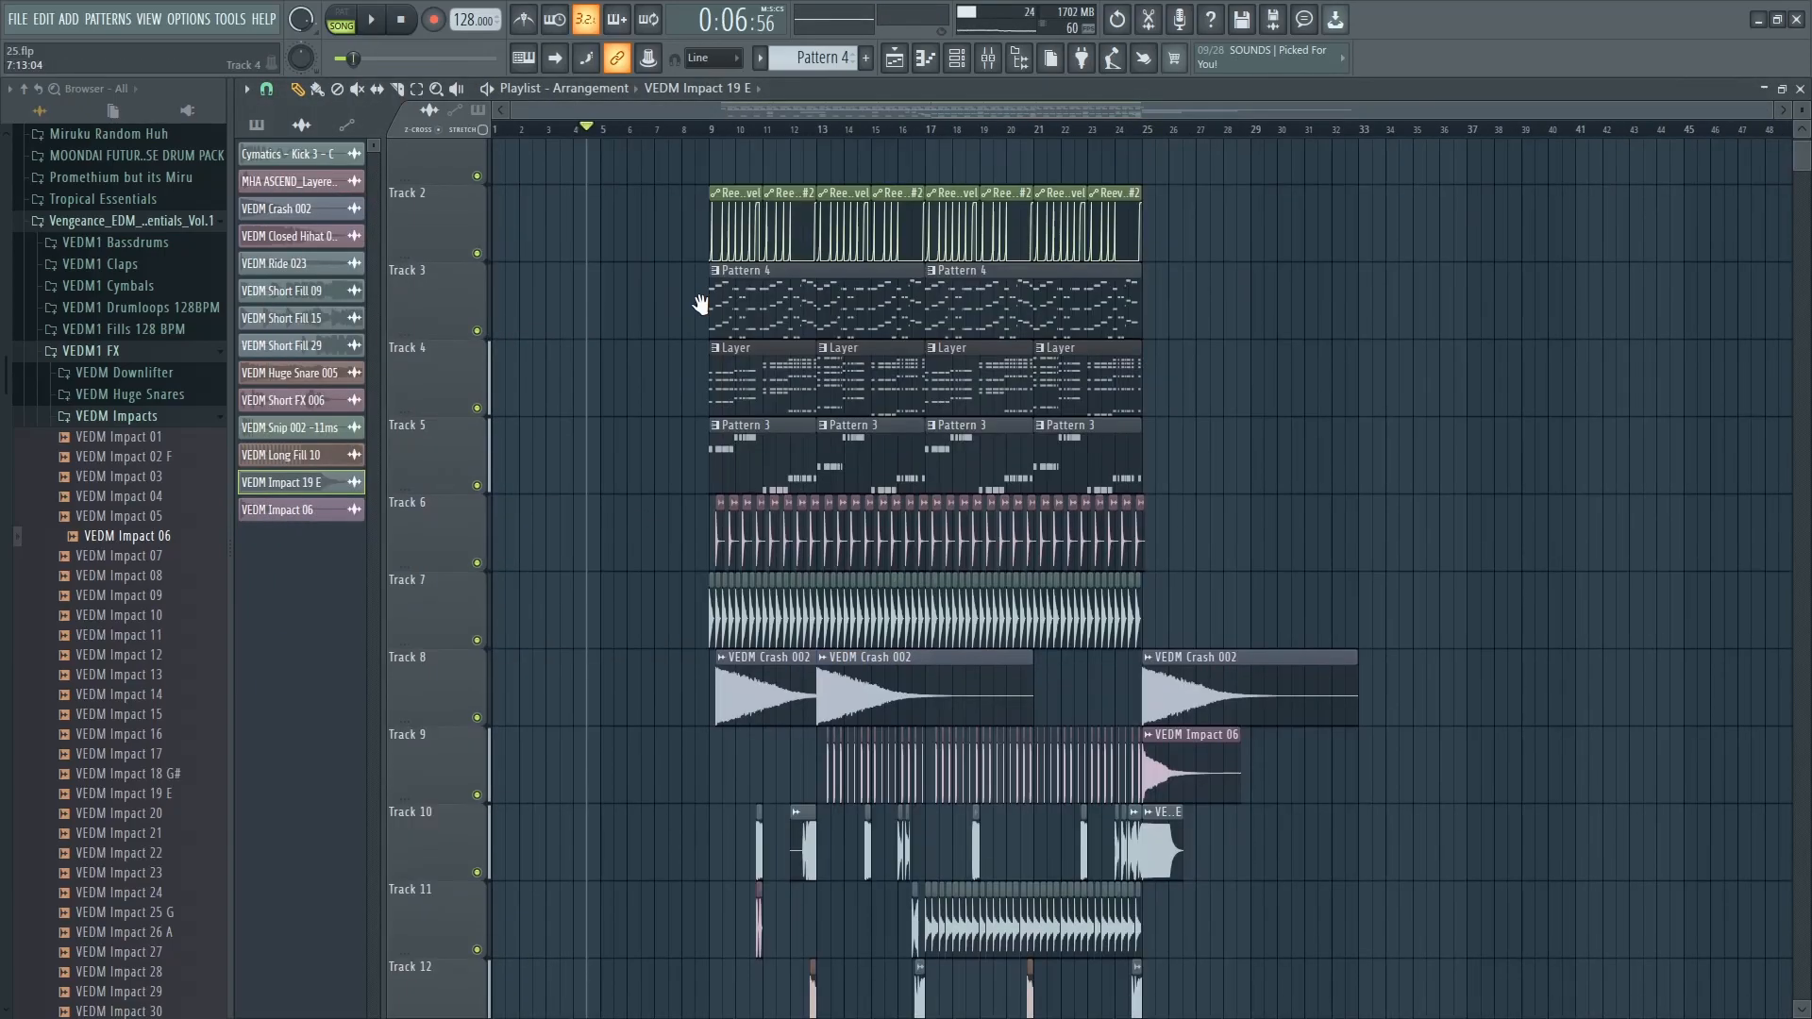
scroll(675, 396, "up", 2)
scroll(711, 356, "down", 3)
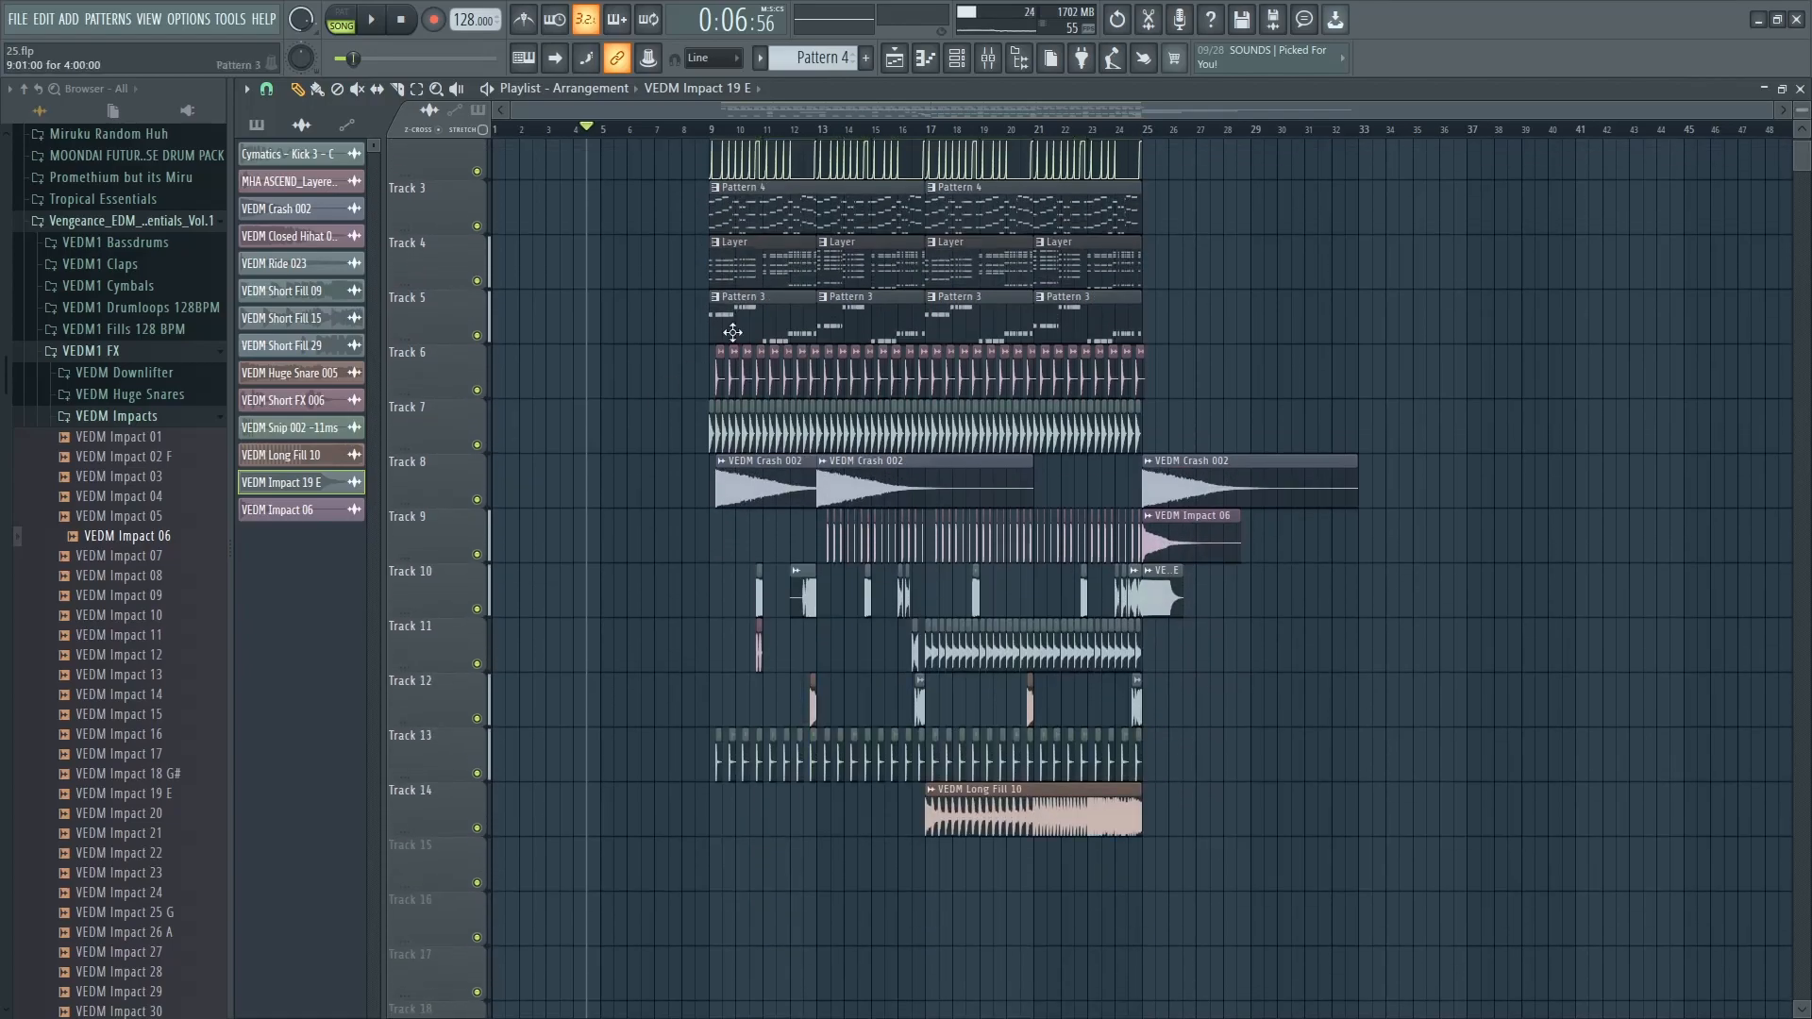
left_click(986, 60)
left_click(986, 60)
left_click(987, 60)
left_click(987, 60)
scroll(861, 504, "up", 2)
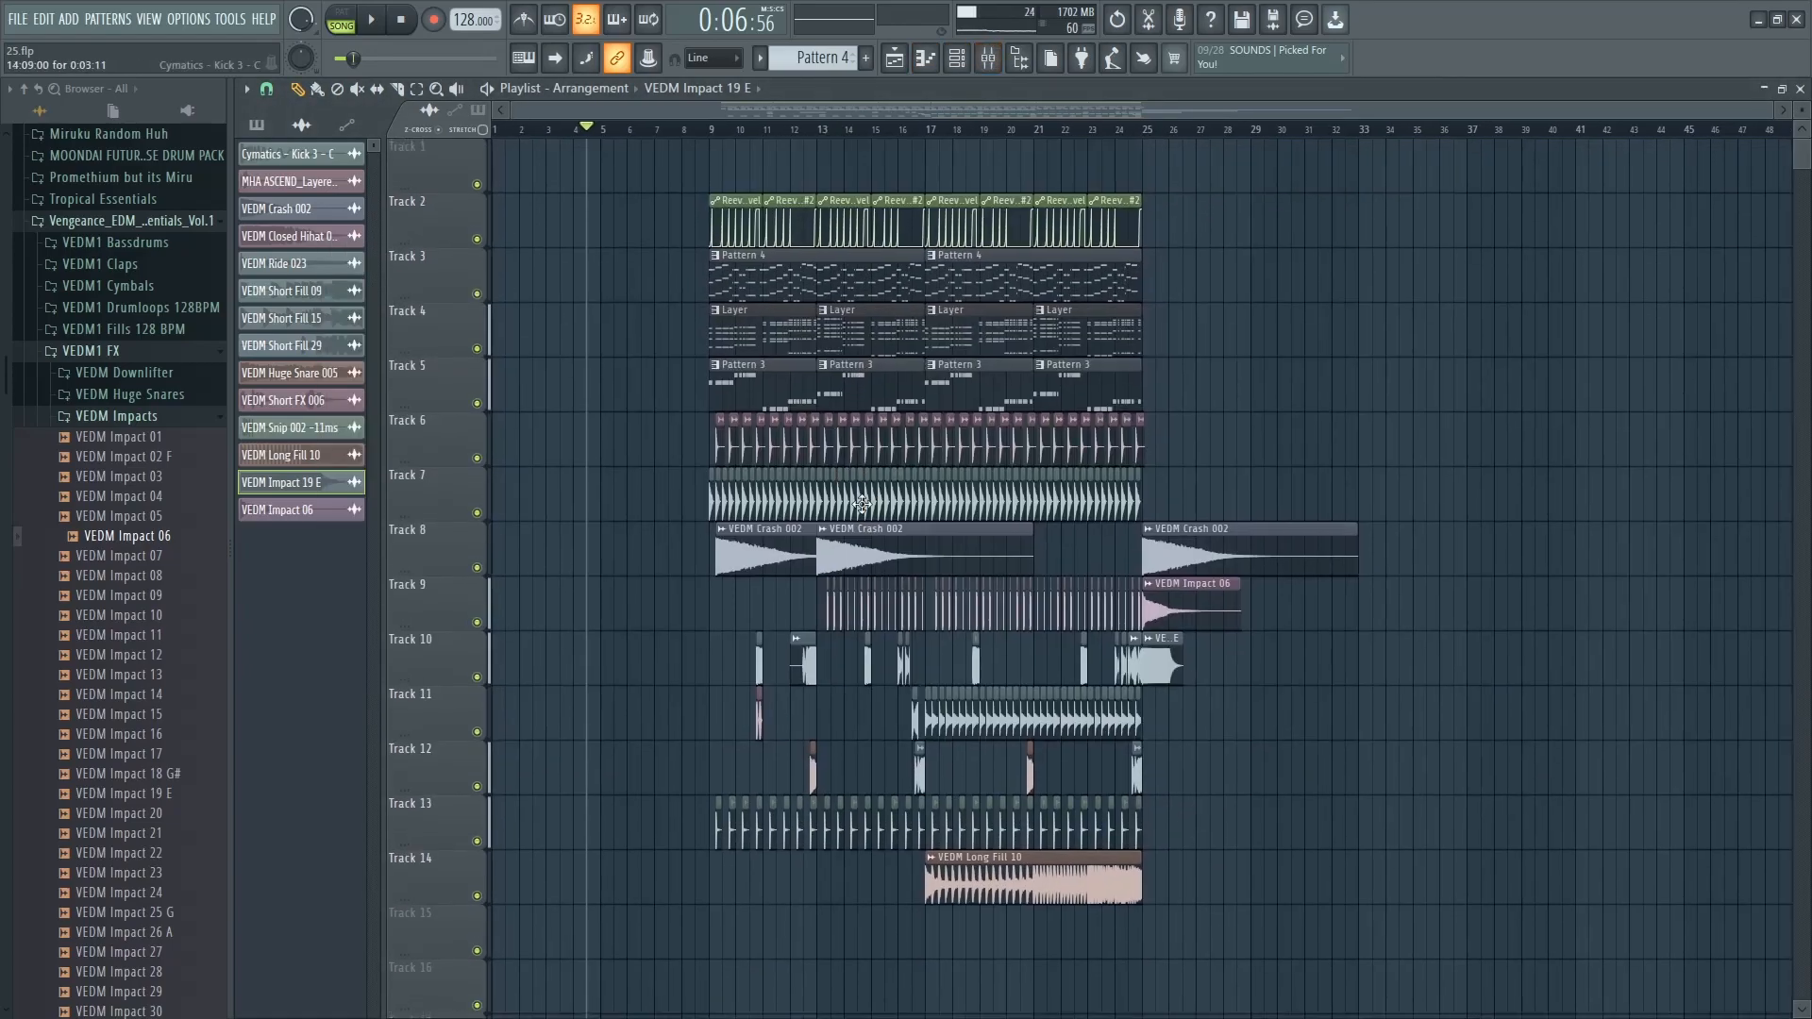
key("alt+Tab")
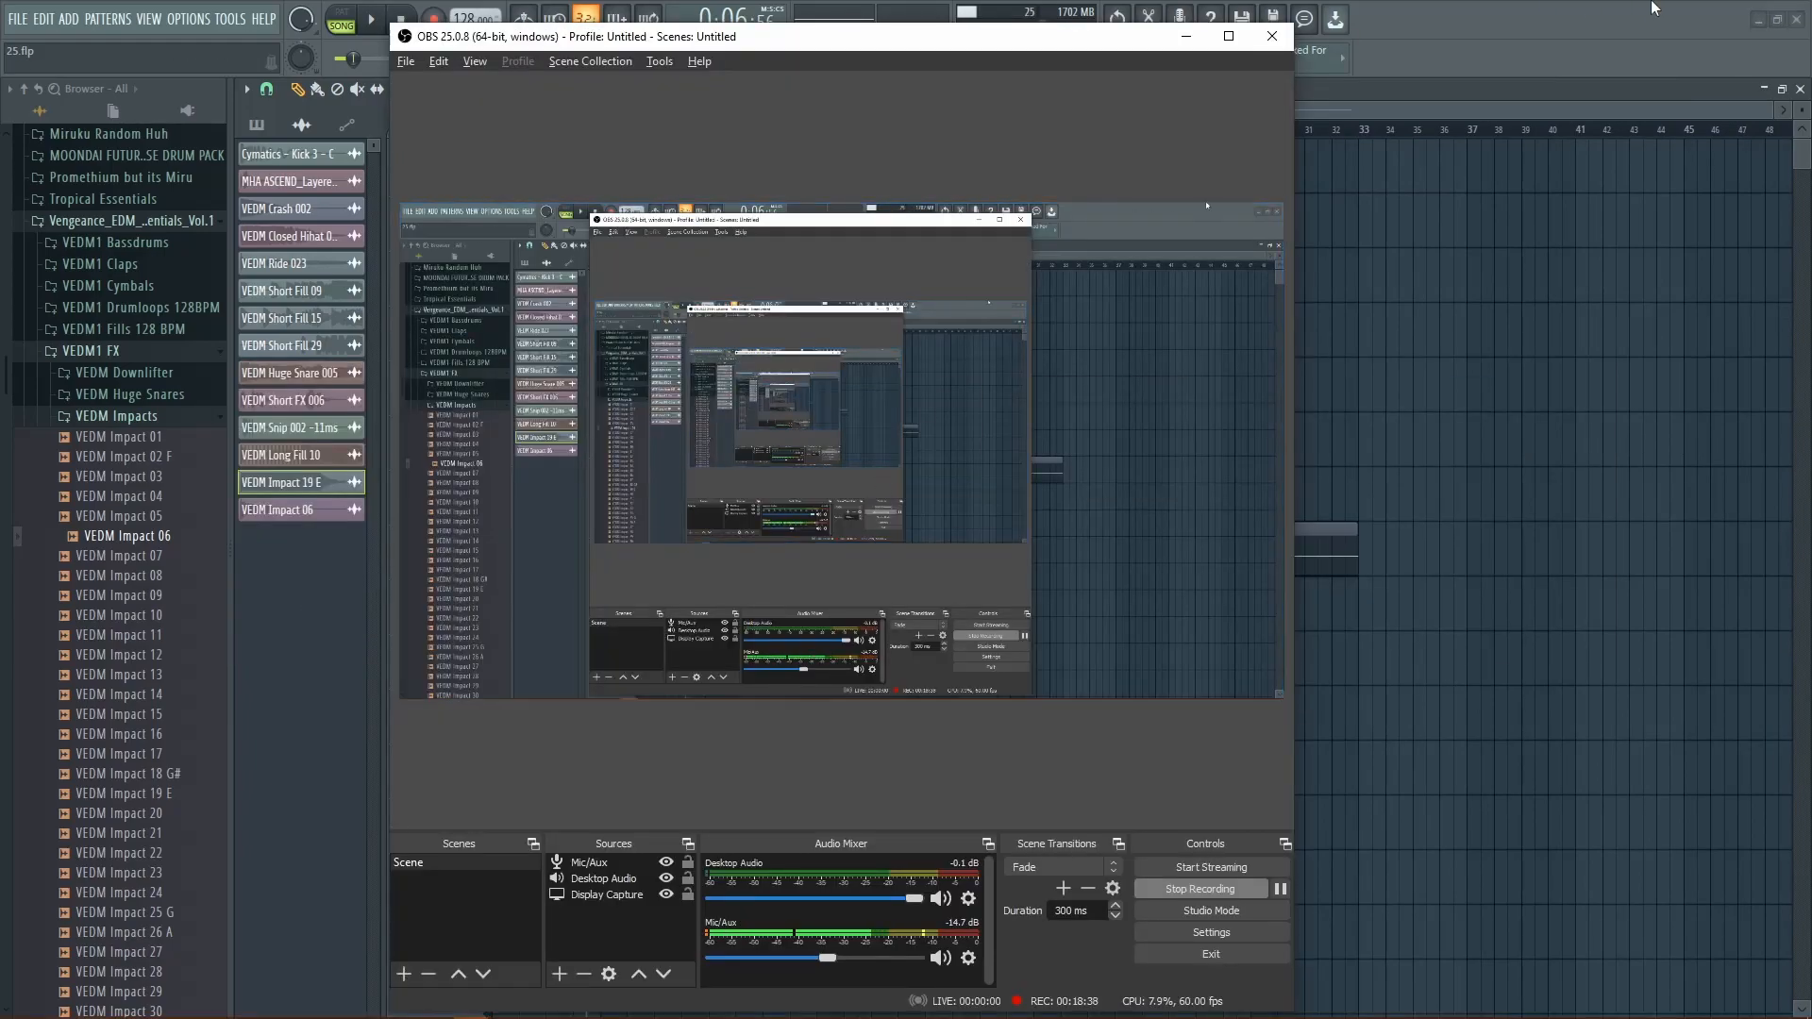
left_click(1622, 24)
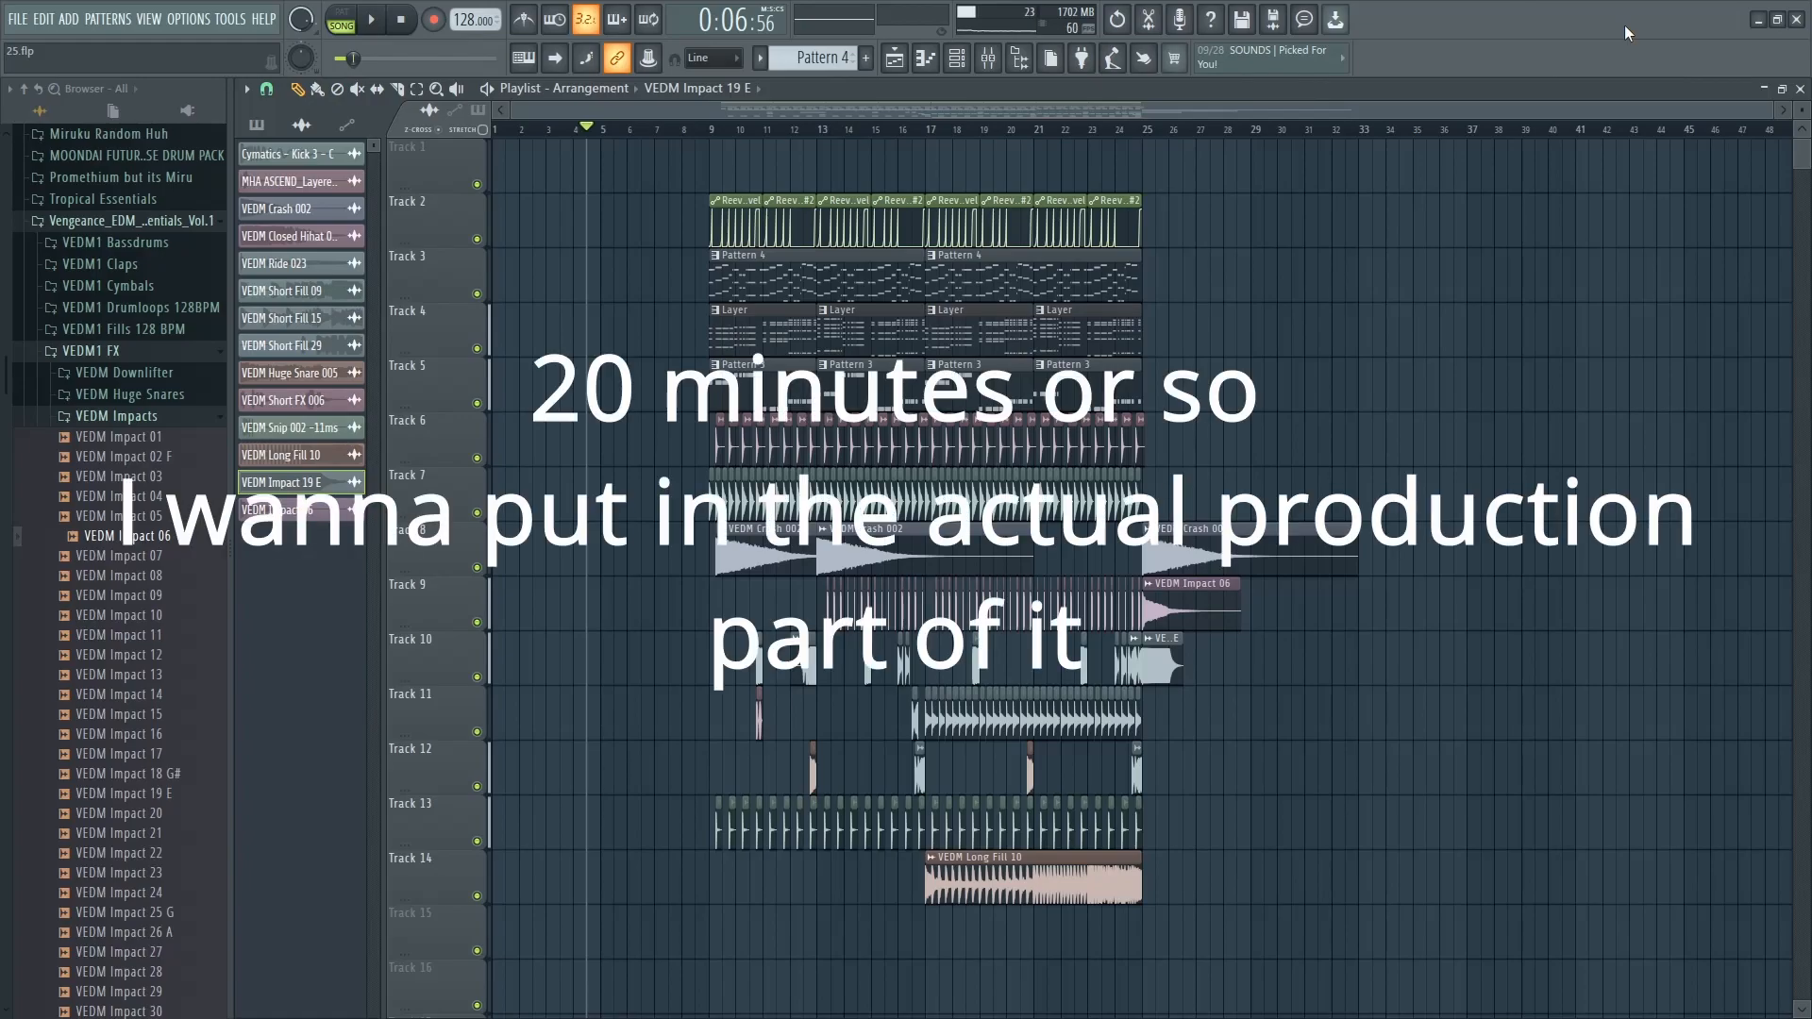
Create an automation clip for the cutoff frequency of Insert 31's Fruity Filter over bars 15 to 17
left_click(712, 133)
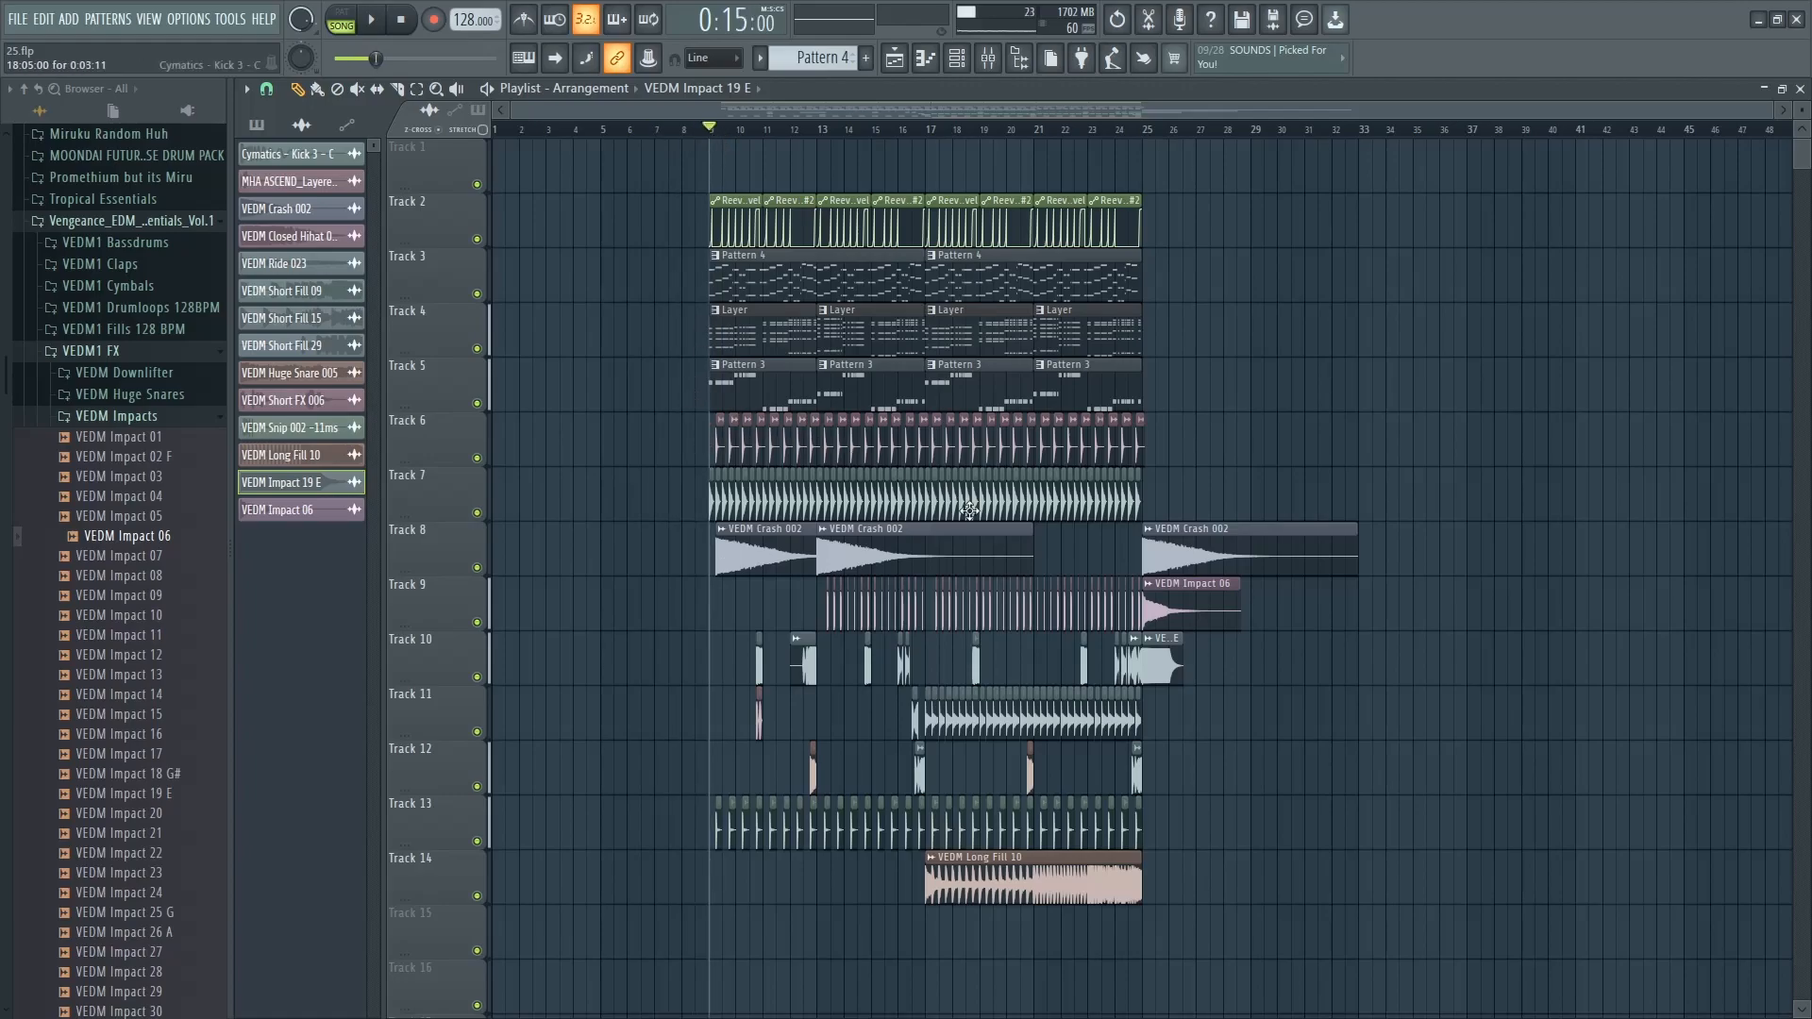
scroll(959, 504, "up", 1)
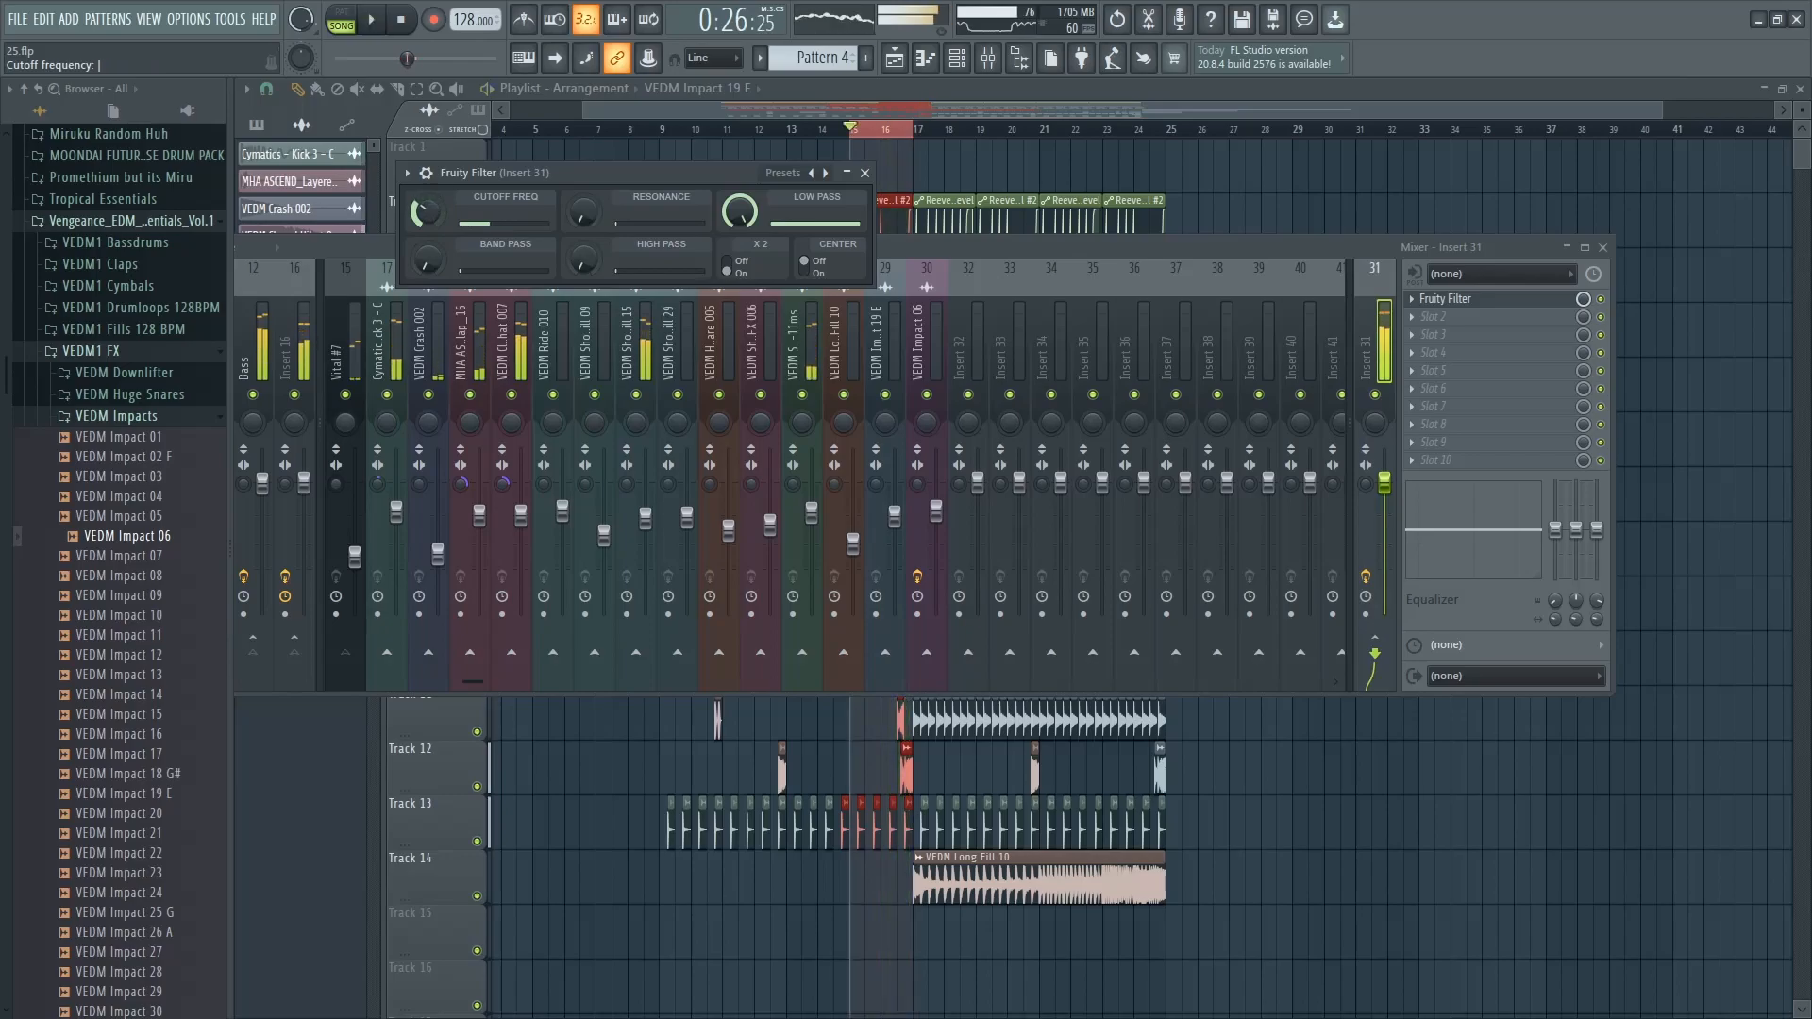
right_click(431, 213)
left_click(509, 357)
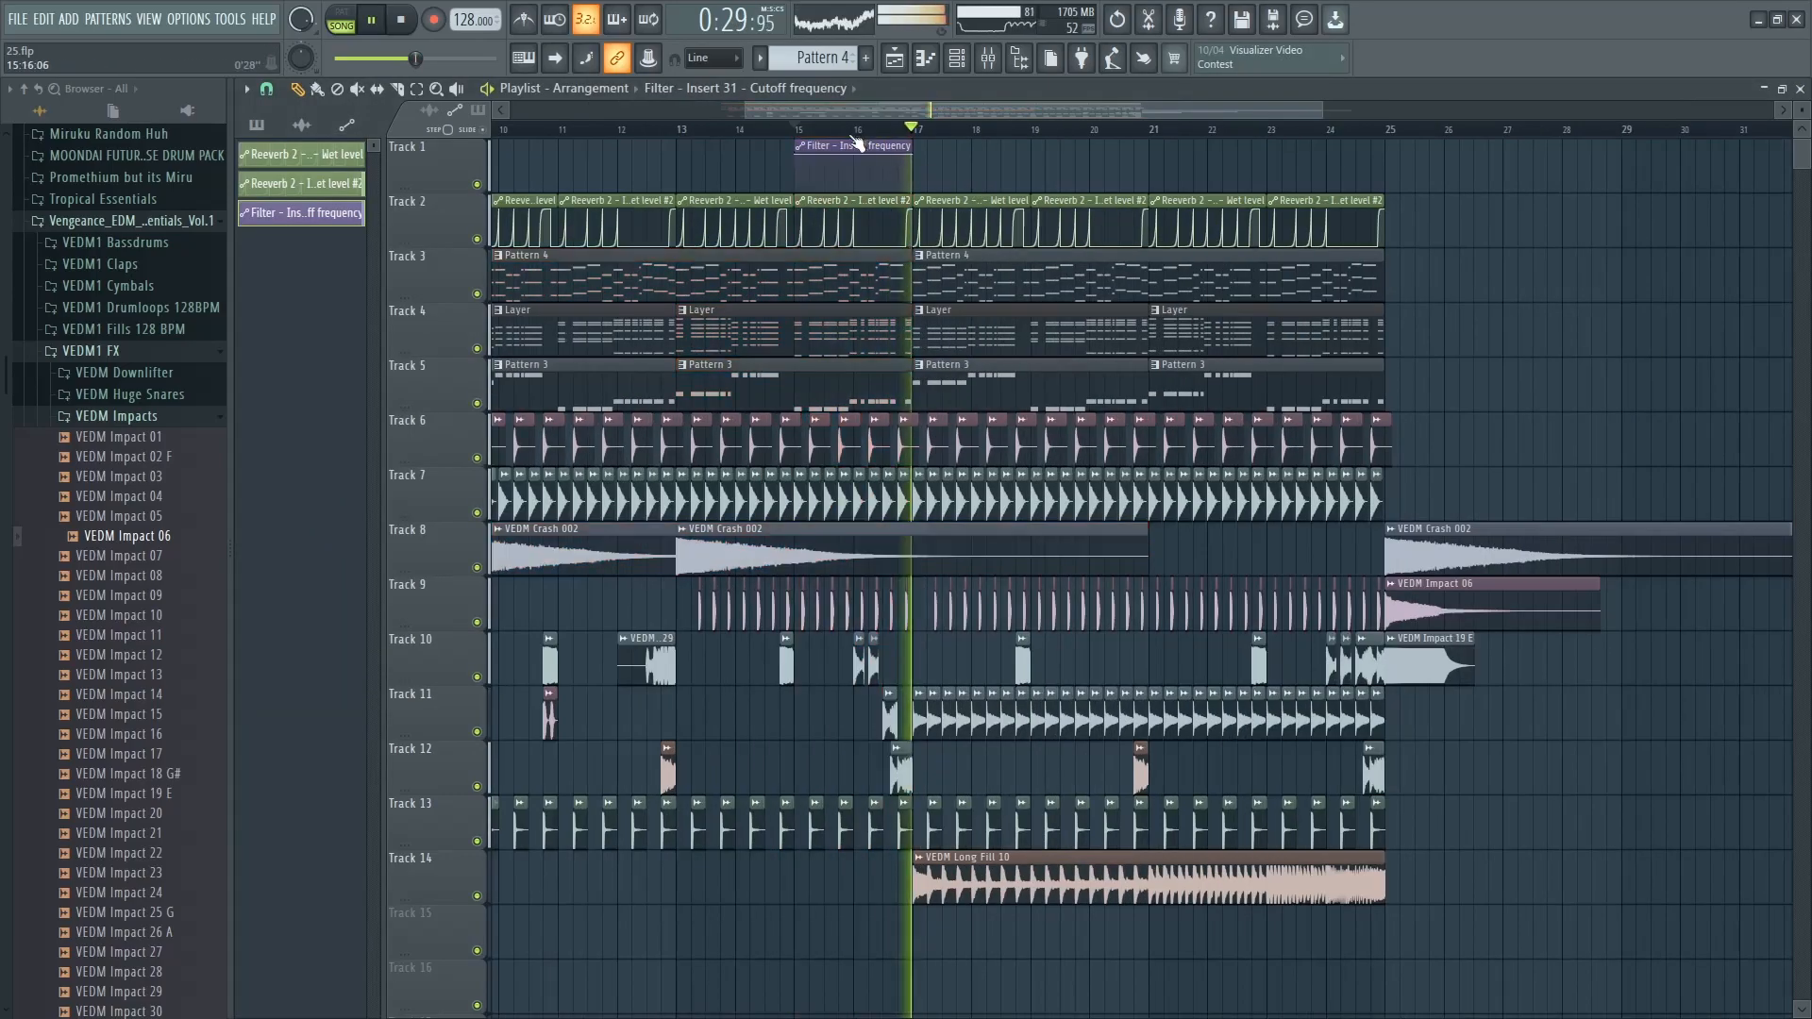
Shape the cutoff automation on Track 1 into a curve that falls towards bar 17
scroll(981, 162, "up", 2)
right_click(887, 156)
left_click_drag(993, 156, 988, 173)
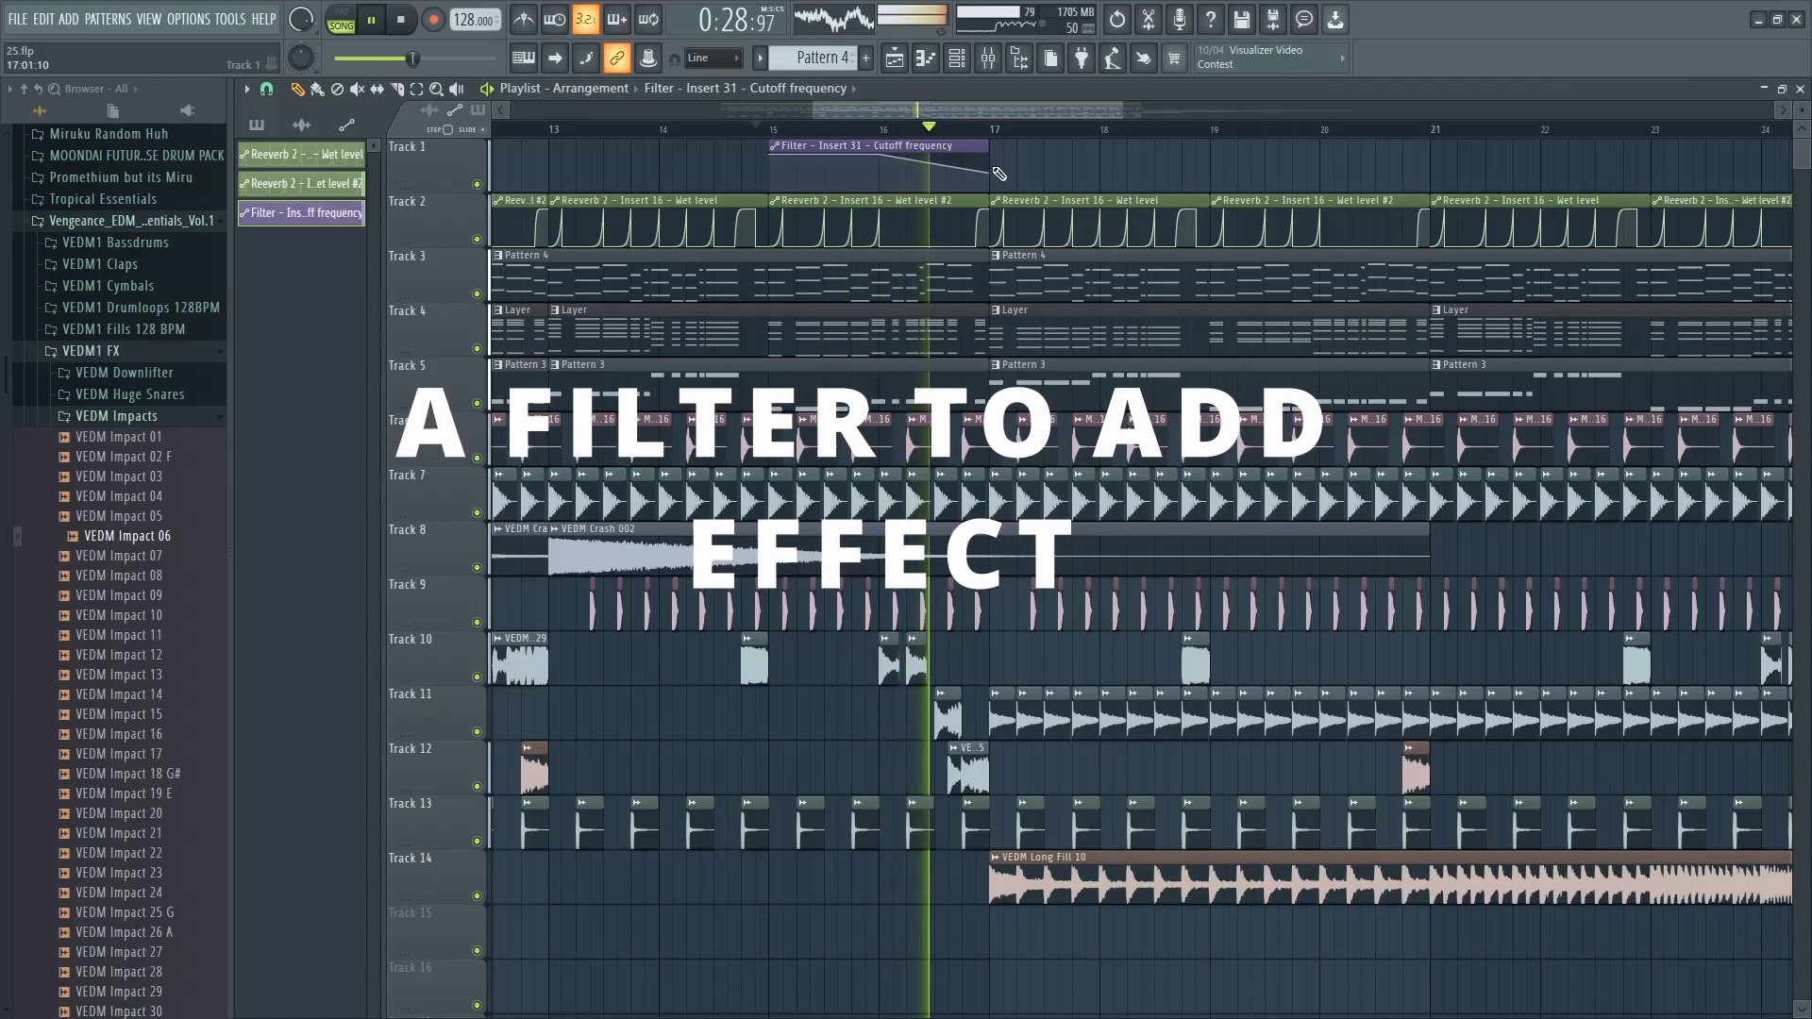
left_click_drag(934, 169, 934, 162)
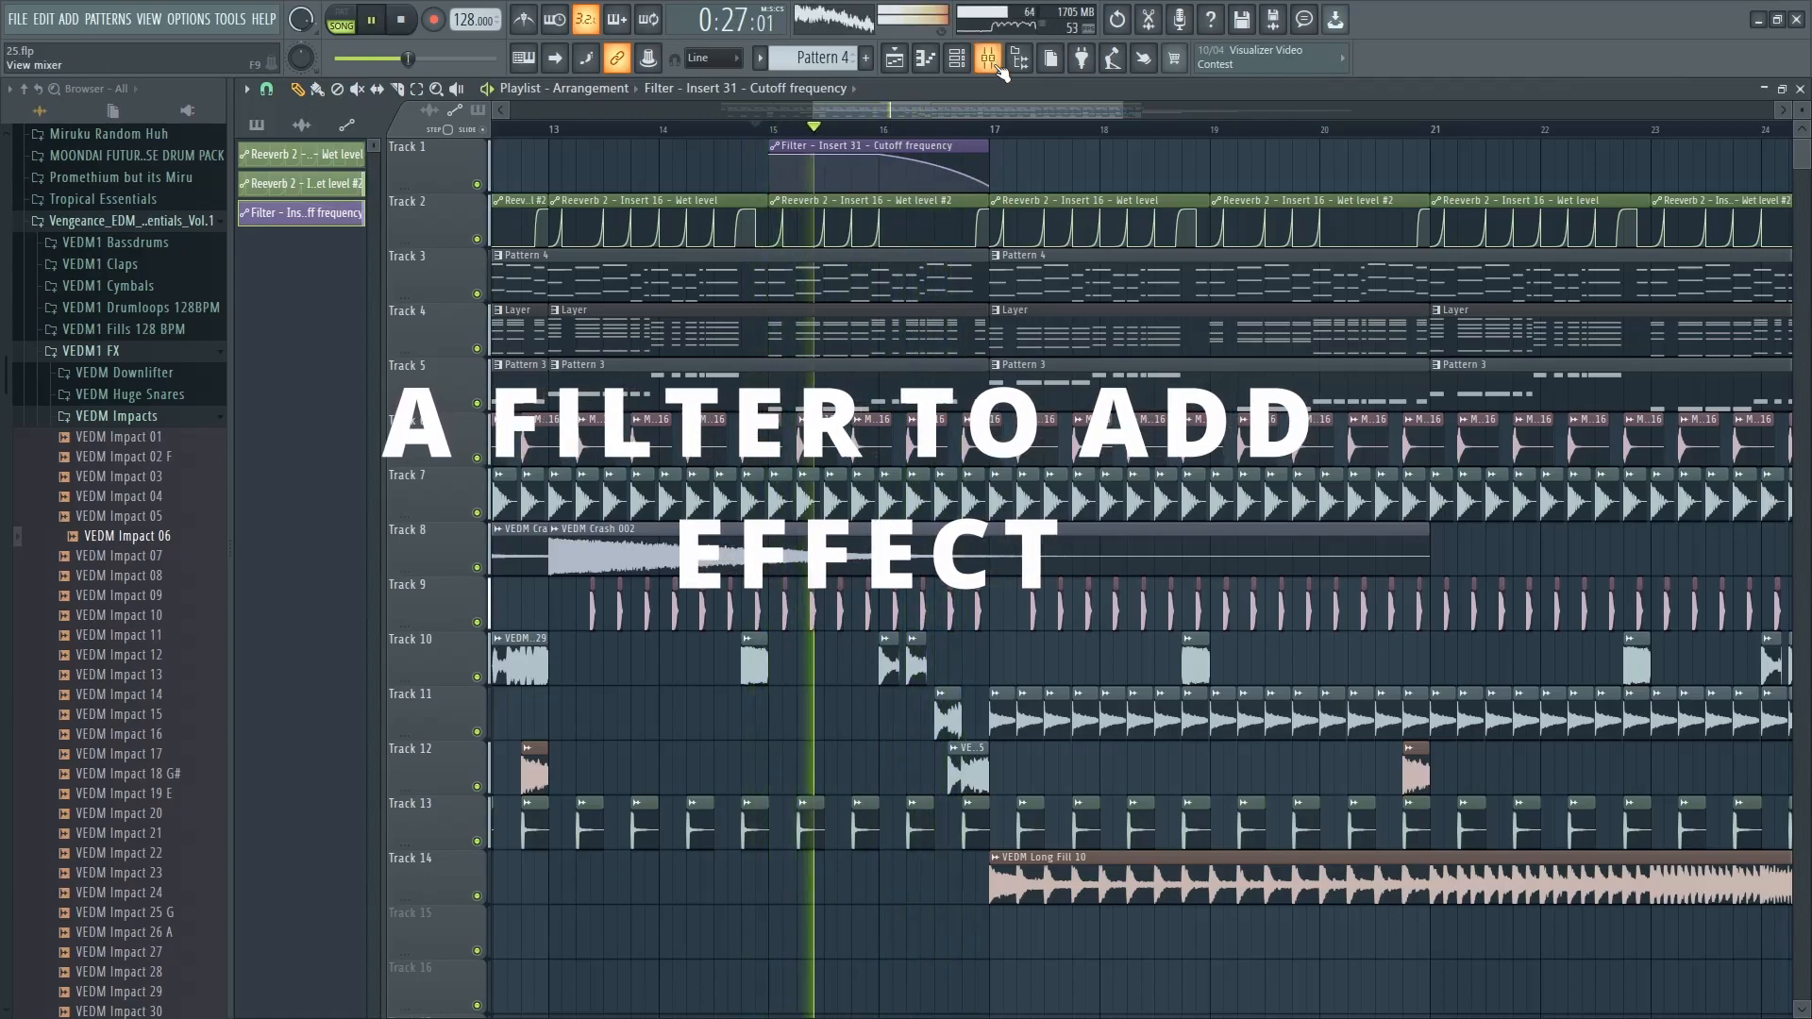
Check the Fruity Filter on Insert 31 in the mixer while the song plays, and close it
left_click(992, 61)
left_click(1443, 299)
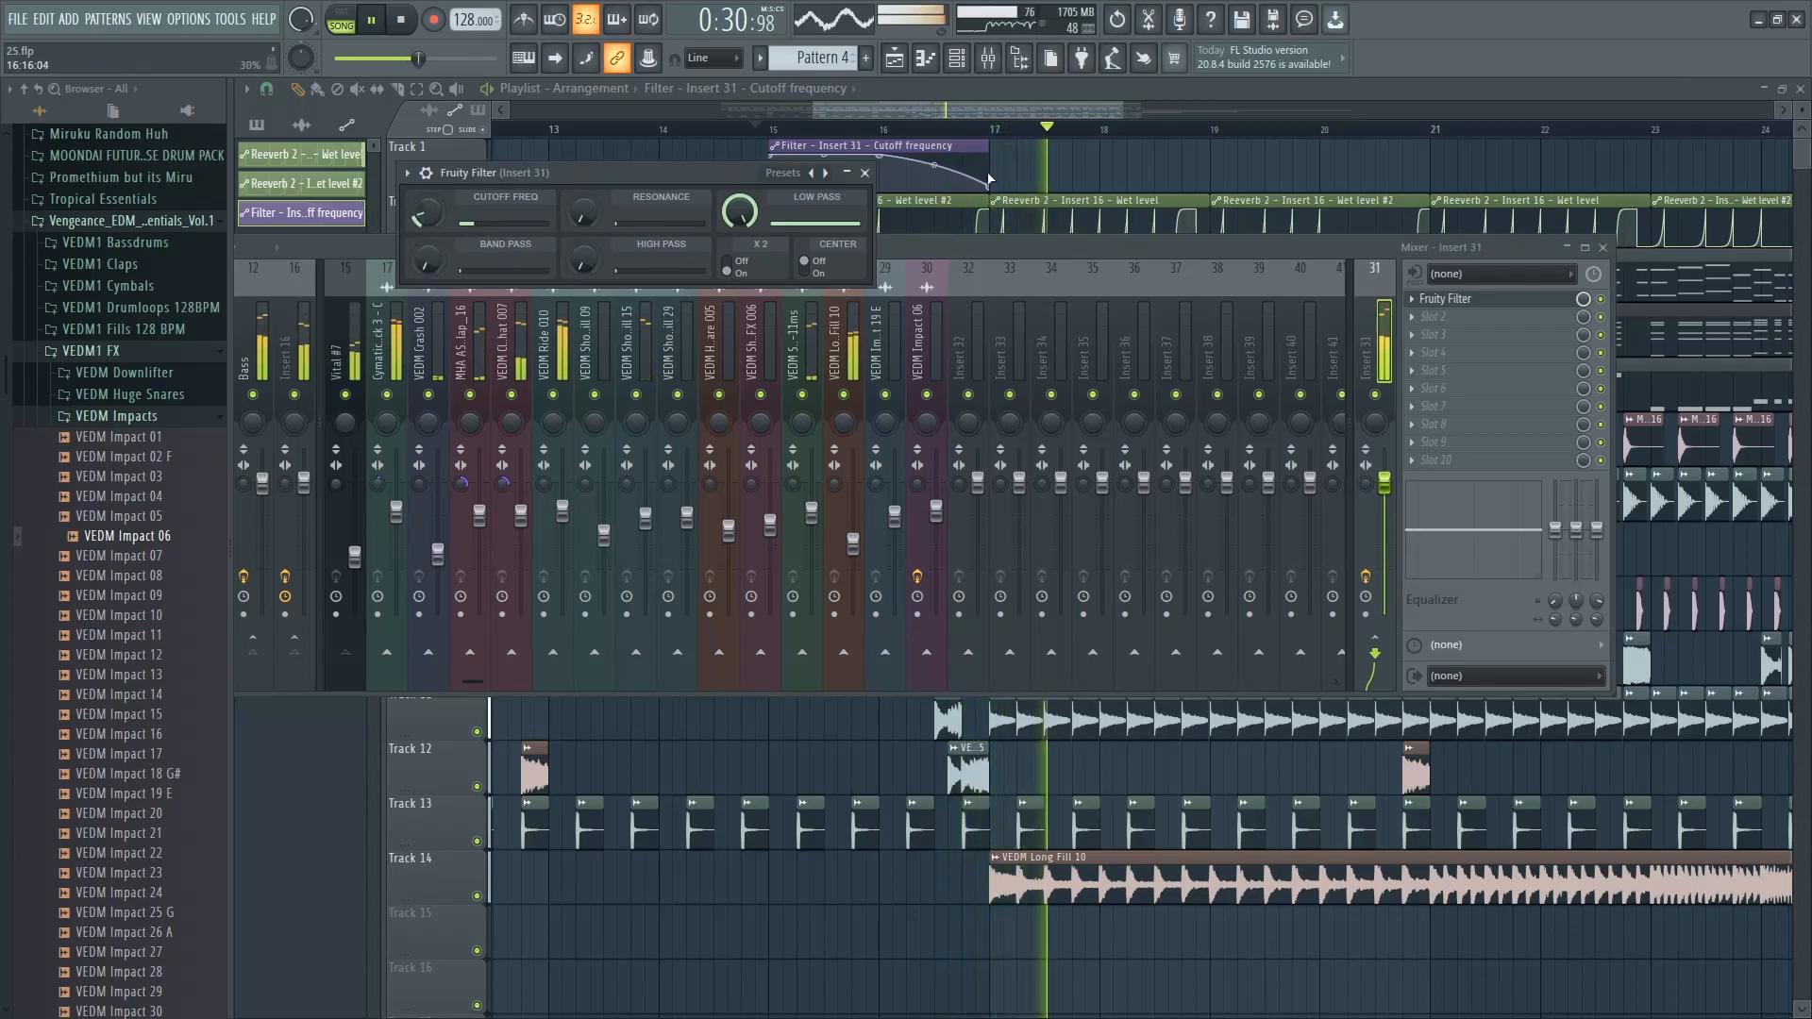
key("Escape")
key("Escape")
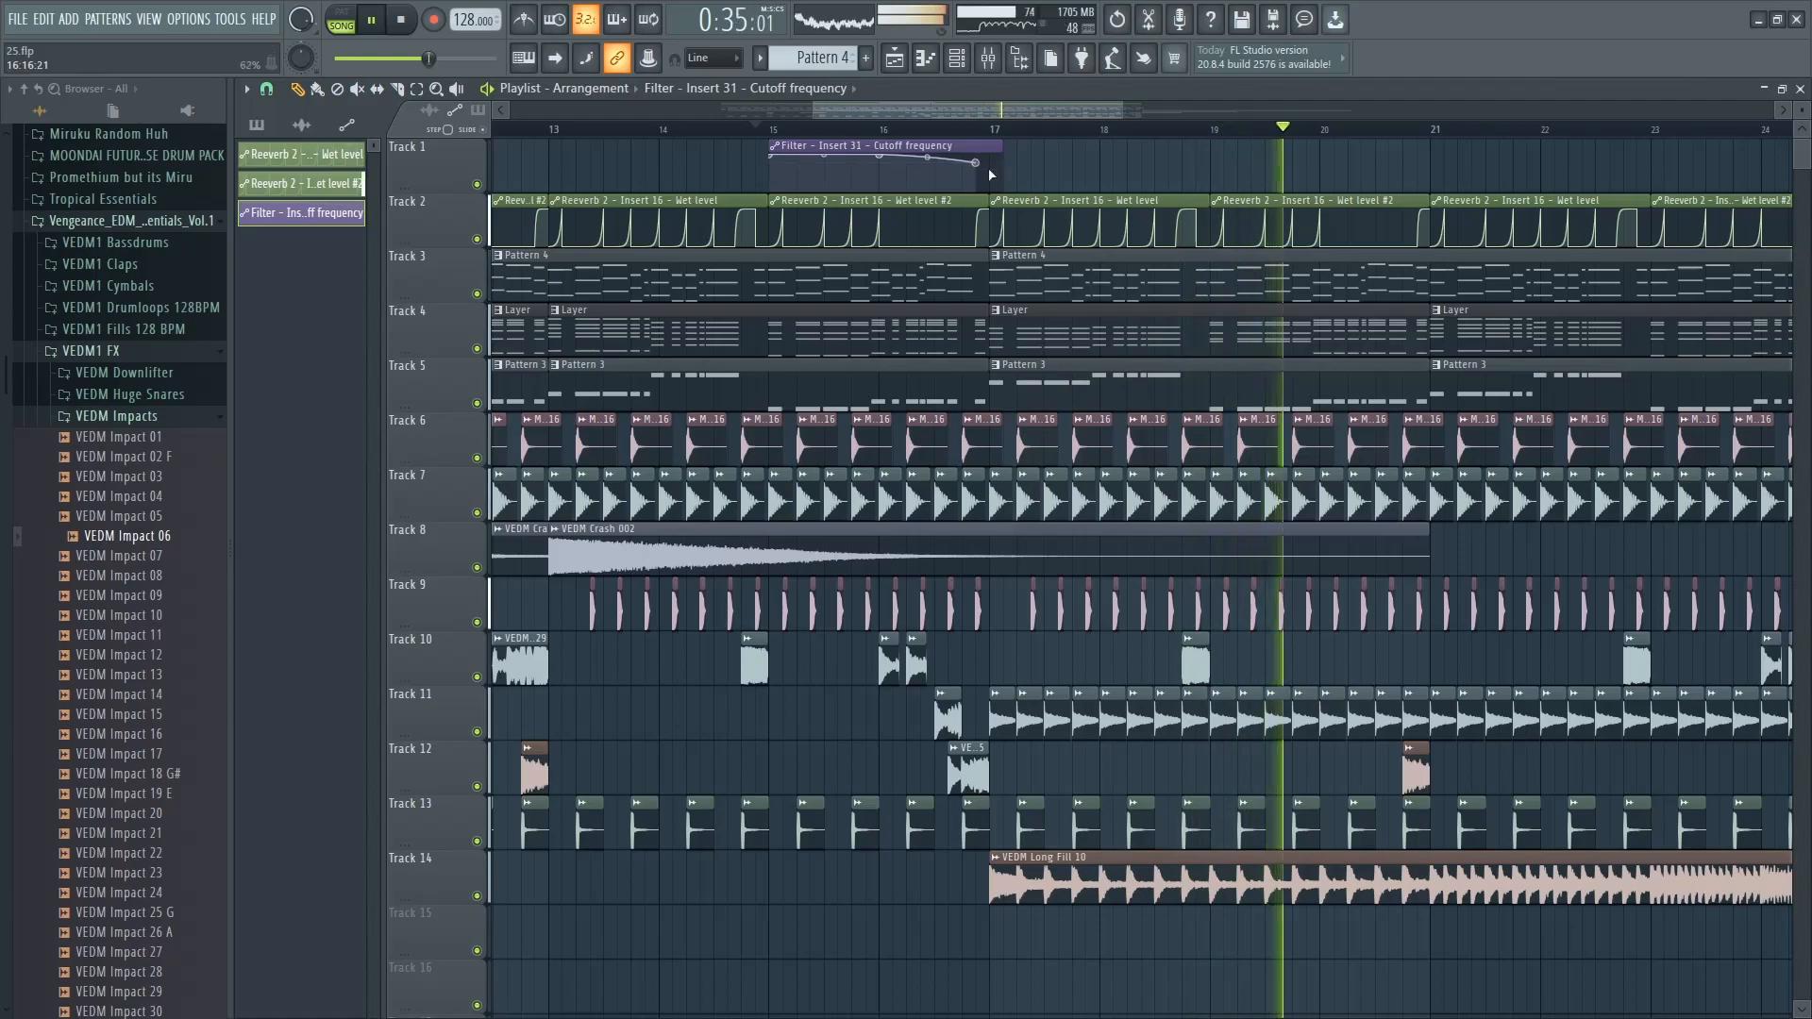
Adjust the end points of the cutoff clip so the curve drops low at bar 17, and replay the passage
right_click(1001, 164)
key("space")
key("space")
left_click_drag(991, 179, 989, 145)
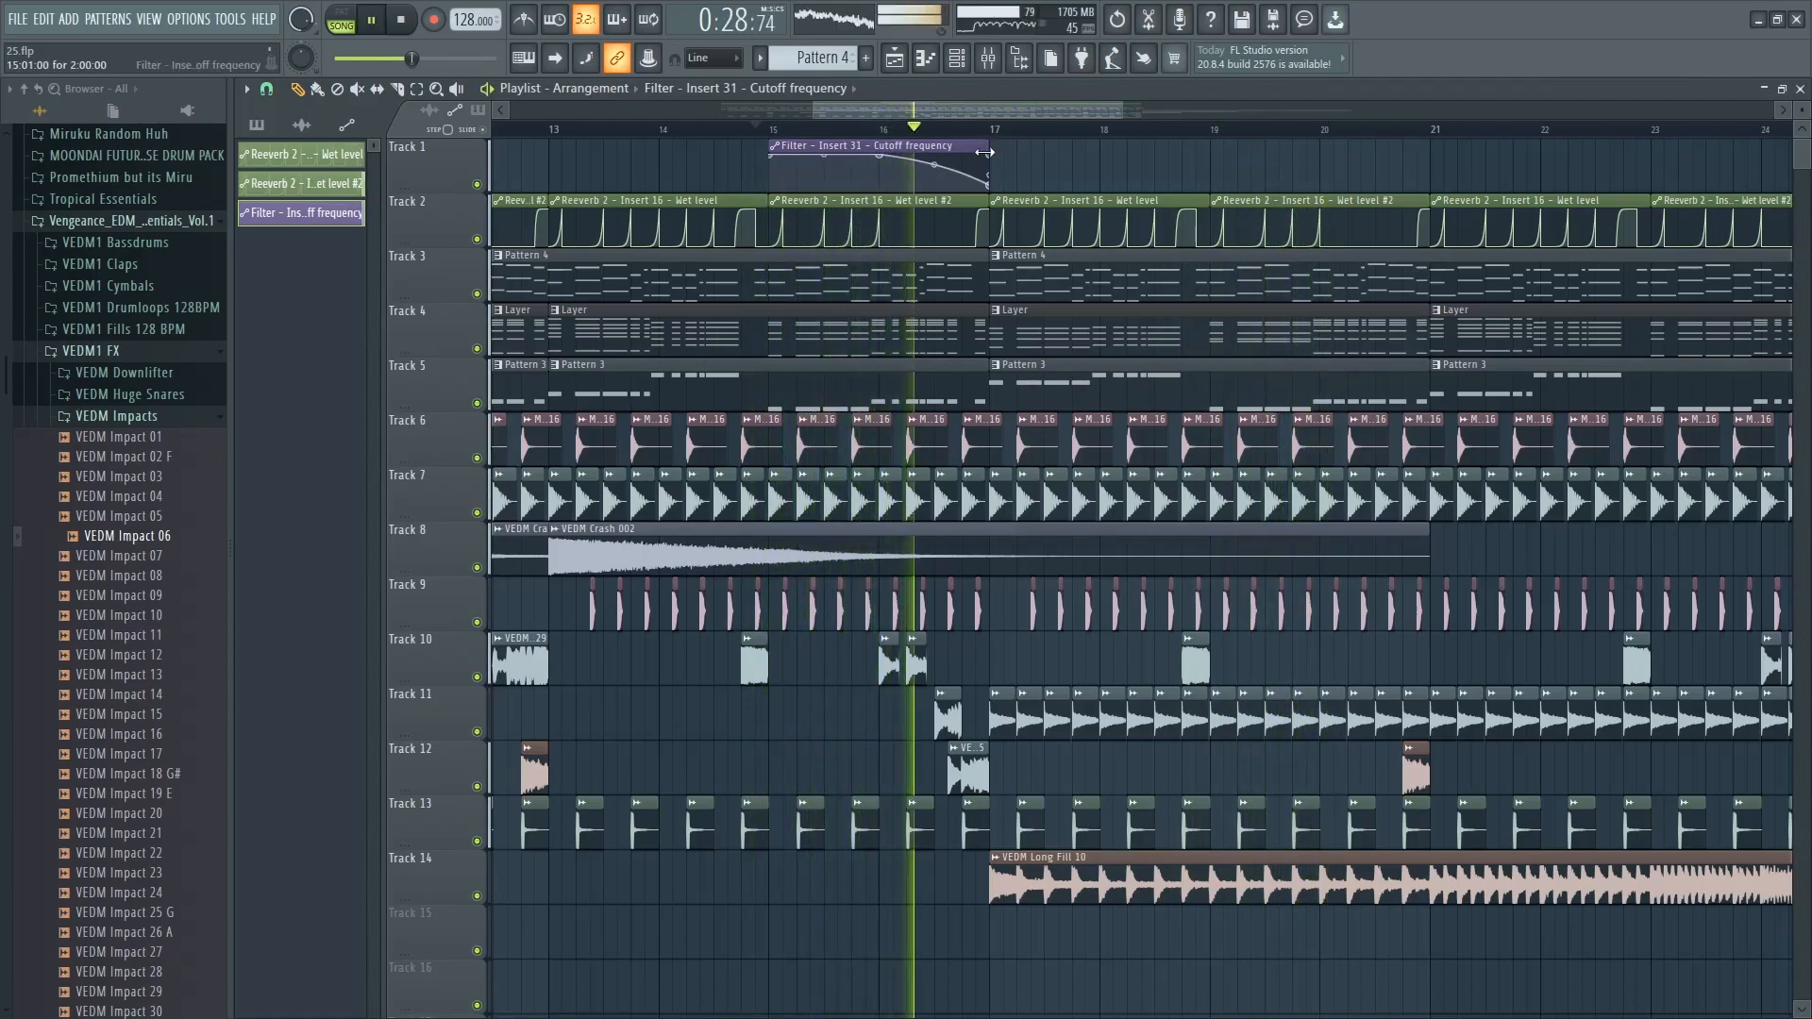
left_click(853, 128)
Place the lowest cutoff point just before bar 17 and raise the clip's end point back up, checking the sweep by ear
scroll(975, 179, "up", 2)
scroll(977, 178, "up", 2)
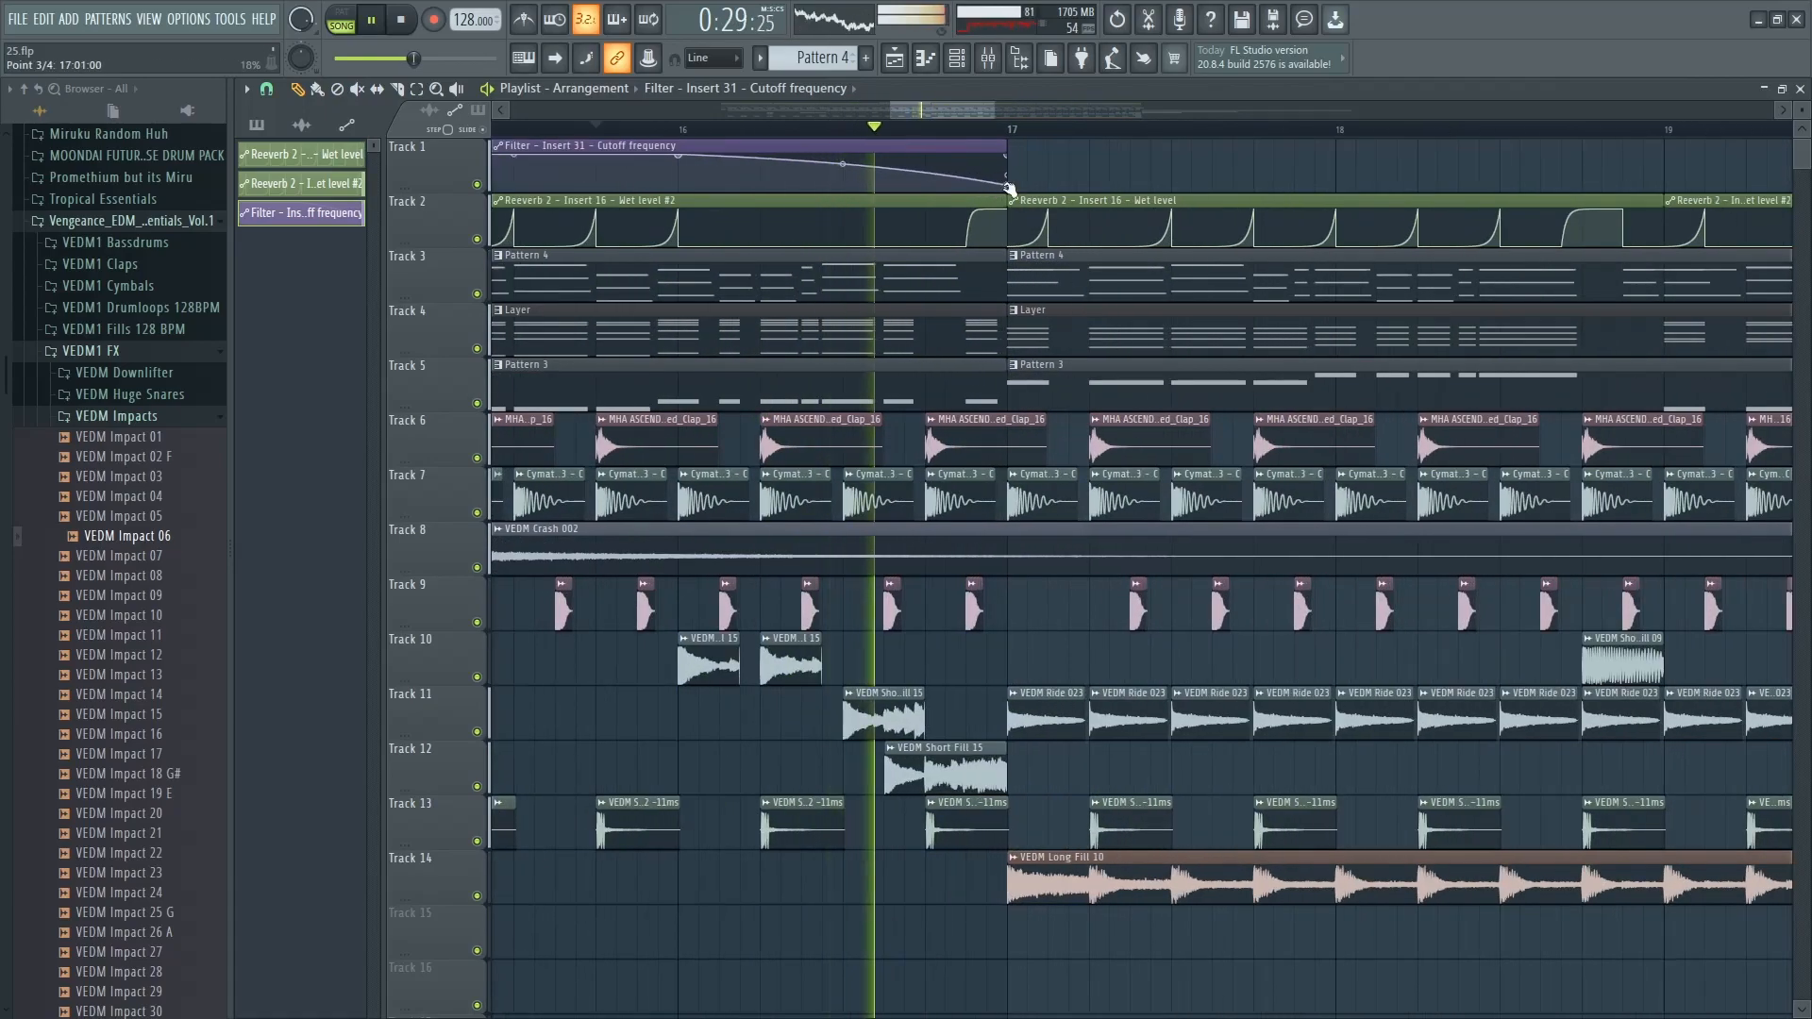
key("space")
key("space")
left_click_drag(967, 154, 1005, 150)
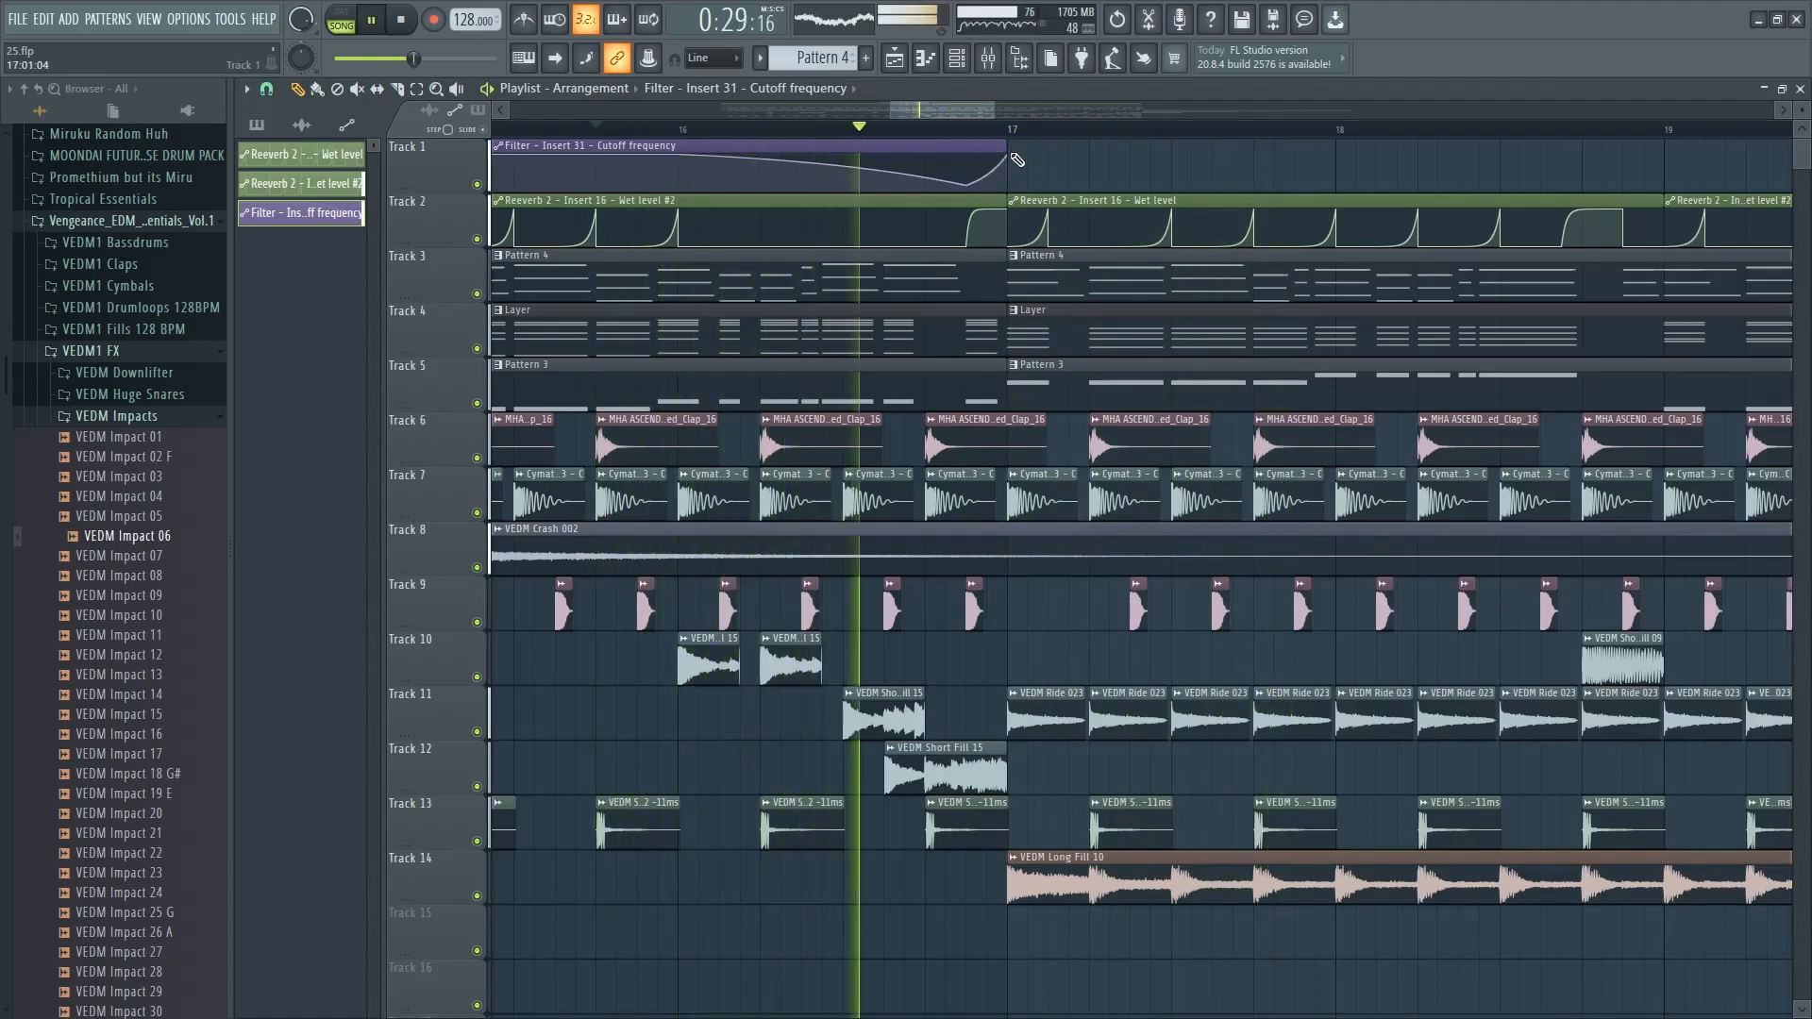
key("space")
key("space")
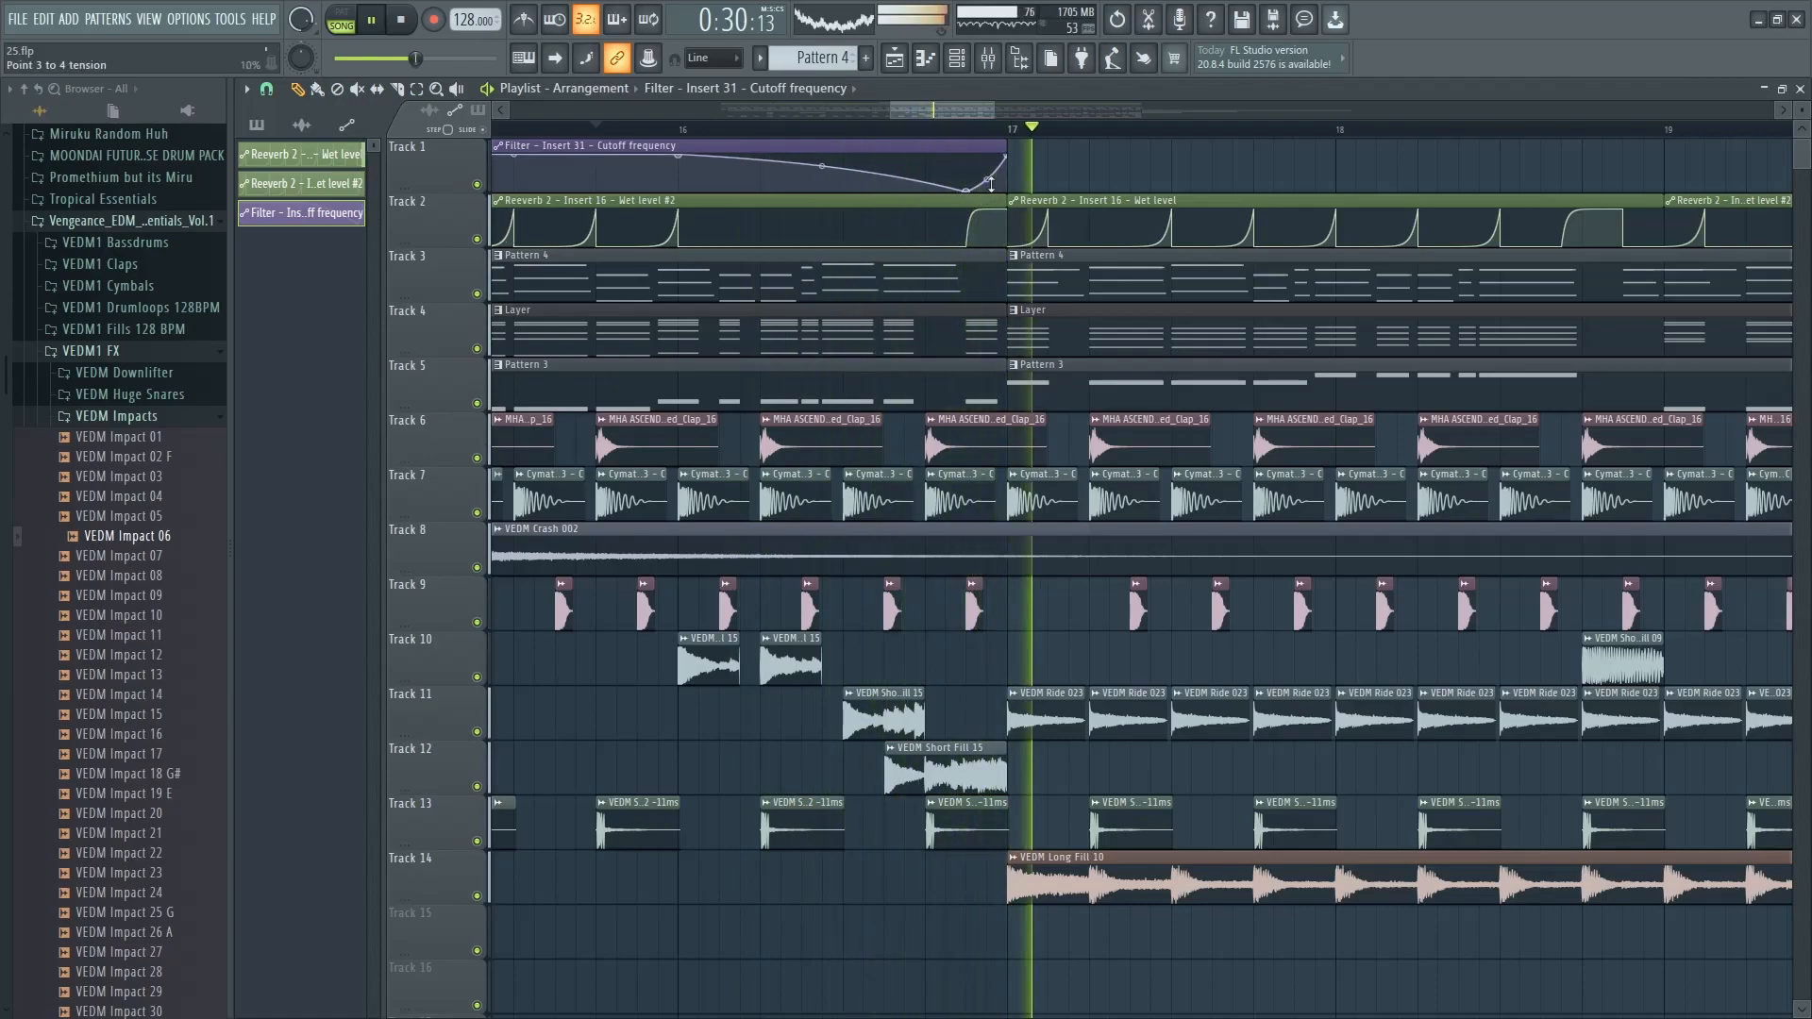
Refine the end of the cutoff curve into a short flat low followed by a steep rise at bar 17
scroll(931, 123, "up", 3)
key("space")
key("space")
key("space")
scroll(757, 177, "down", 4)
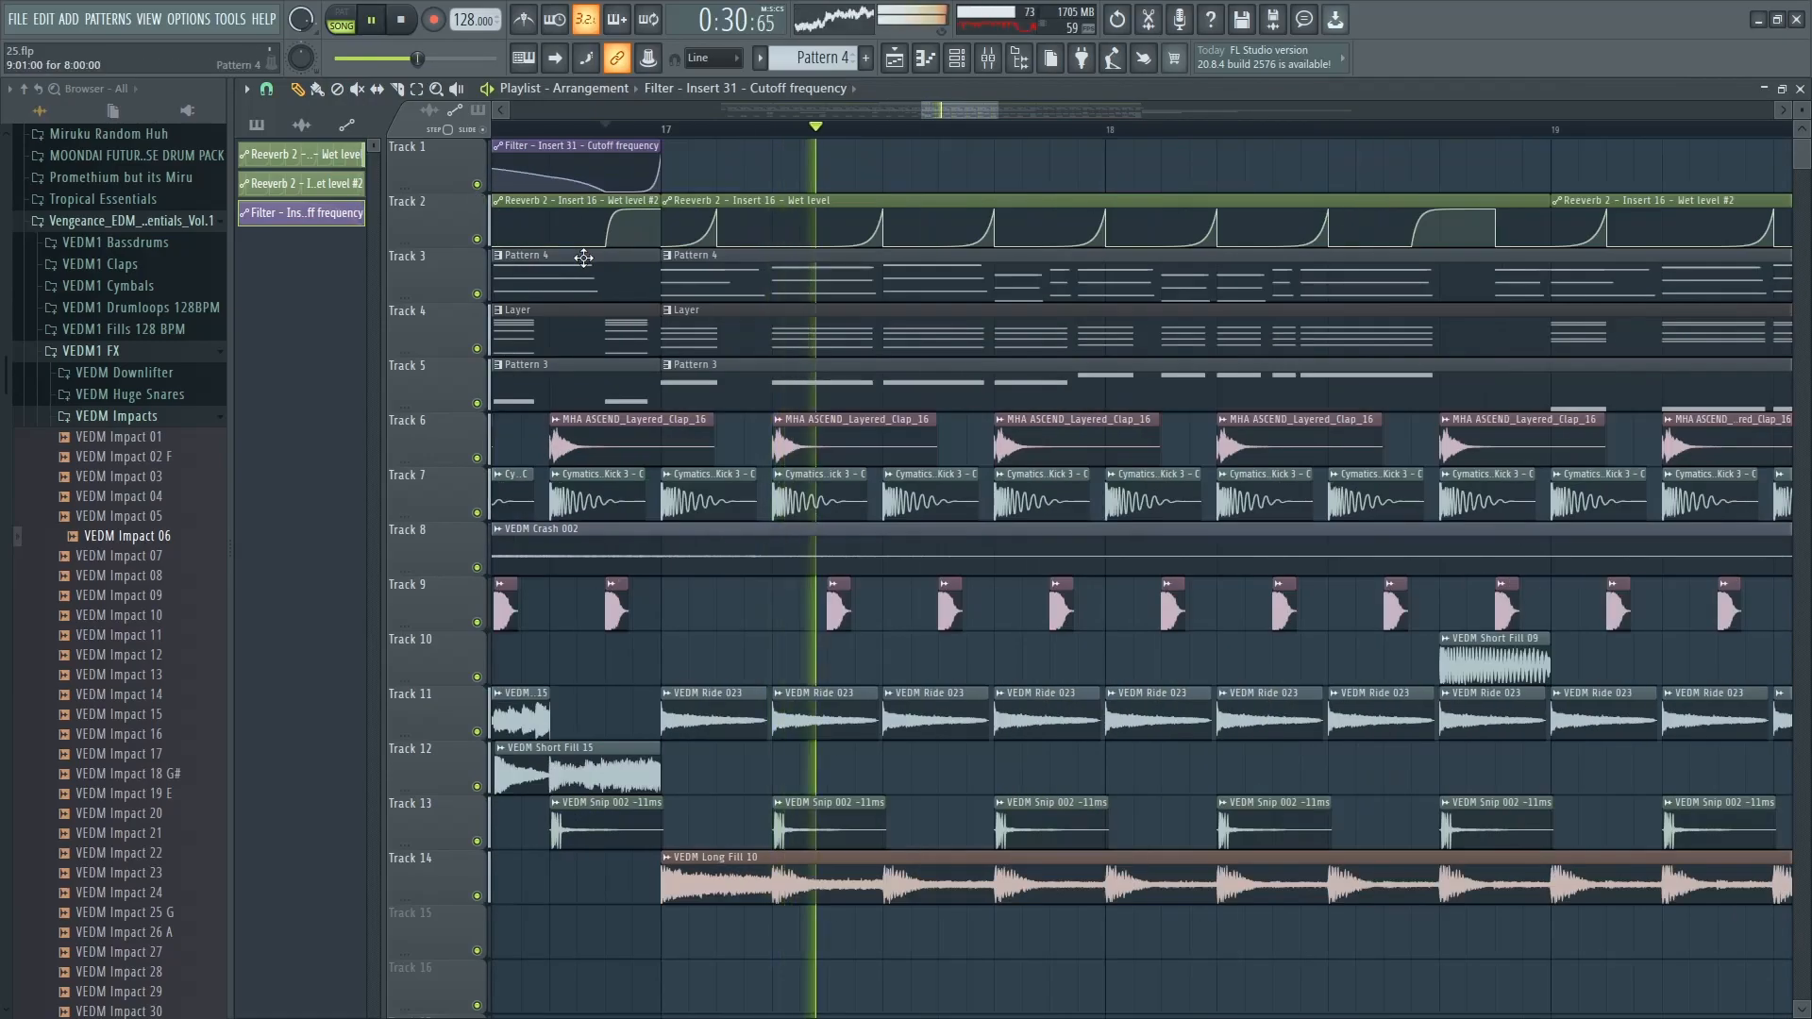
Isolate the melodic parts on Tracks 3 and 4 with the reverb automation and play them towards bar 17
left_click(533, 130)
key("space")
right_click(477, 293)
key("space")
left_click(477, 349)
scroll(729, 335, "up", 5)
scroll(701, 304, "left", 4)
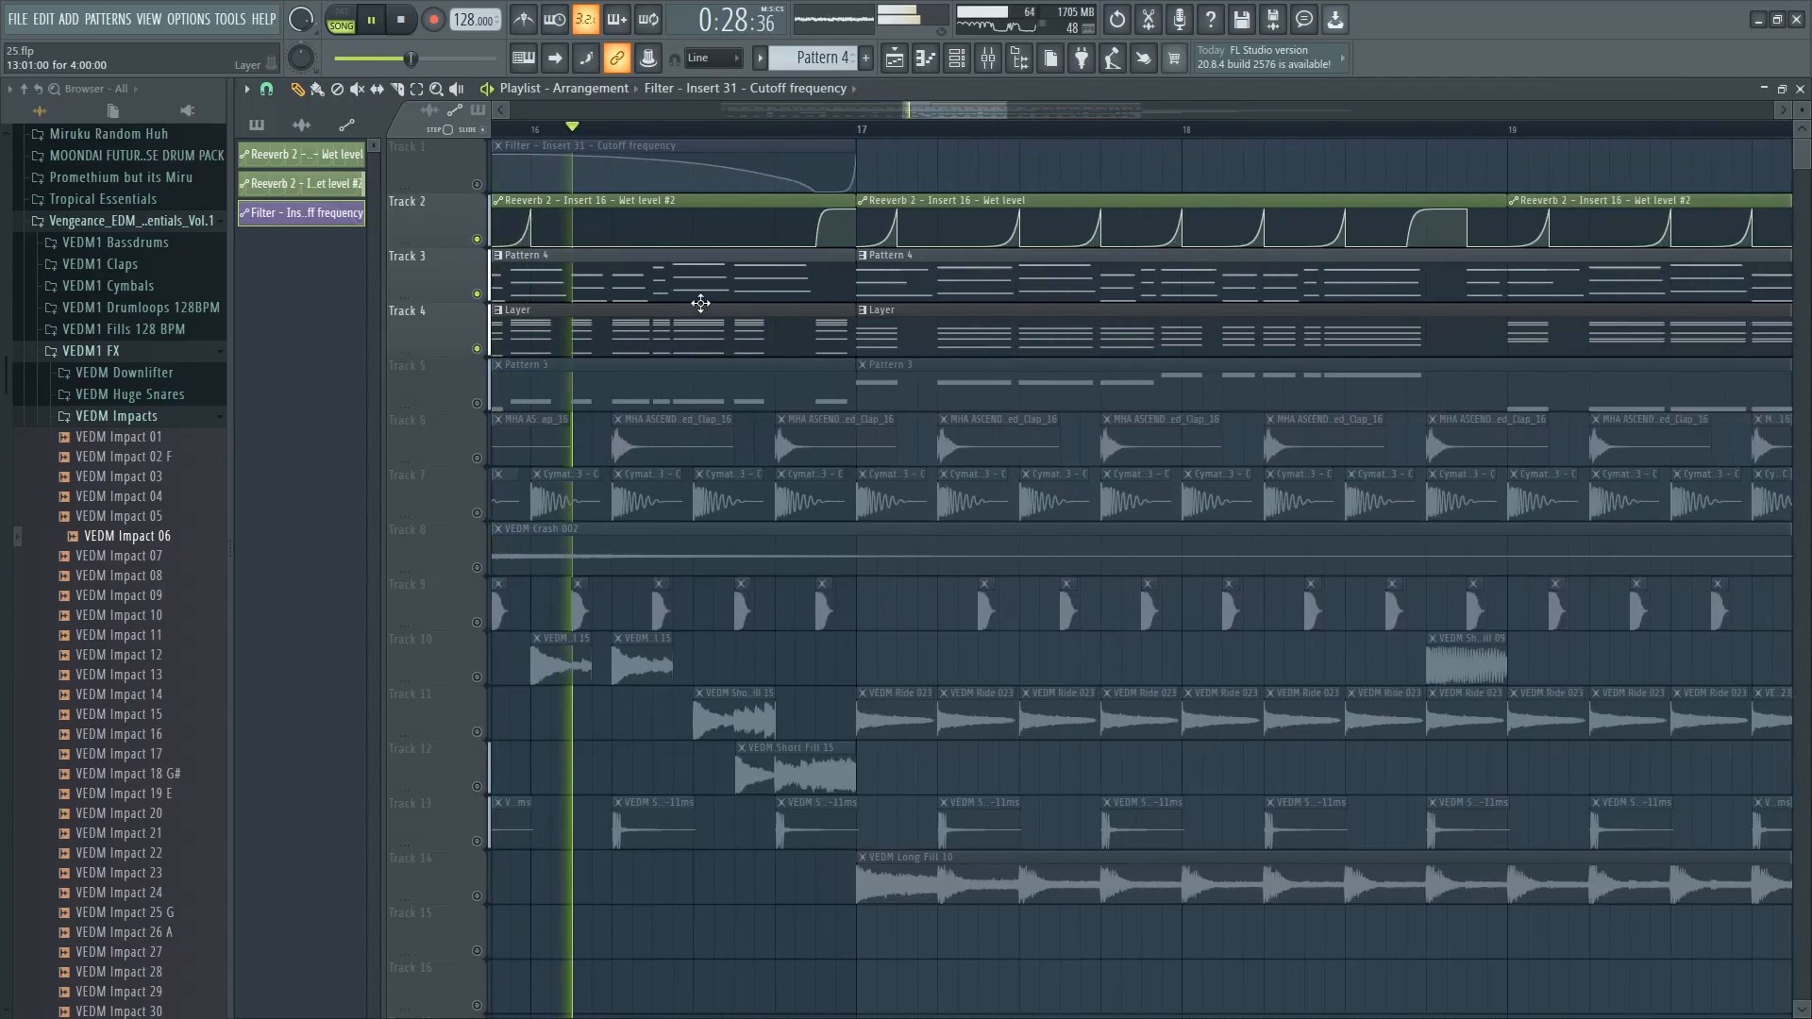
Enable the filter automation on Track 1 and listen to the isolated parts from bar 15
left_click(503, 129)
left_click(476, 185)
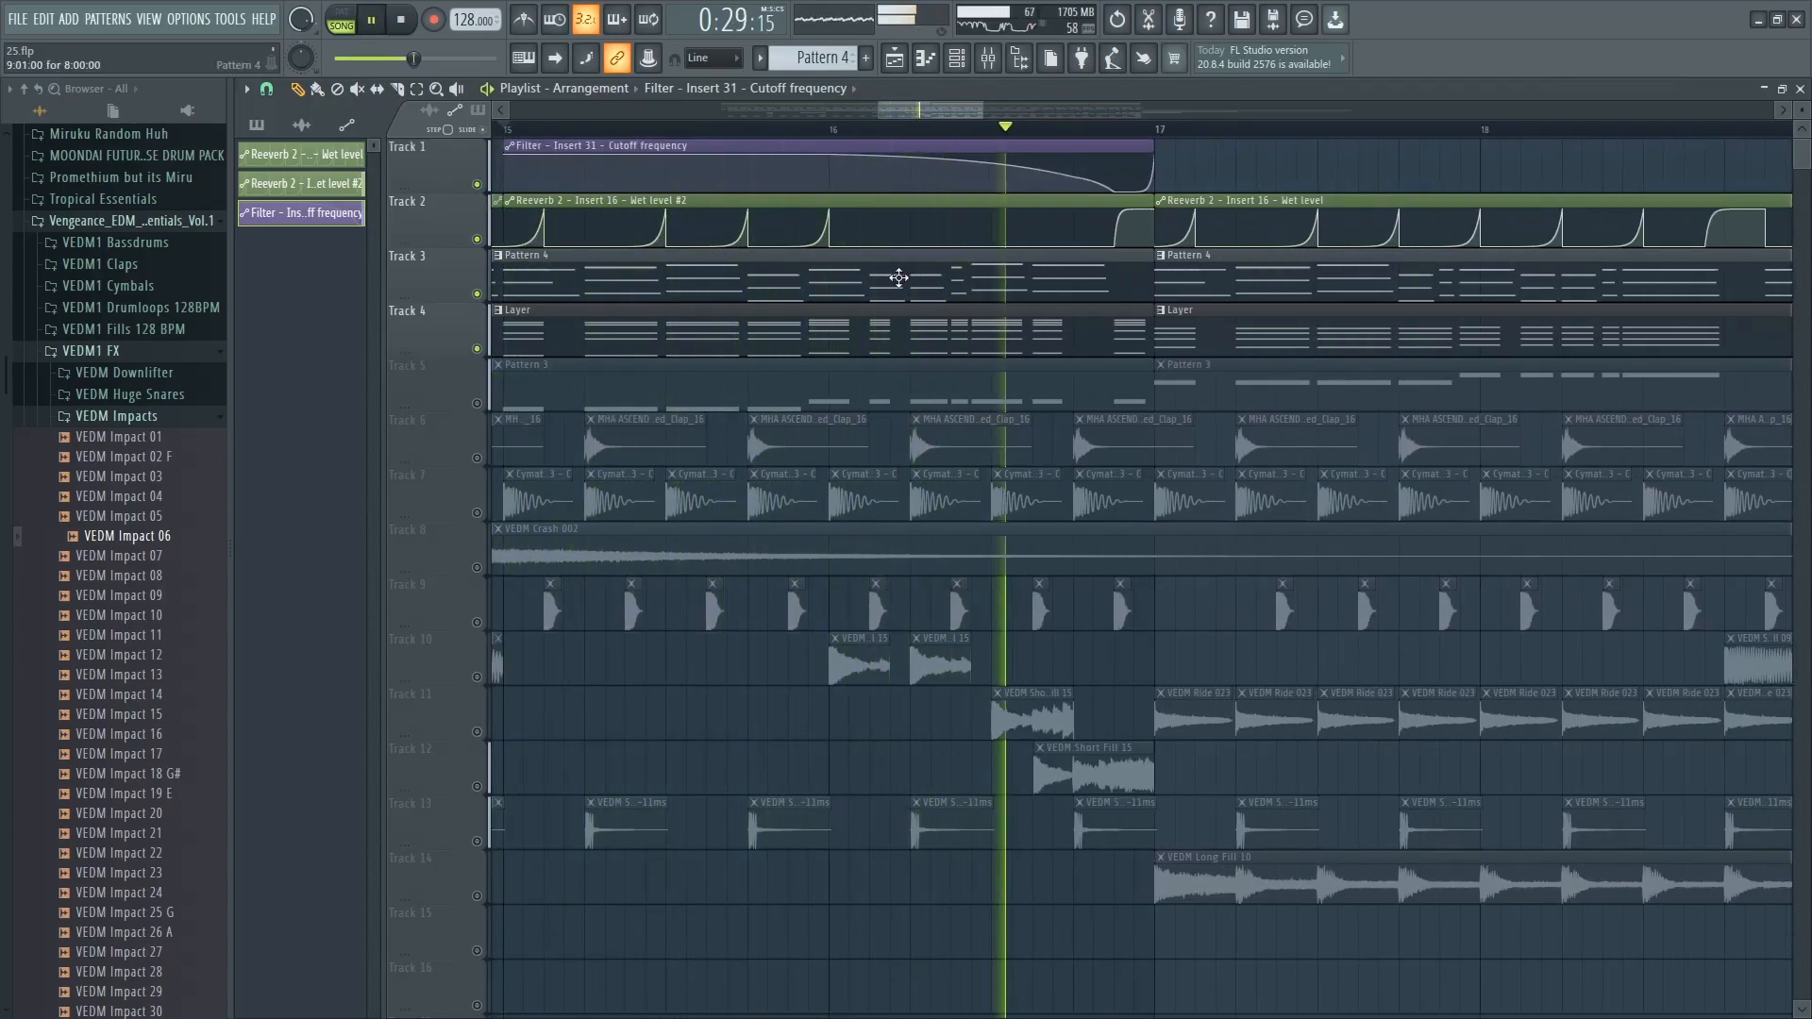
key("space")
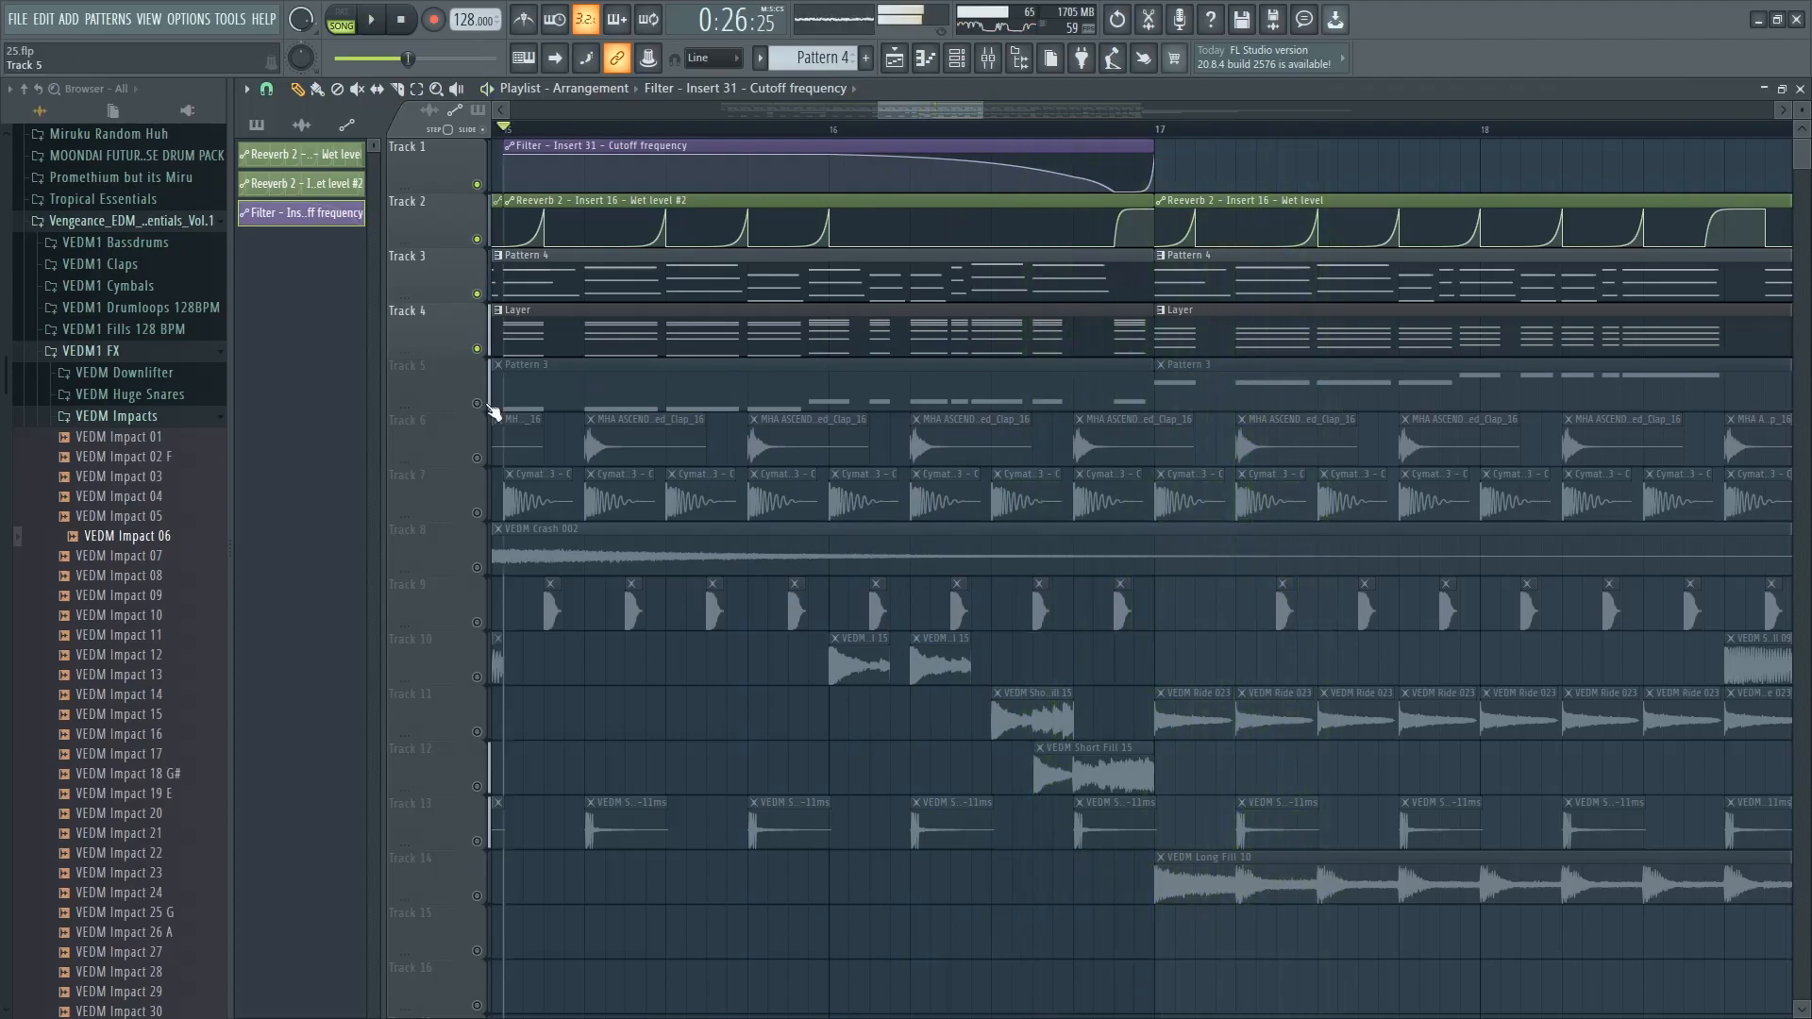
Bring all tracks back in and copy the cutoff automation clip on Track 1 to bars 23 to 25
scroll(889, 139, "down", 5)
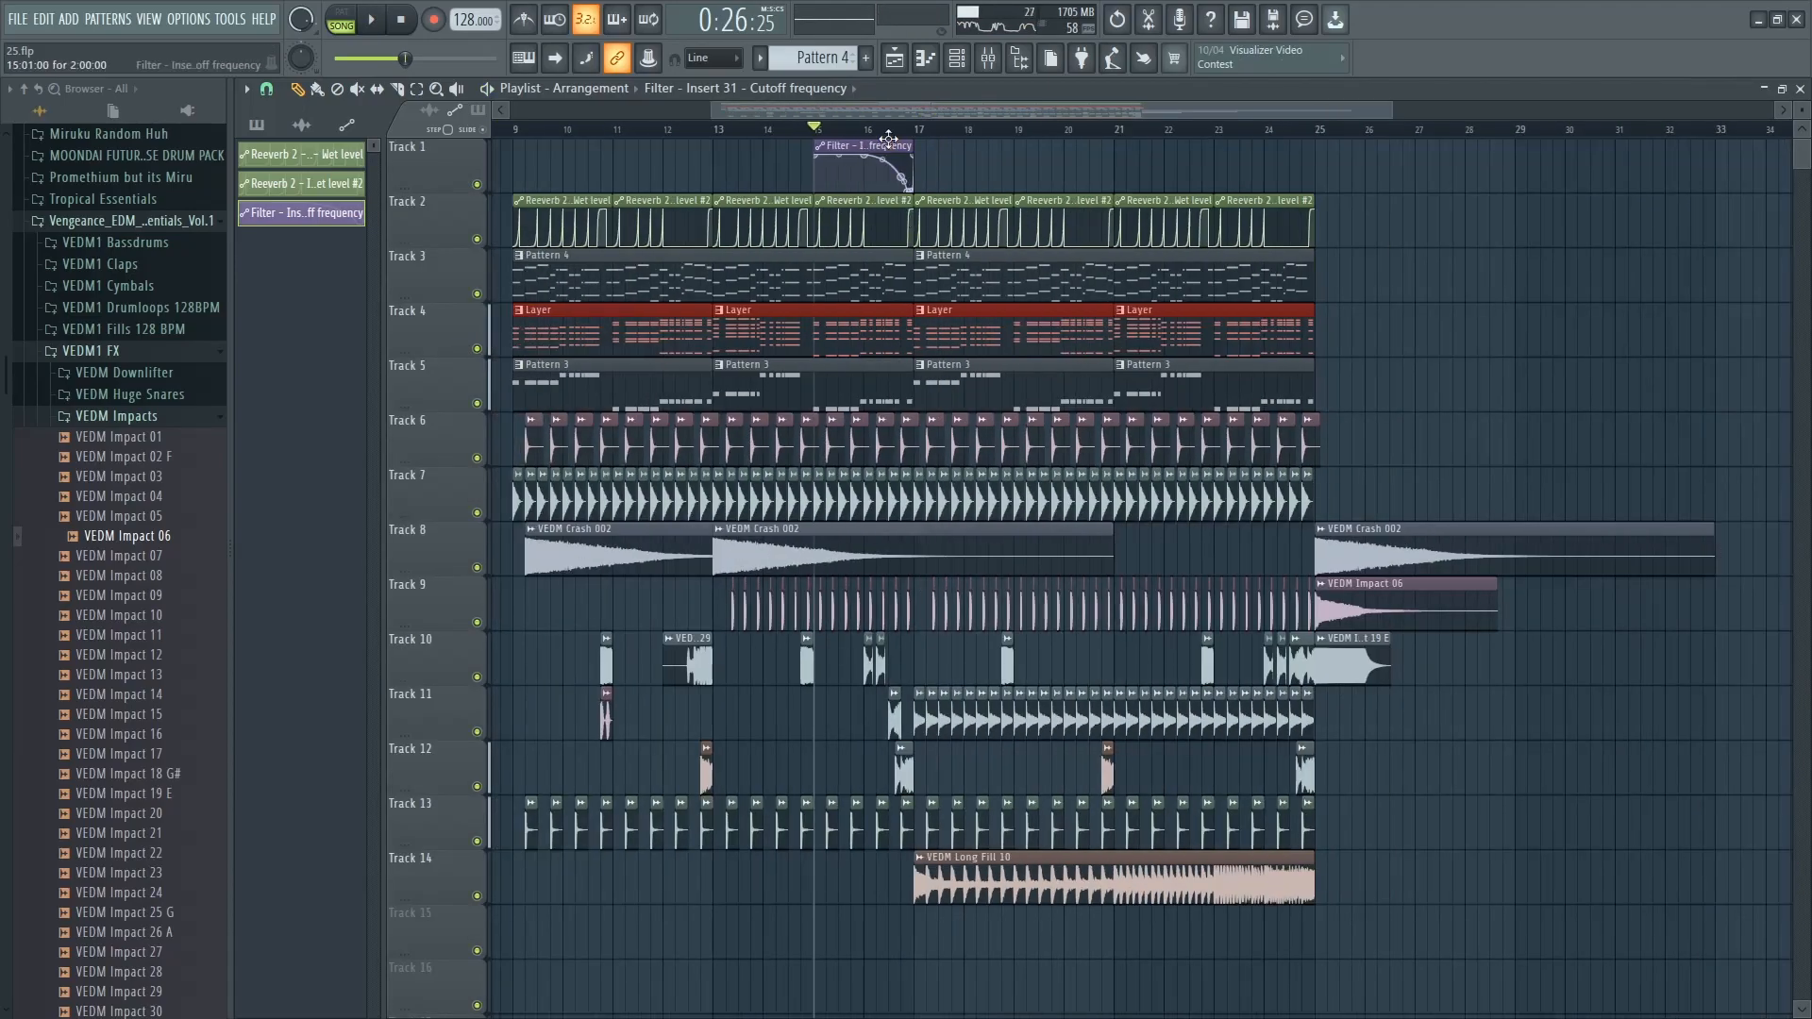
scroll(1223, 230, "down", 3)
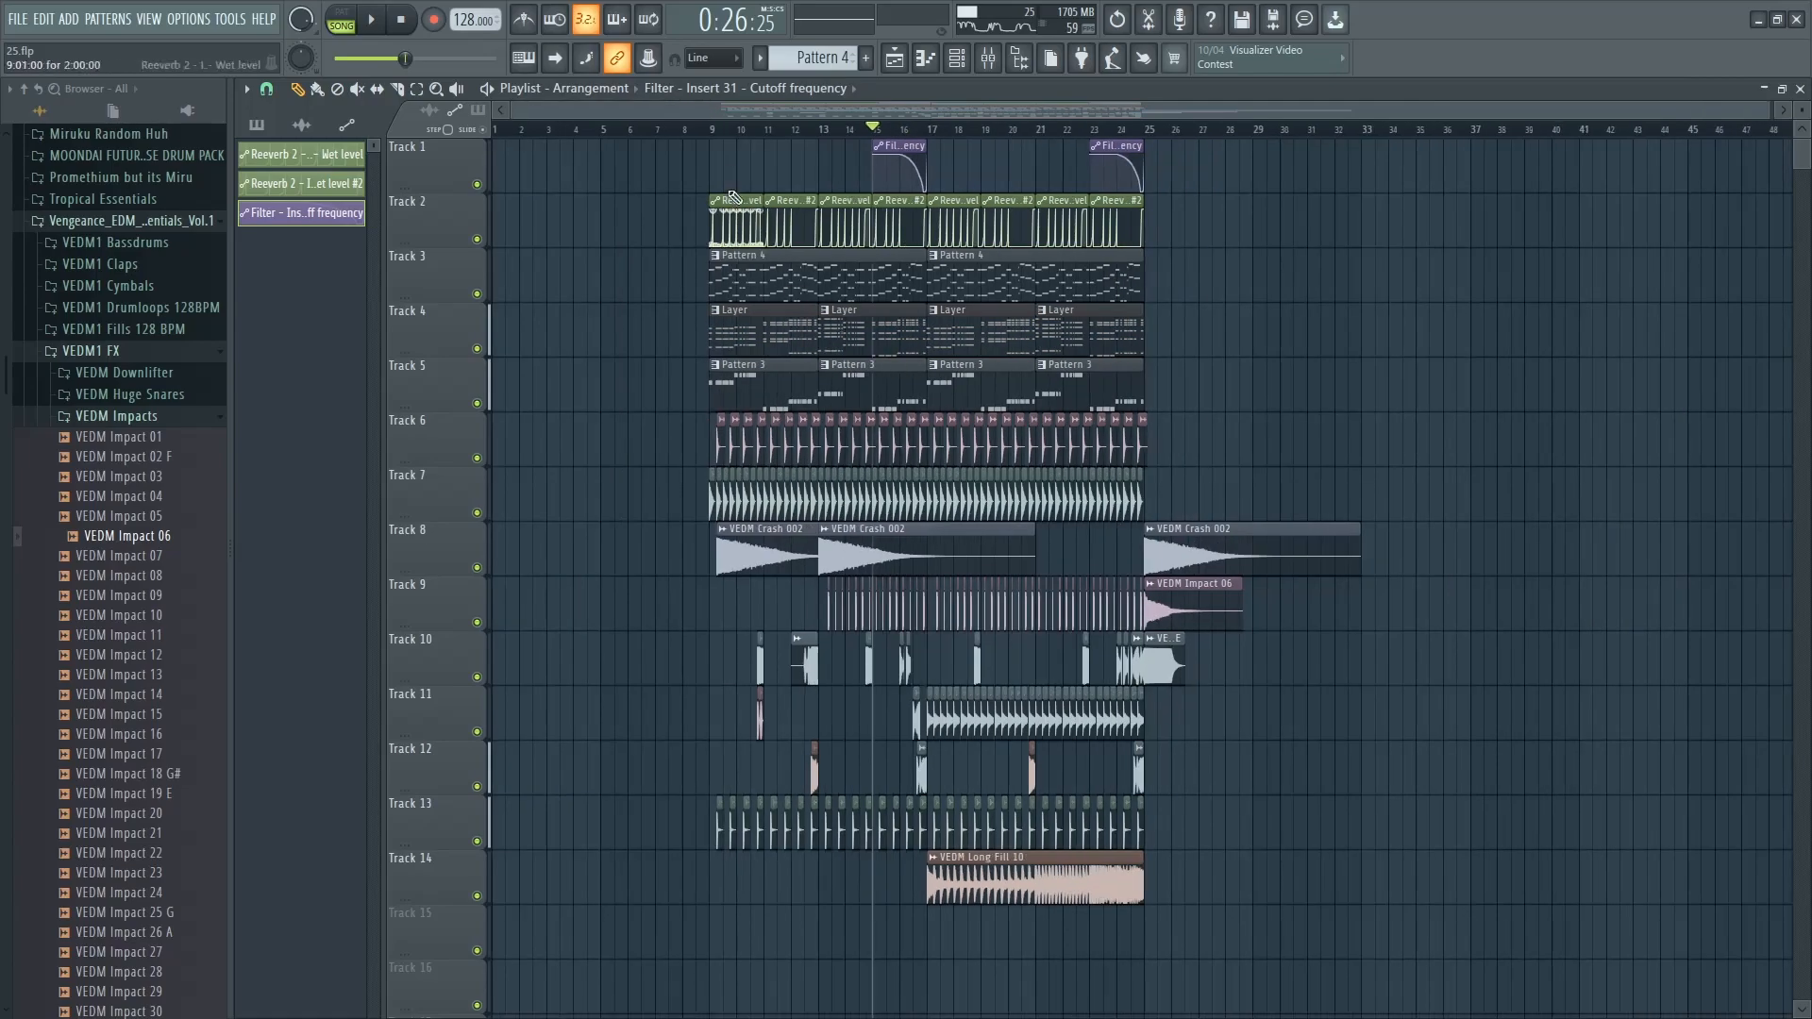
left_click(710, 128)
Insert Fruity Parametric EQ 2 in the Master's first effect slot and load its 20Hz - 18kHz cut preset
left_click_drag(406, 59, 376, 58)
key("F9")
left_click(411, 353)
left_click_drag(896, 244, 776, 246)
left_click(1566, 295)
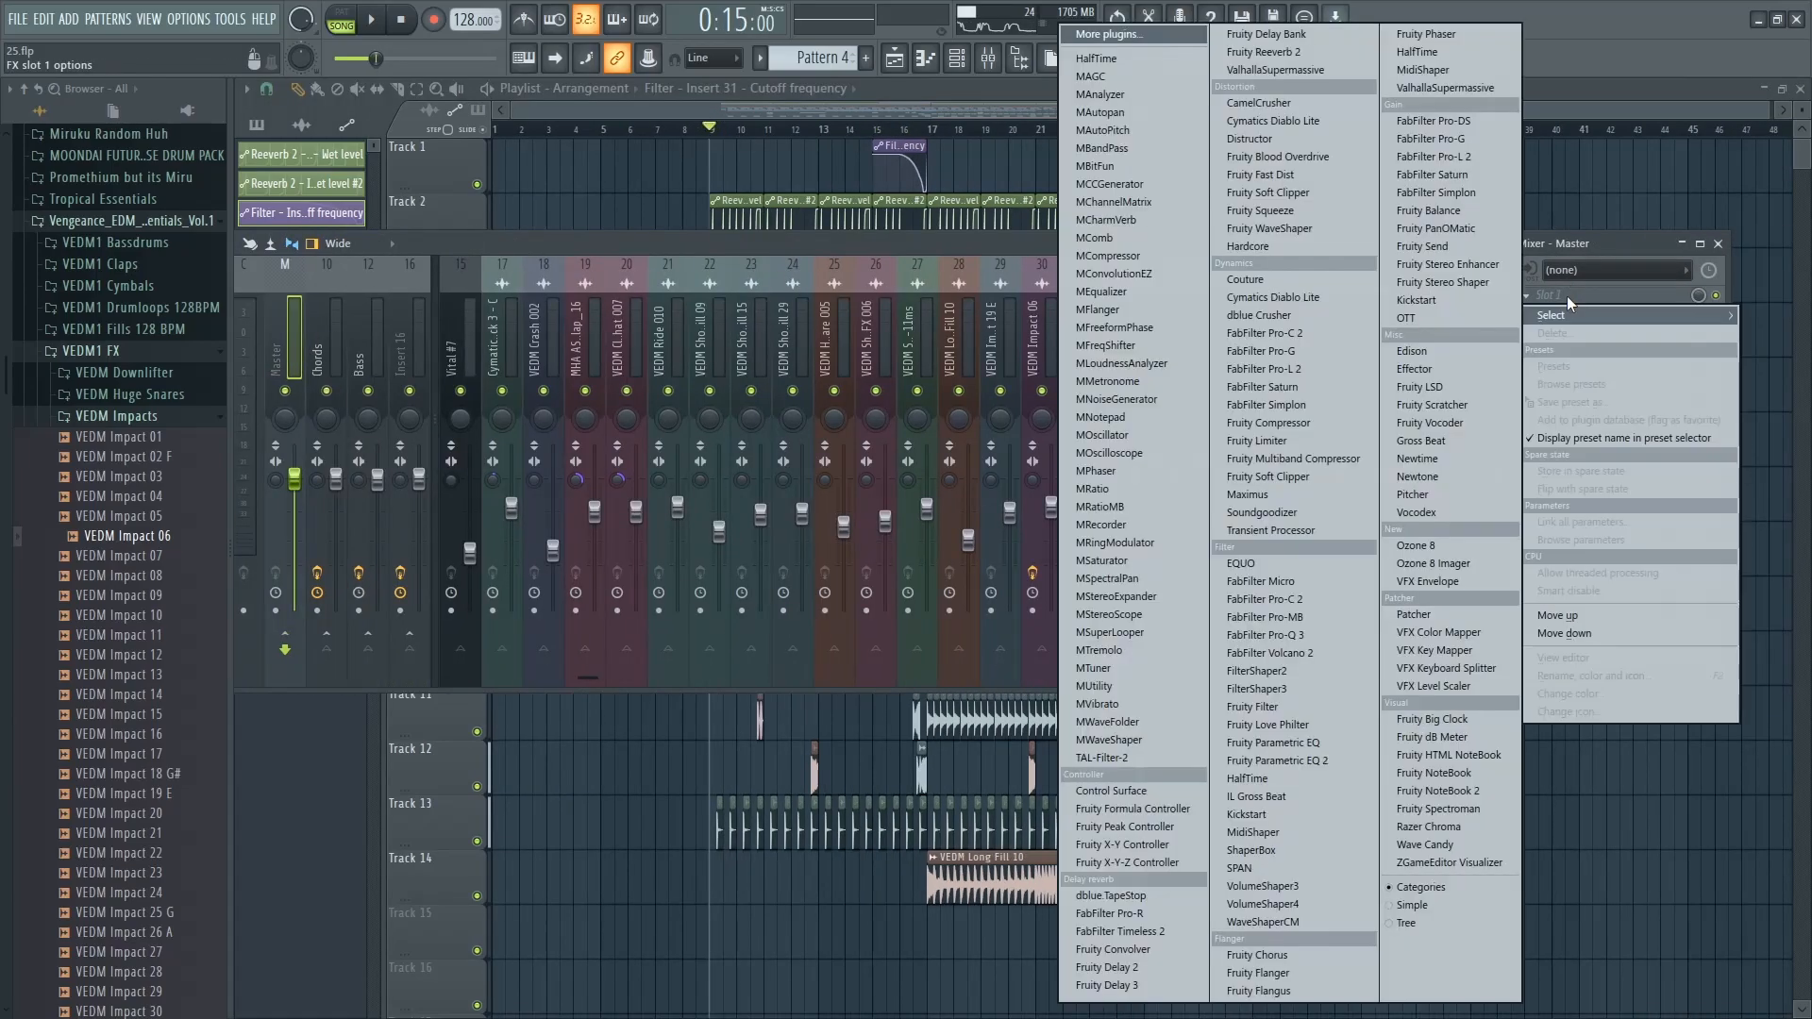
left_click(1281, 761)
left_click(814, 227)
mouse_move(831, 238)
left_click(892, 248)
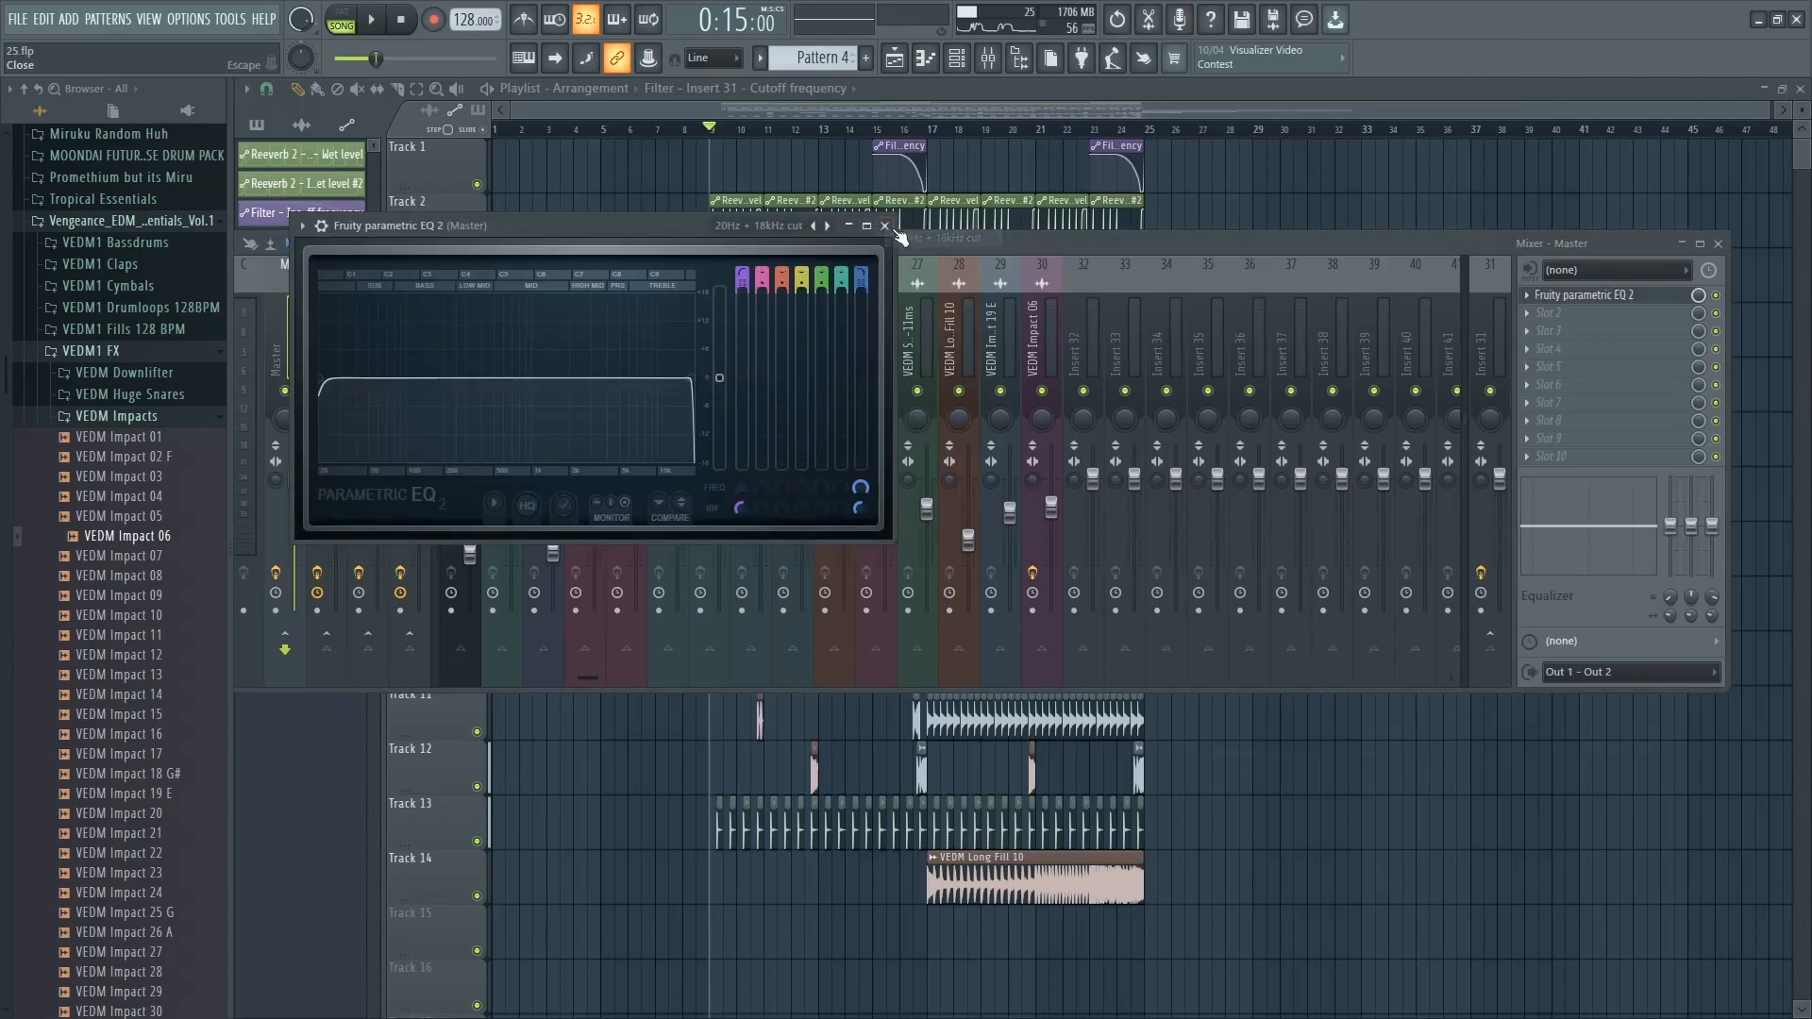
left_click(884, 225)
Load Ozone 8 in the Master's second effect slot and expand its Genre-Specific and All-Purpose Mastering presets
left_click(1548, 313)
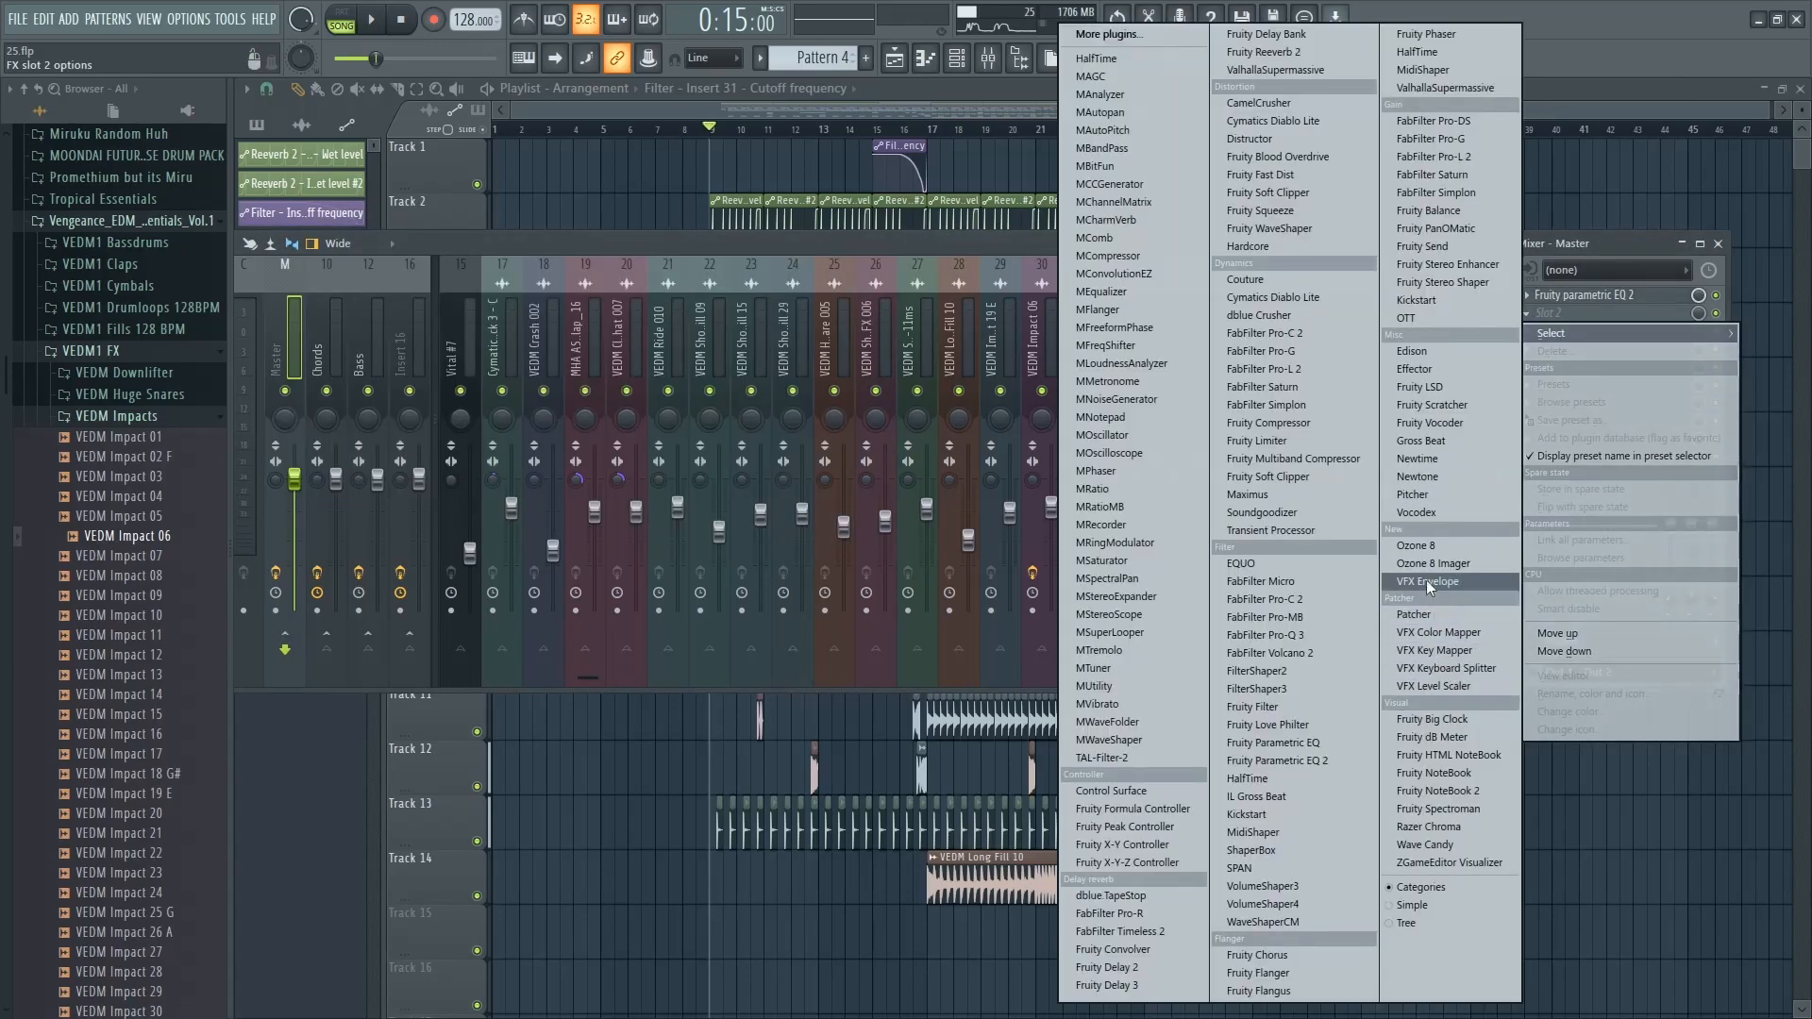
left_click(1415, 545)
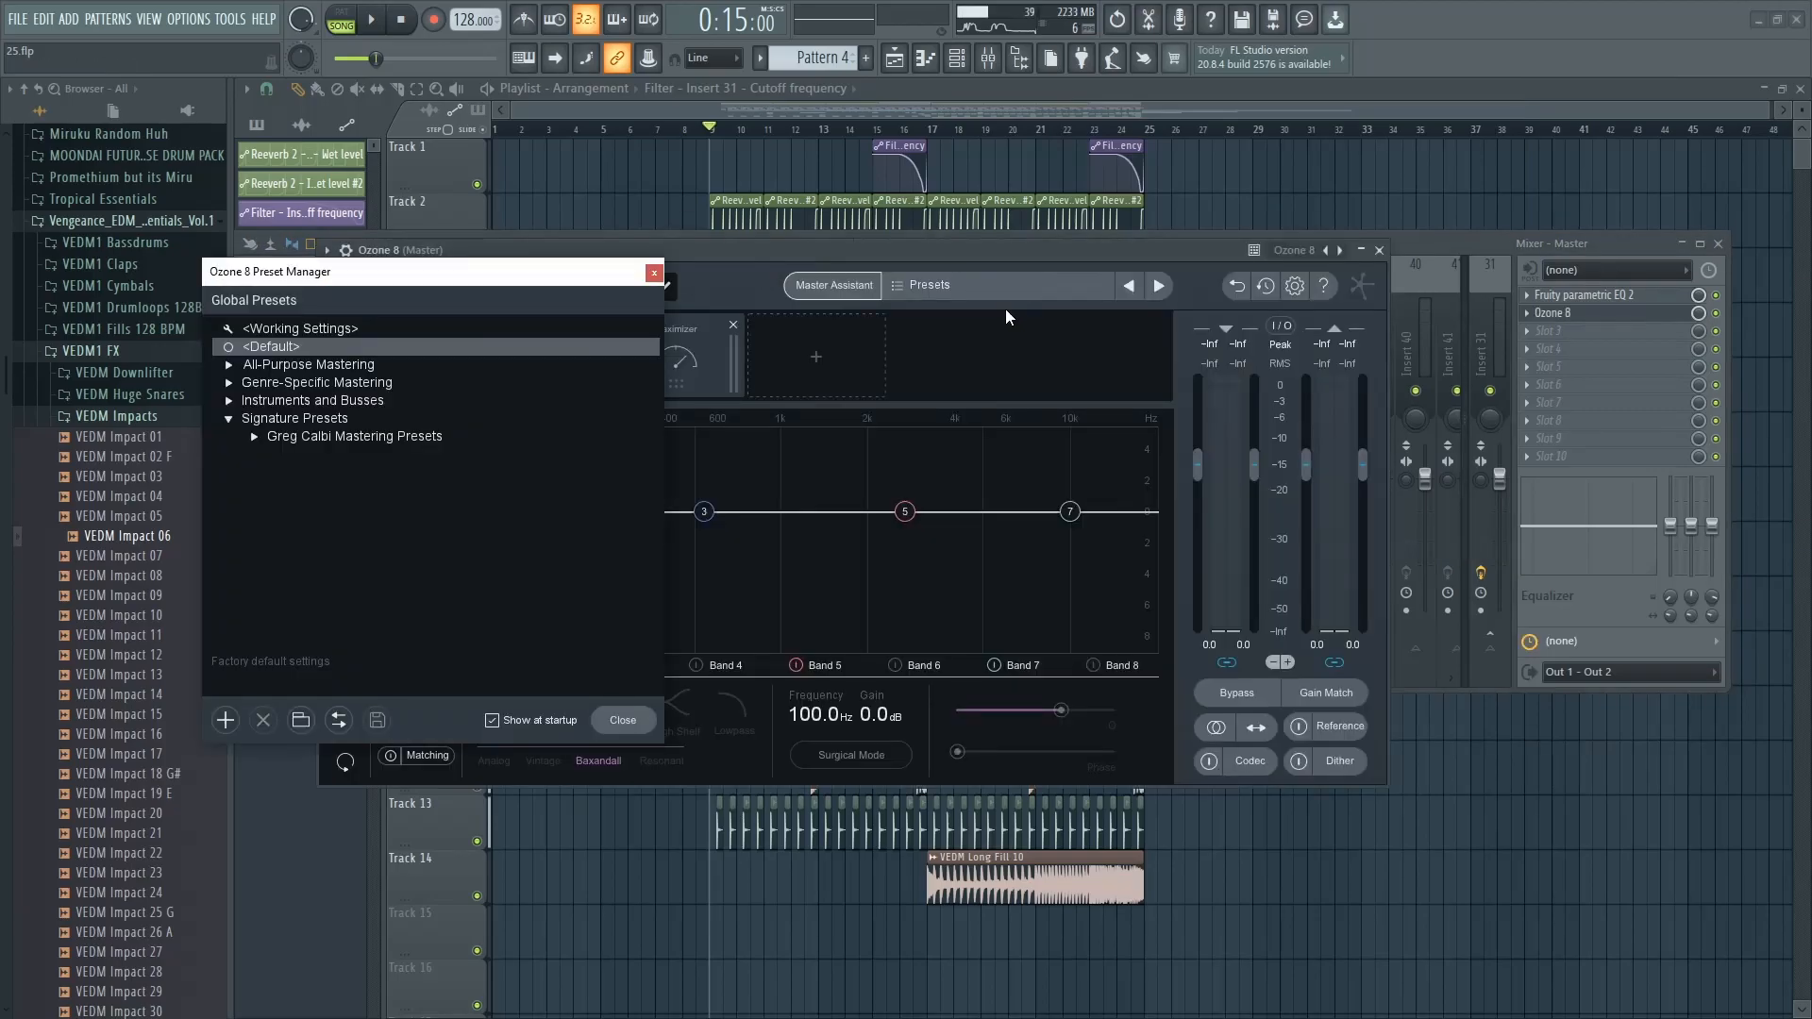
left_click(230, 381)
scroll(315, 453, "up", 3)
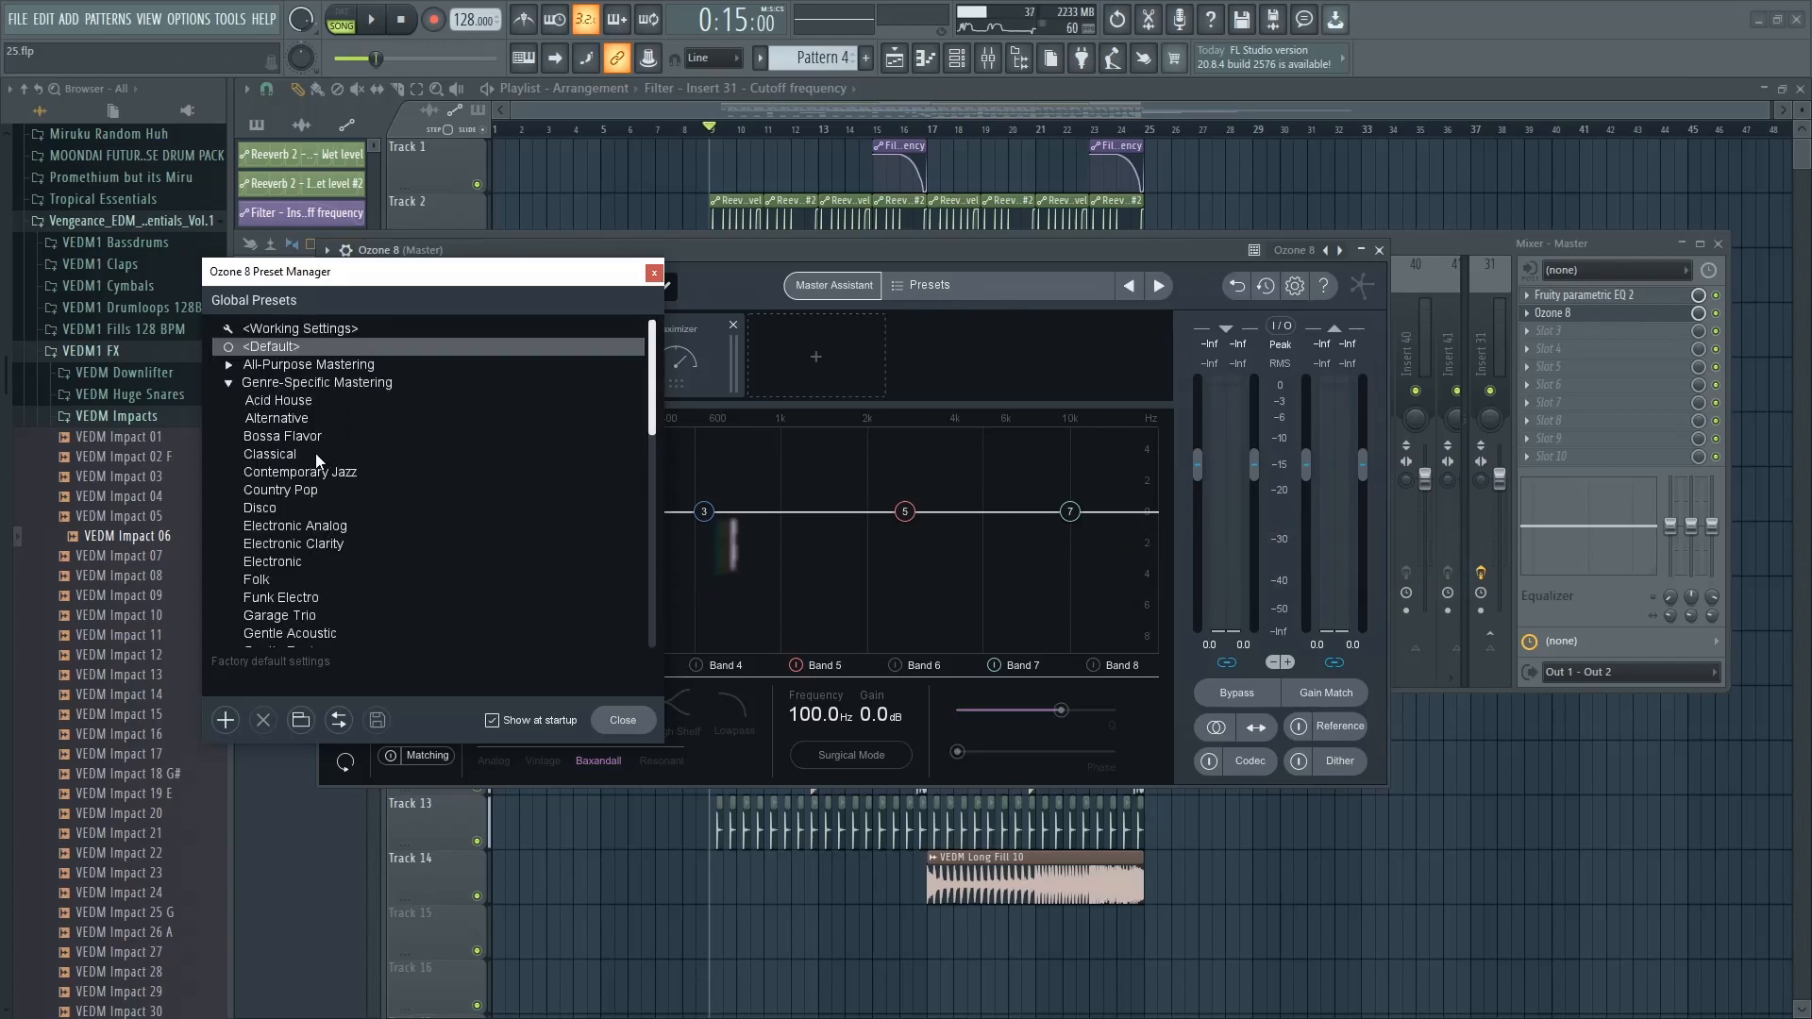
left_click(229, 364)
mouse_move(464, 283)
left_mouse_down()
mouse_move(543, 275)
mouse_move(460, 262)
left_mouse_up()
Try the Added Attack and Emphasize Bass presets in Ozone 8 during playback, and close the preset manager
key("space")
left_click(396, 391)
scroll(404, 534, "down", 2)
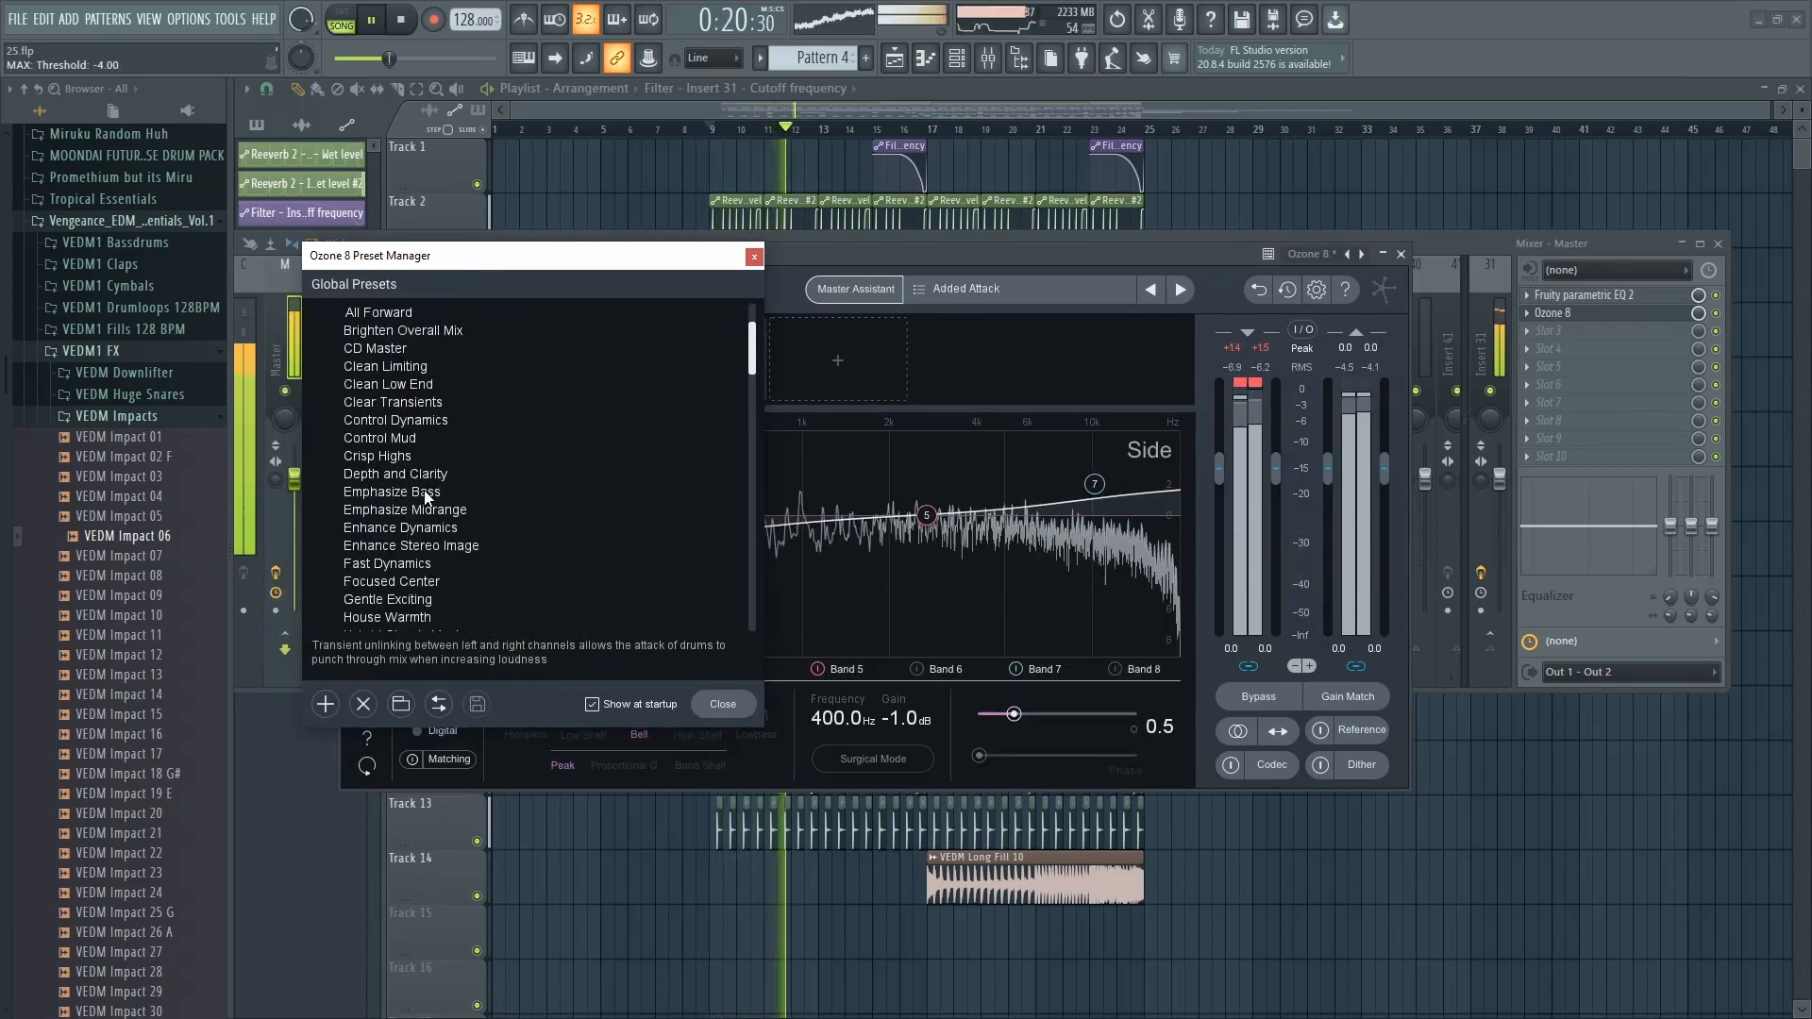
left_click(427, 497)
left_click_drag(509, 260, 539, 257)
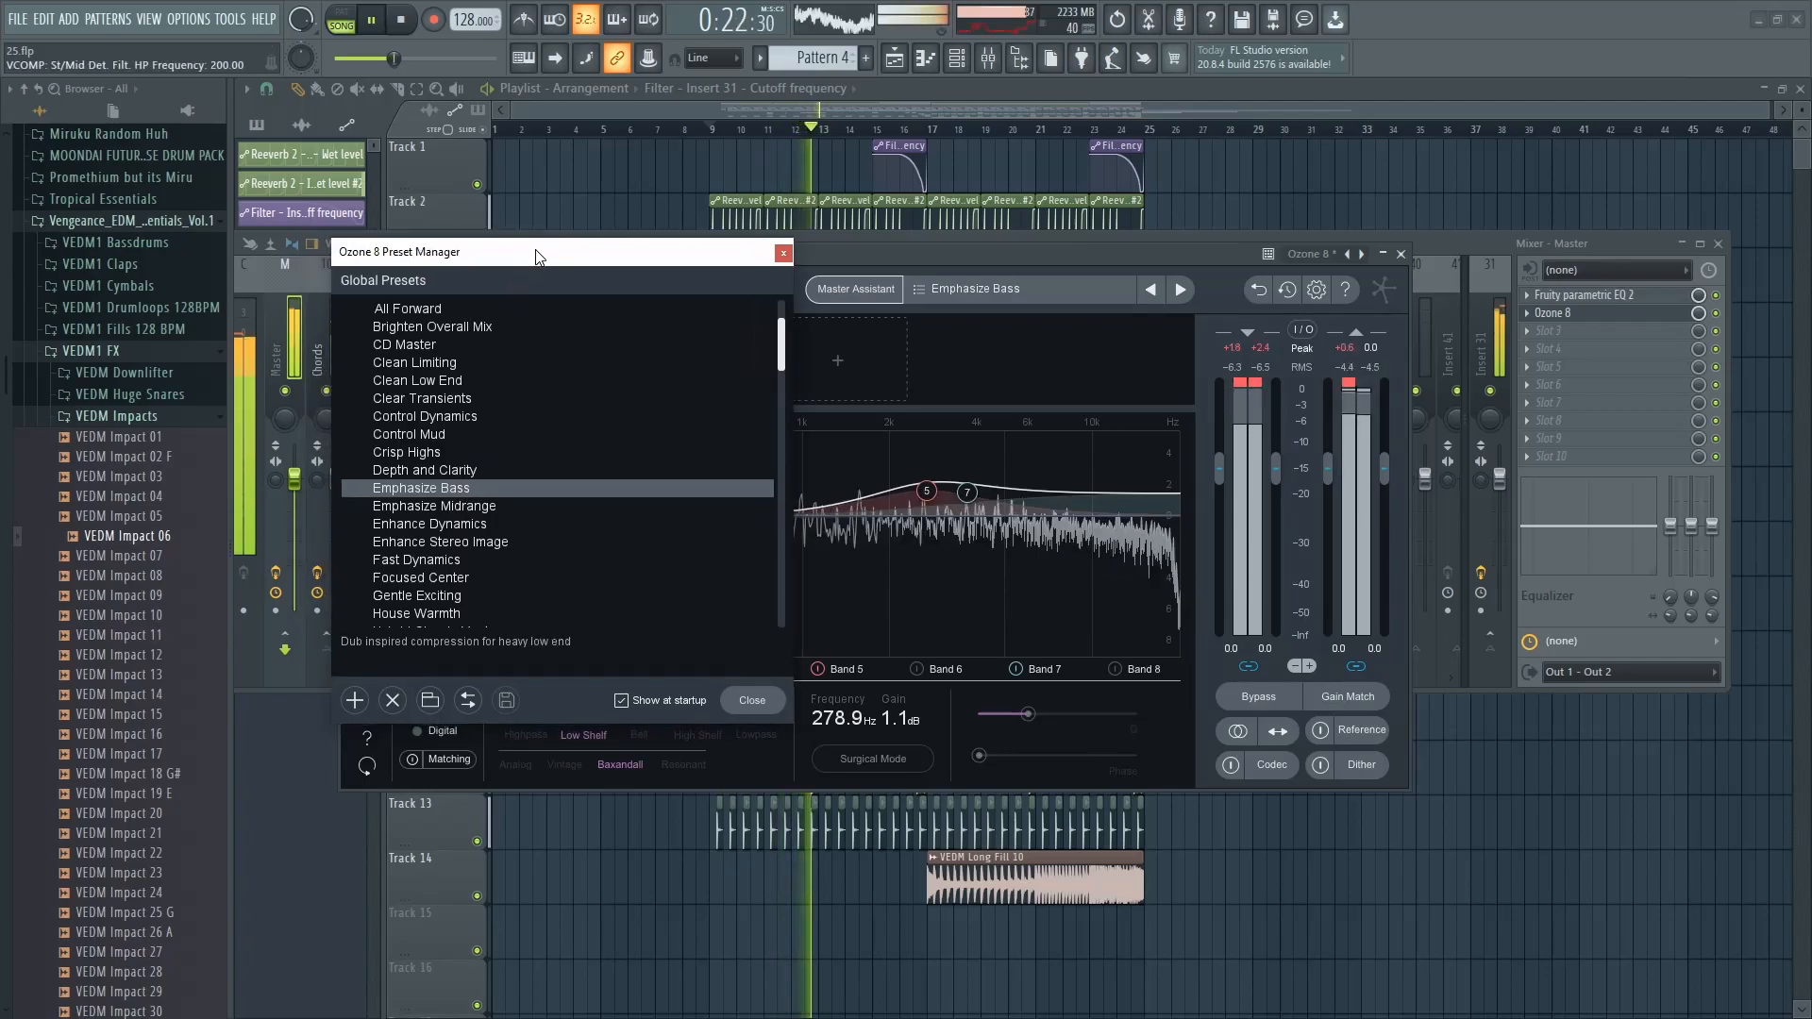
left_click_drag(792, 266, 752, 258)
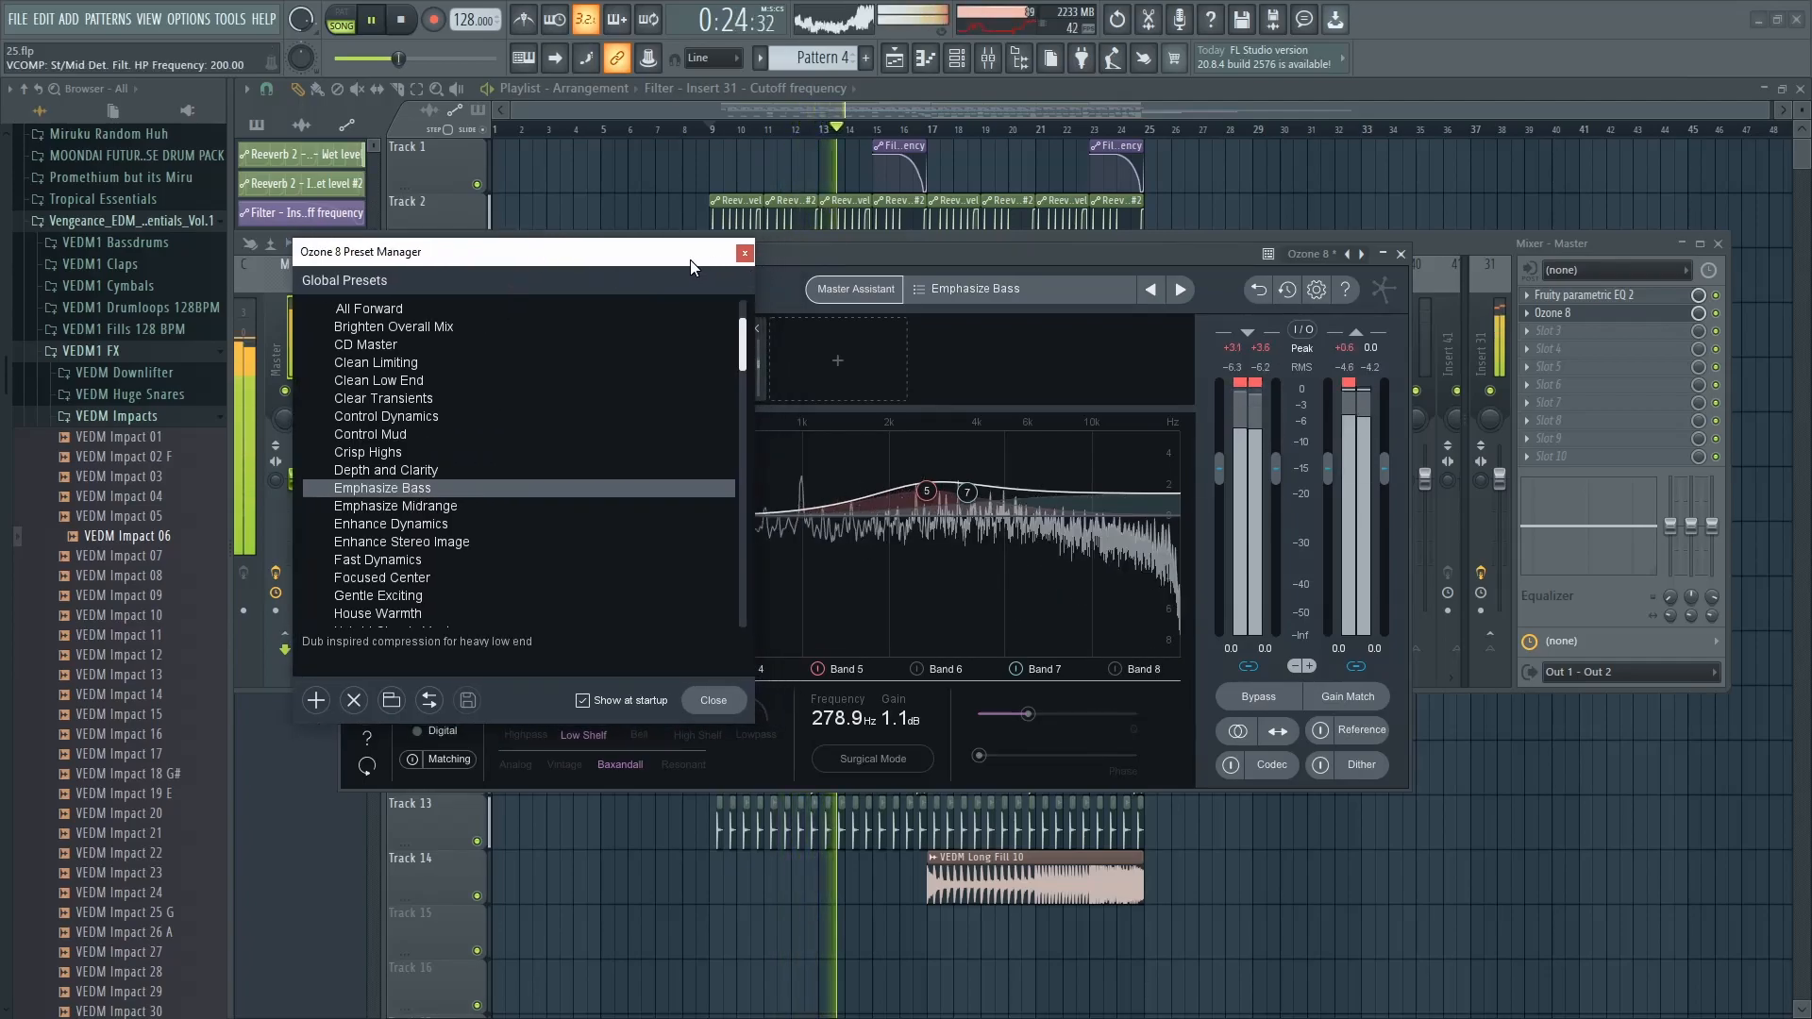
left_click(745, 252)
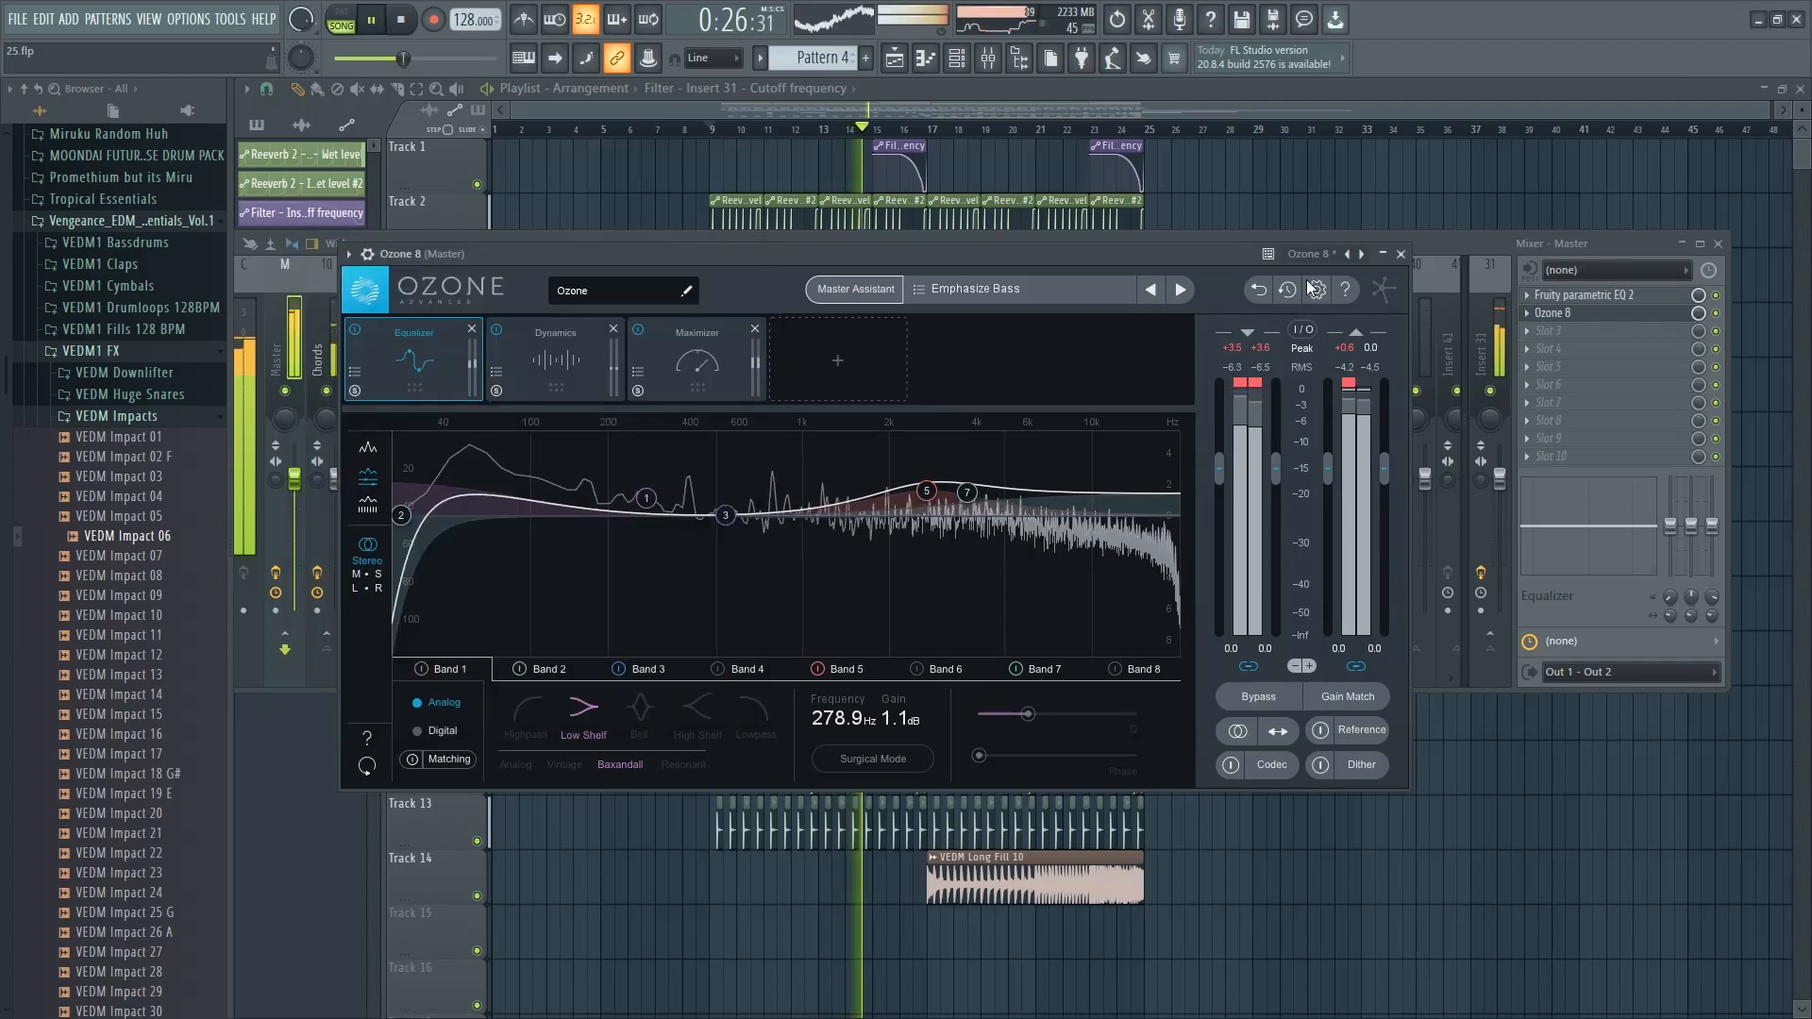
Delete Ozone 8 from the Master's second effect slot and return to the playlist
left_click(1465, 251)
left_click(1528, 316)
left_click(1557, 350)
mouse_move(1487, 241)
left_mouse_down()
mouse_move(1466, 243)
mouse_move(1495, 244)
left_mouse_up()
key("F9")
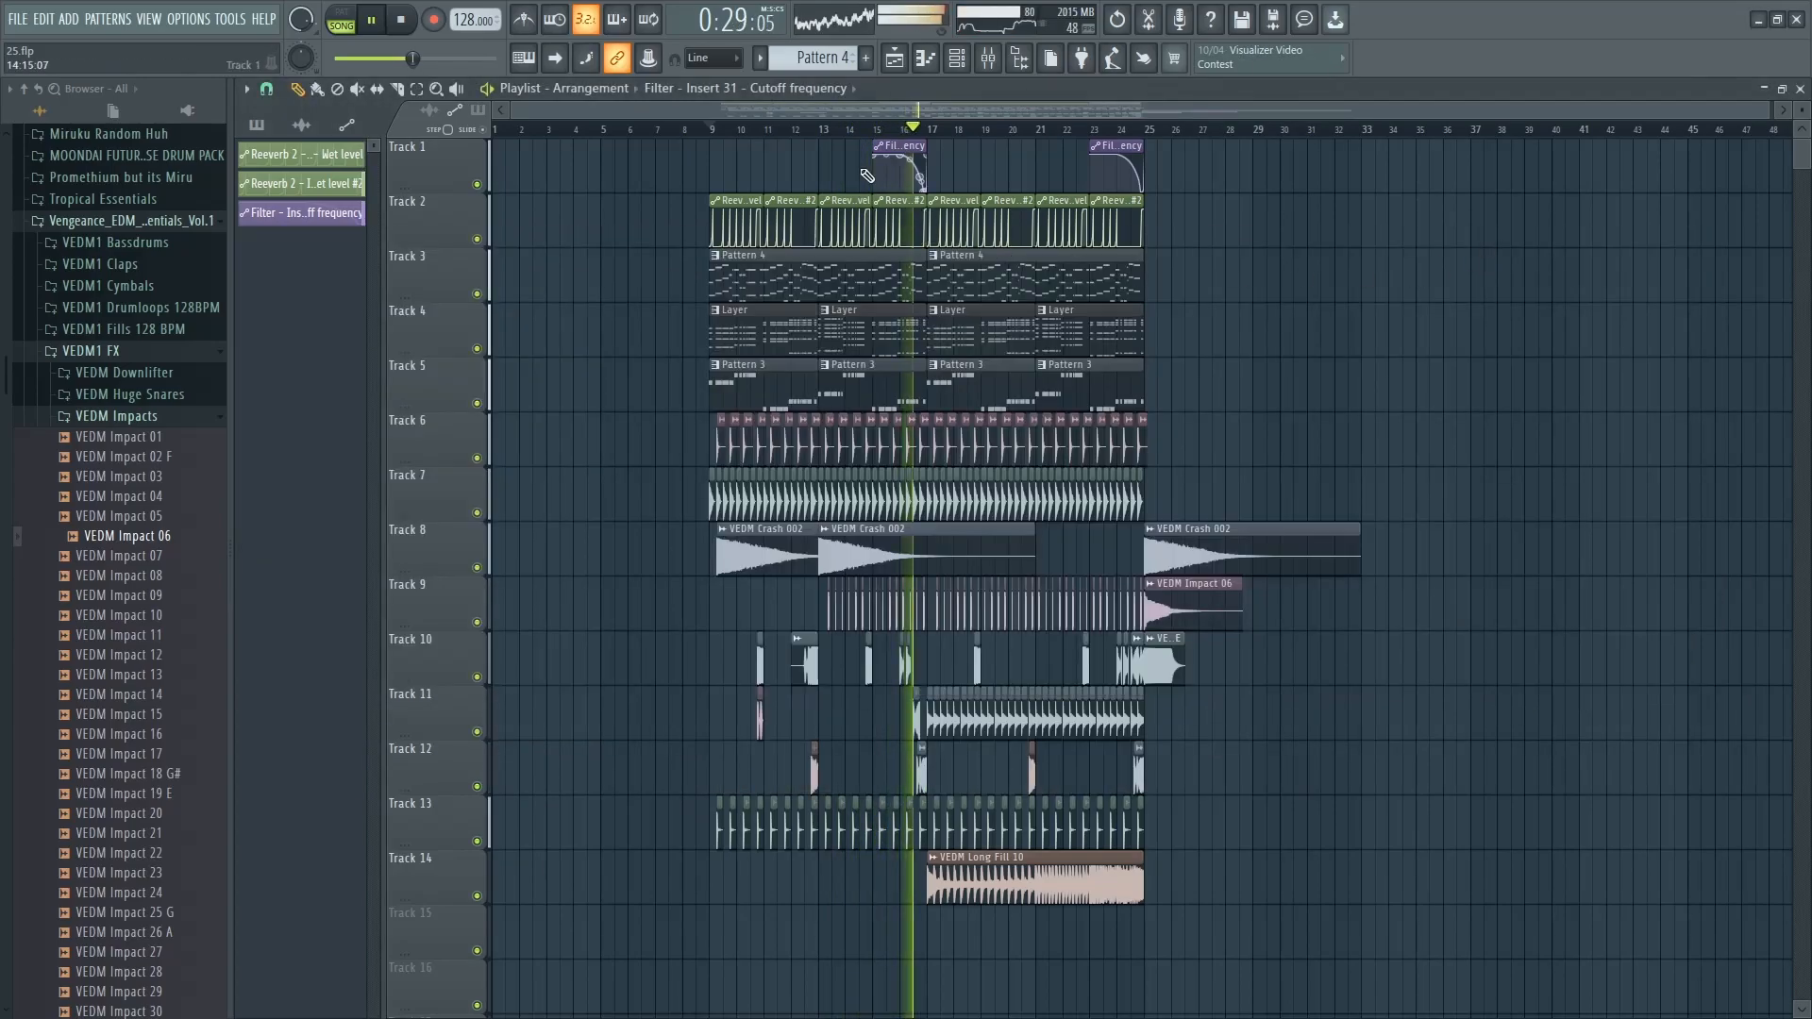
Listen to the full arrangement with the filter sweeps, restarting it from bar 9
key("space")
key("space")
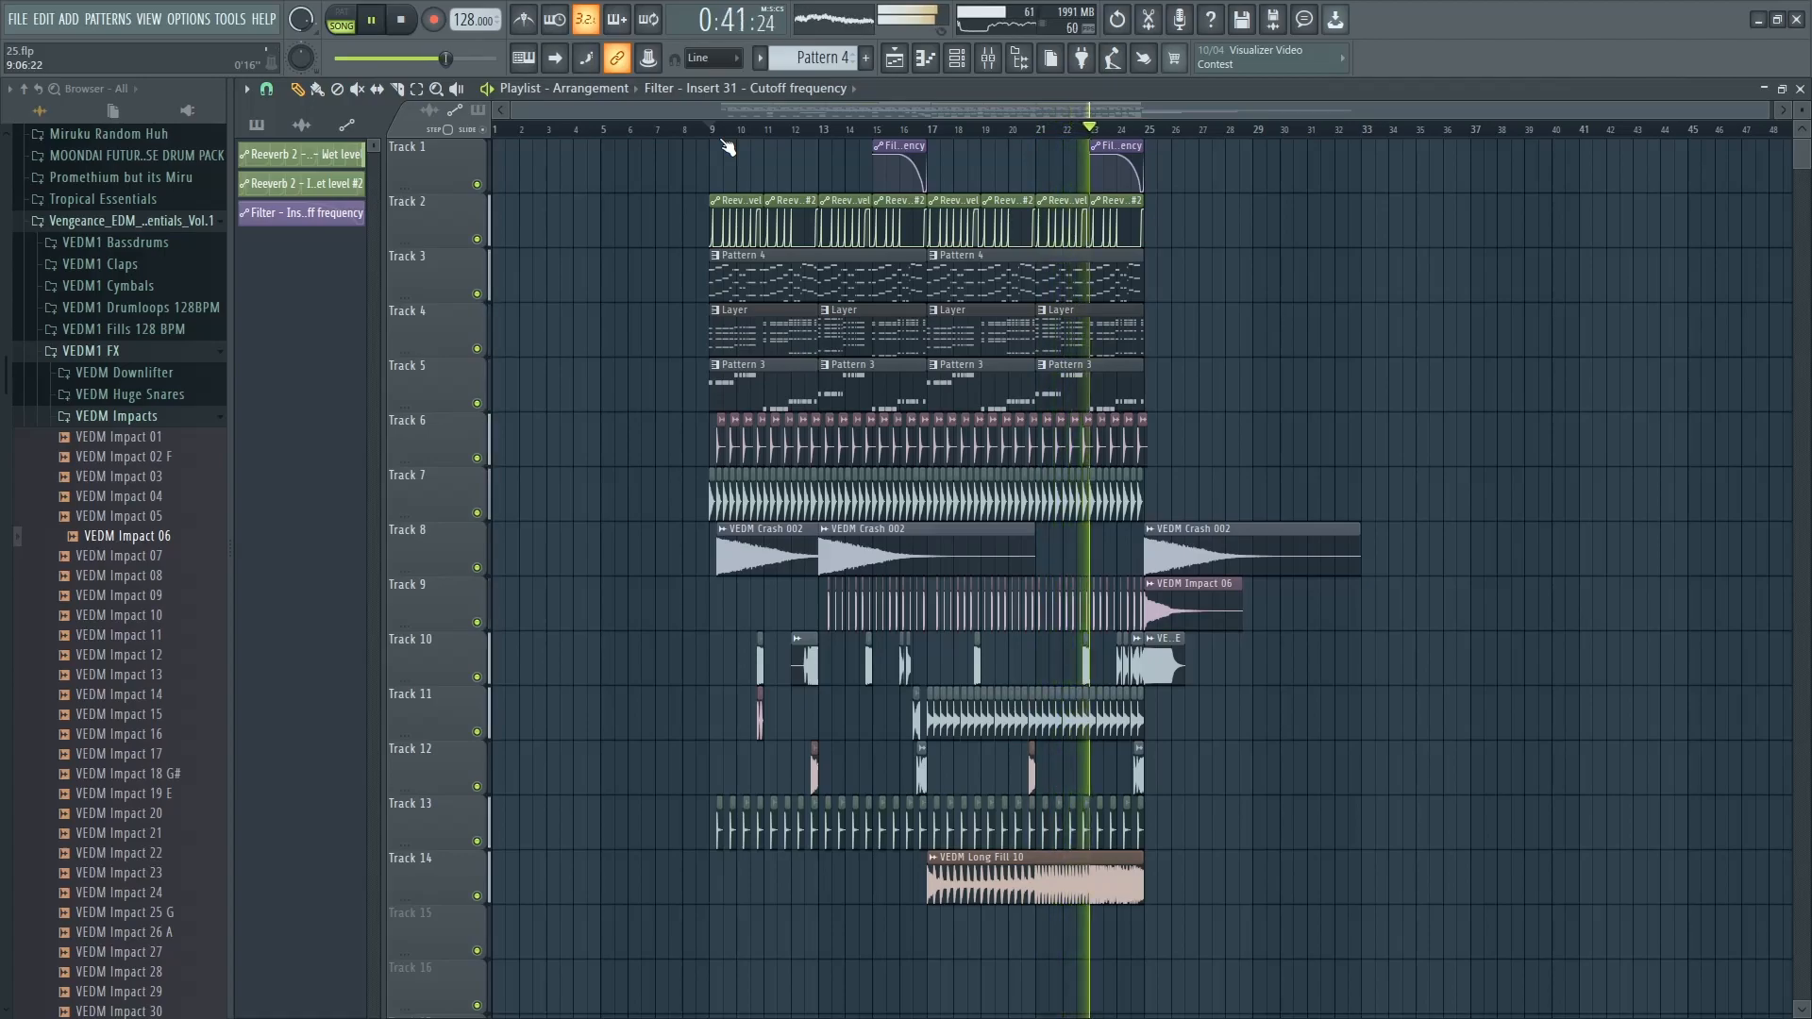
left_click(723, 139)
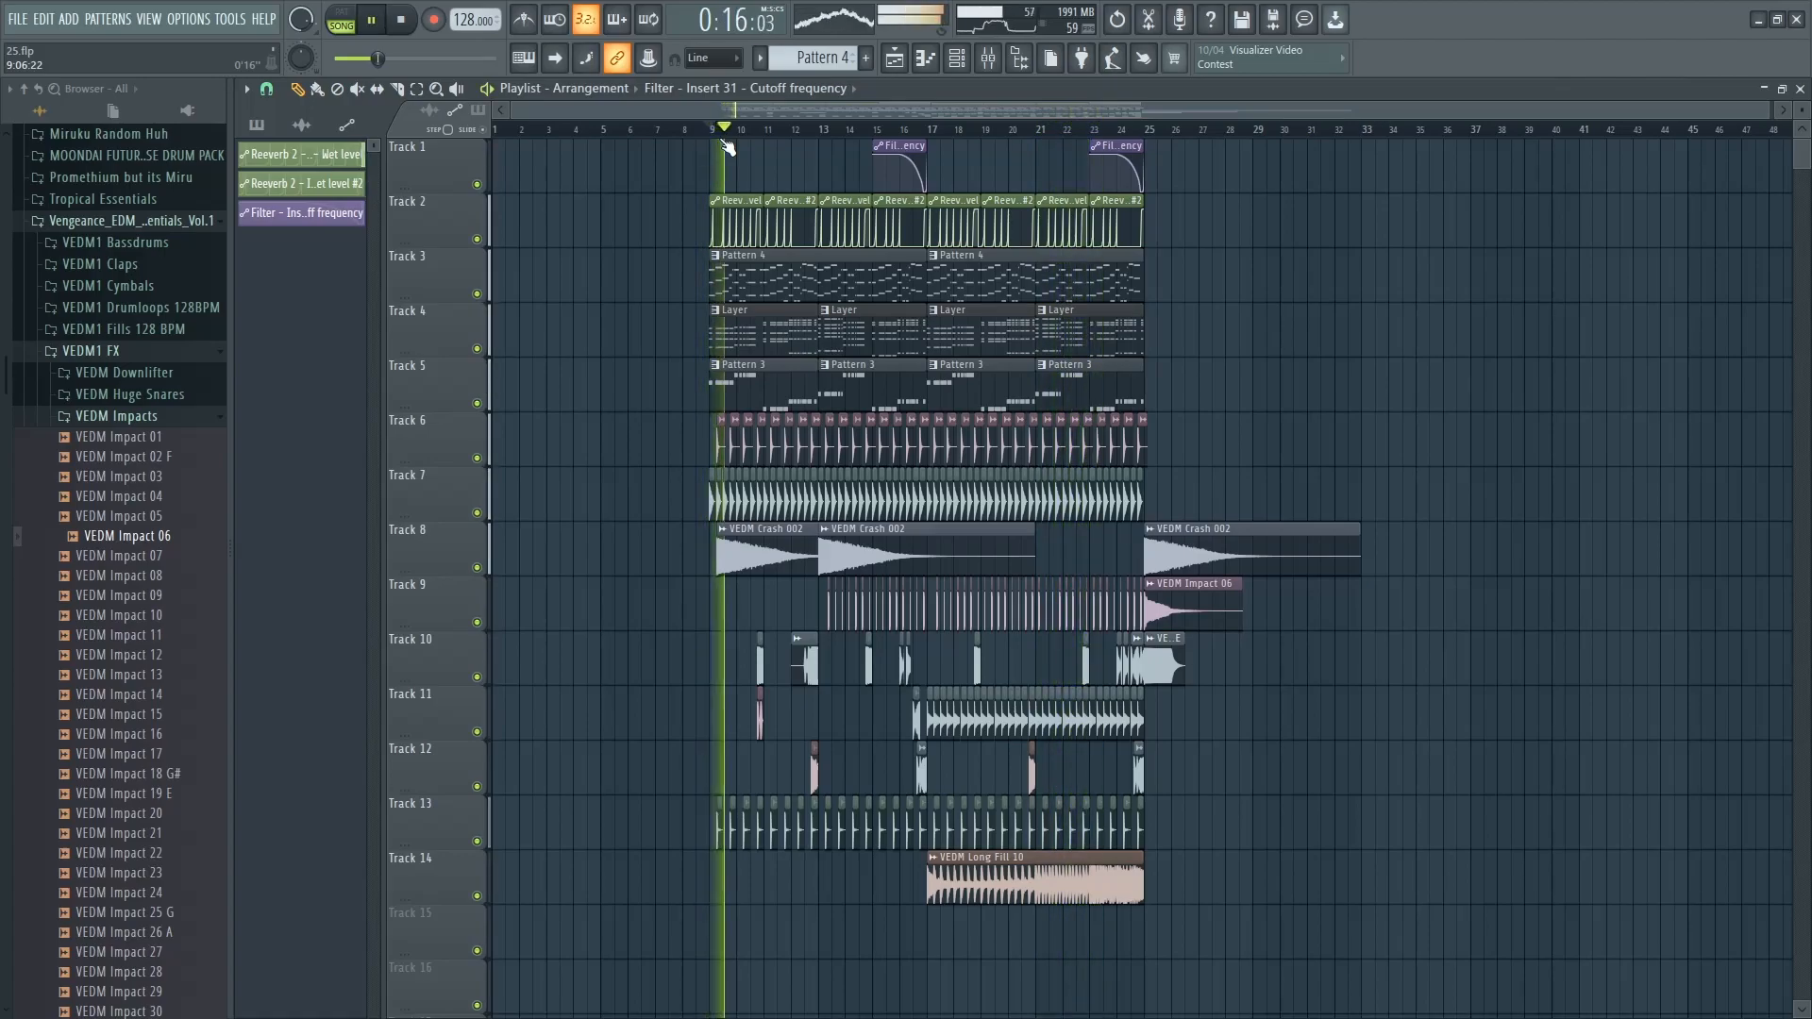